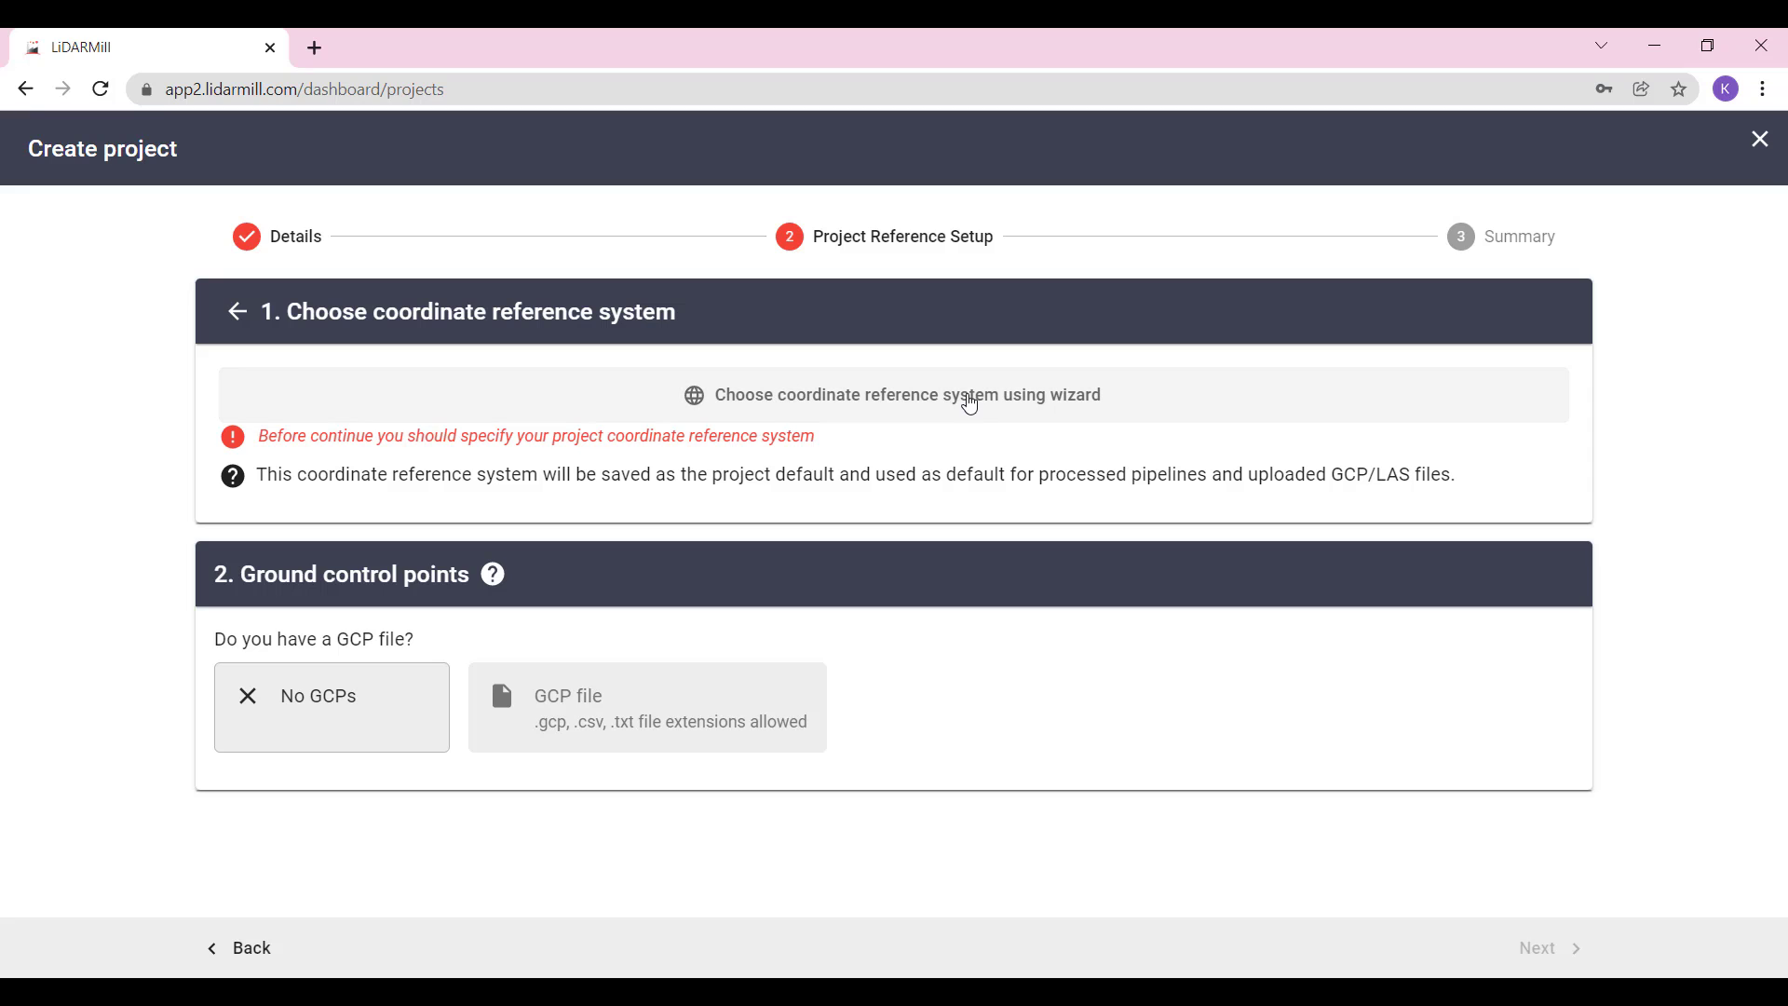
# Open the wizard for choosing the project's coordinate reference system
pyautogui.click(970, 403)
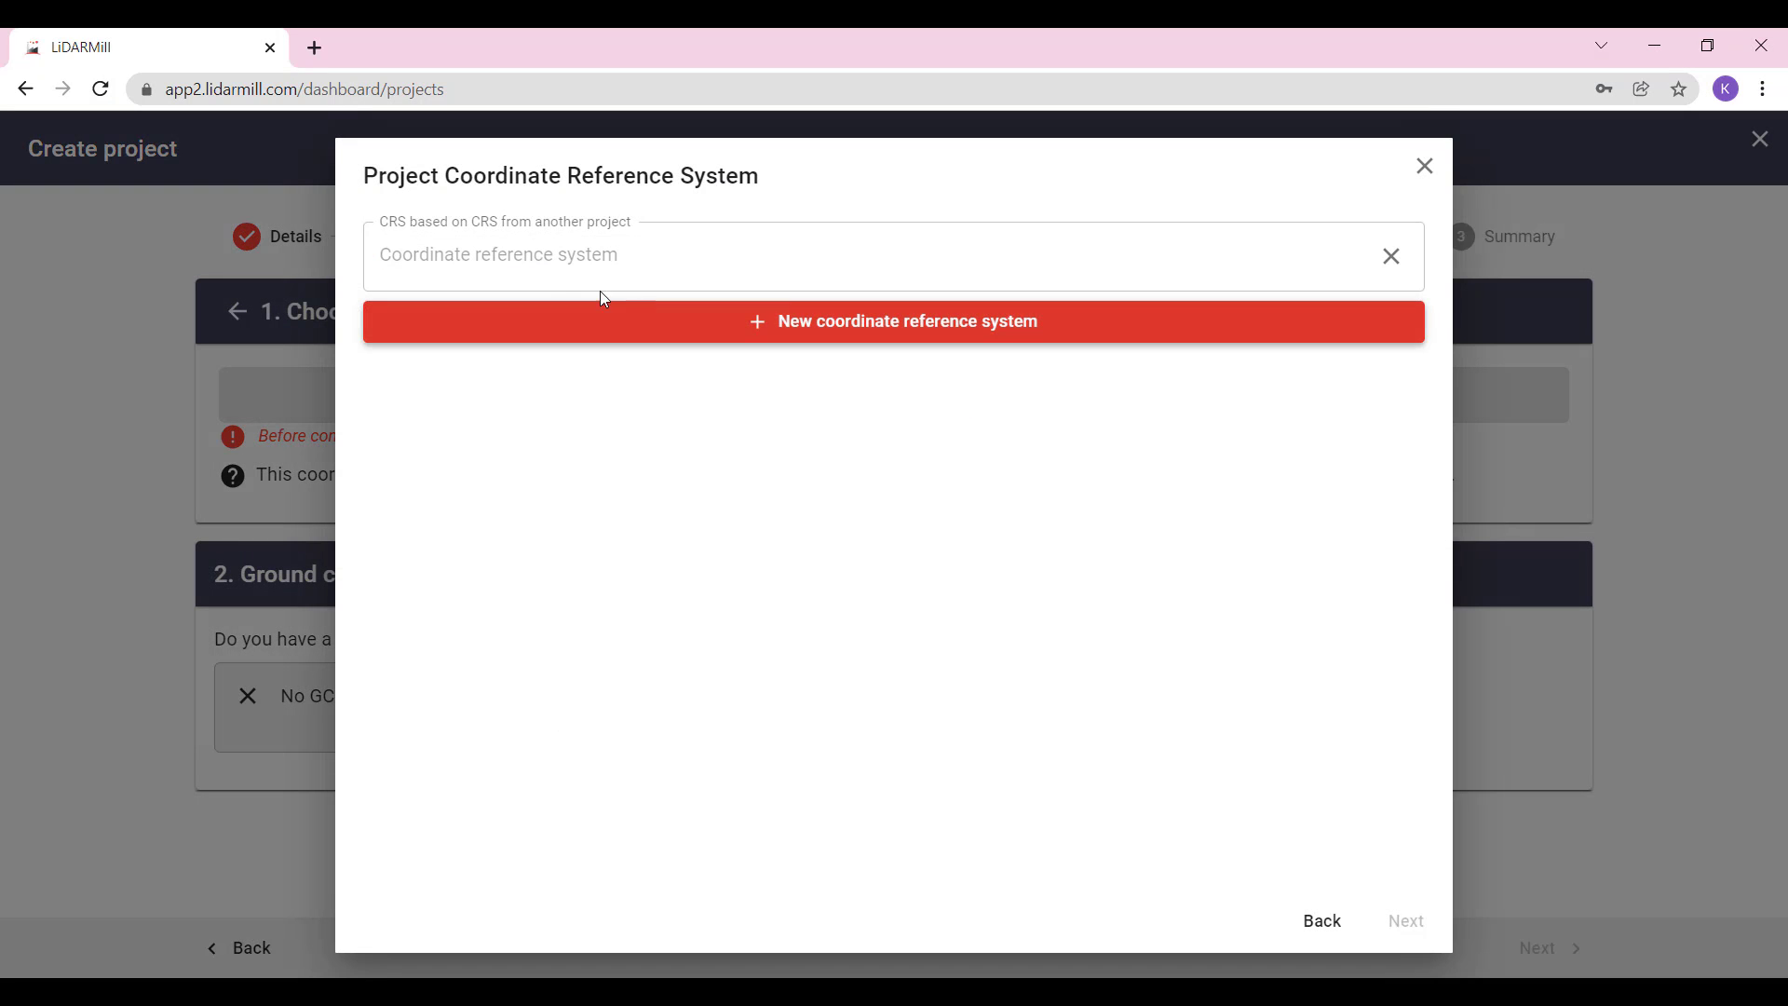
# Try basing the project's reference system on NAD83(2011) / UTM zone 14N from another project, and clear that selection
pyautogui.click(524, 256)
pyautogui.click(515, 319)
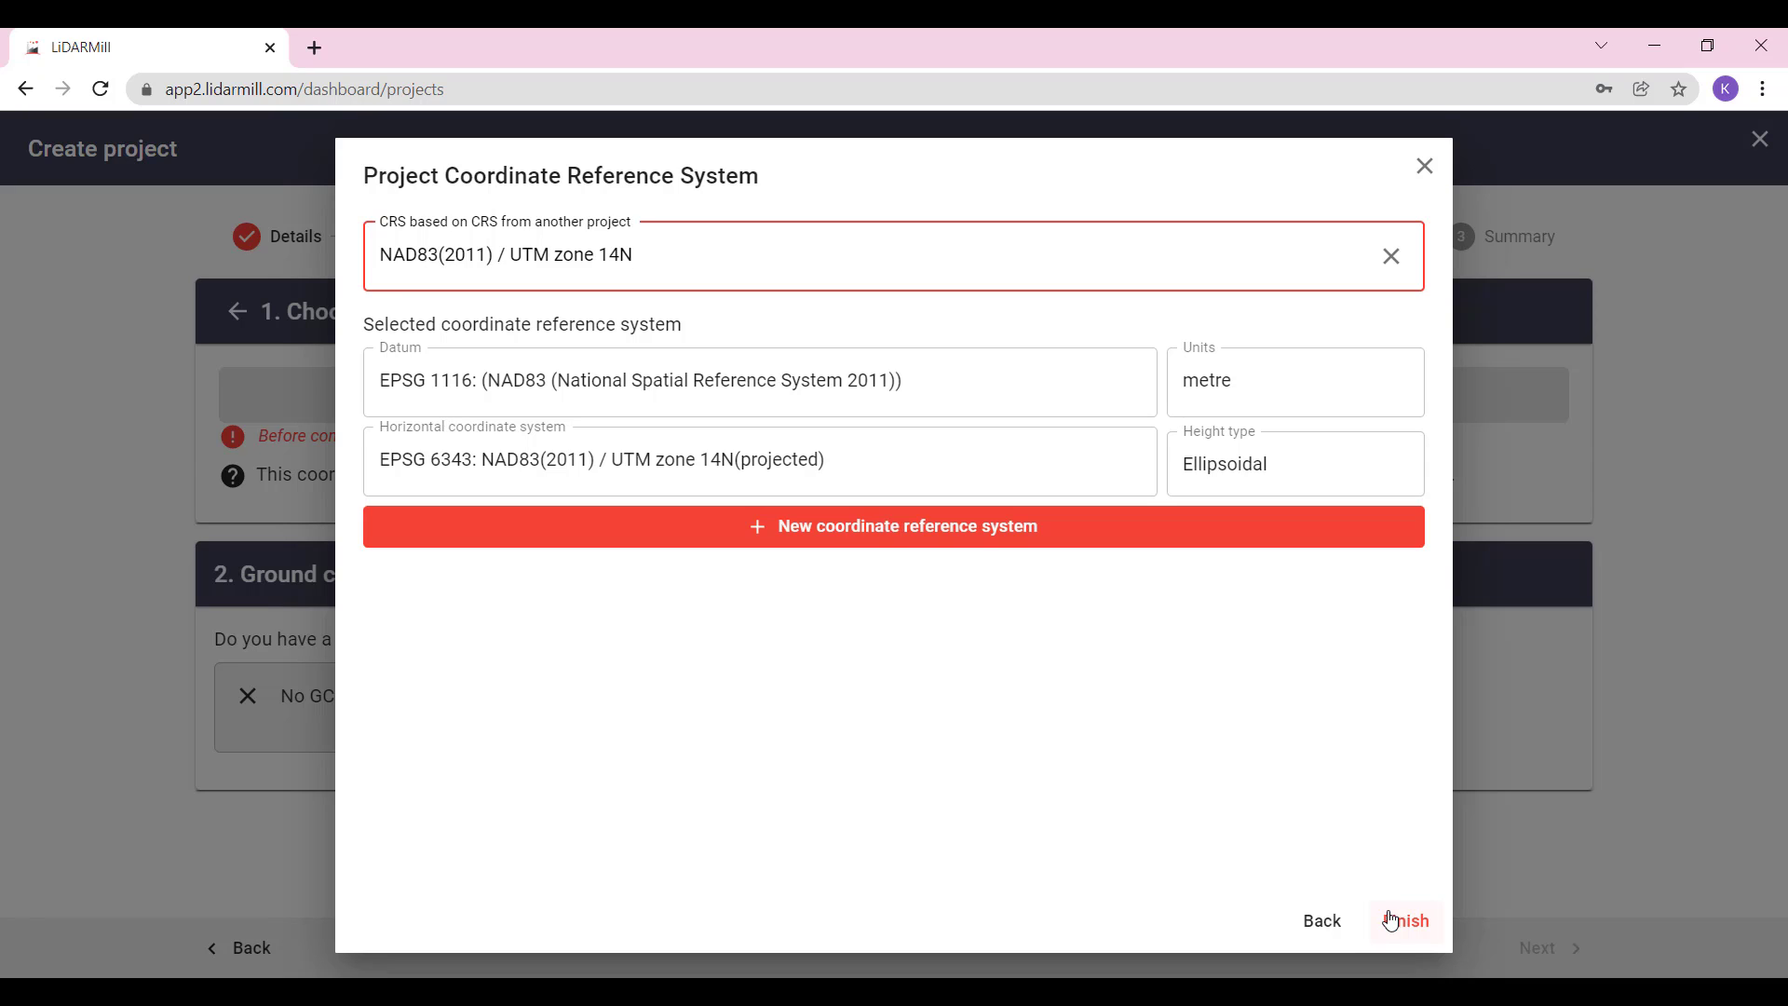
pyautogui.click(1392, 257)
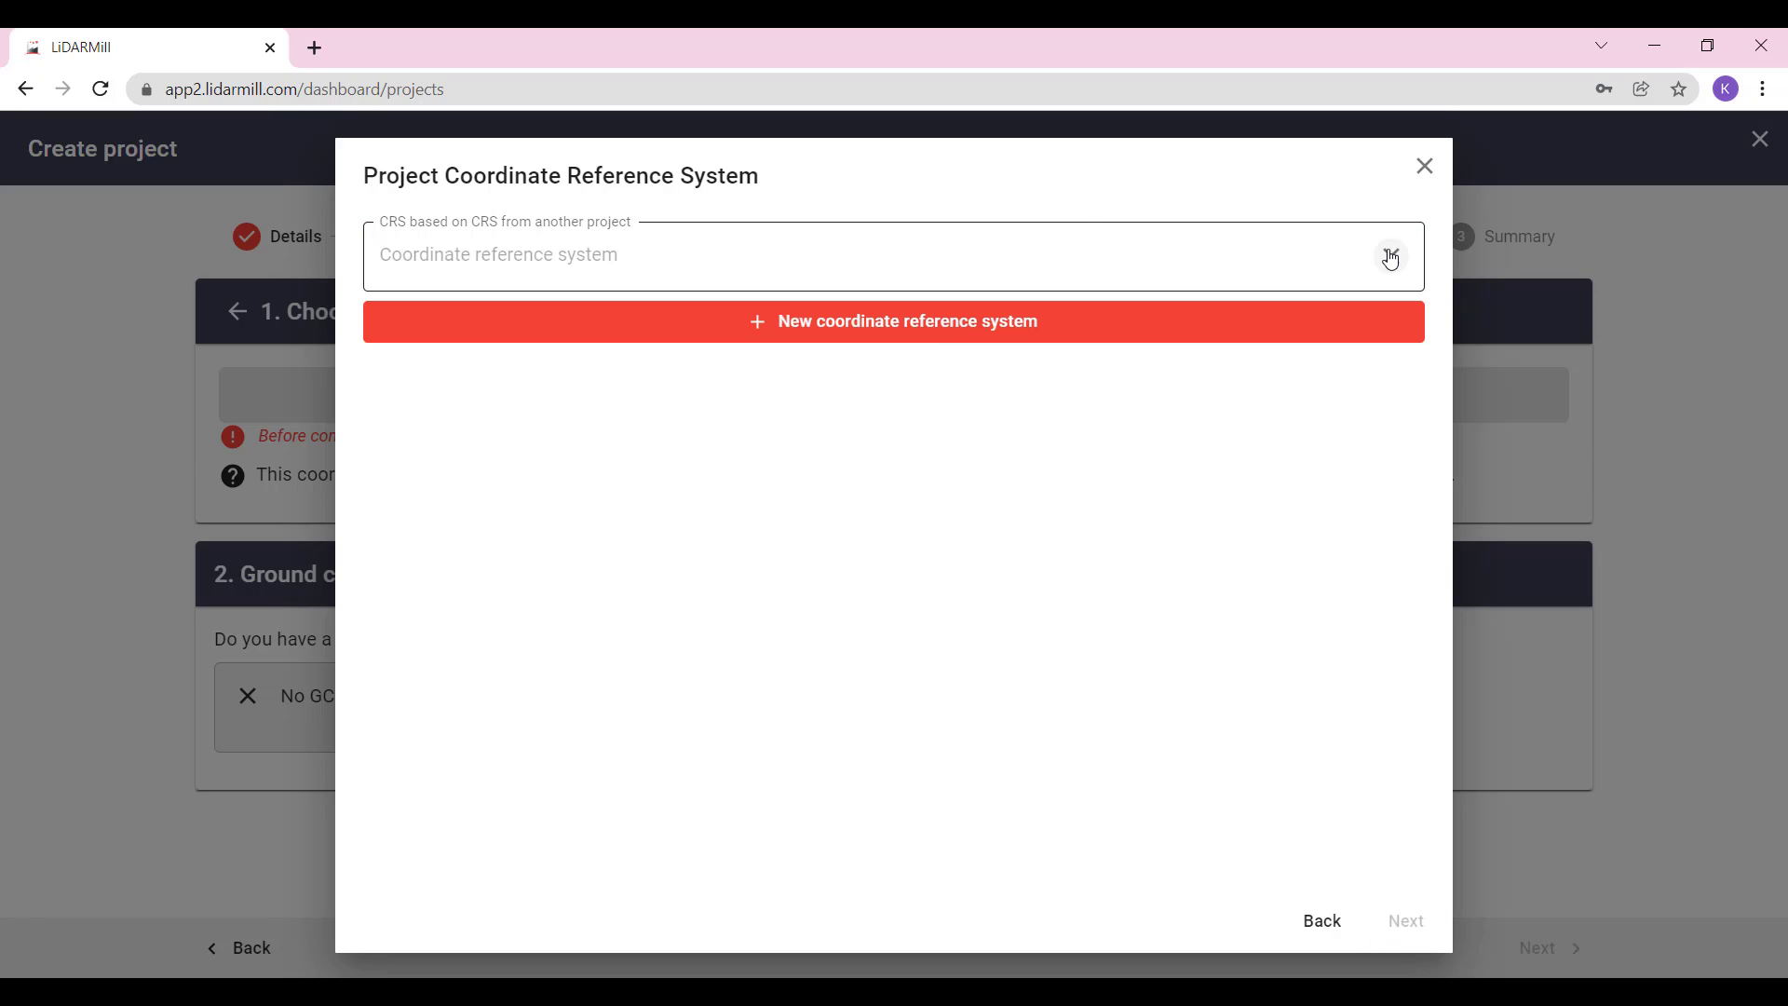
# Start a new coordinate reference system and set the project location to Austin, Travis County, Texas, United States
pyautogui.click(817, 332)
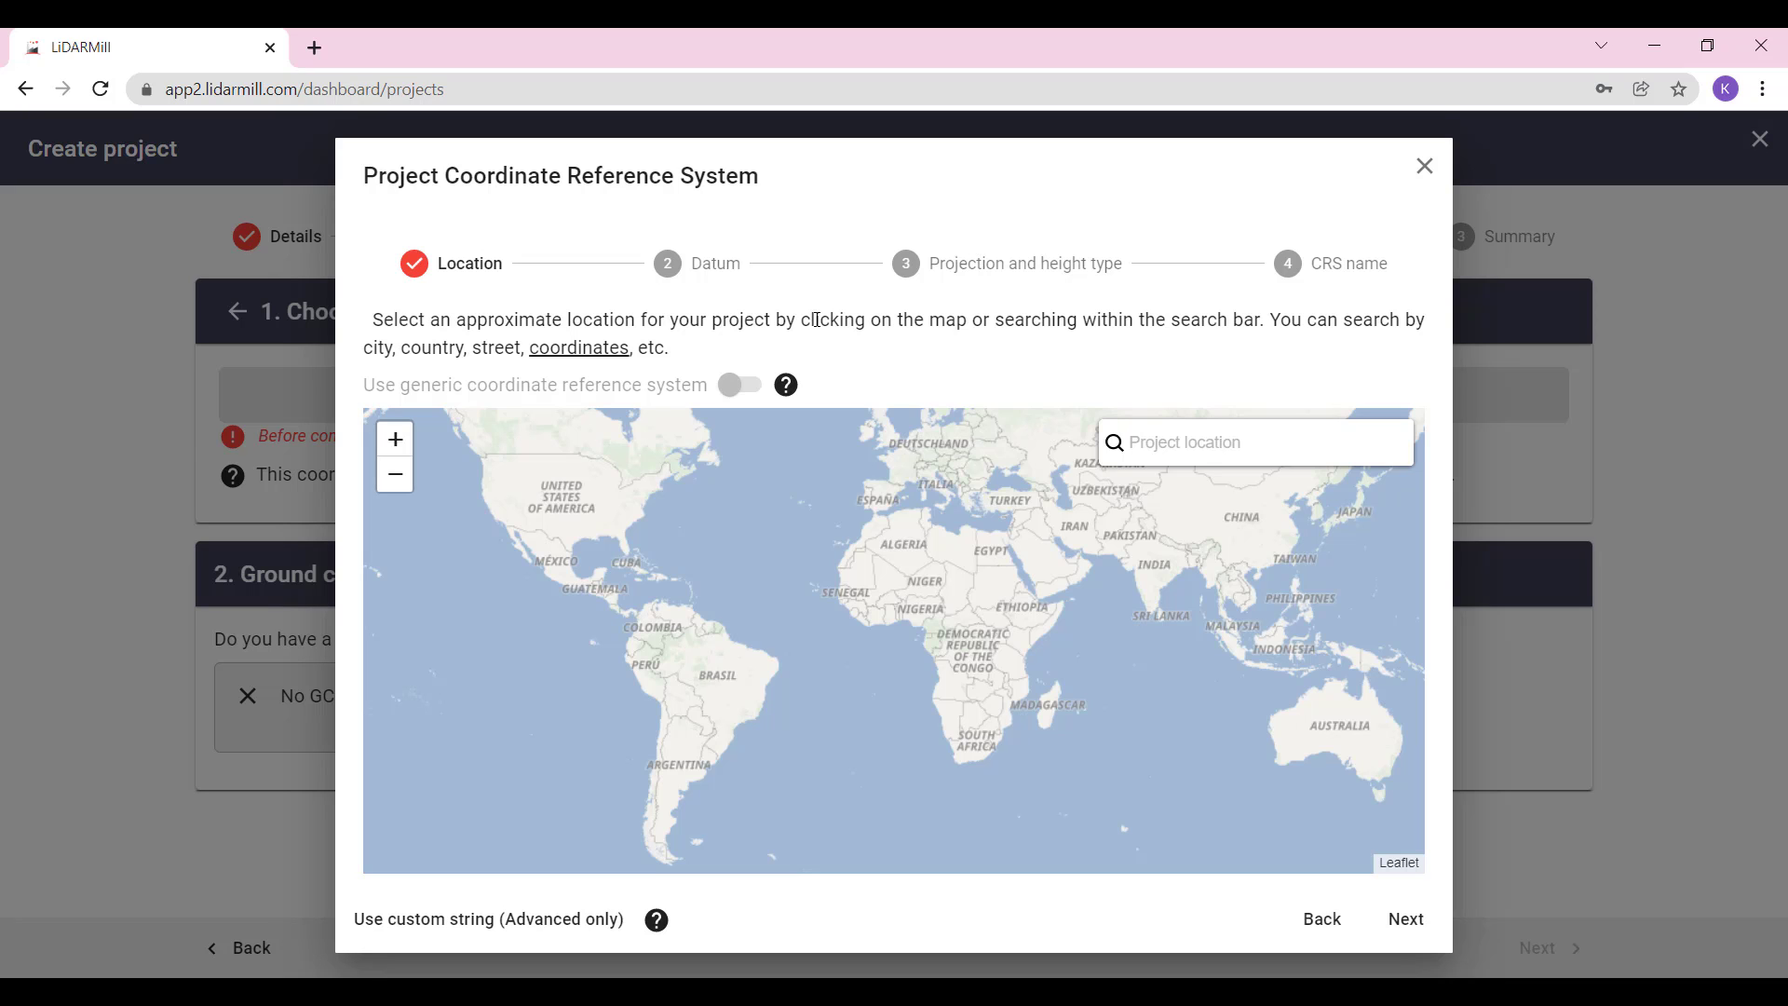
pyautogui.click(558, 523)
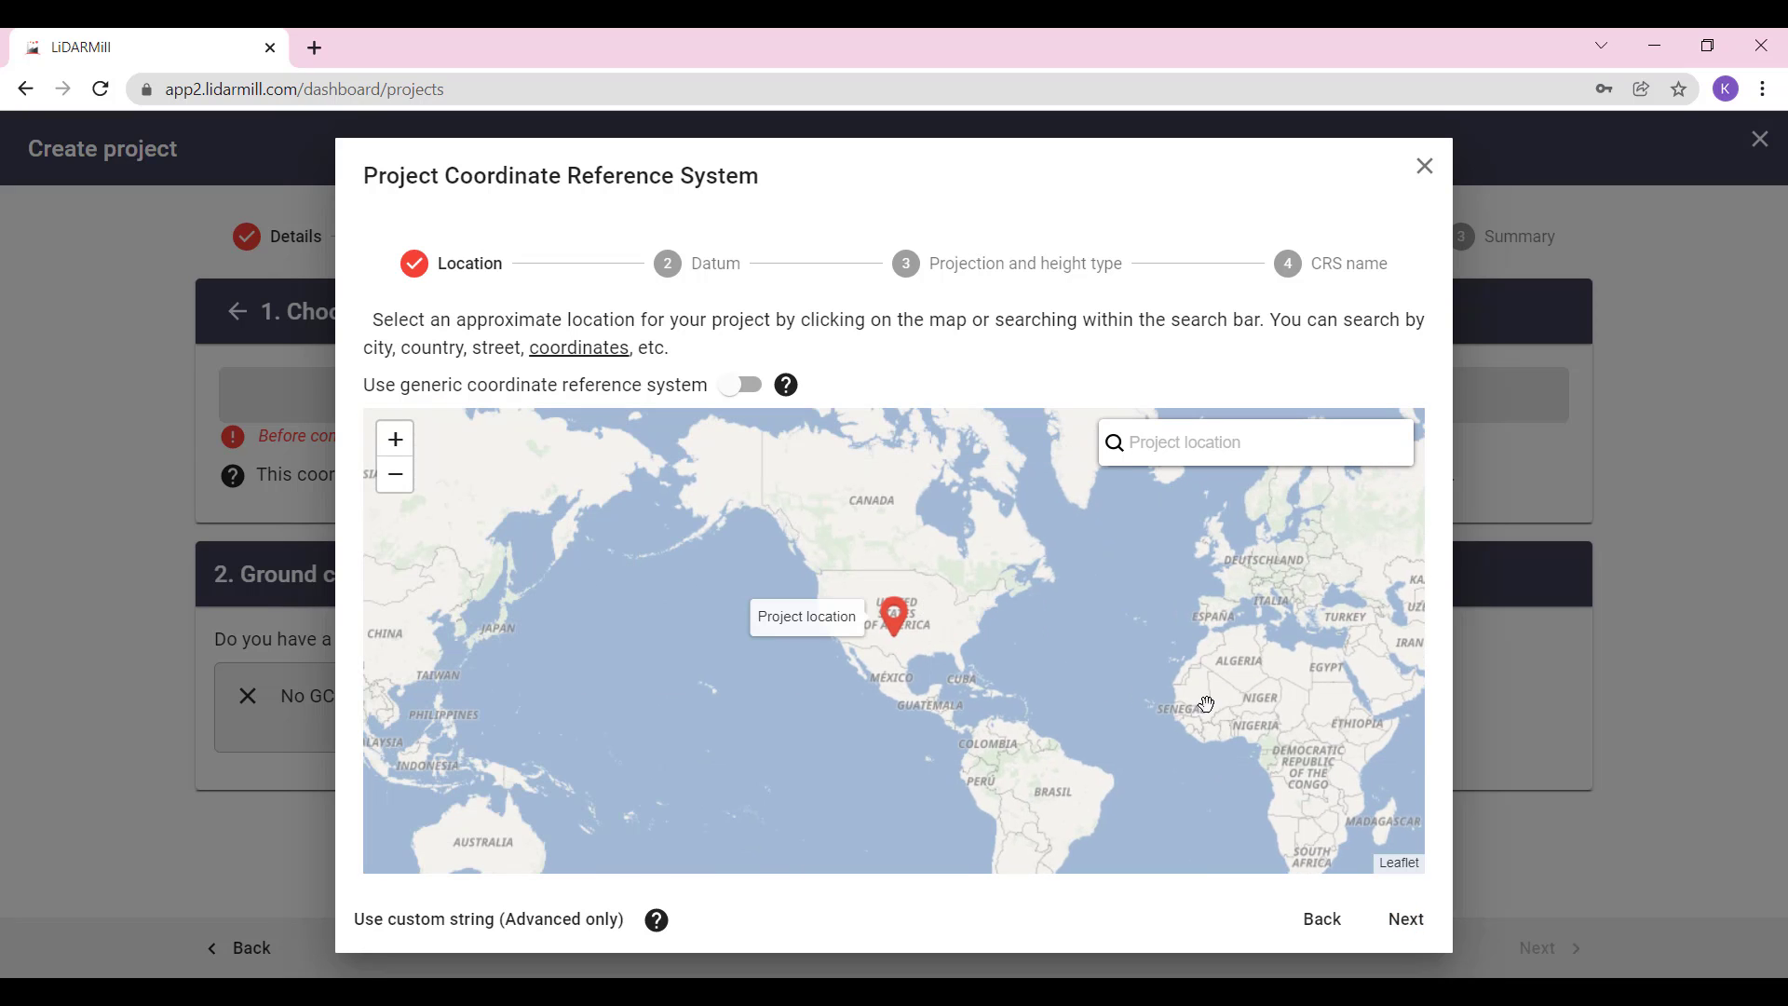
pyautogui.click(1188, 444)
pyautogui.write('Austin Texas')
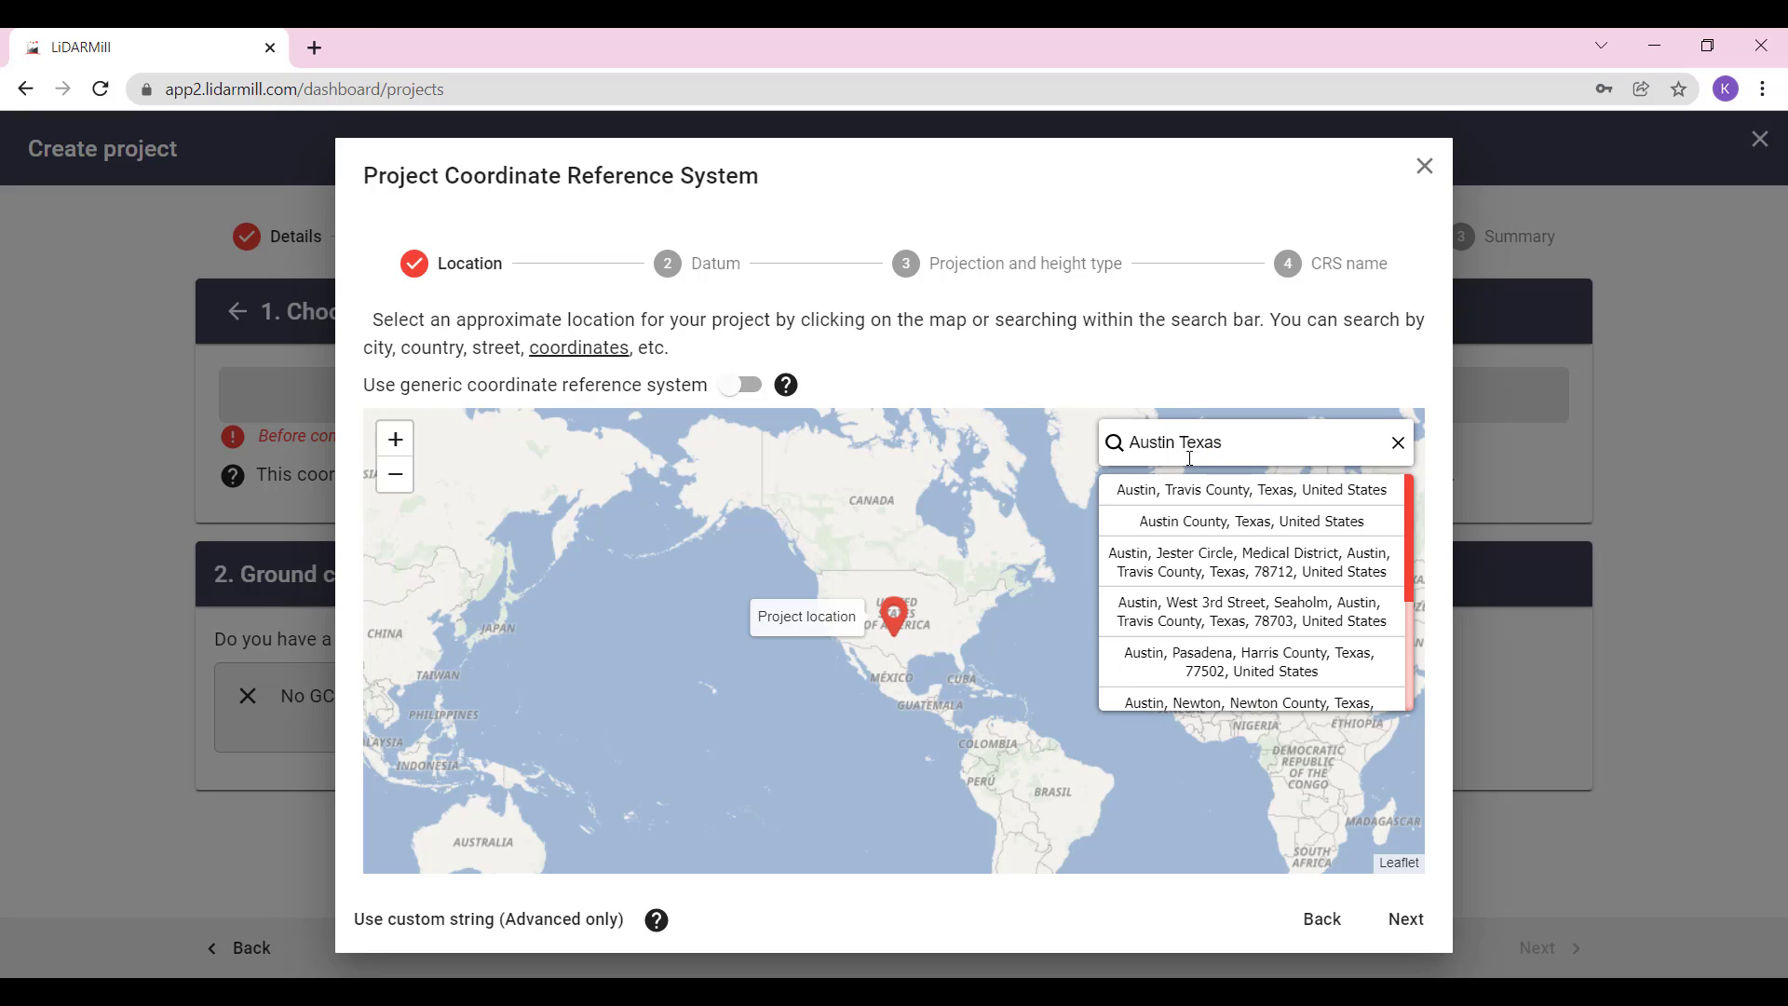
pyautogui.click(1190, 494)
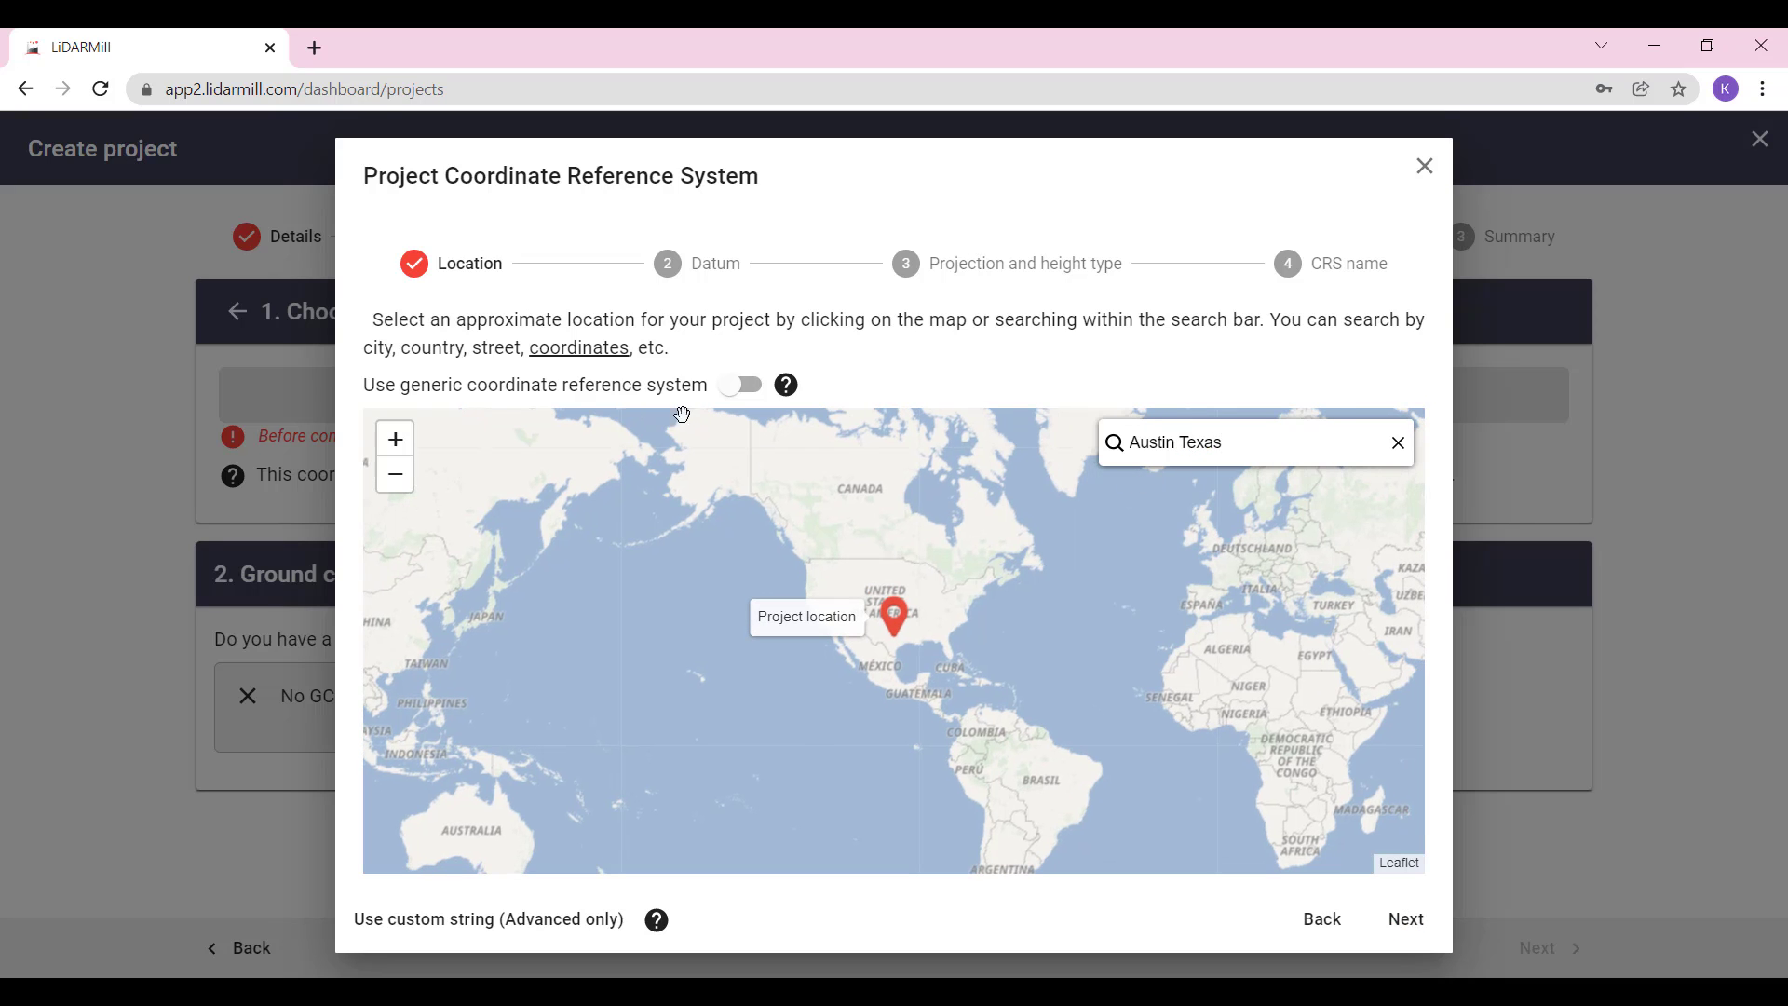
# Preview the generic coordinate reference system for the location, turn it back off, and continue to the datum settings
pyautogui.click(742, 388)
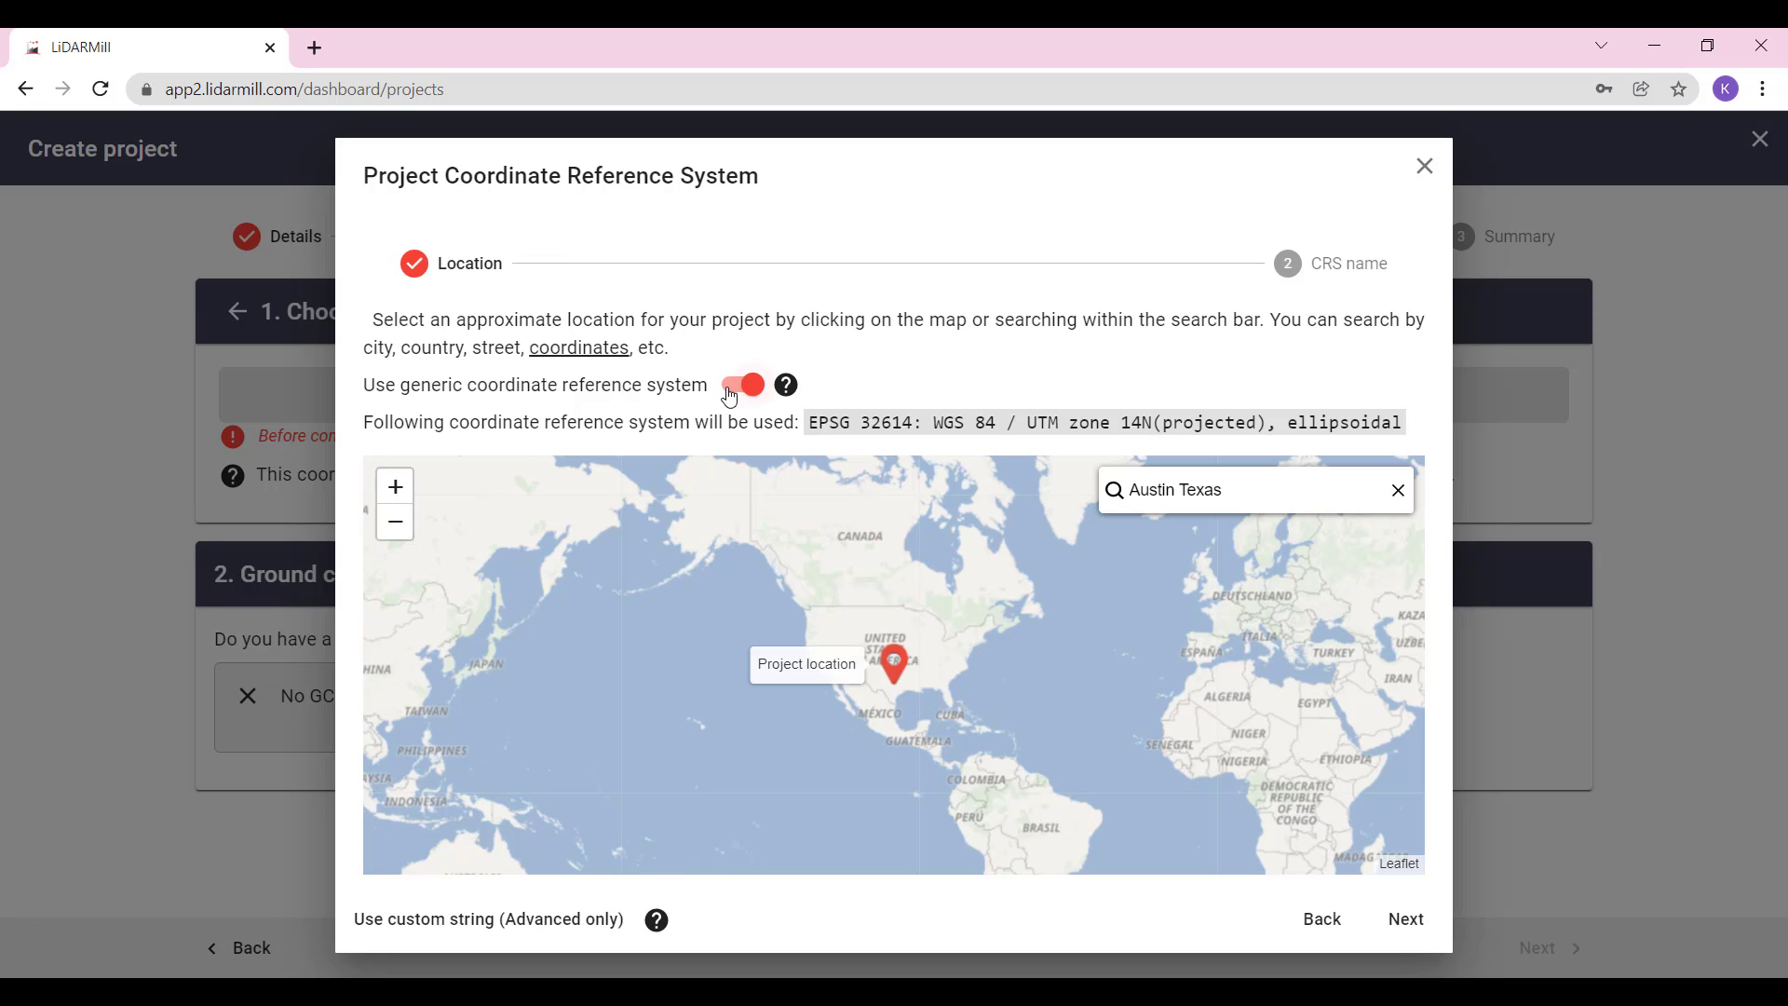
pyautogui.click(740, 389)
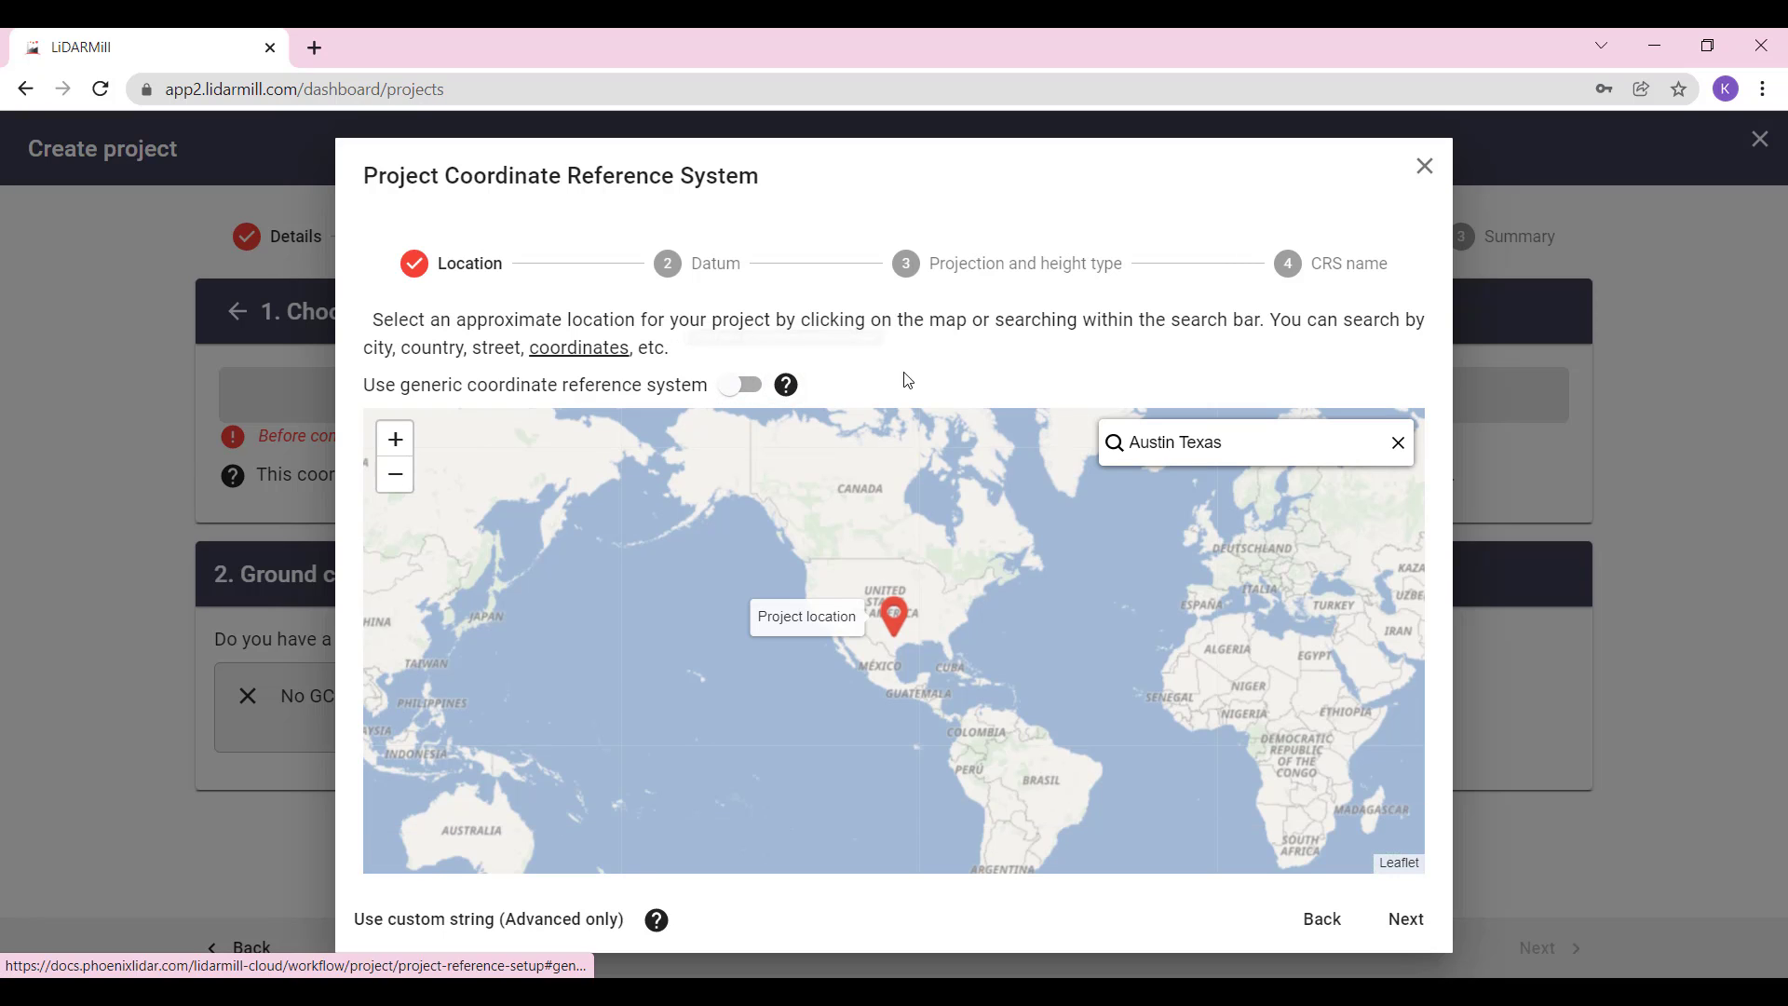
pyautogui.click(1416, 924)
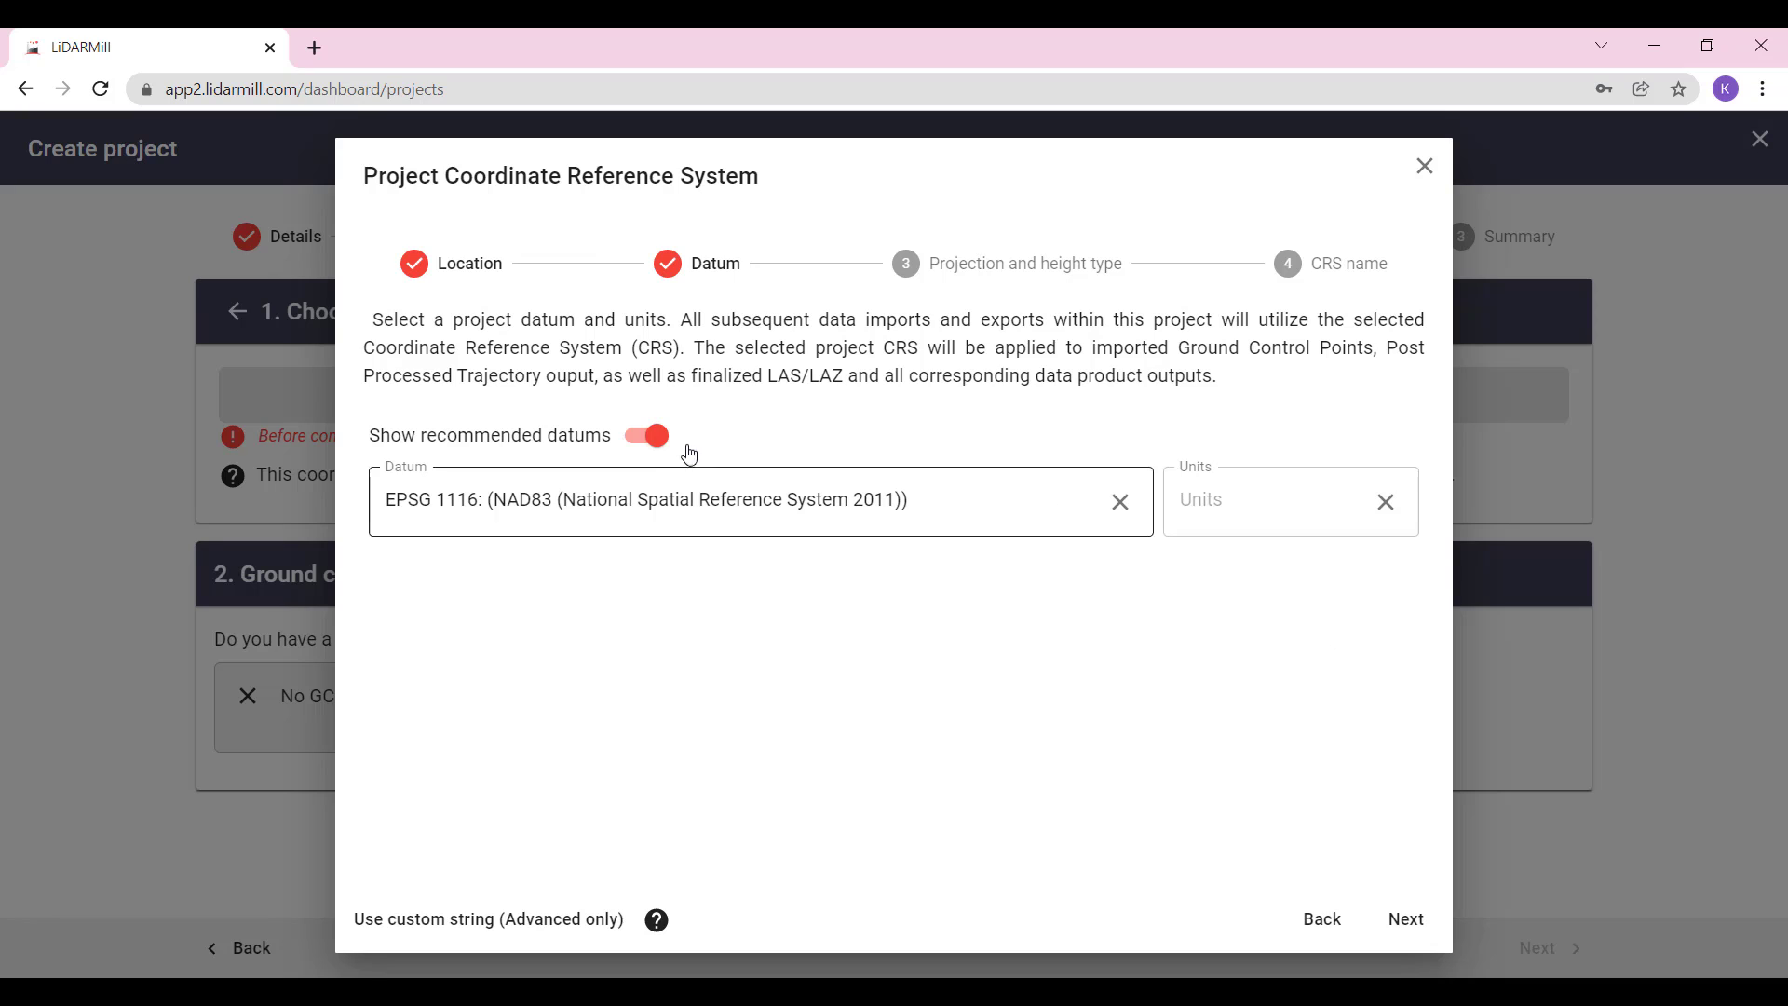
# Examine the available datums with the recommended filter on and off, keeping EPSG 1116 (NAD83 National Spatial Reference System 2011)
pyautogui.click(658, 498)
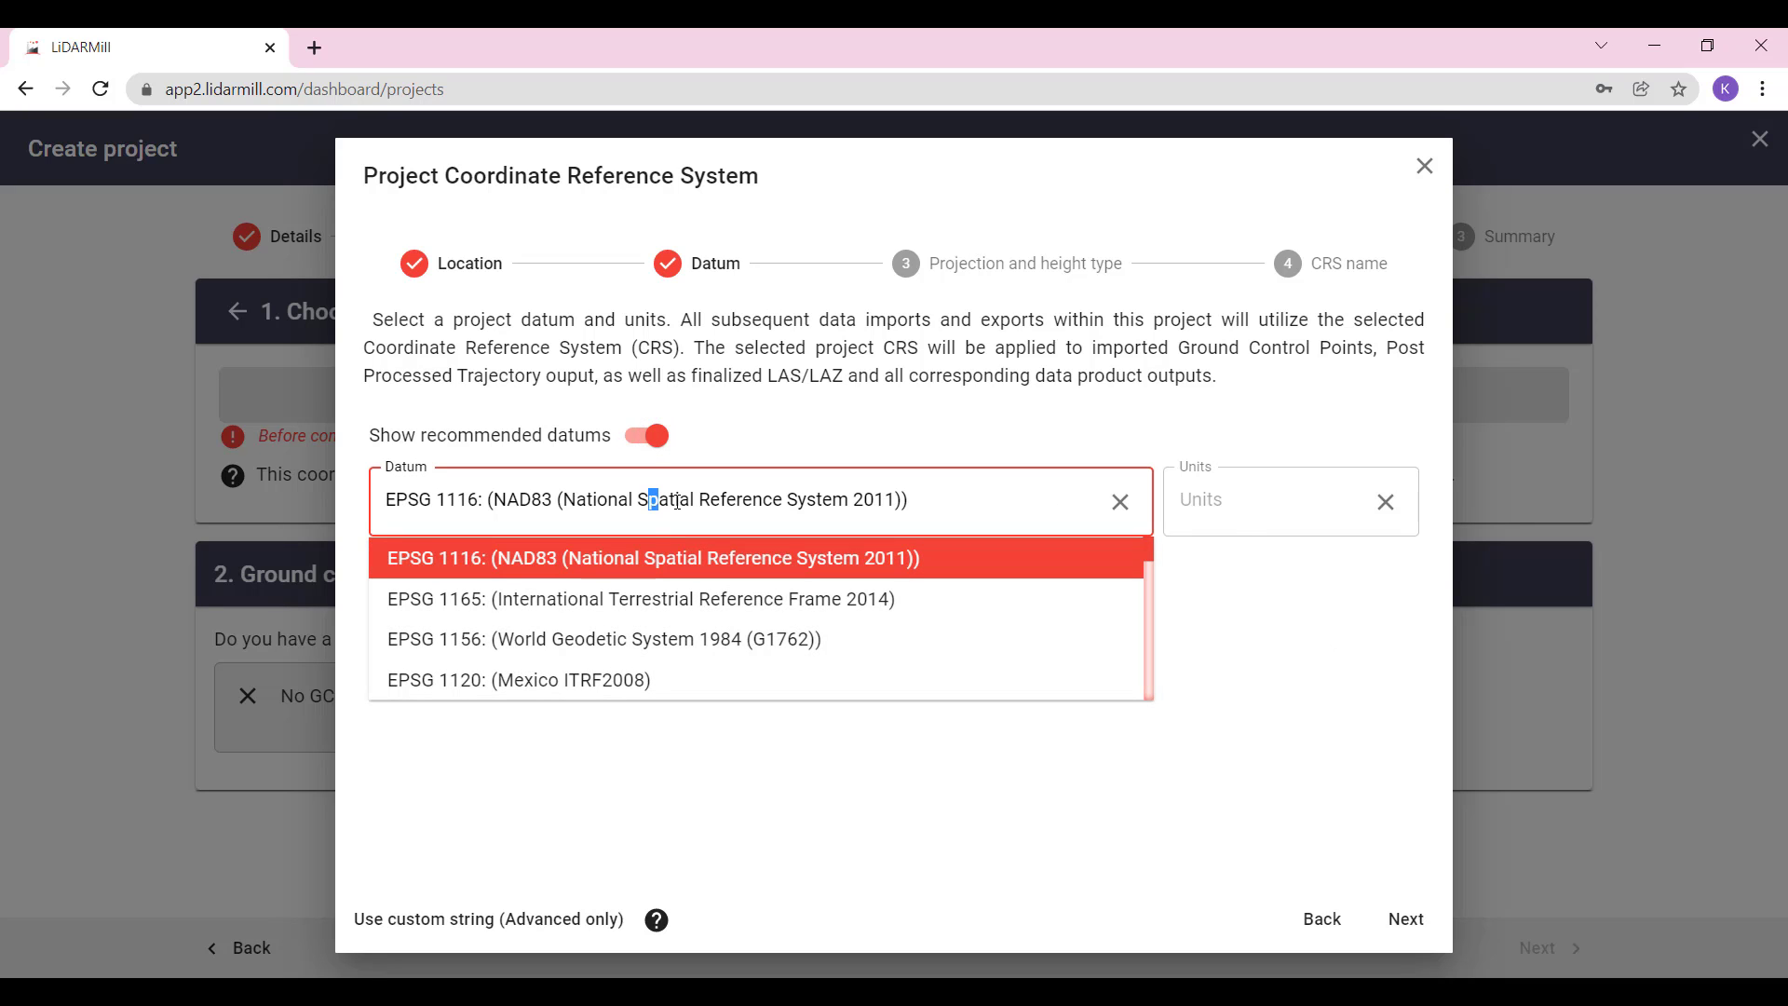
pyautogui.click(677, 500)
pyautogui.click(908, 447)
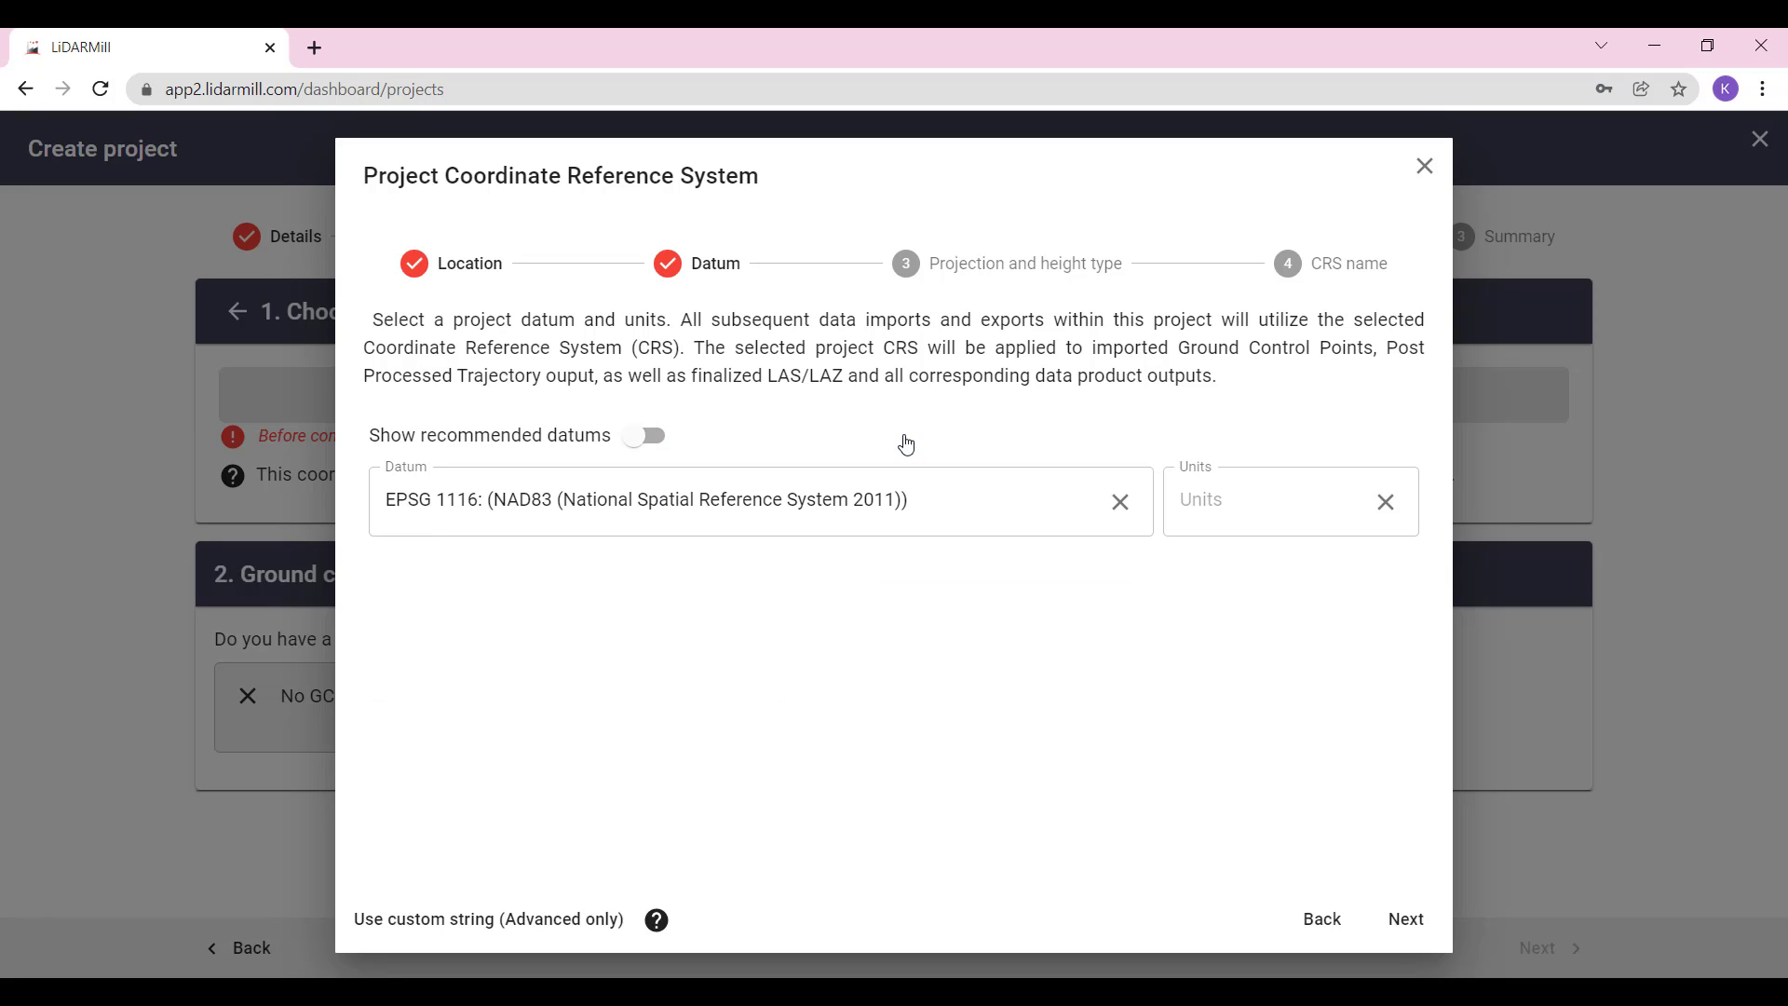
pyautogui.click(642, 435)
pyautogui.click(669, 500)
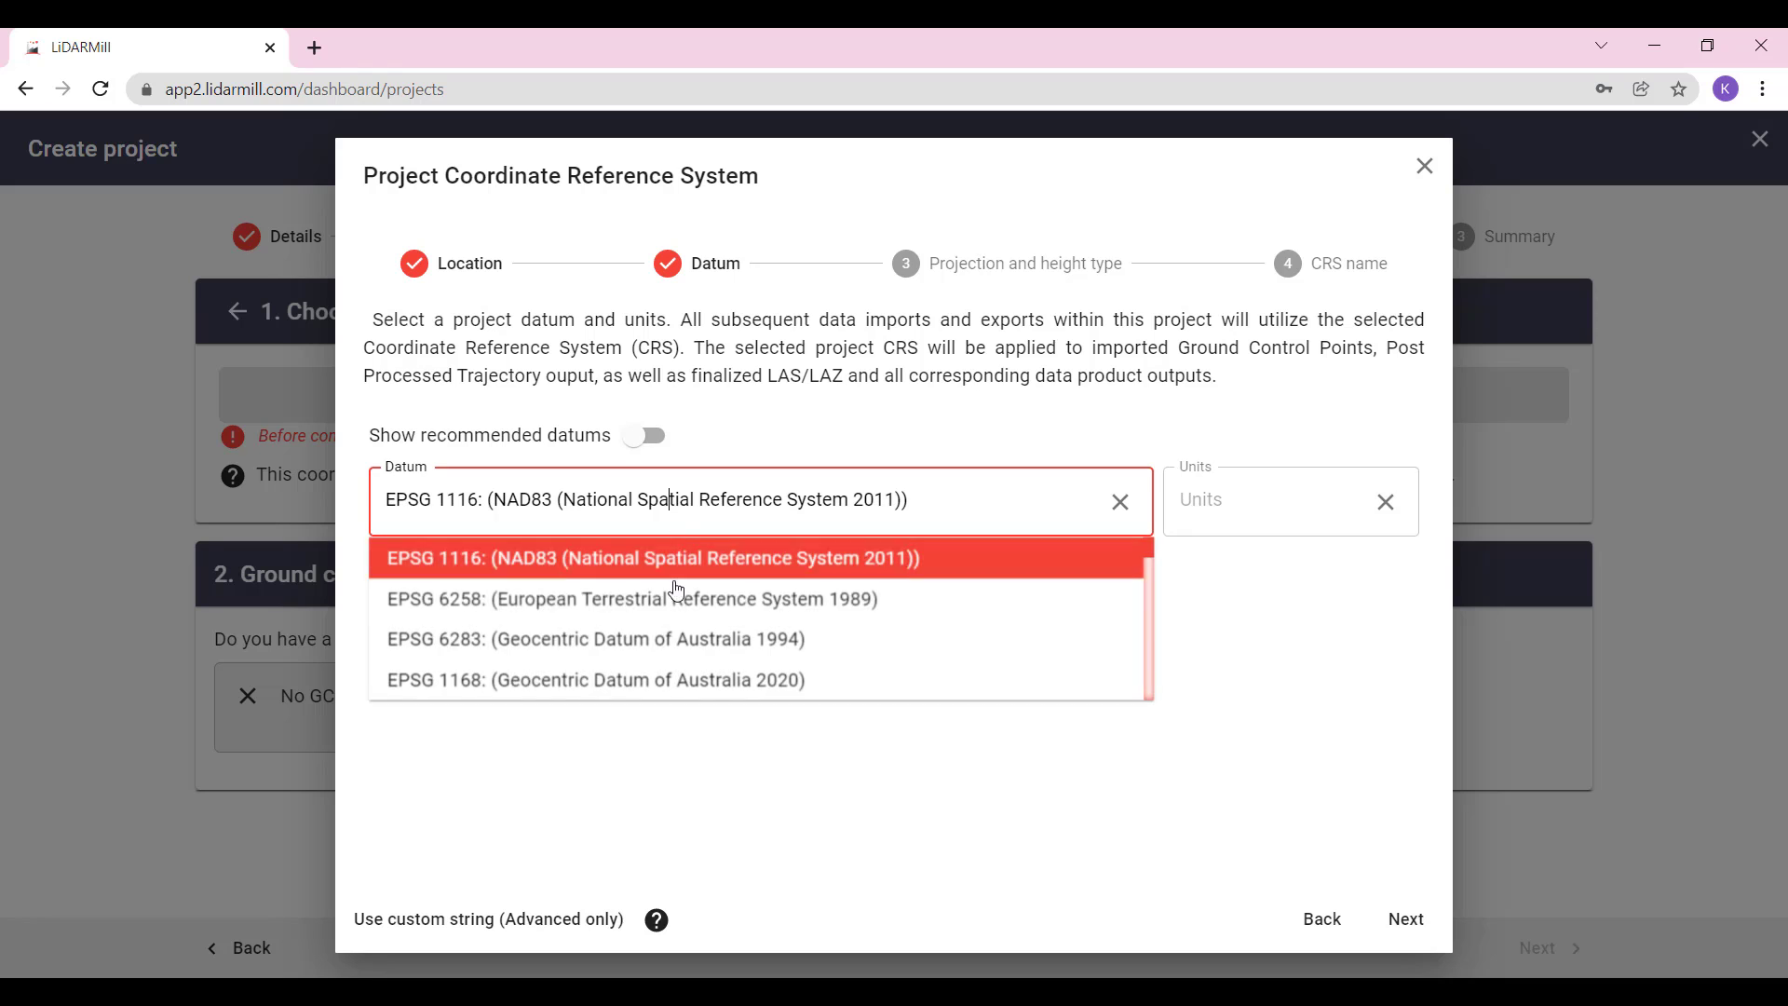
pyautogui.scroll(-3, 679, 618)
pyautogui.scroll(2, 679, 619)
pyautogui.click(643, 435)
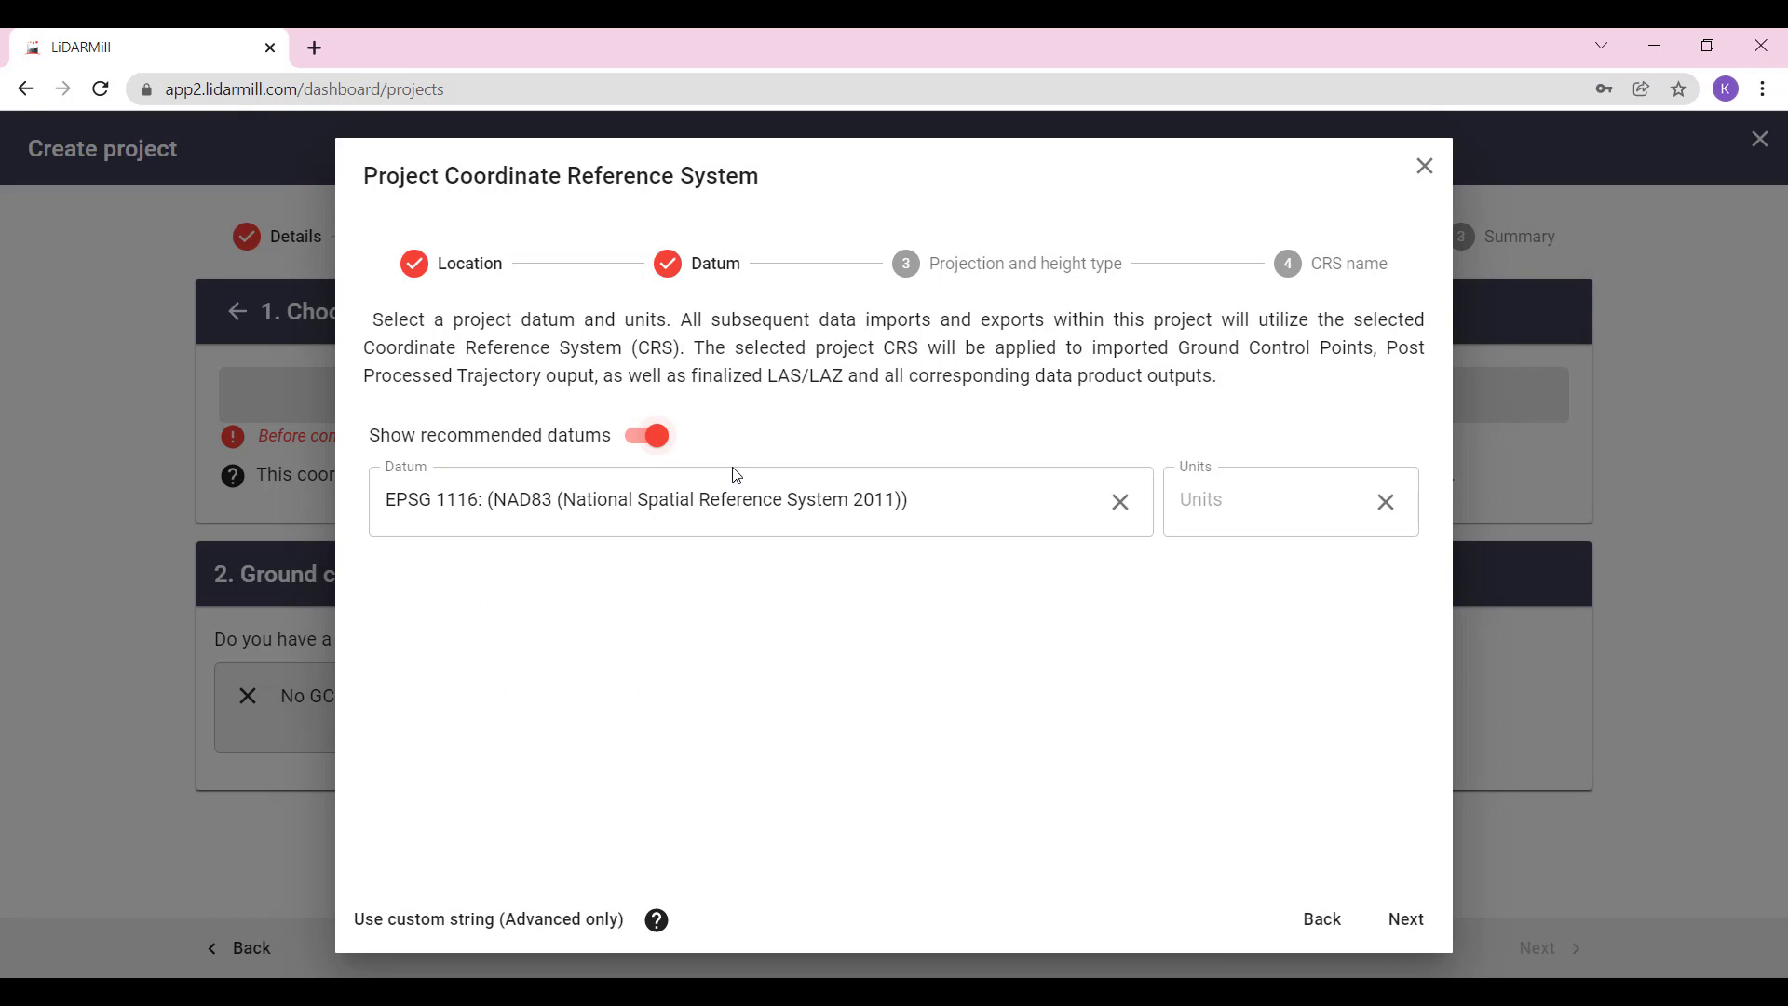
# Set the datum units to metre and continue to the projection and height type settings
pyautogui.click(1274, 503)
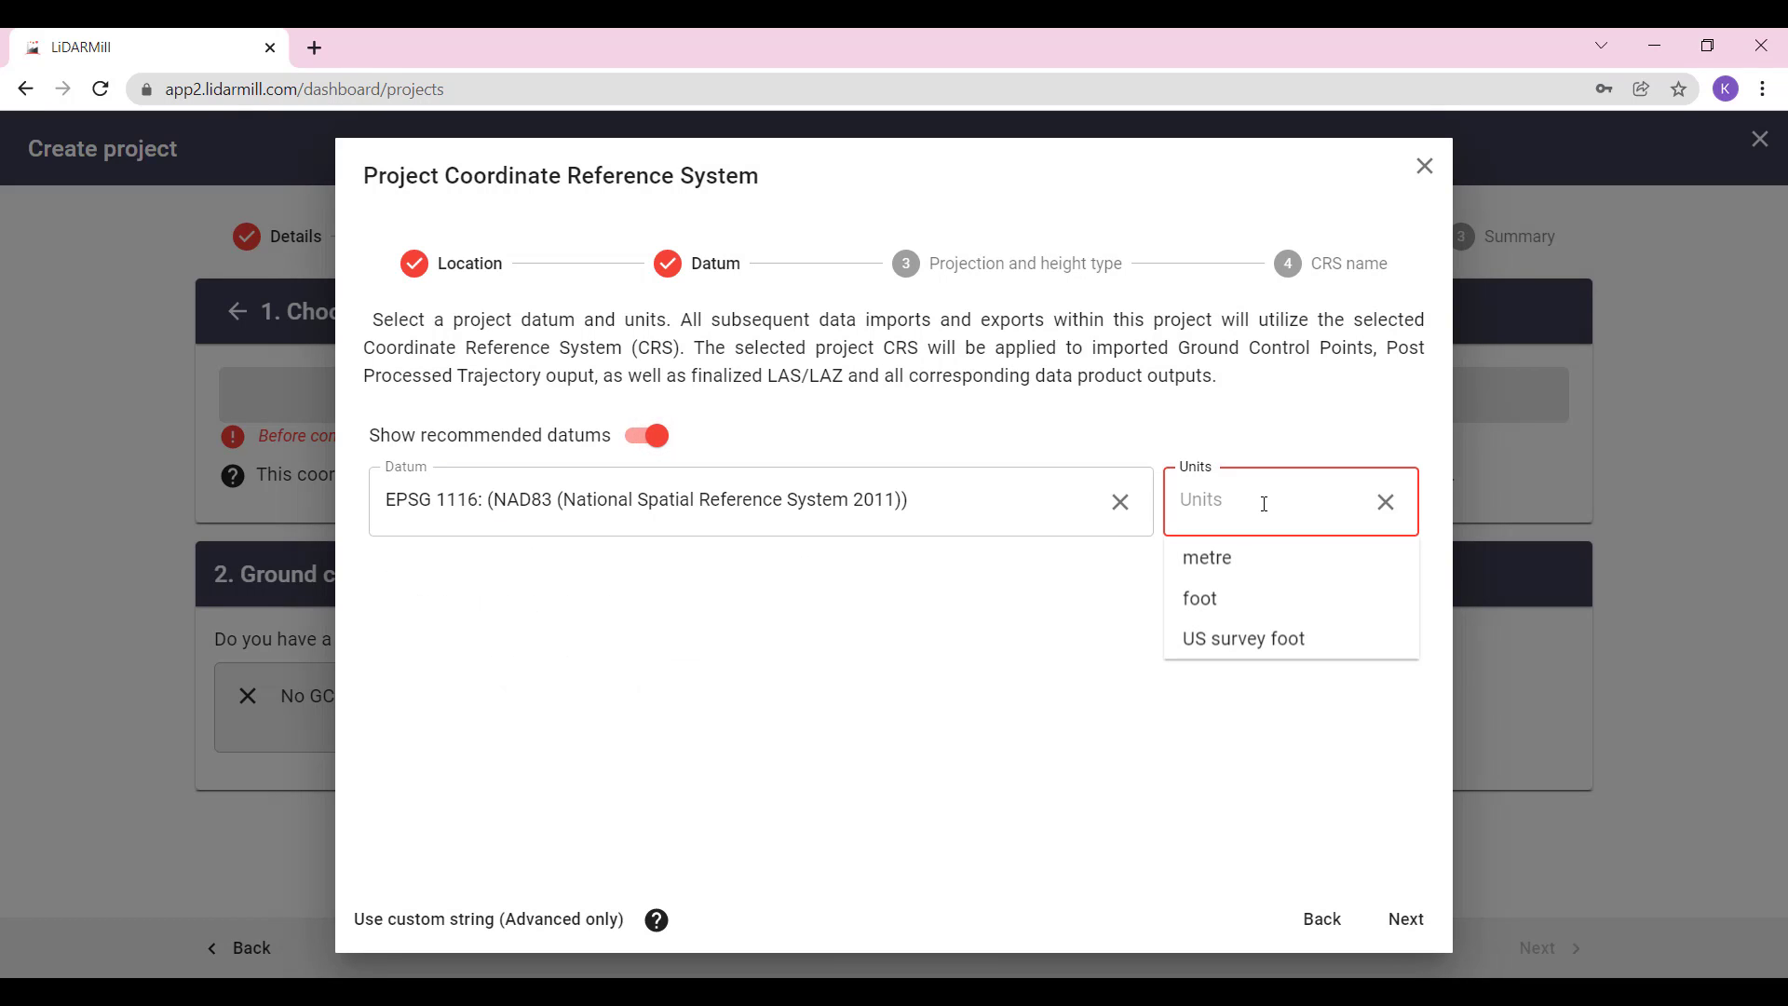
pyautogui.click(1230, 556)
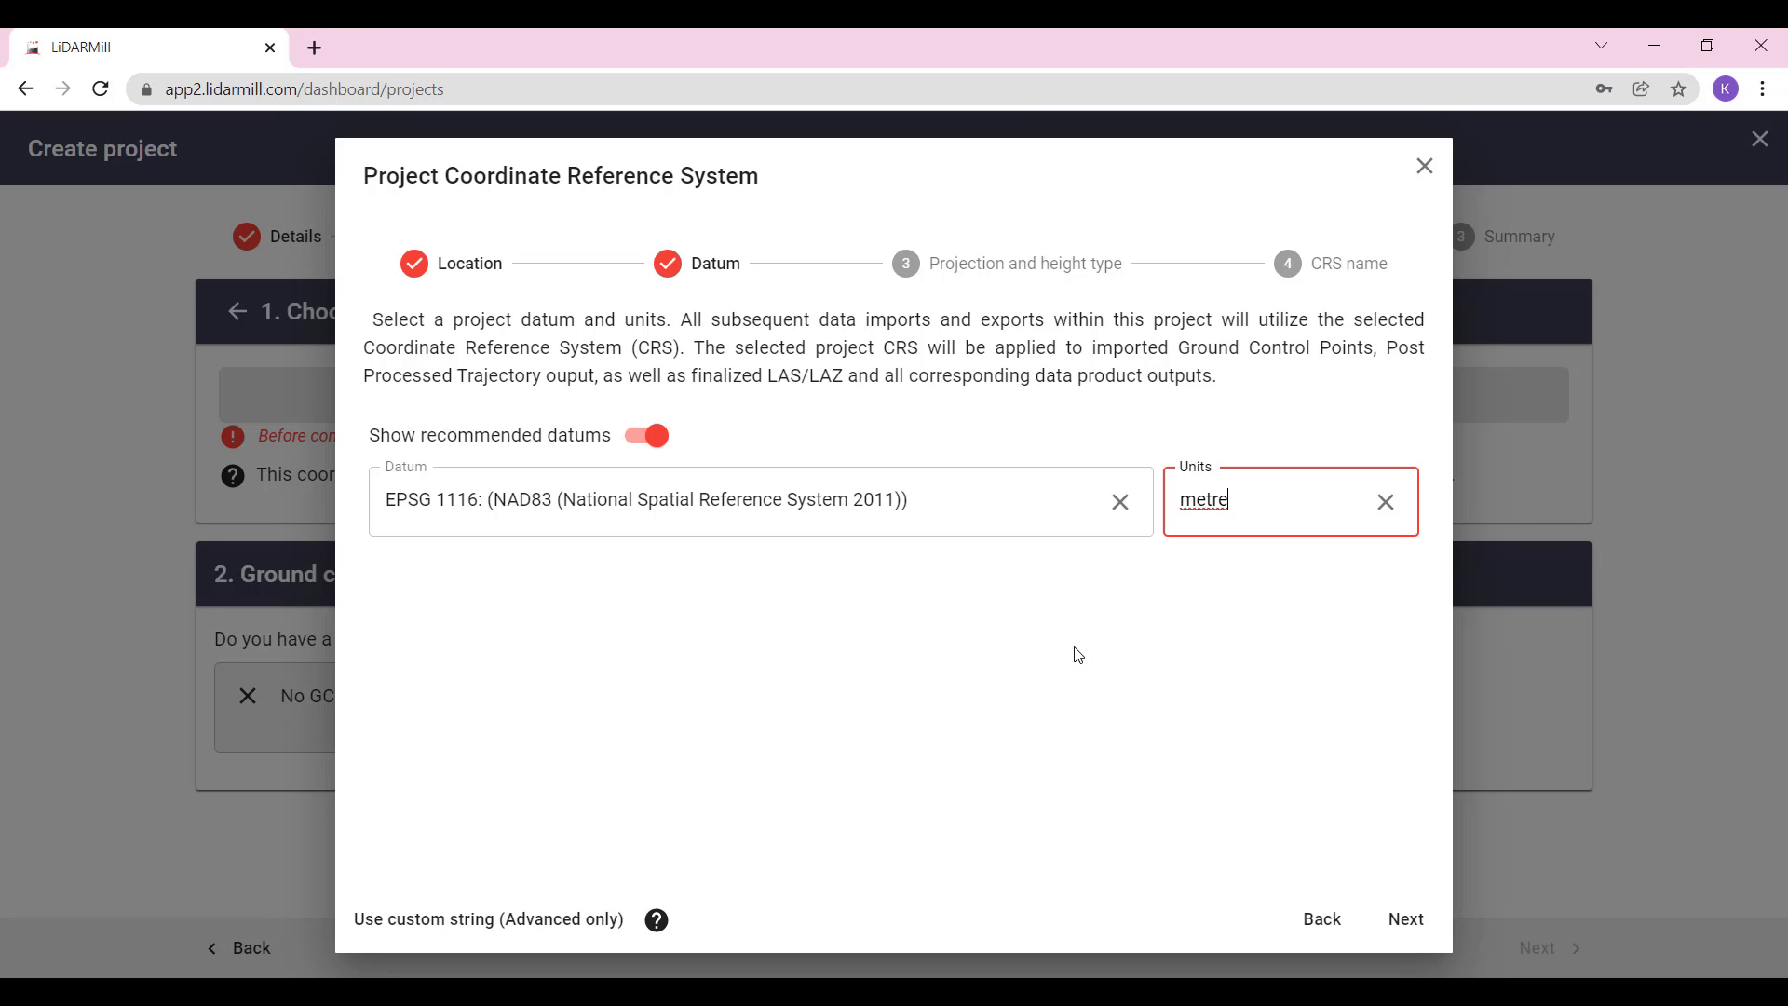
pyautogui.click(1409, 922)
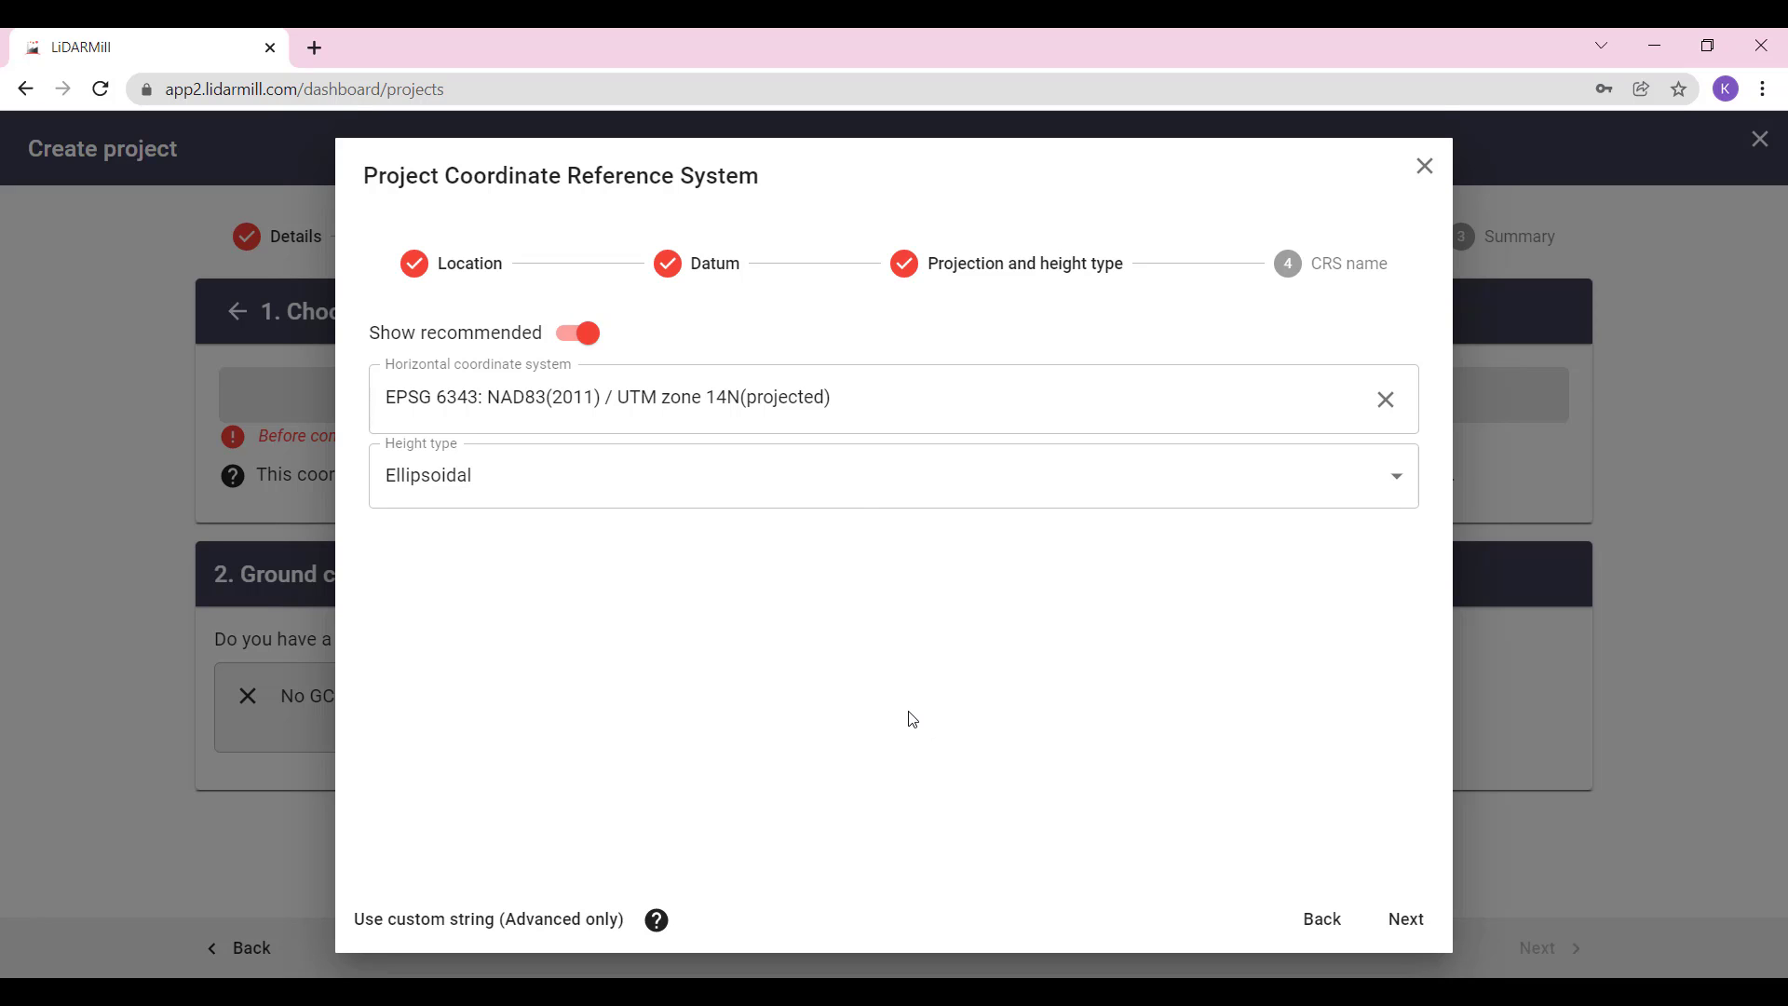
# Review the recommended horizontal coordinate systems, and switch the recommended filter off and back on
pyautogui.click(902, 392)
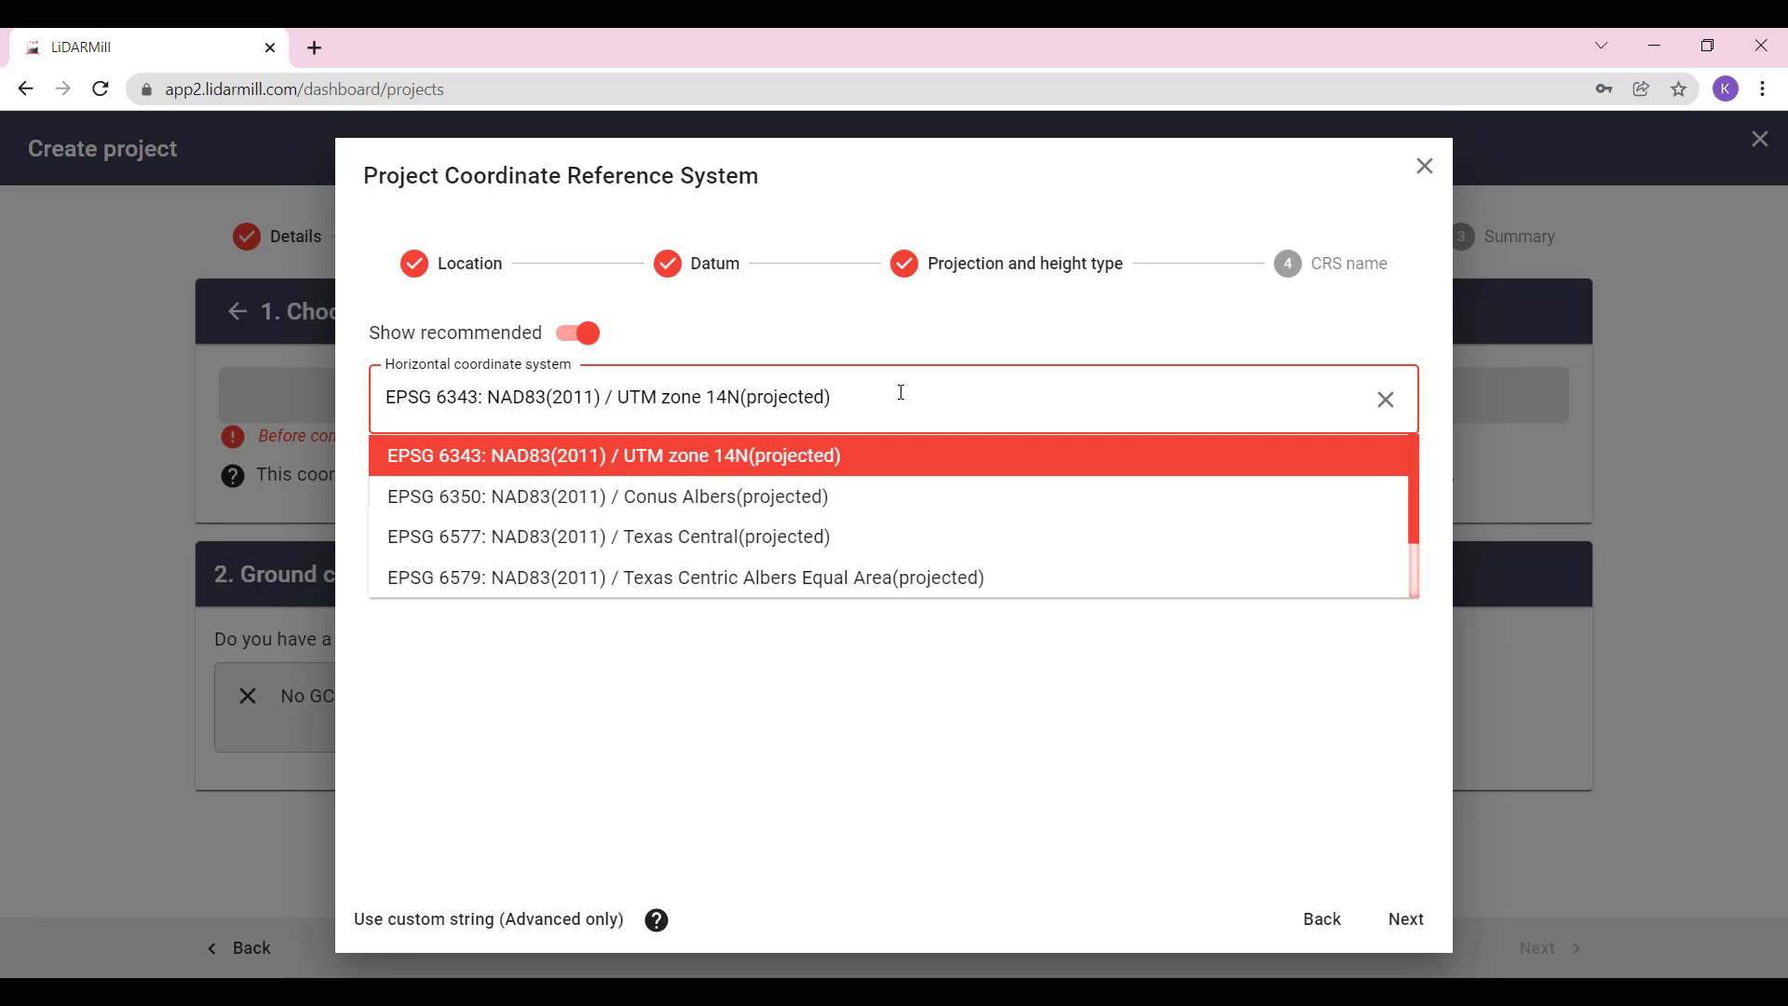
pyautogui.click(574, 335)
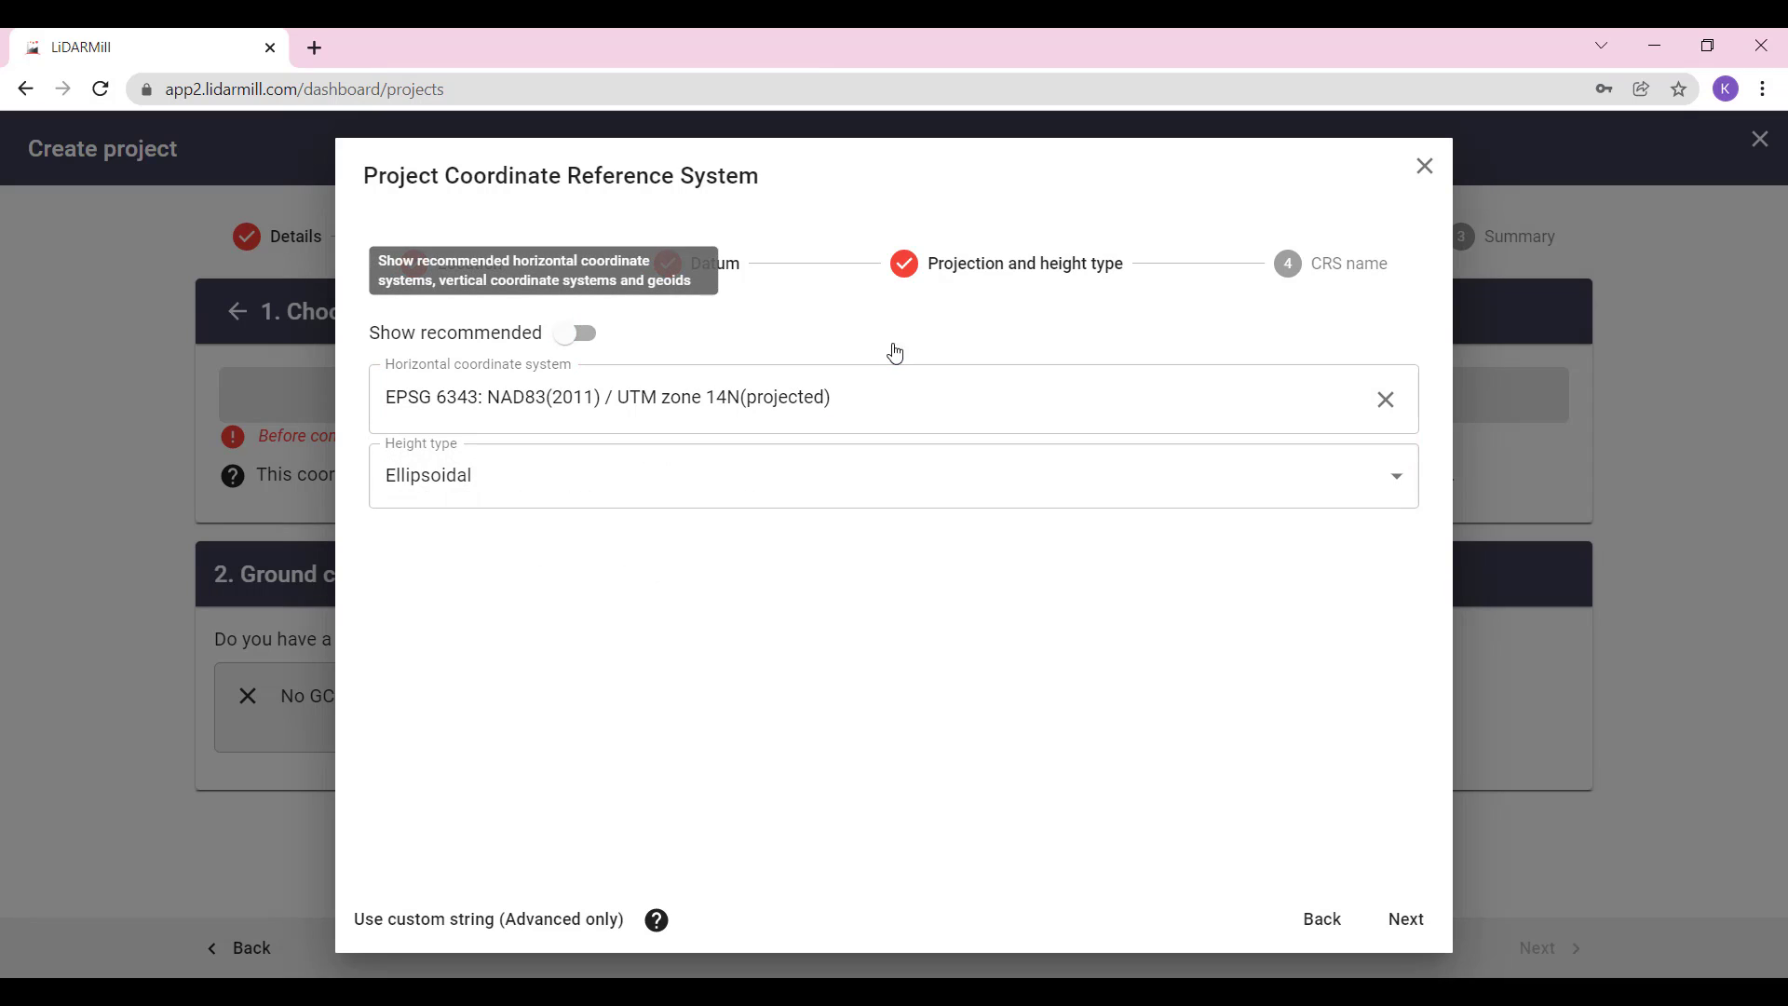
pyautogui.click(573, 335)
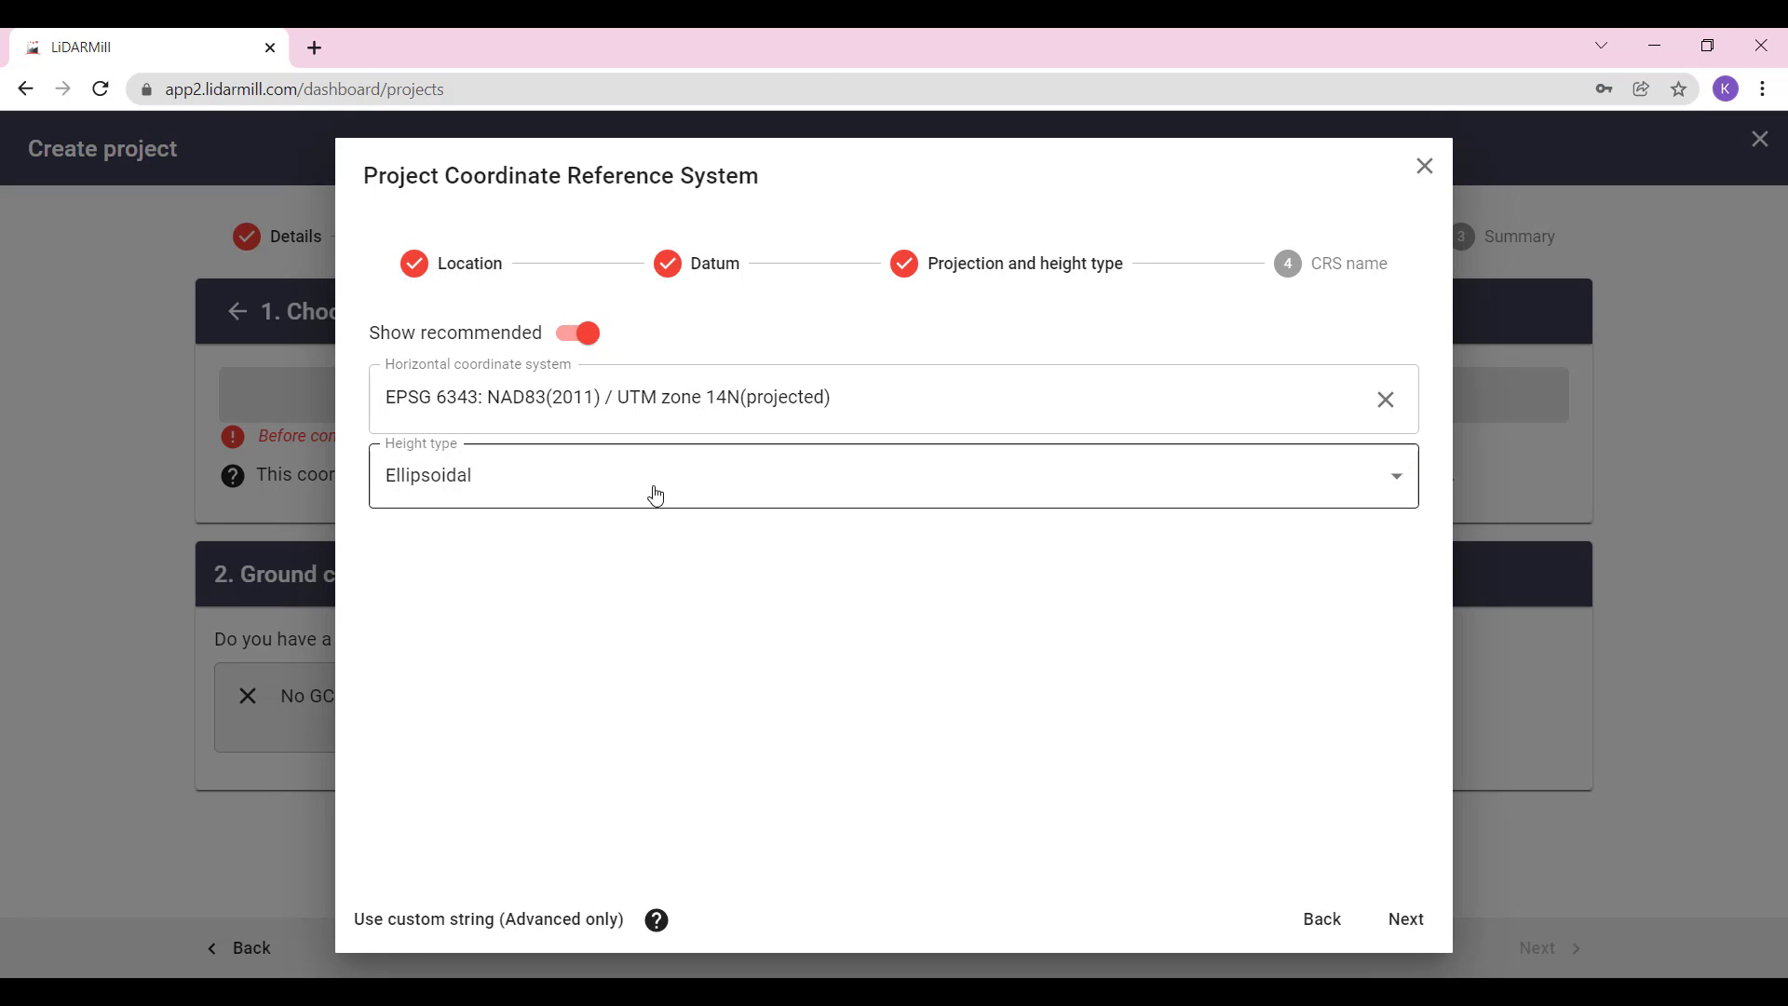
# Try the Orthometric height type with the us_noaa_g2018u0.tif (USA - Conterminous) geoid, and return the height type to Ellipsoidal
pyautogui.click(533, 489)
pyautogui.click(463, 520)
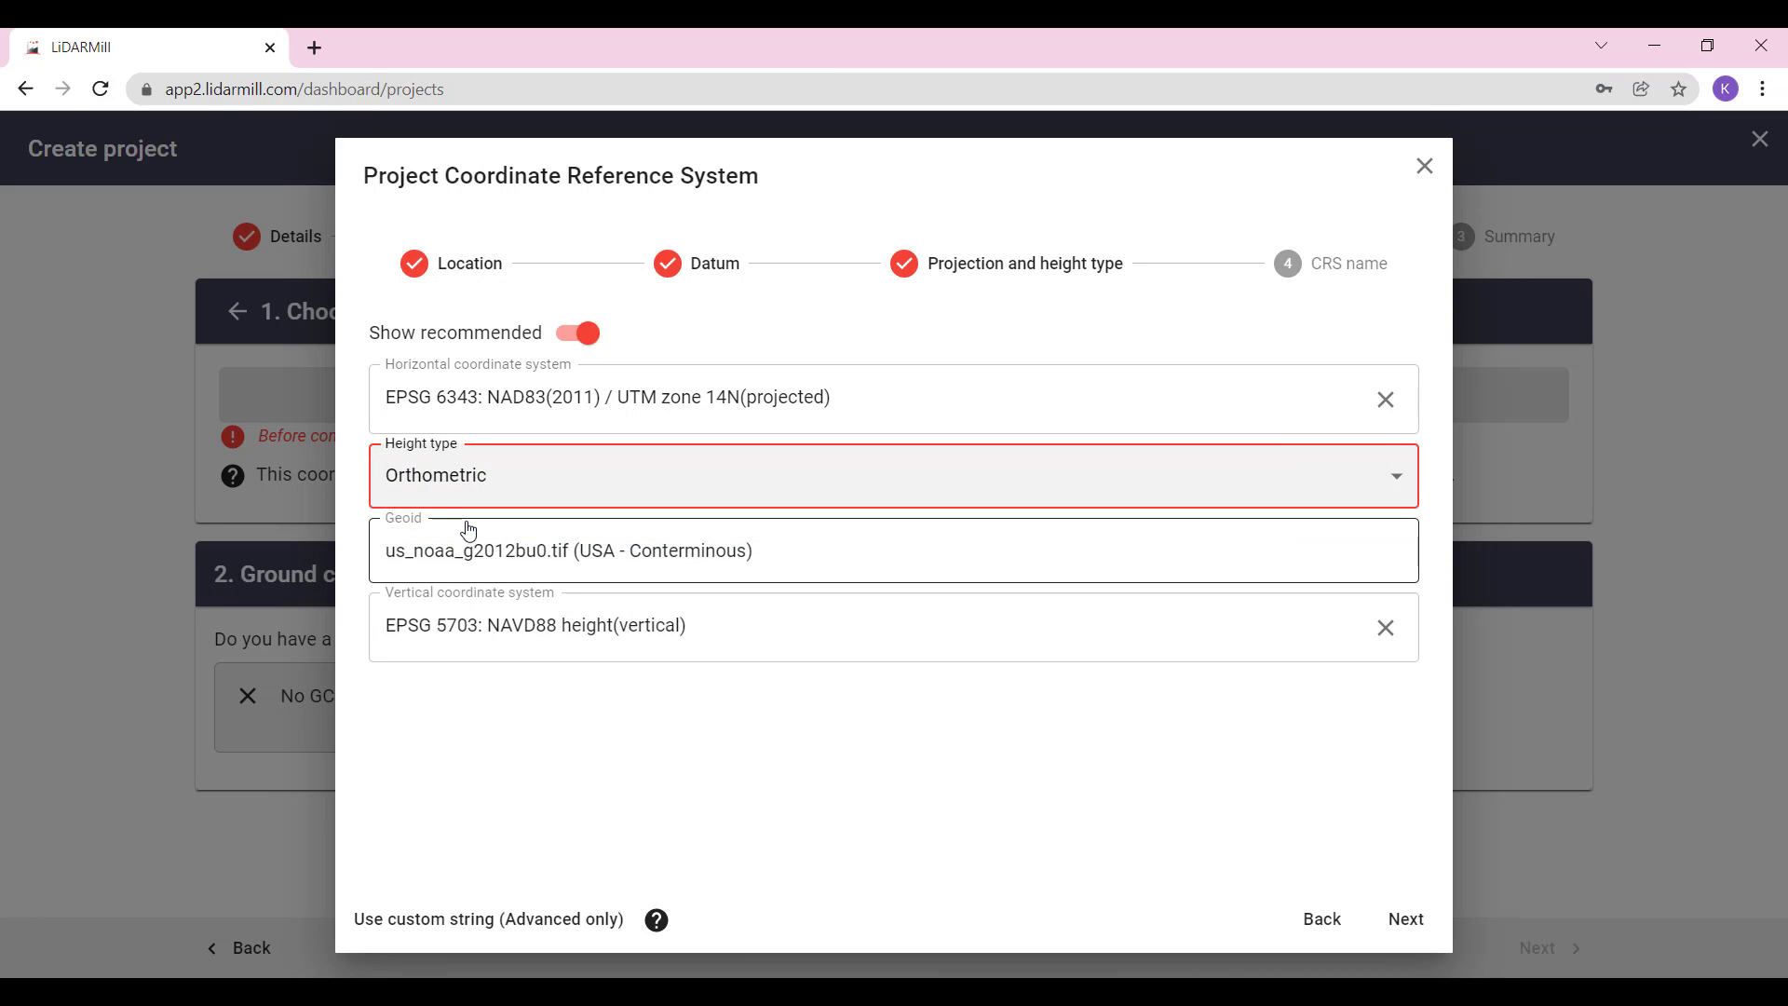
pyautogui.click(472, 549)
pyautogui.click(473, 643)
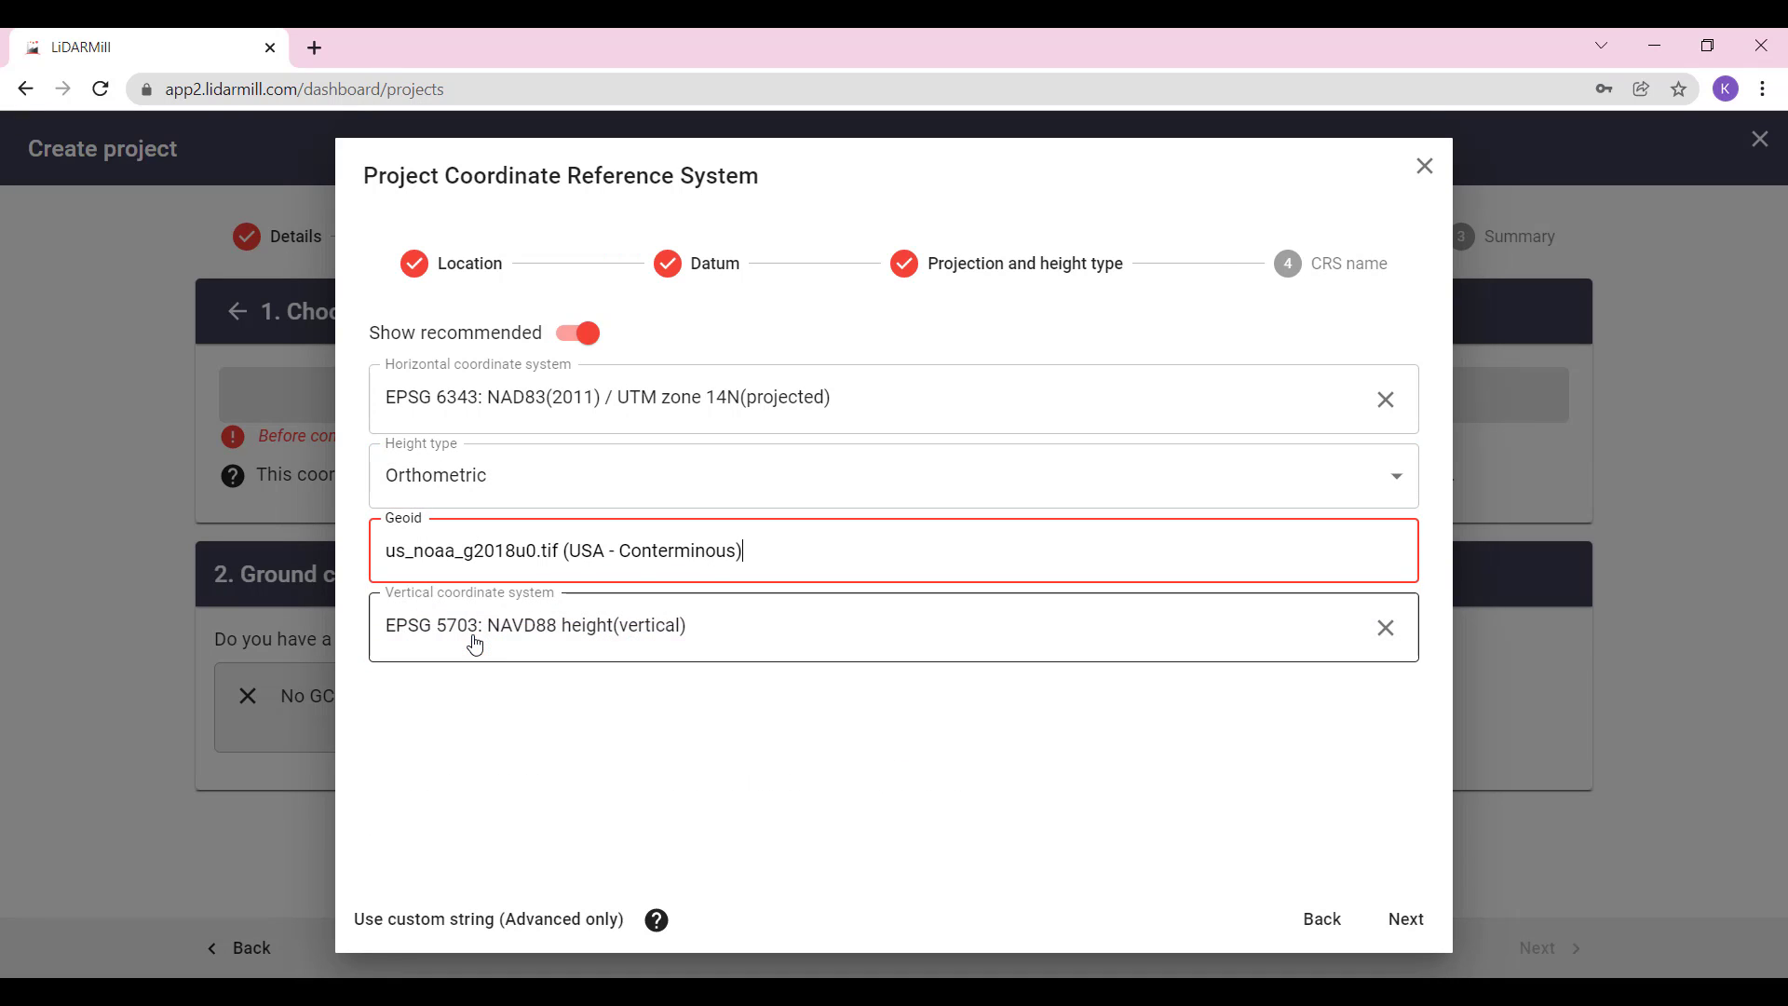
pyautogui.click(500, 646)
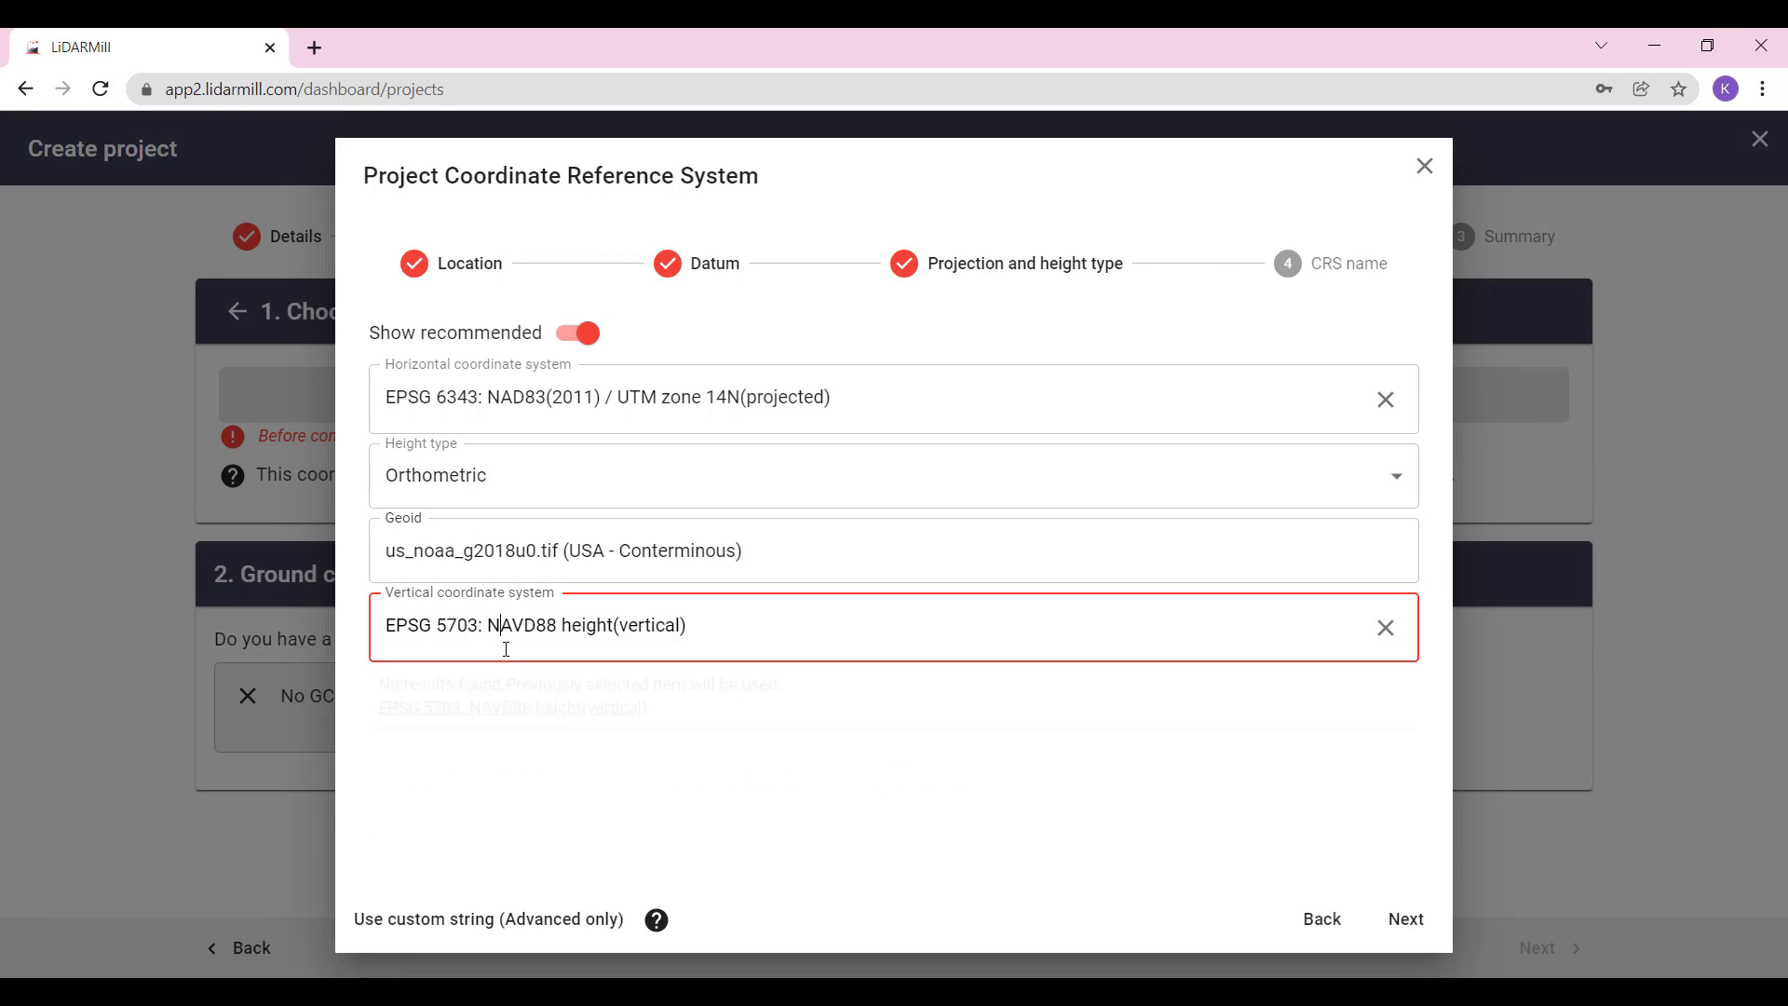
pyautogui.click(703, 808)
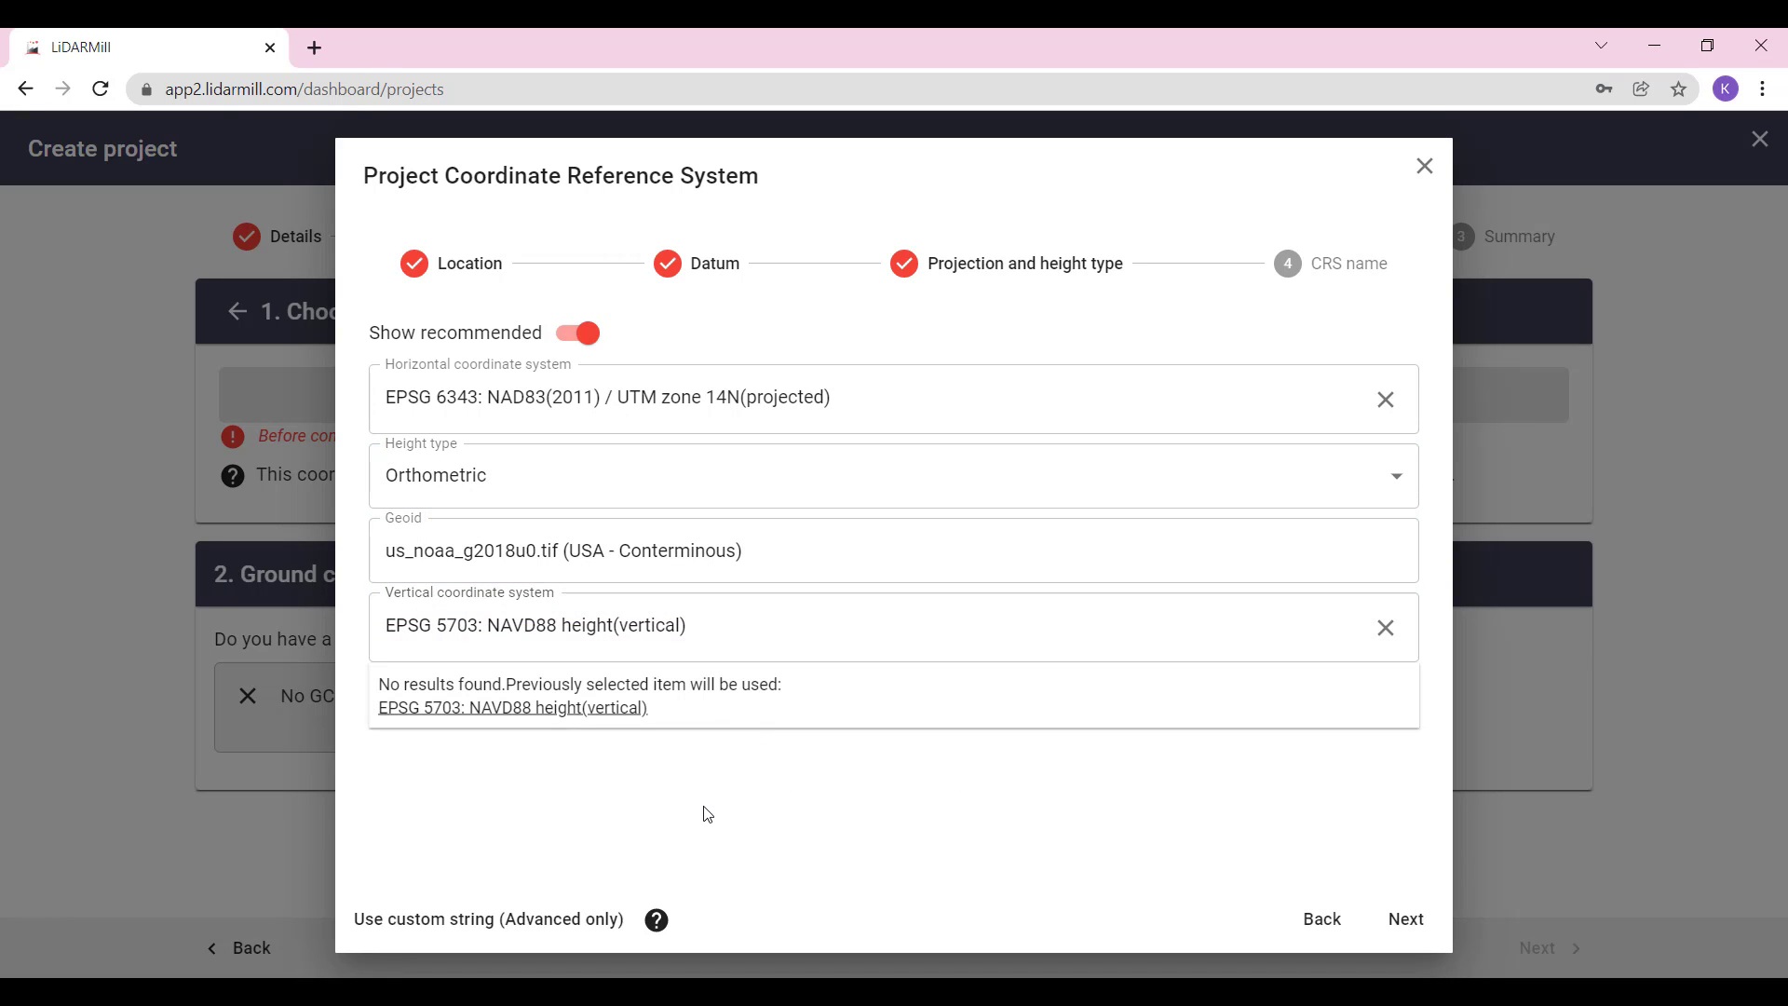
pyautogui.click(515, 475)
pyautogui.click(451, 437)
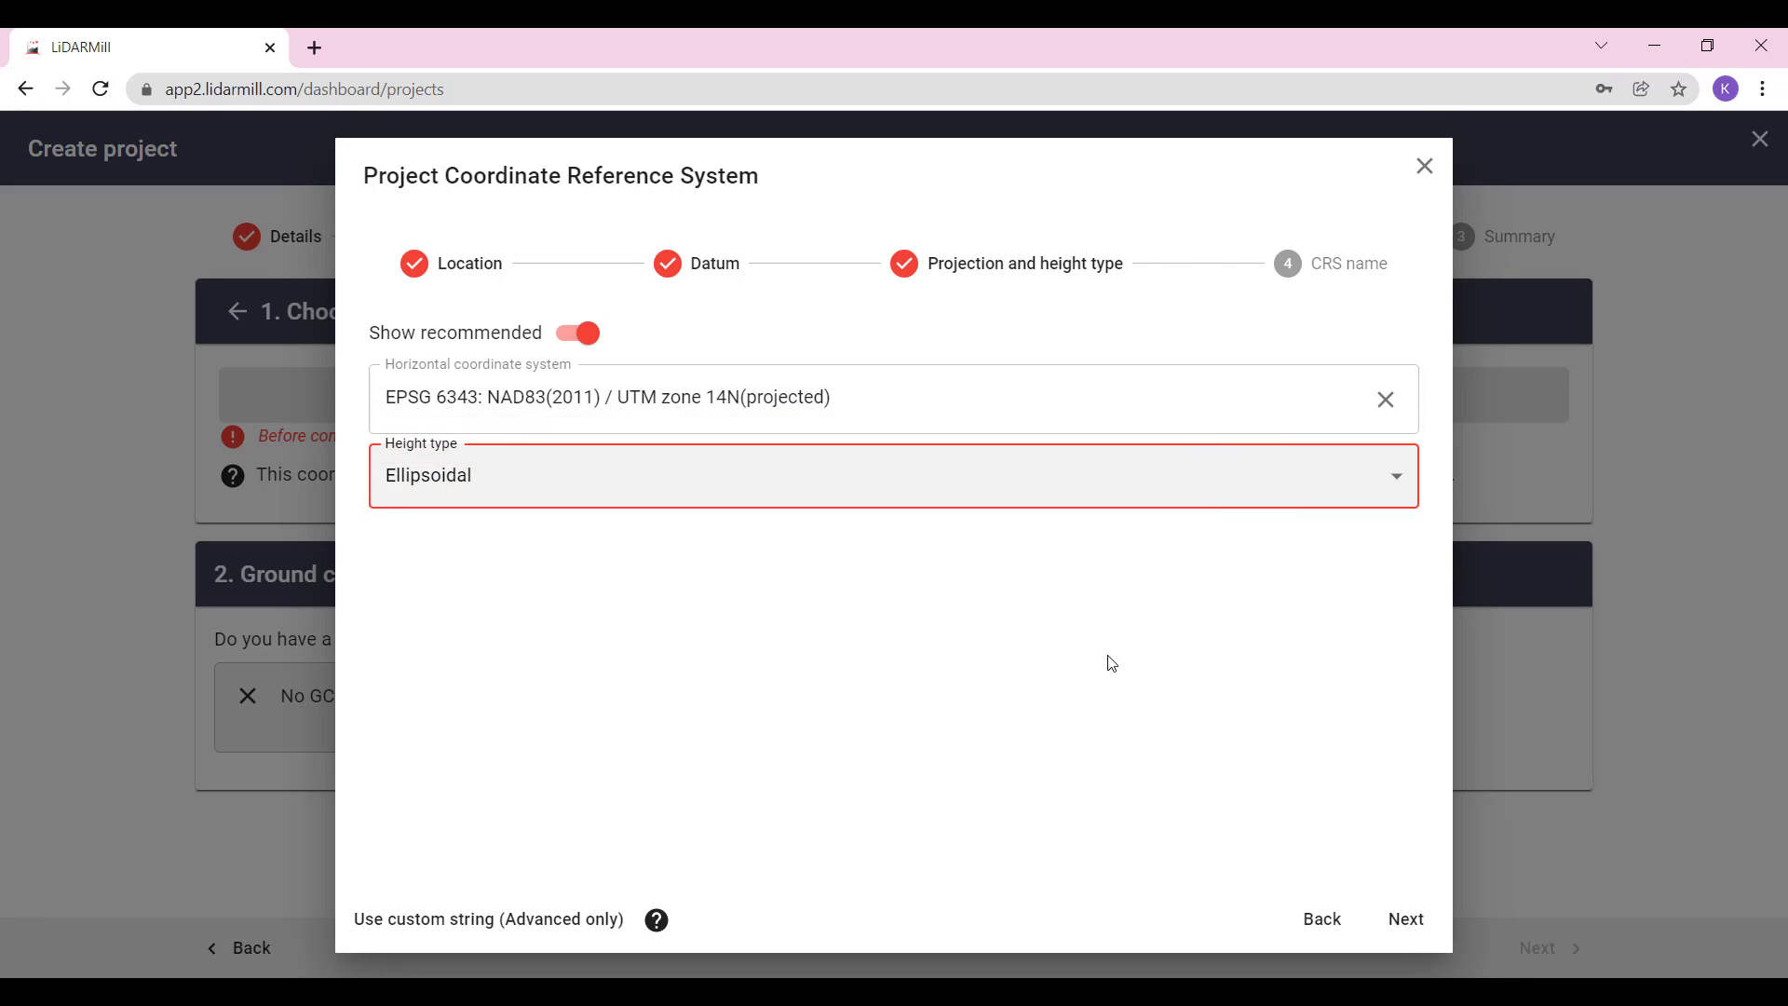
# Shorten the CRS name to "EPSG 1116: (NAD83) metre EPSG 6343: NAD83(2011) / UTM zone 14N" and finish the wizard
pyautogui.click(1406, 927)
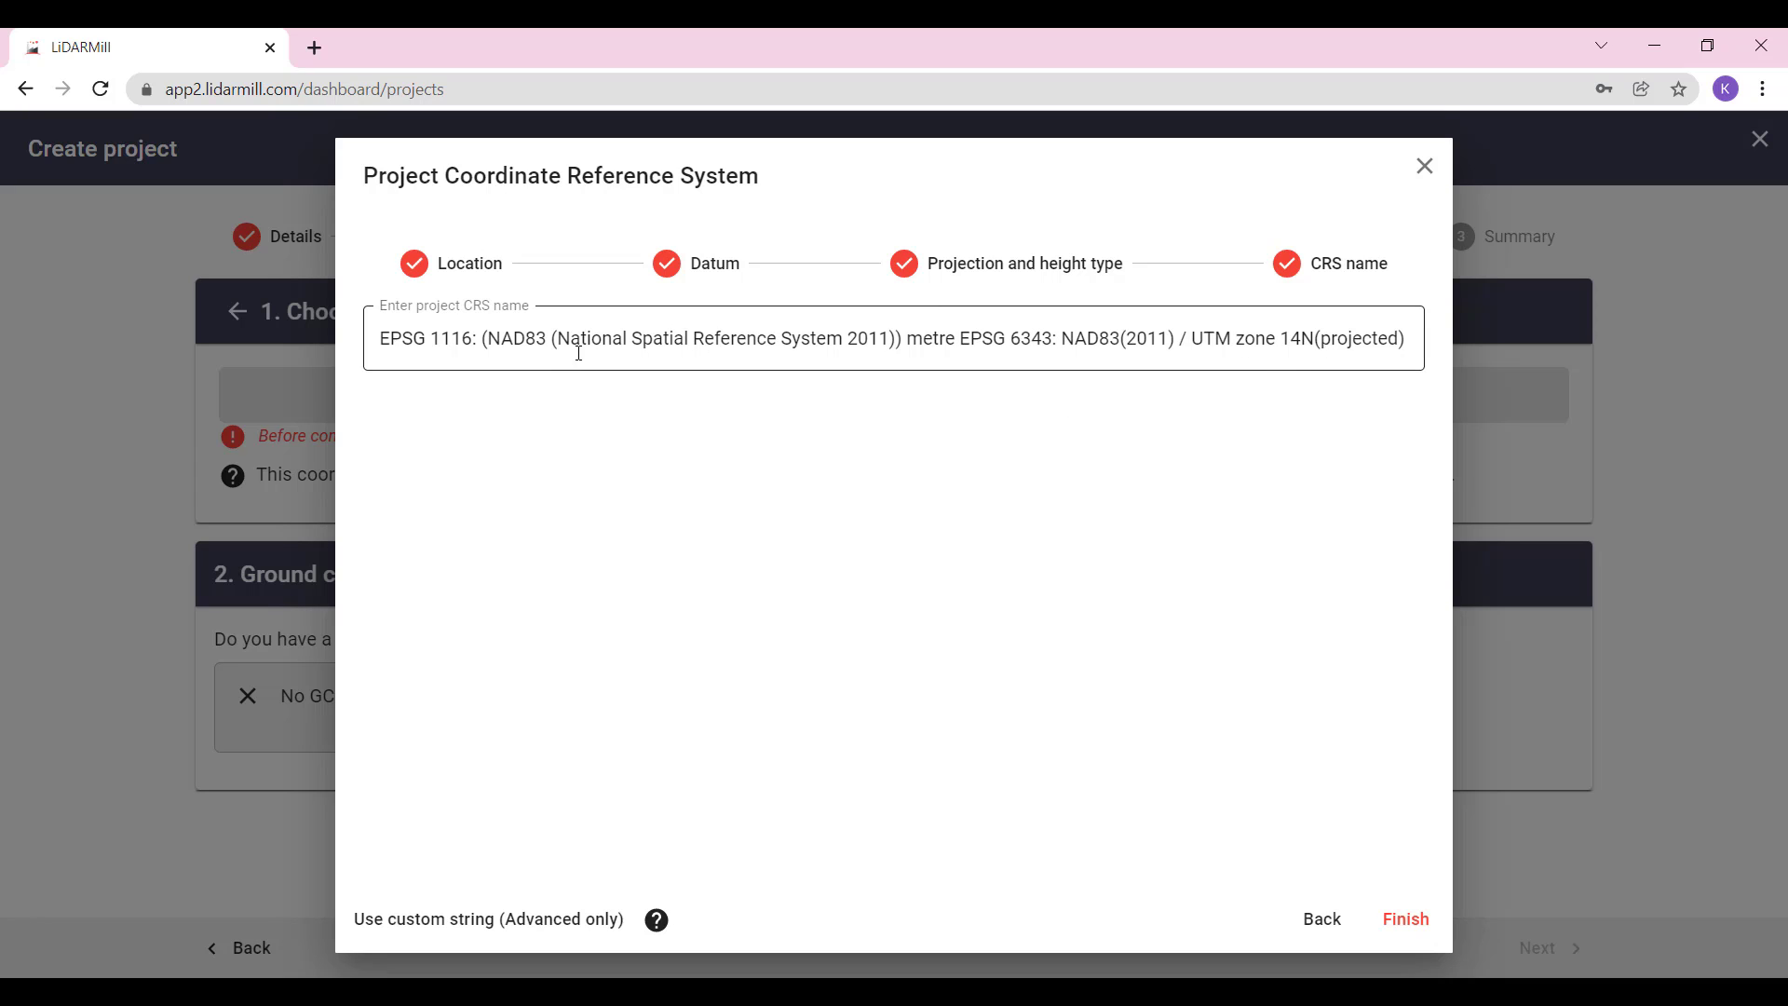
pyautogui.moveTo(556, 338); pyautogui.dragTo(895, 338)
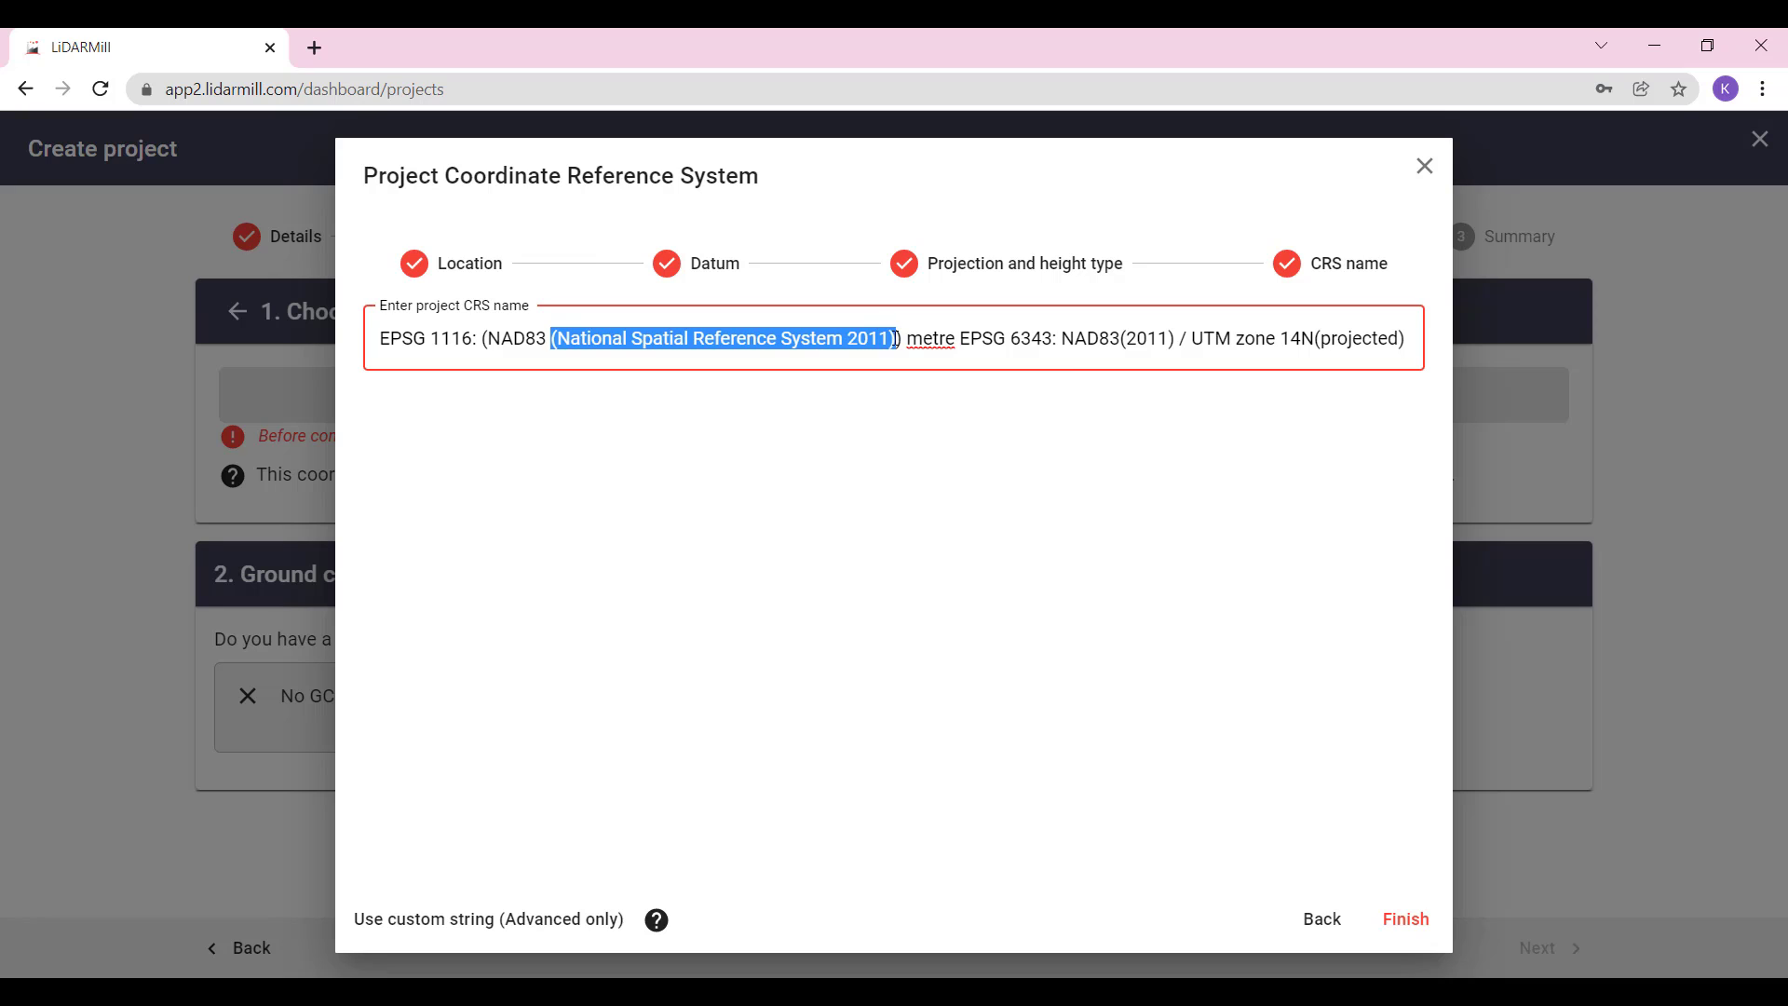
pyautogui.press('BackSpace')
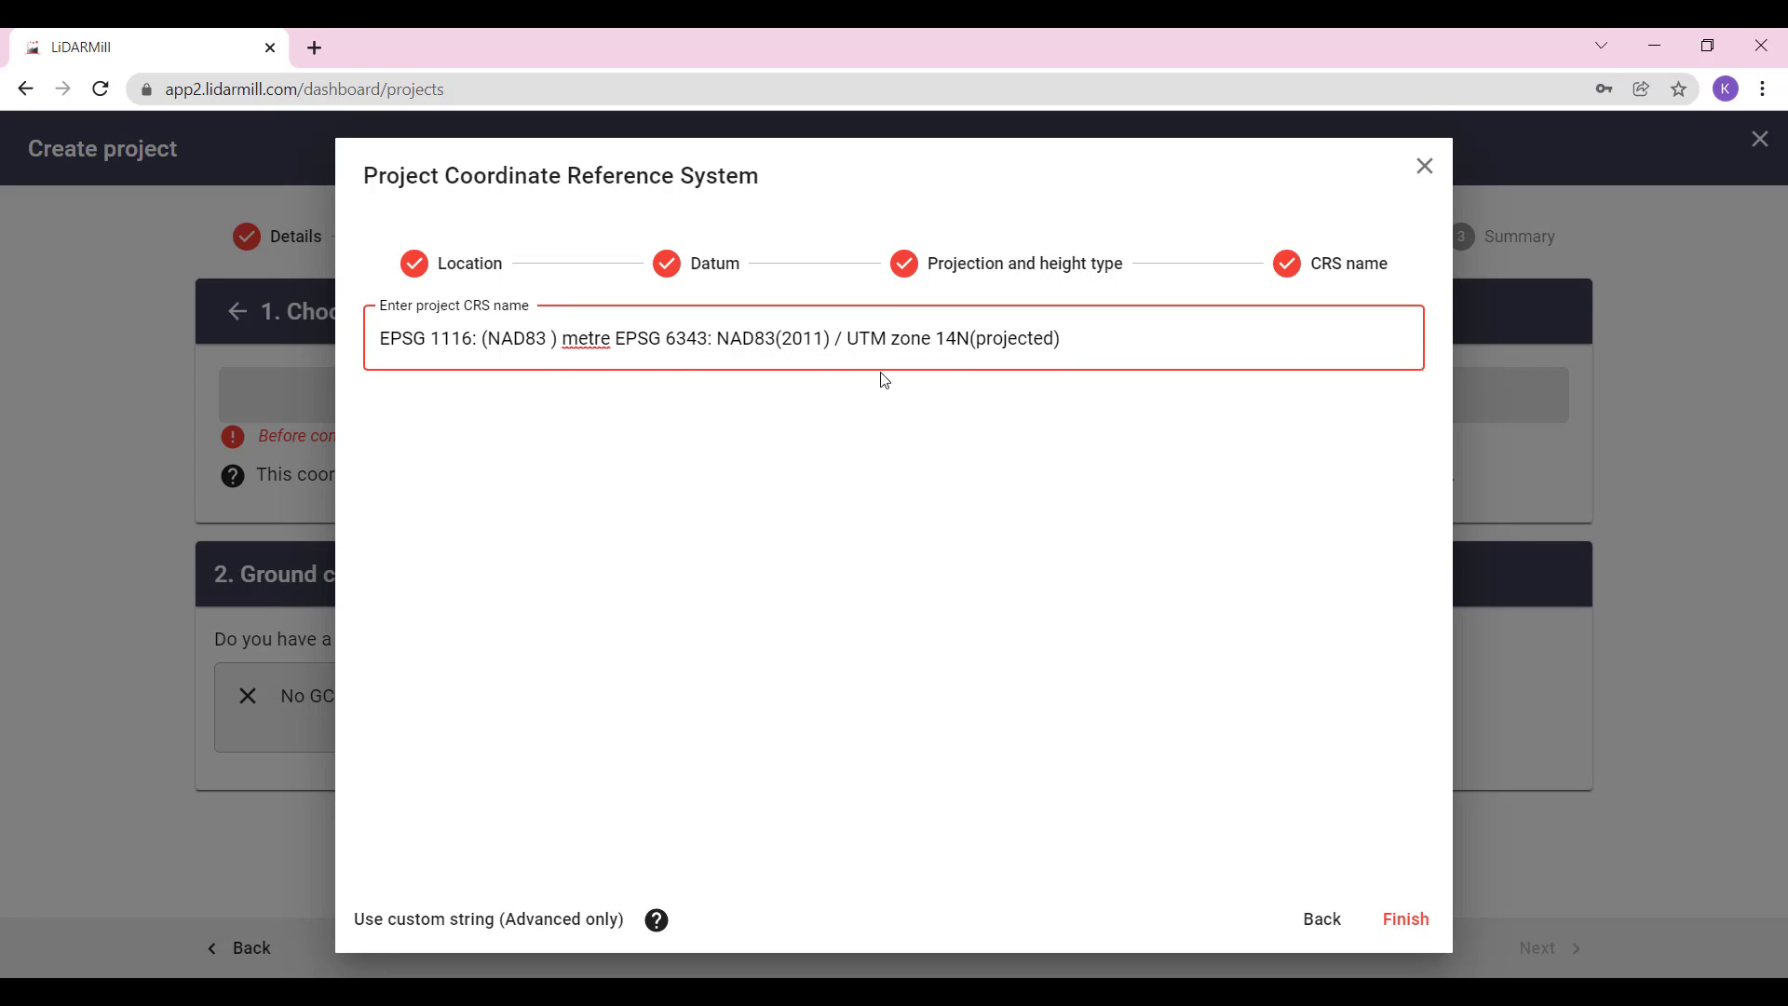
pyautogui.moveTo(1062, 339); pyautogui.dragTo(970, 339)
pyautogui.press('BackSpace')
pyautogui.click(552, 338)
pyautogui.press('BackSpace')
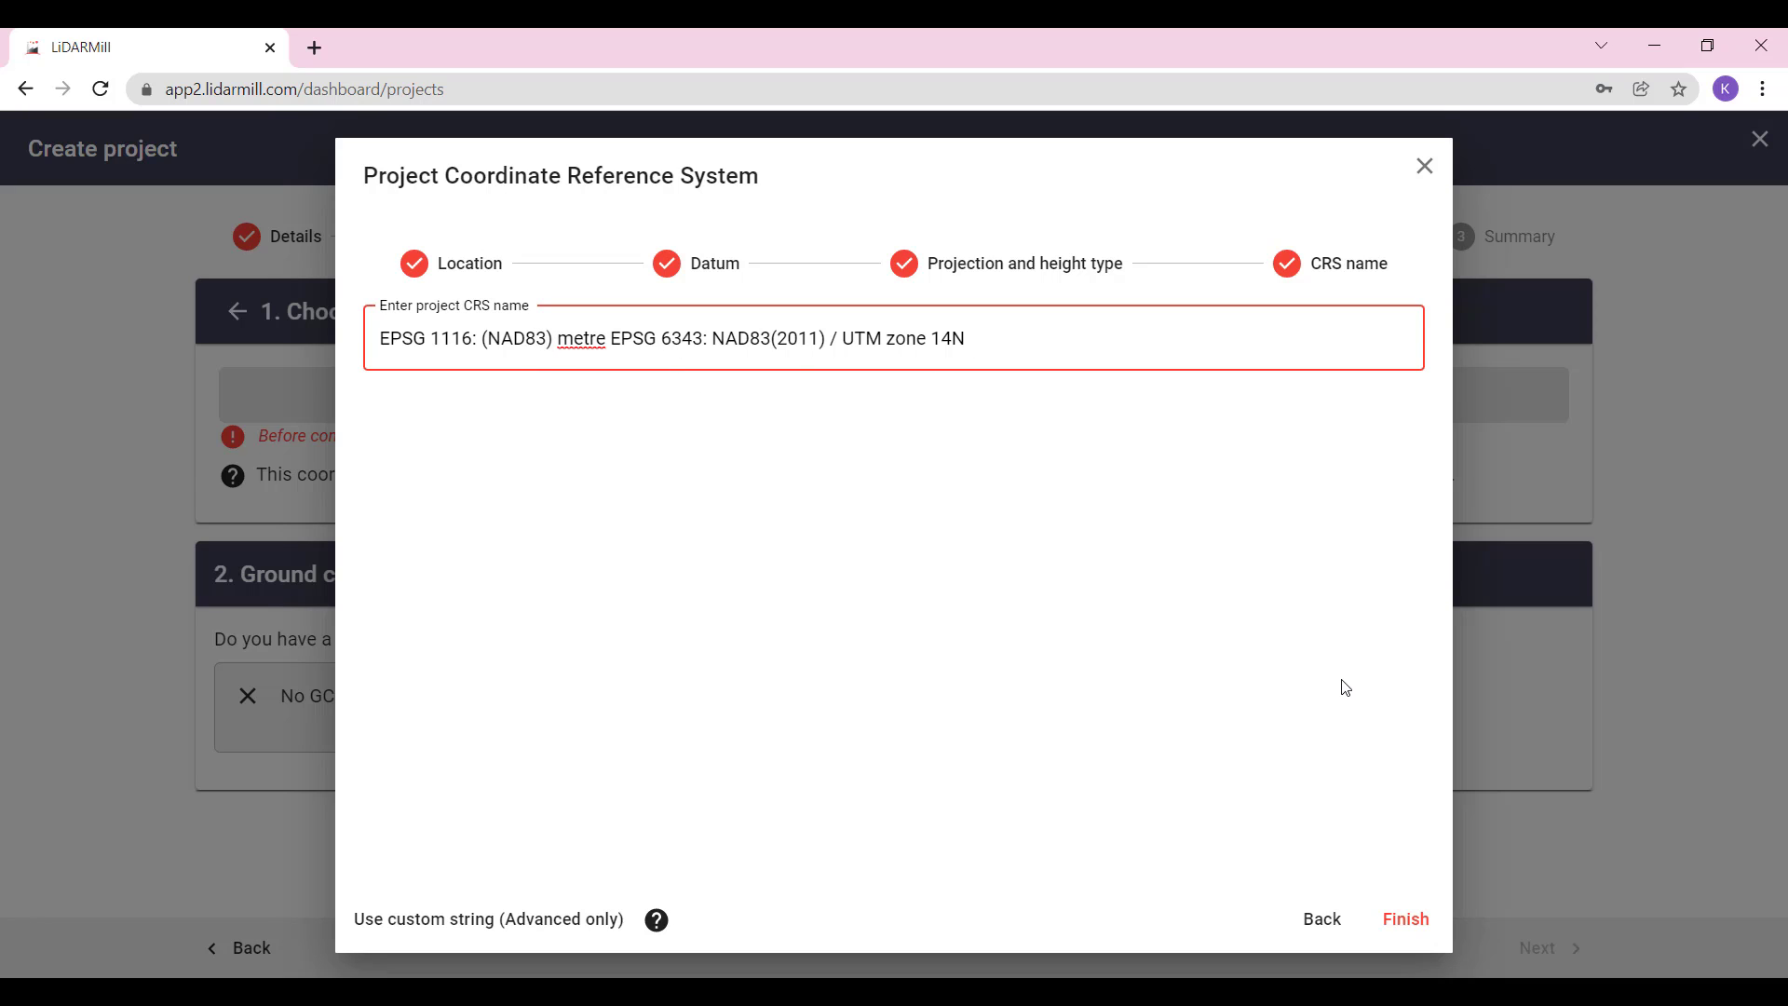
pyautogui.click(1423, 923)
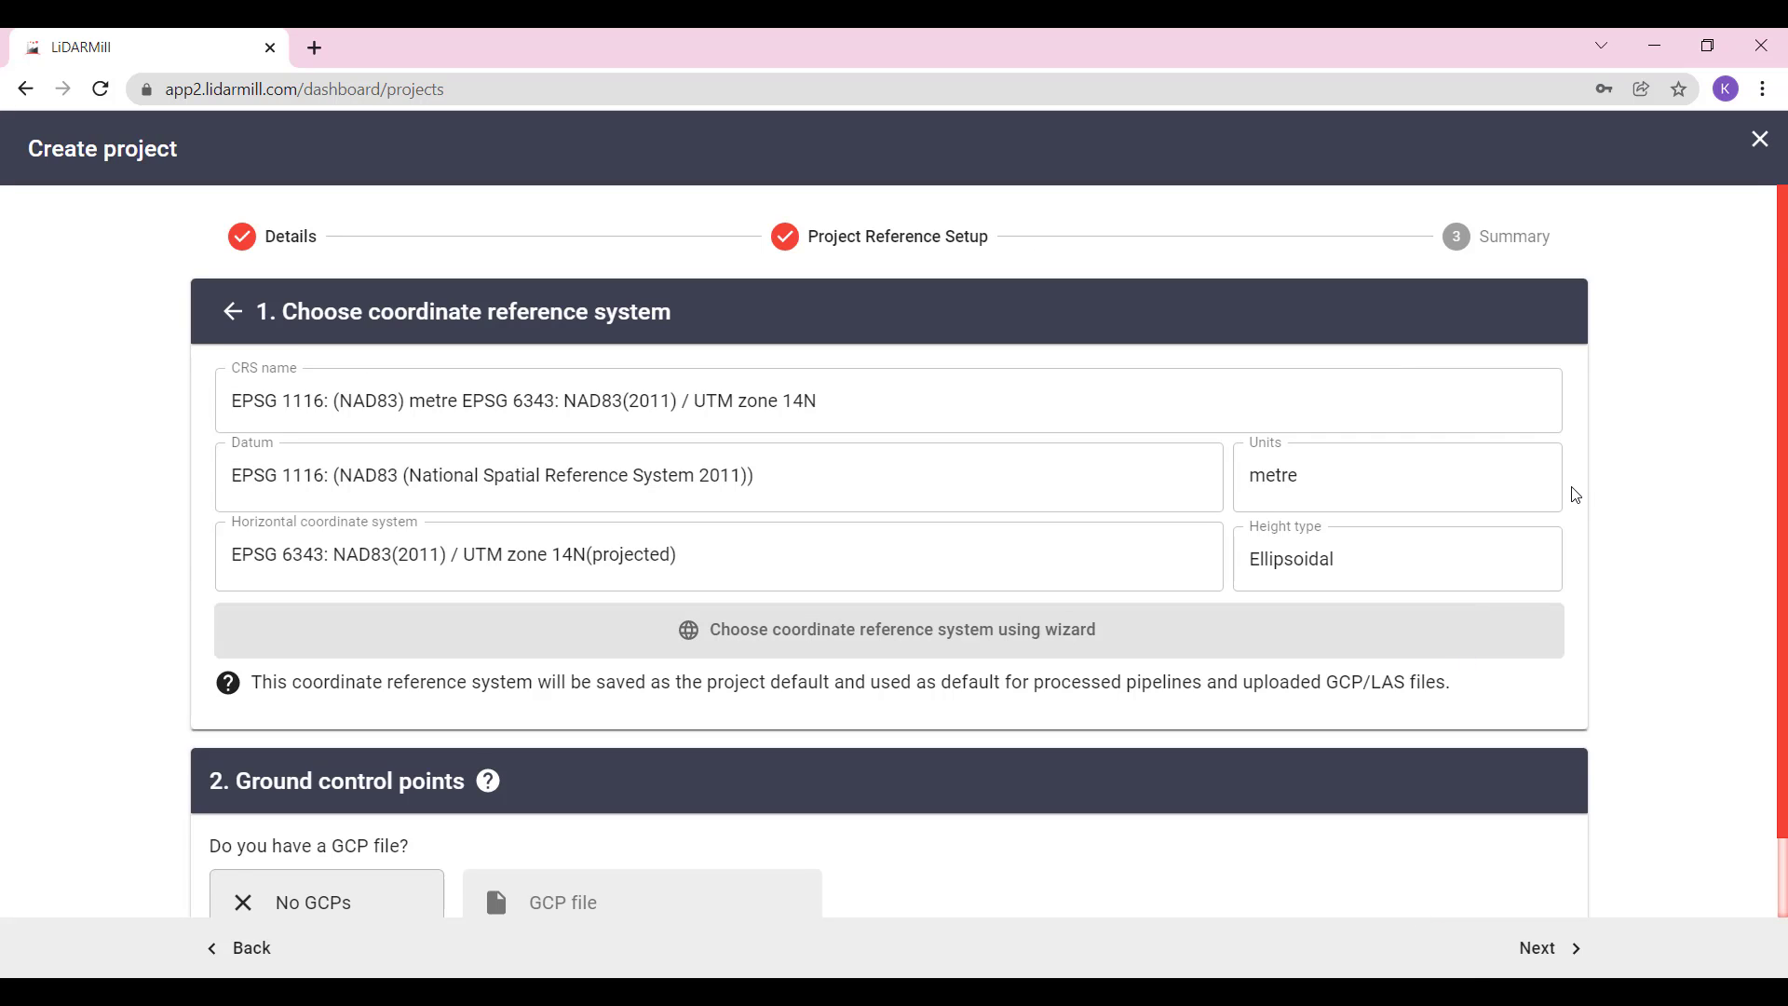
# Choose to provide a GCP file and upload 20210414GCP_NAD832011_UTM14_Meters_Palms_Control_and_Check.csv from the GCP folder
pyautogui.scroll(-1, 1551, 512)
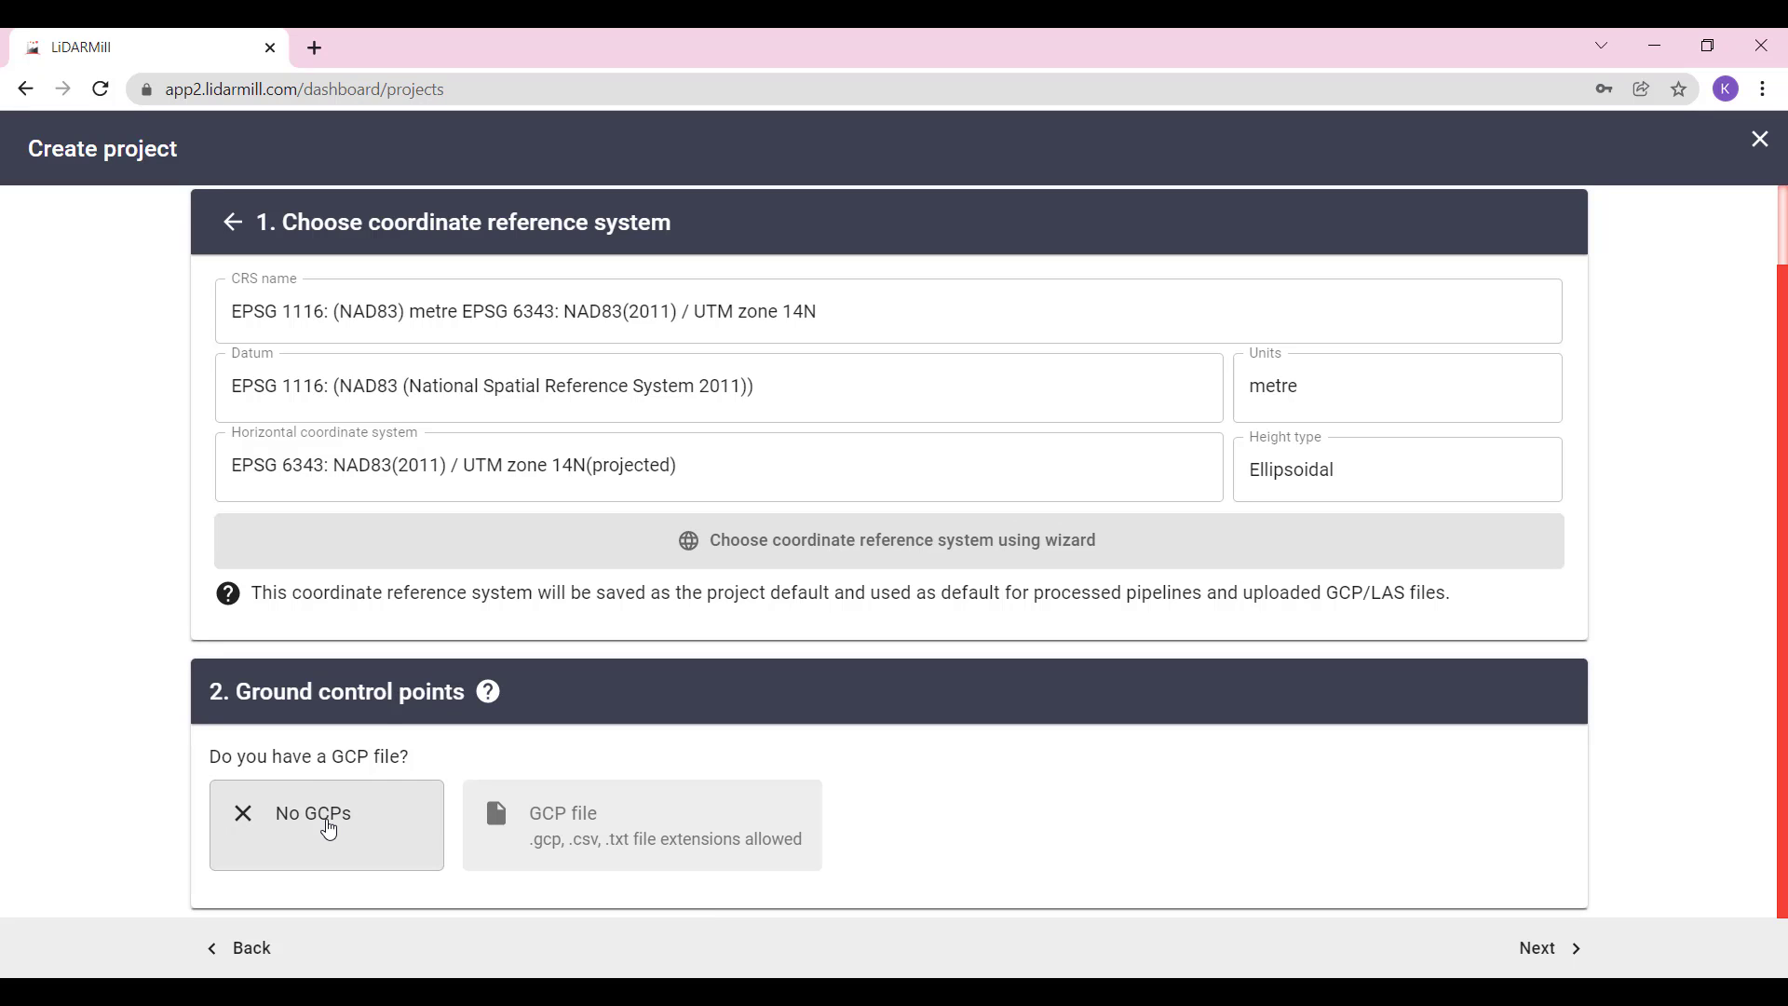
pyautogui.click(329, 829)
pyautogui.click(603, 829)
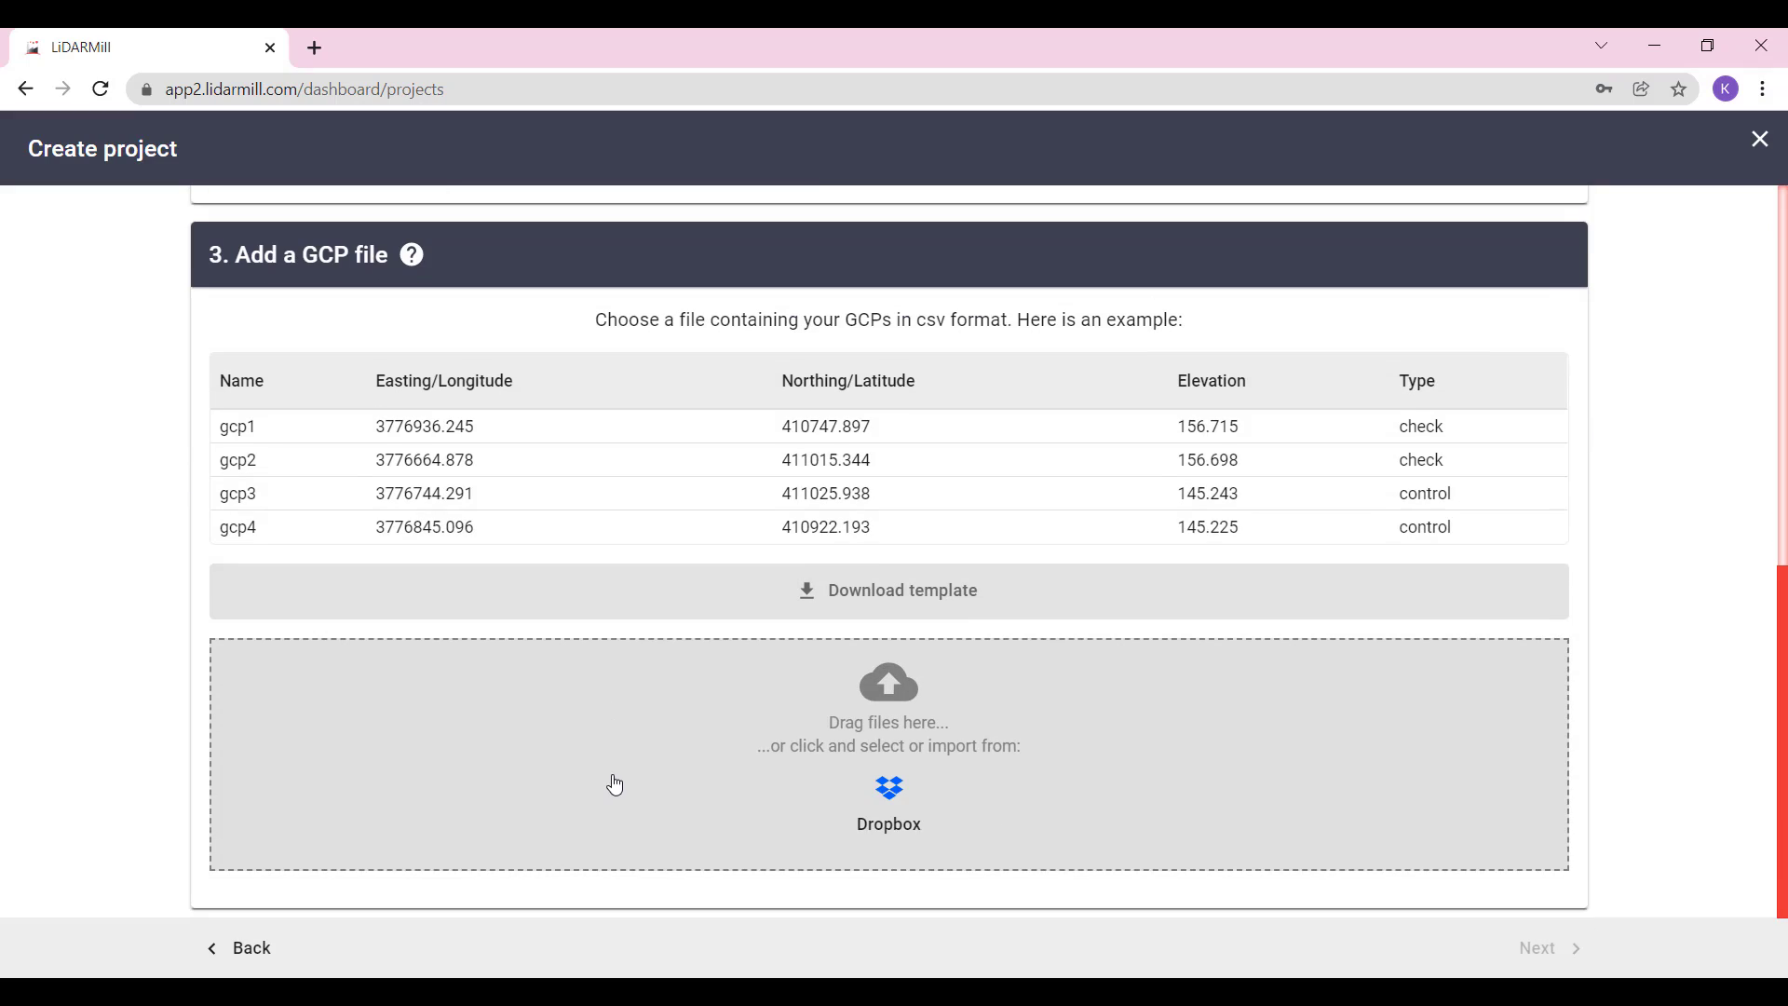
pyautogui.click(1244, 867)
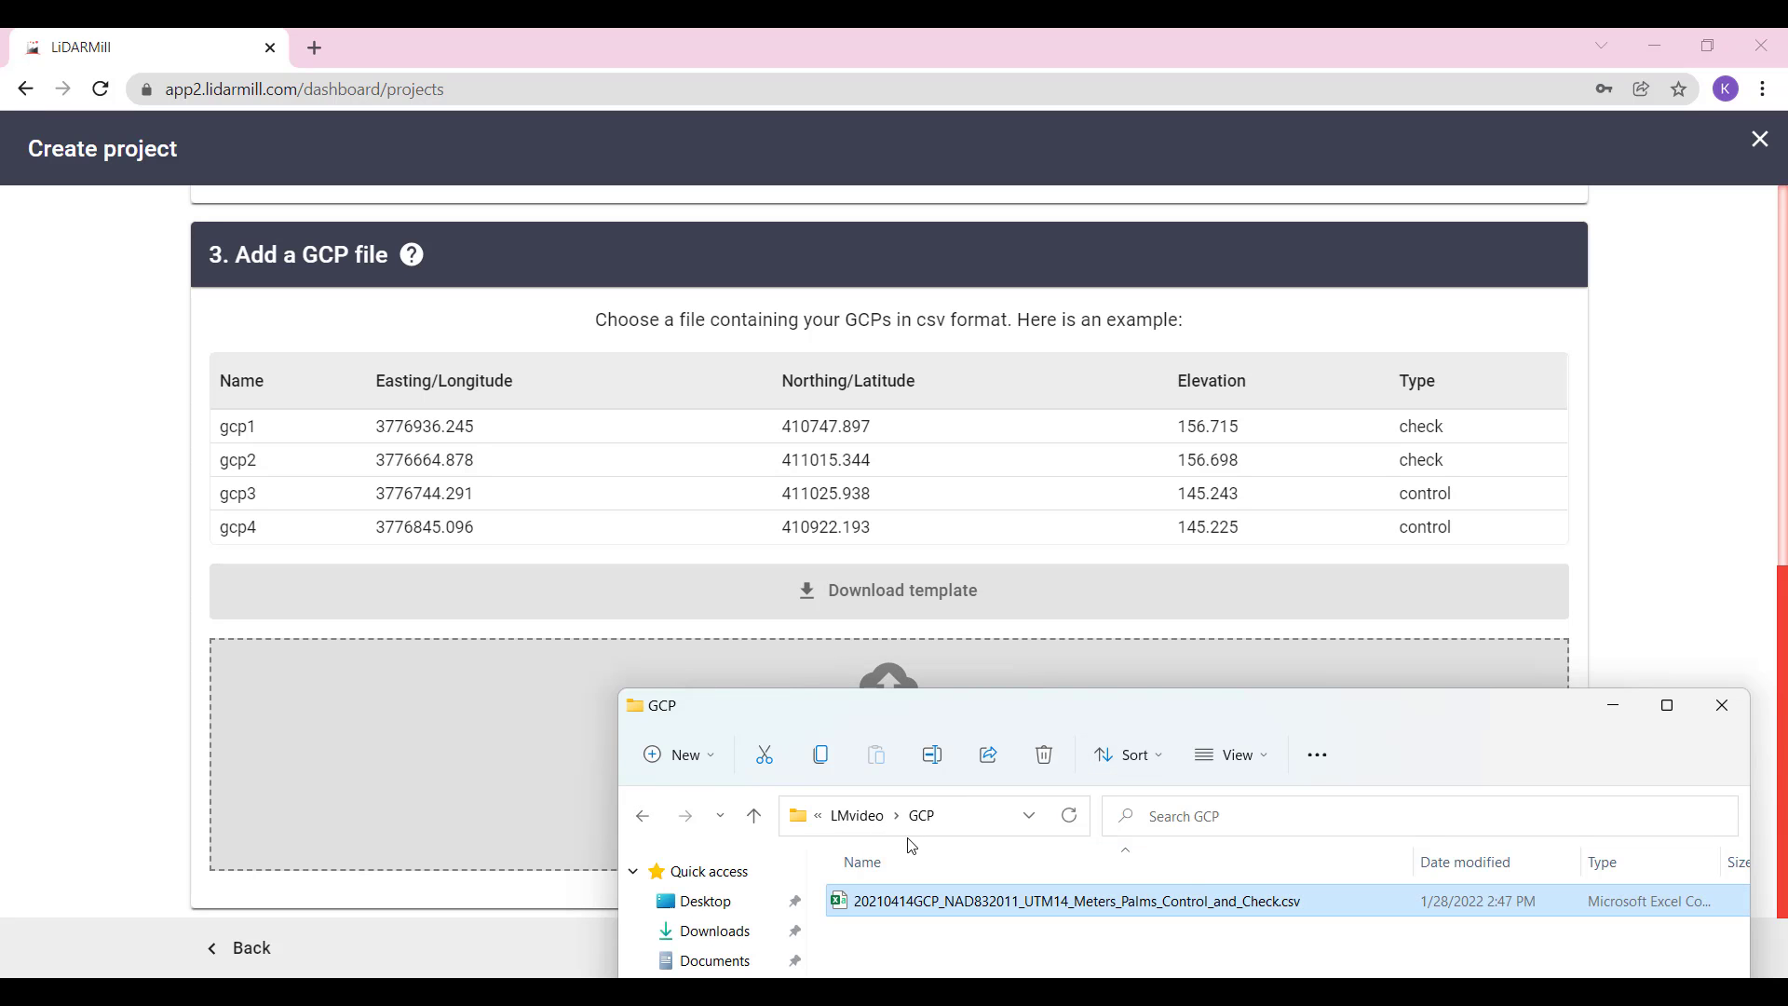
pyautogui.moveTo(894, 906); pyautogui.dragTo(428, 786)
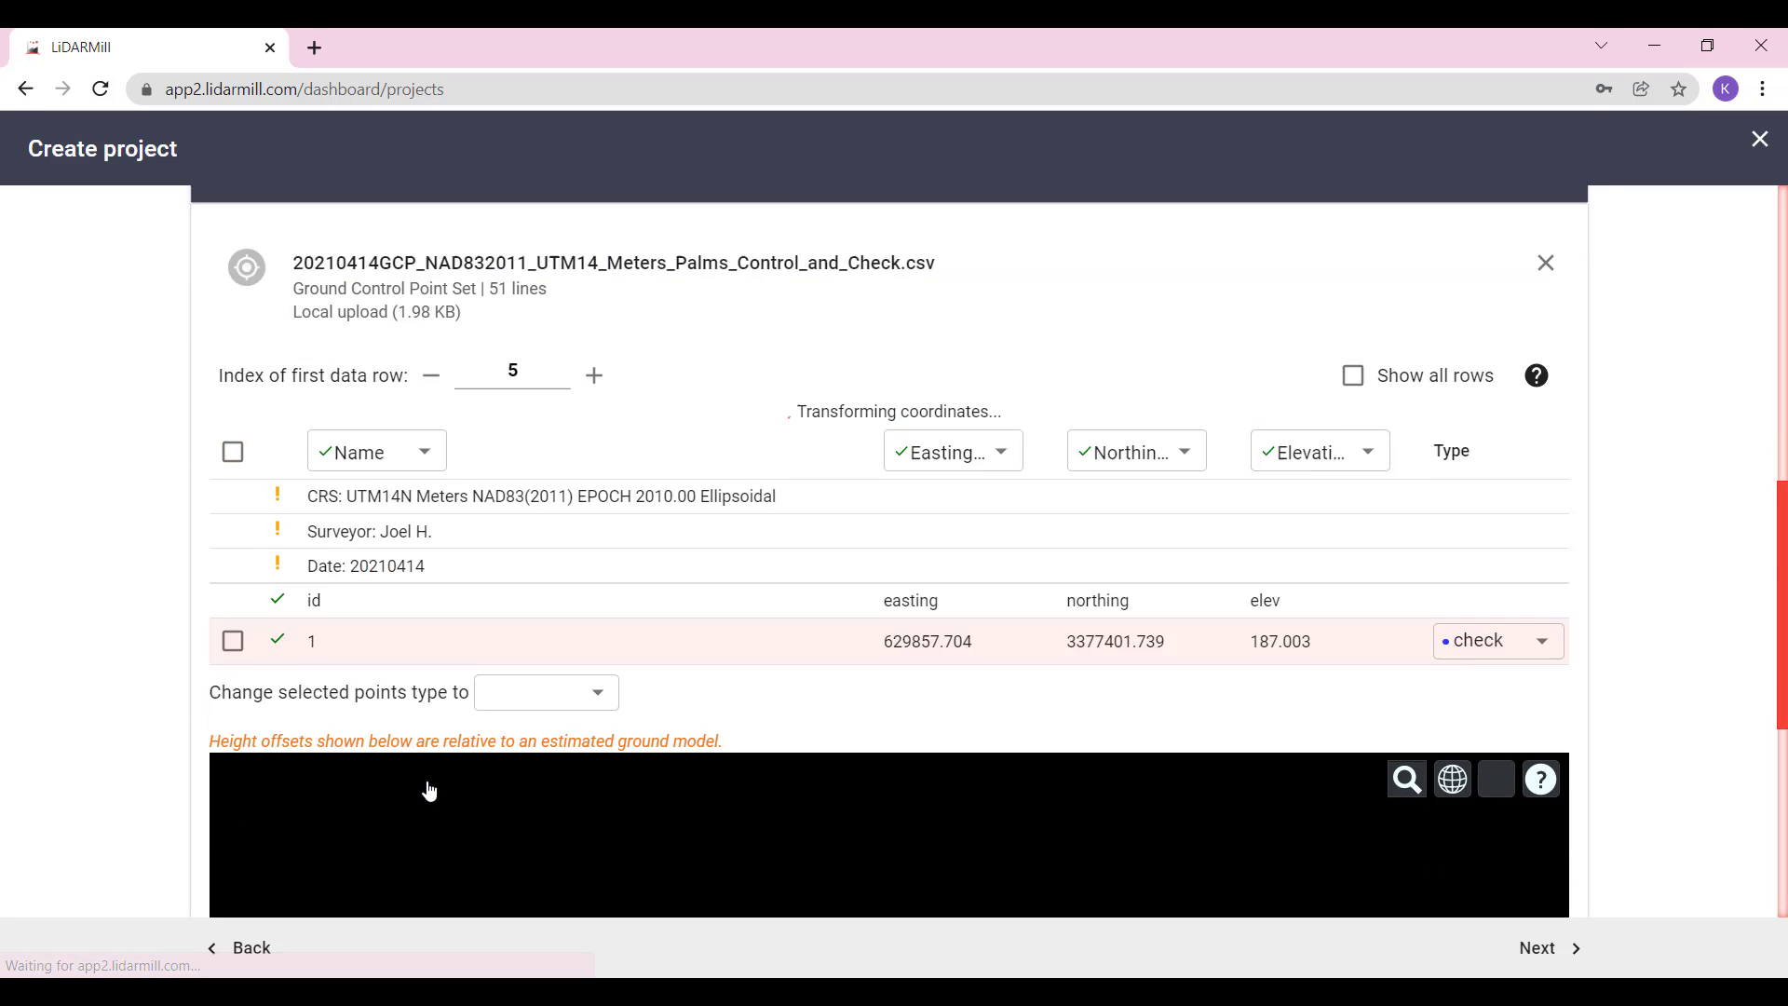
pyautogui.scroll(6, 114, 588)
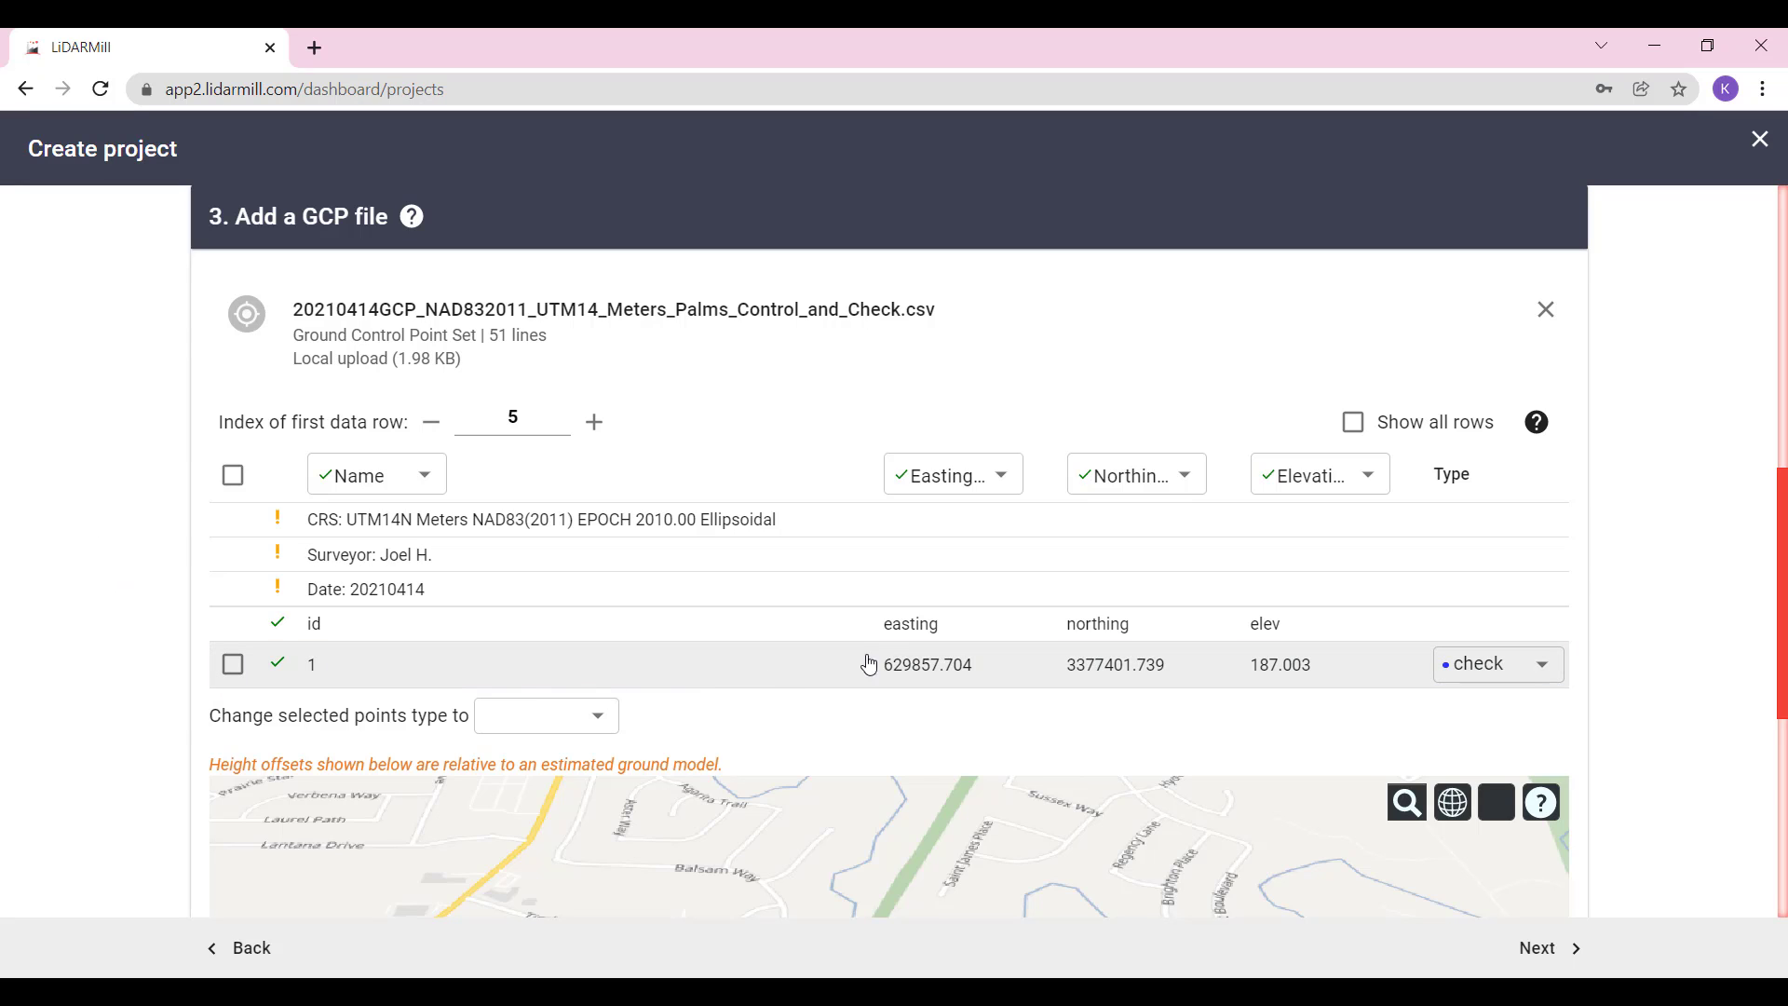
# Check the Easting/Longitude, Northing/Latitude and Elevation column assignments in the GCP table, keeping each as assigned
pyautogui.click(1006, 477)
pyautogui.click(1001, 471)
pyautogui.click(1141, 475)
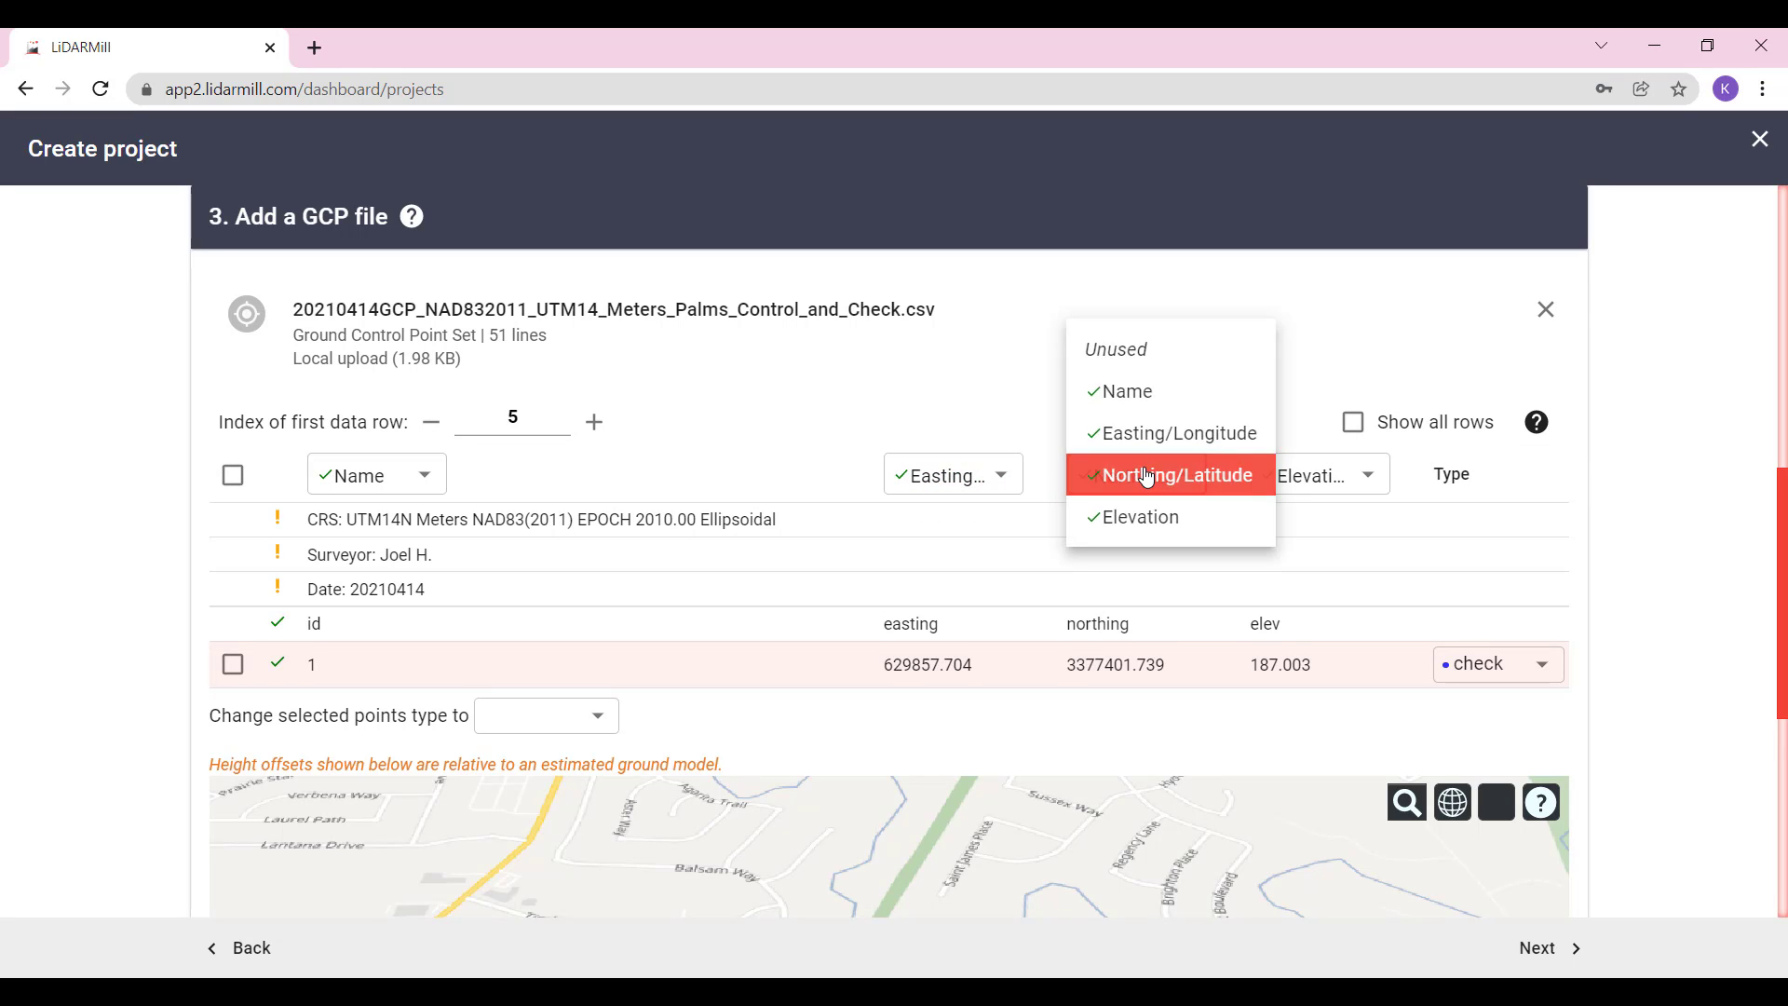
pyautogui.click(1147, 476)
pyautogui.click(1321, 475)
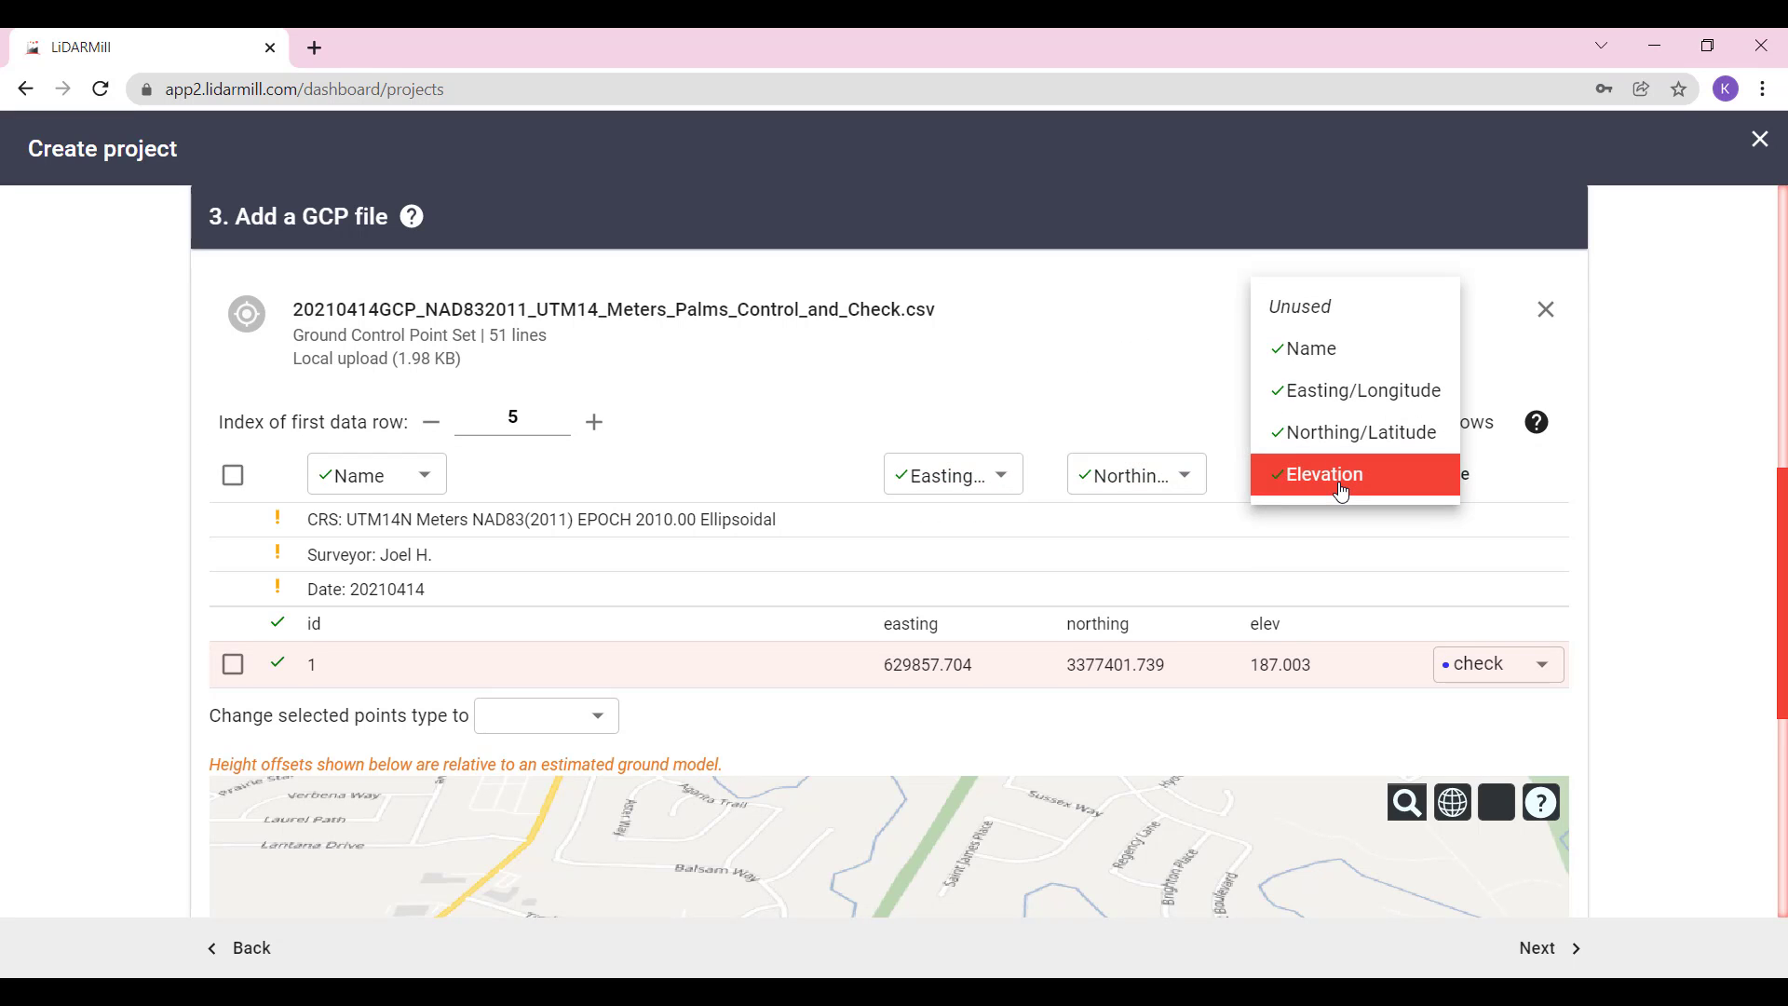
pyautogui.click(1341, 492)
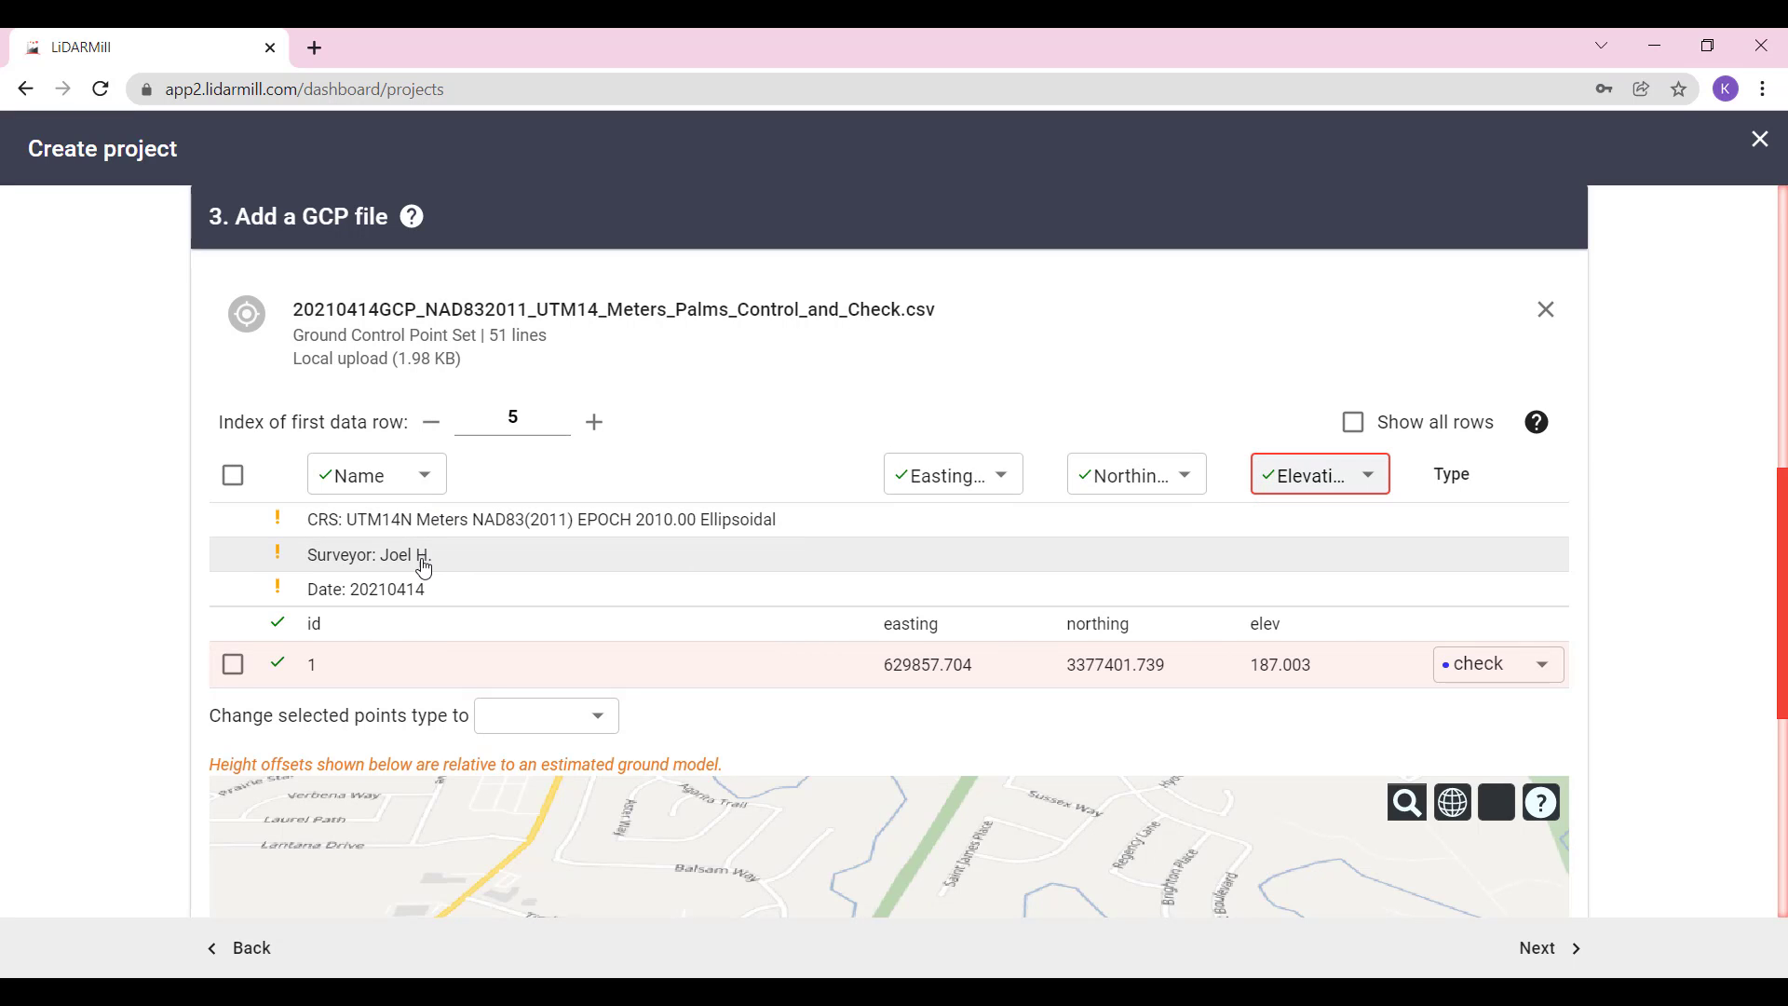
# Show all rows of the GCP table and look through the point types
pyautogui.click(1353, 422)
pyautogui.scroll(-1, 1286, 599)
pyautogui.scroll(-2, 1285, 591)
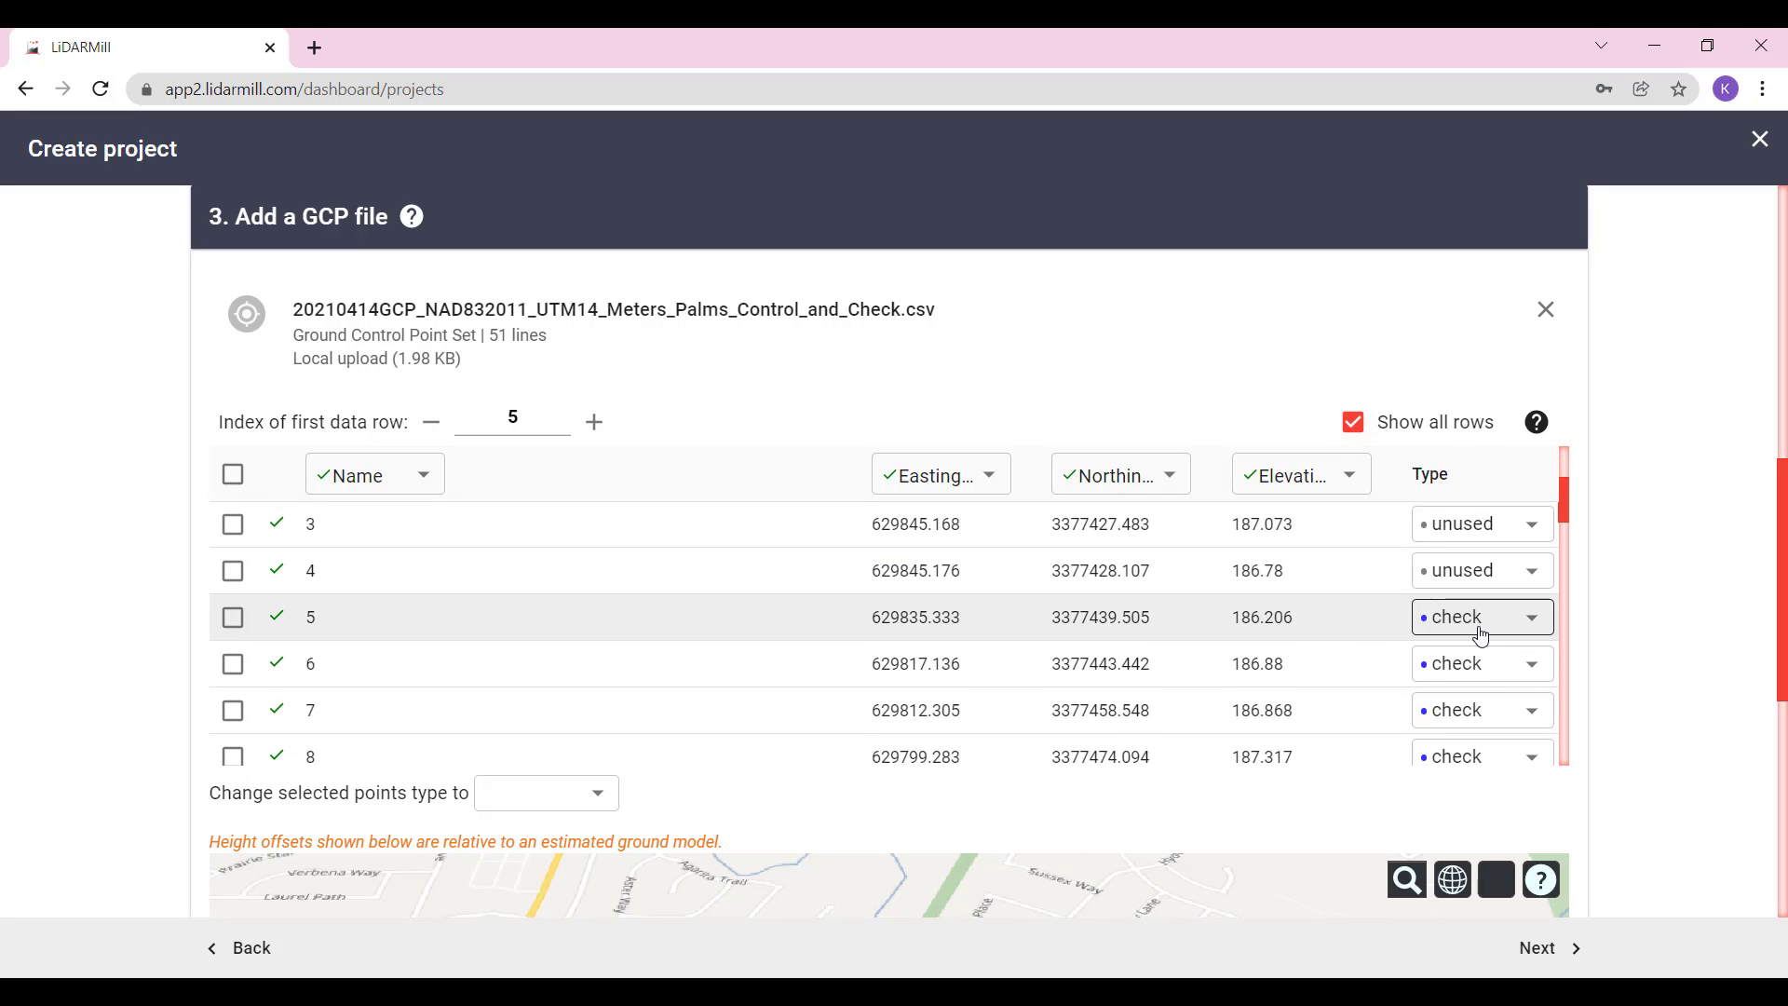
pyautogui.scroll(2, 1481, 624)
pyautogui.scroll(2, 1488, 635)
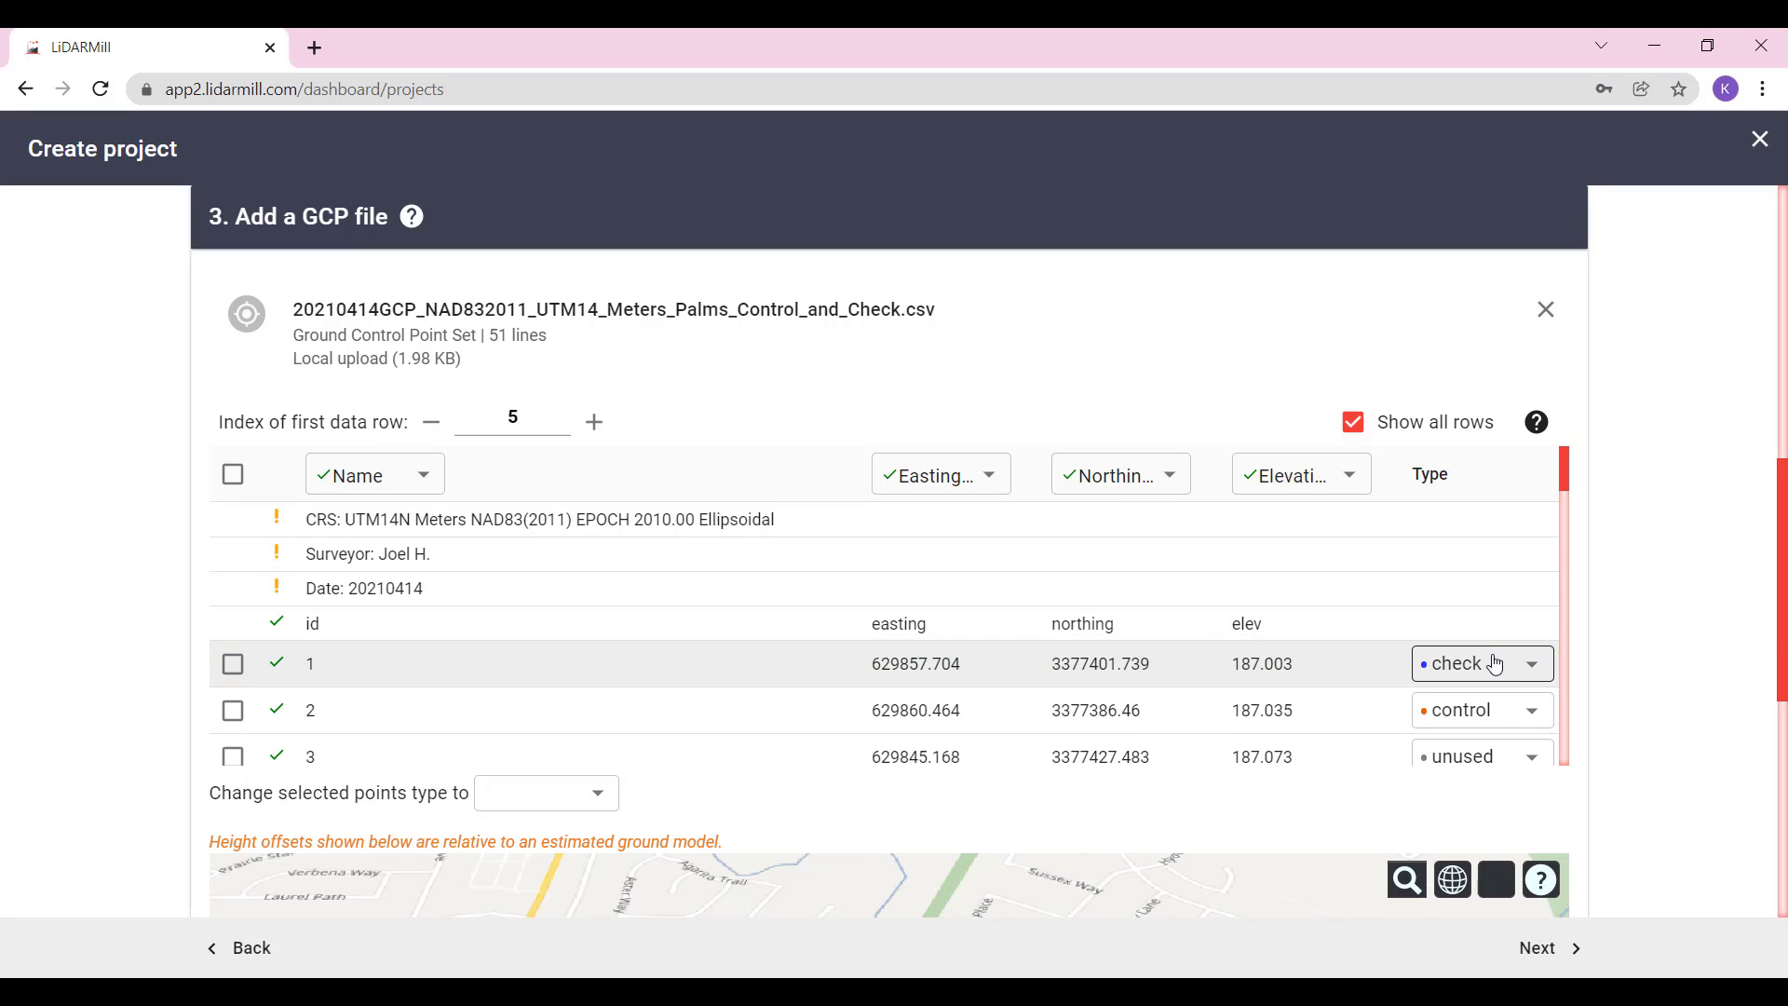
# Try the control type for point 1, and return the point to check
pyautogui.click(1532, 663)
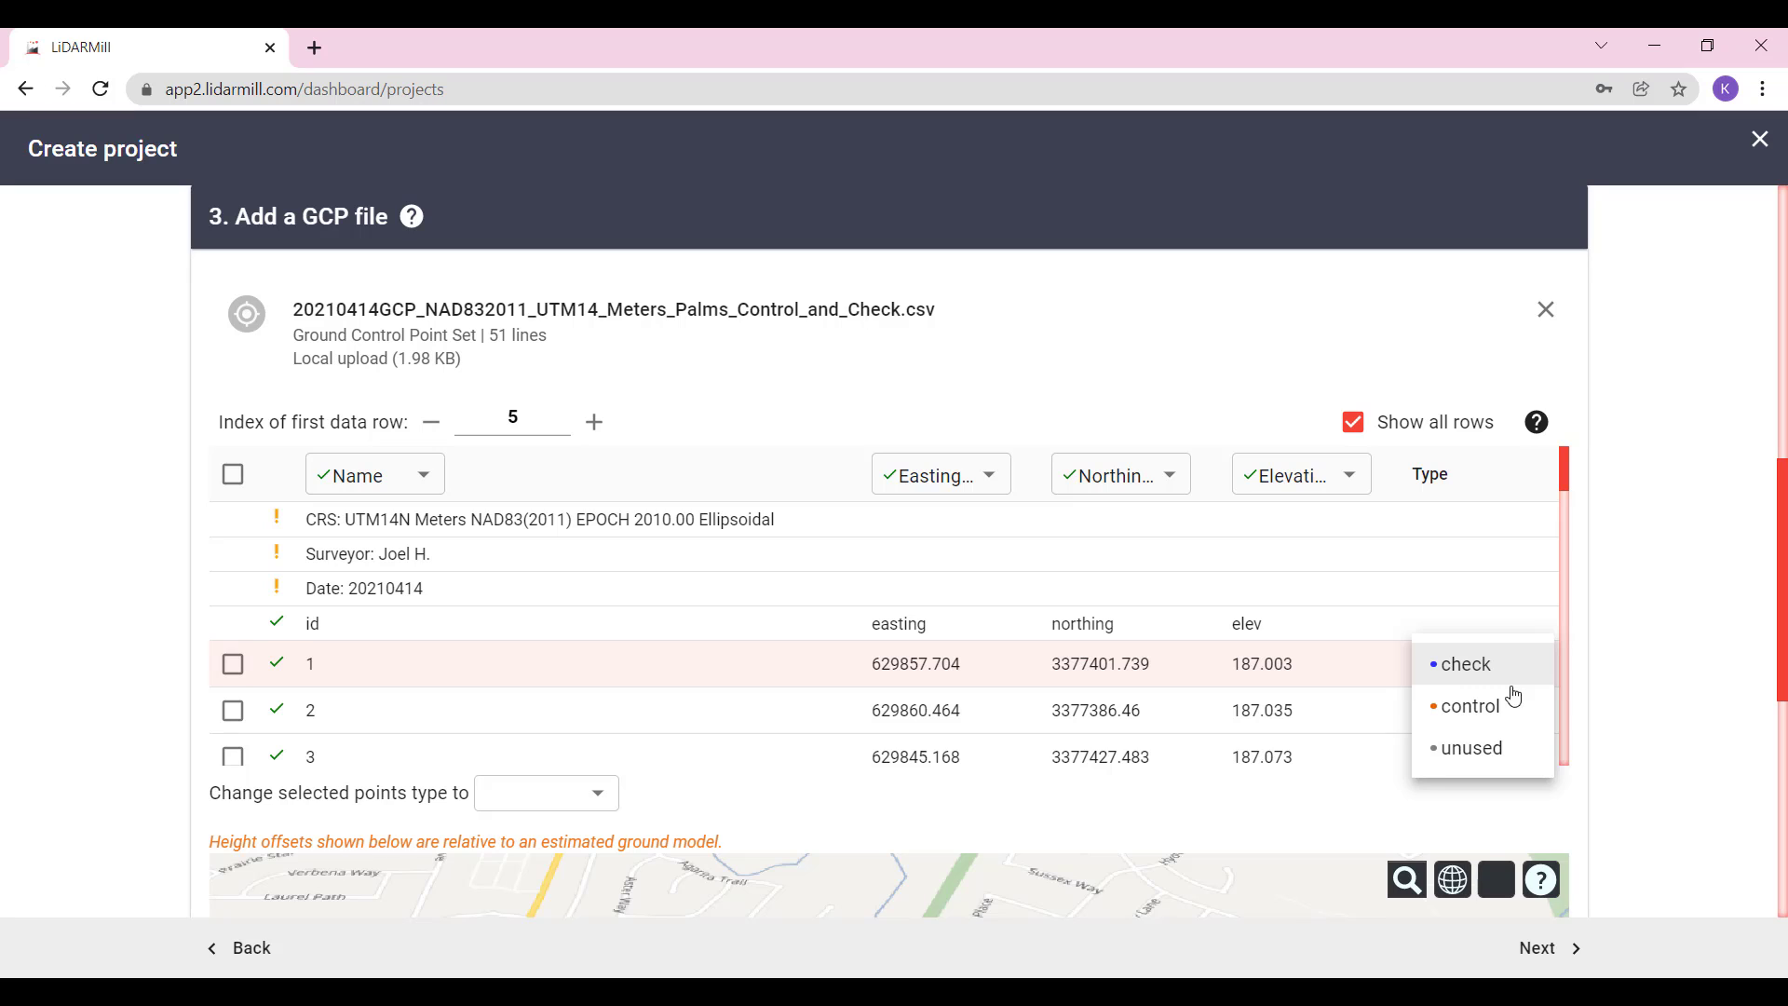
pyautogui.click(1490, 709)
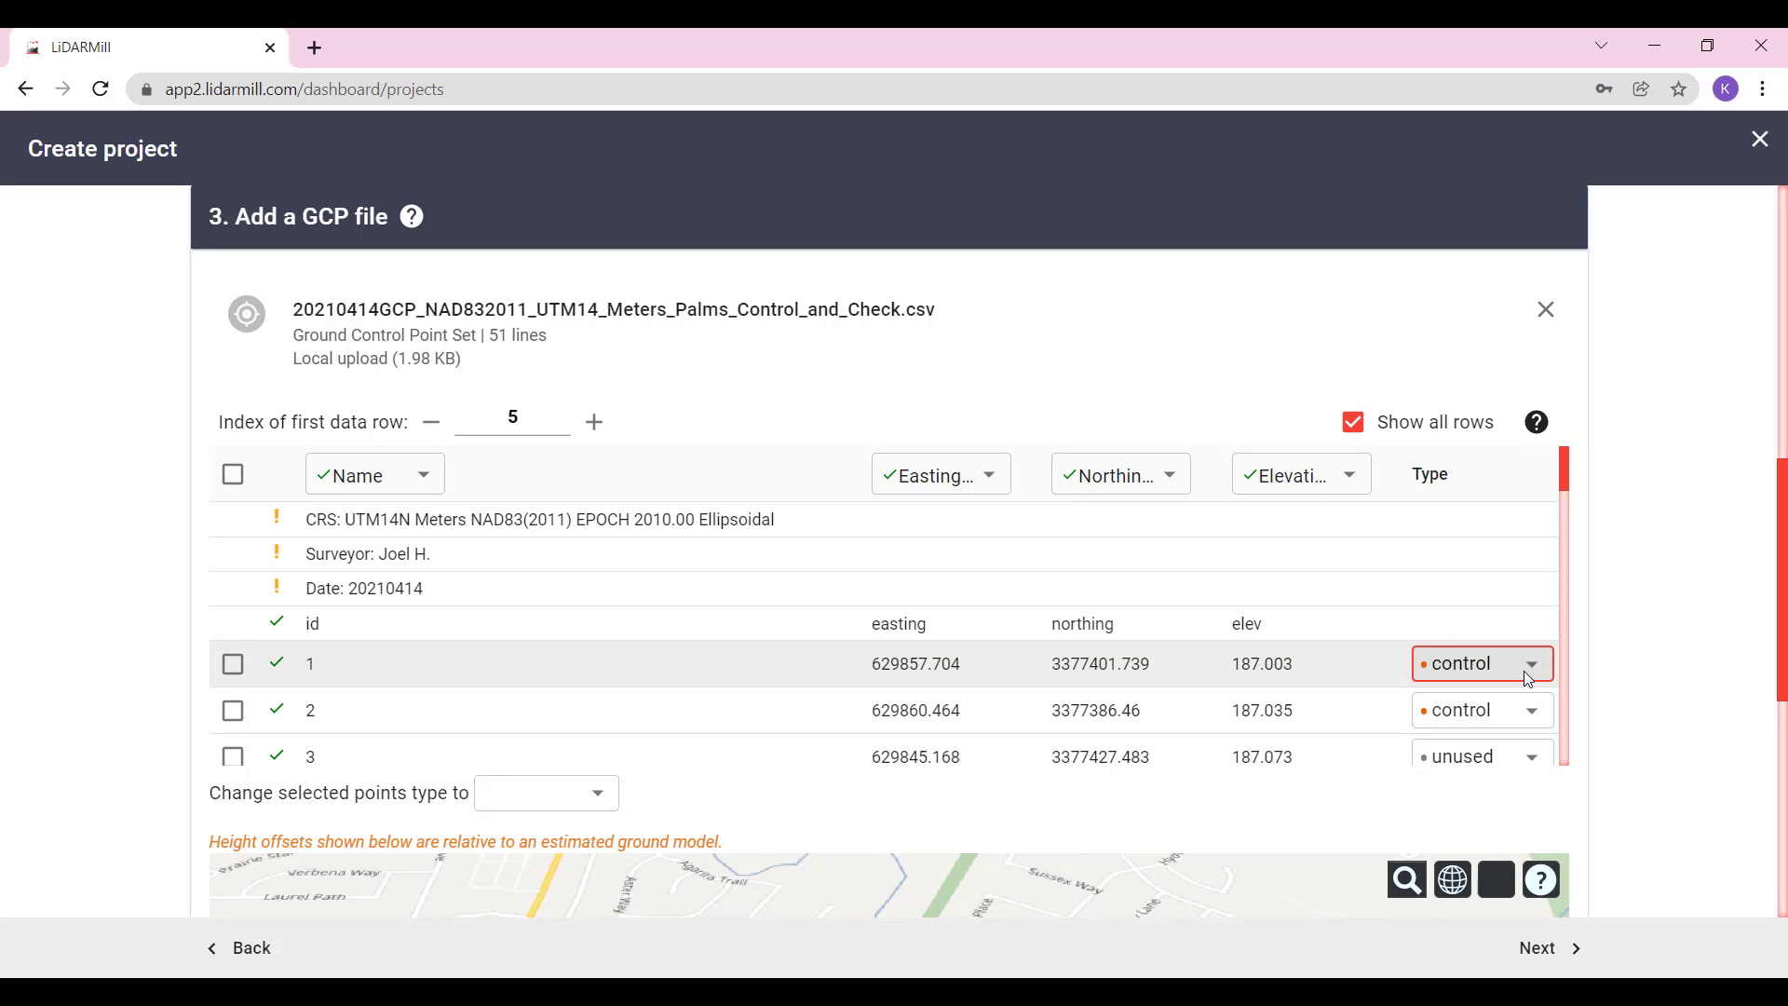
pyautogui.click(1525, 665)
pyautogui.click(1479, 624)
# Set the GCP map imagery to Bing Maps Aerial
pyautogui.scroll(-4, 137, 655)
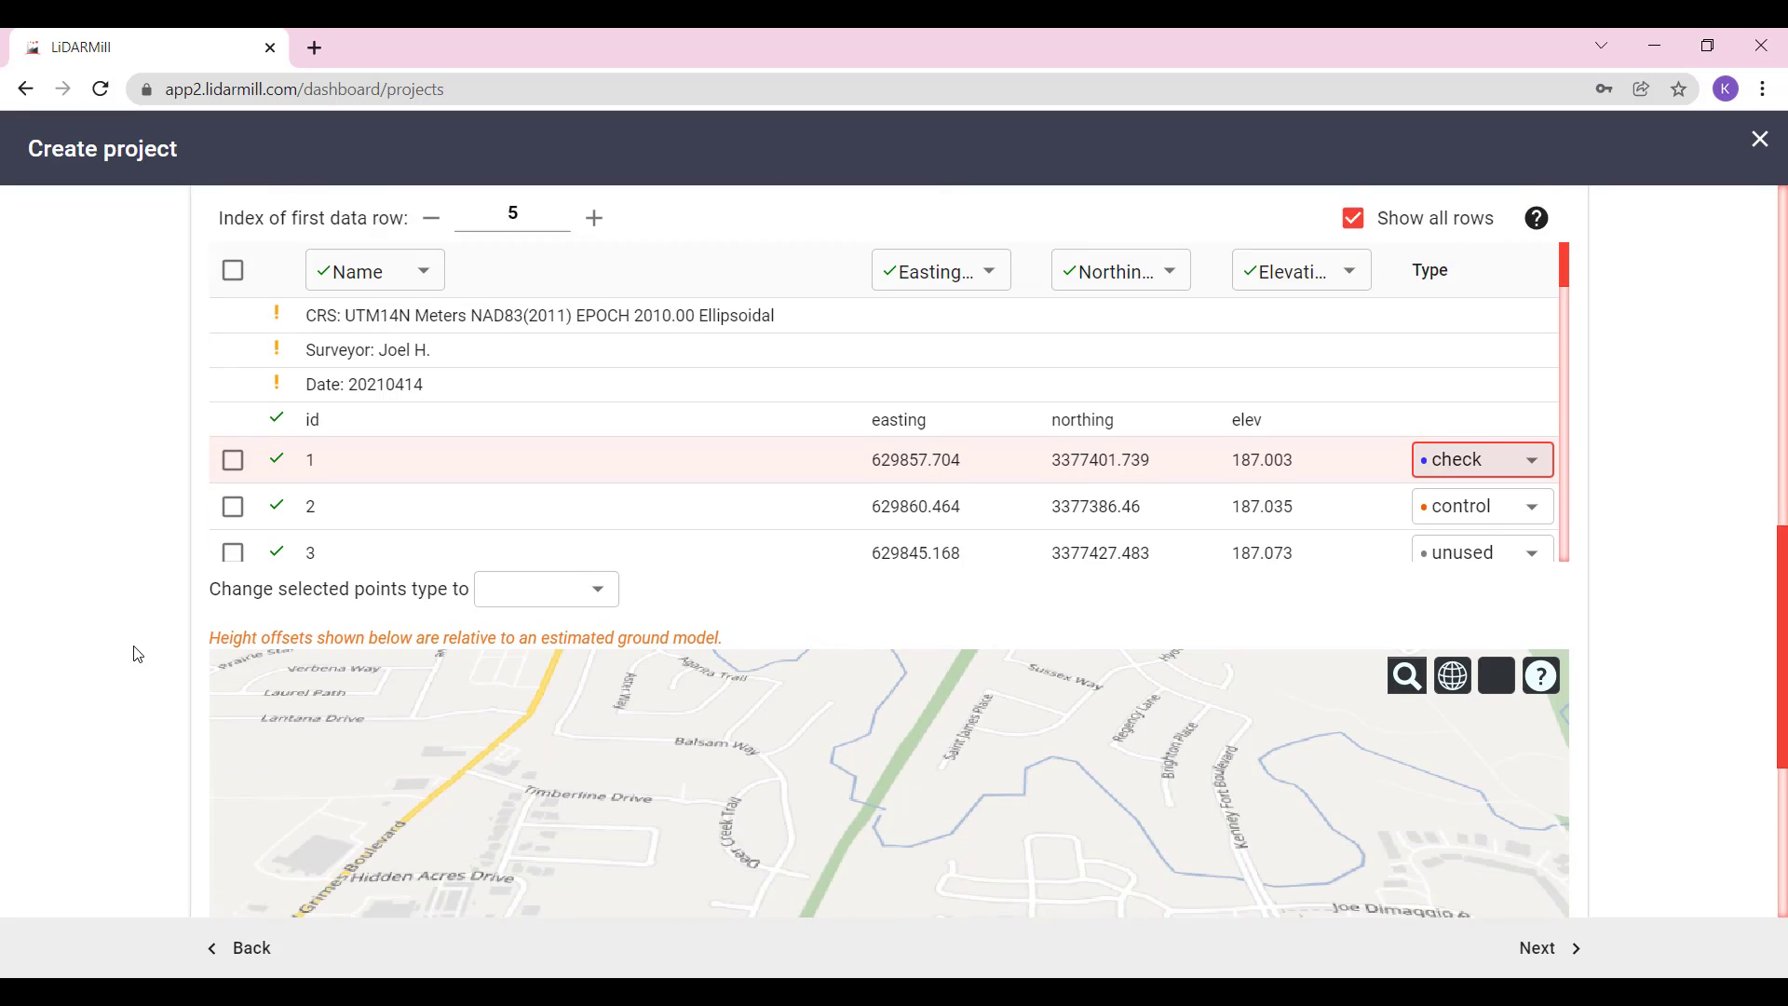
pyautogui.scroll(-1, 138, 655)
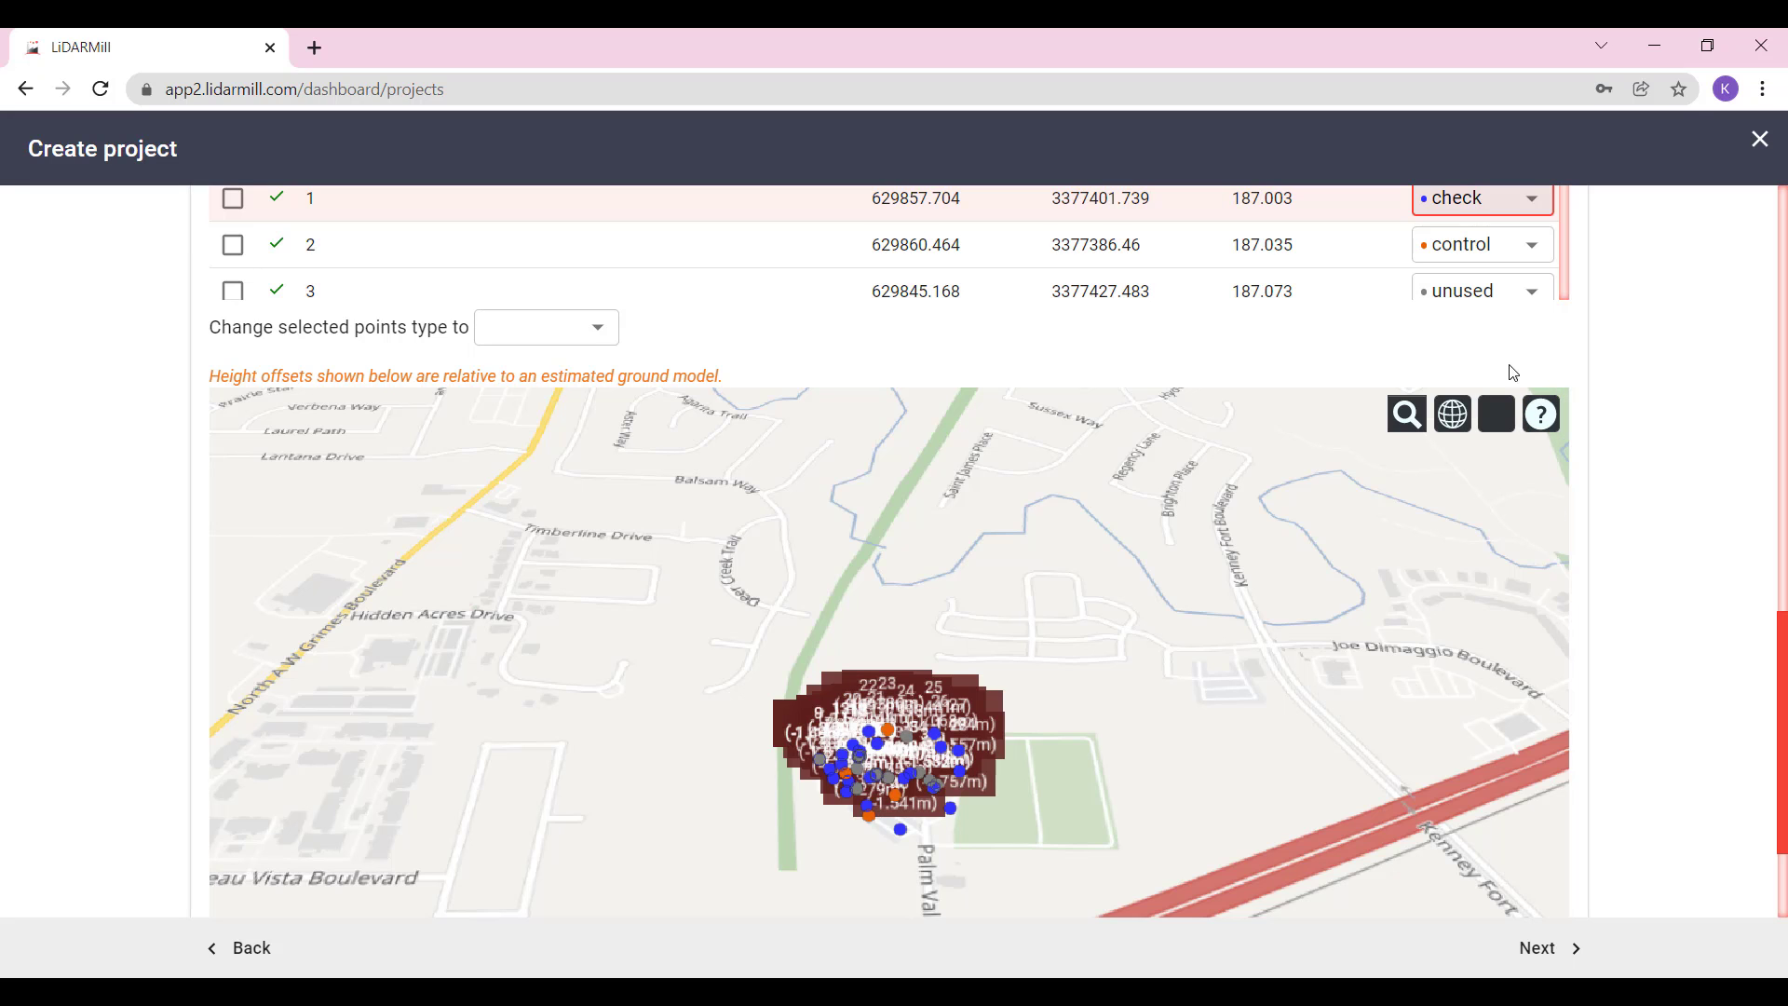
pyautogui.click(1499, 421)
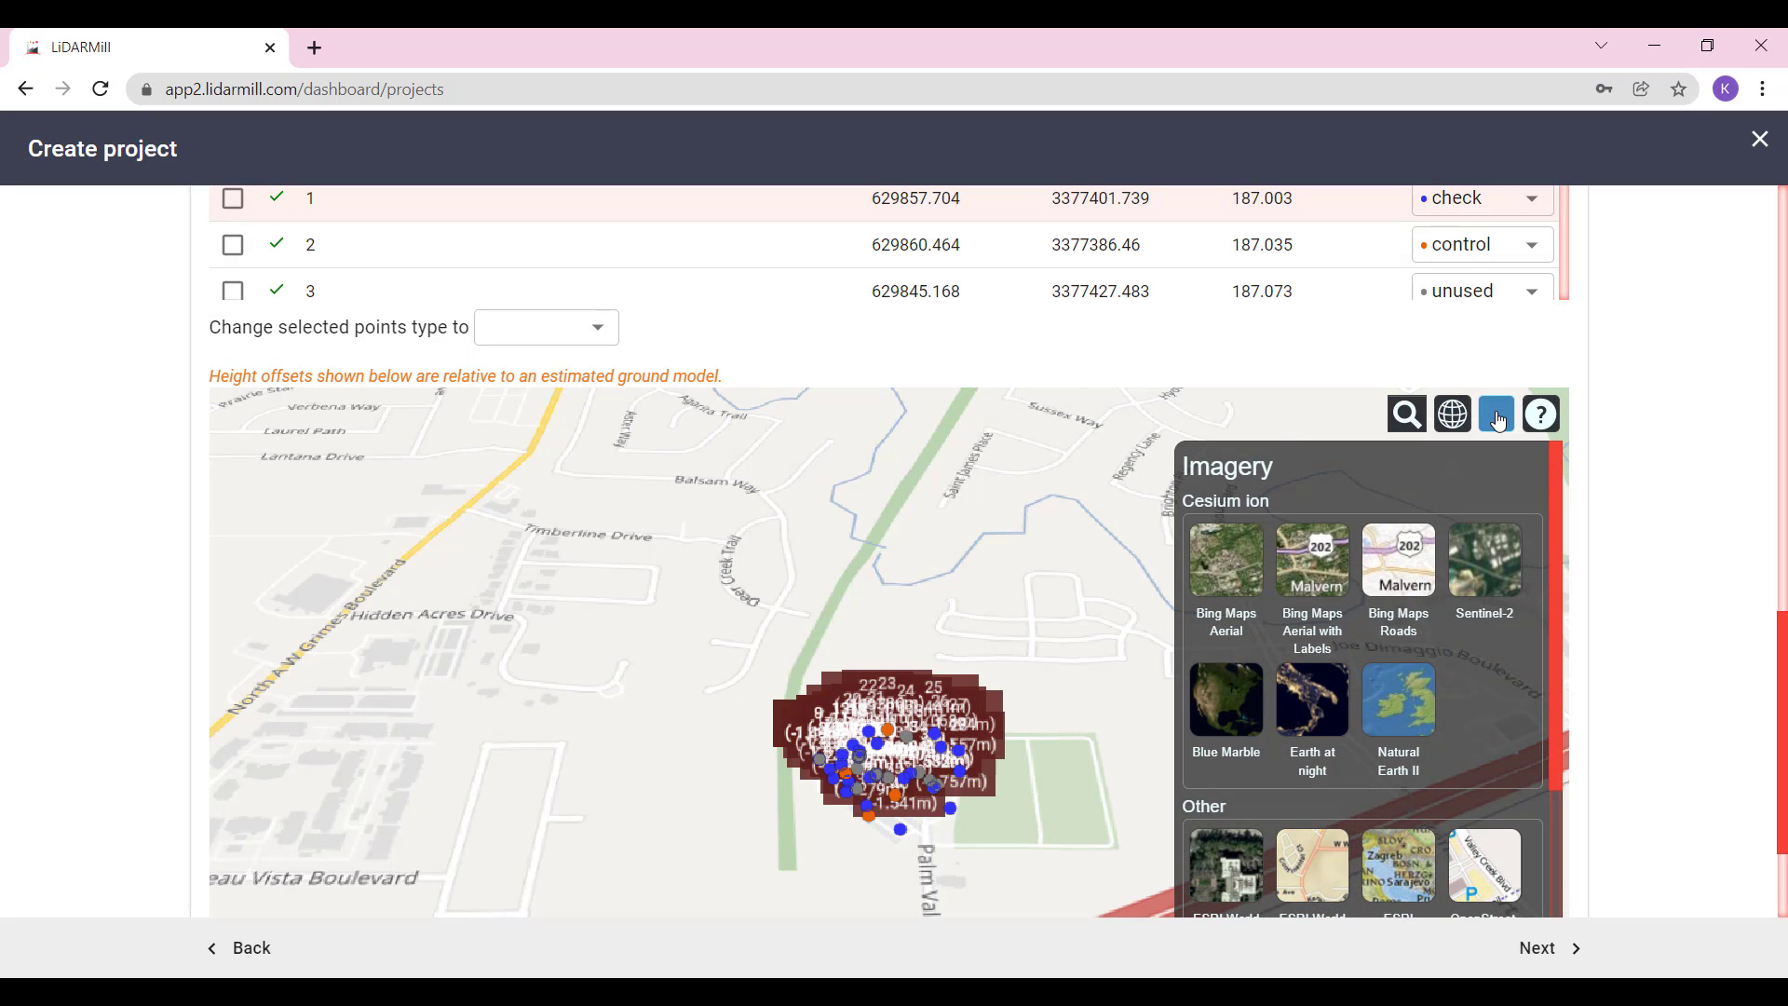
pyautogui.click(1215, 582)
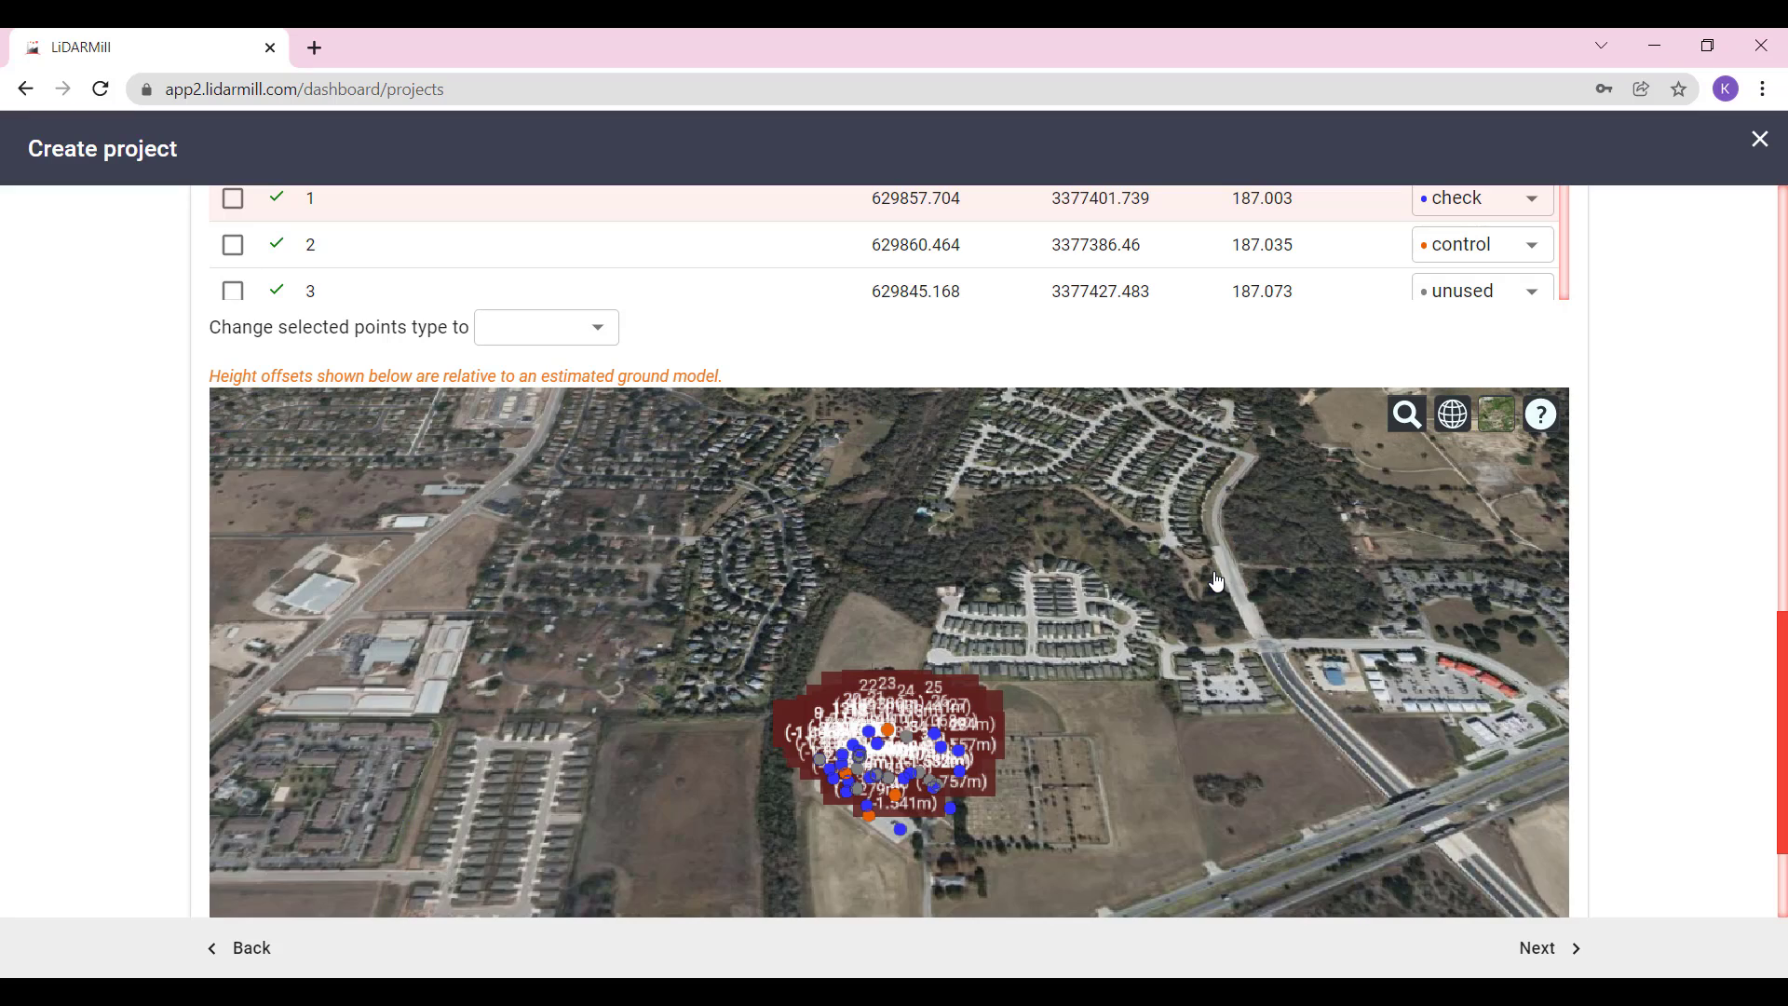
pyautogui.moveTo(1032, 717)
pyautogui.mouseDown()
pyautogui.moveTo(1030, 775)
pyautogui.moveTo(1041, 696)
pyautogui.mouseUp()
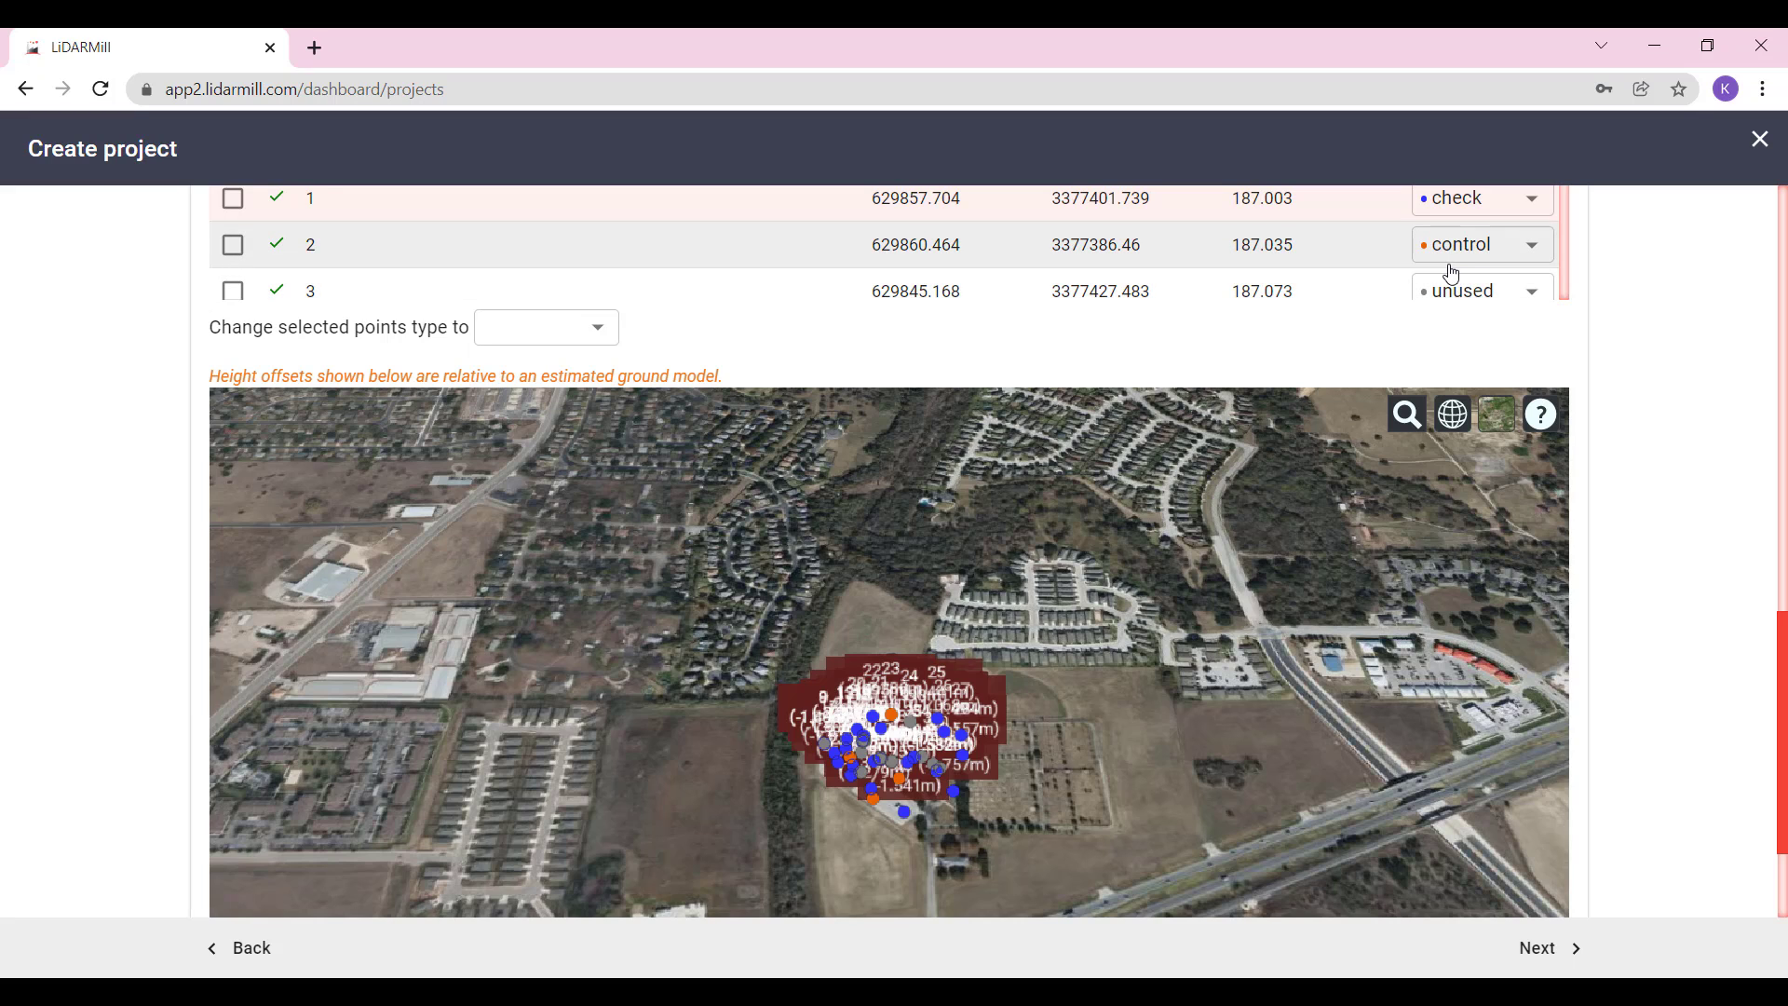
# Locate points 3, 8 and 20 on the map from the GCP table and examine the markers for points 3 and 8 up close
pyautogui.click(390, 287)
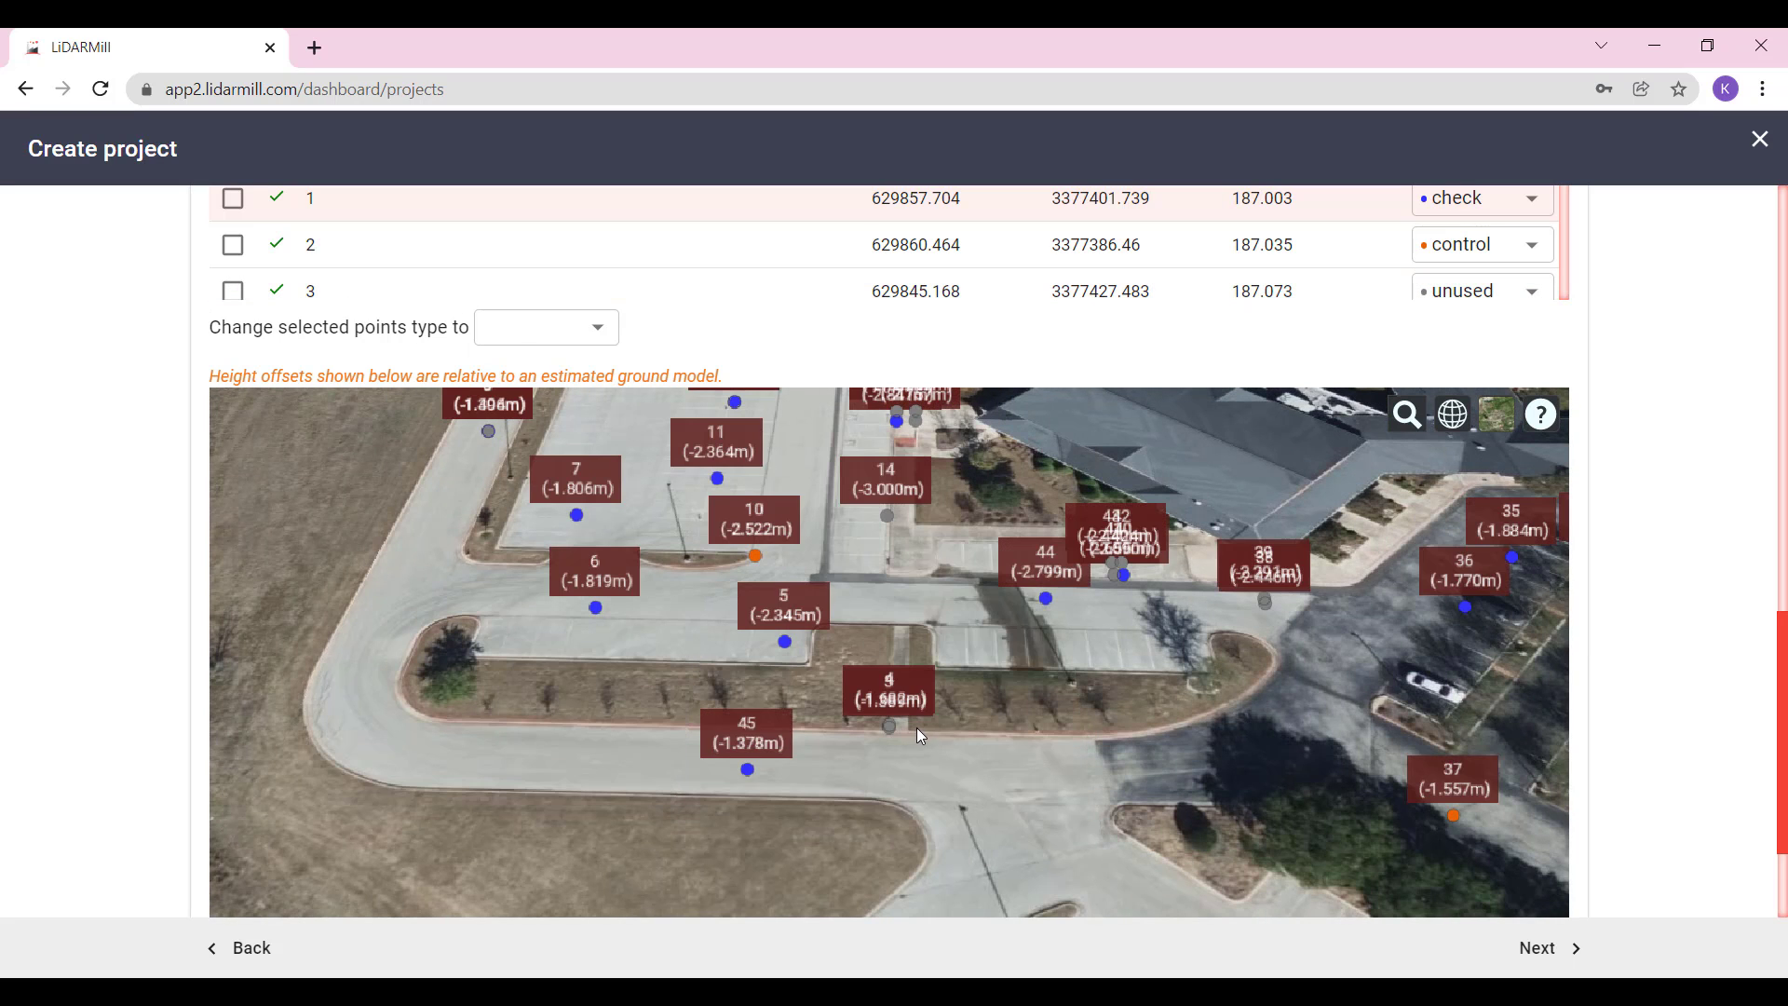
pyautogui.scroll(5, 917, 728)
pyautogui.scroll(3, 733, 723)
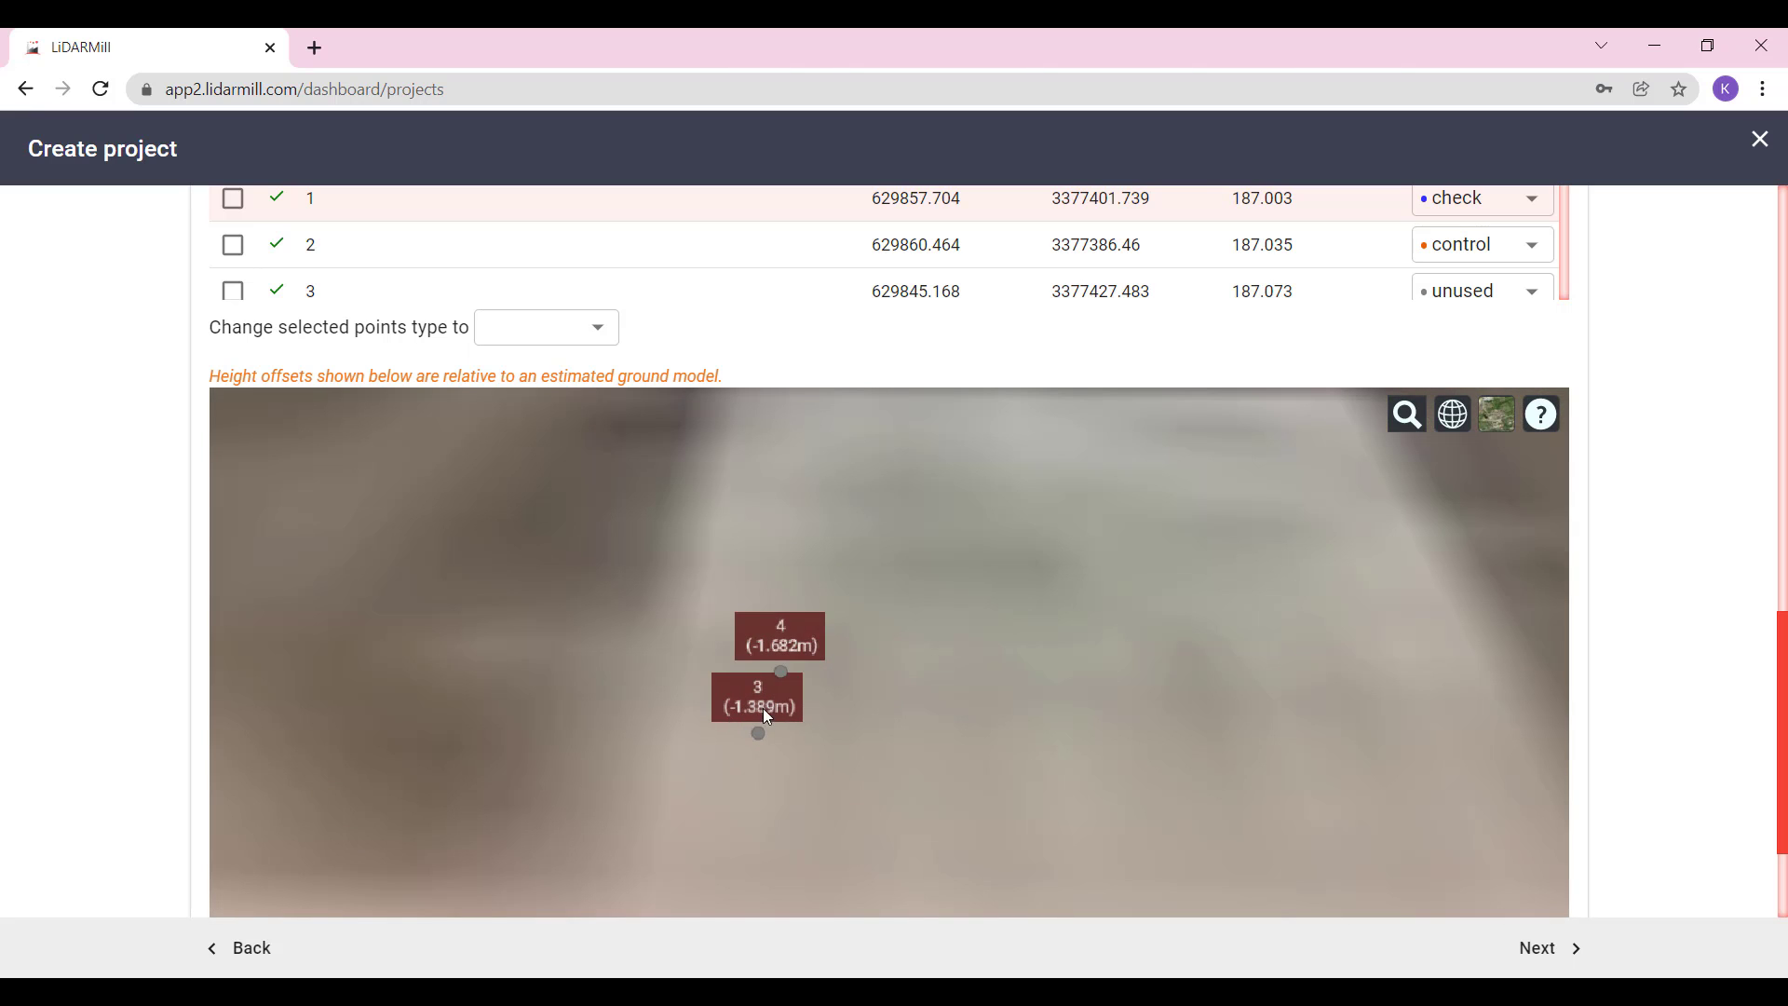
pyautogui.scroll(-3, 607, 227)
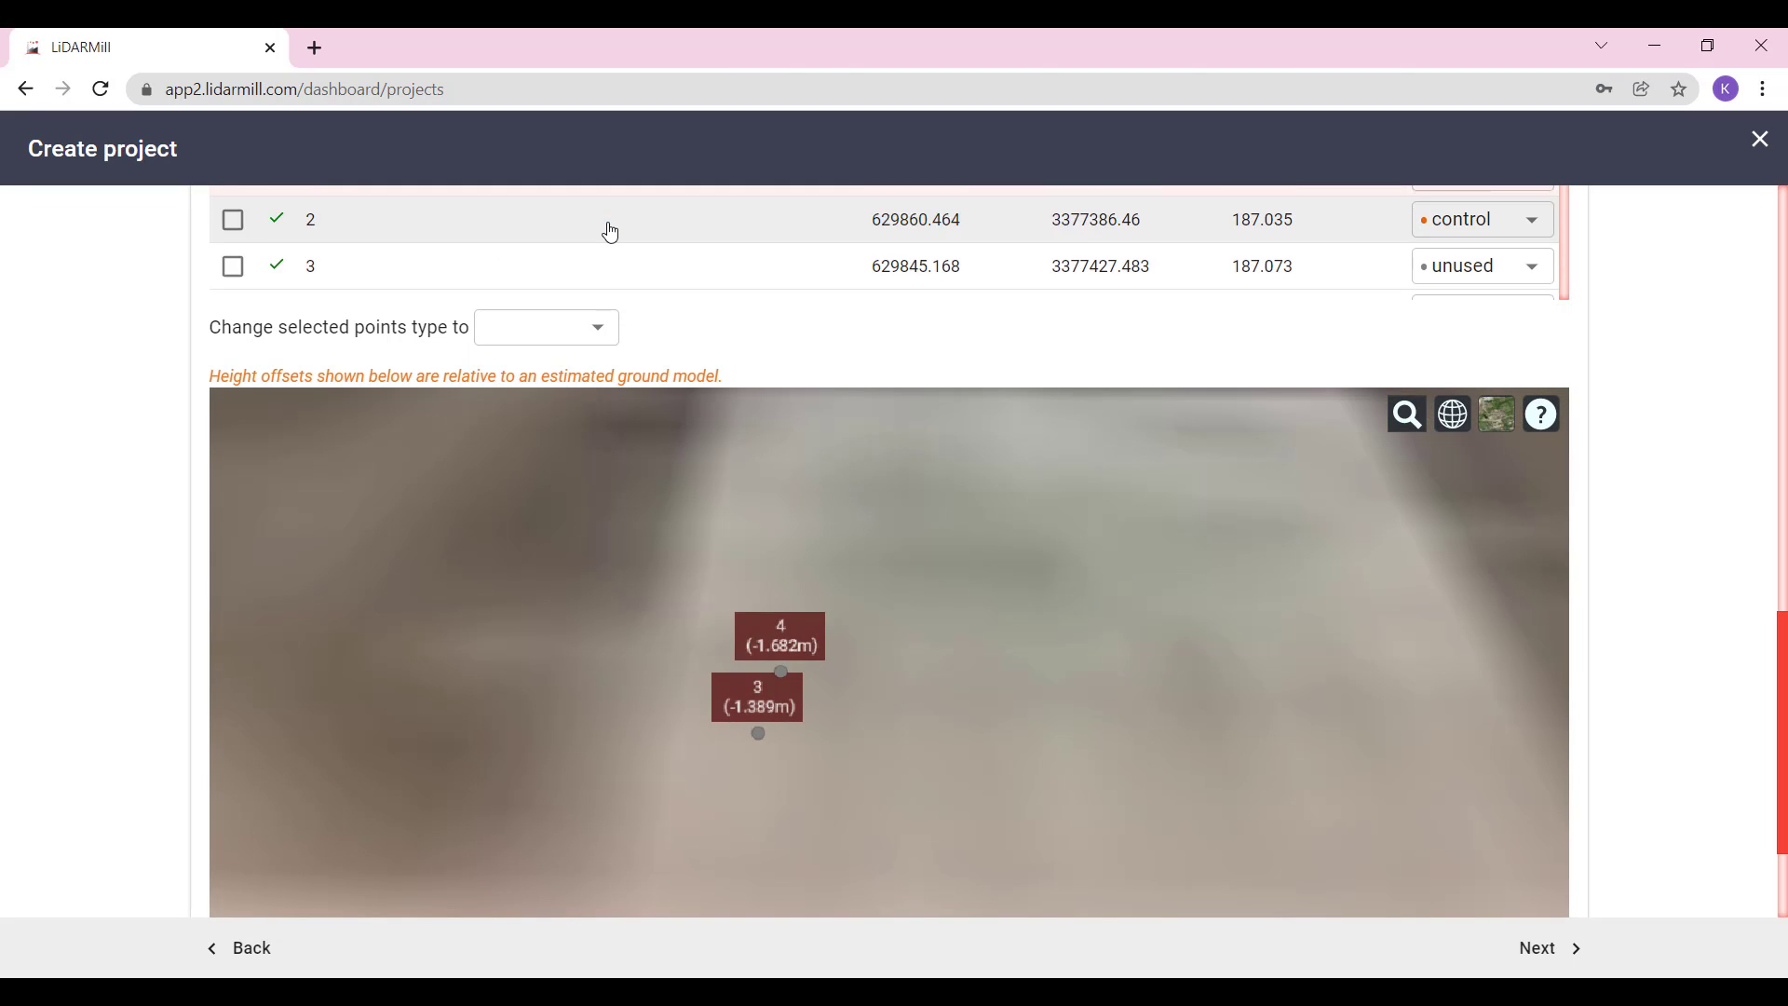
pyautogui.click(458, 293)
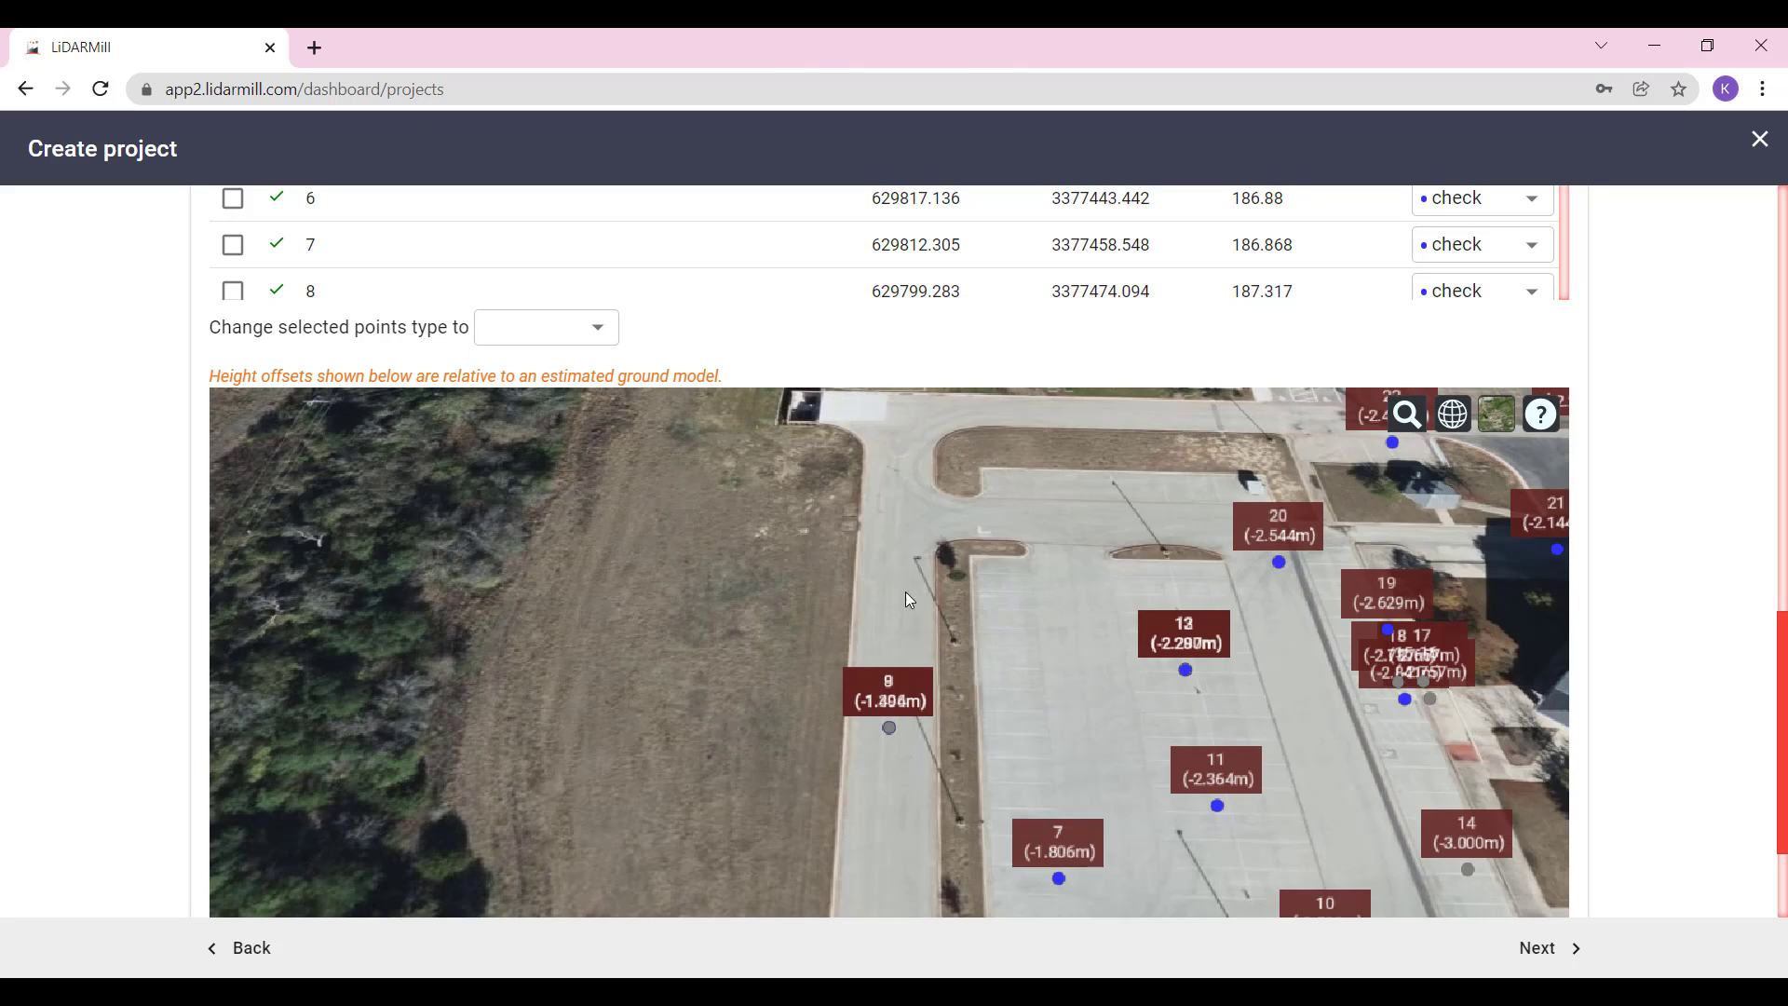
pyautogui.scroll(5, 686, 706)
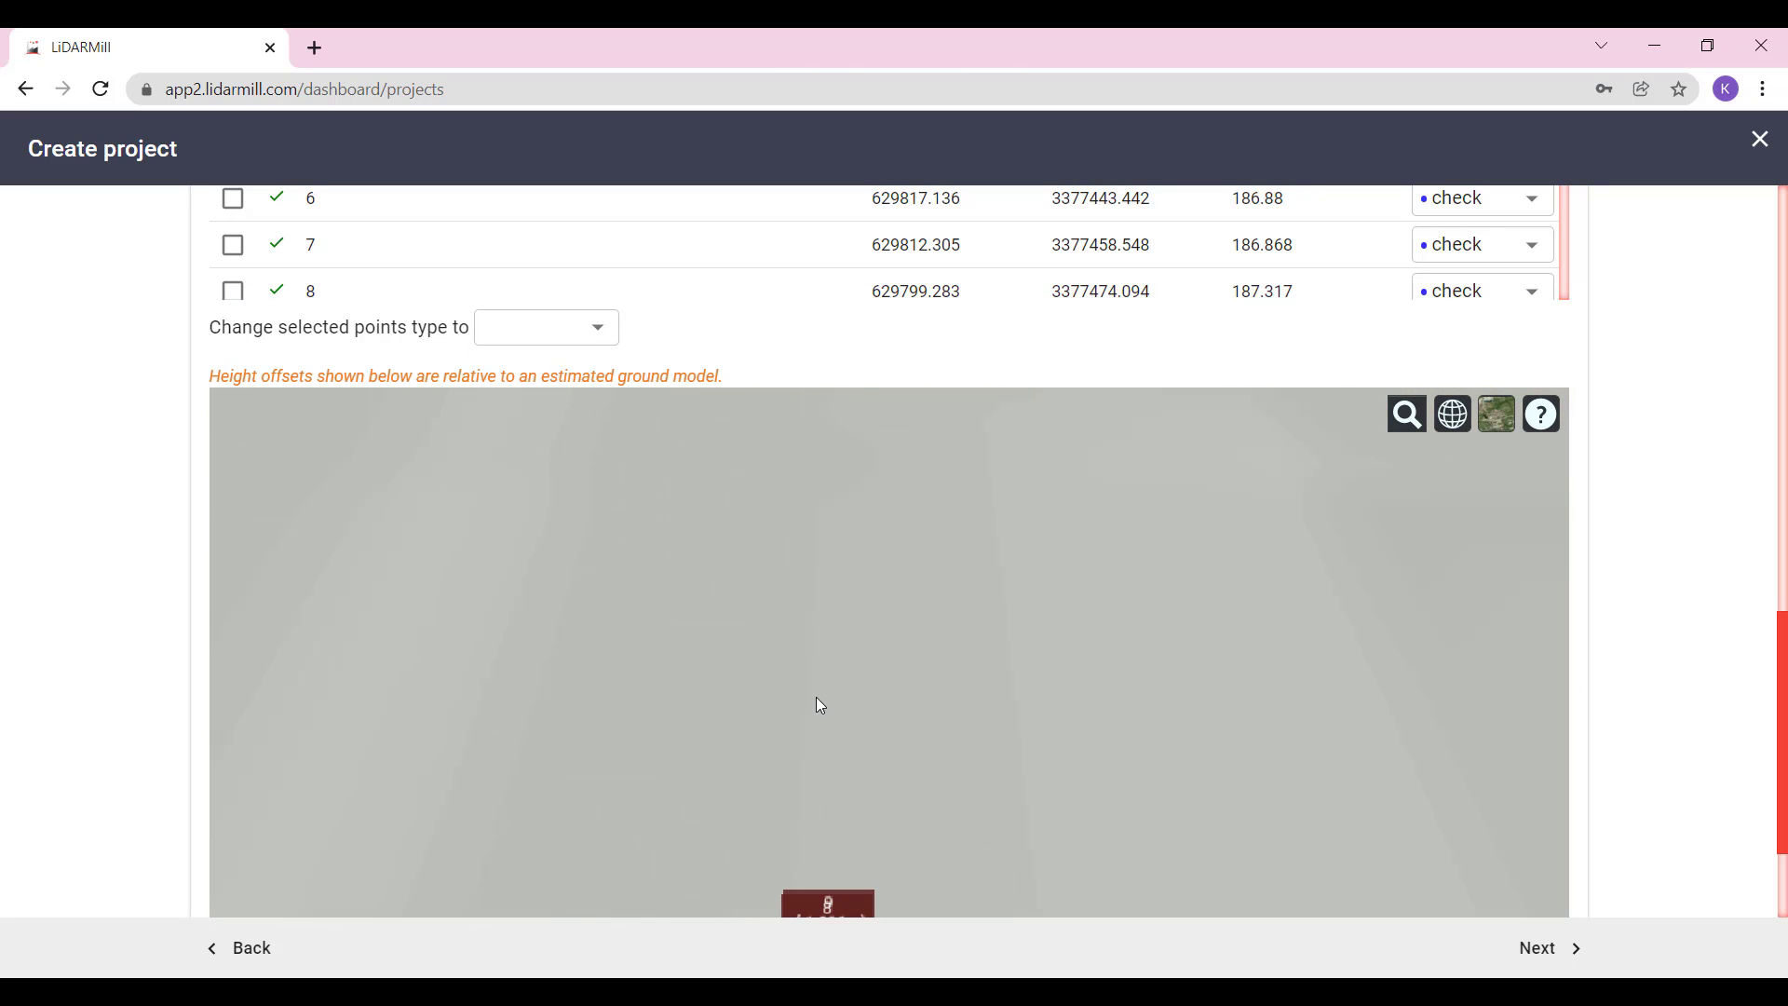
pyautogui.scroll(-7, 419, 240)
pyautogui.click(387, 267)
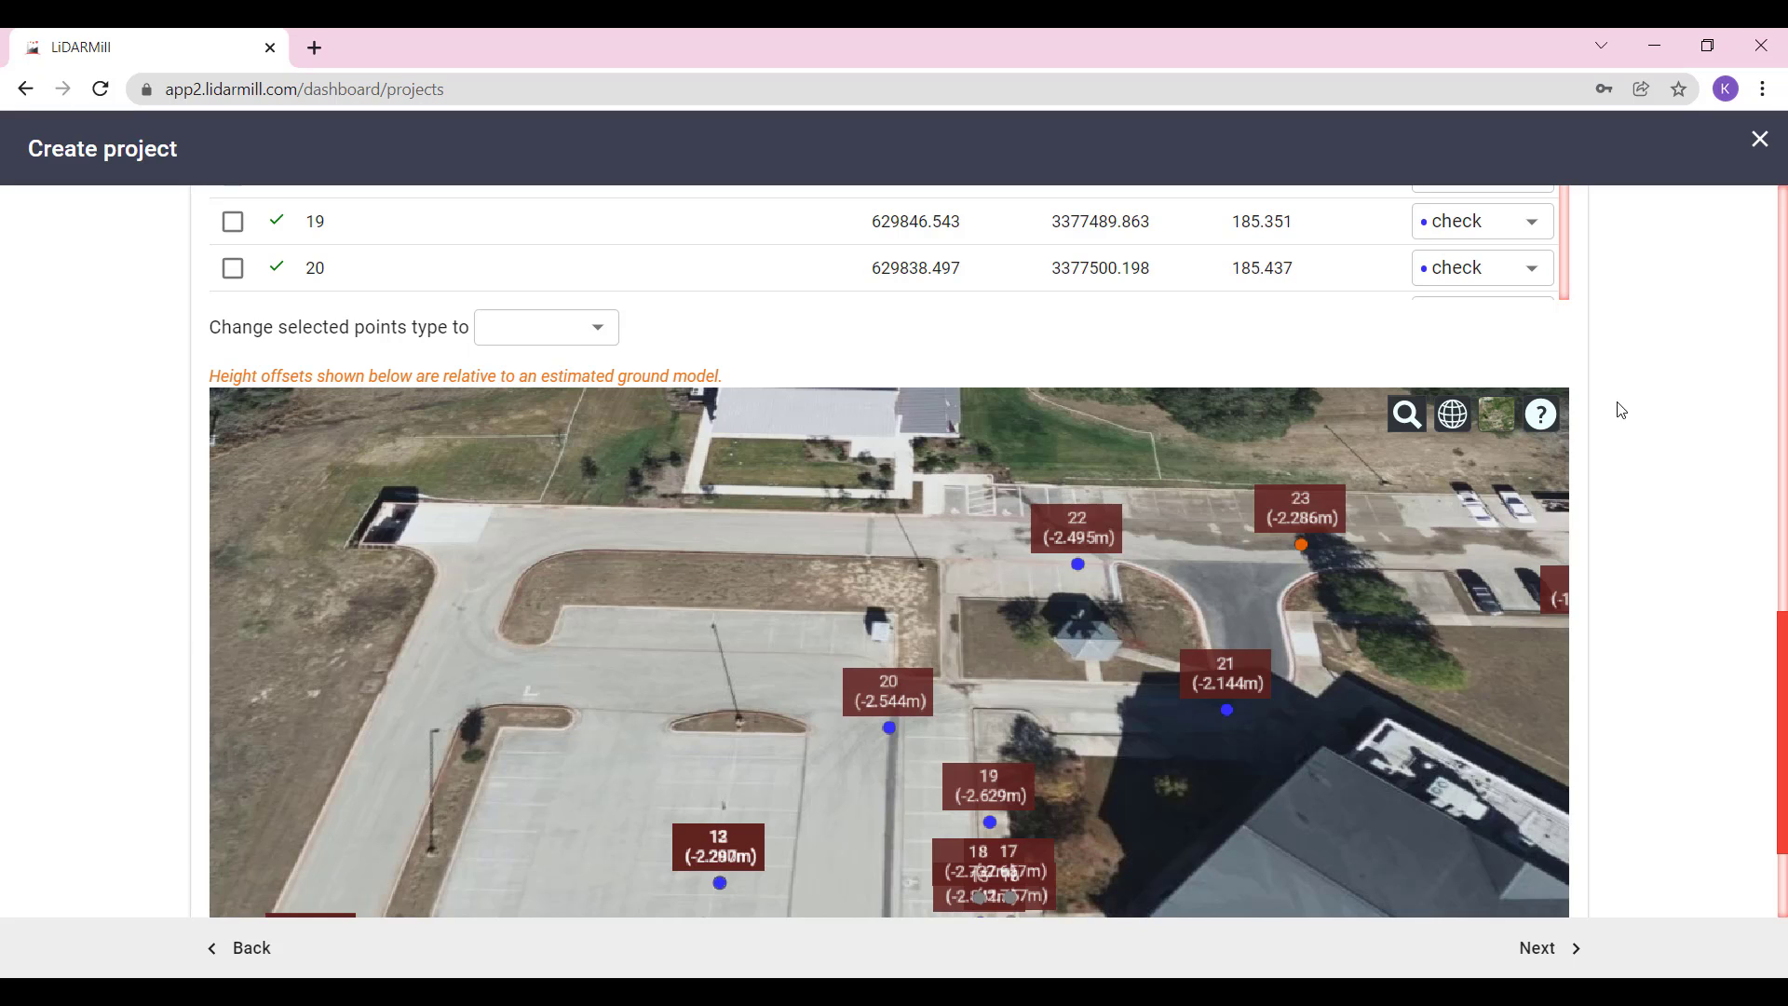
# Proceed to the summary, review the project details, coordinate reference system and ground control, and create the project
pyautogui.scroll(-2, 1584, 349)
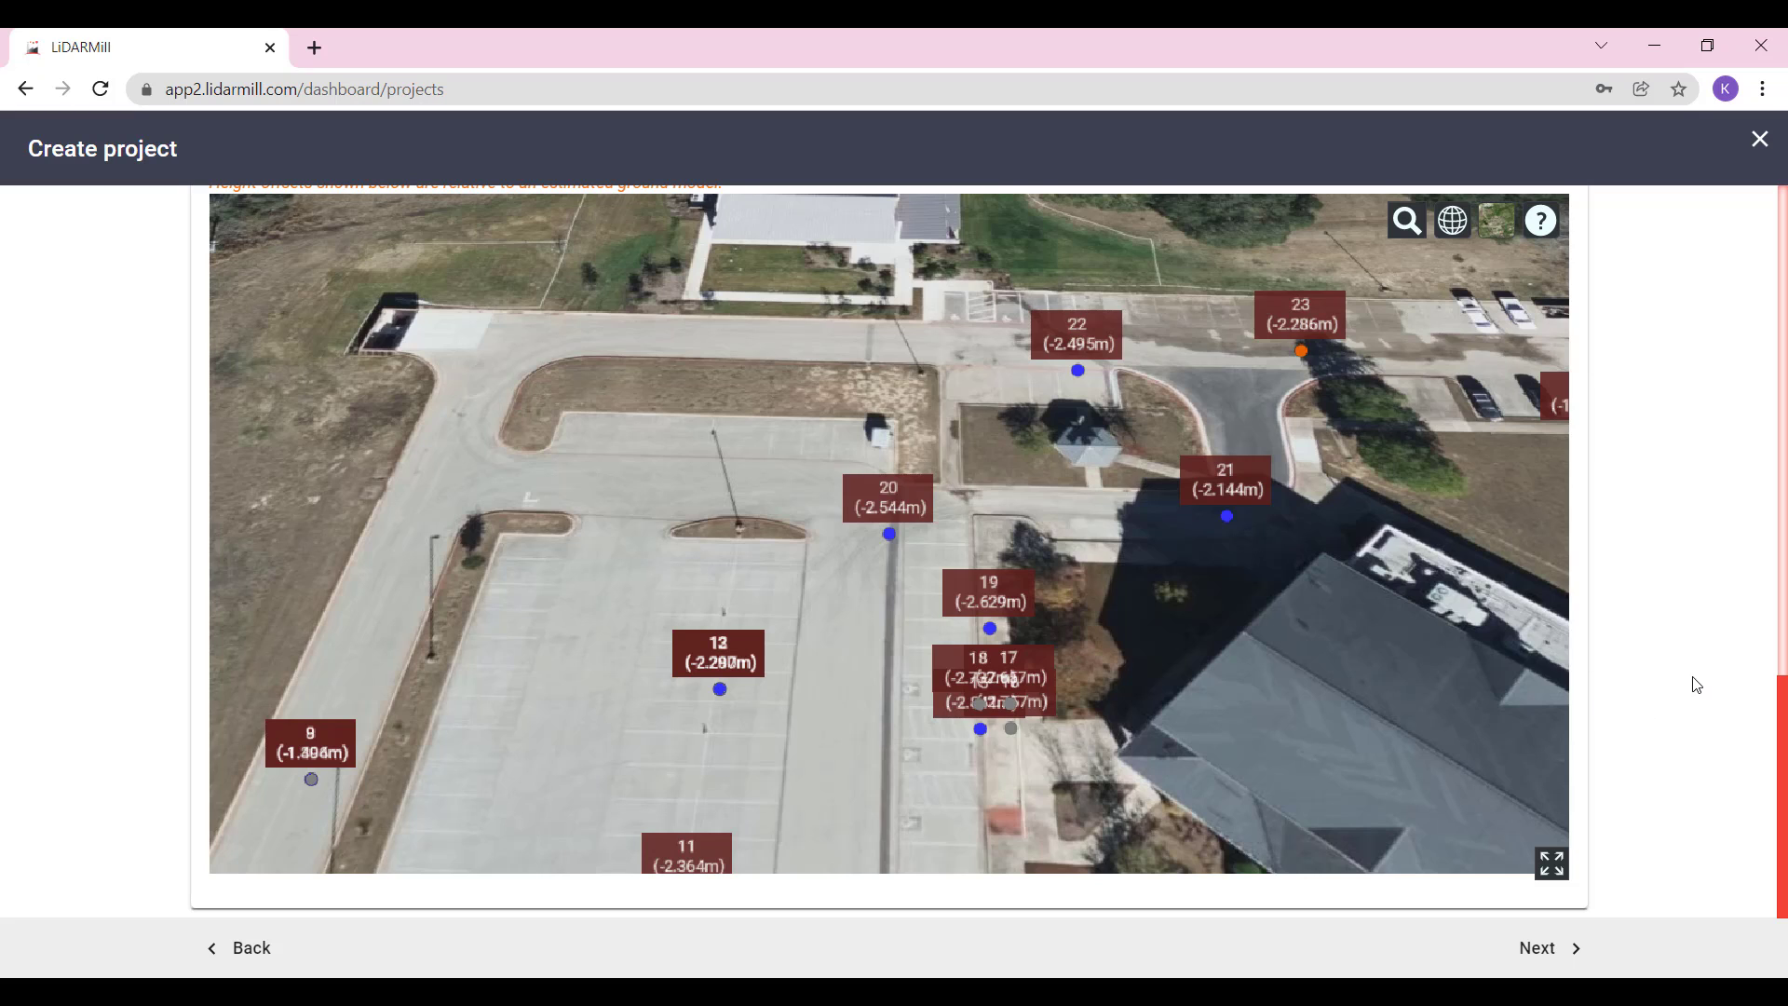
pyautogui.click(1549, 950)
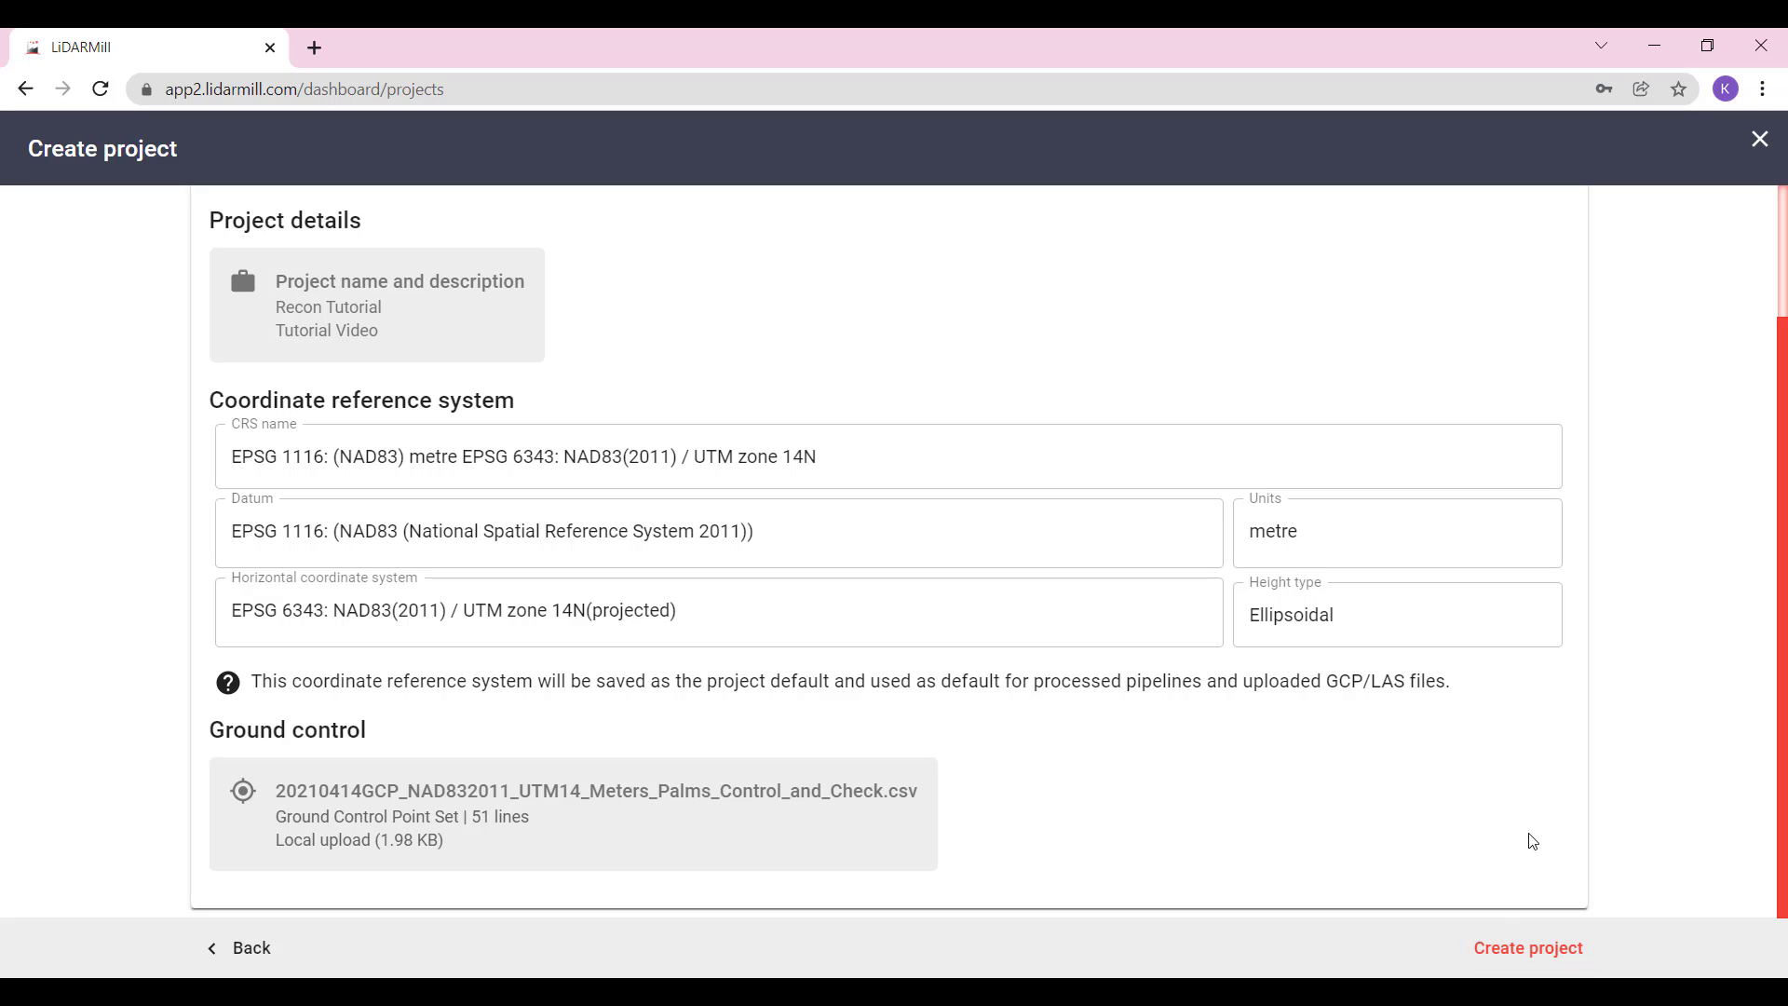
pyautogui.scroll(2, 1621, 771)
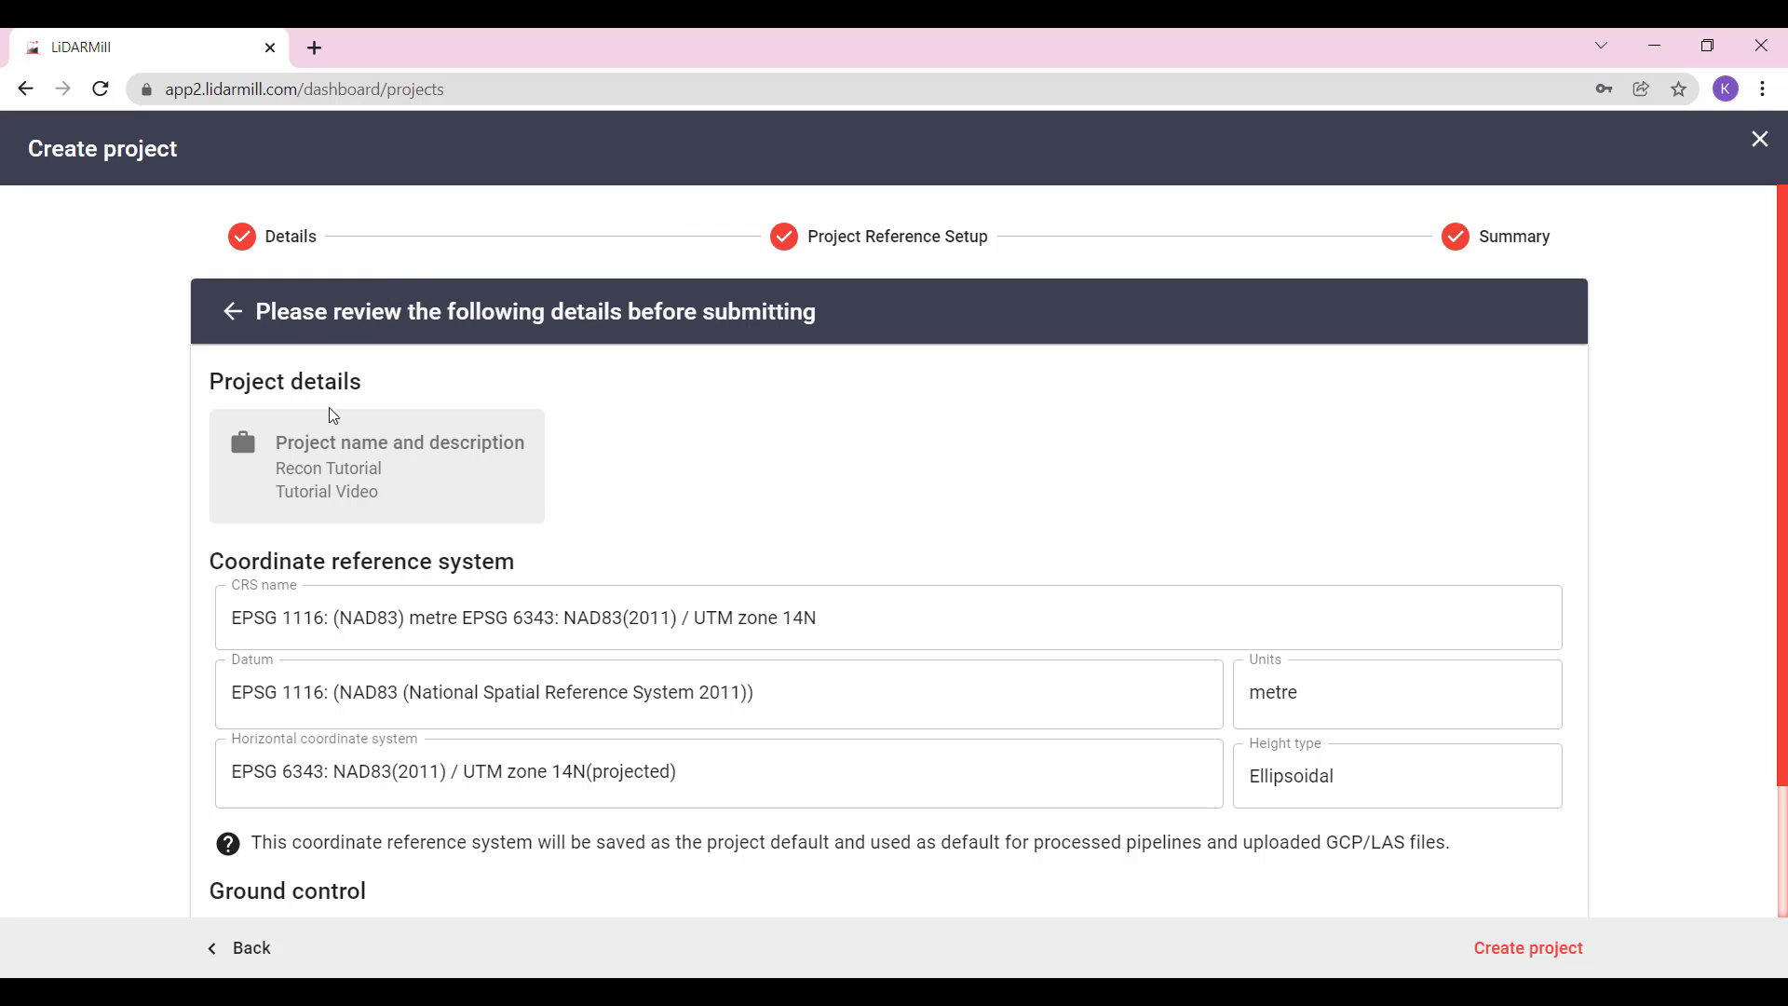
pyautogui.scroll(-1, 378, 572)
pyautogui.scroll(-1, 379, 572)
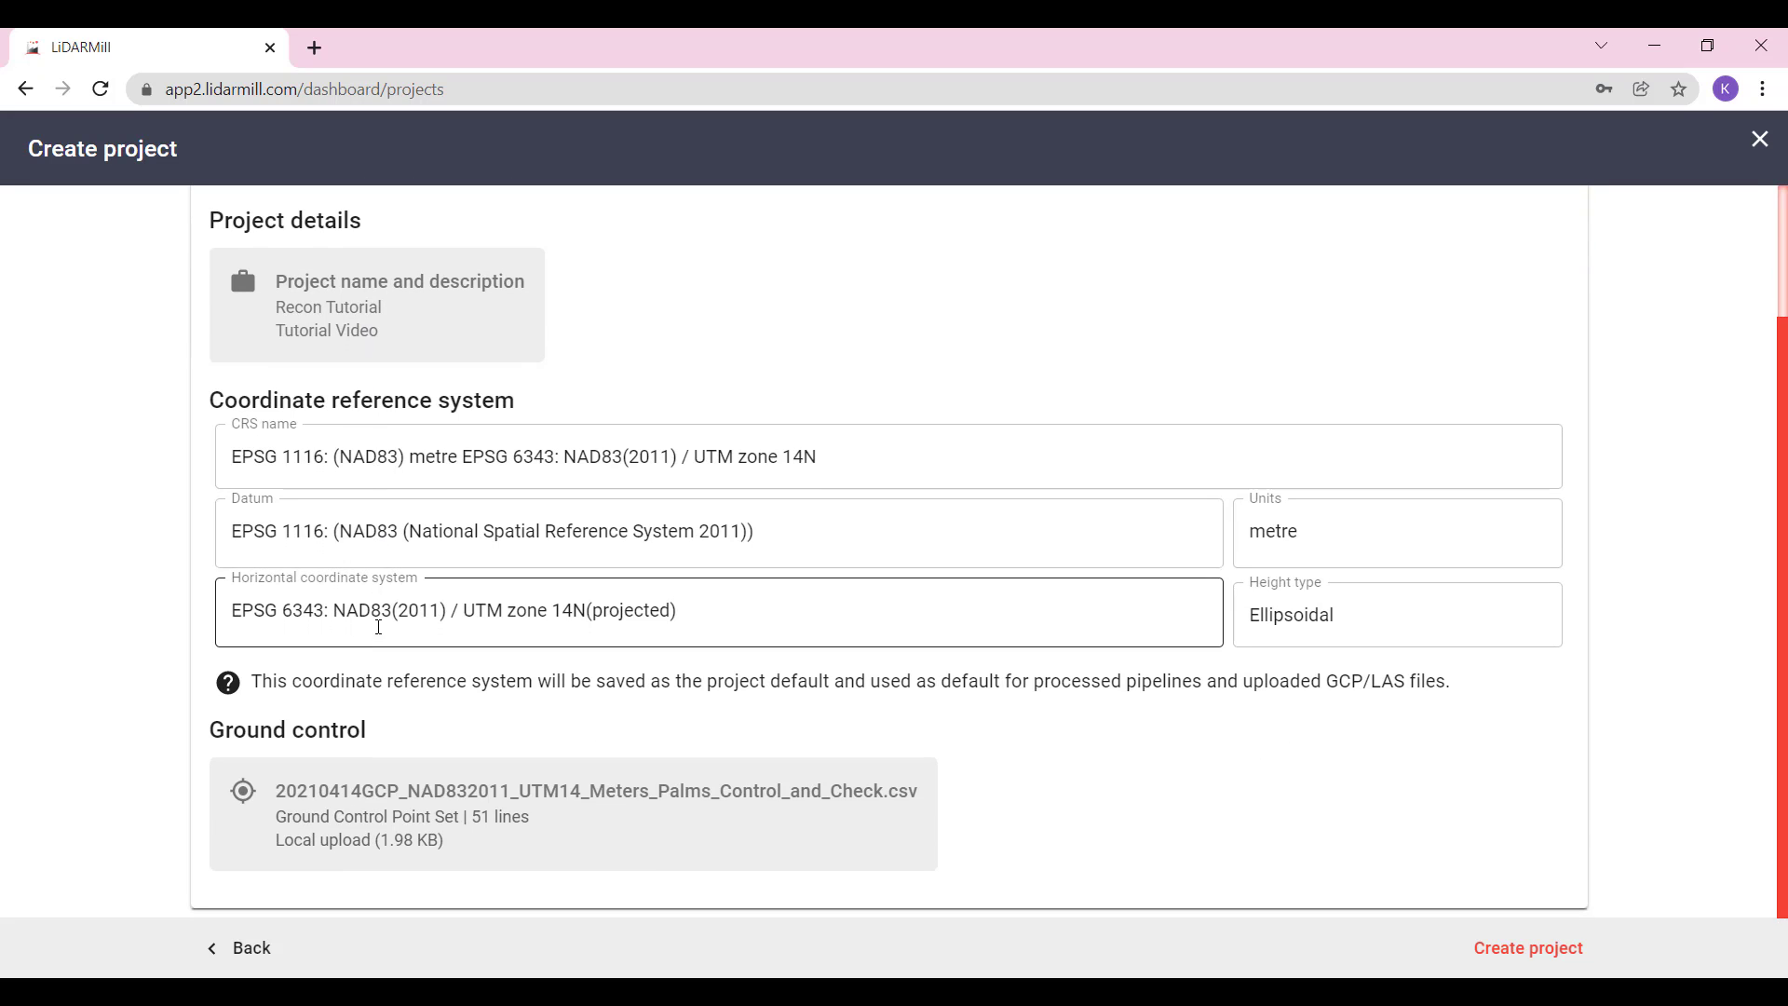
pyautogui.click(1509, 950)
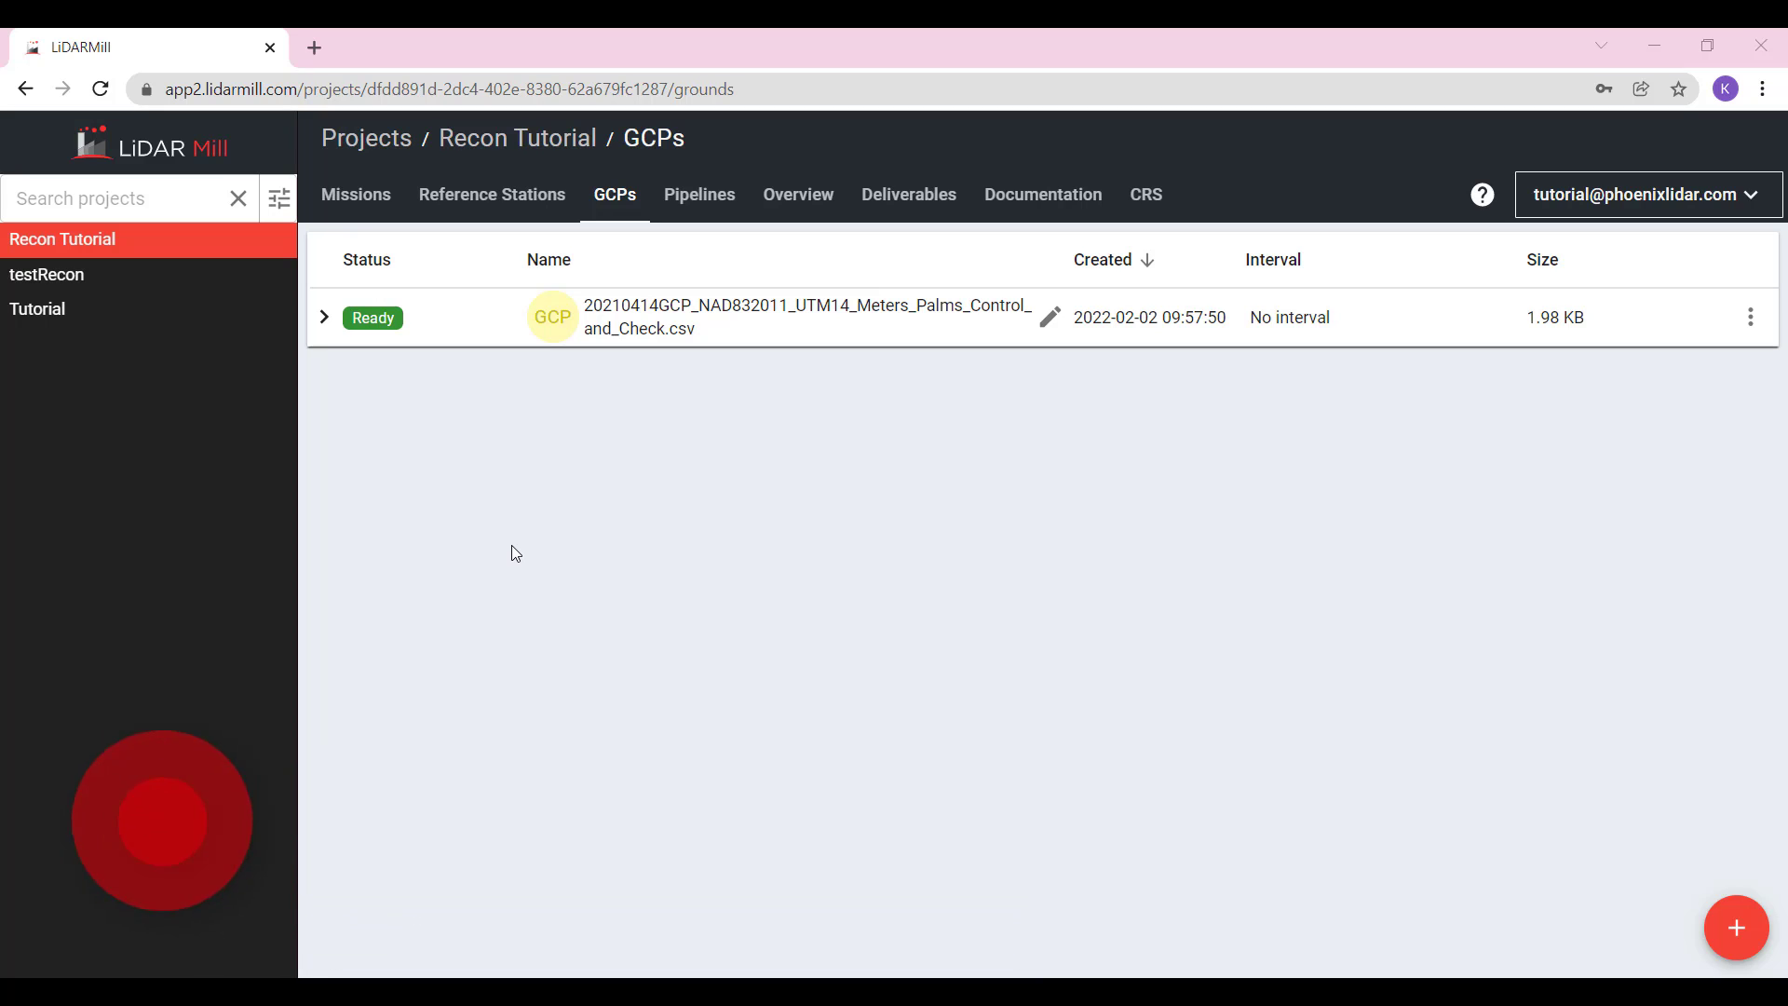
# Start a new mission upload in the Recon Tutorial project with the dataset type Spatial Explorer V4/V5/V6
pyautogui.click(364, 198)
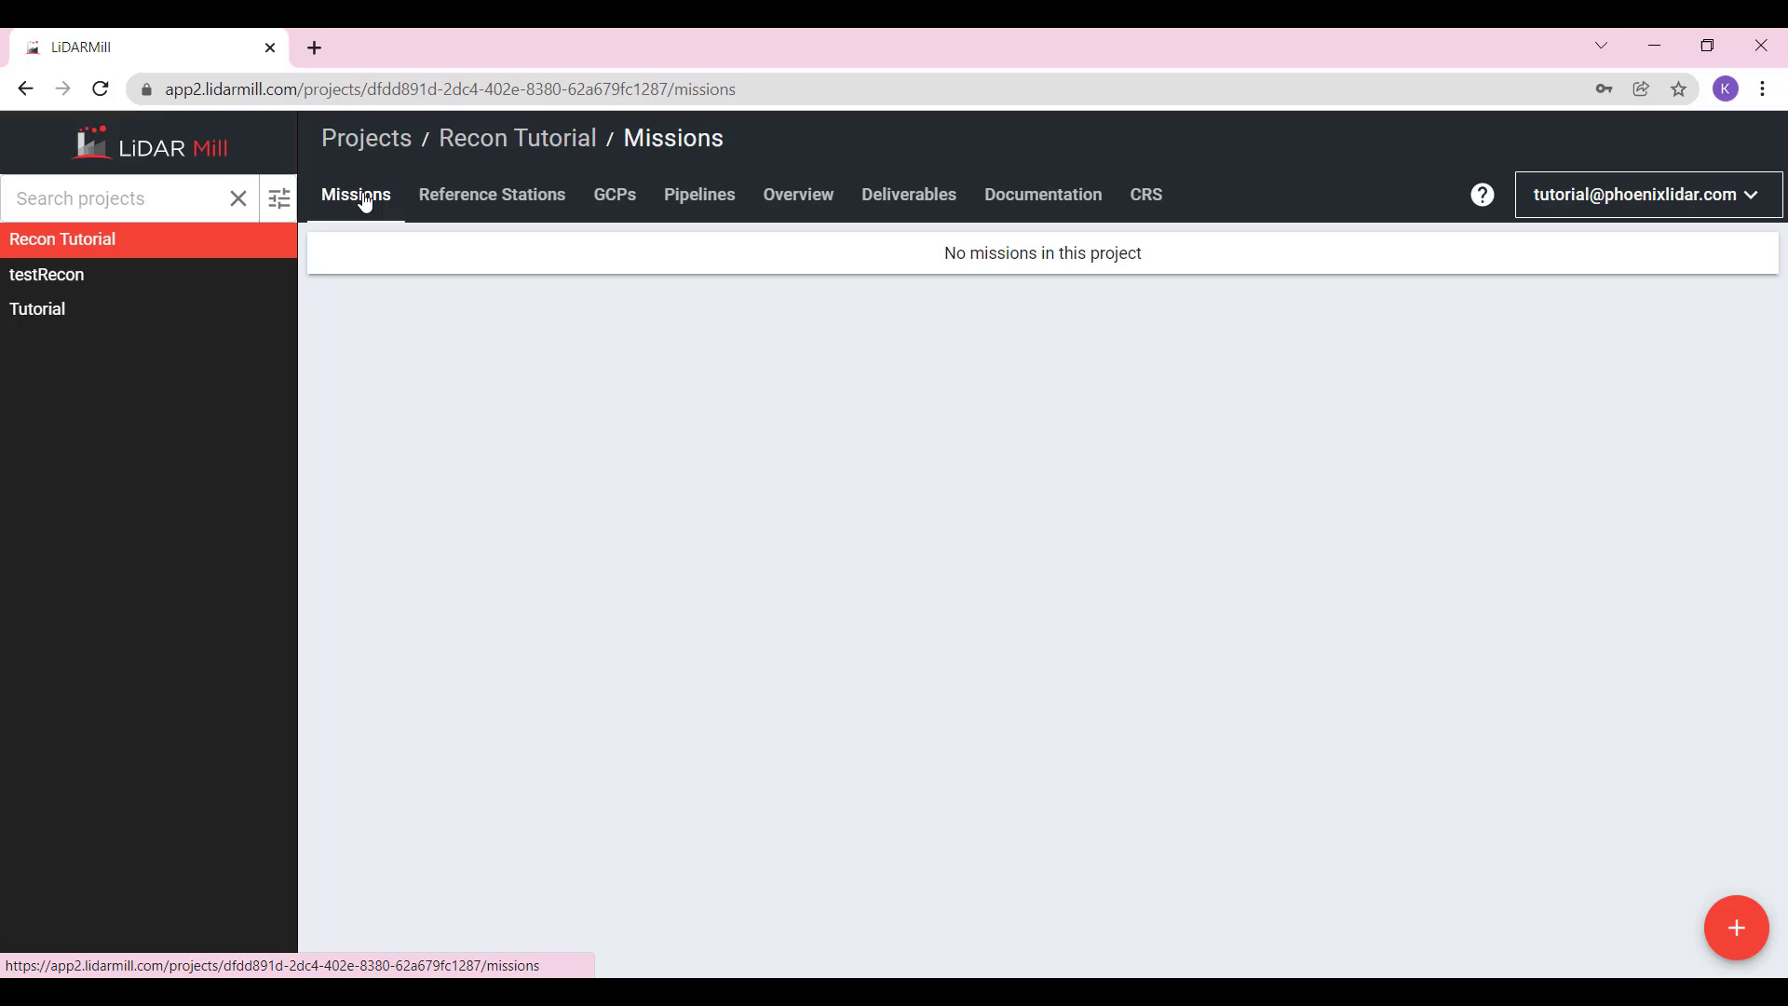
pyautogui.click(1738, 928)
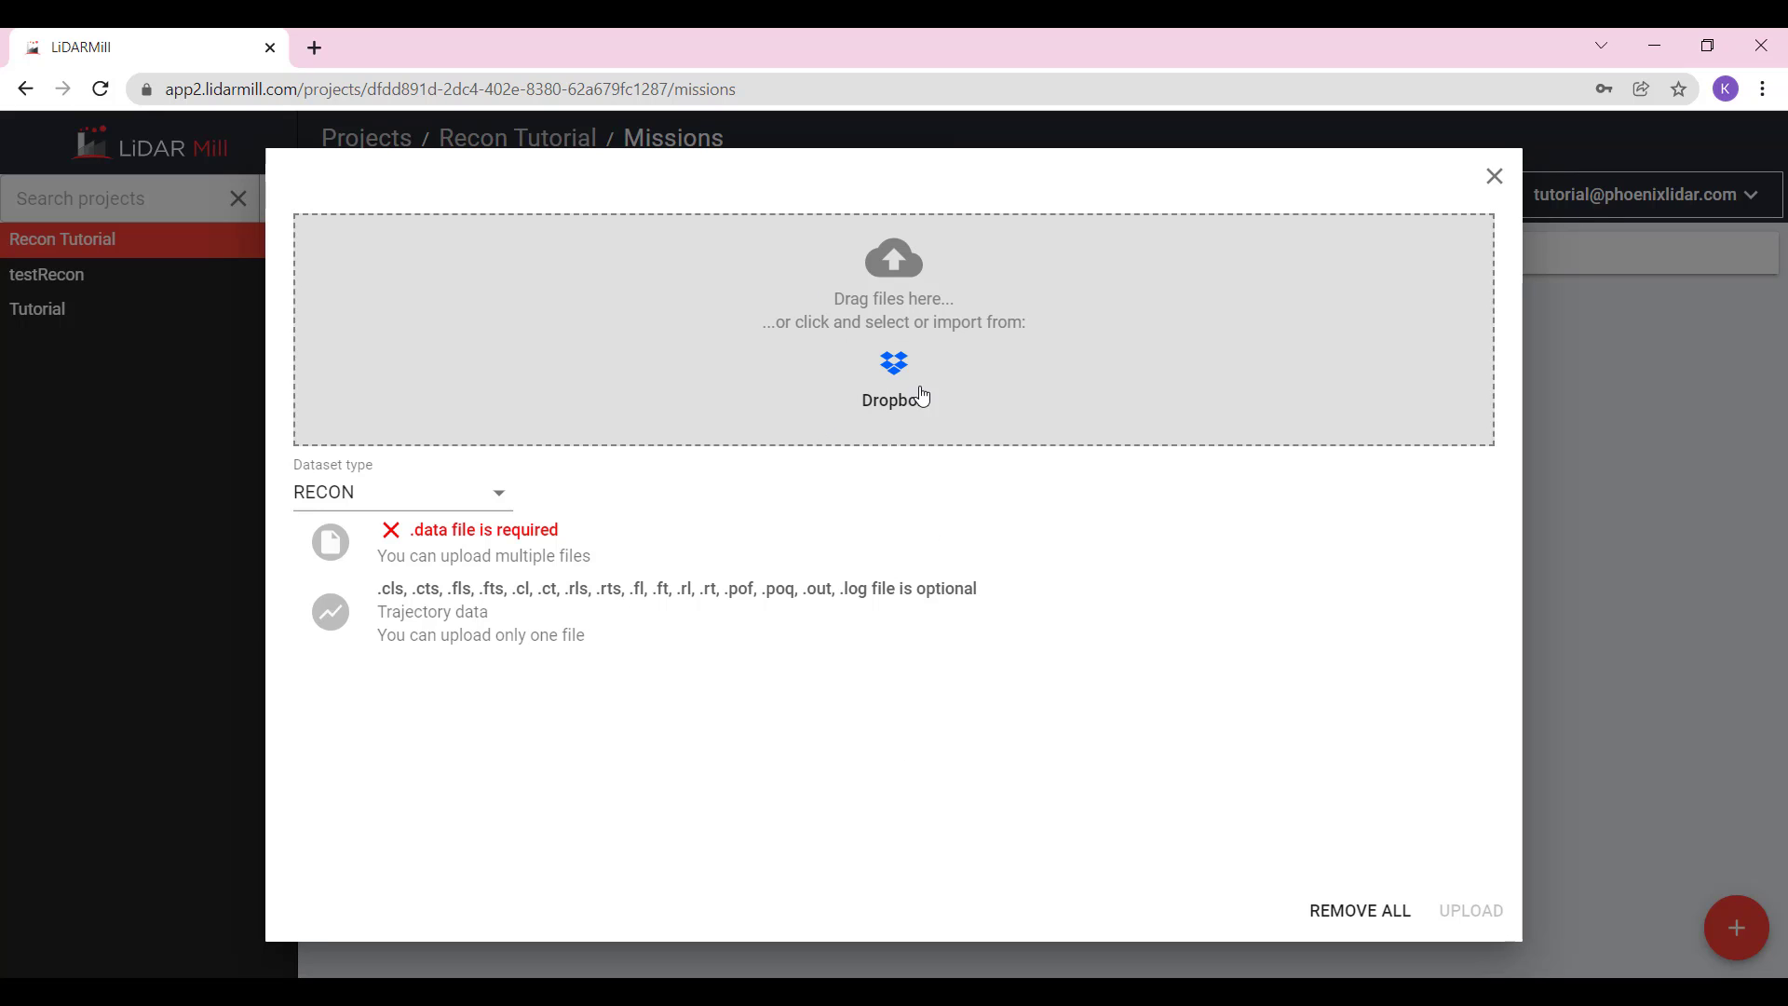
pyautogui.click(499, 494)
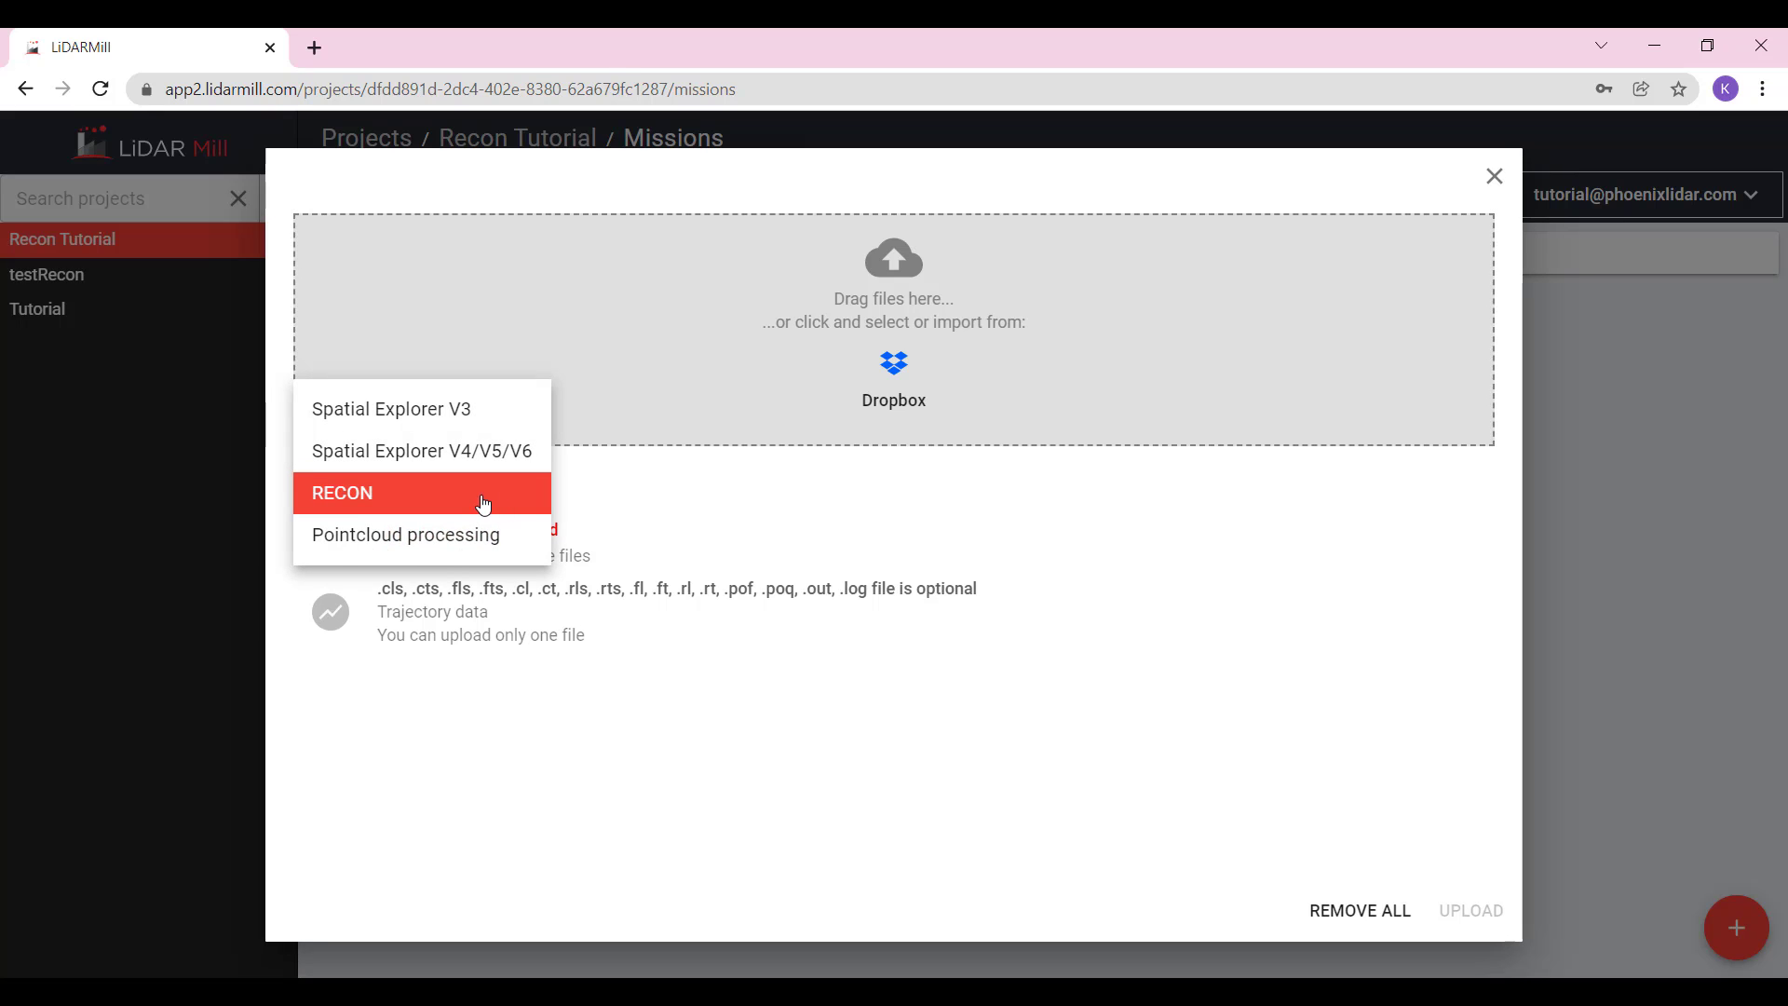
pyautogui.click(471, 462)
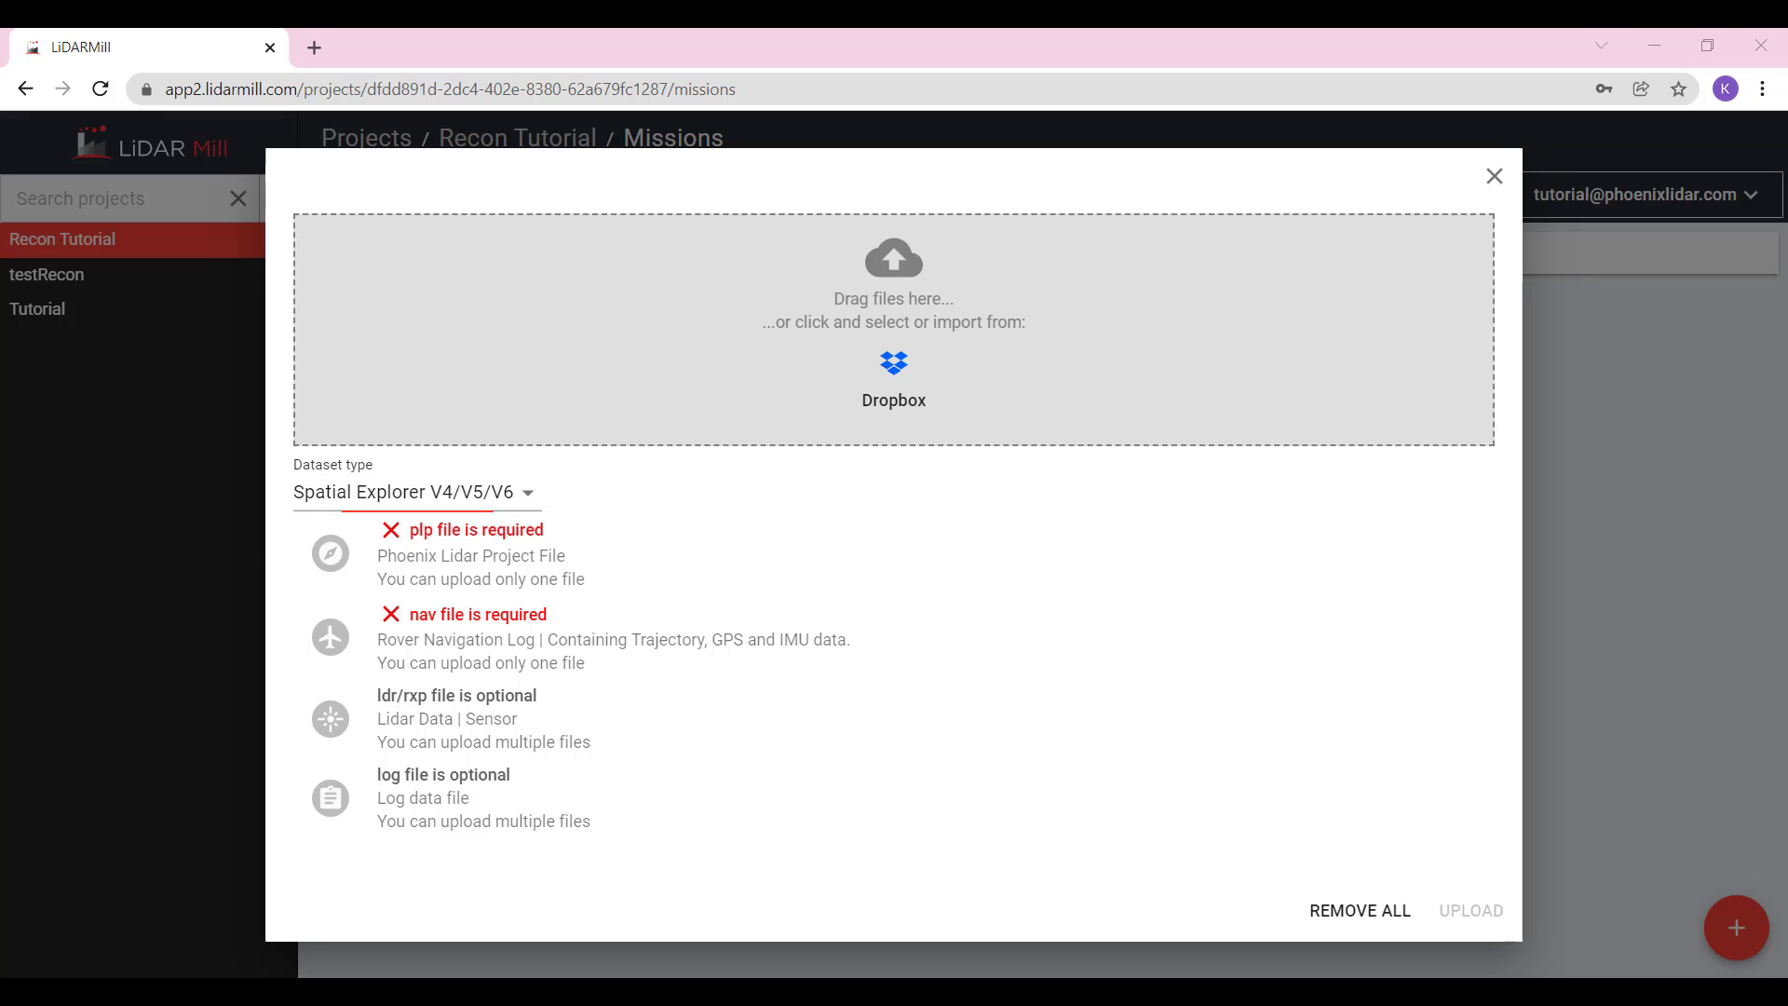
pyautogui.click(1047, 991)
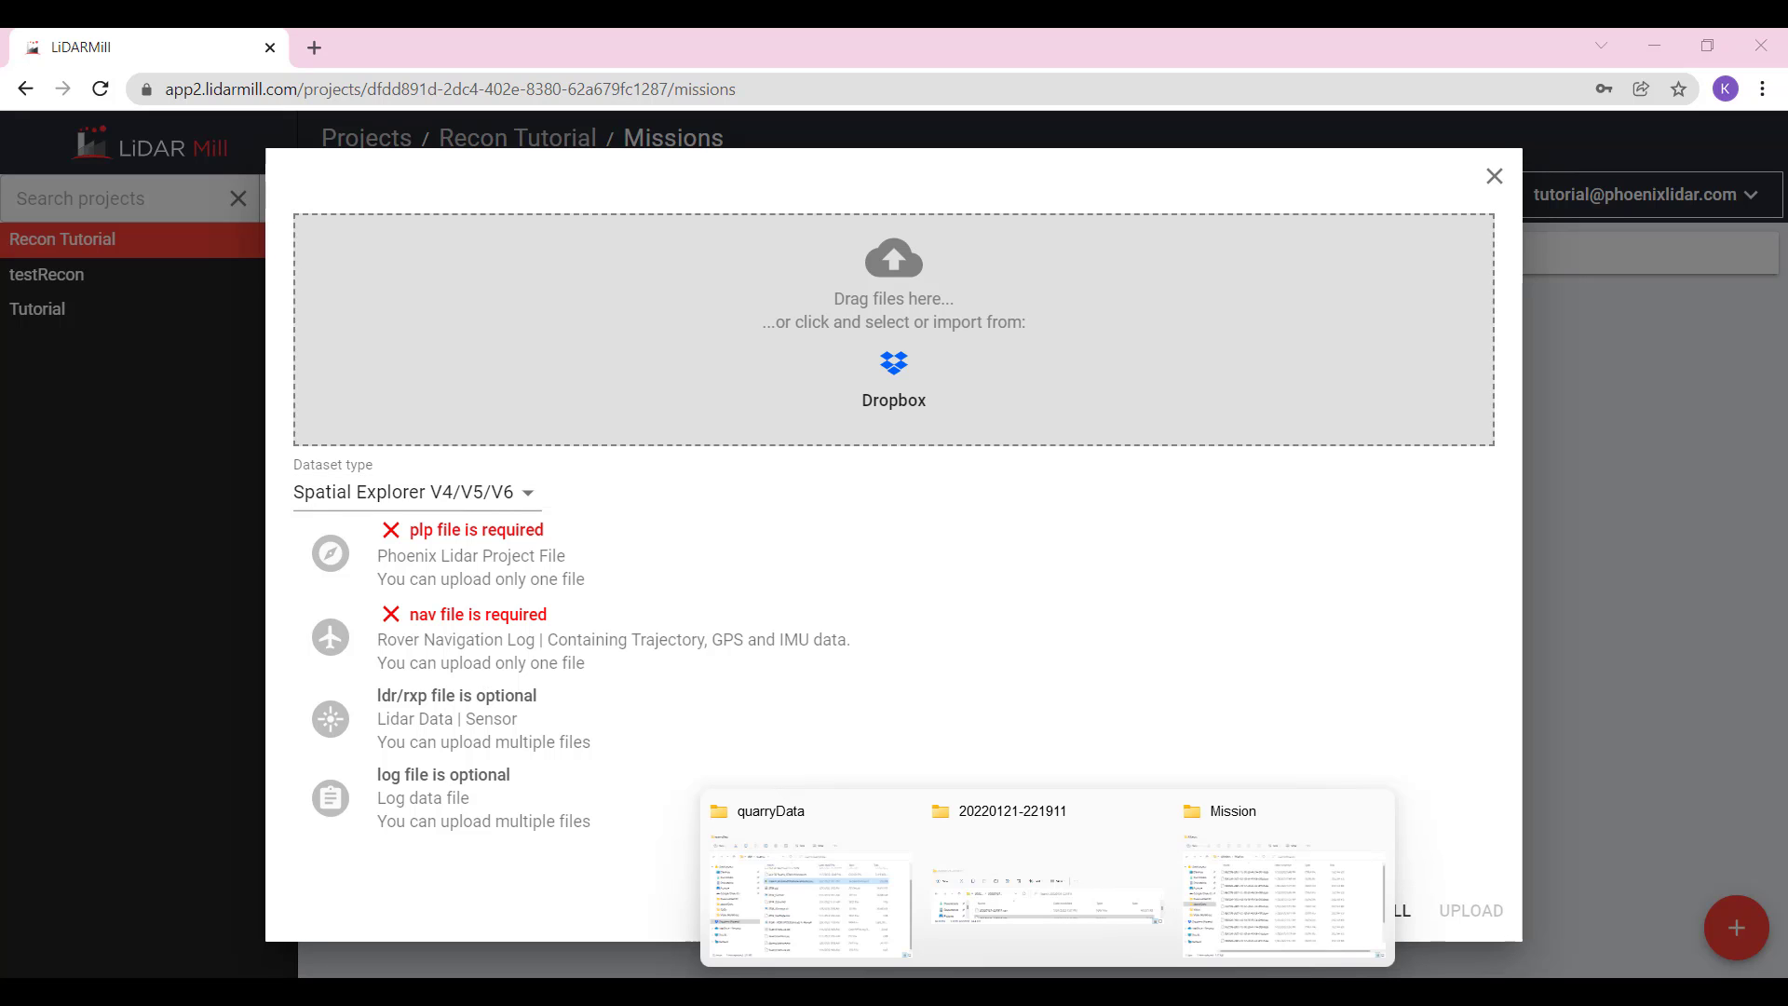
pyautogui.moveTo(1155, 815)
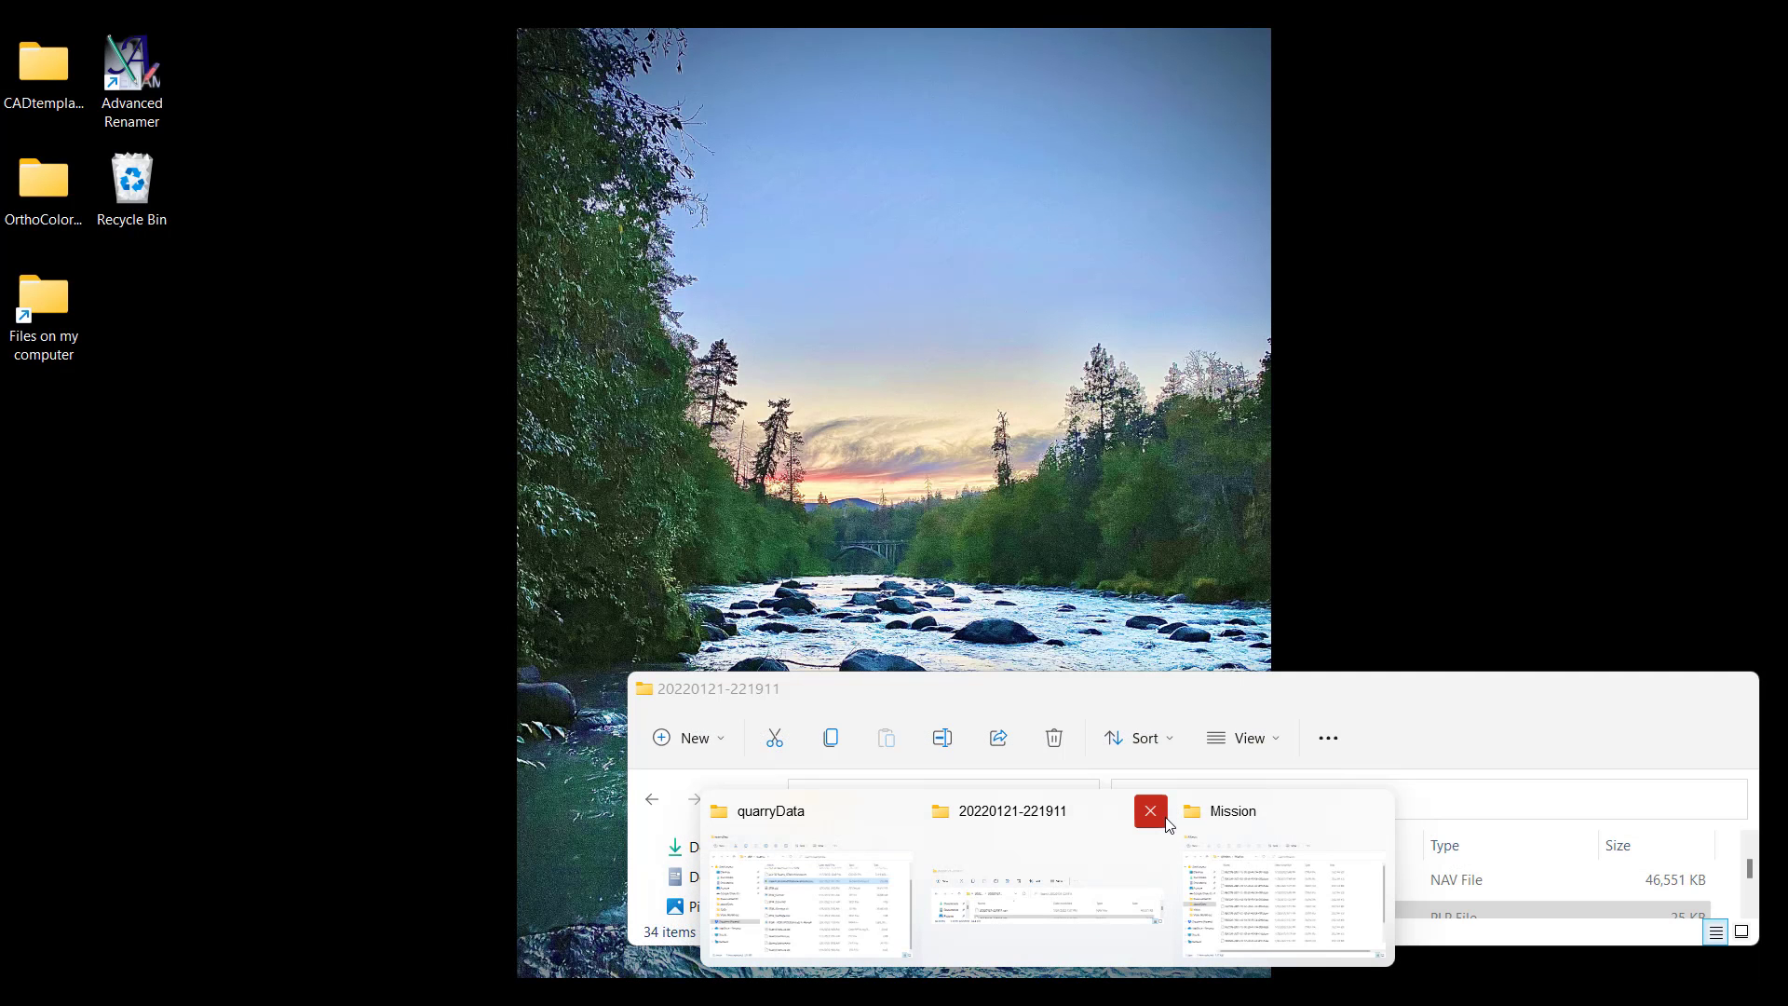
pyautogui.click(1086, 831)
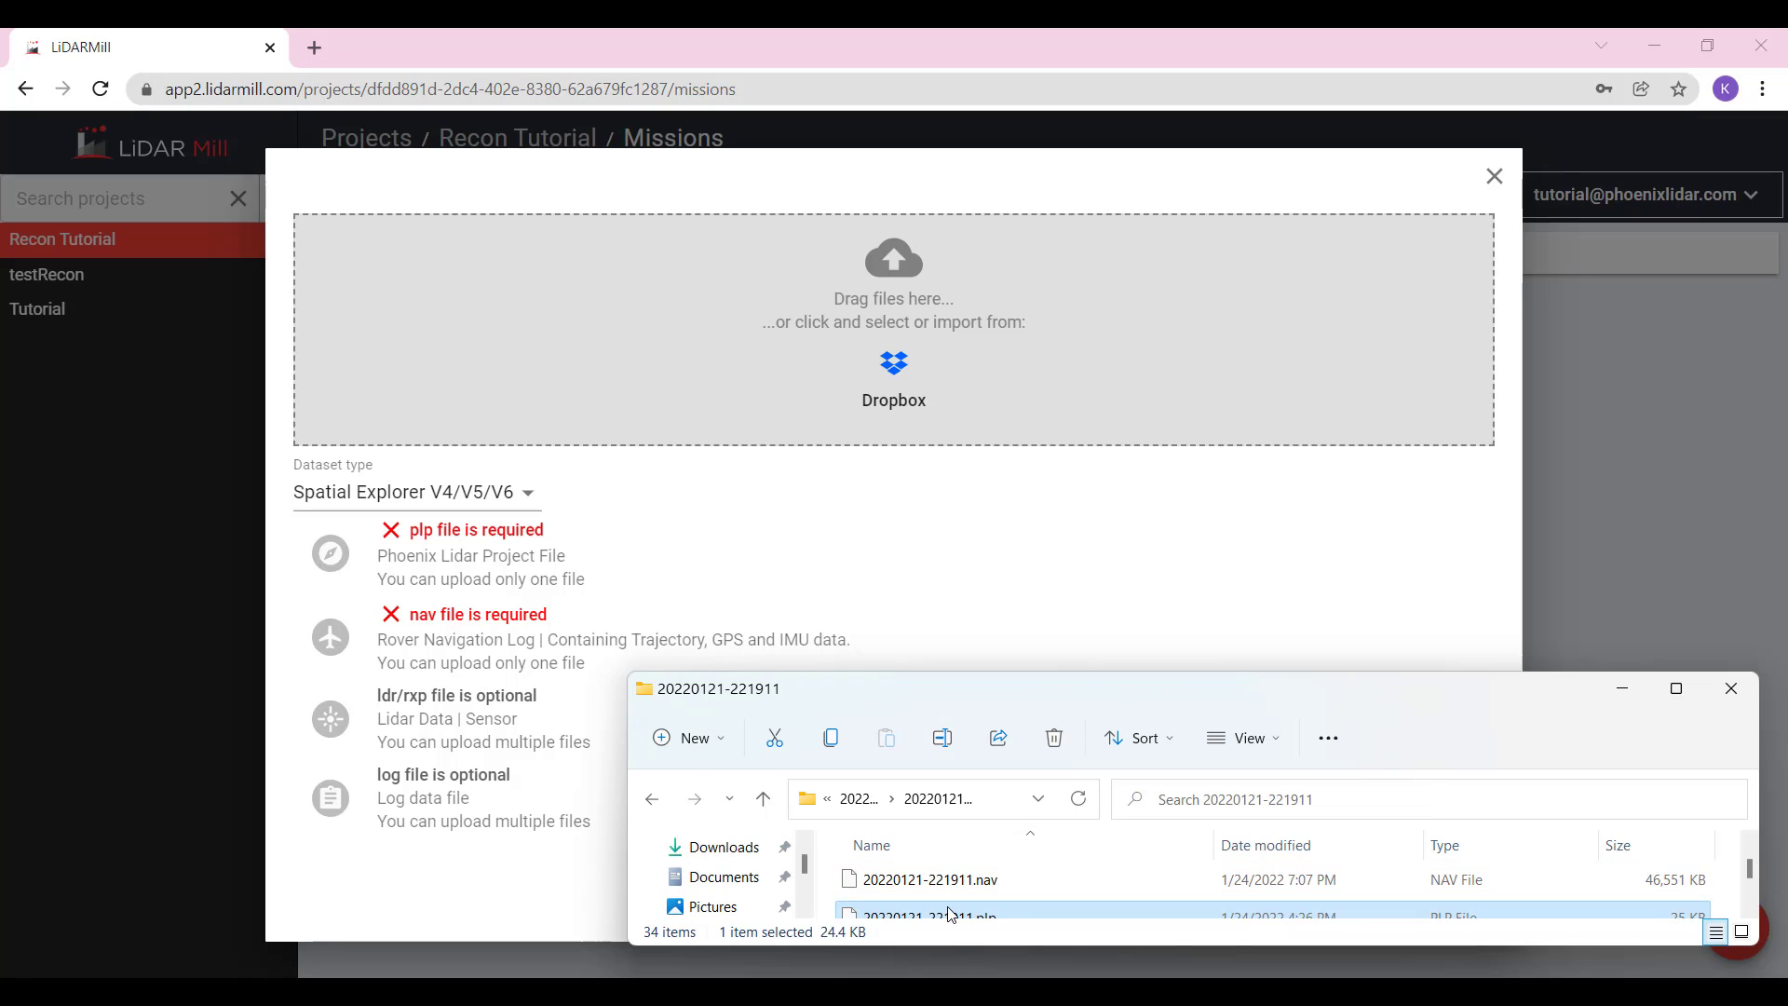
pyautogui.moveTo(950, 913); pyautogui.dragTo(723, 391)
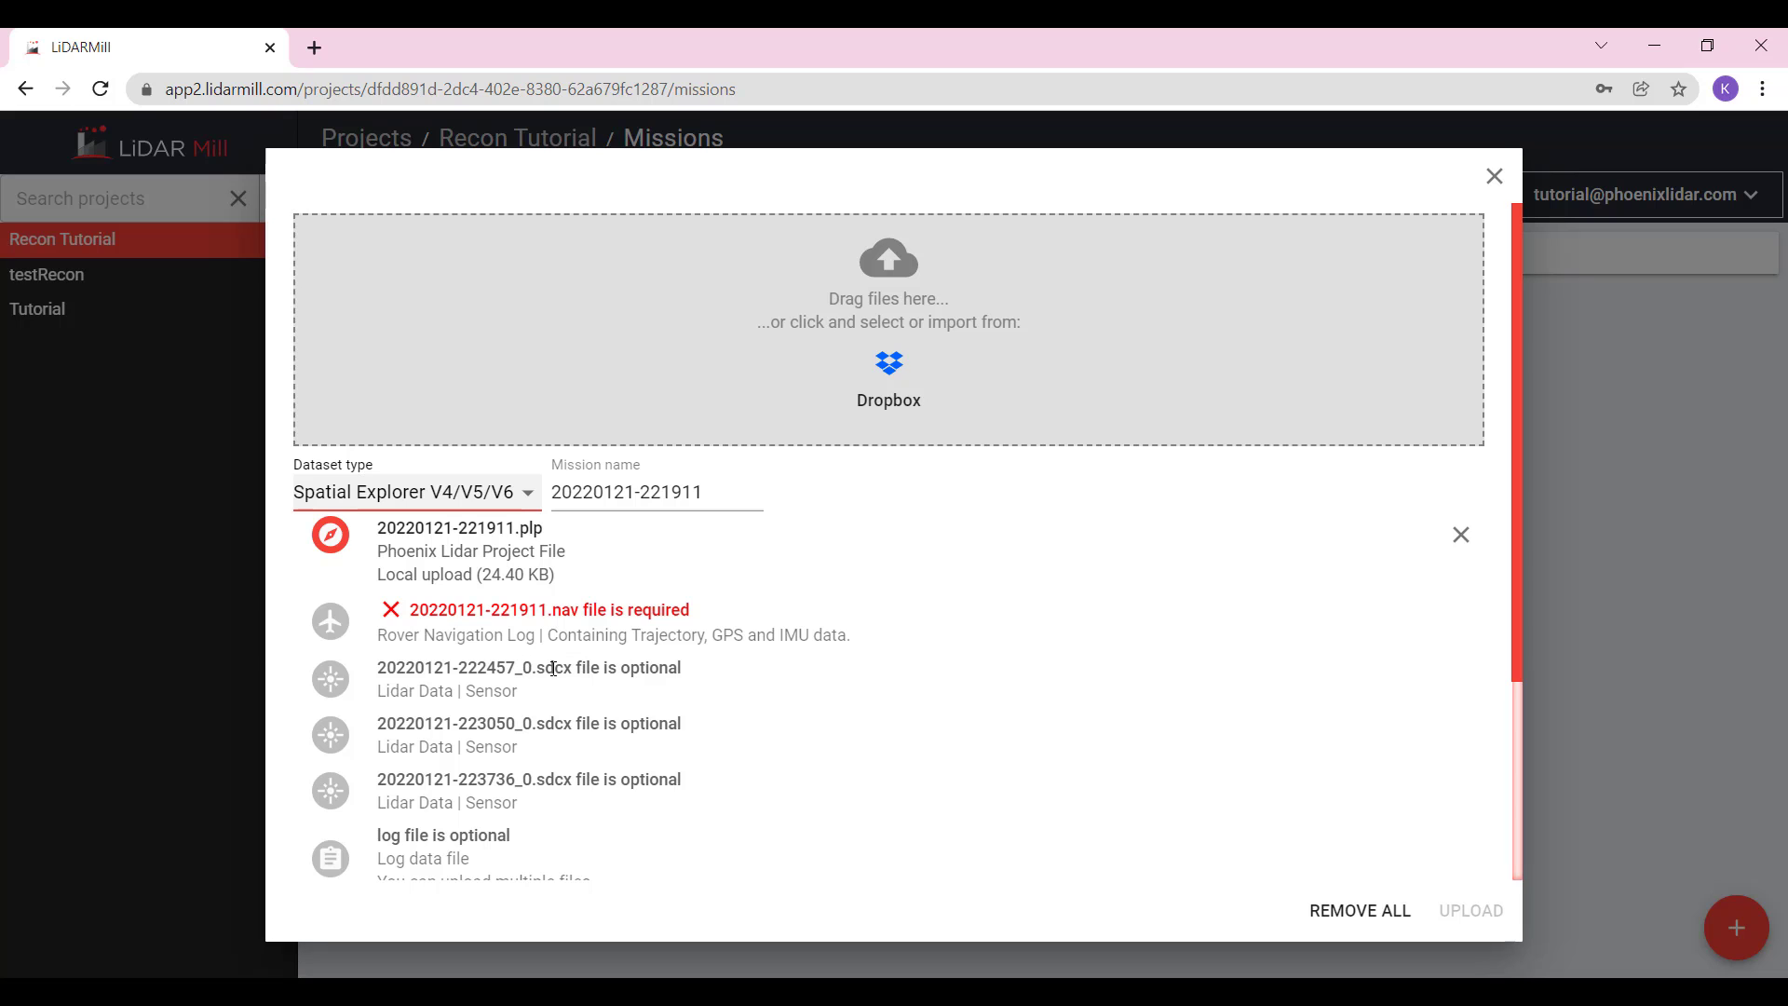
# Review the mission's file list, including the nav, sdcx, log, trajectory and camera image files
pyautogui.scroll(-3, 843, 714)
pyautogui.scroll(-1, 843, 714)
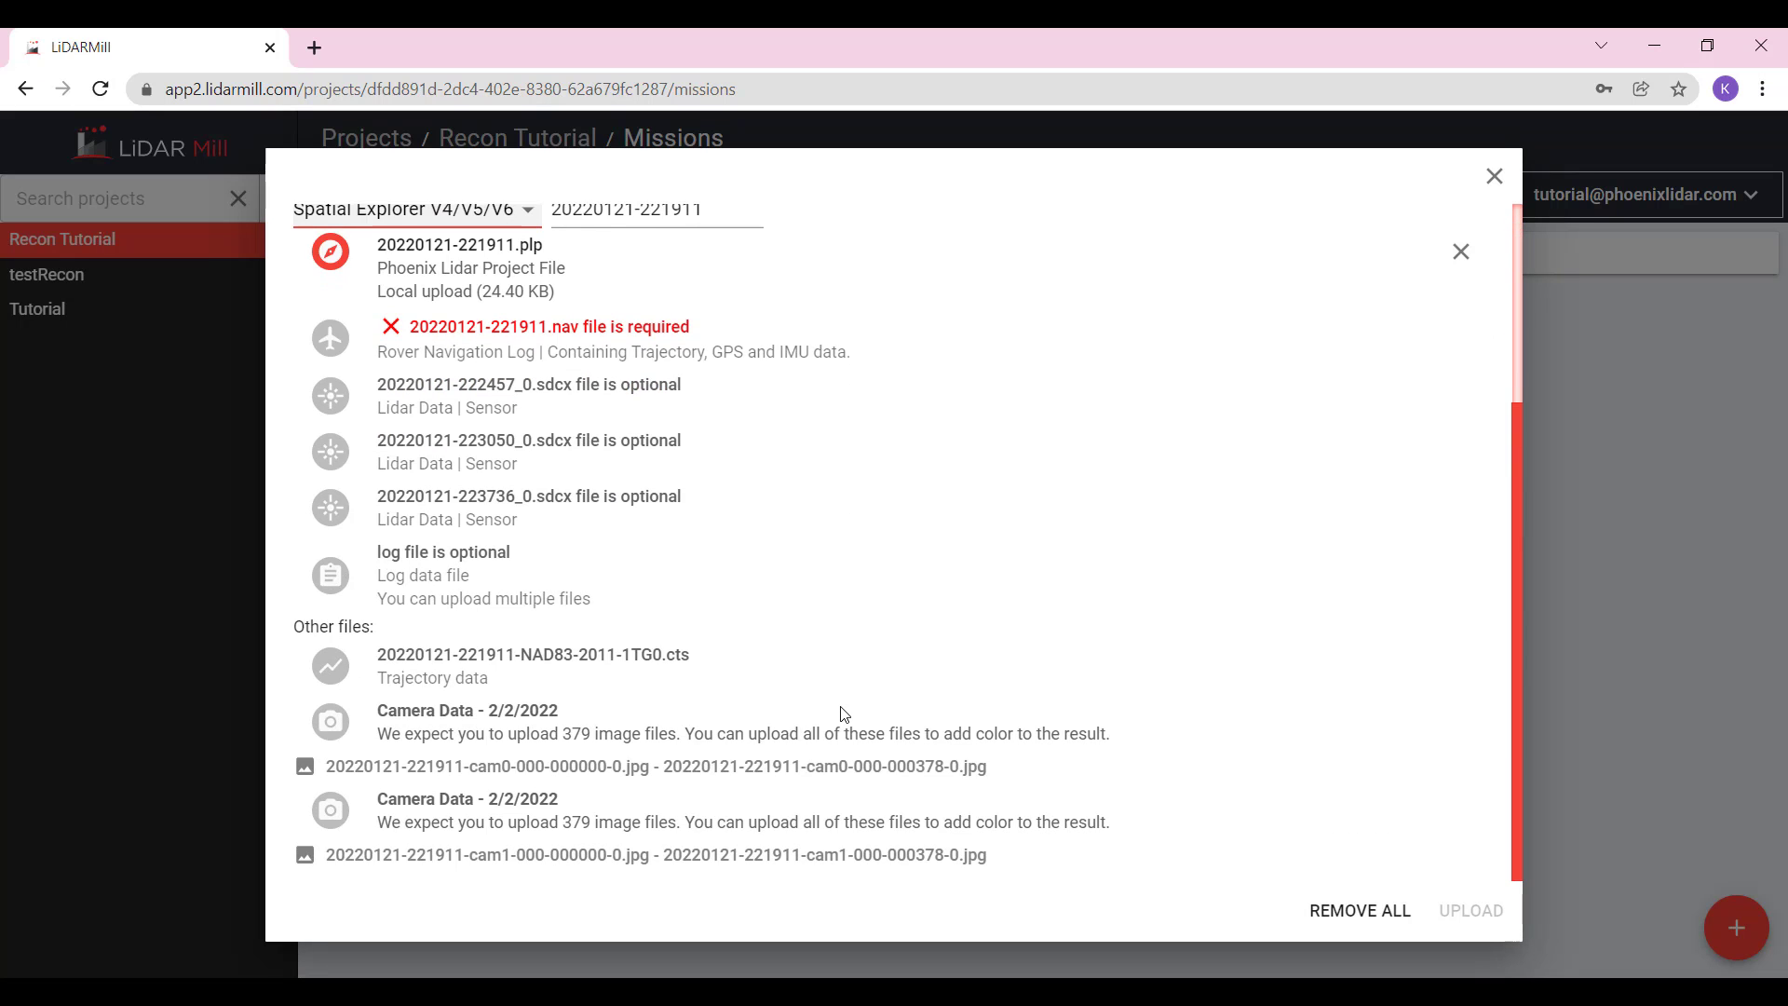
pyautogui.scroll(3, 843, 715)
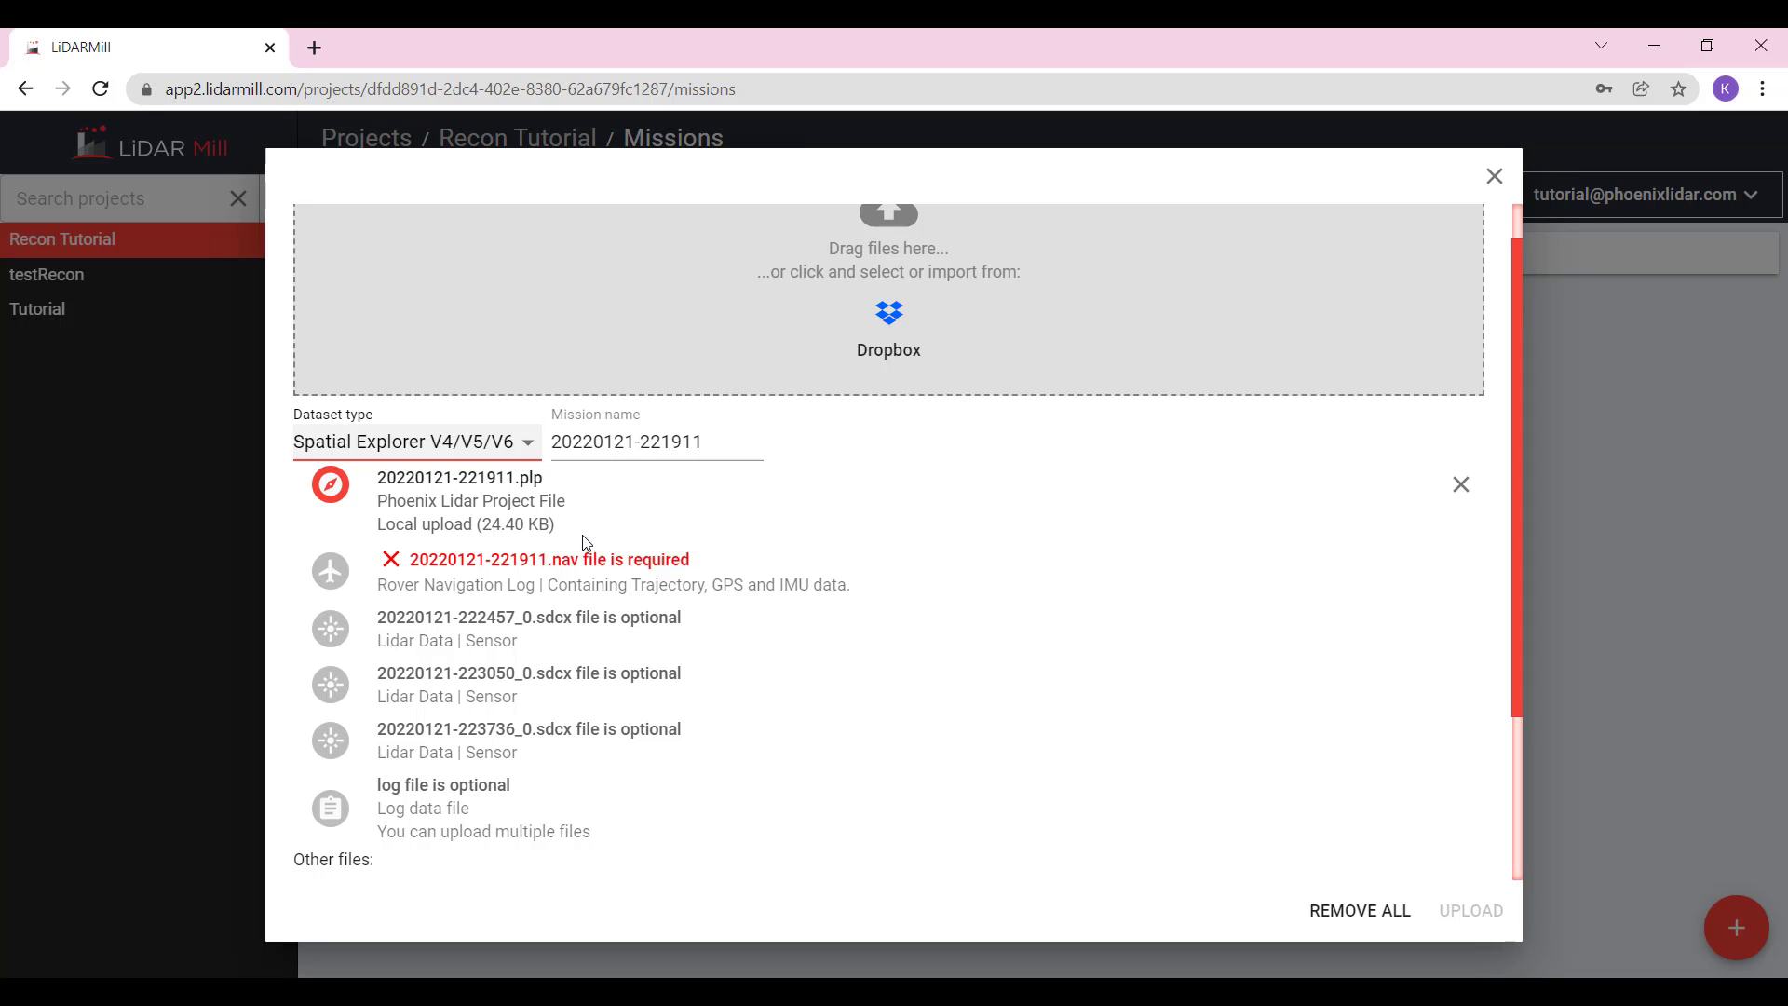
pyautogui.moveTo(556, 554); pyautogui.dragTo(685, 557)
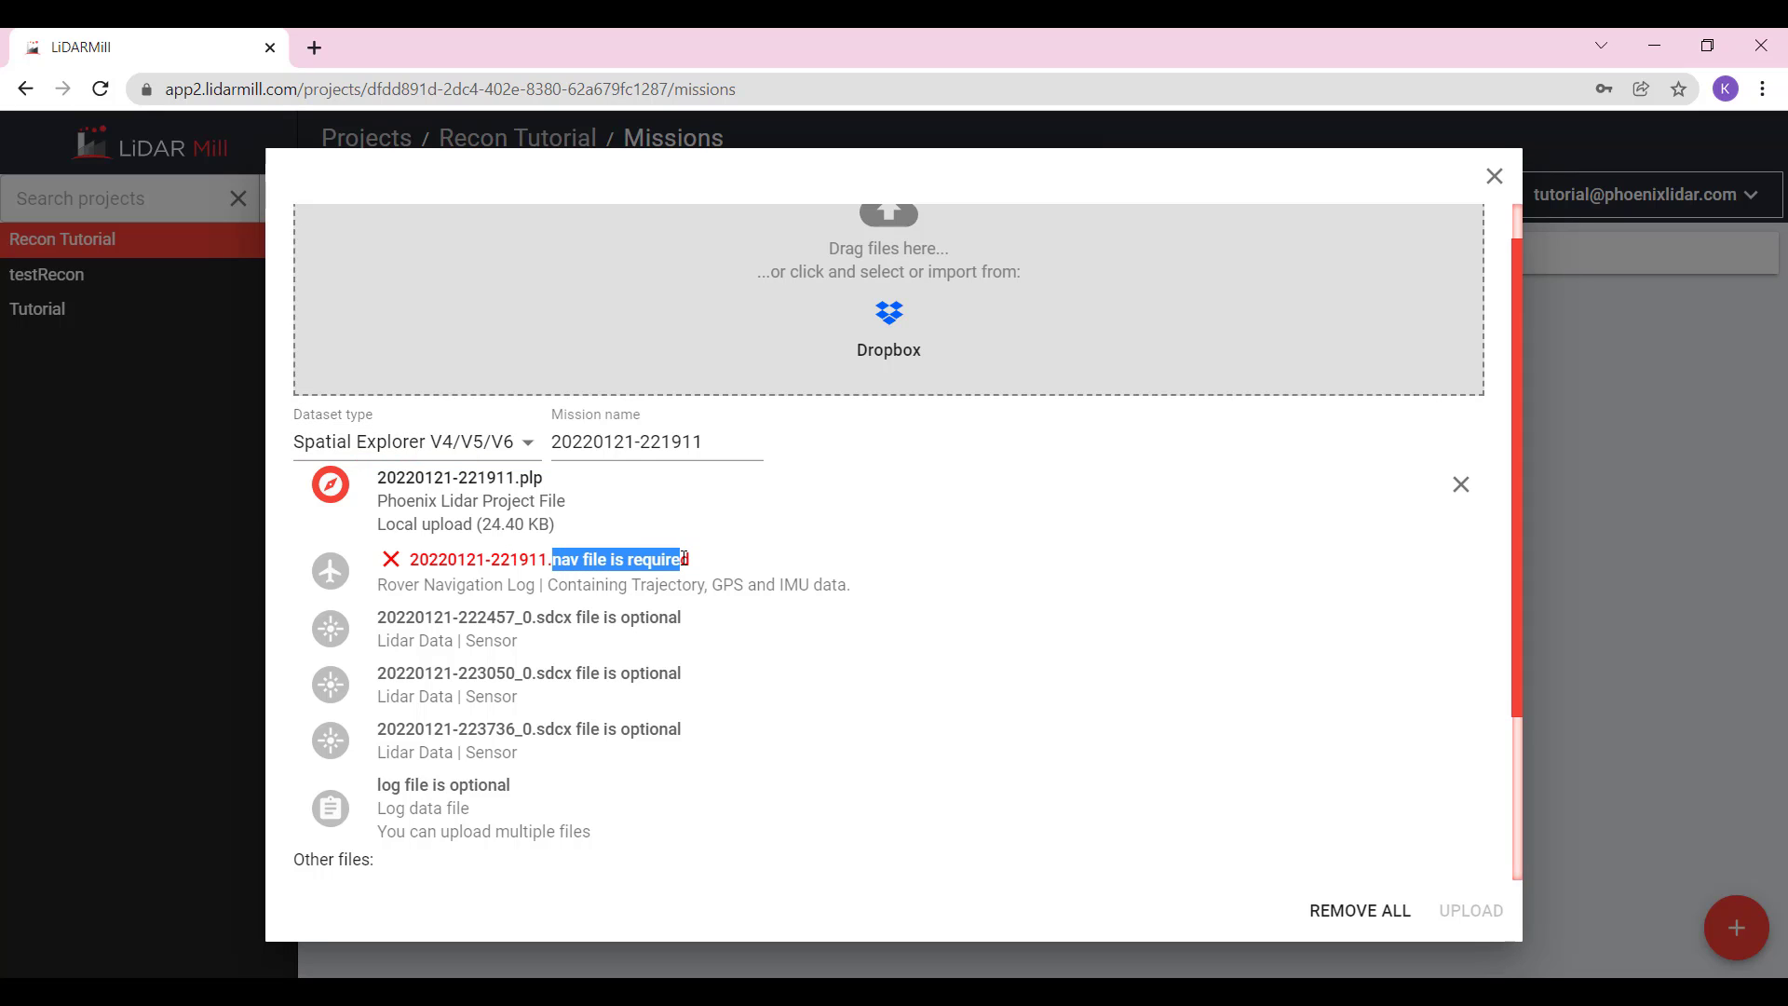
pyautogui.moveTo(537, 618); pyautogui.dragTo(575, 617)
pyautogui.scroll(-3, 573, 620)
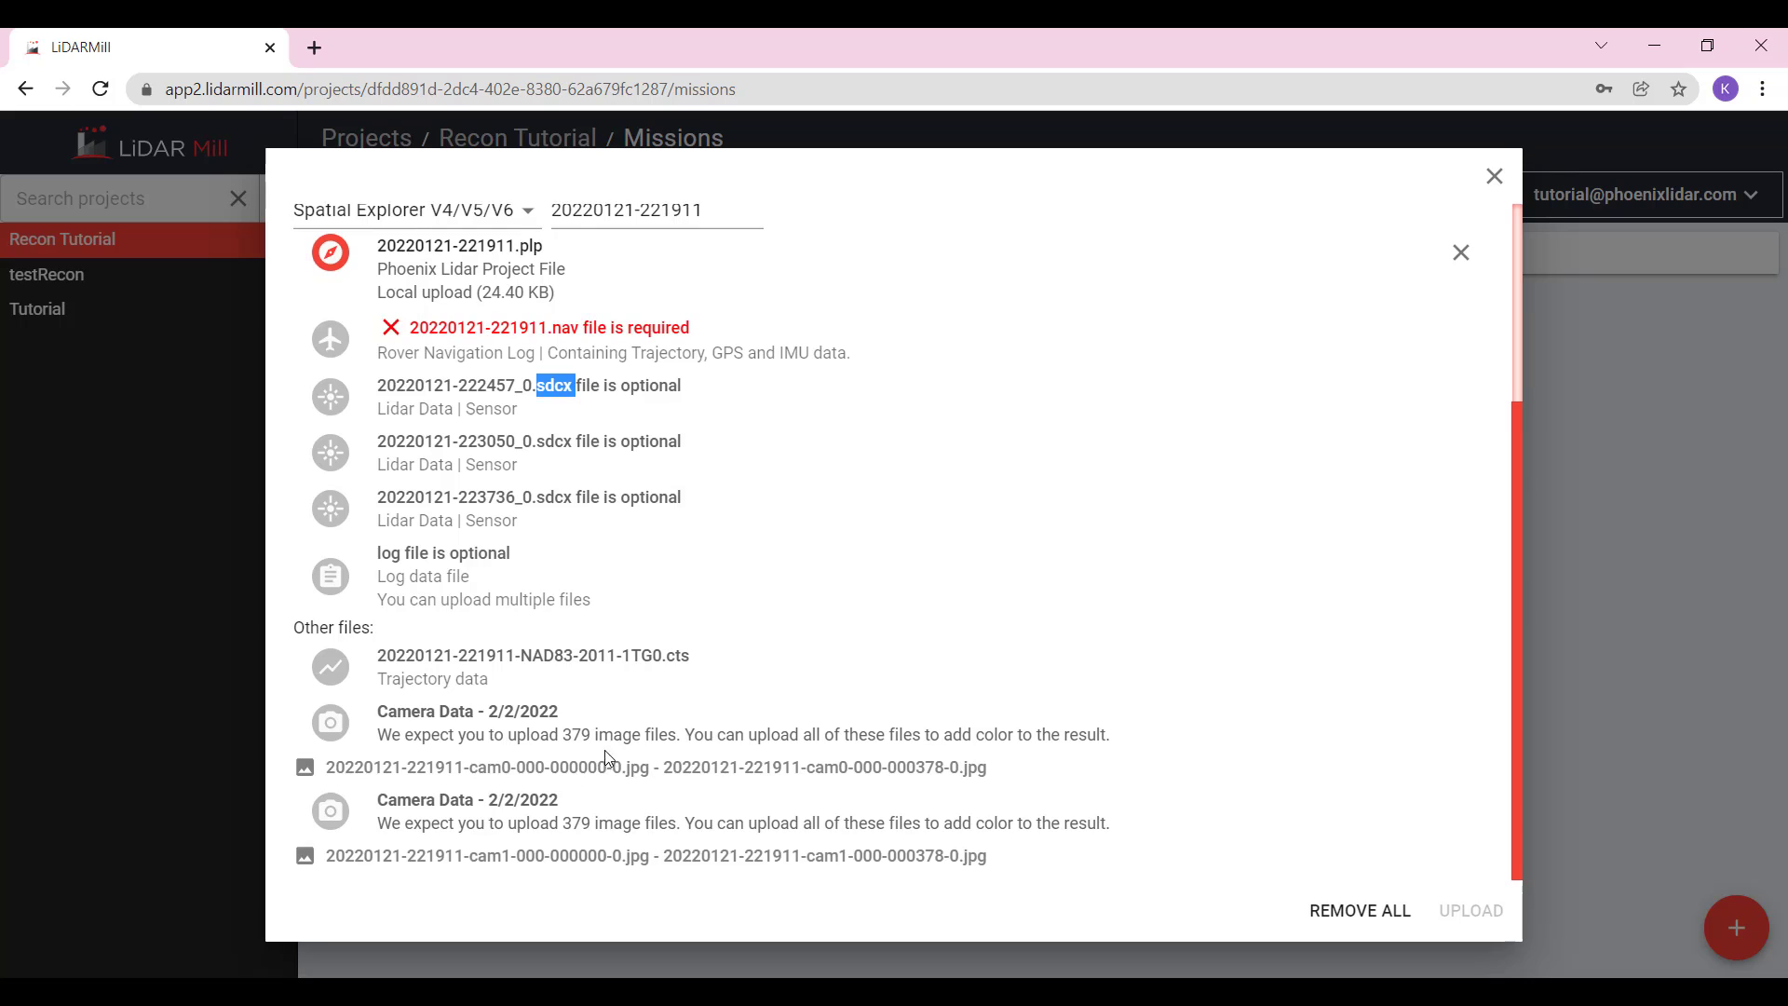
# Change the mission upload's dataset type from Spatial Explorer to RECON
pyautogui.scroll(3, 550, 531)
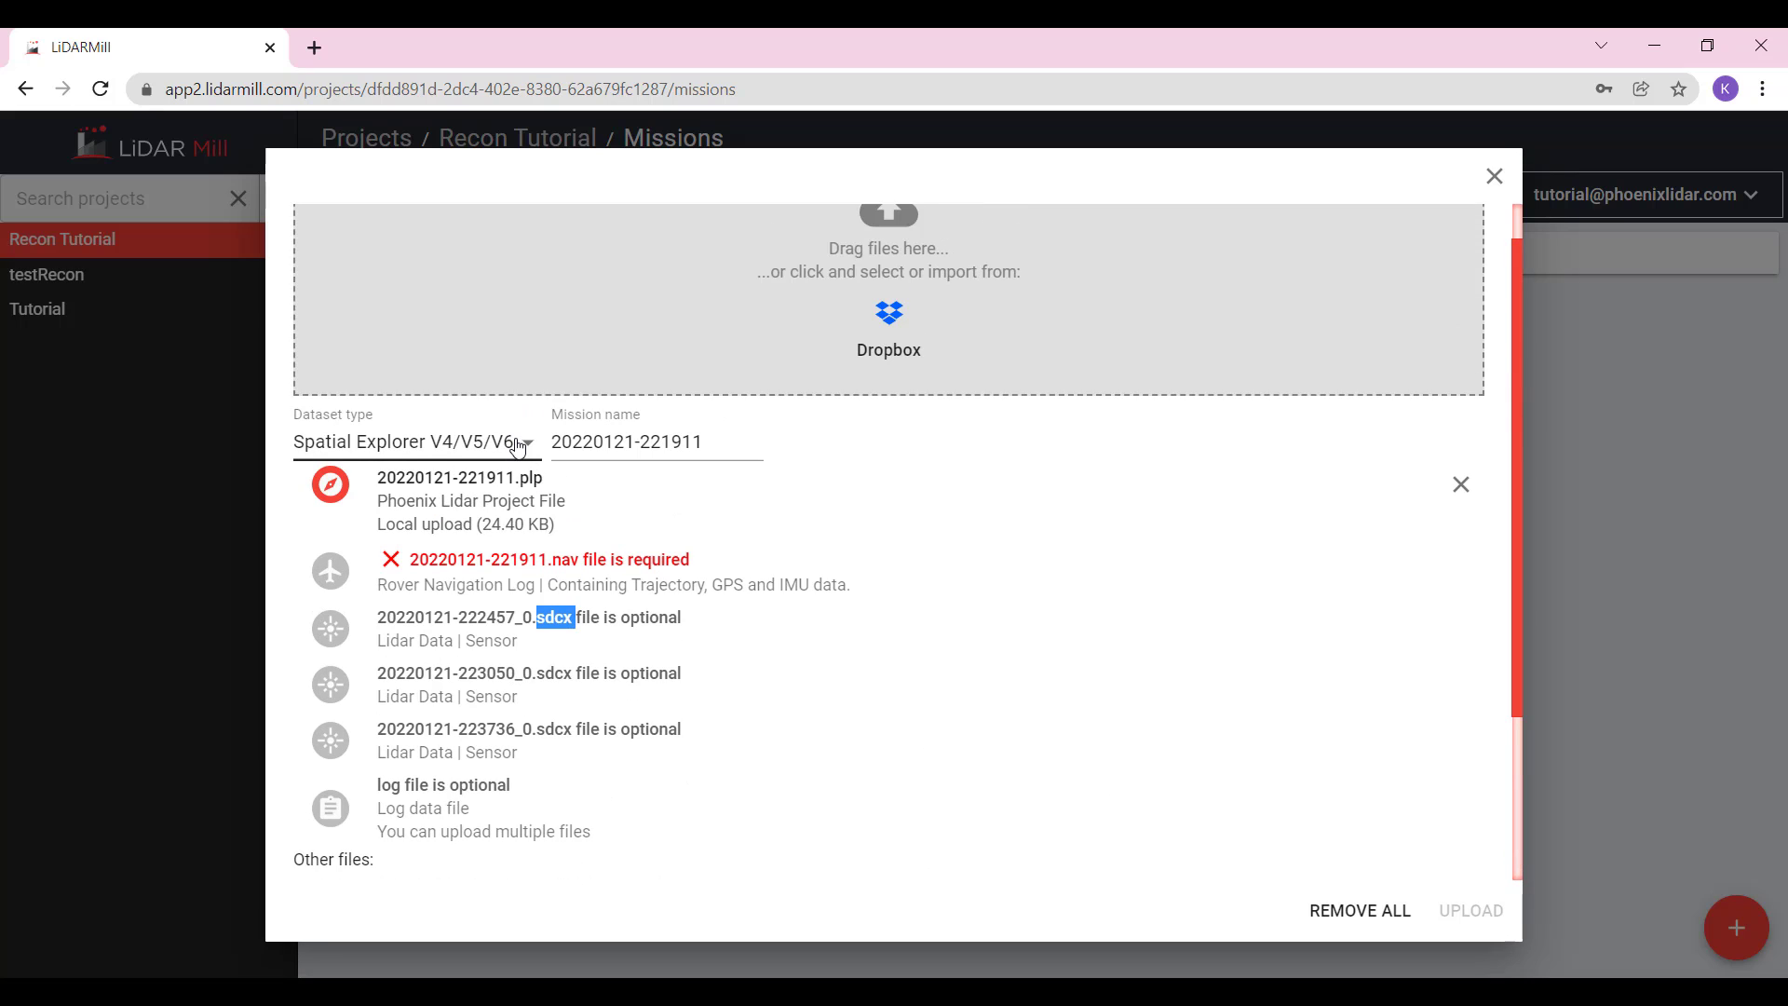
pyautogui.moveTo(552, 559); pyautogui.dragTo(573, 566)
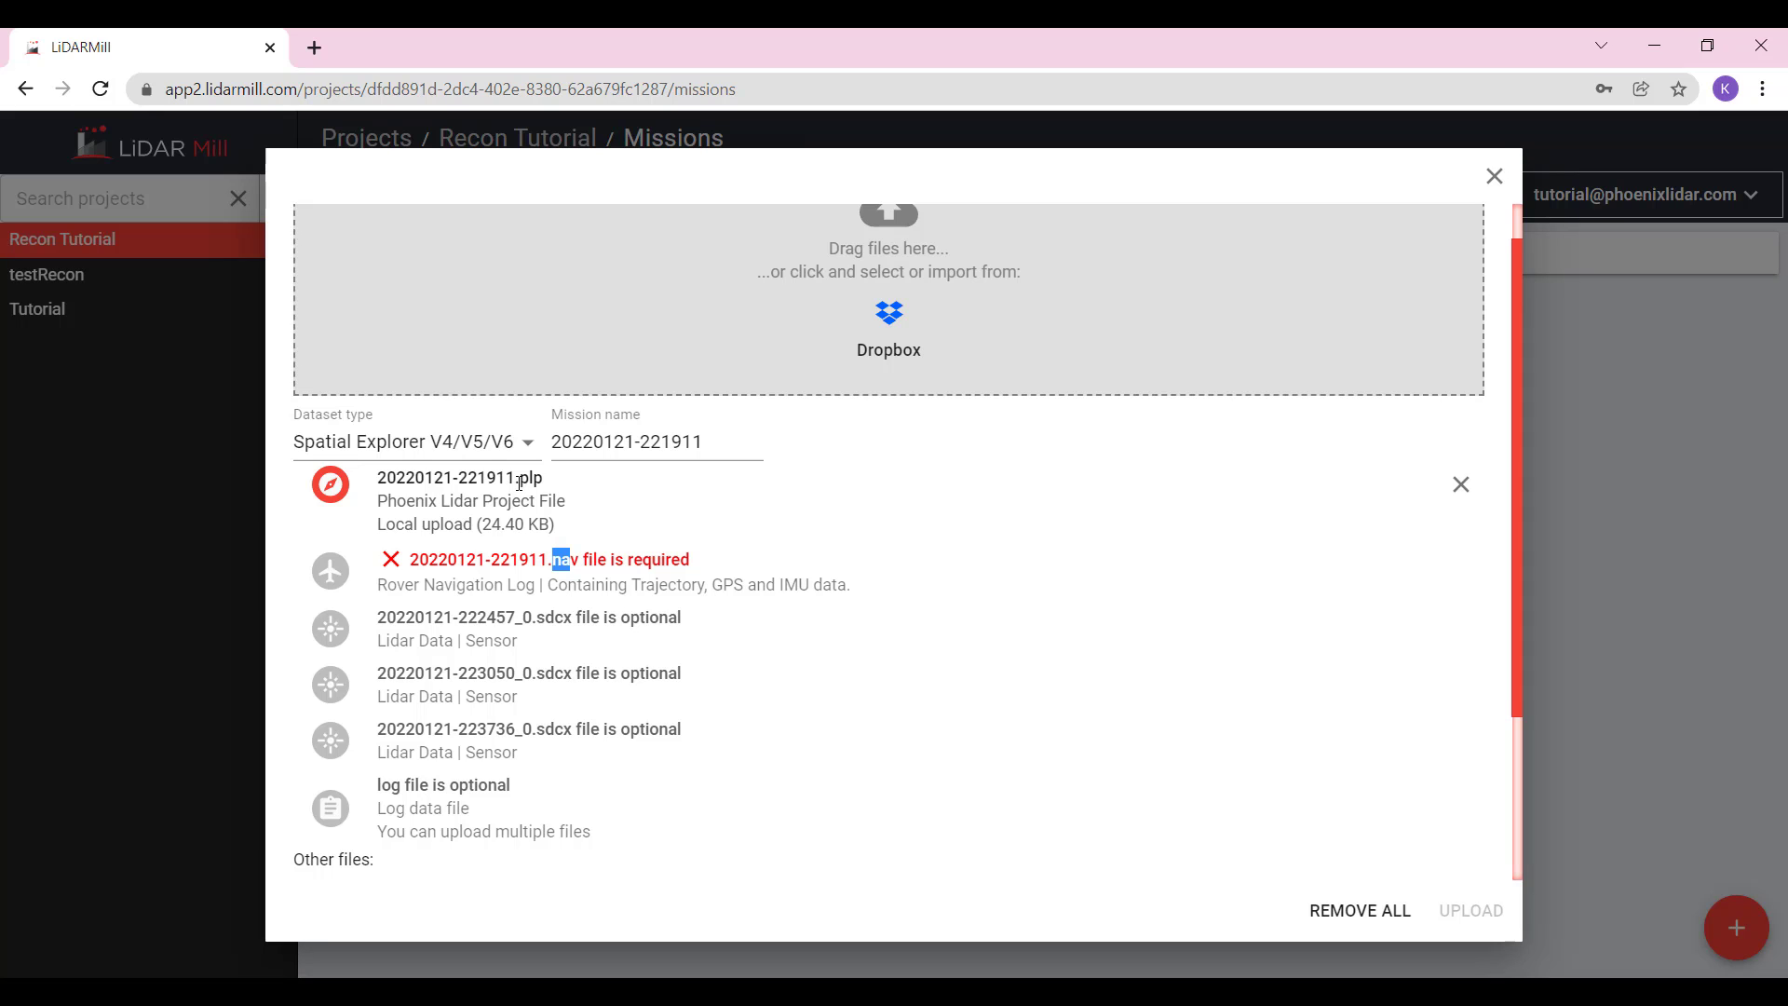
pyautogui.moveTo(516, 479); pyautogui.dragTo(536, 479)
pyautogui.click(529, 447)
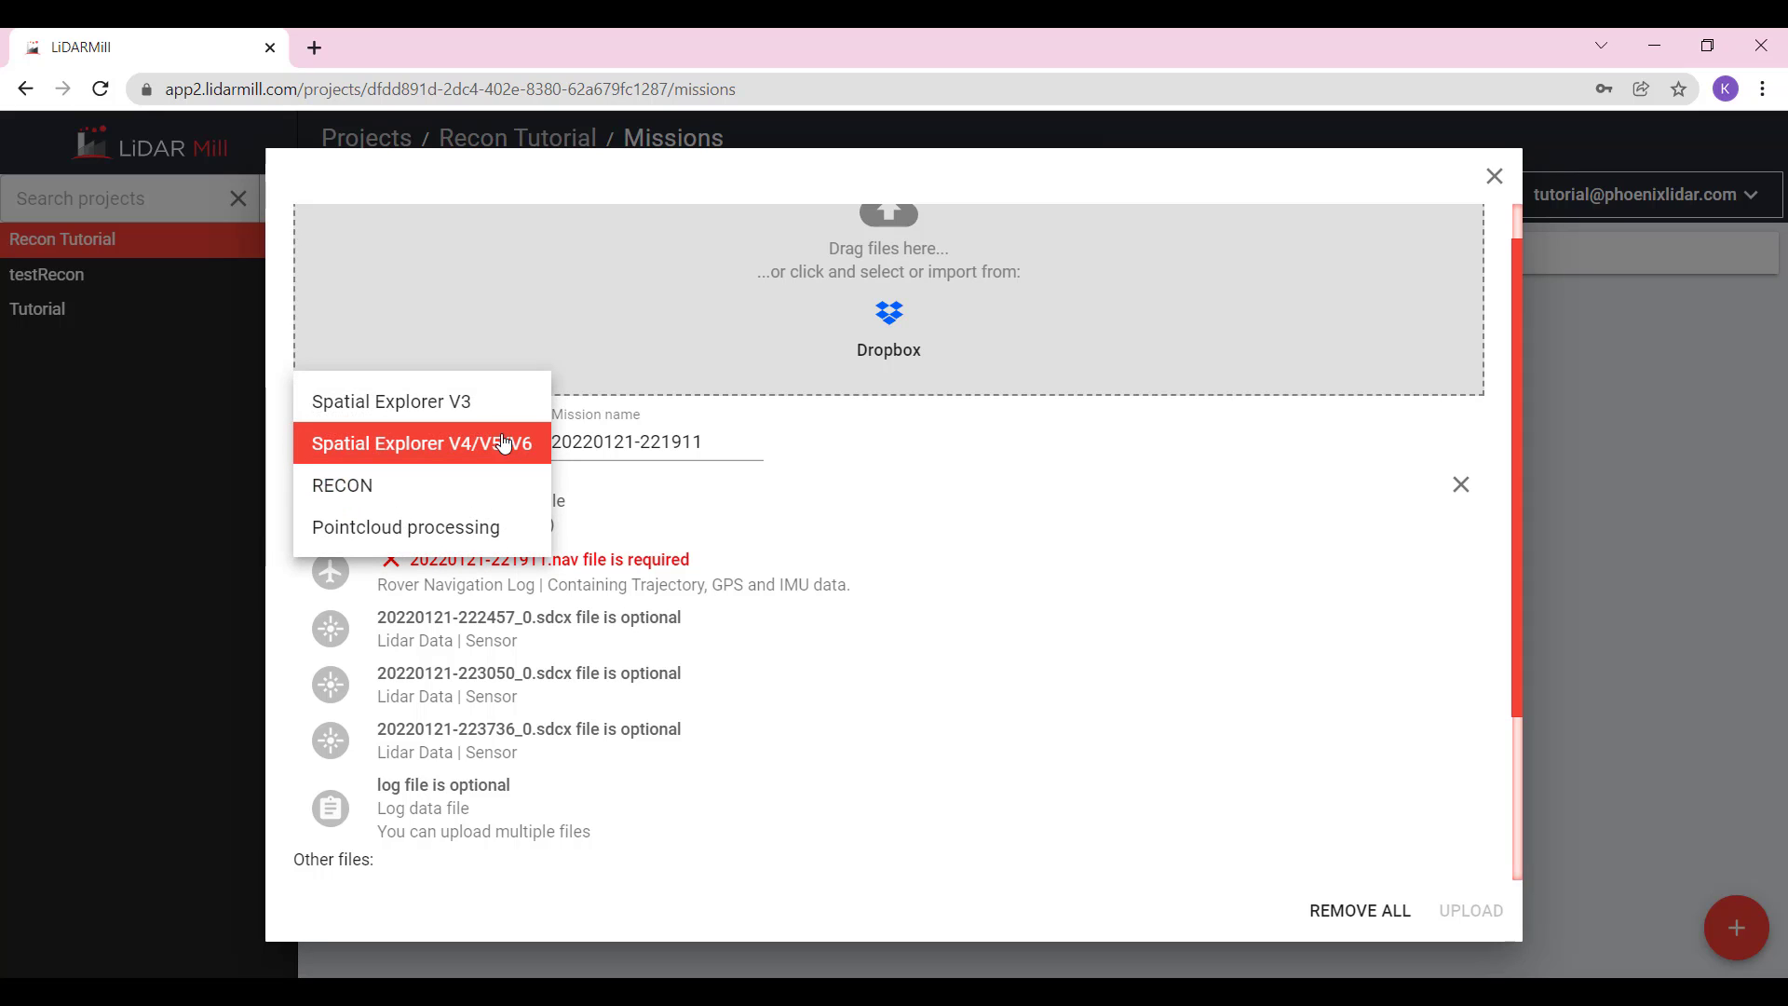
pyautogui.click(361, 486)
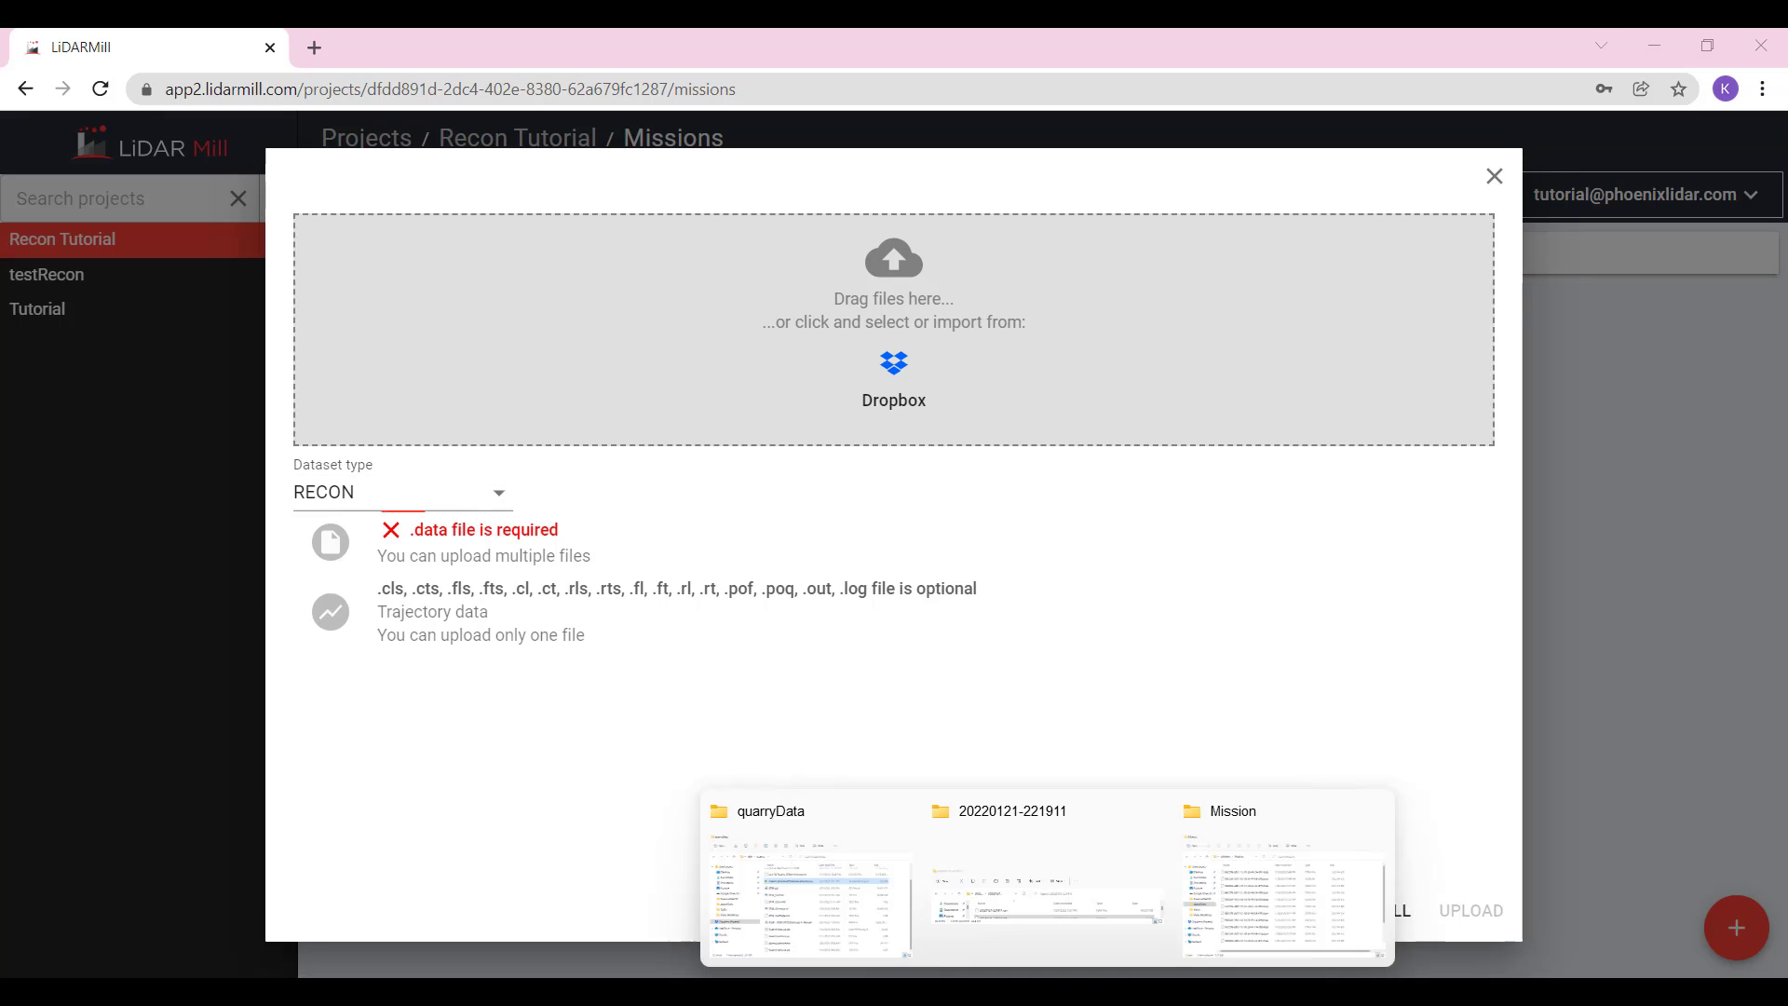
pyautogui.click(1283, 875)
pyautogui.click(911, 916)
pyautogui.hotkey('ctrl', 'a')
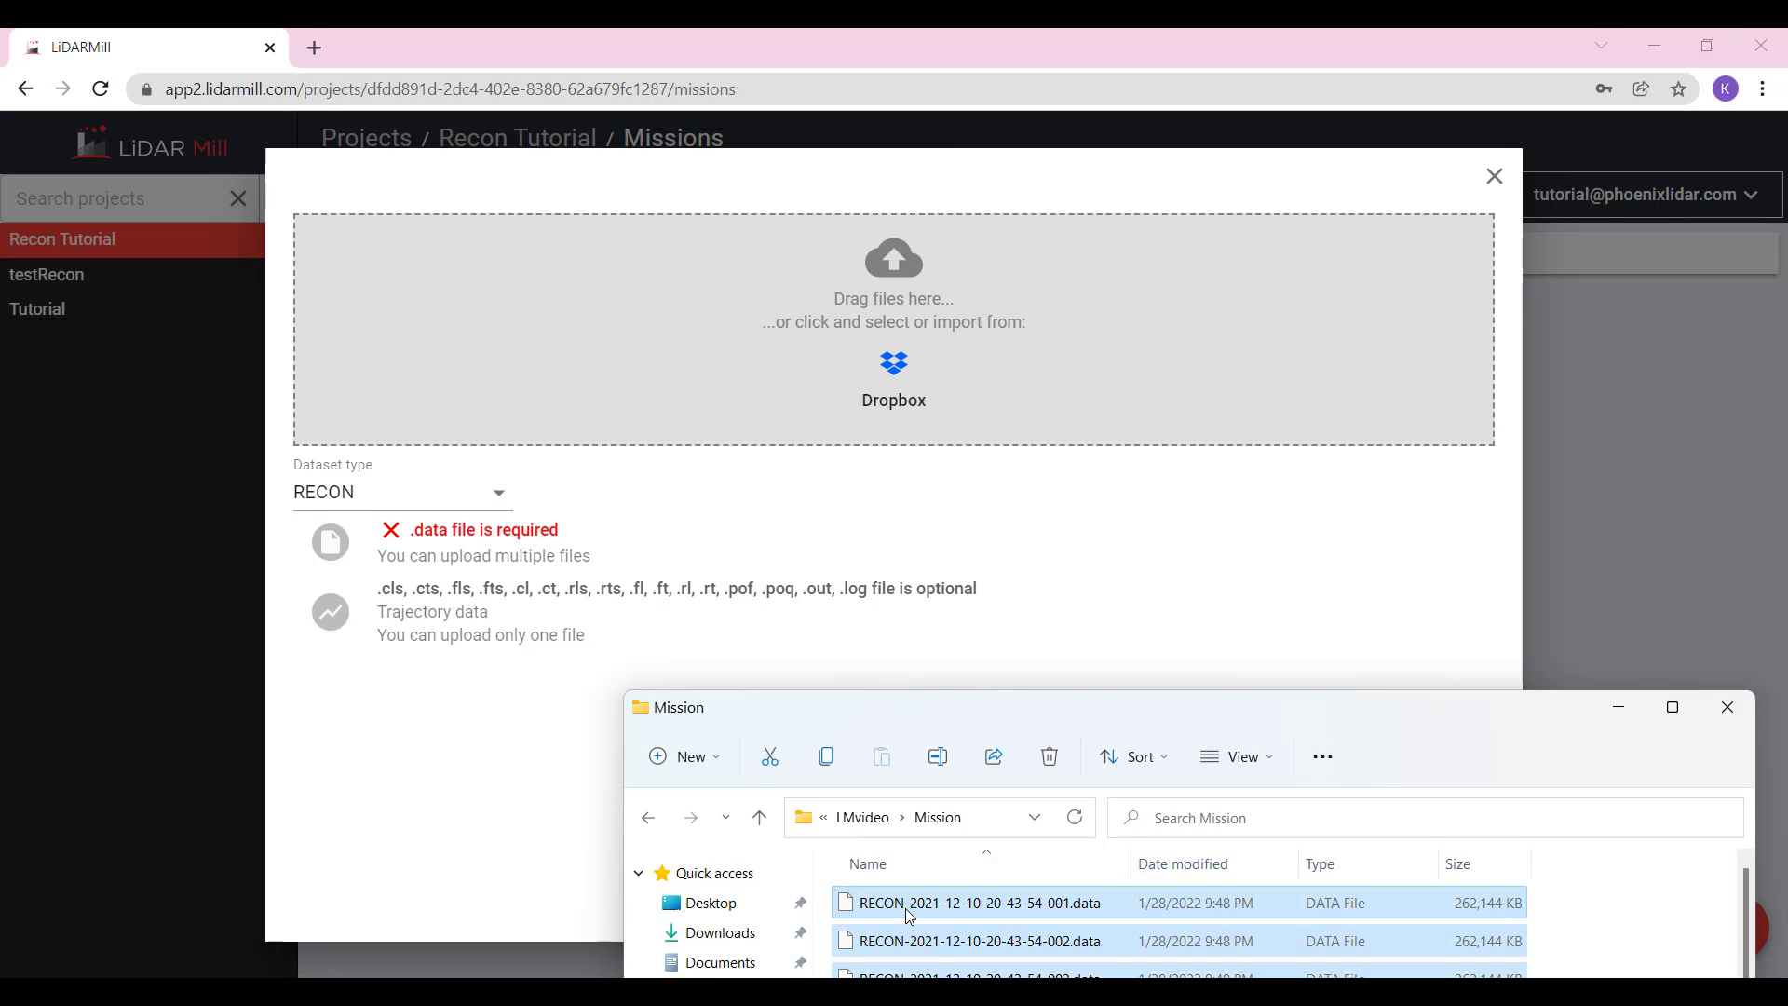
pyautogui.moveTo(910, 916); pyautogui.dragTo(732, 376)
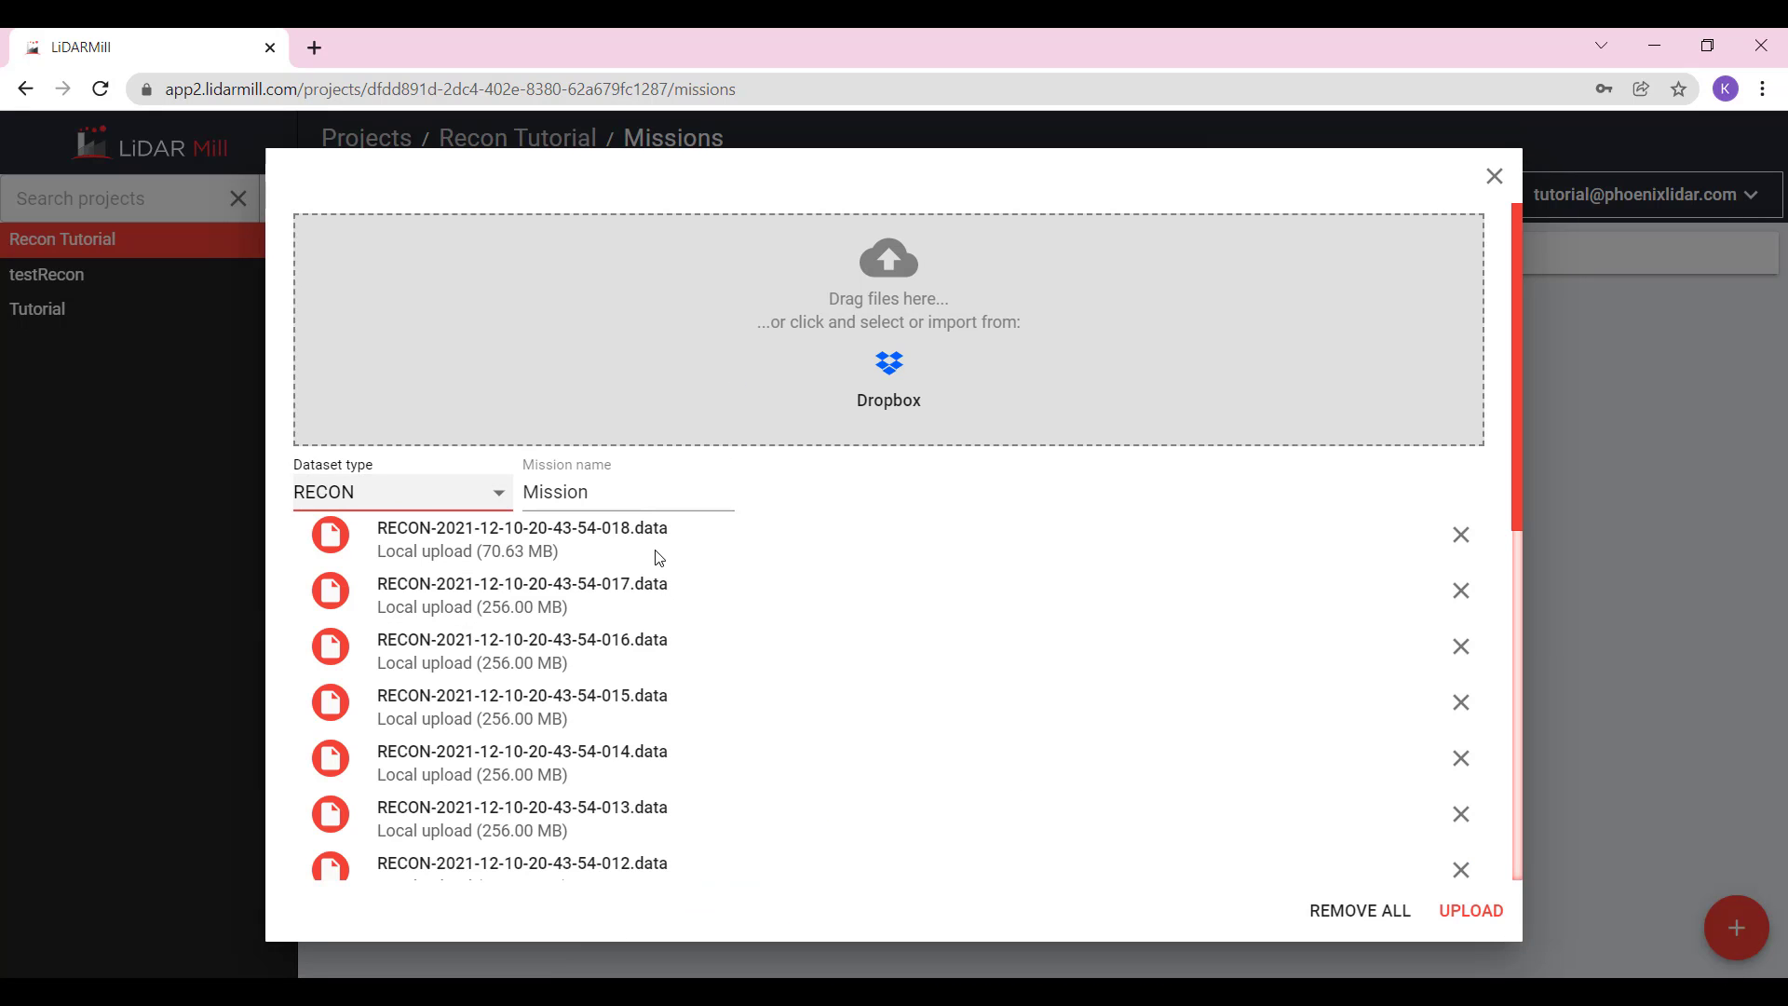
pyautogui.click(1457, 911)
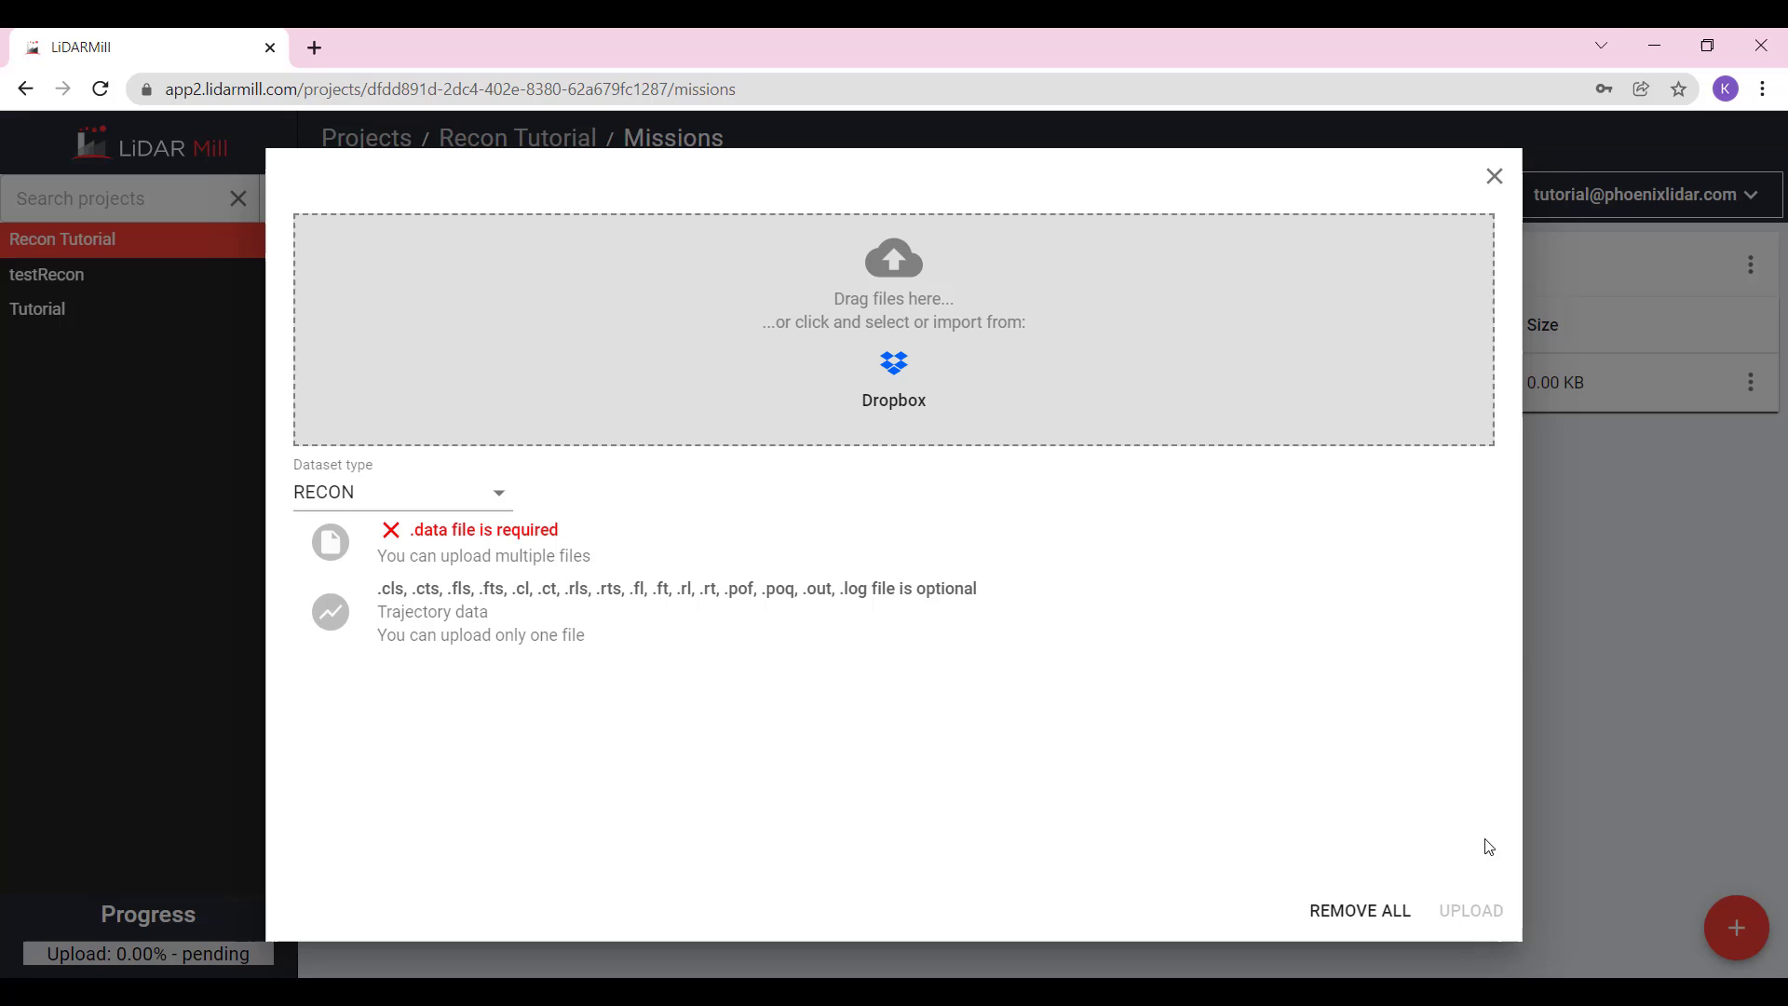
pyautogui.click(1495, 176)
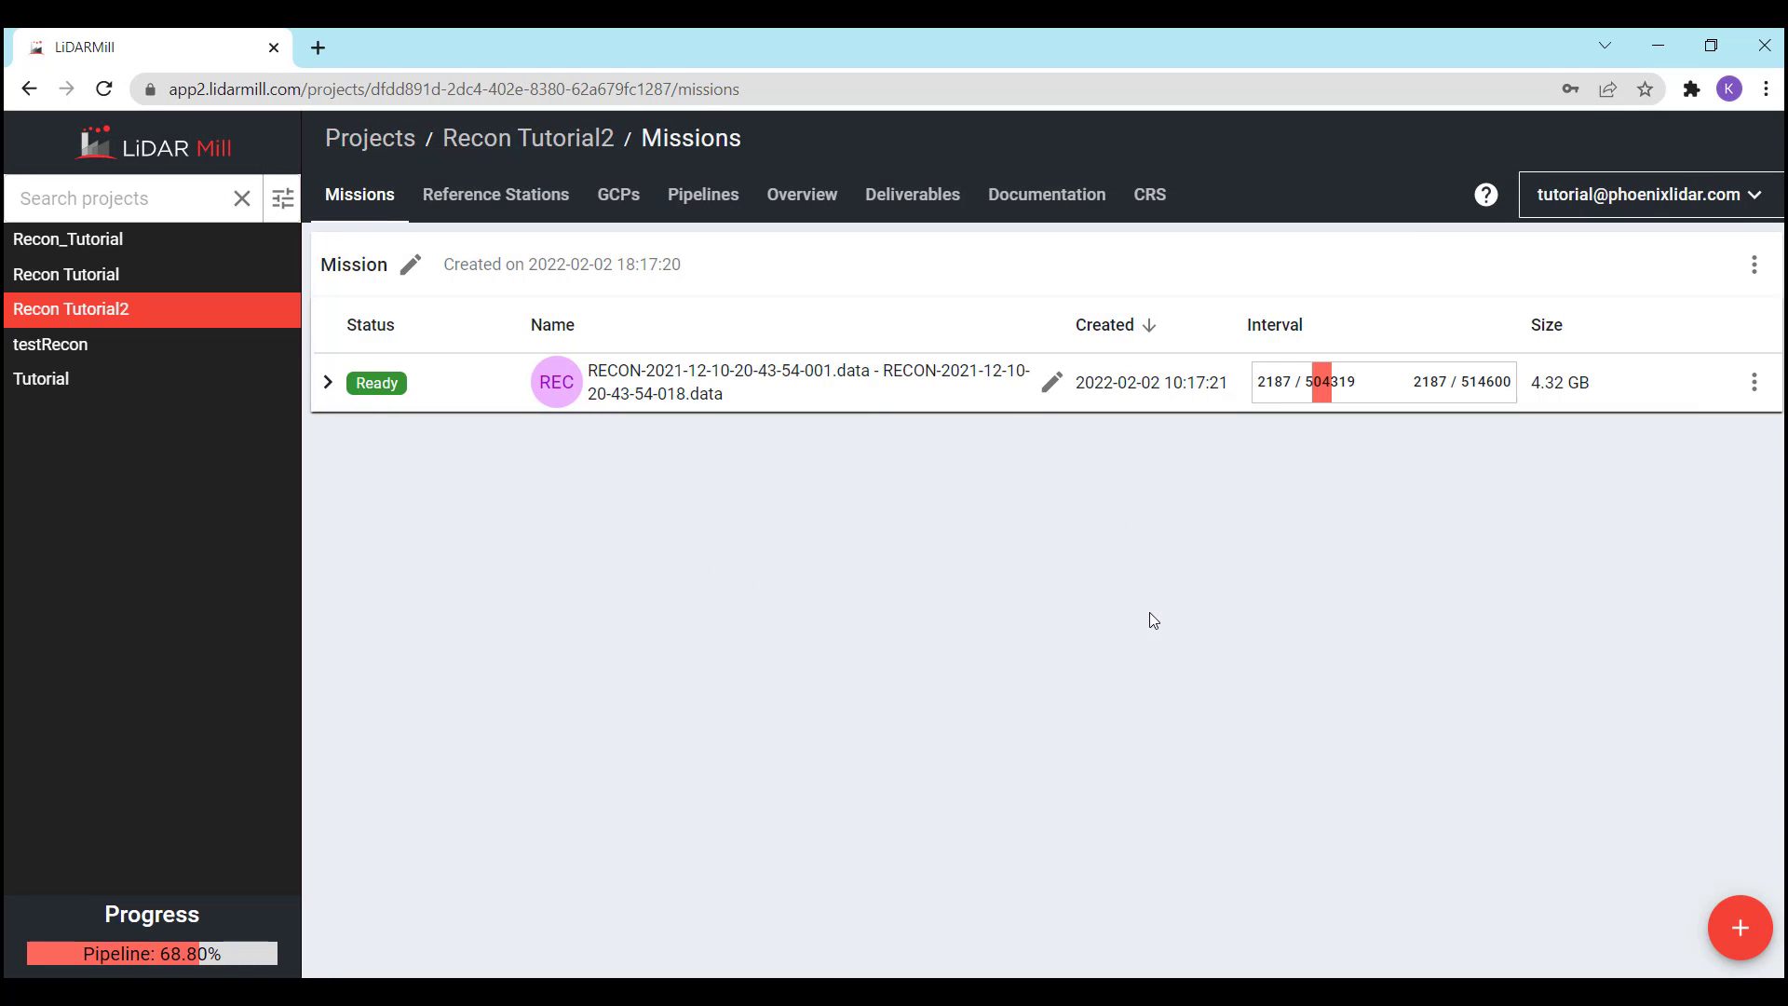
# Rename the uploaded RECON mission in the Recon Tutorial2 project as Mission1
pyautogui.click(1725, 915)
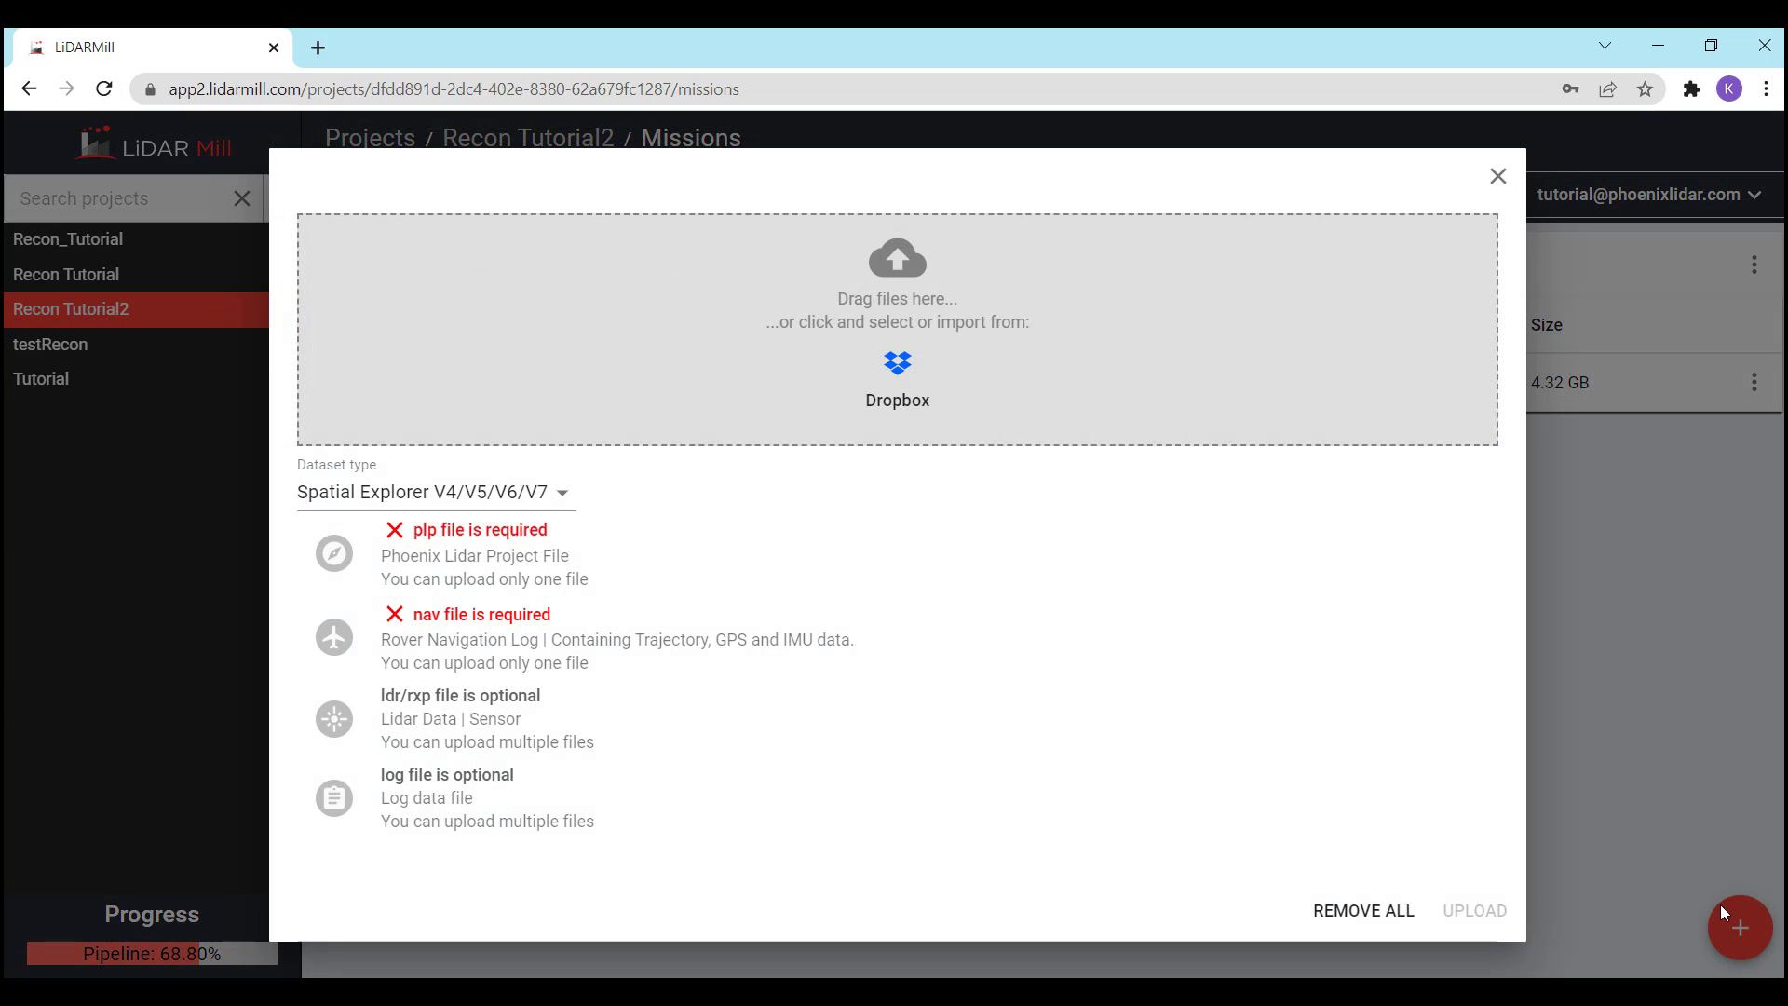
pyautogui.click(1498, 196)
pyautogui.click(404, 255)
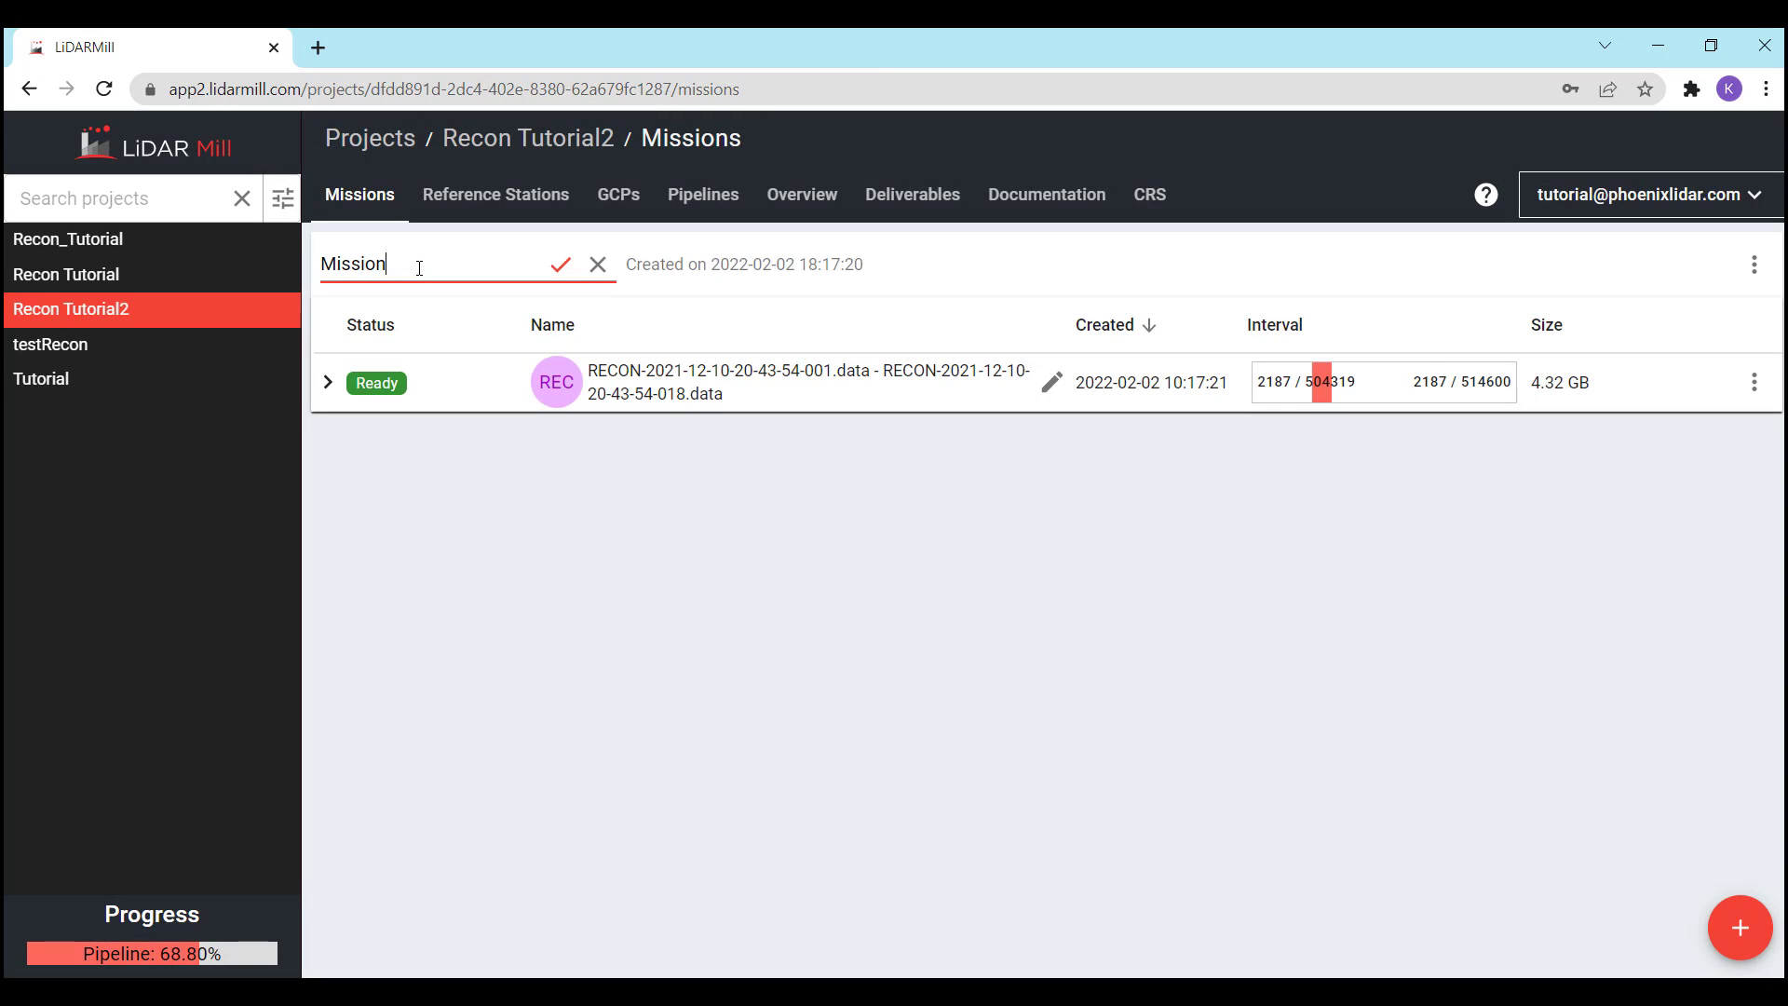
pyautogui.write('1')
pyautogui.click(564, 270)
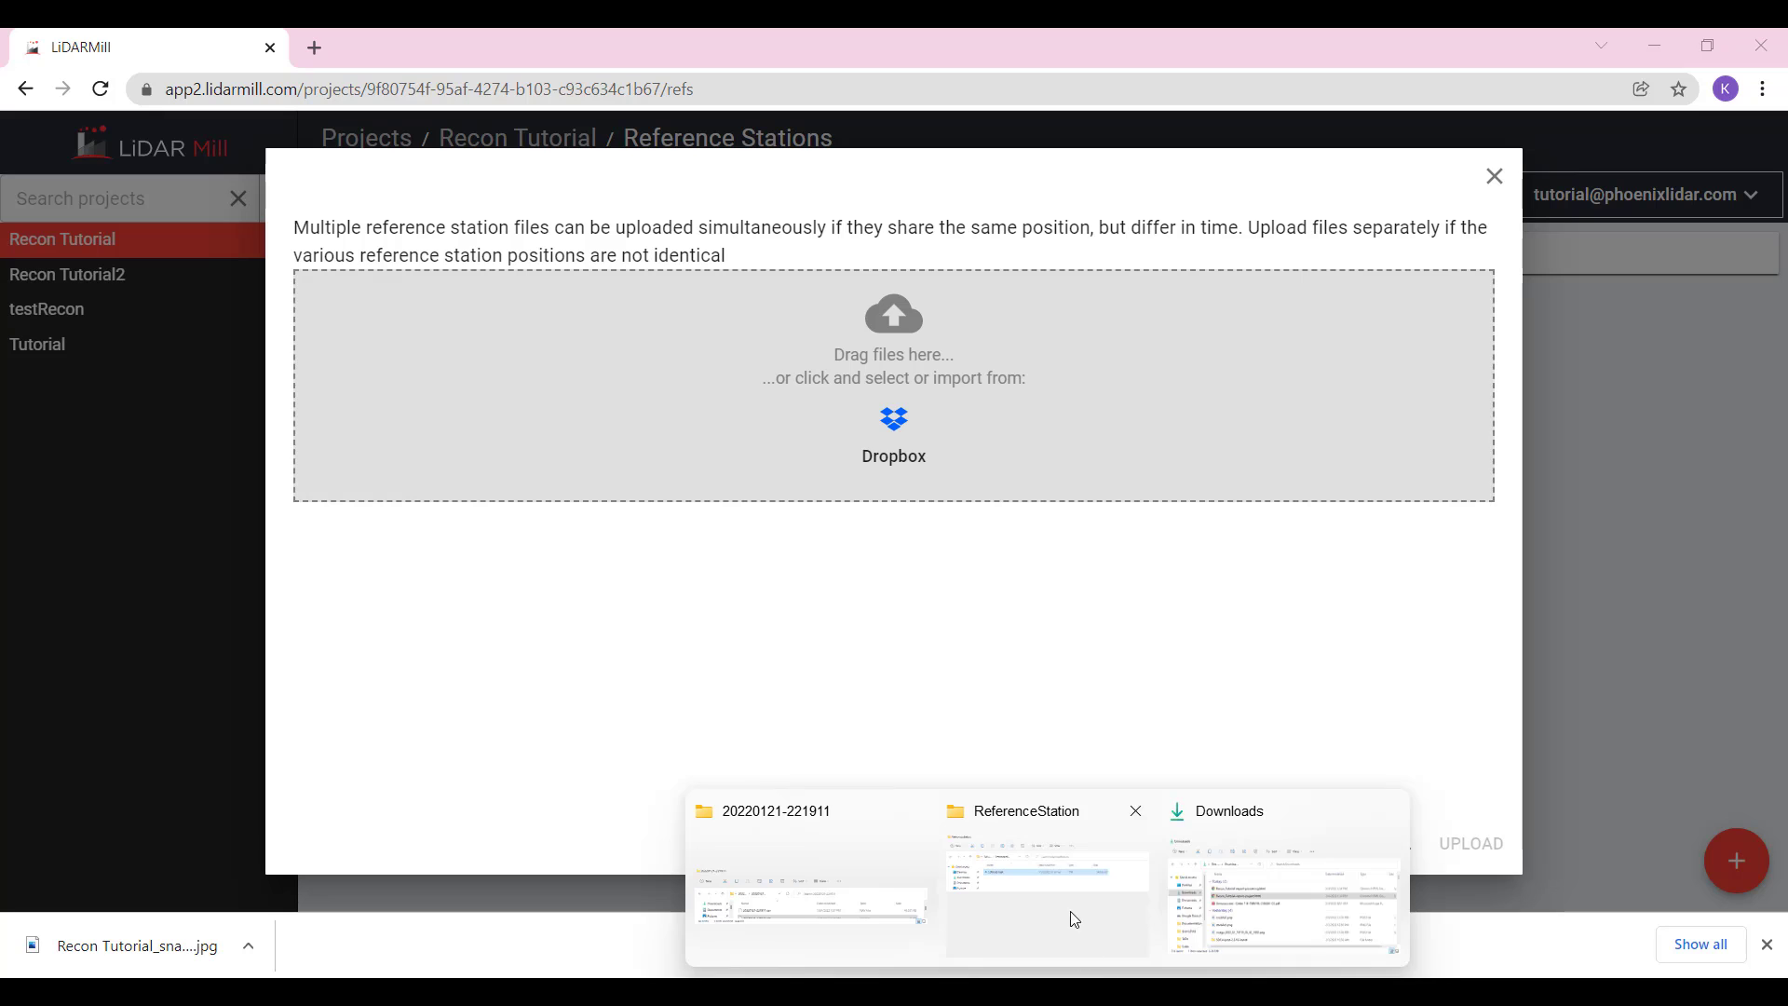
# Add S9003451.dat from the ReferenceStation folder to the reference station upload and set its antenna model to STXS900
pyautogui.click(1071, 911)
pyautogui.moveTo(1013, 925); pyautogui.dragTo(787, 430)
pyautogui.click(447, 622)
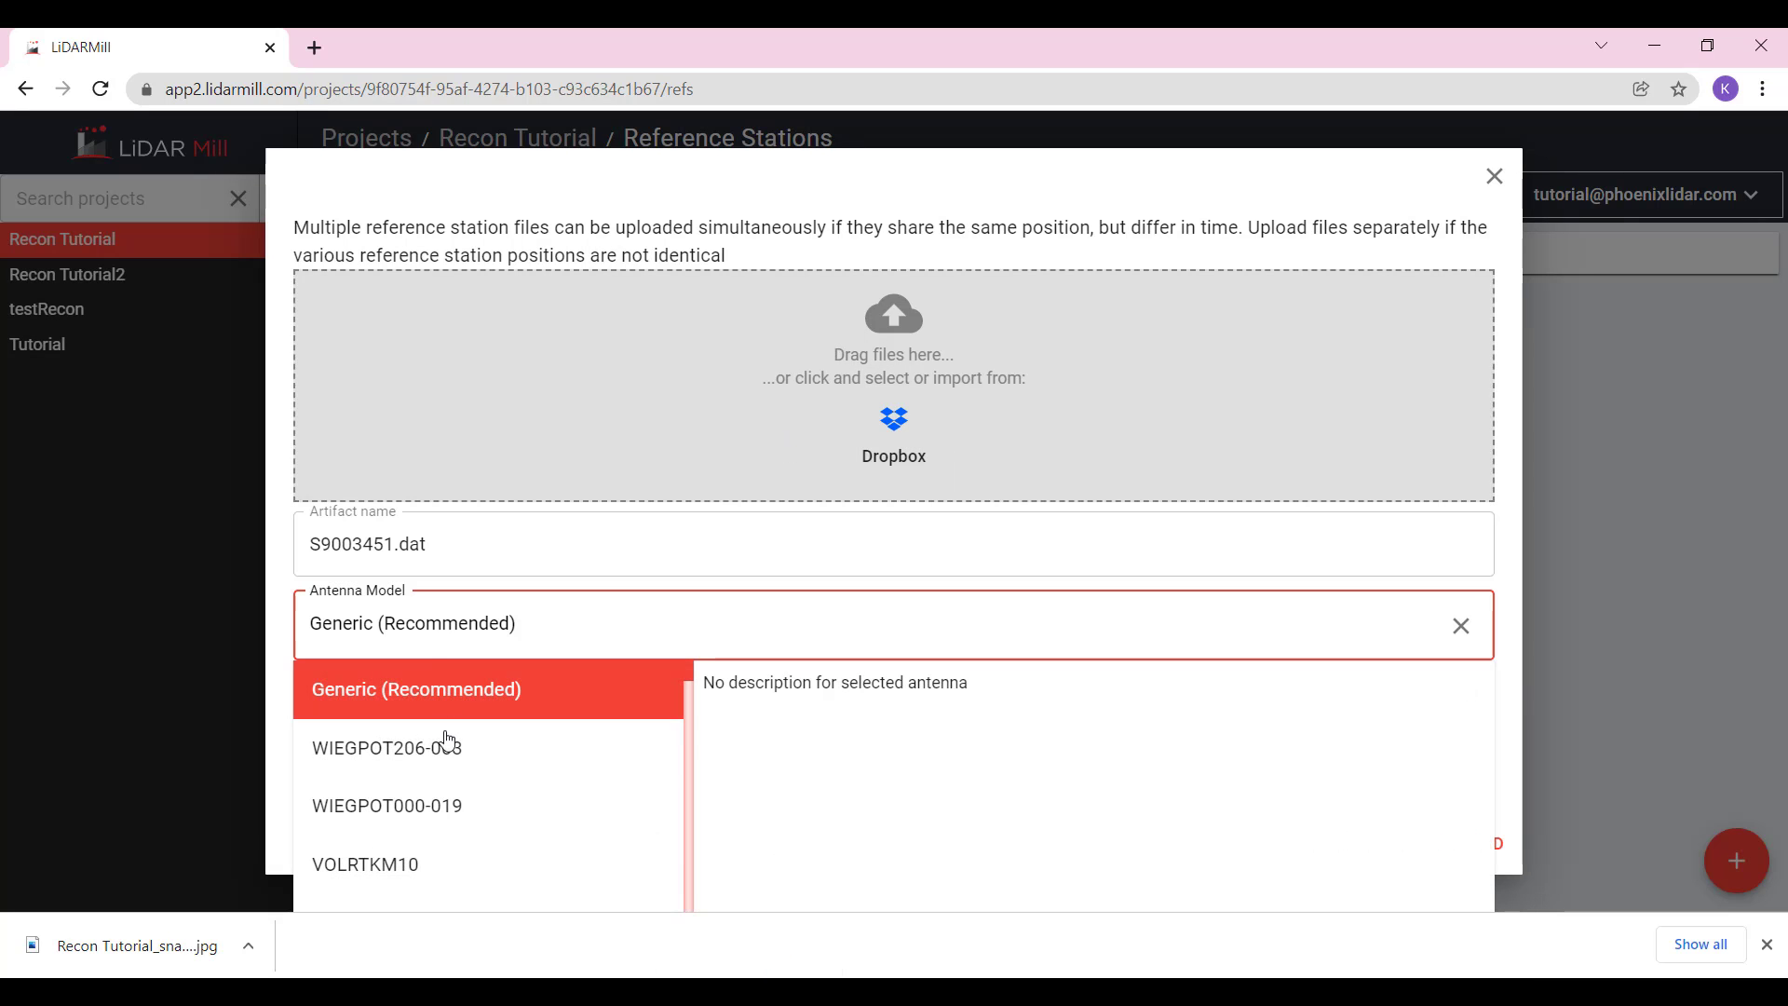
pyautogui.write('s')
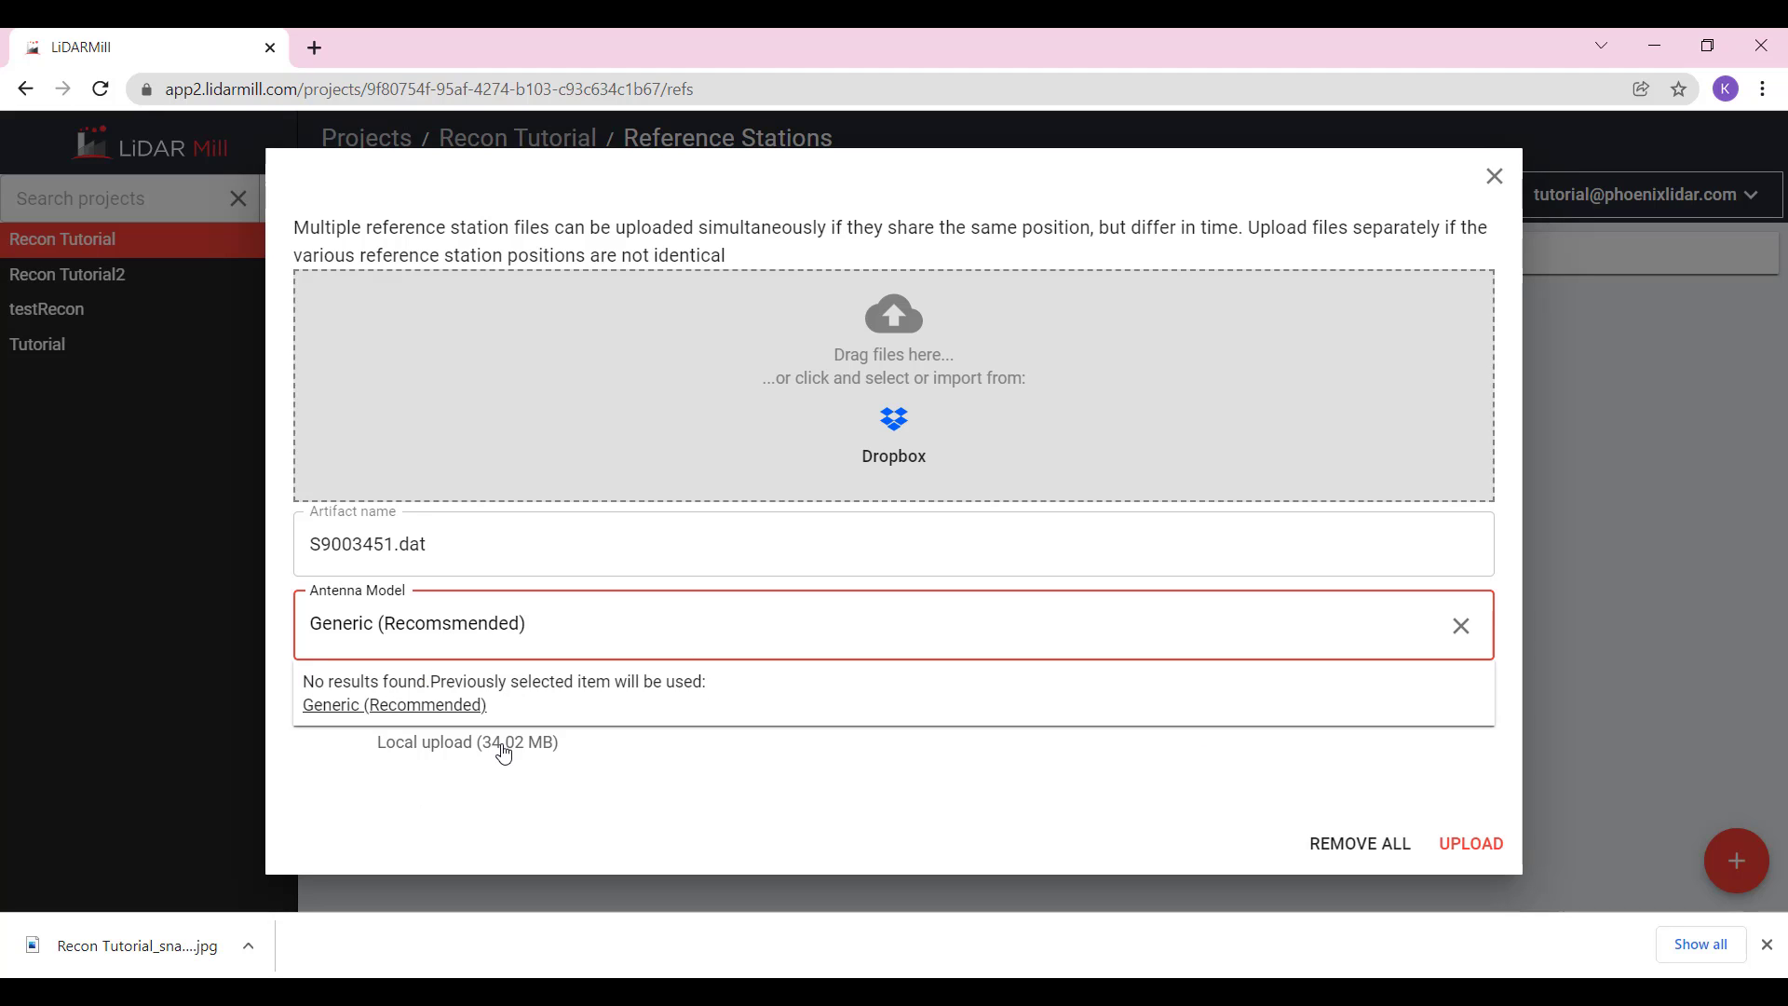
pyautogui.moveTo(526, 623); pyautogui.dragTo(312, 623)
pyautogui.write('st')
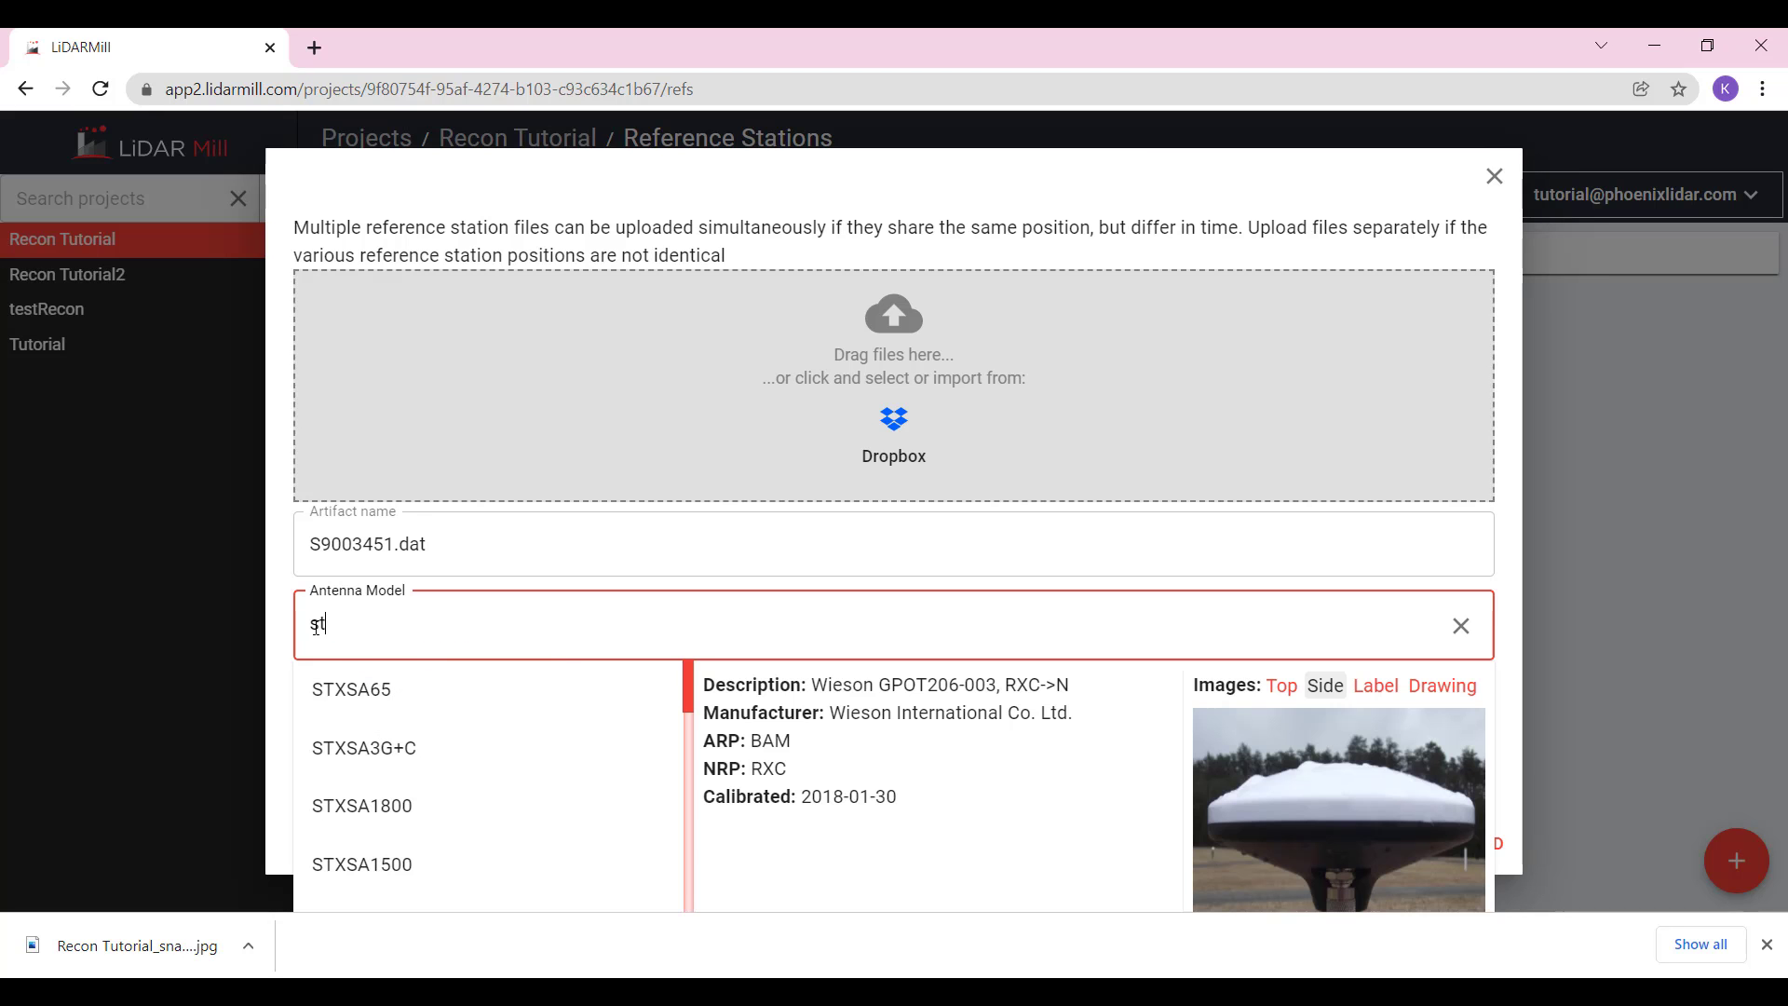
pyautogui.write('xs')
pyautogui.scroll(-5, 478, 718)
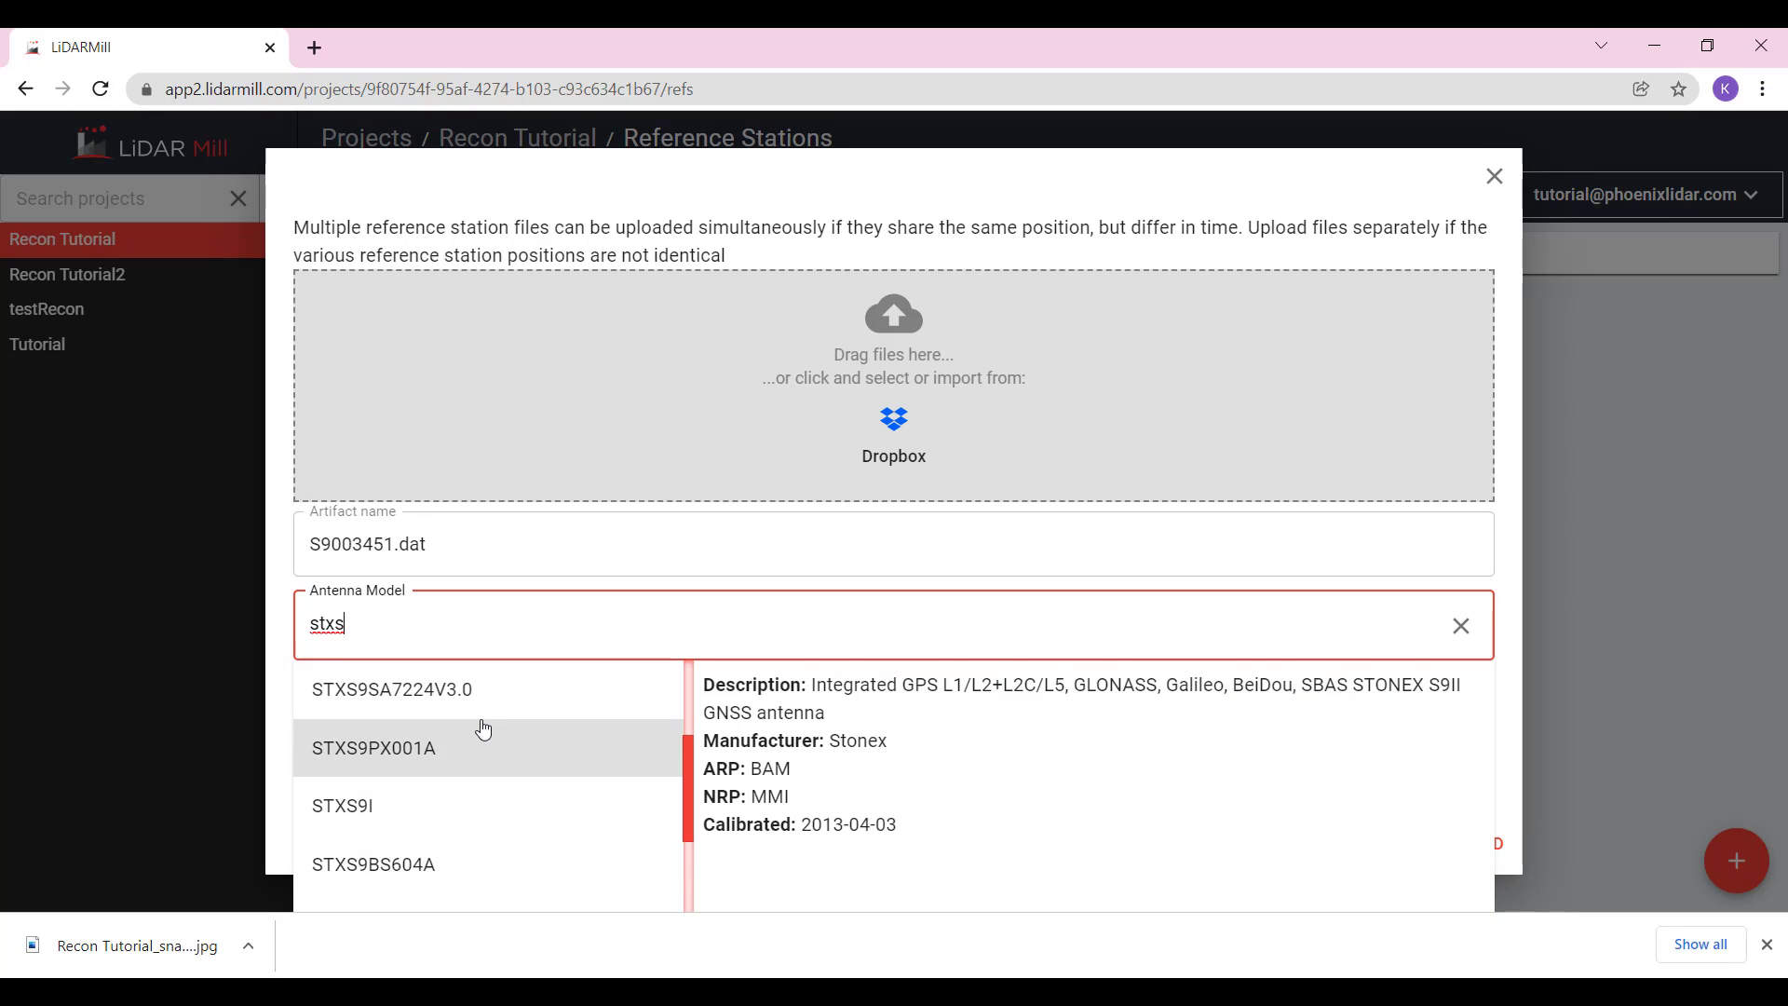
pyautogui.click(395, 807)
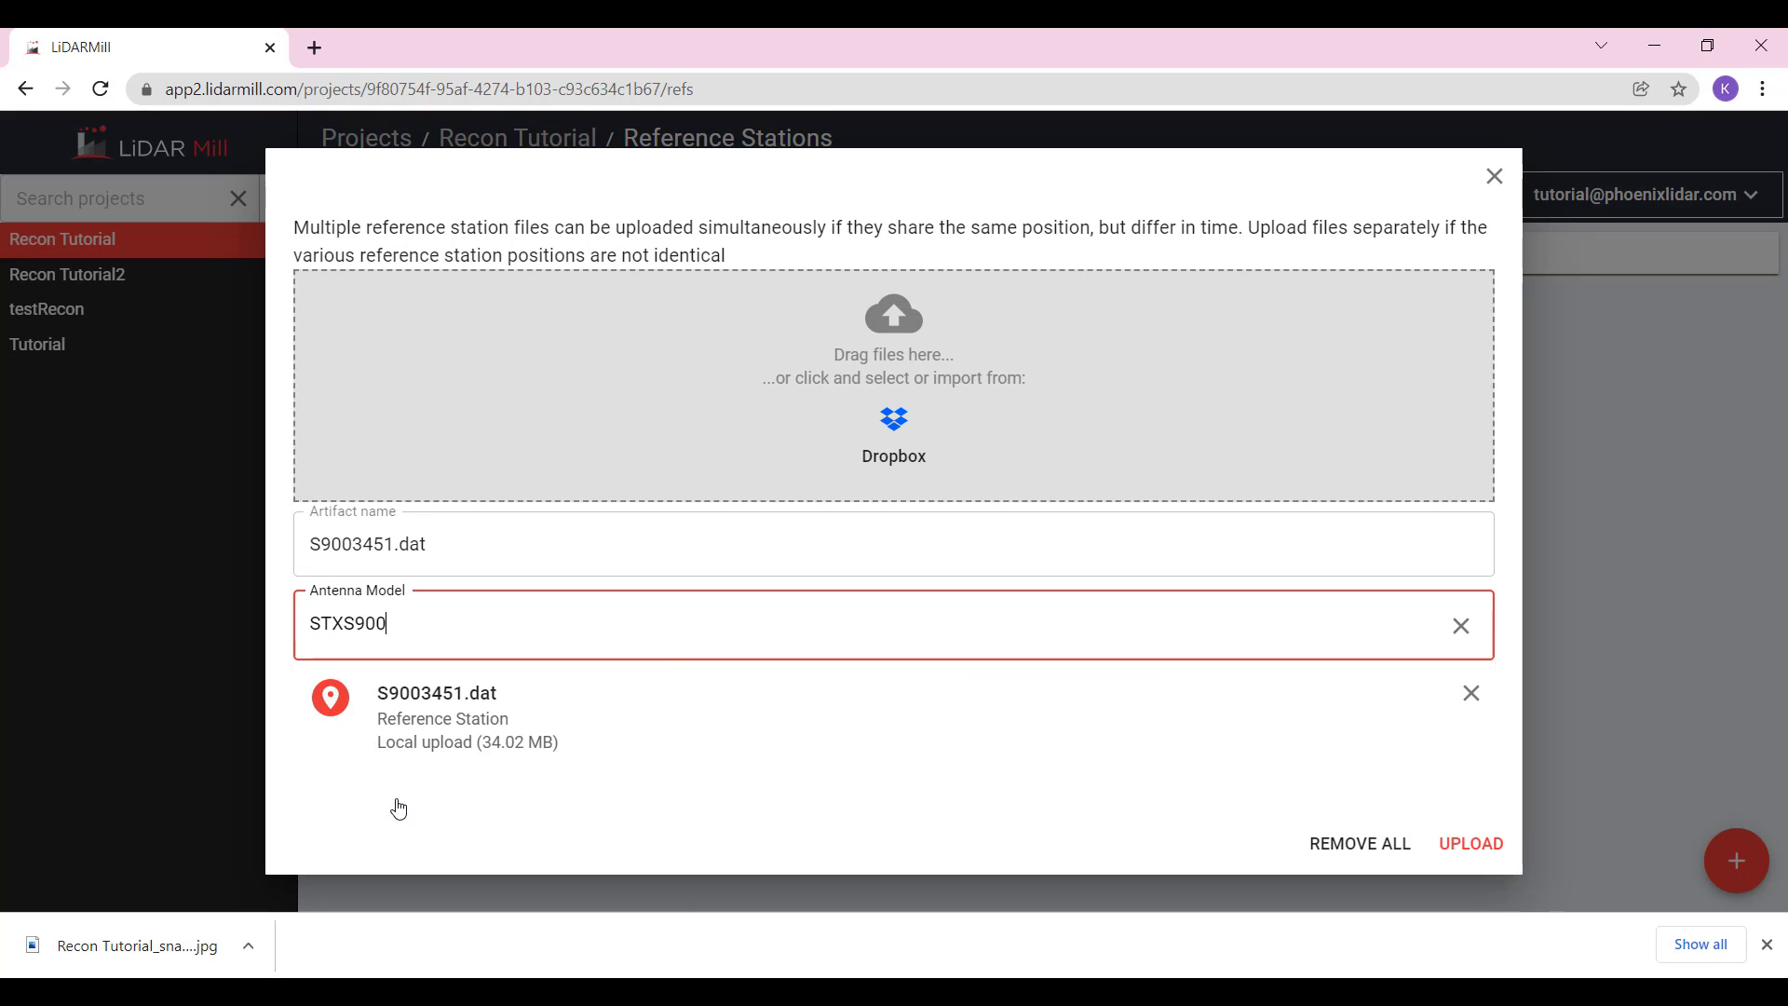
# Check the STXS900 antenna's description and its top, side, label and drawing images
pyautogui.click(419, 633)
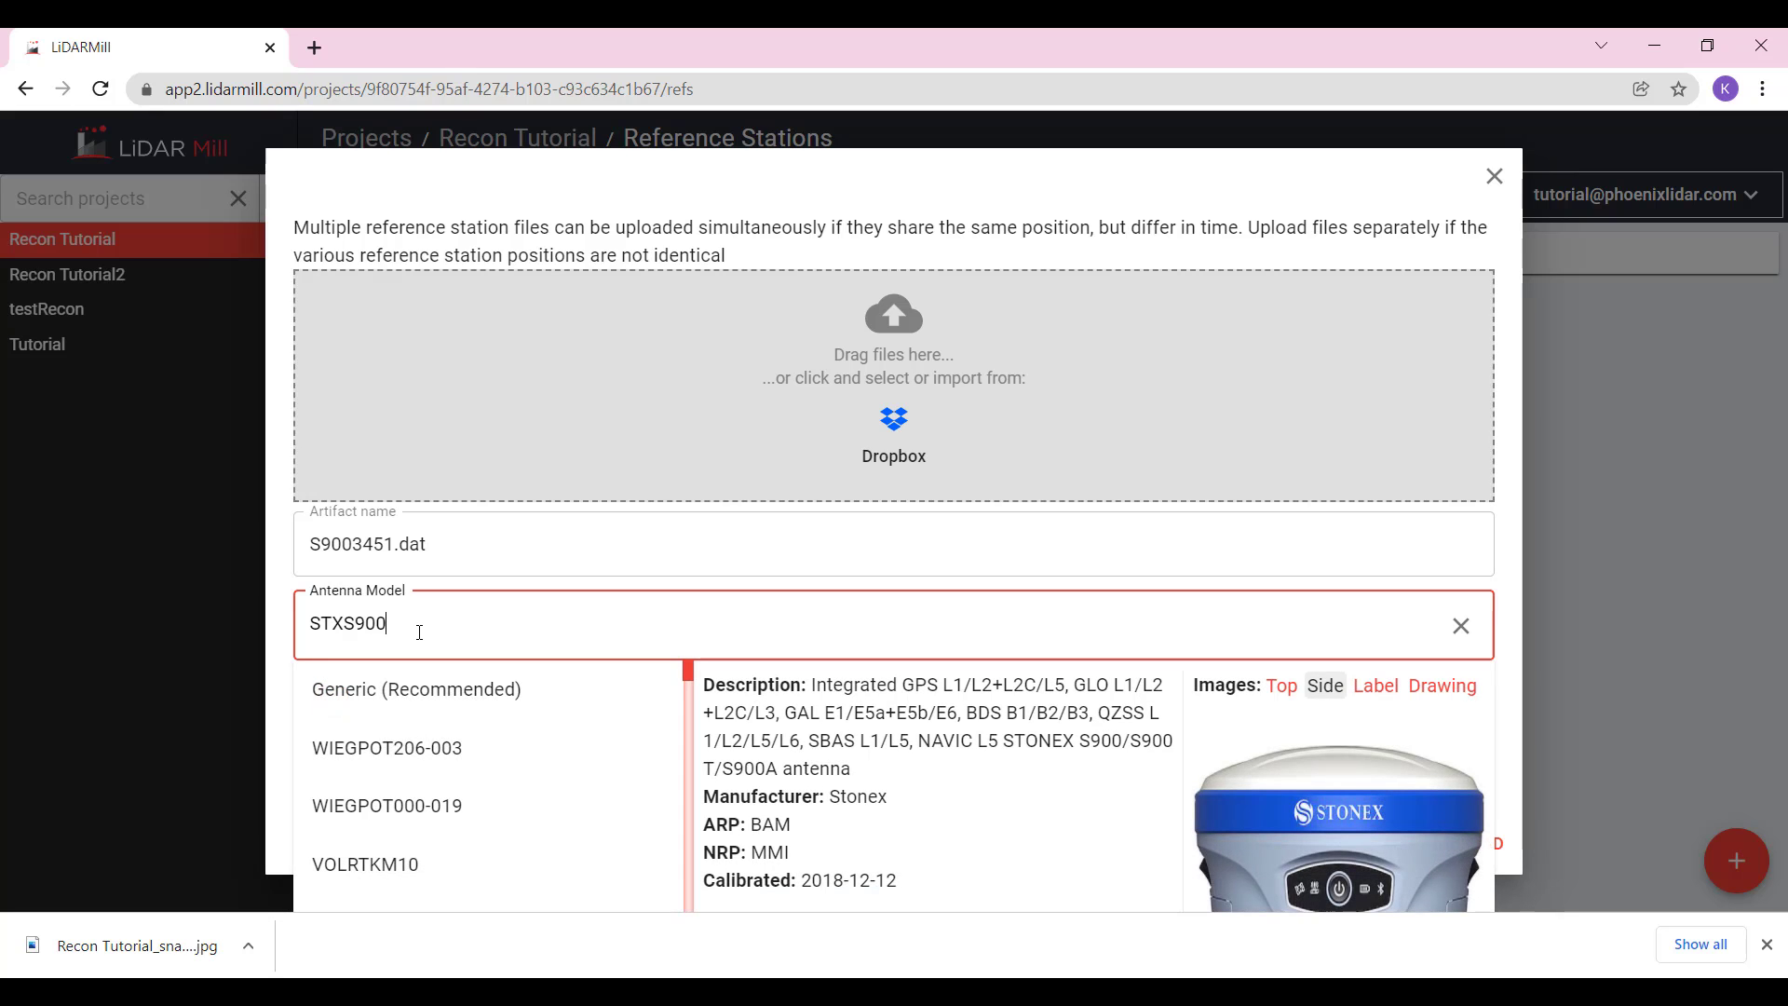
pyautogui.click(1281, 685)
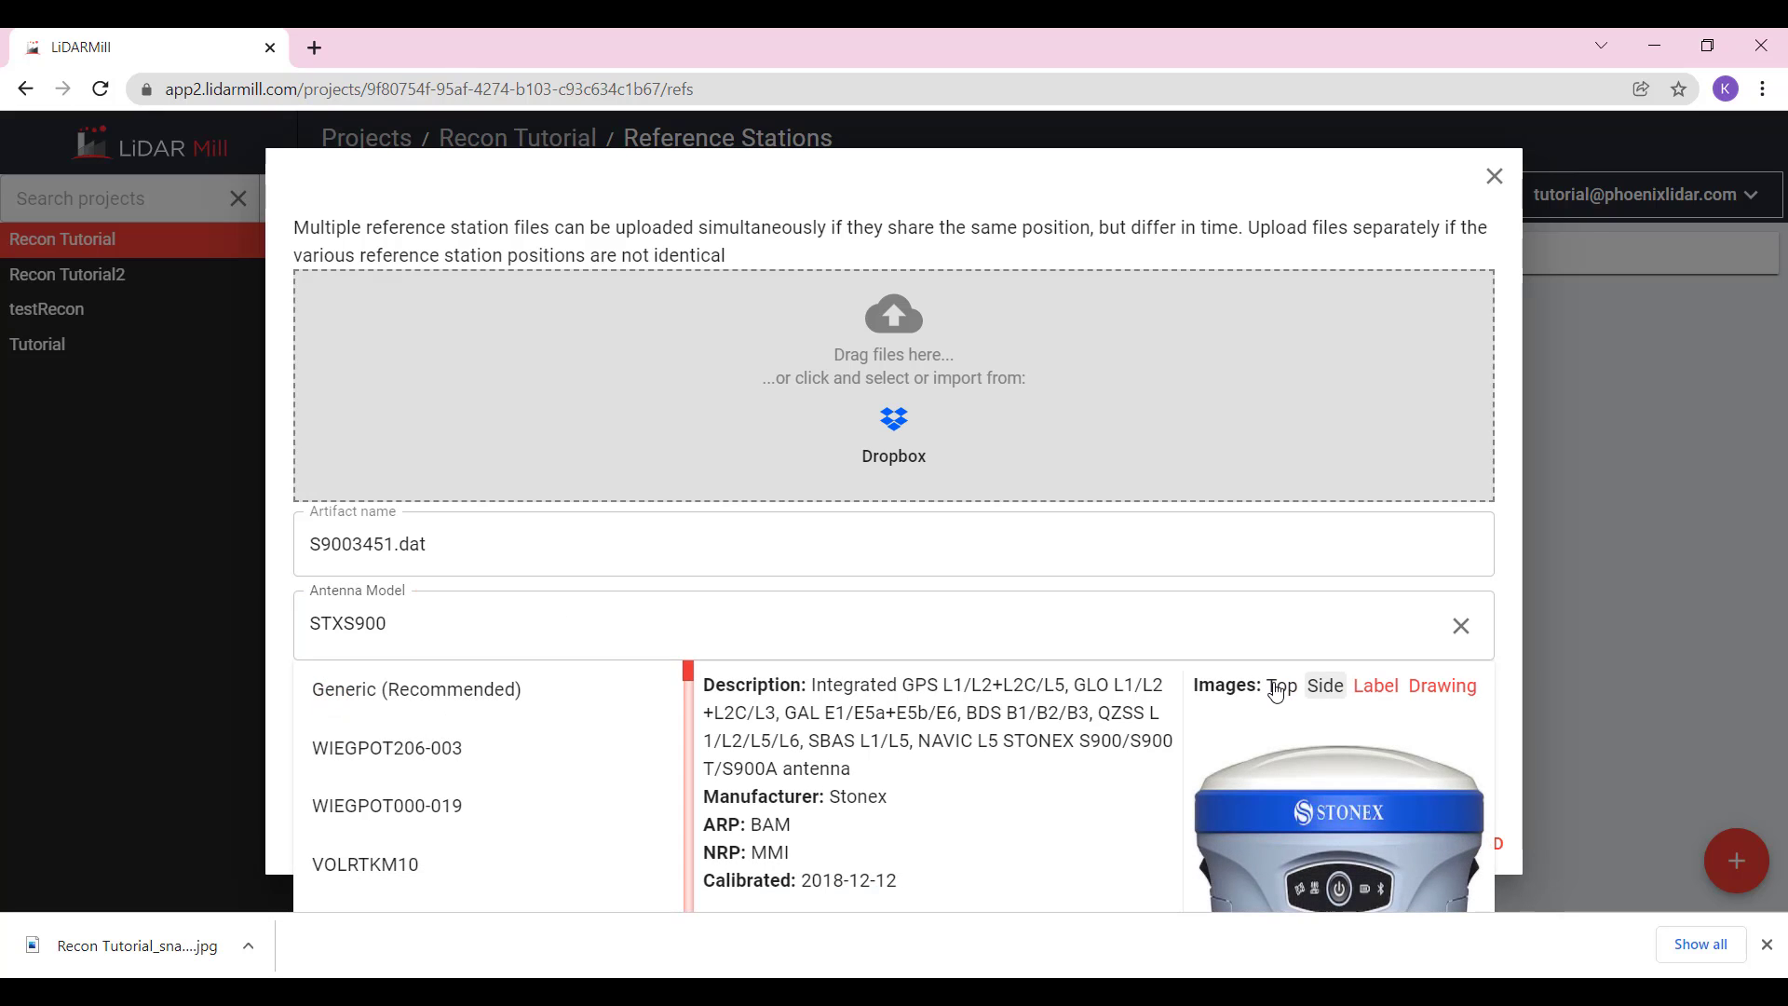
pyautogui.click(1326, 686)
pyautogui.click(1376, 686)
pyautogui.click(1412, 689)
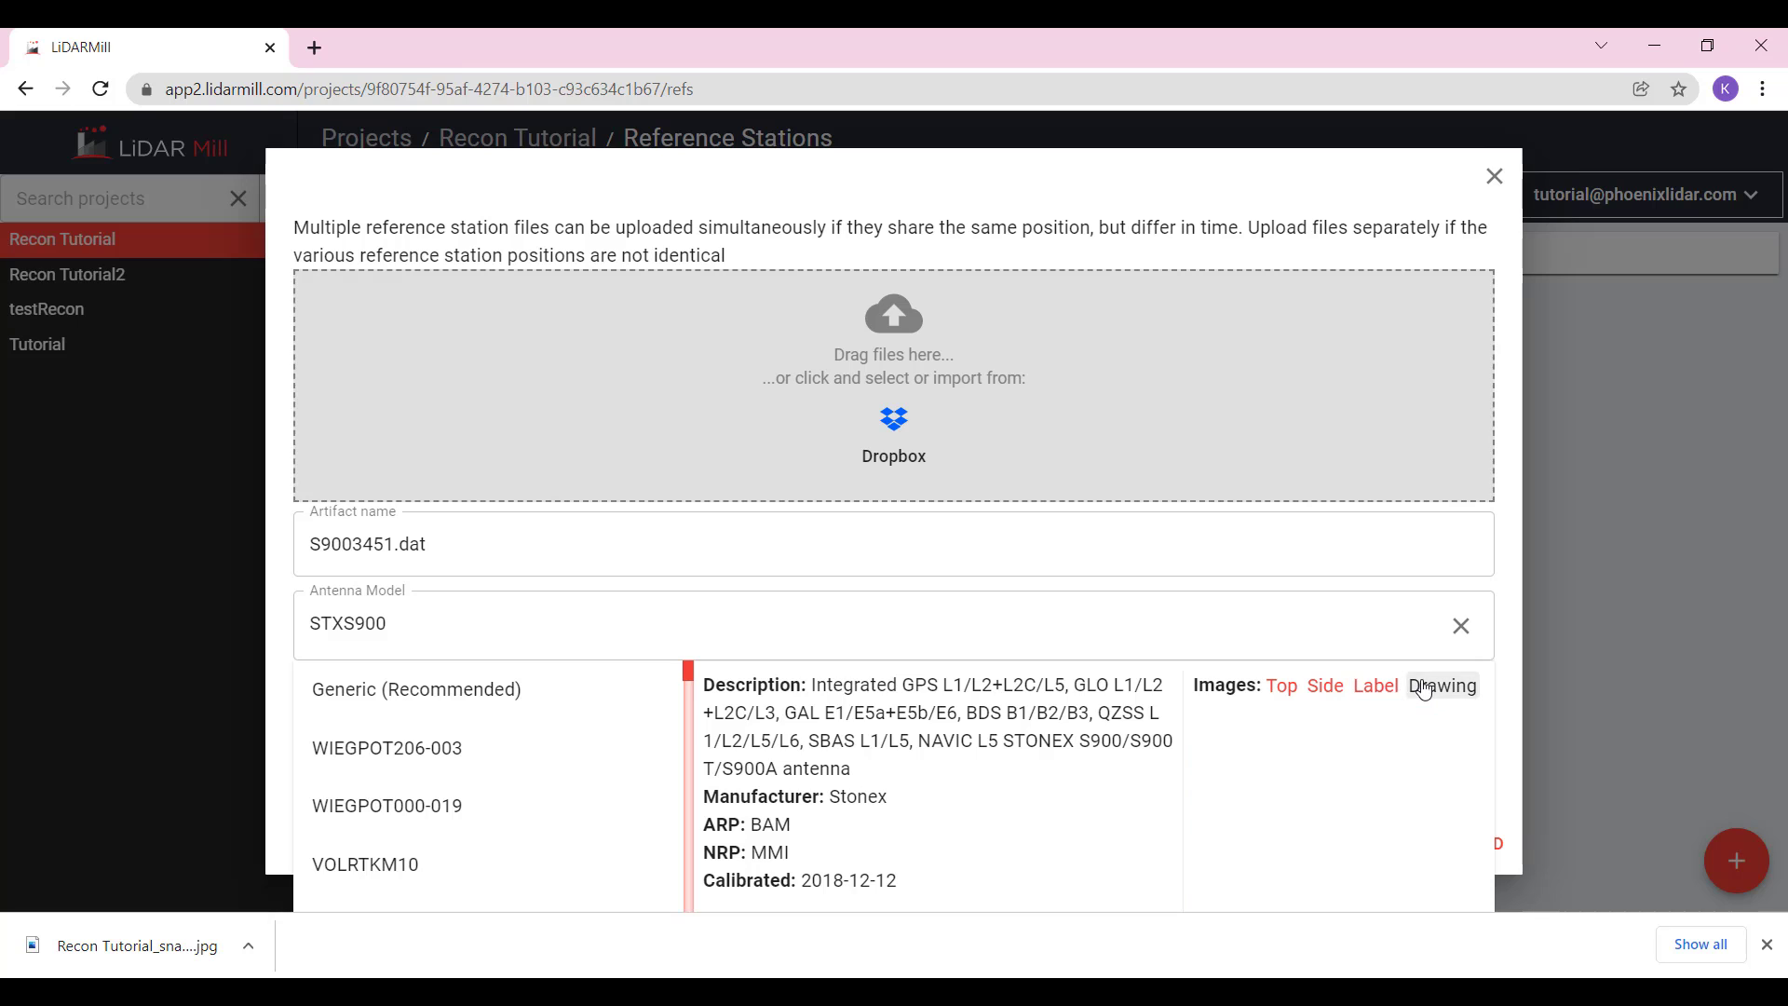
pyautogui.click(1281, 686)
# Upload the S9003451.dat reference station with the chosen antenna model and close the upload dialog
pyautogui.click(938, 636)
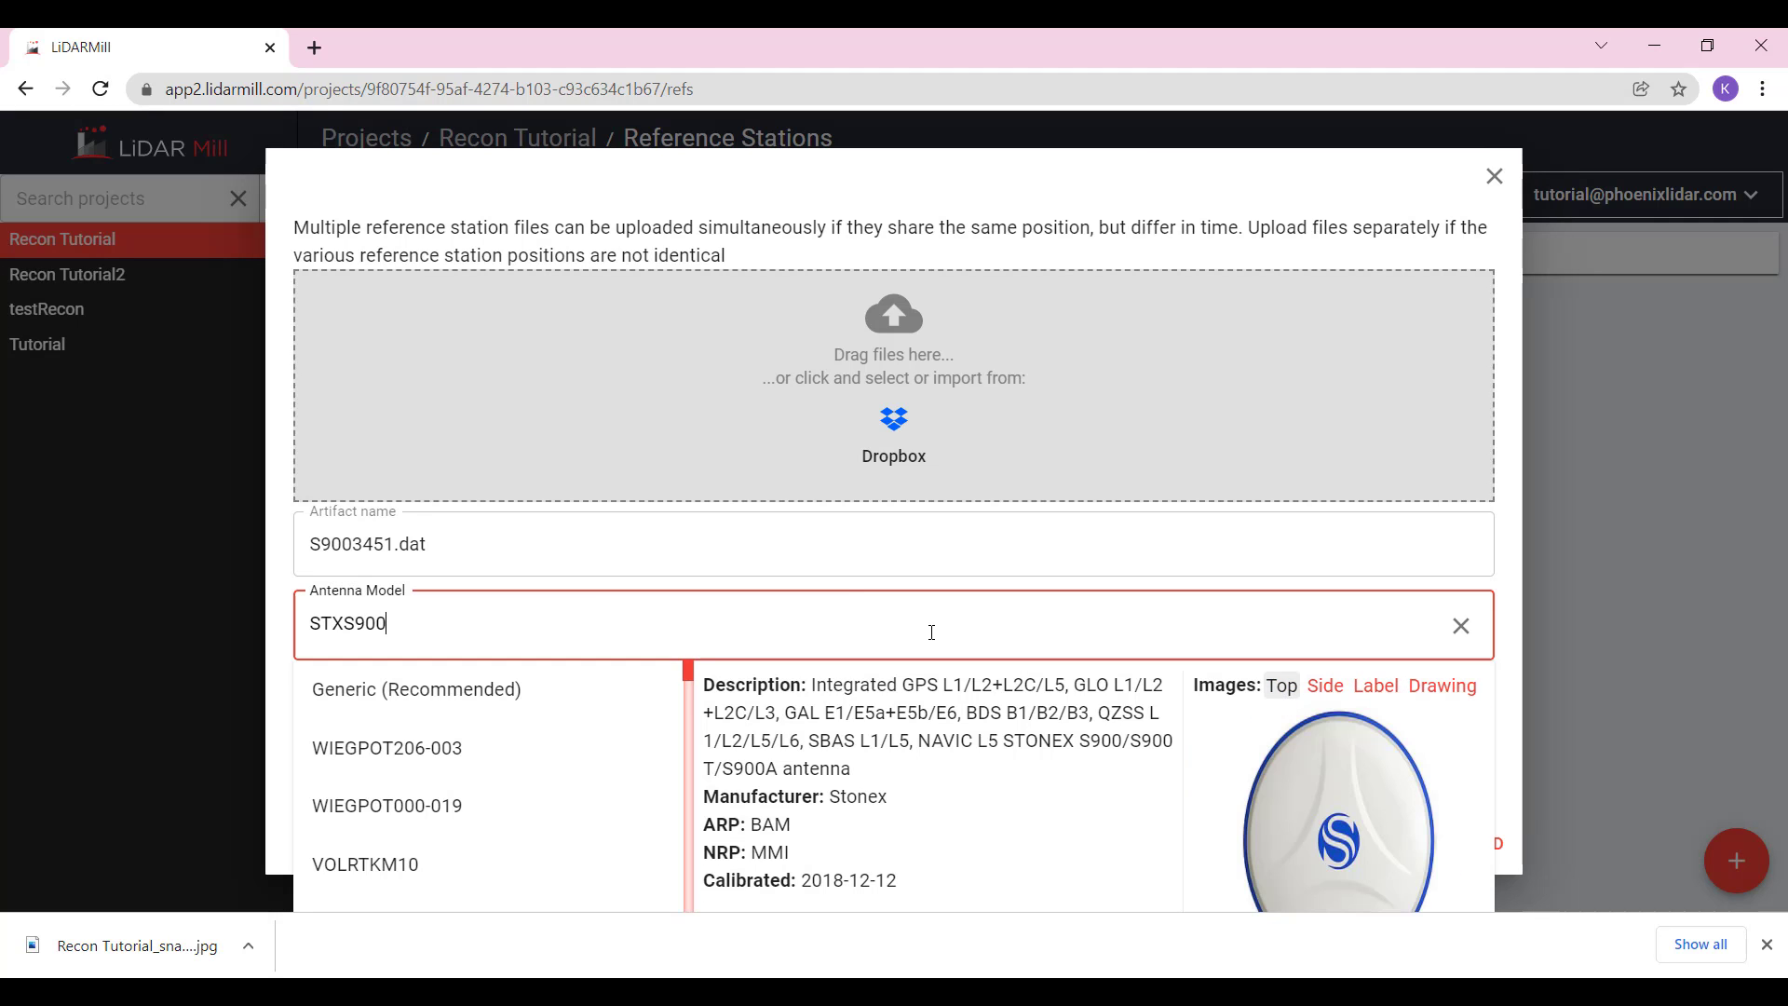
pyautogui.click(762, 551)
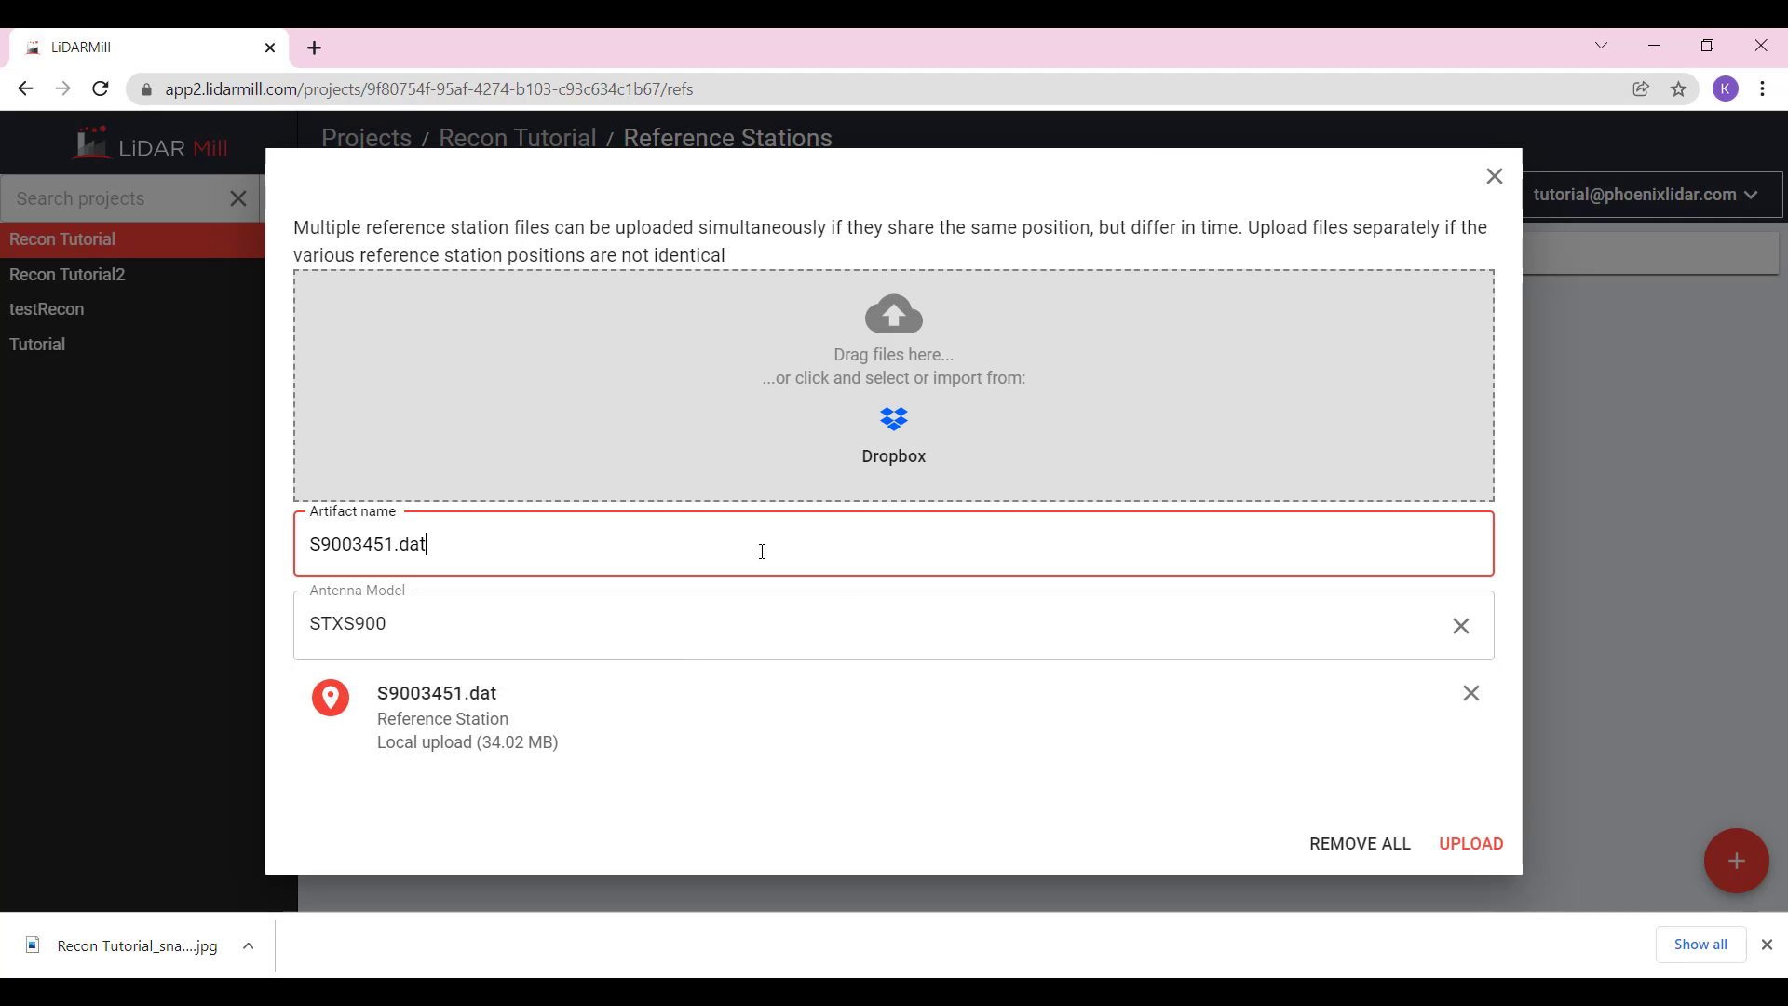
pyautogui.click(1467, 848)
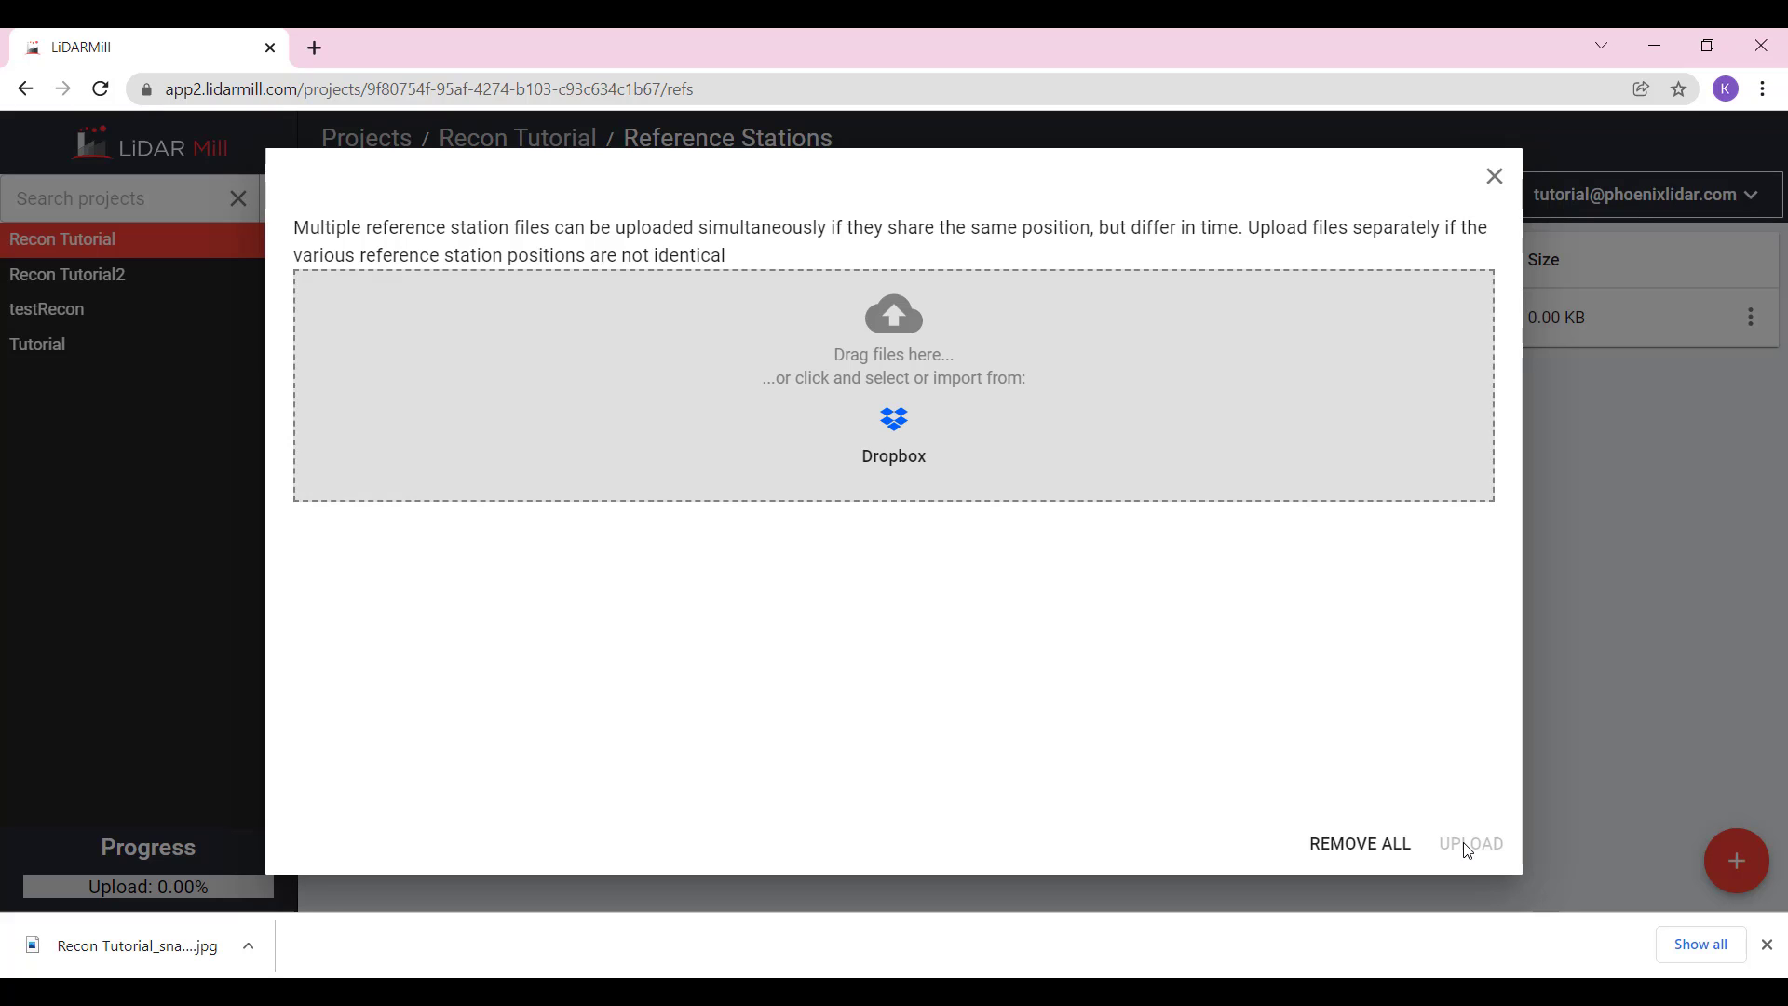
pyautogui.click(1496, 176)
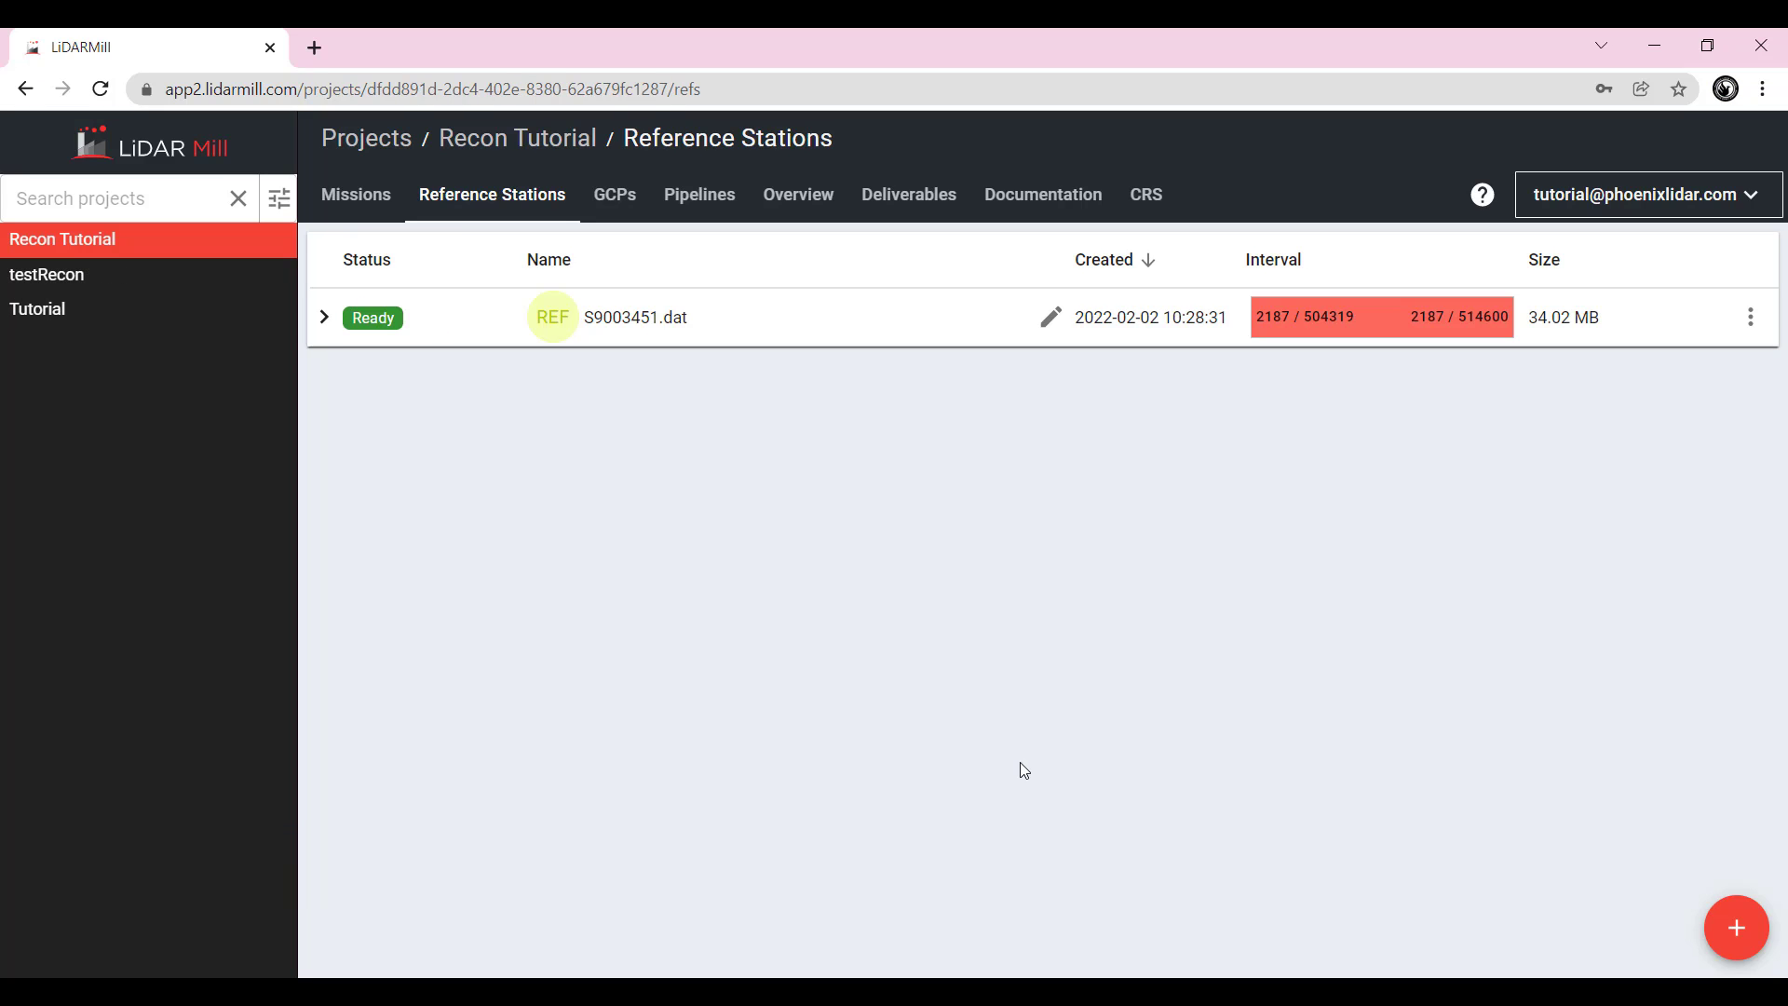
# Examine the OPUS and TrimbleRTX responses in the job run of the Analyze Reference Station pipeline
pyautogui.click(694, 196)
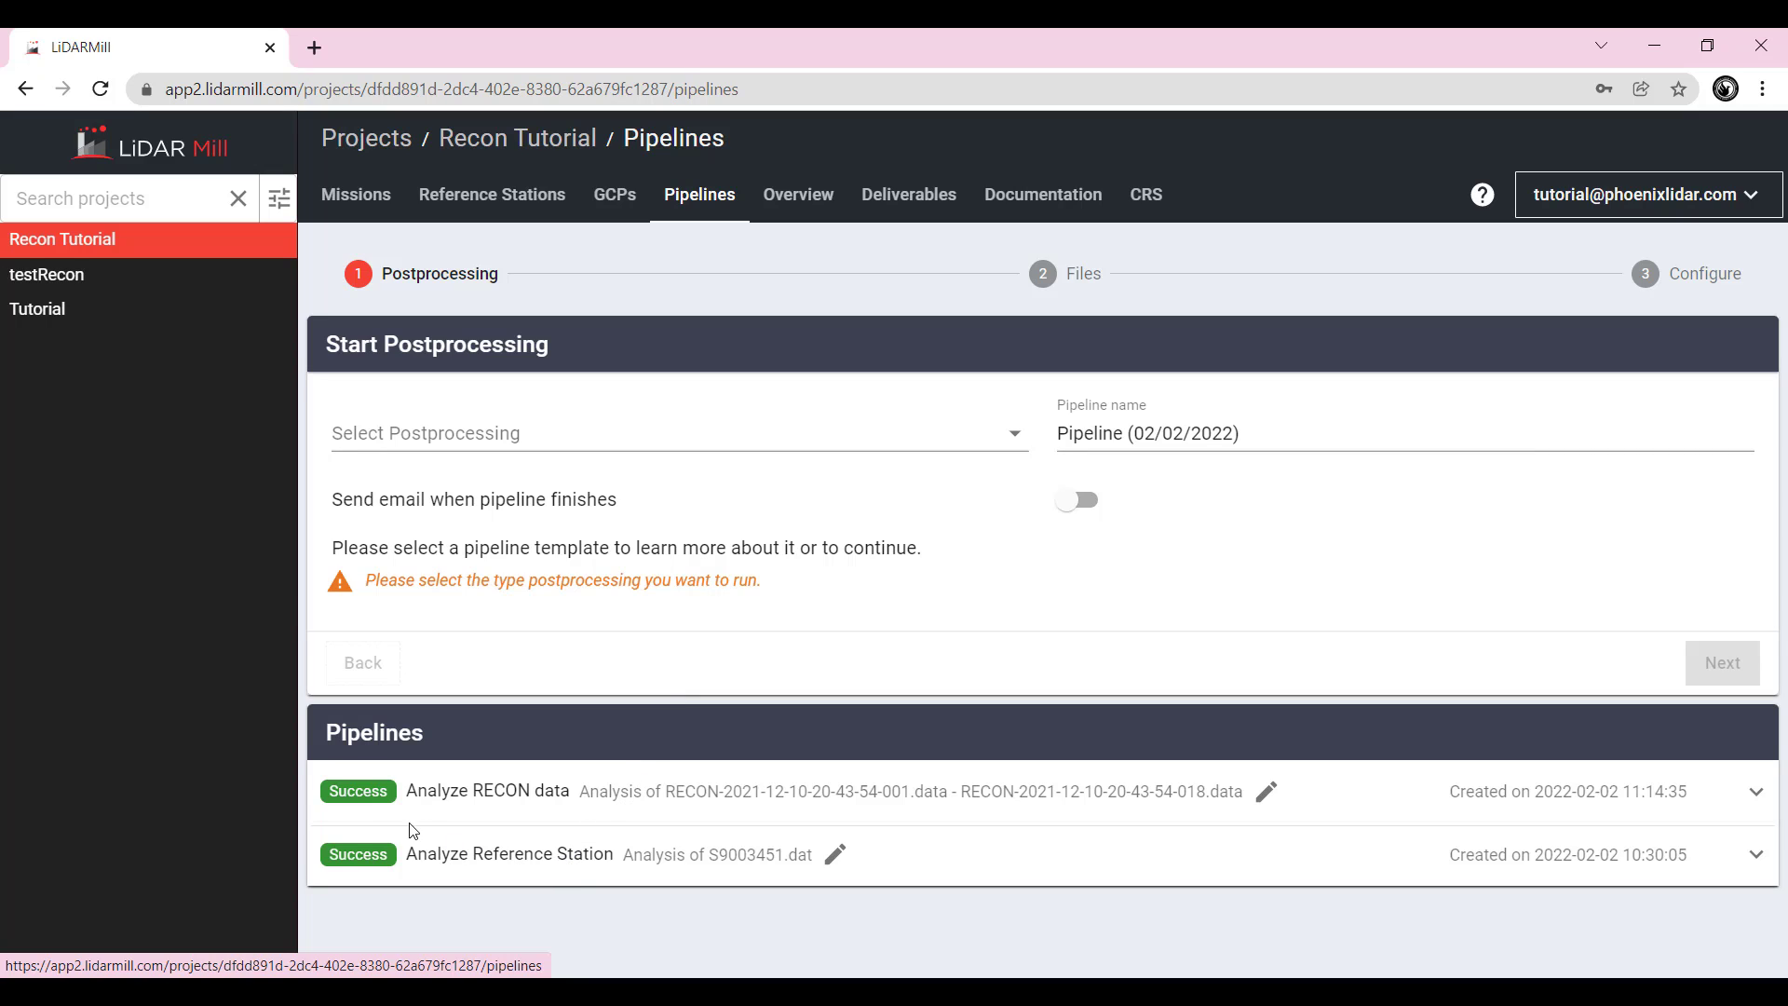
pyautogui.click(470, 865)
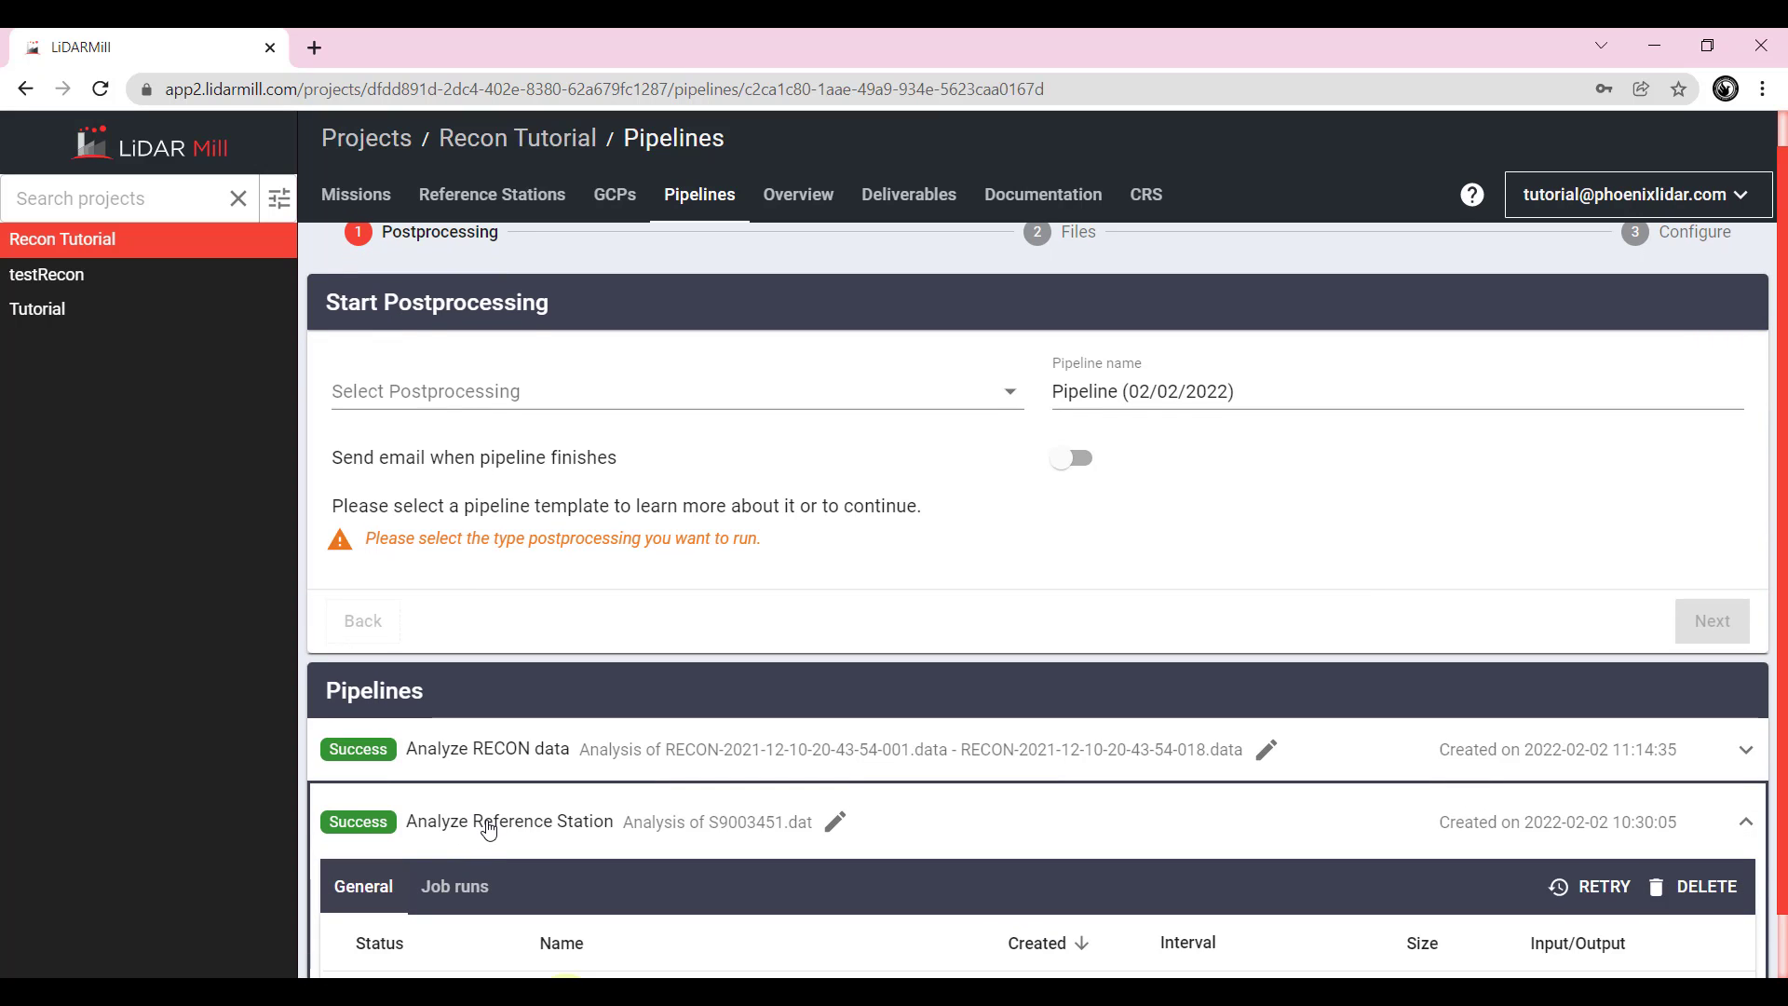
pyautogui.click(454, 886)
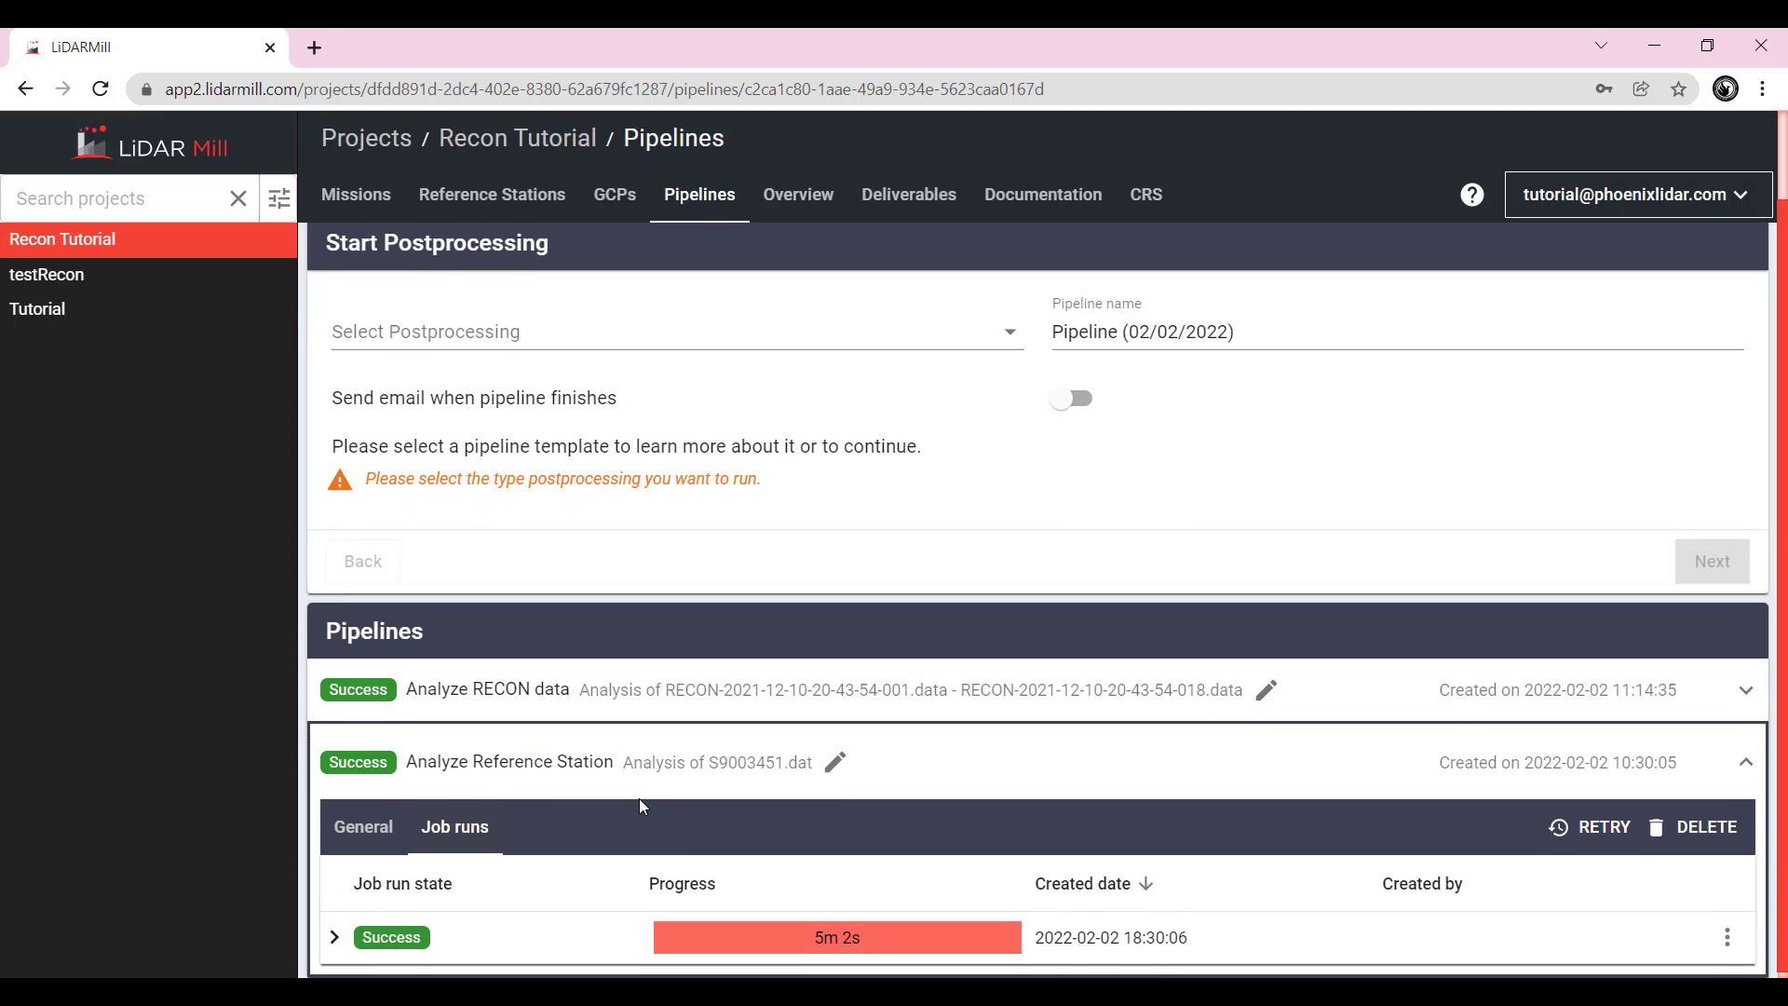
pyautogui.click(334, 937)
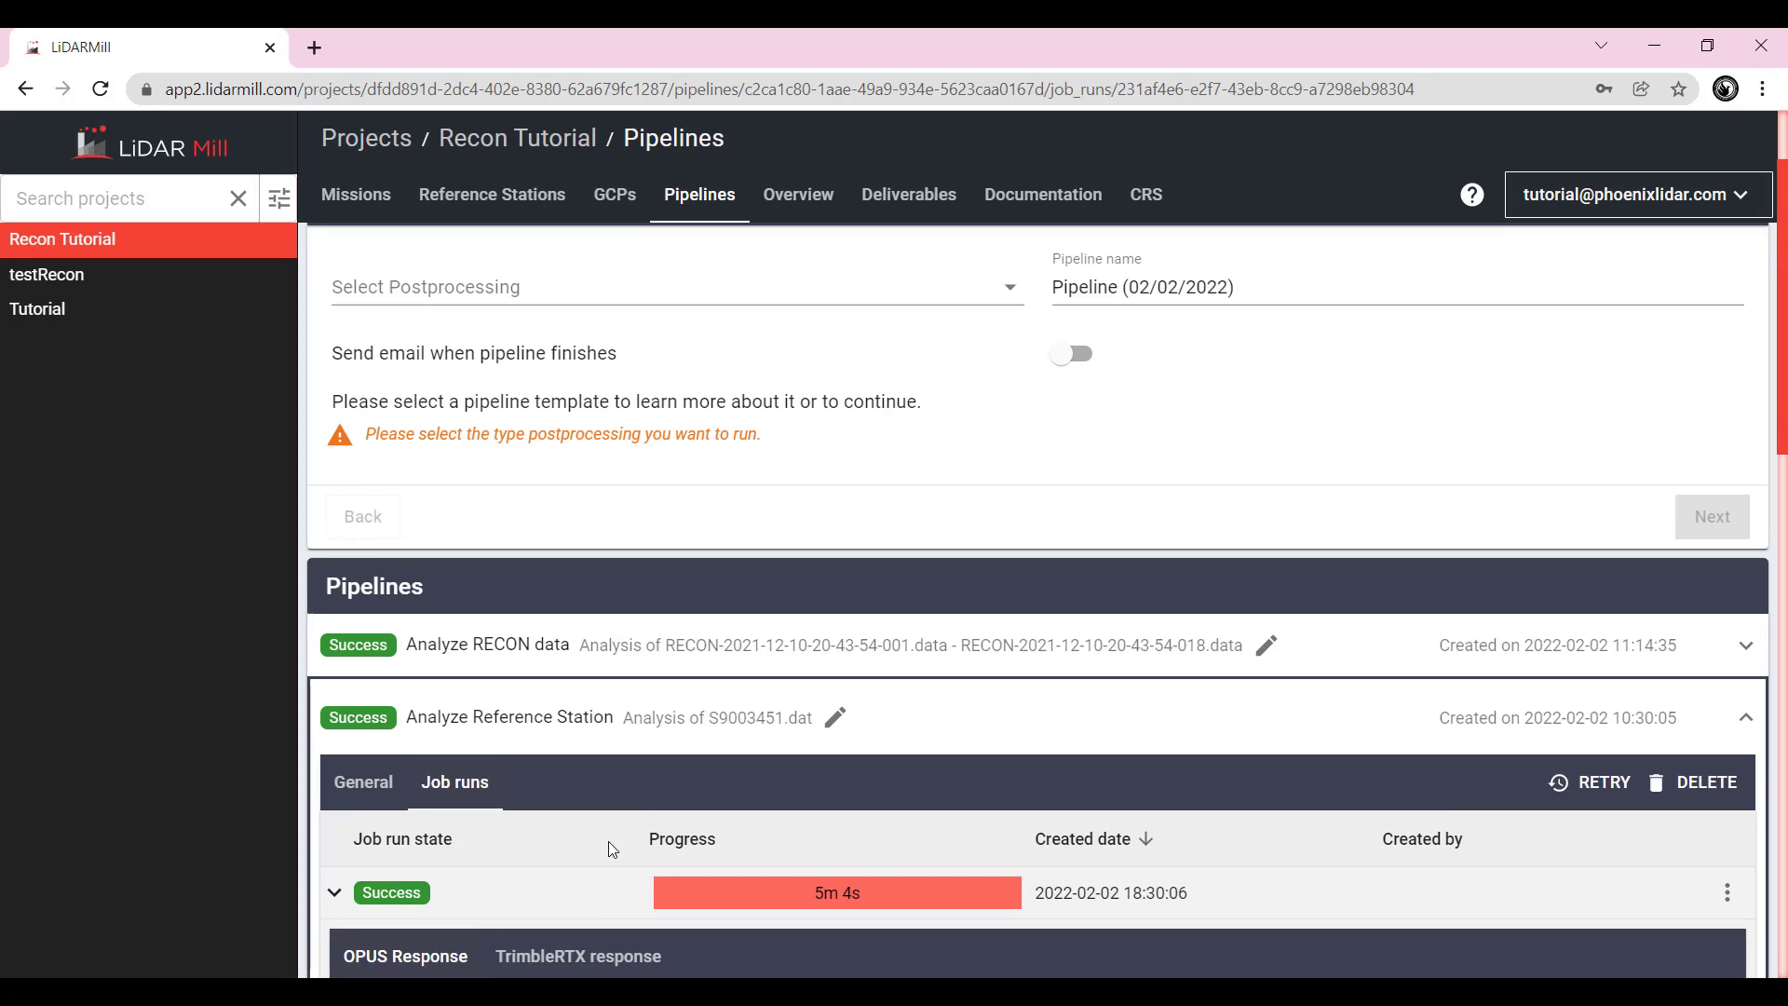
pyautogui.scroll(-10, 612, 850)
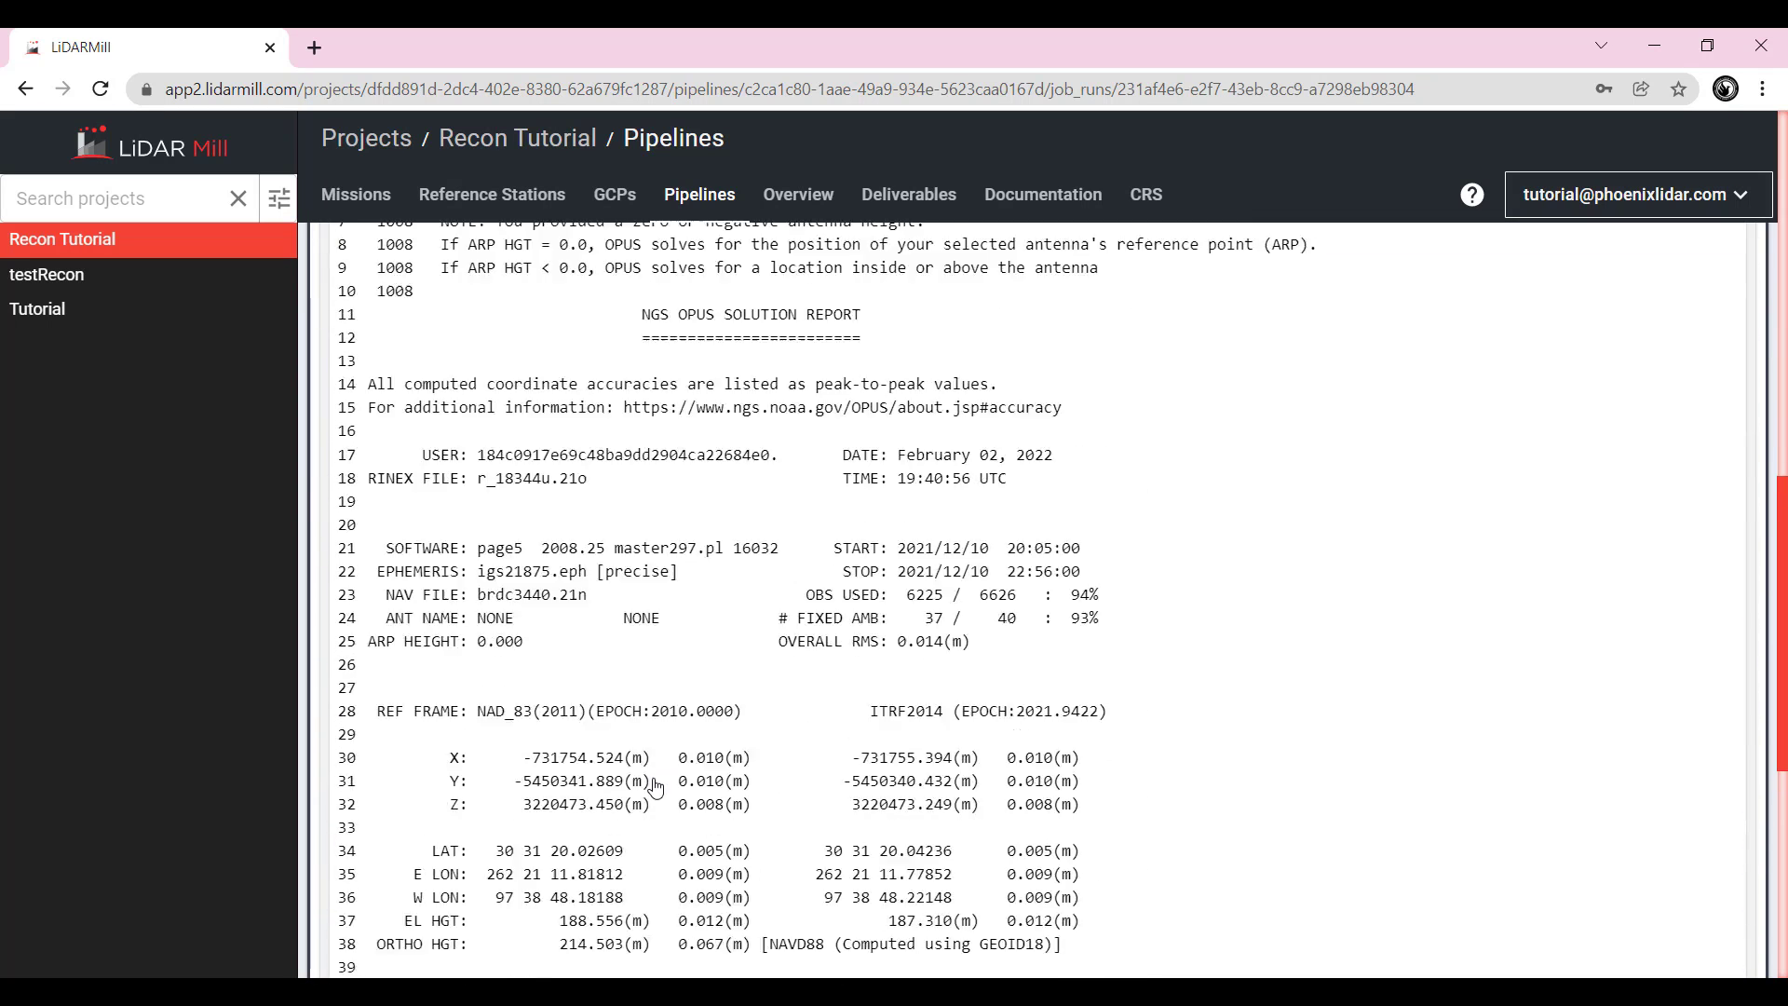
pyautogui.scroll(3, 657, 789)
pyautogui.click(538, 301)
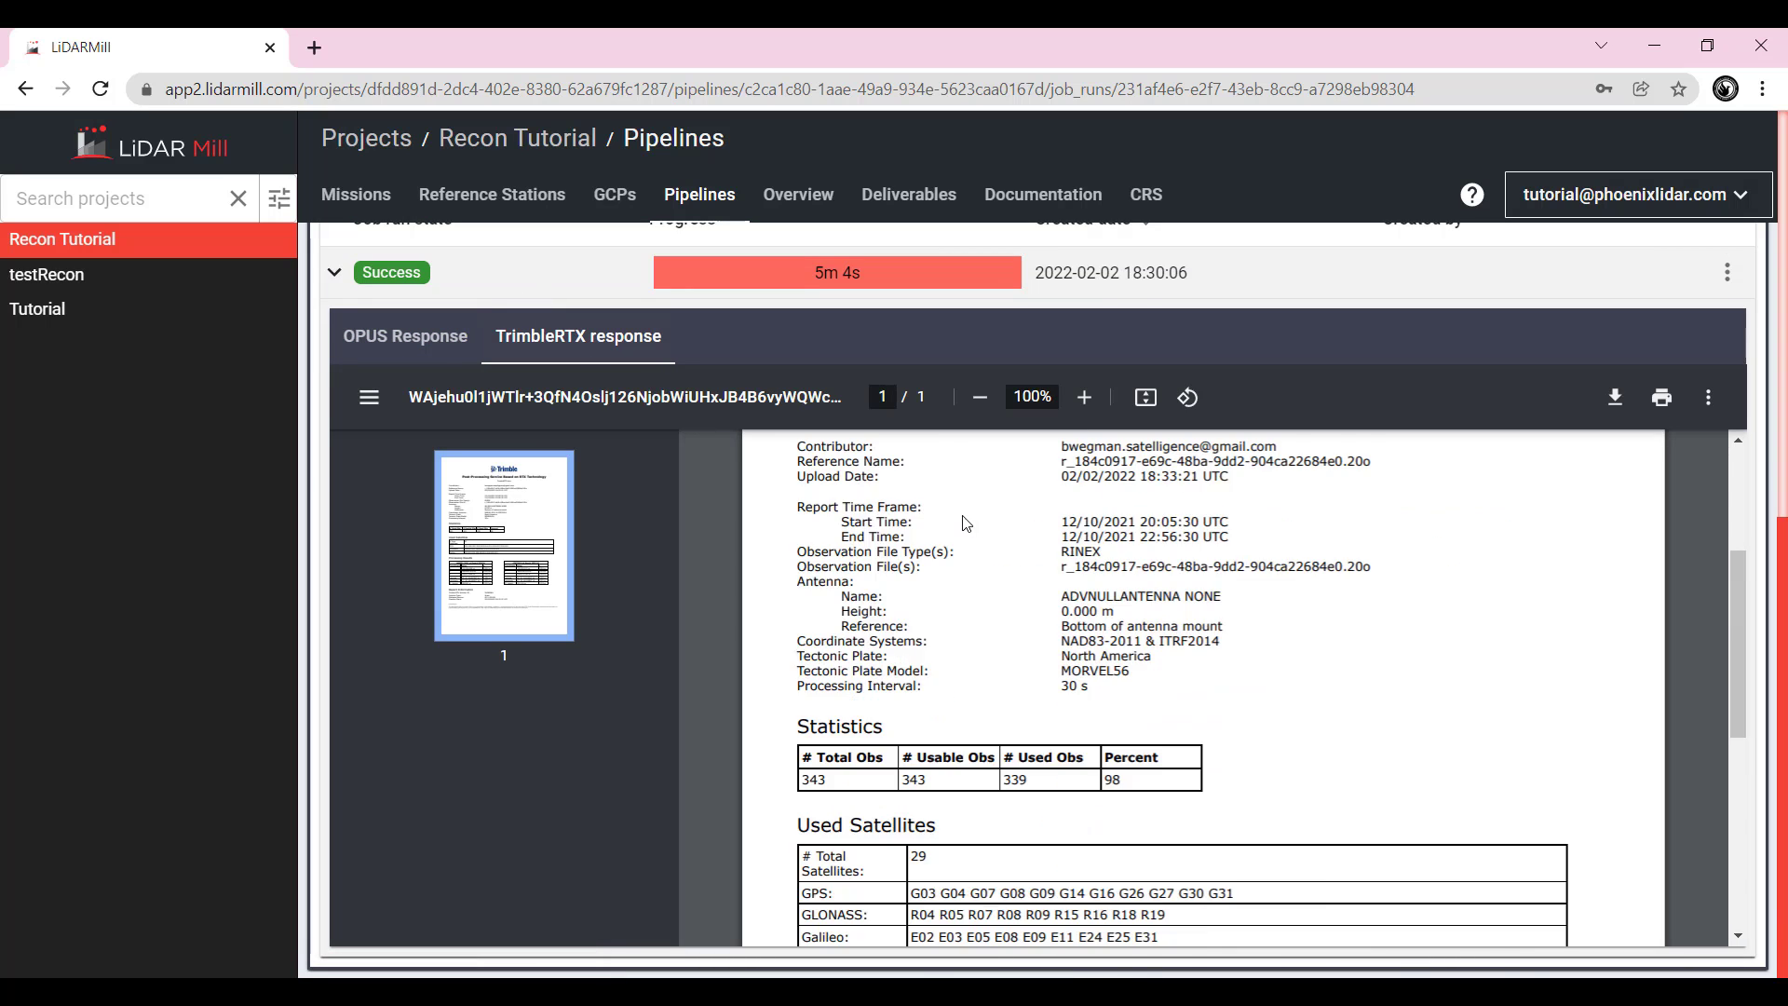
pyautogui.scroll(-5, 966, 523)
pyautogui.scroll(15, 968, 515)
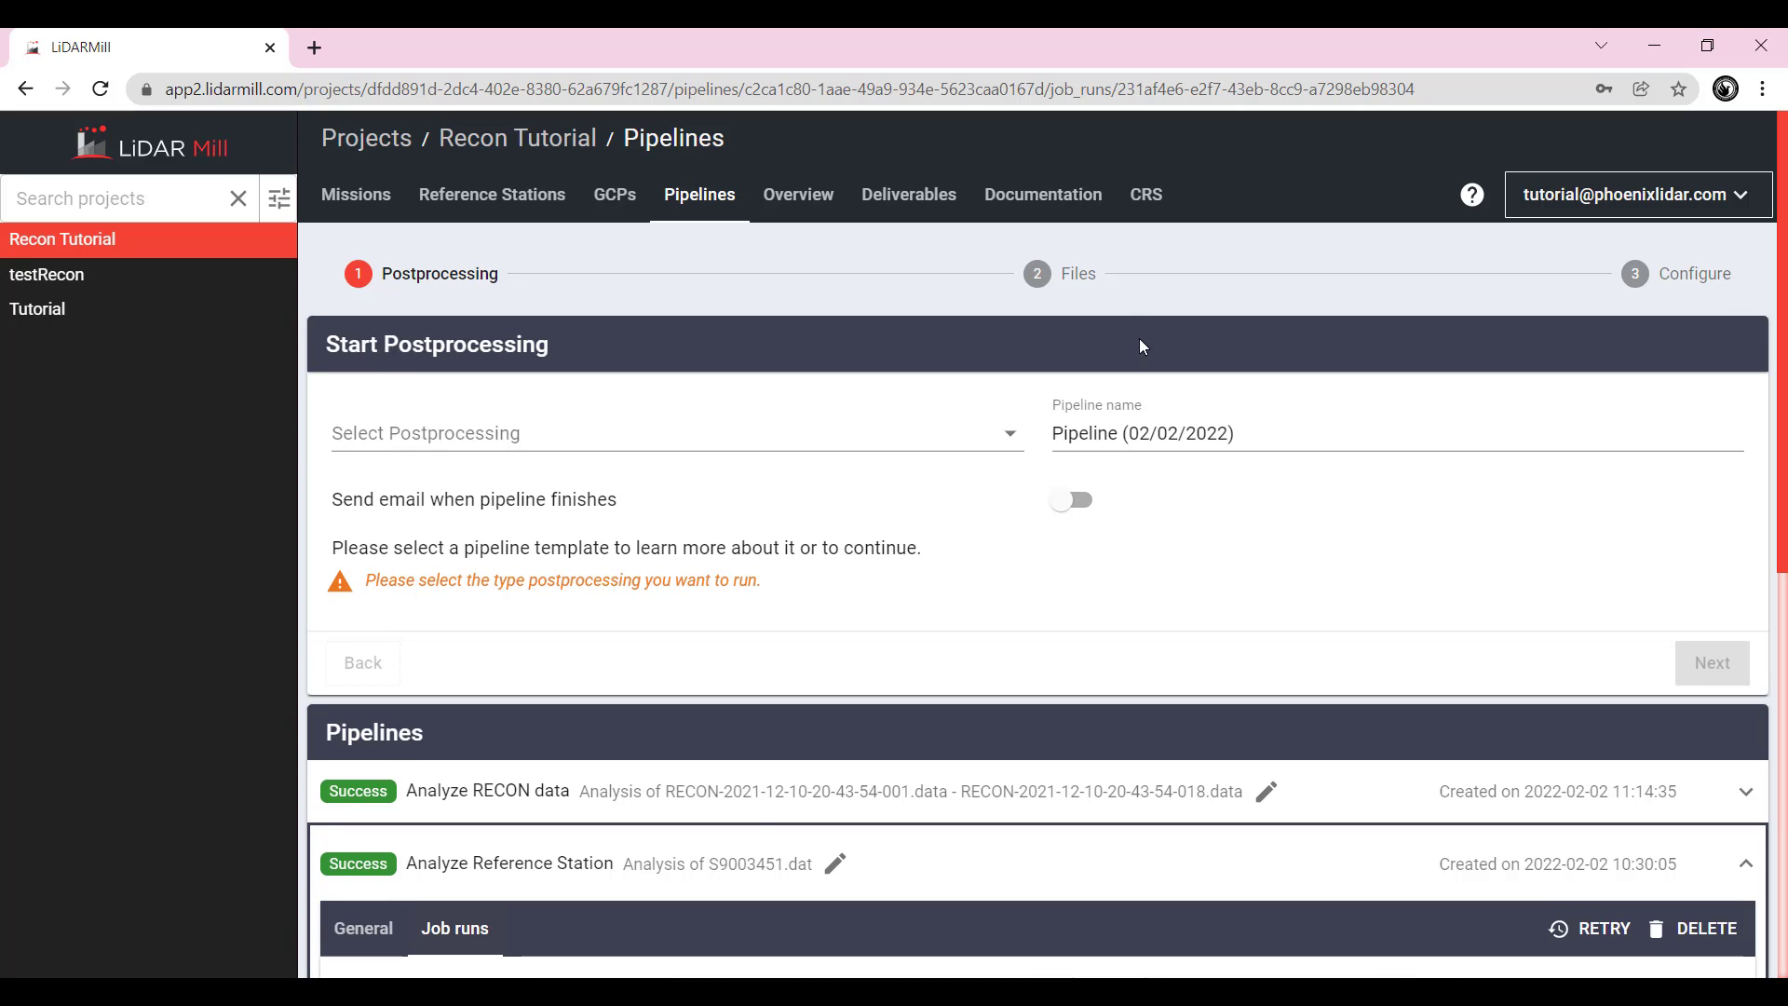
pyautogui.click(901, 870)
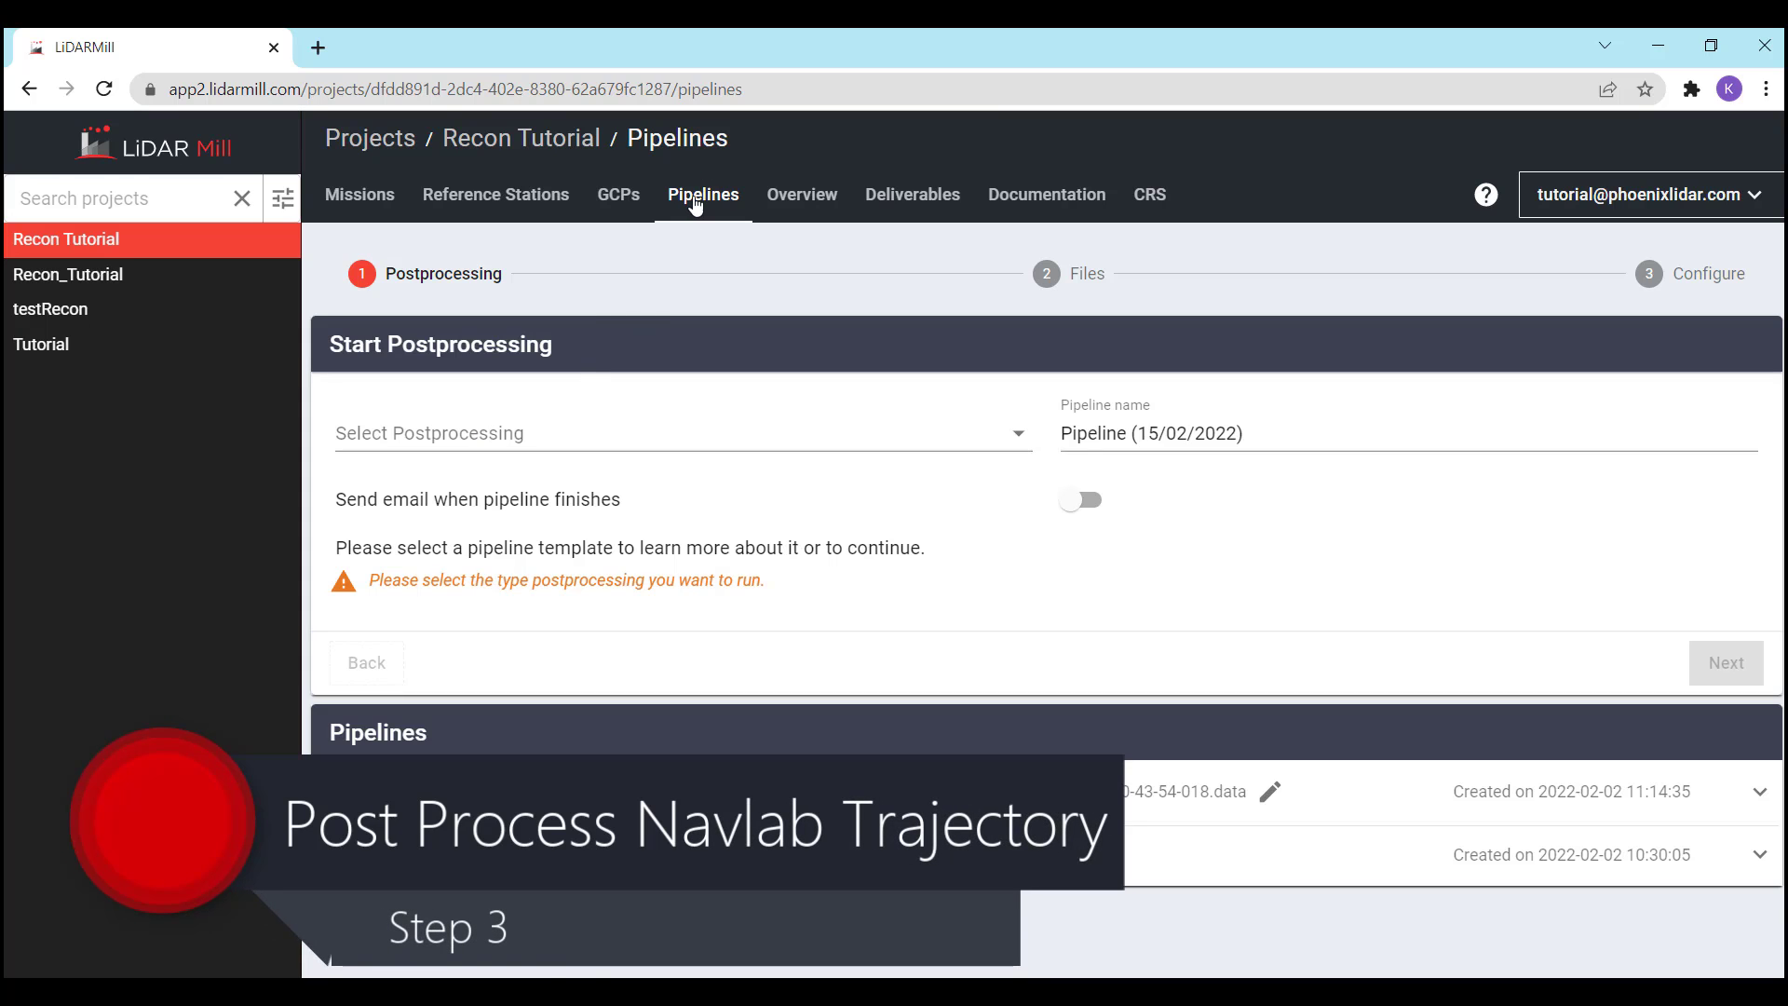
pyautogui.click(475, 435)
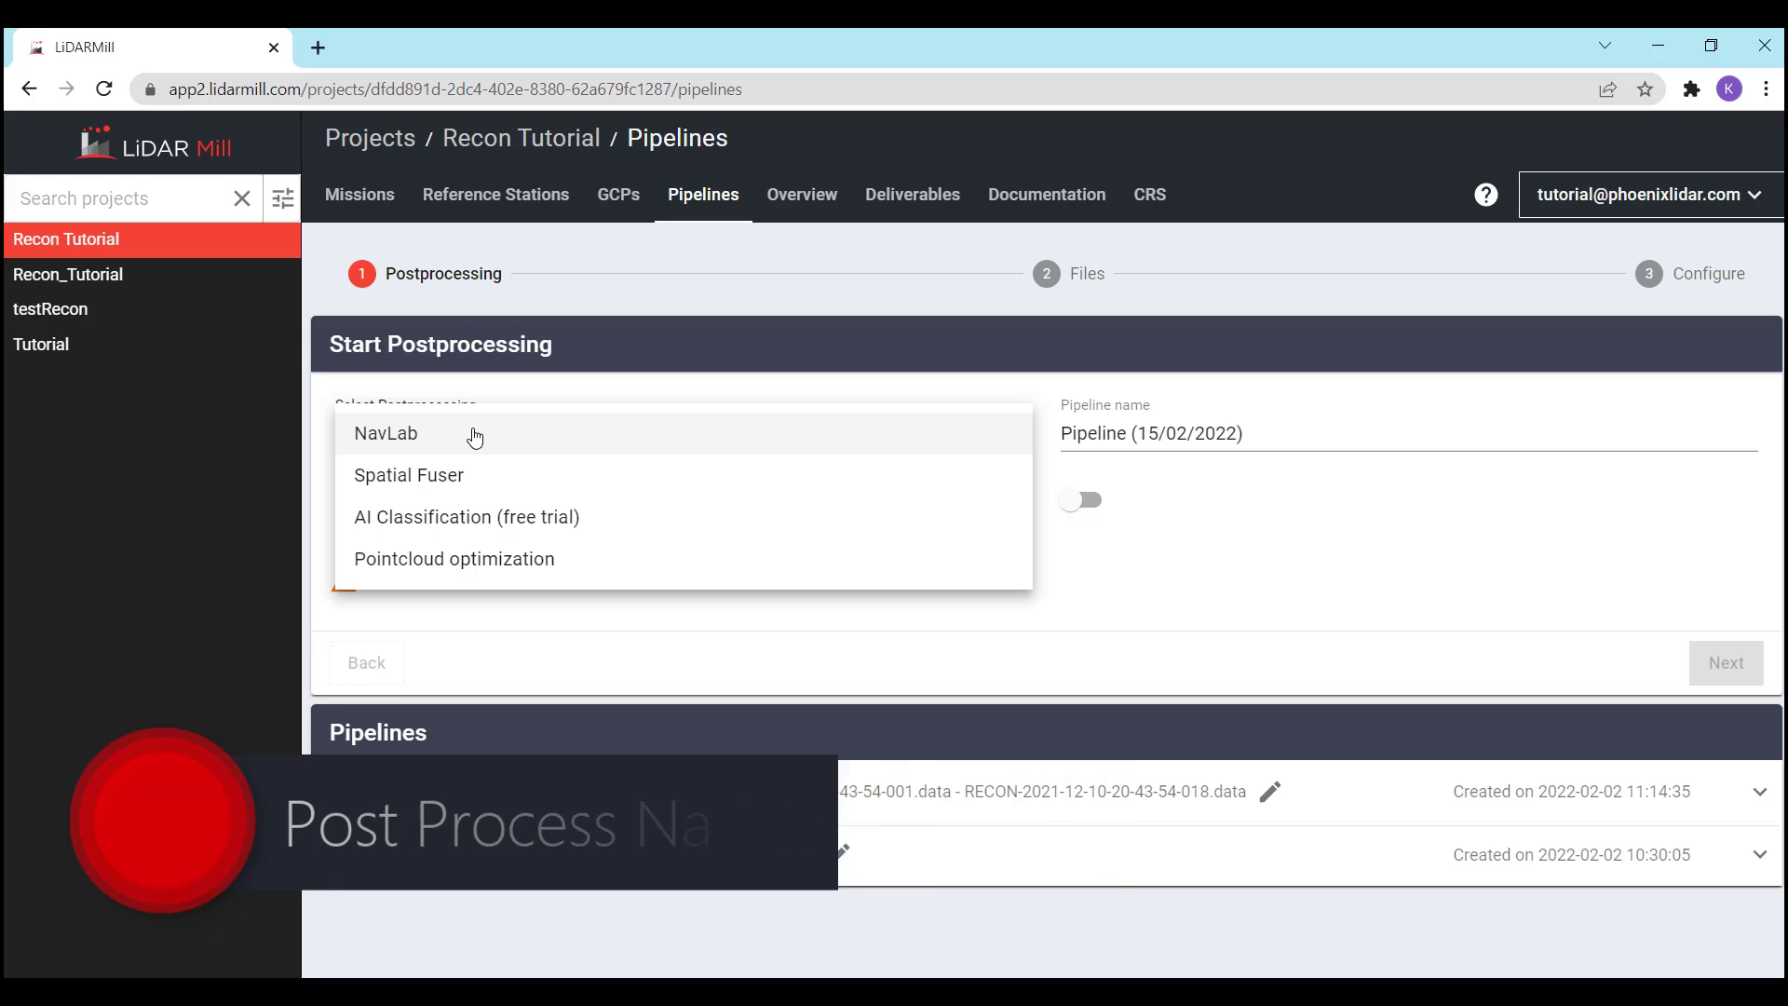
pyautogui.click(522, 395)
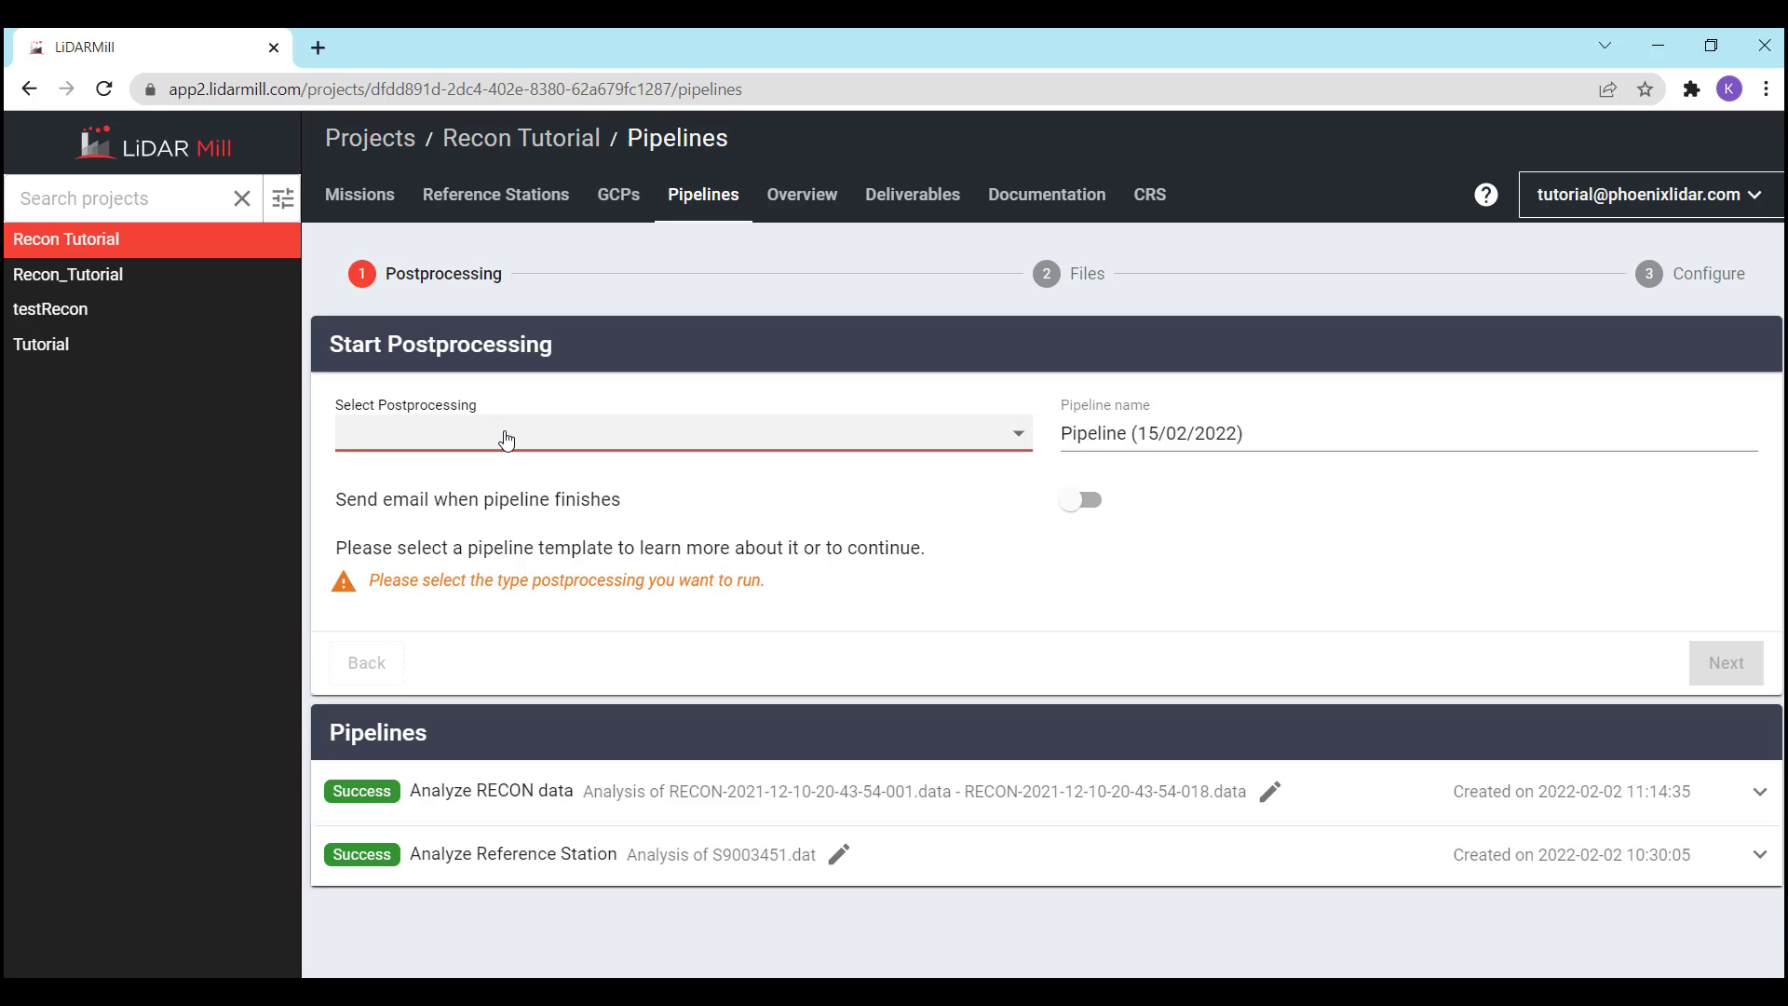
pyautogui.click(690, 194)
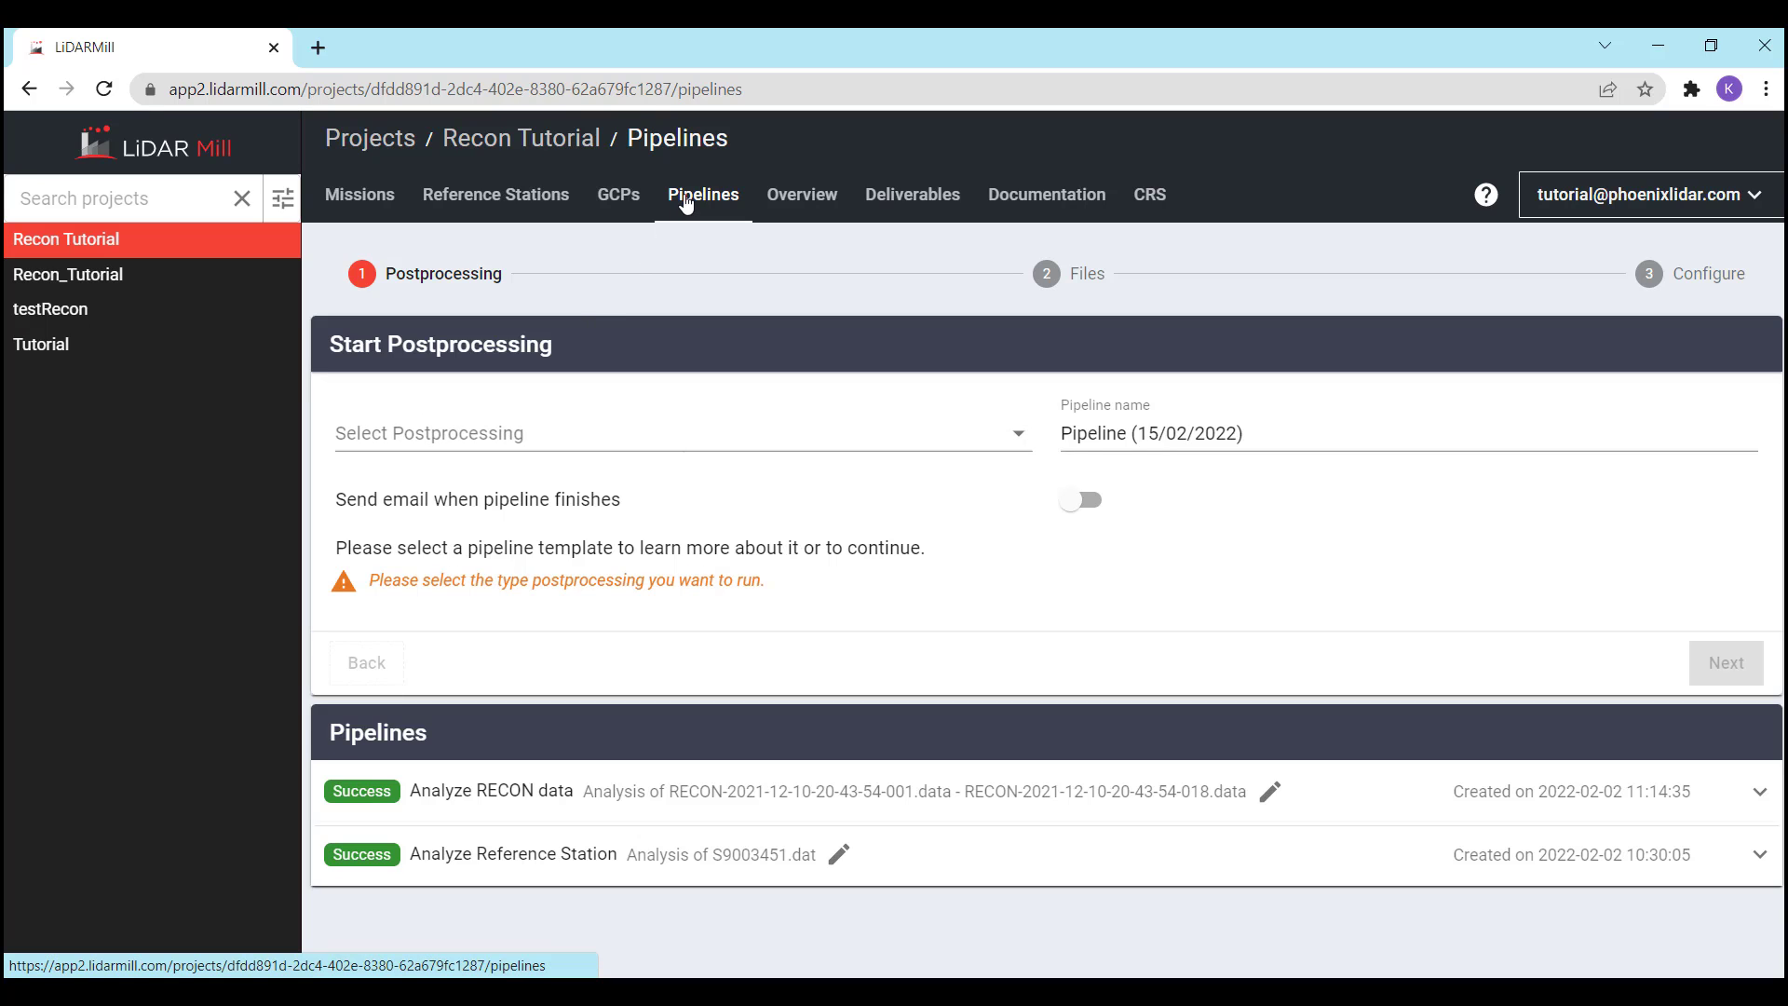
# Set up a NavLab postprocessing pipeline named NavLab Tutorial with an email sent when it finishes, and continue to the input files
pyautogui.click(449, 437)
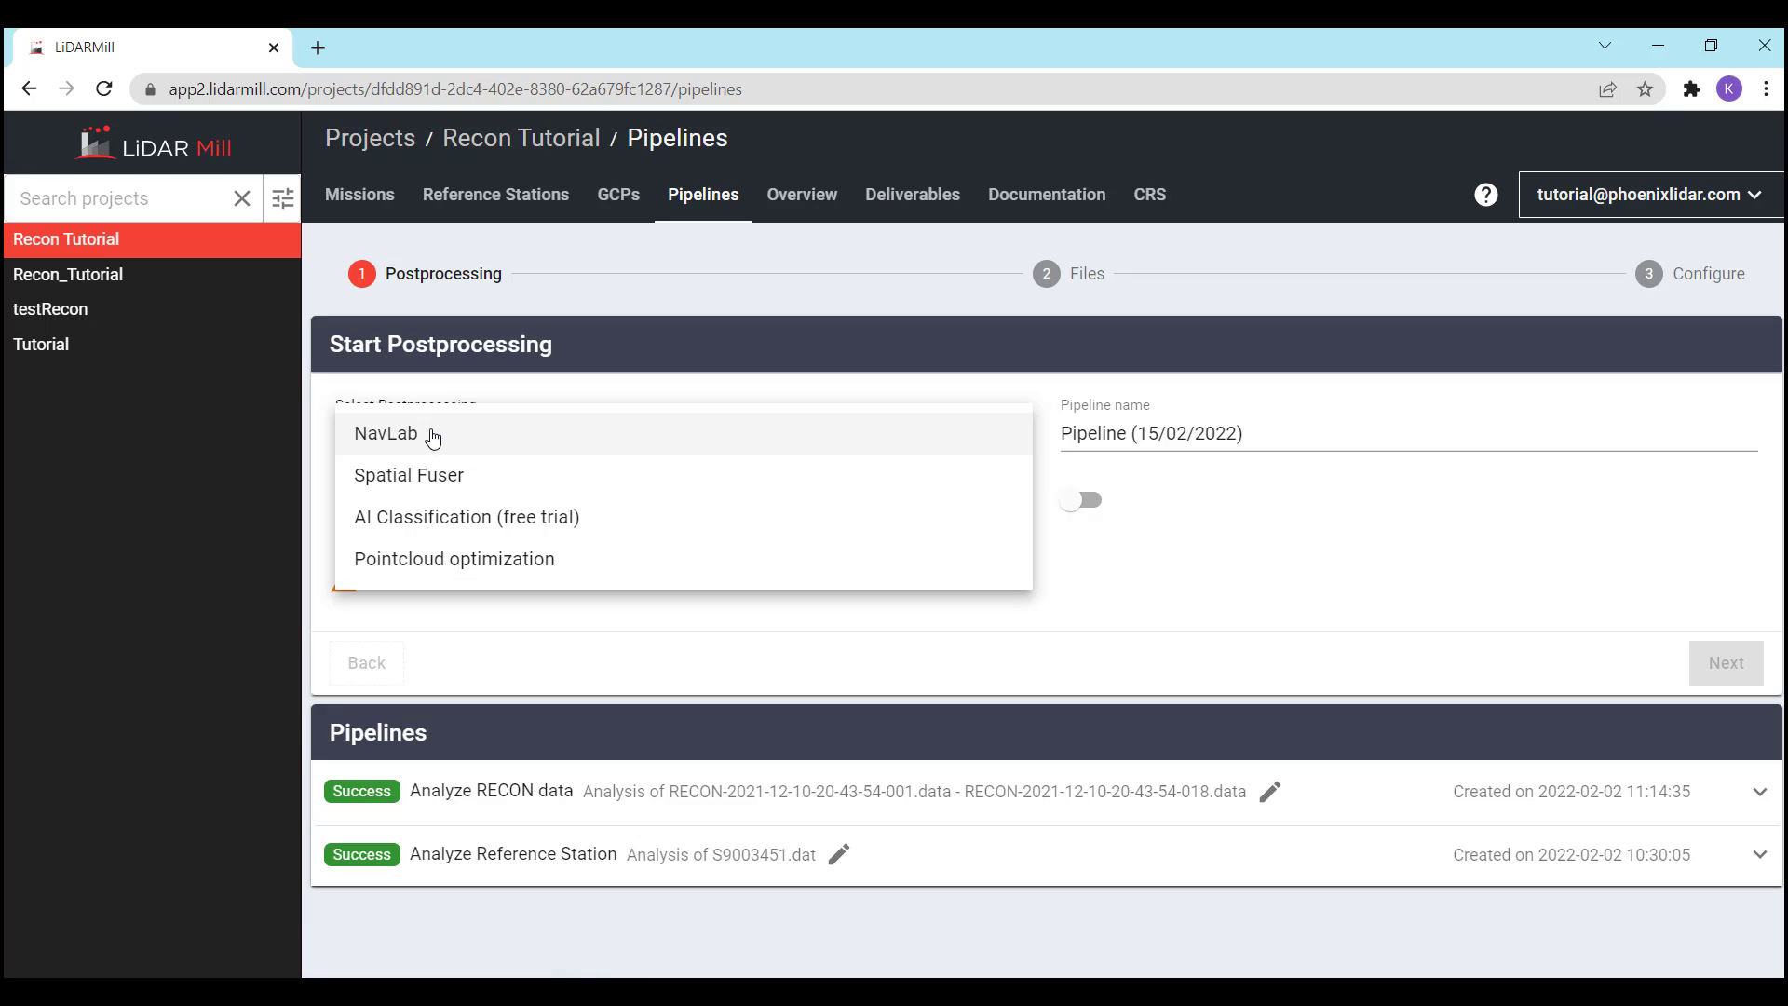
pyautogui.click(433, 436)
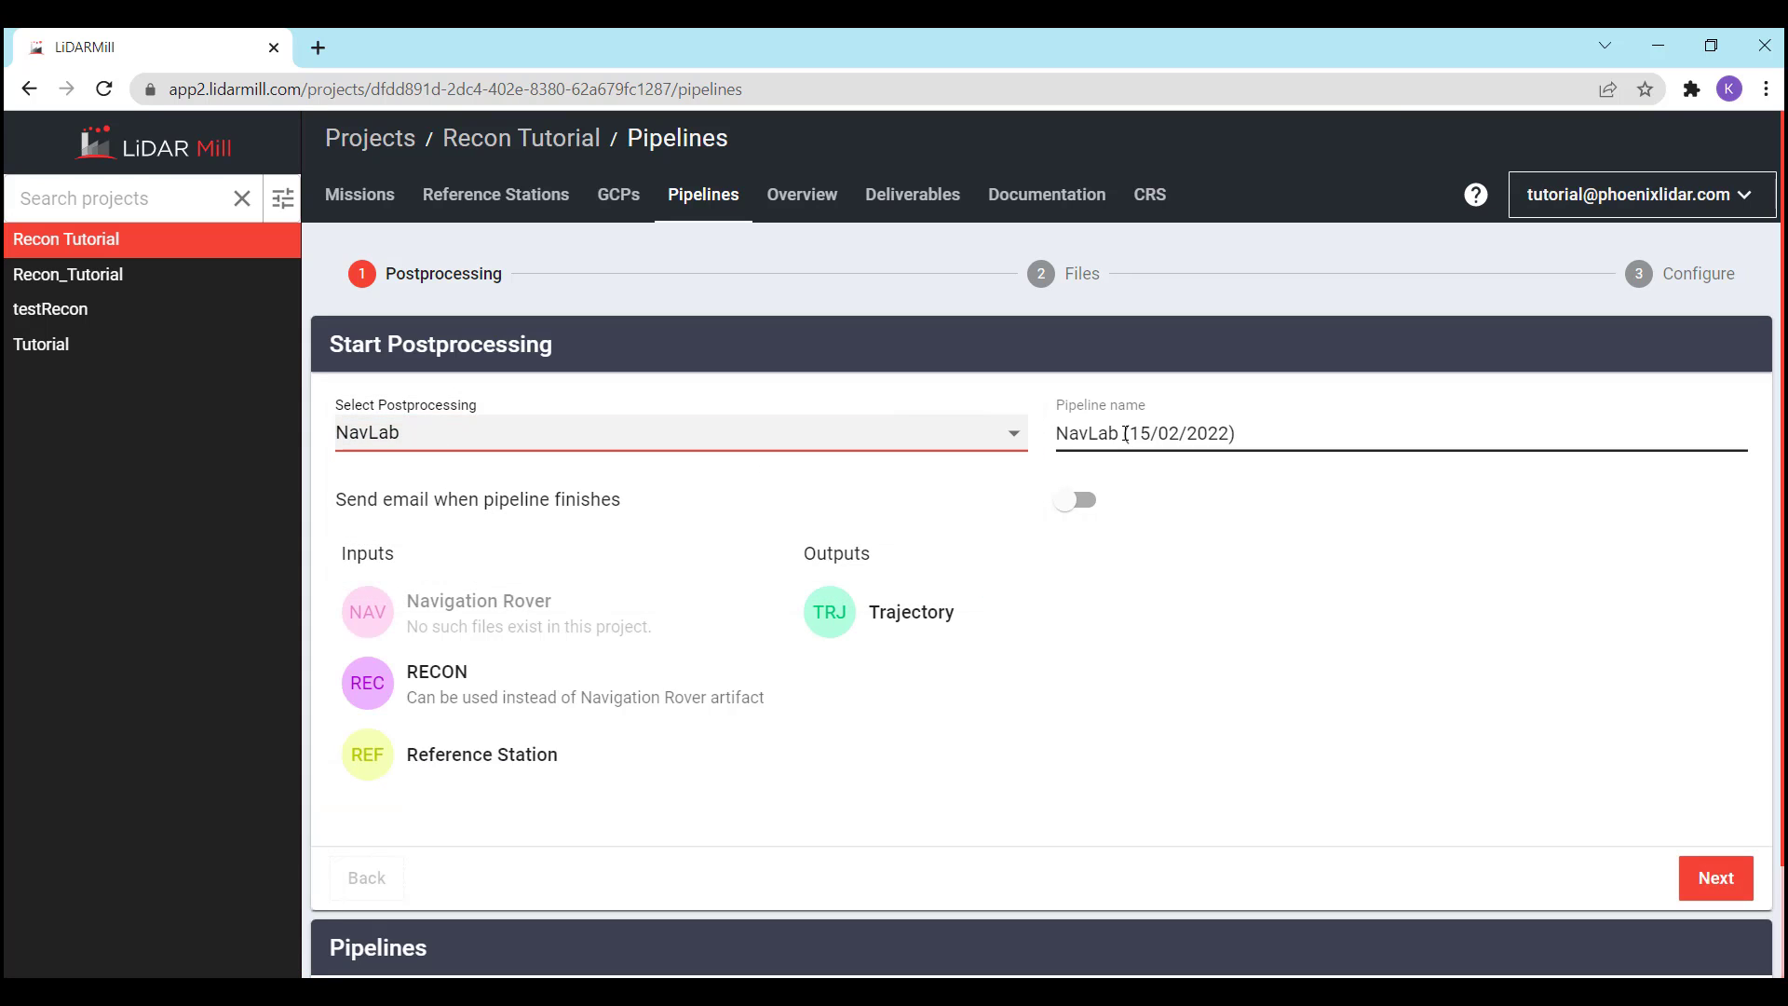
pyautogui.moveTo(1126, 434); pyautogui.dragTo(1340, 468)
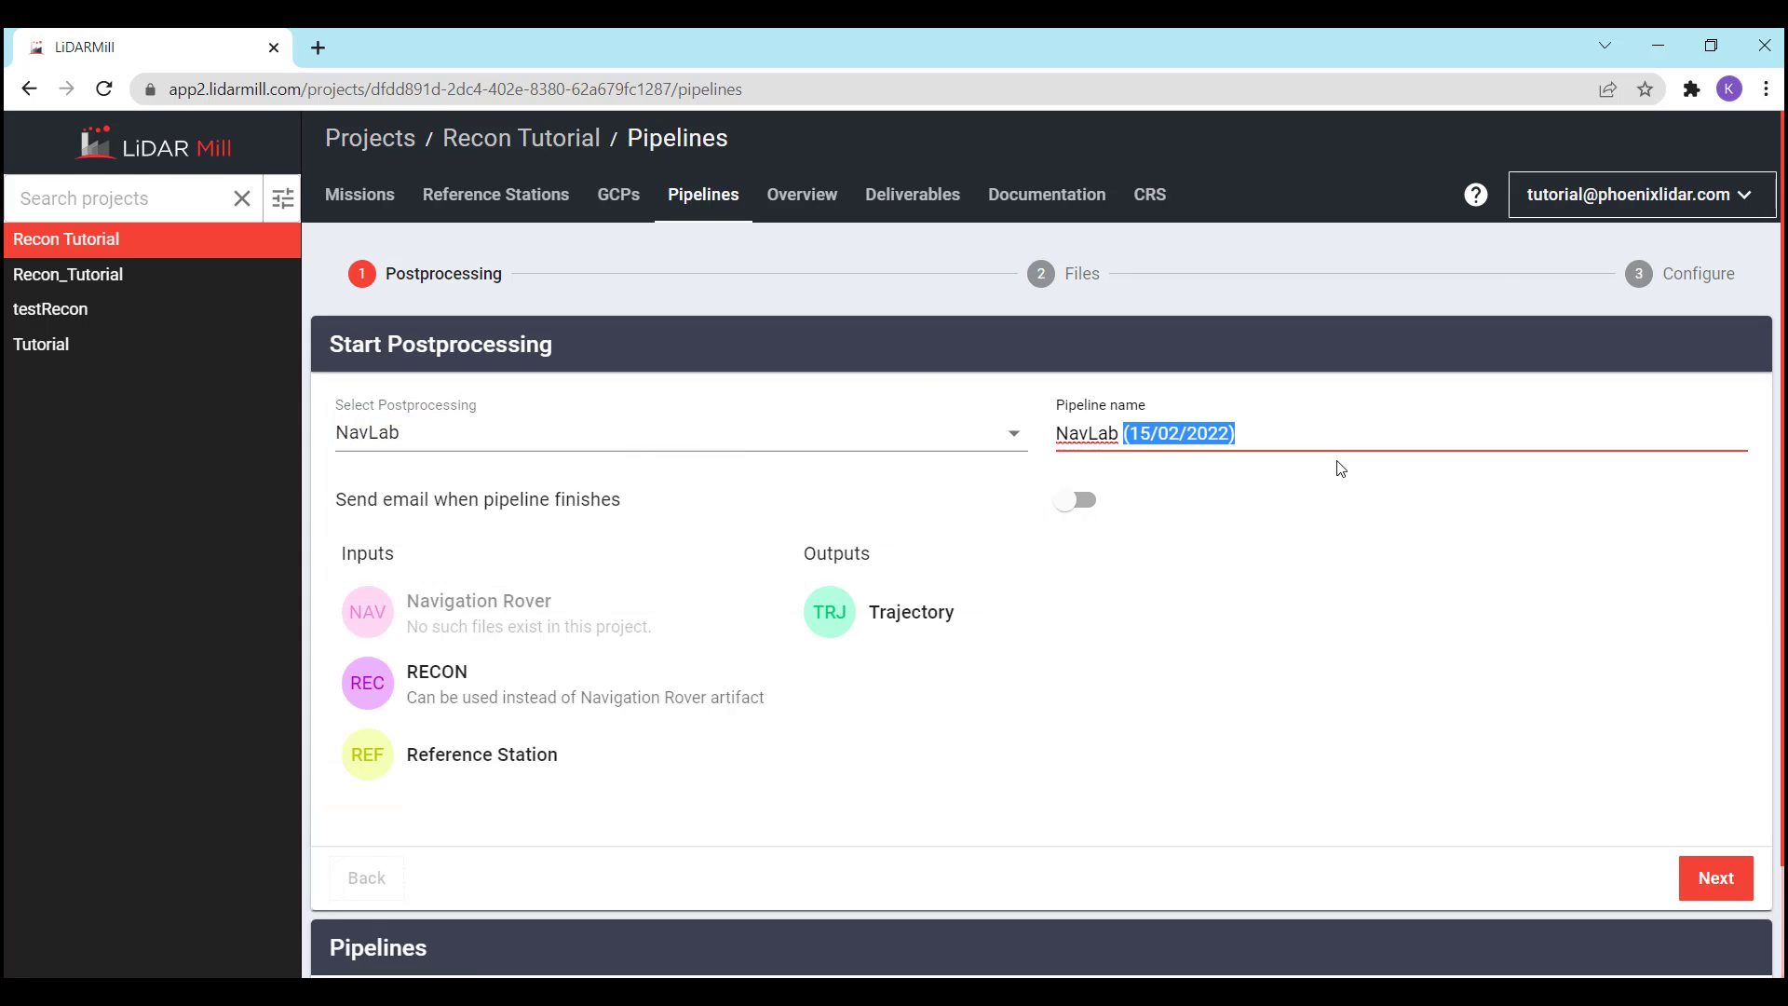
pyautogui.write('Tutorial')
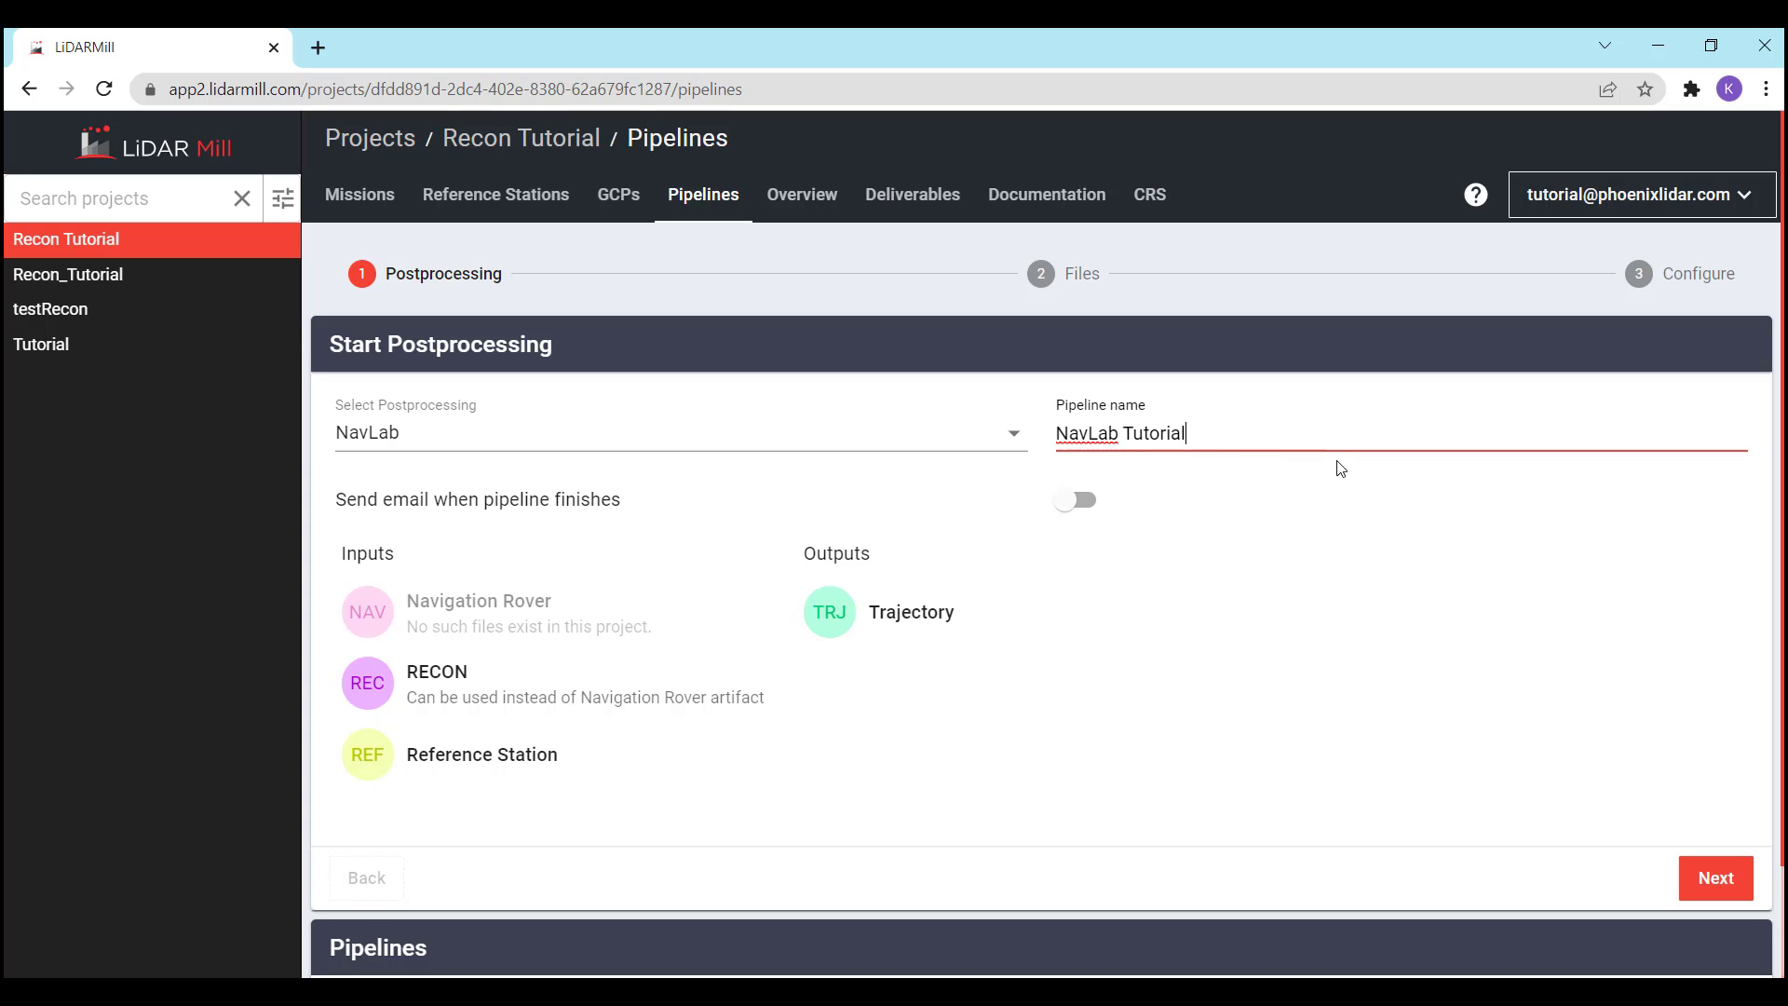
pyautogui.click(1071, 502)
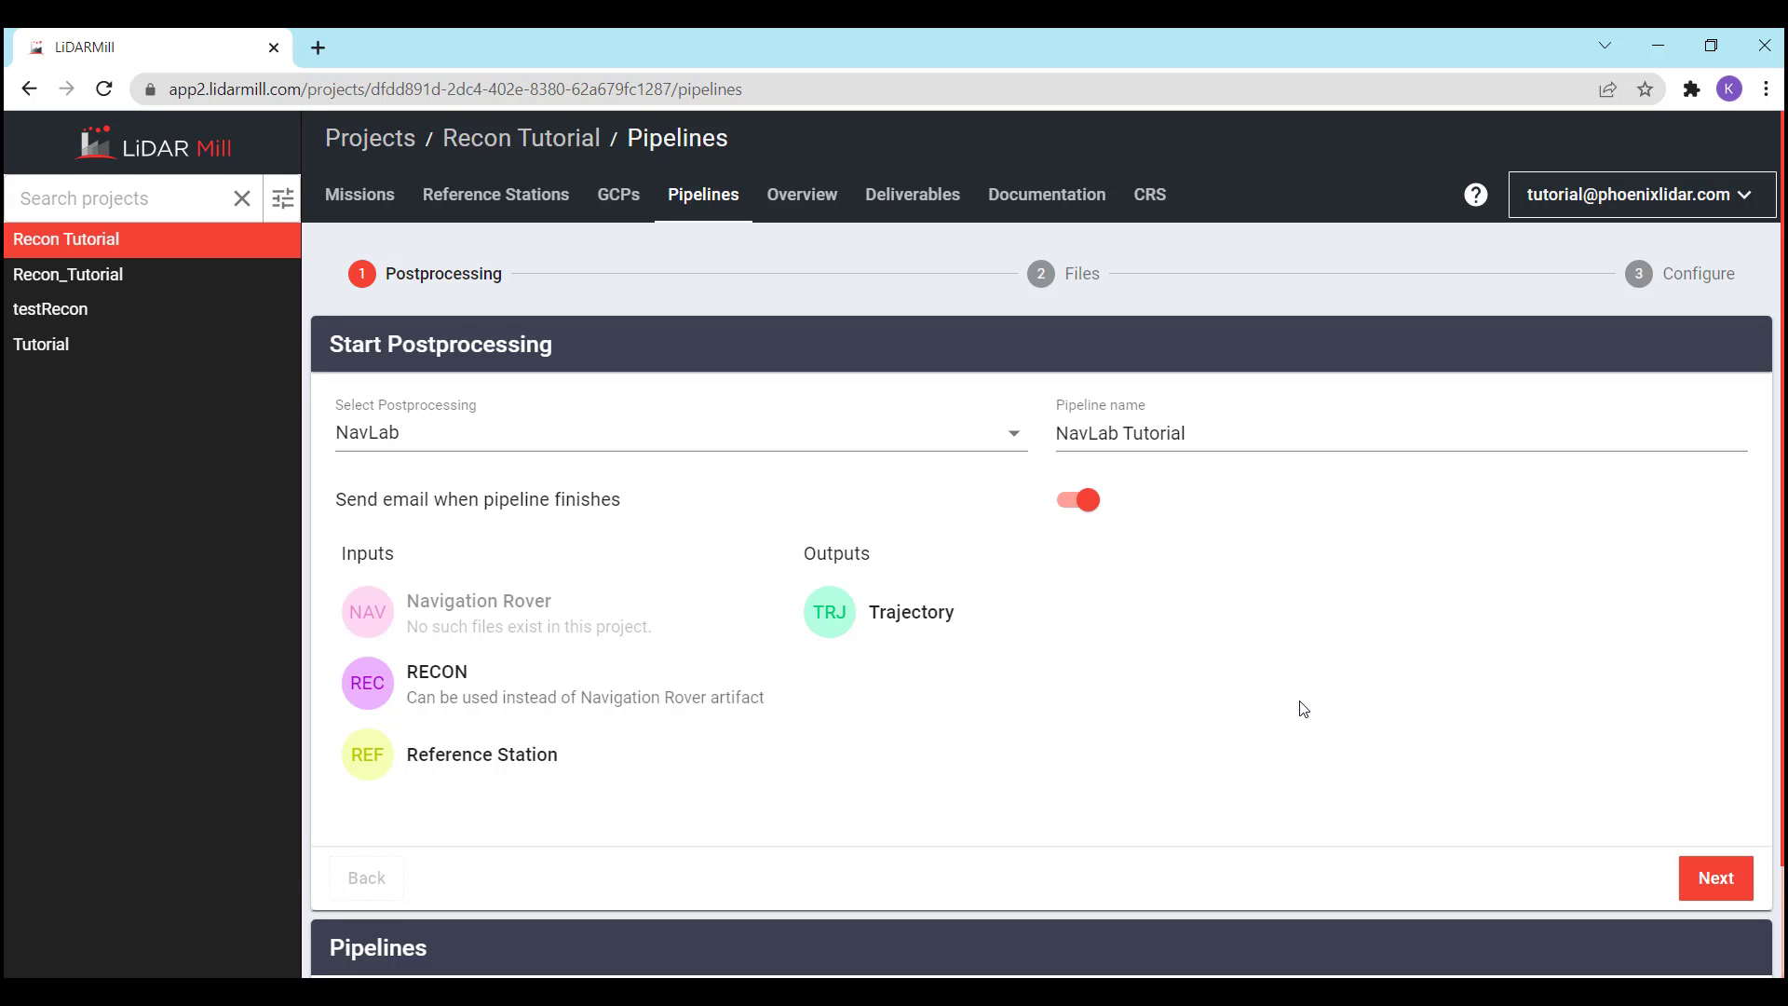
pyautogui.click(1716, 879)
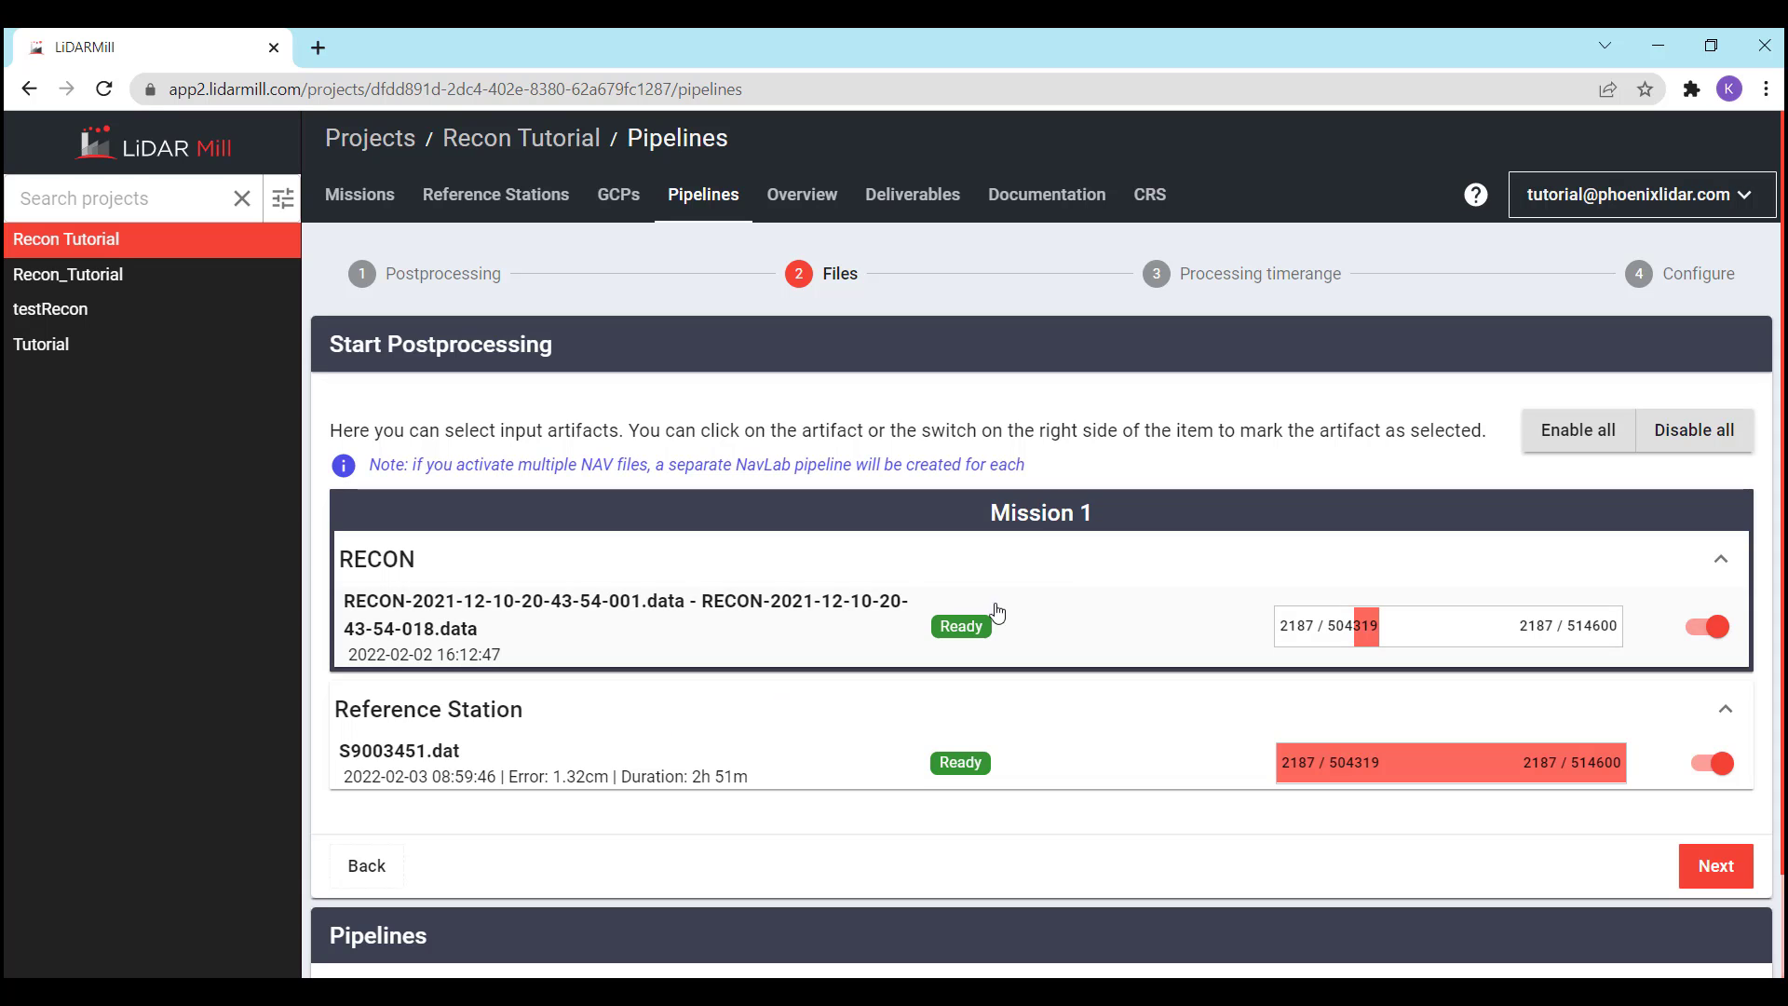
# Select the Mission 1 RECON data and the S9003451.dat reference station as input files and continue to the processing timerange
pyautogui.click(1716, 628)
pyautogui.click(1717, 628)
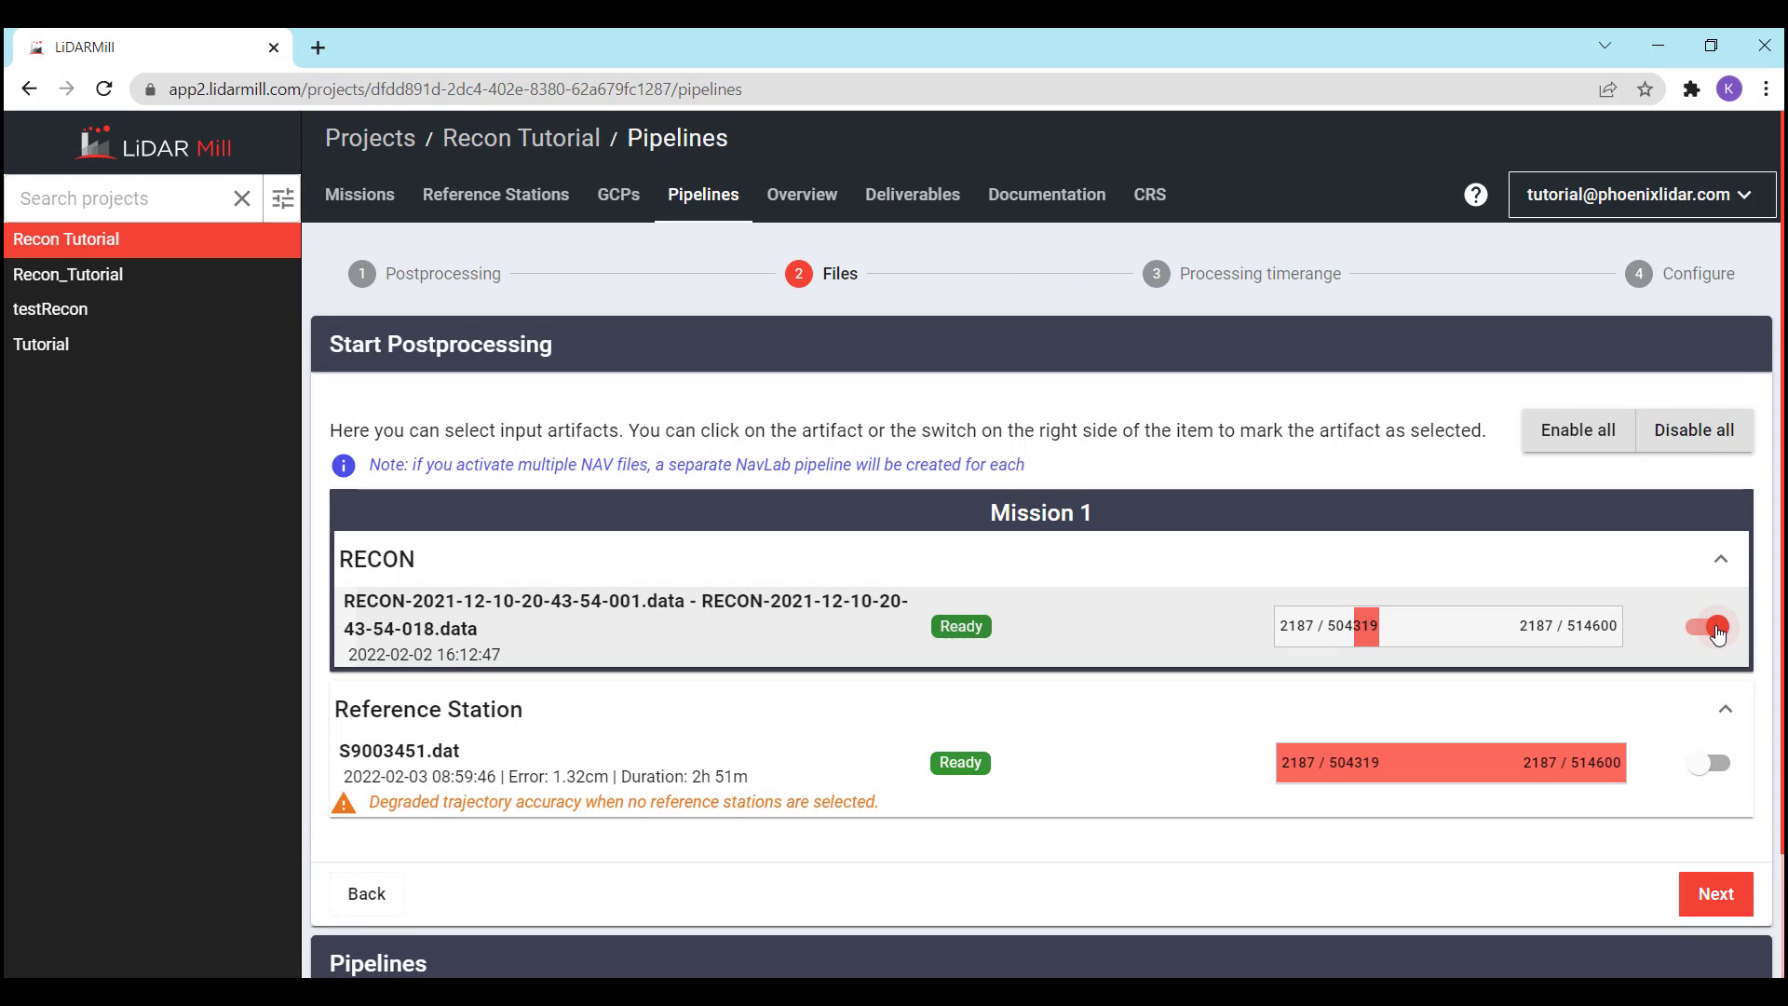
pyautogui.click(1716, 773)
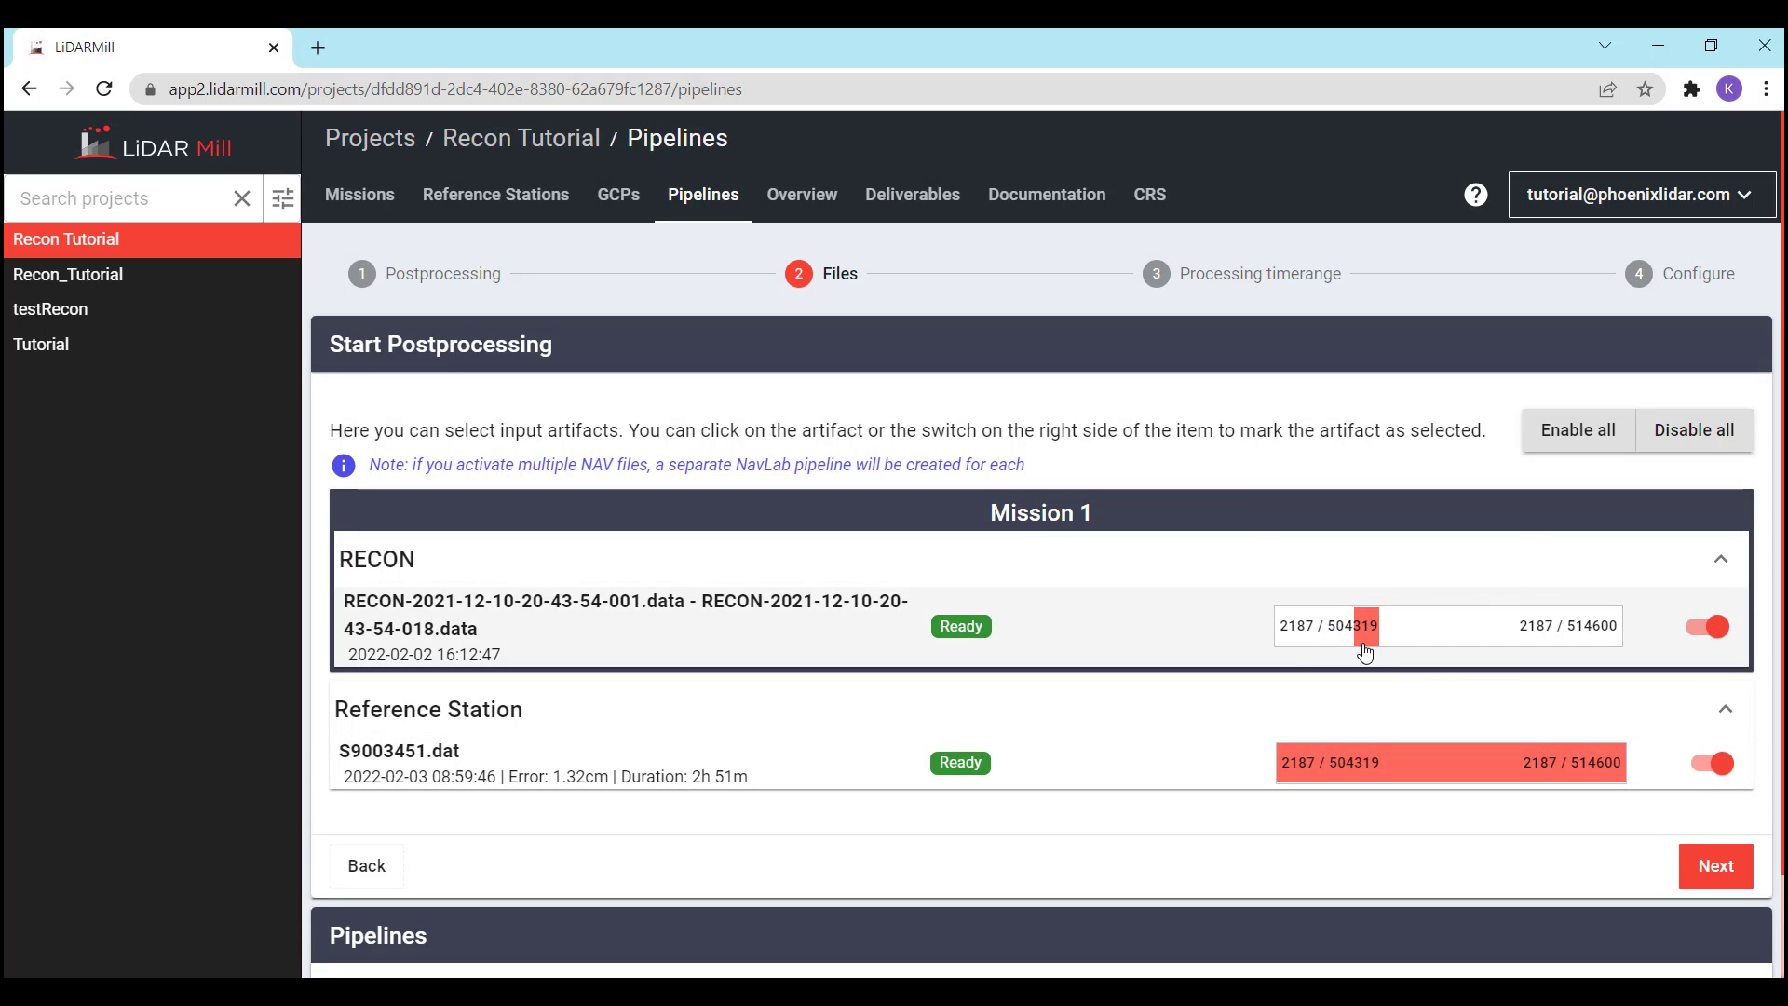
pyautogui.moveTo(1369, 642)
pyautogui.moveTo(1364, 766)
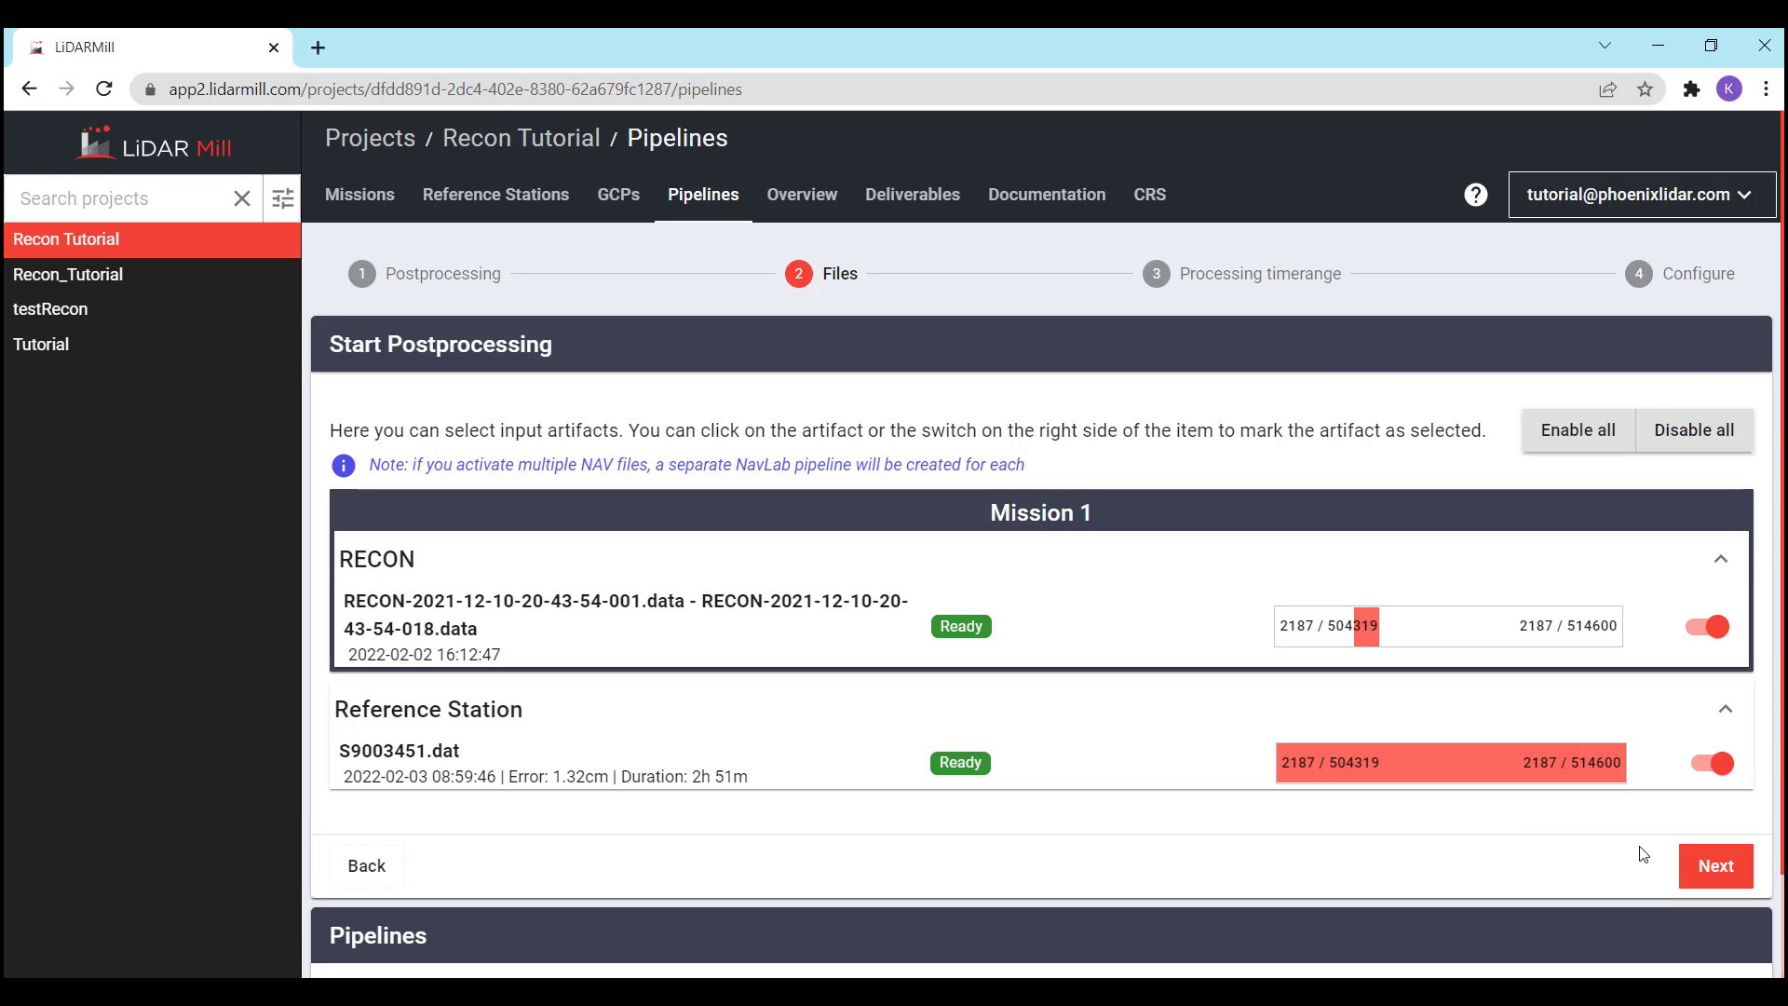
pyautogui.click(1716, 864)
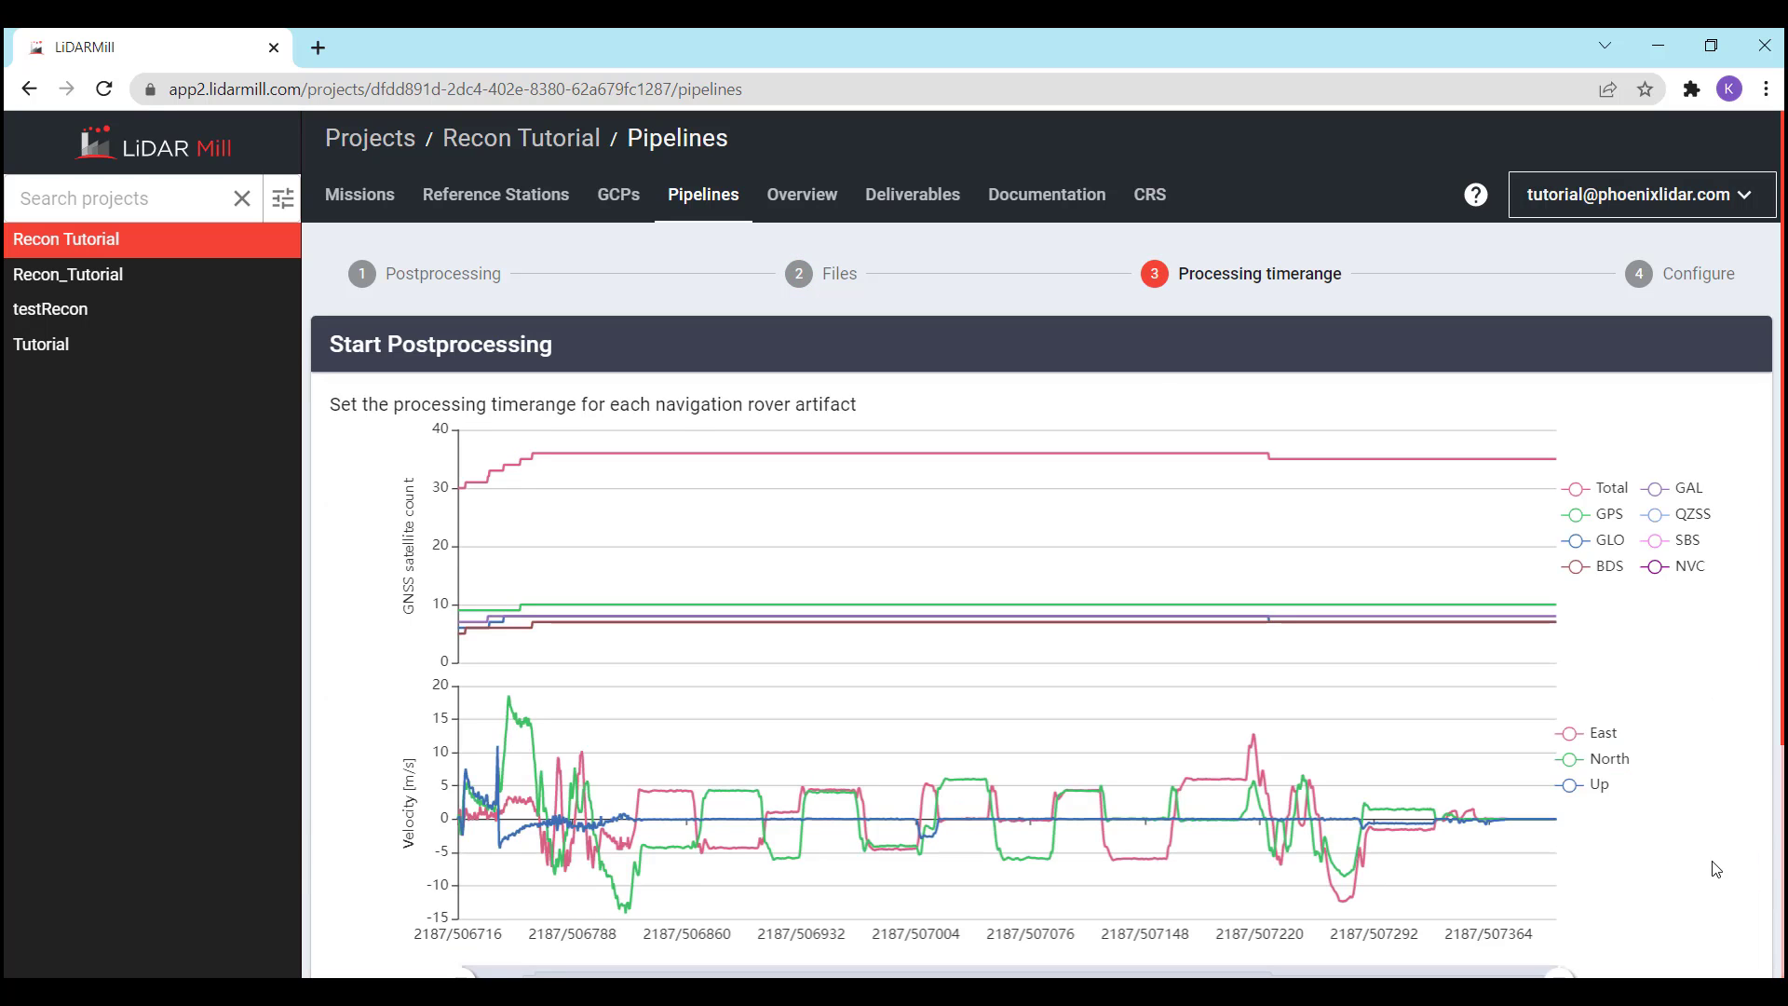
# Keep the full processing timerange from 2187/506716 to 2187/507407 and continue to the configuration
pyautogui.scroll(-3, 1700, 835)
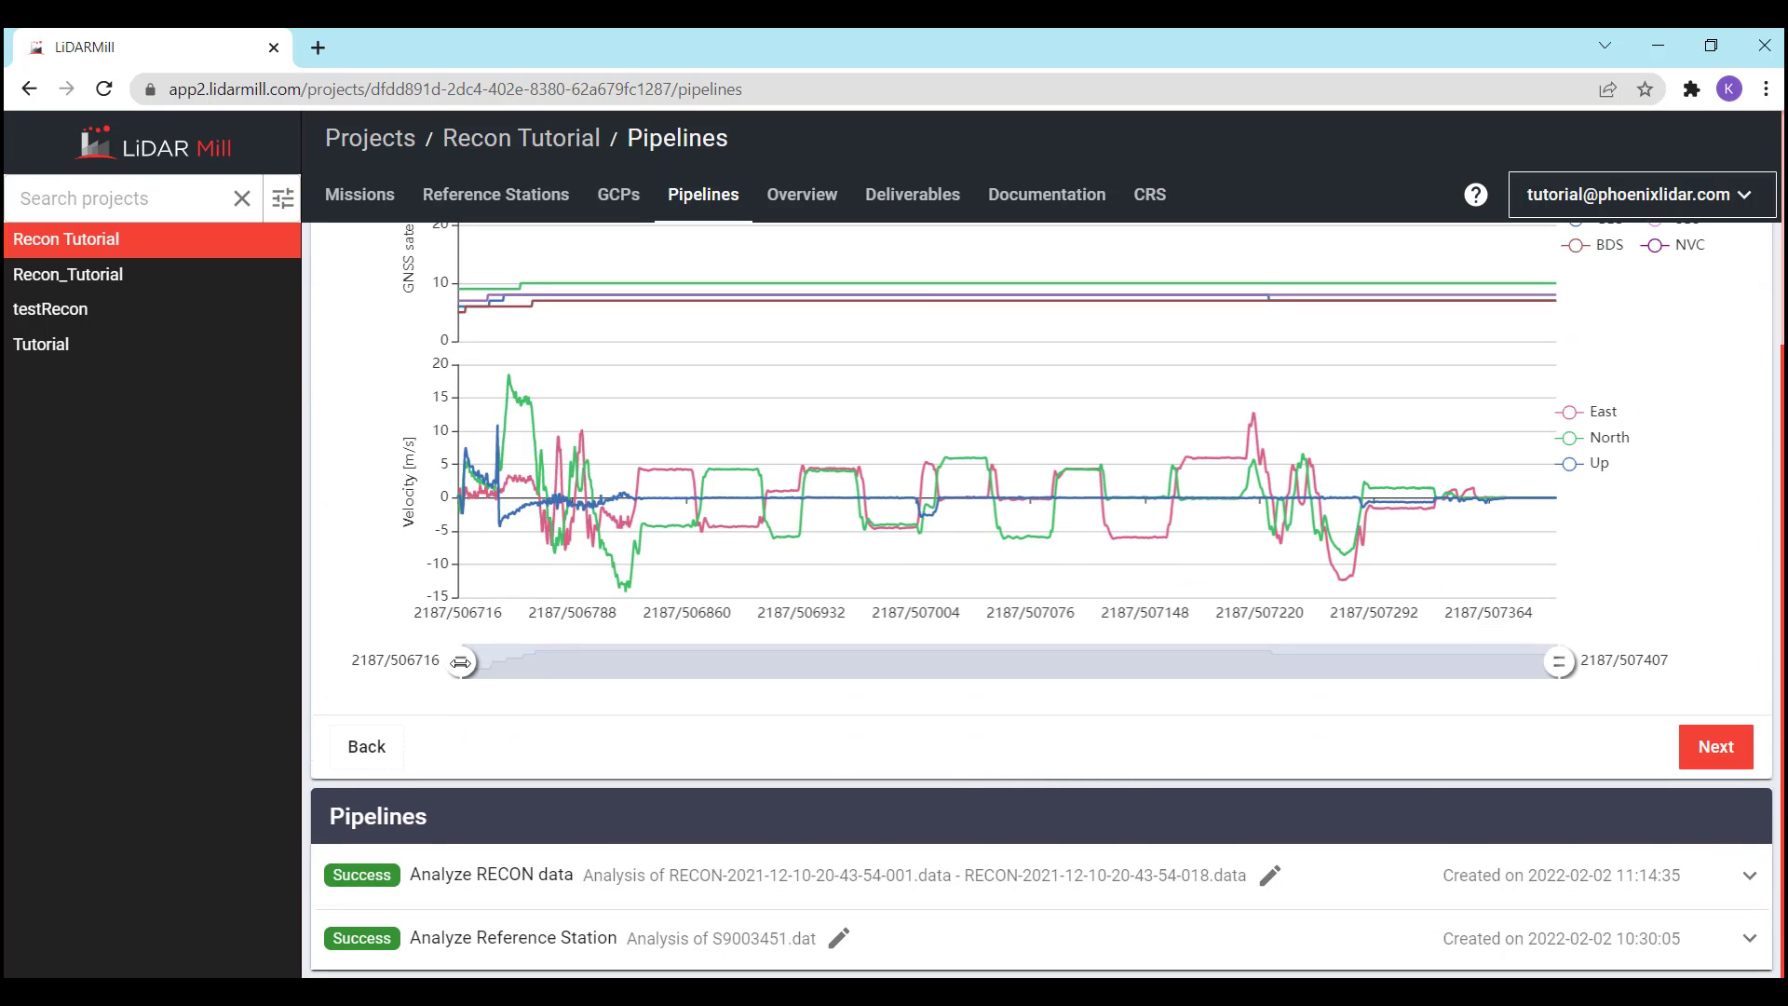
pyautogui.moveTo(471, 661)
pyautogui.mouseDown()
pyautogui.moveTo(513, 661)
pyautogui.moveTo(461, 661)
pyautogui.mouseUp()
pyautogui.moveTo(1558, 661)
pyautogui.mouseDown()
pyautogui.moveTo(1530, 665)
pyautogui.moveTo(1558, 663)
pyautogui.mouseUp()
pyautogui.click(1710, 750)
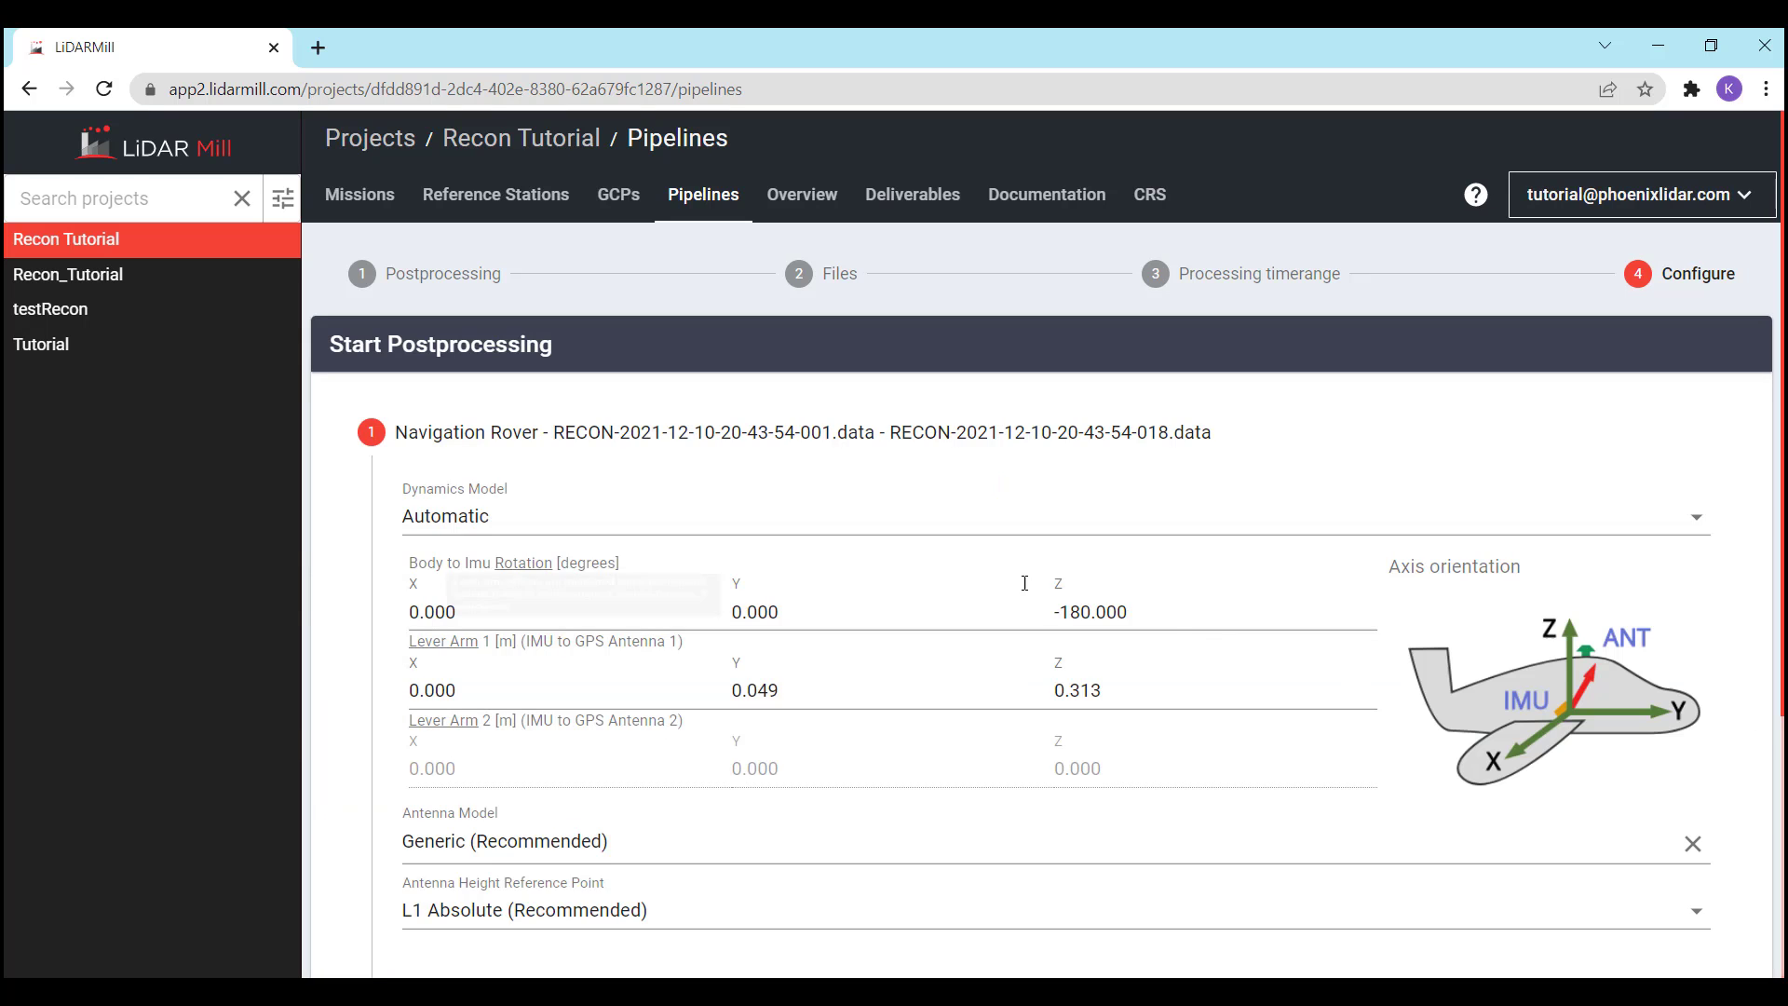
# Check the navigation rover's body-to-IMU rotation and the explanation of its lever arm offsets
pyautogui.scroll(-2, 363, 496)
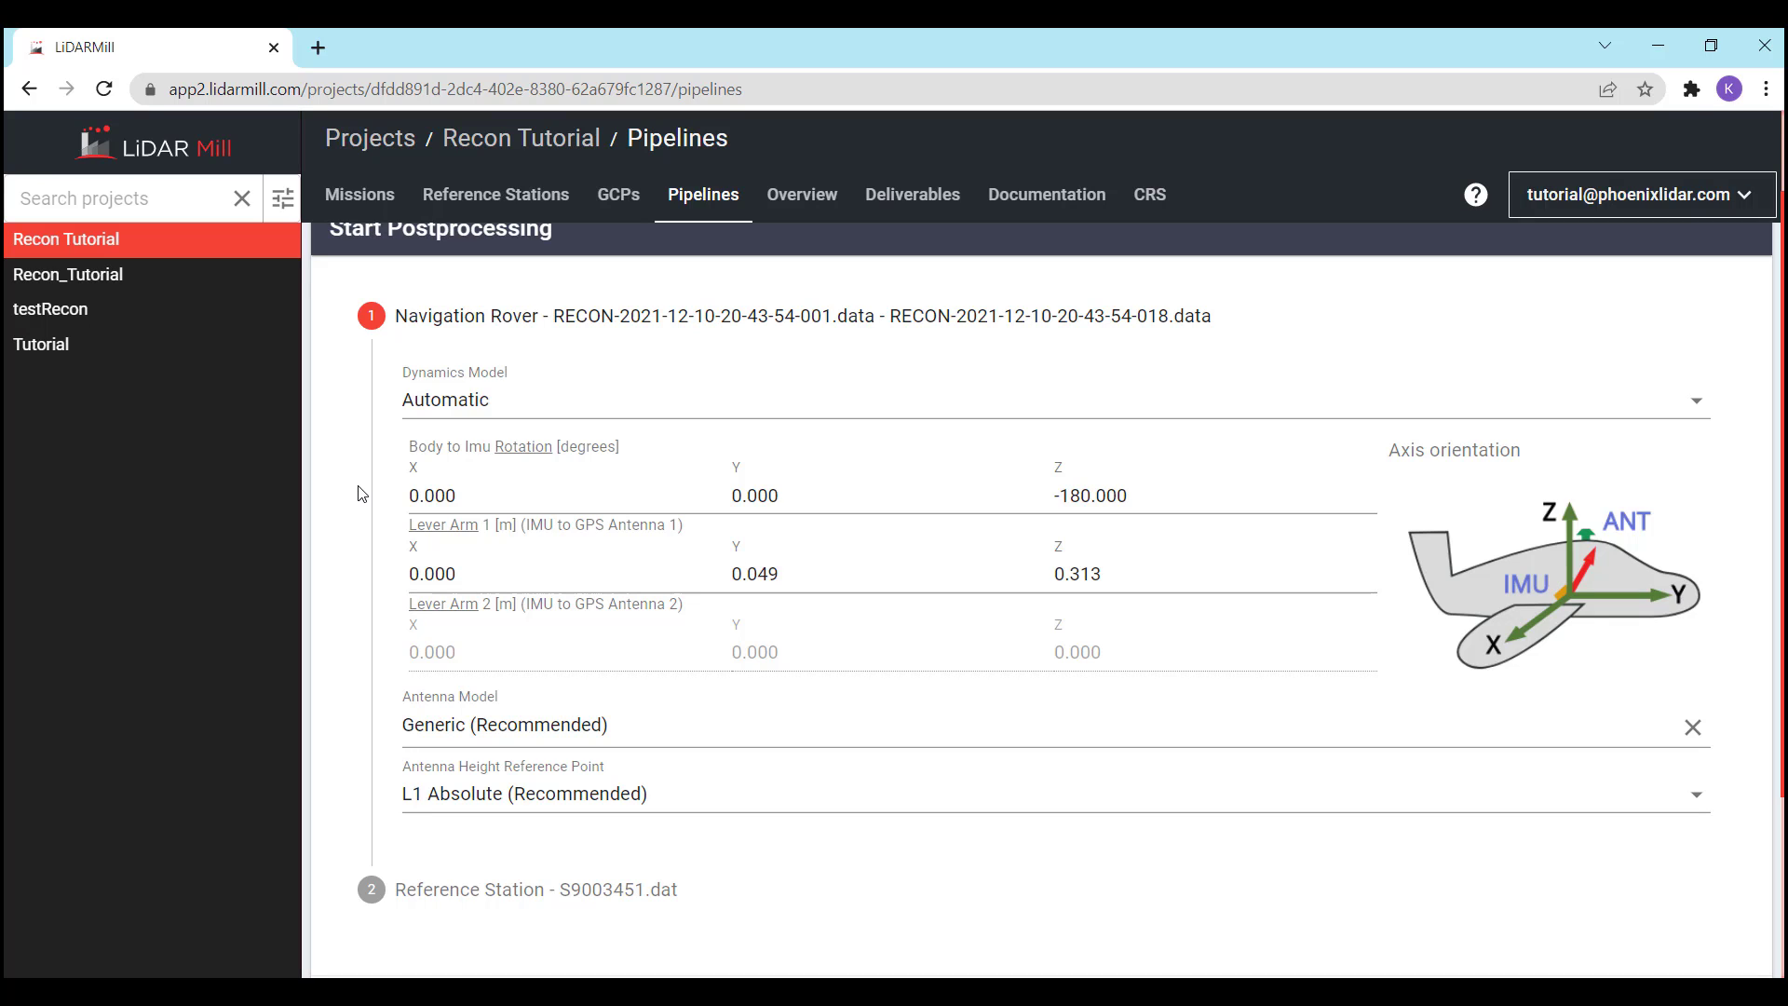
pyautogui.click(767, 495)
pyautogui.click(729, 575)
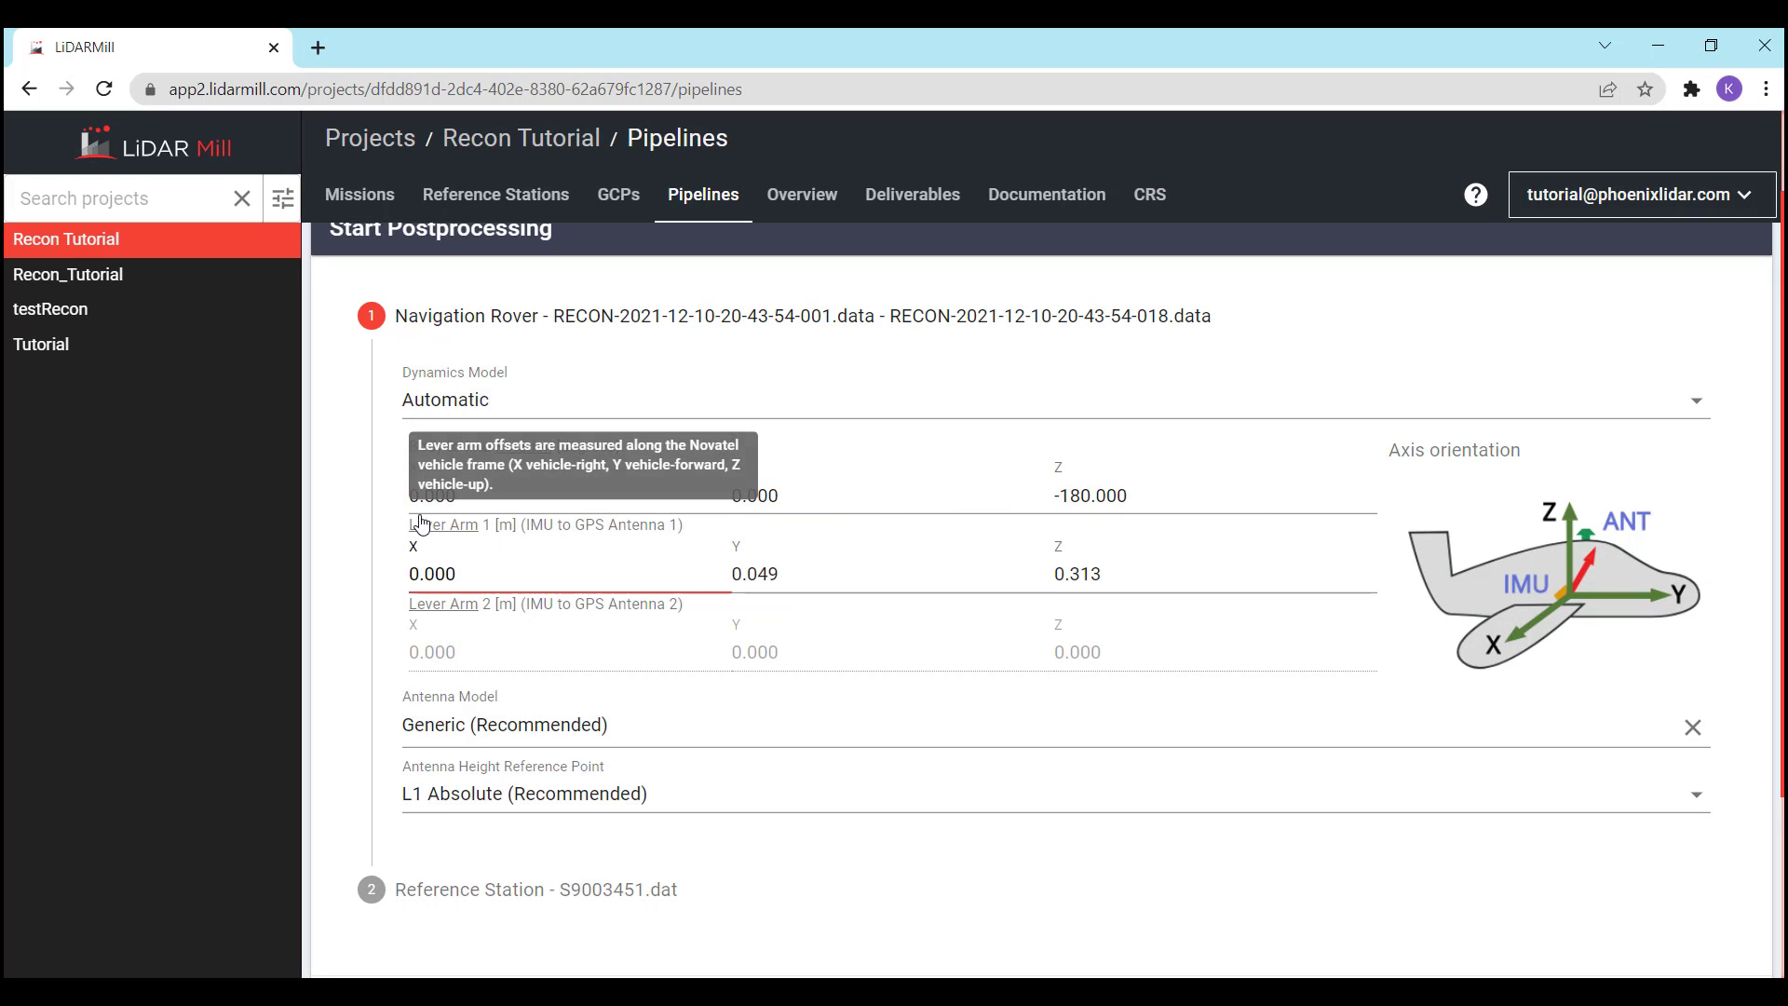
pyautogui.moveTo(442, 531)
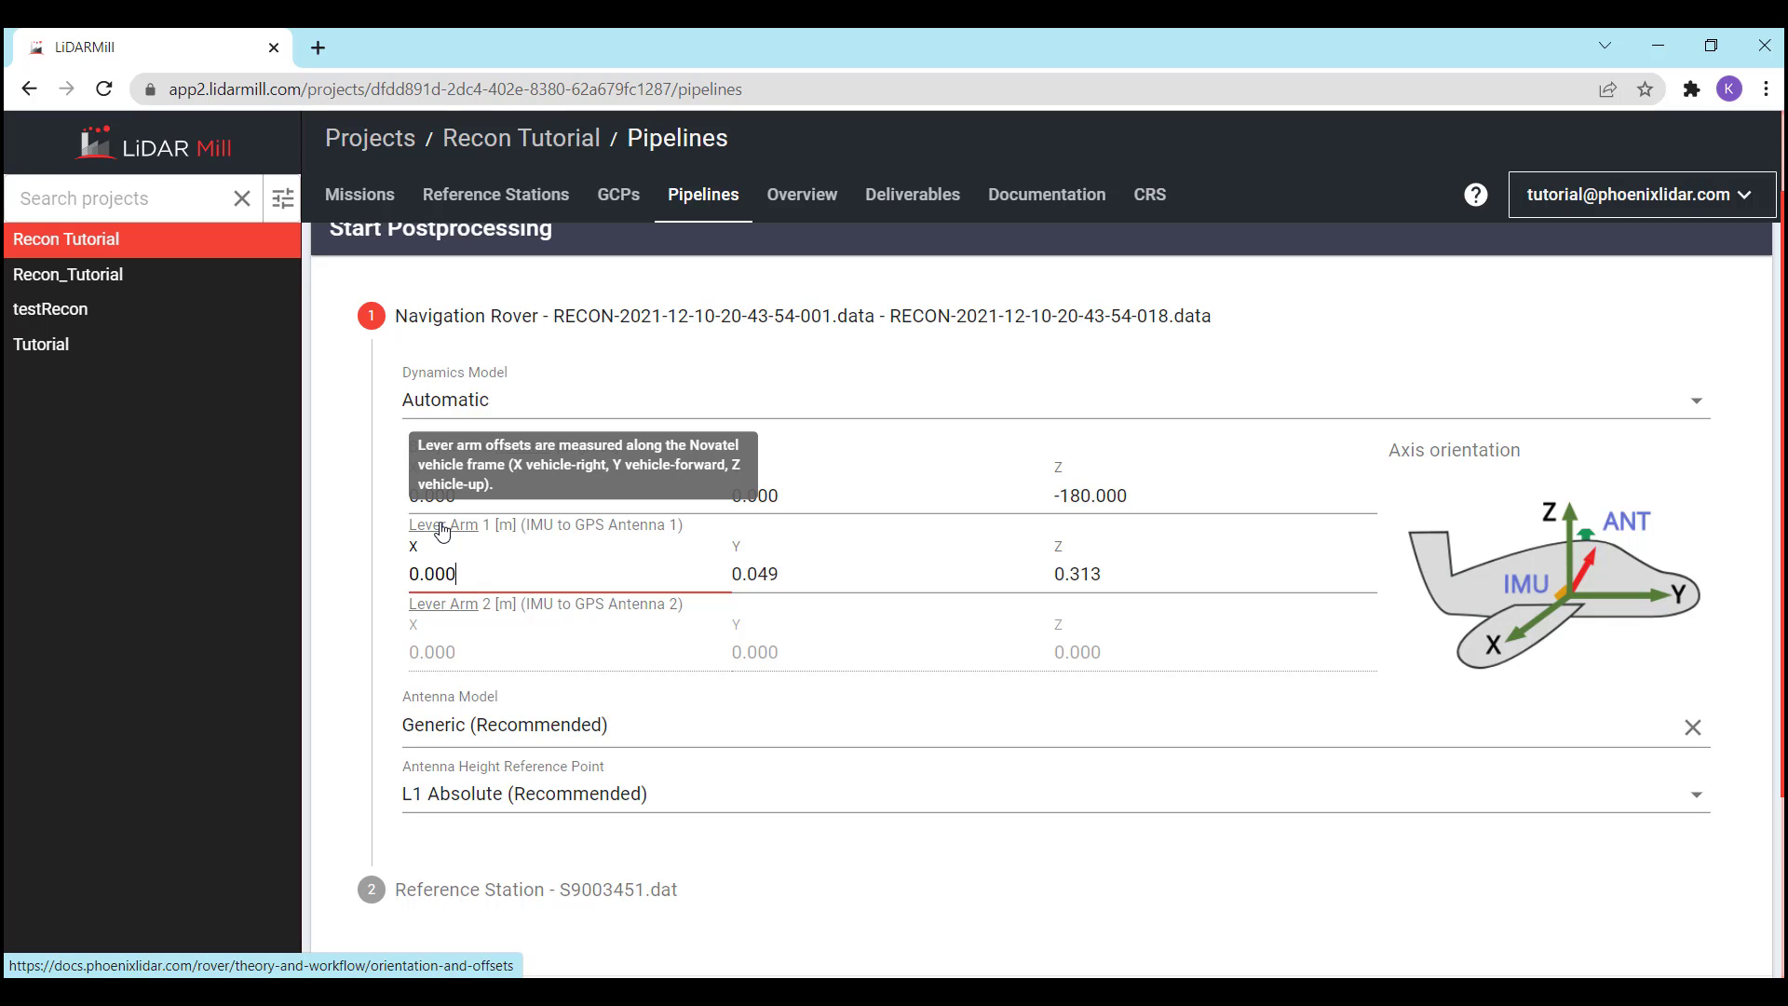
pyautogui.moveTo(452, 448)
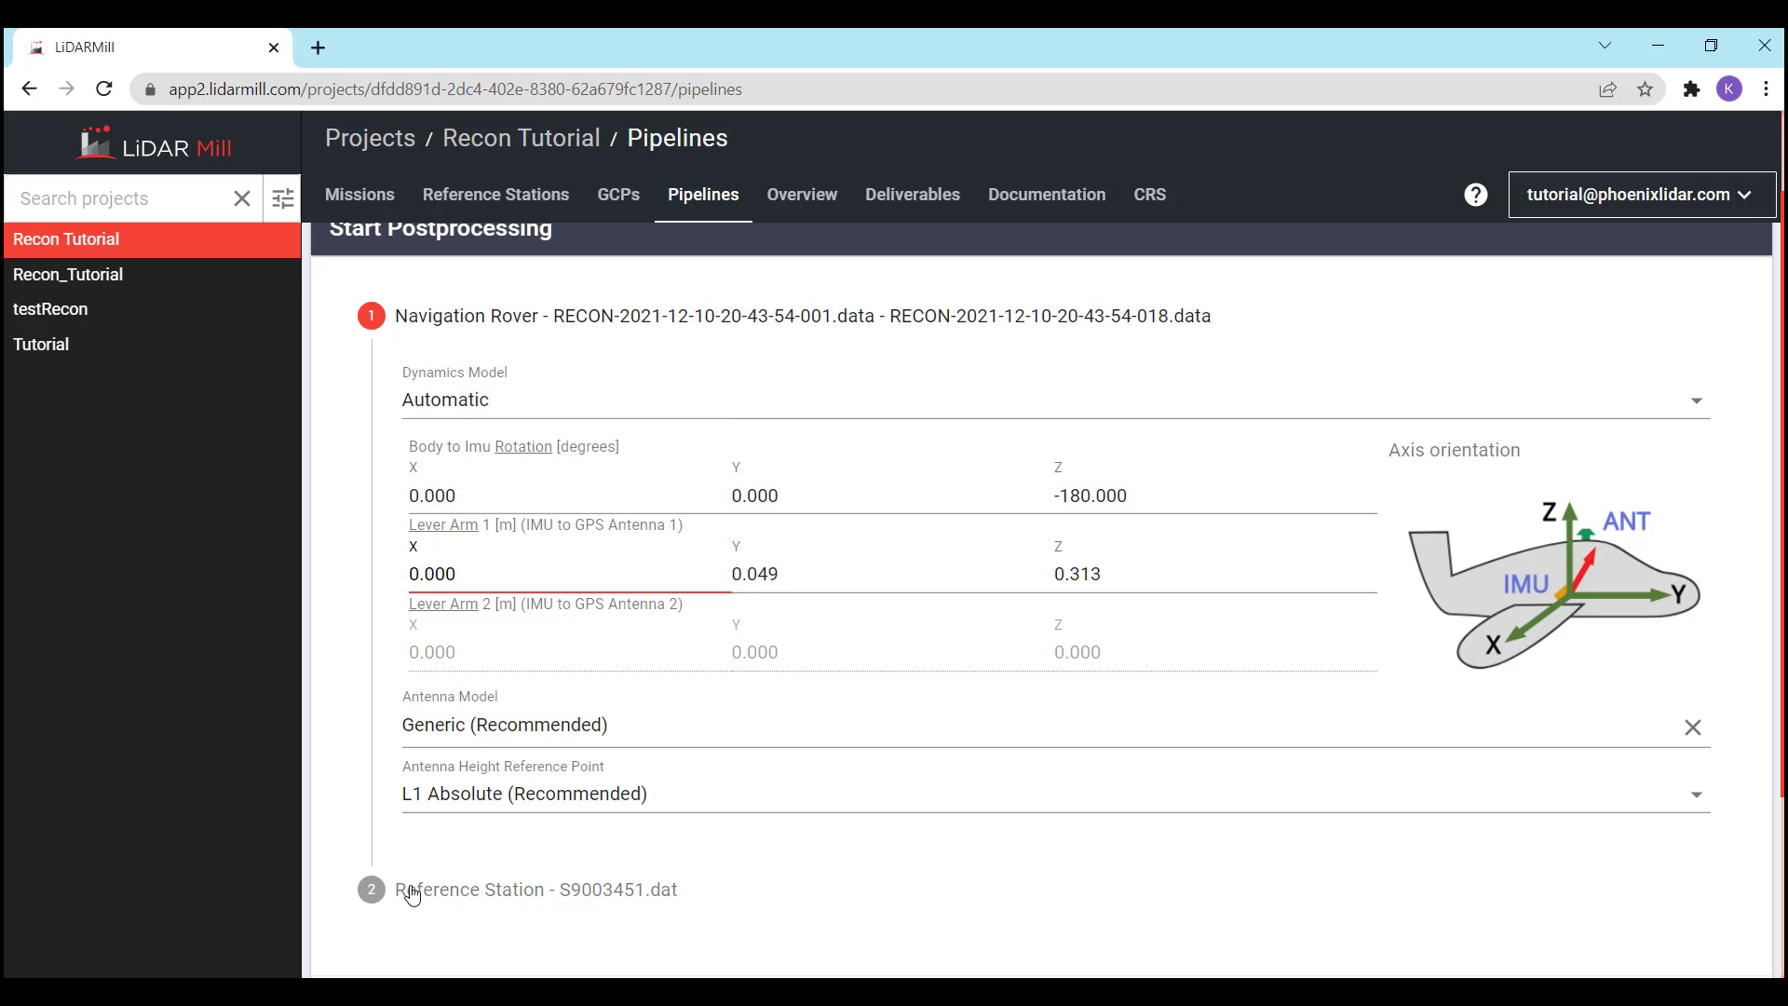
# Open the S9003451.dat reference station settings, review the available position solutions and zoom in on the station on the map
pyautogui.click(463, 899)
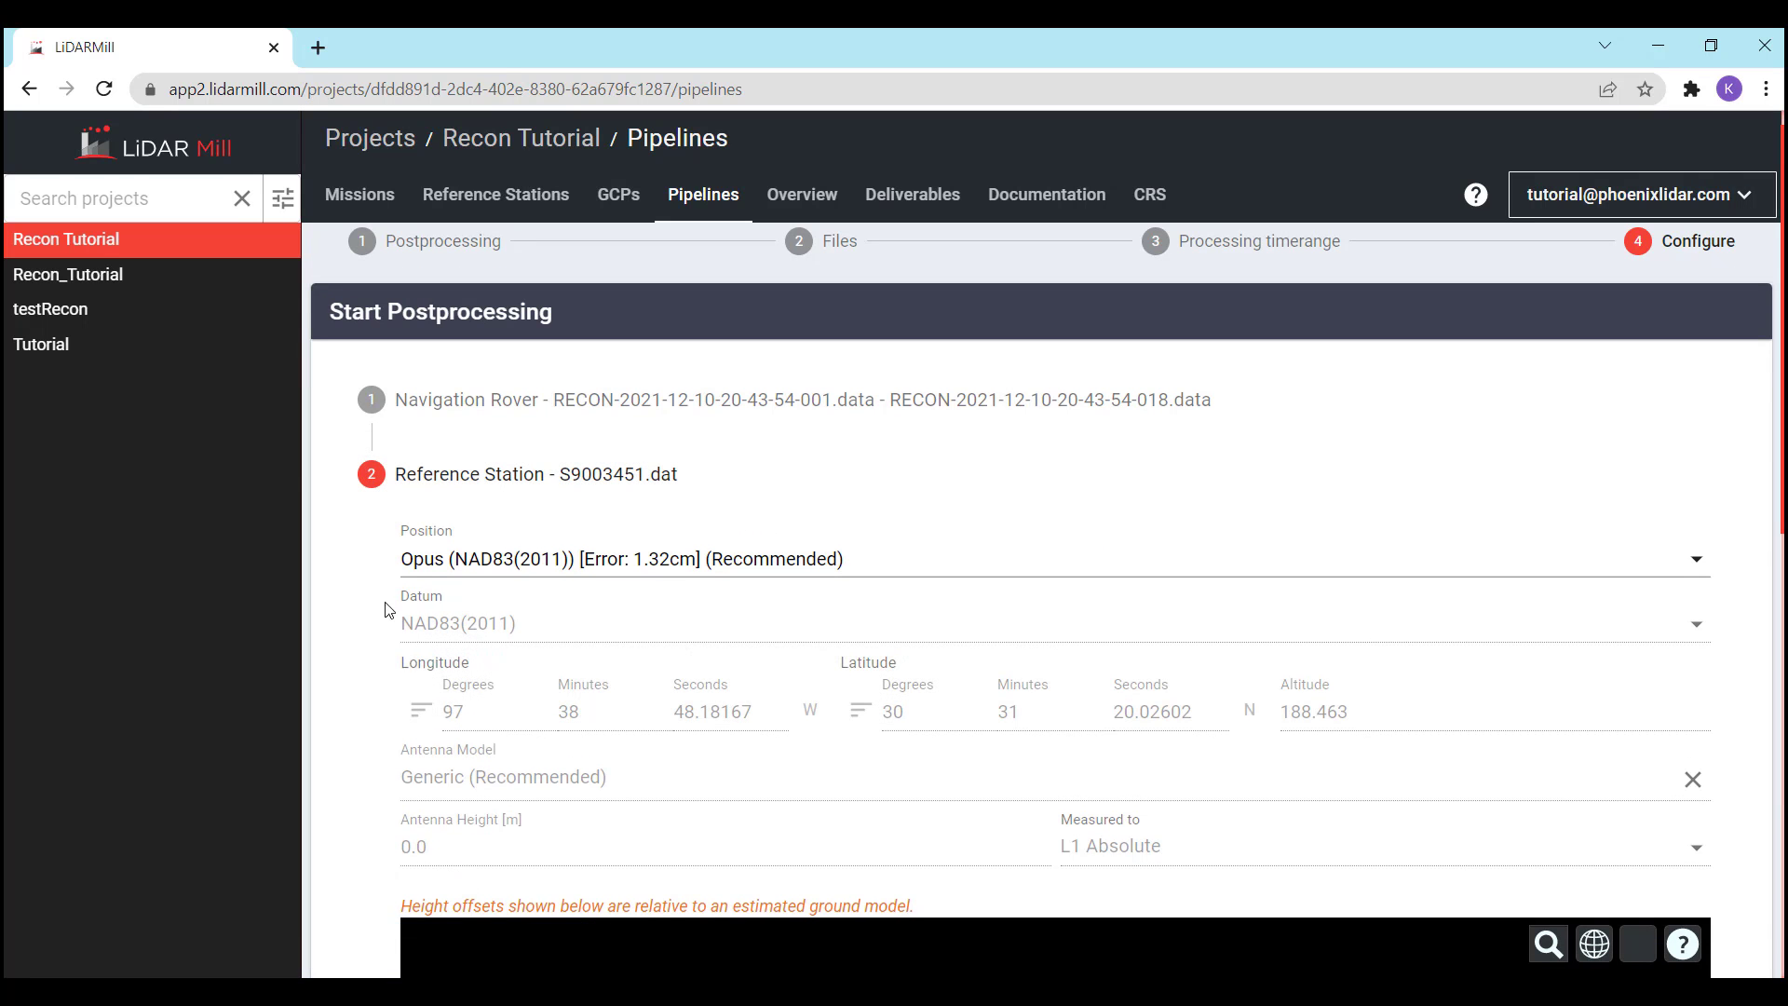
pyautogui.scroll(-5, 331, 559)
pyautogui.scroll(5, 331, 557)
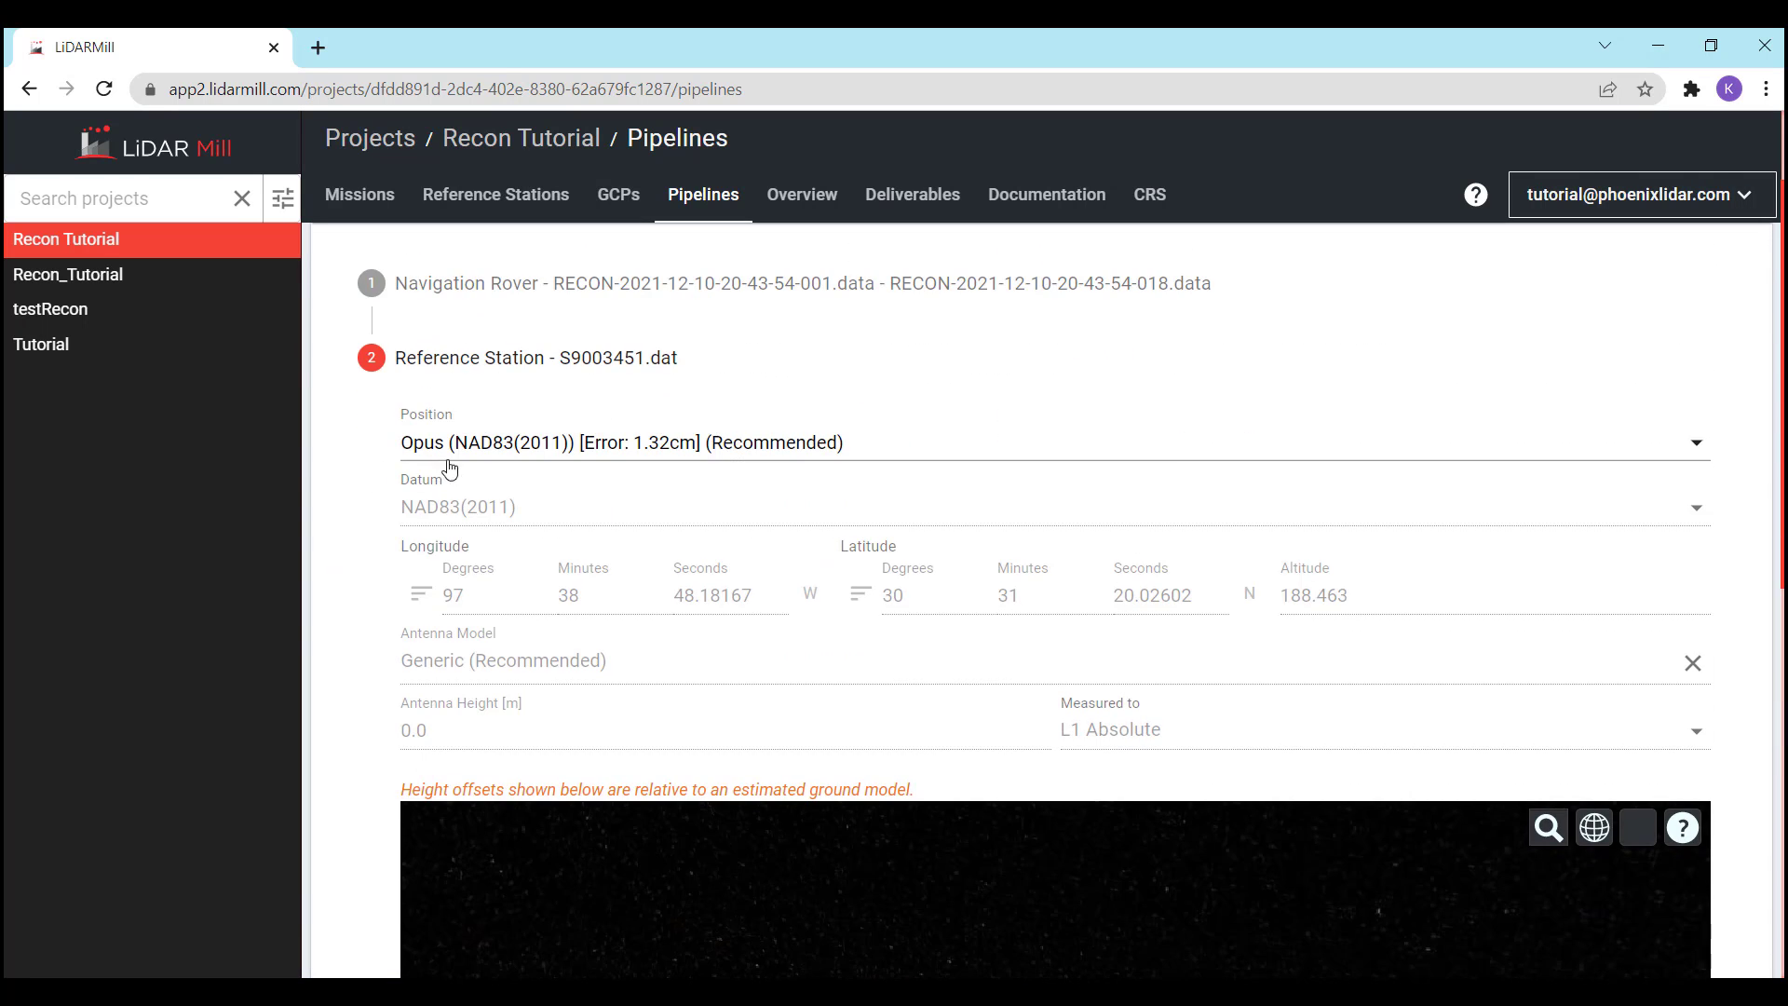
pyautogui.click(489, 445)
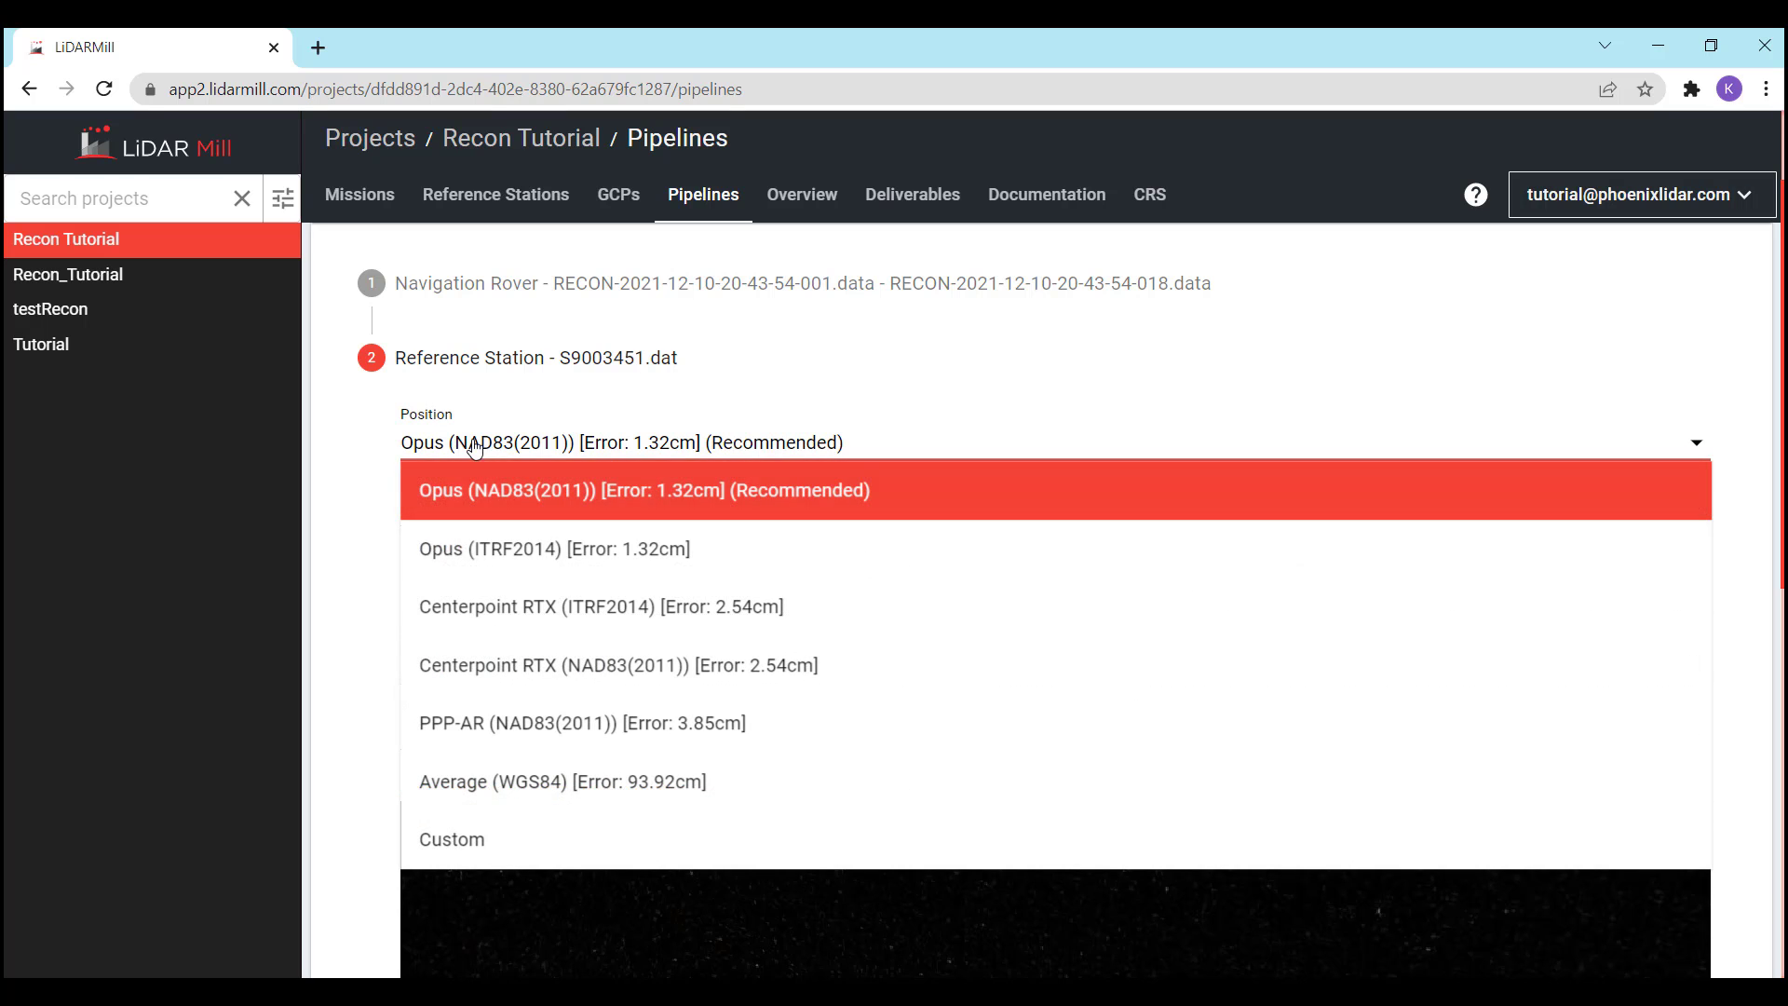
pyautogui.click(361, 466)
pyautogui.scroll(-5, 361, 466)
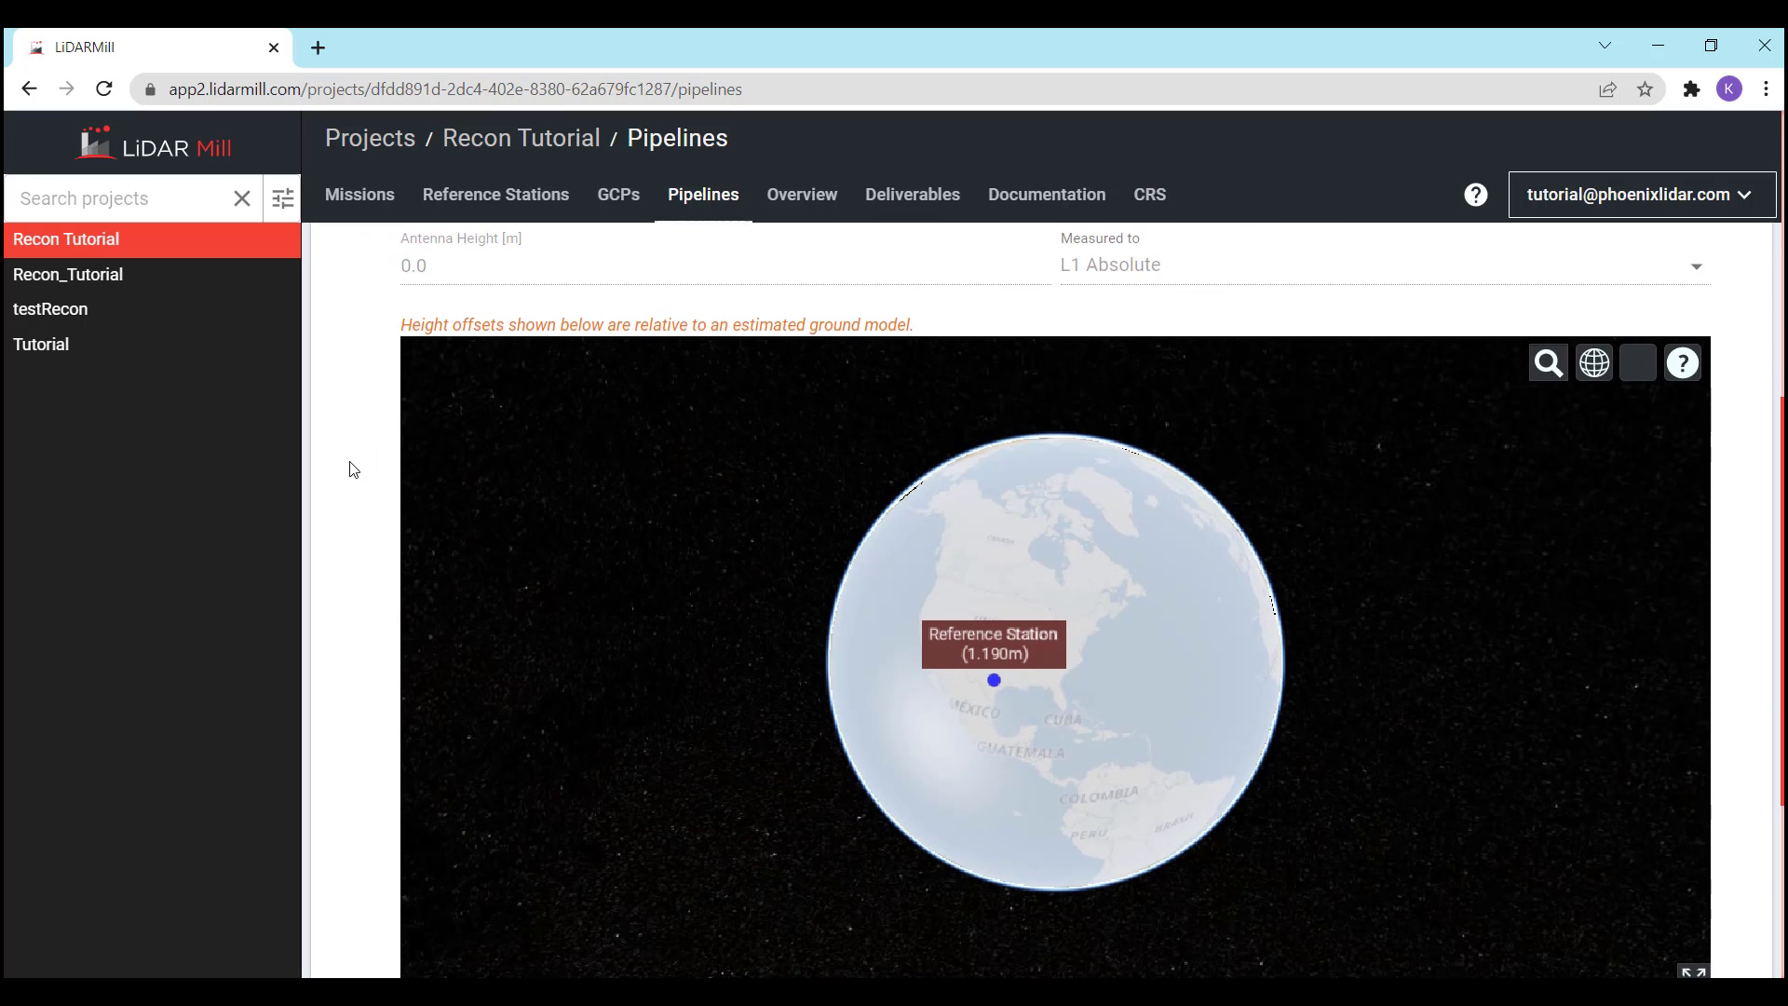
pyautogui.doubleClick(996, 681)
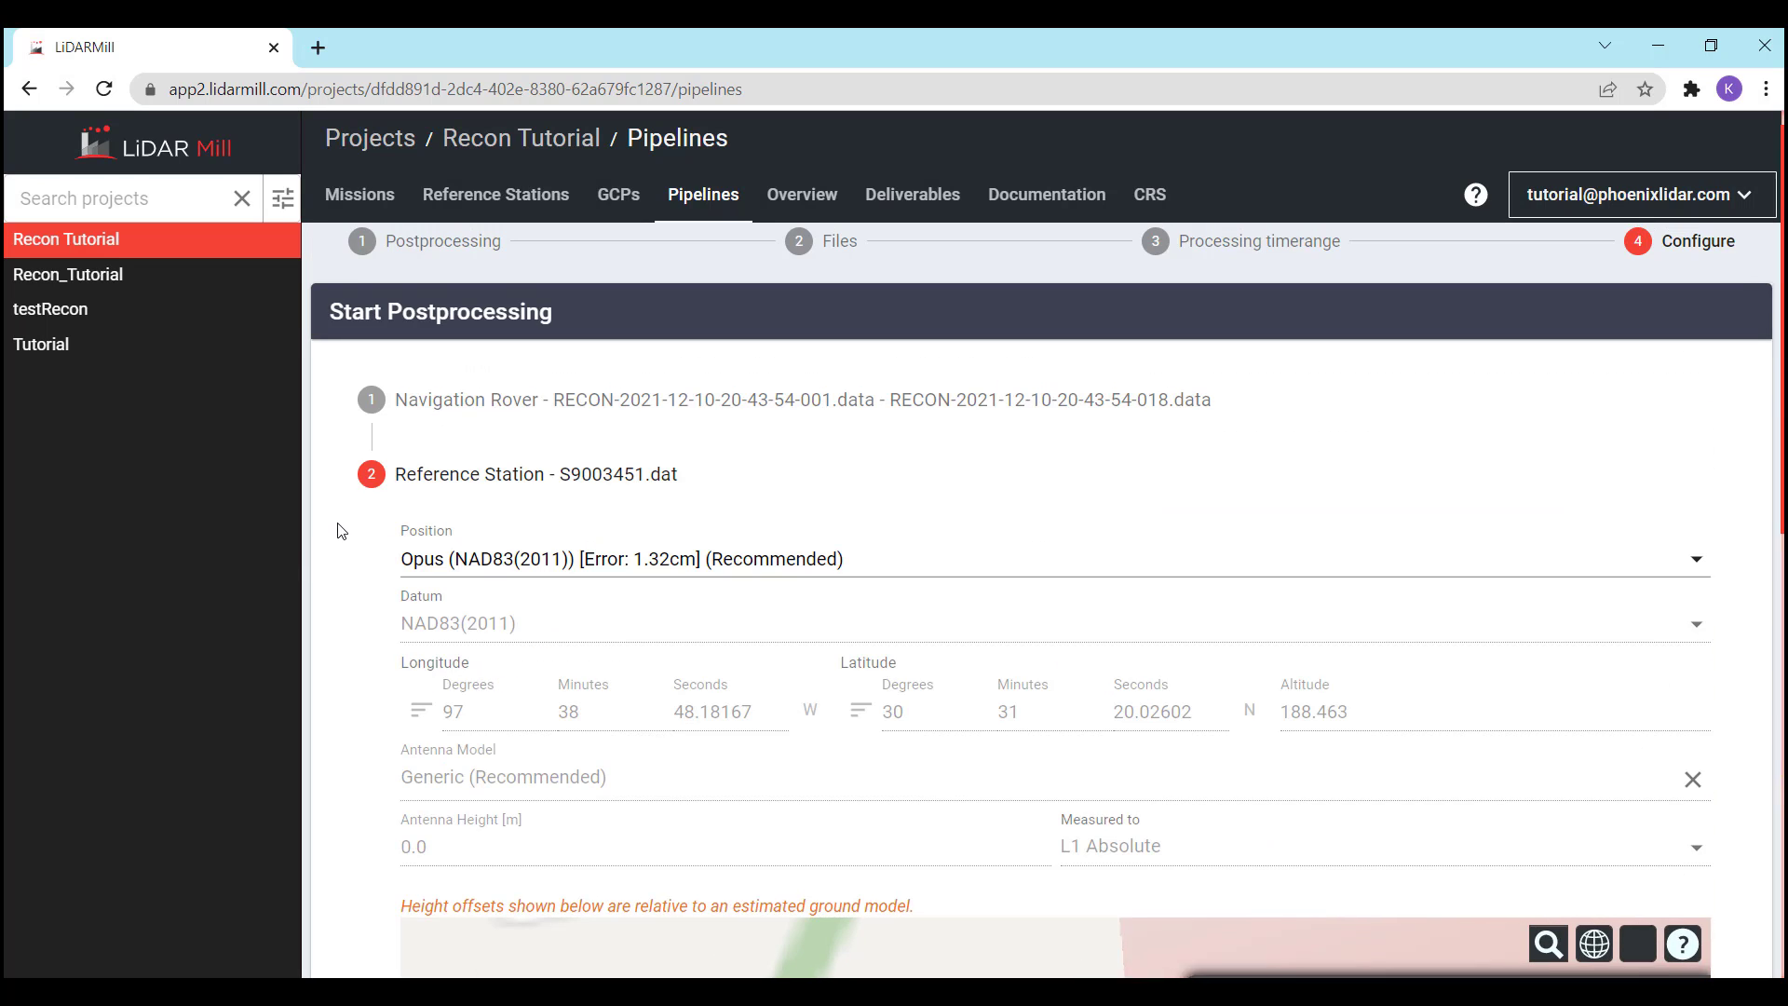
# Set the S9003451.dat reference station's position to Custom and review its coordinate reference system and coordinate fields
pyautogui.scroll(6, 466, 522)
pyautogui.click(492, 557)
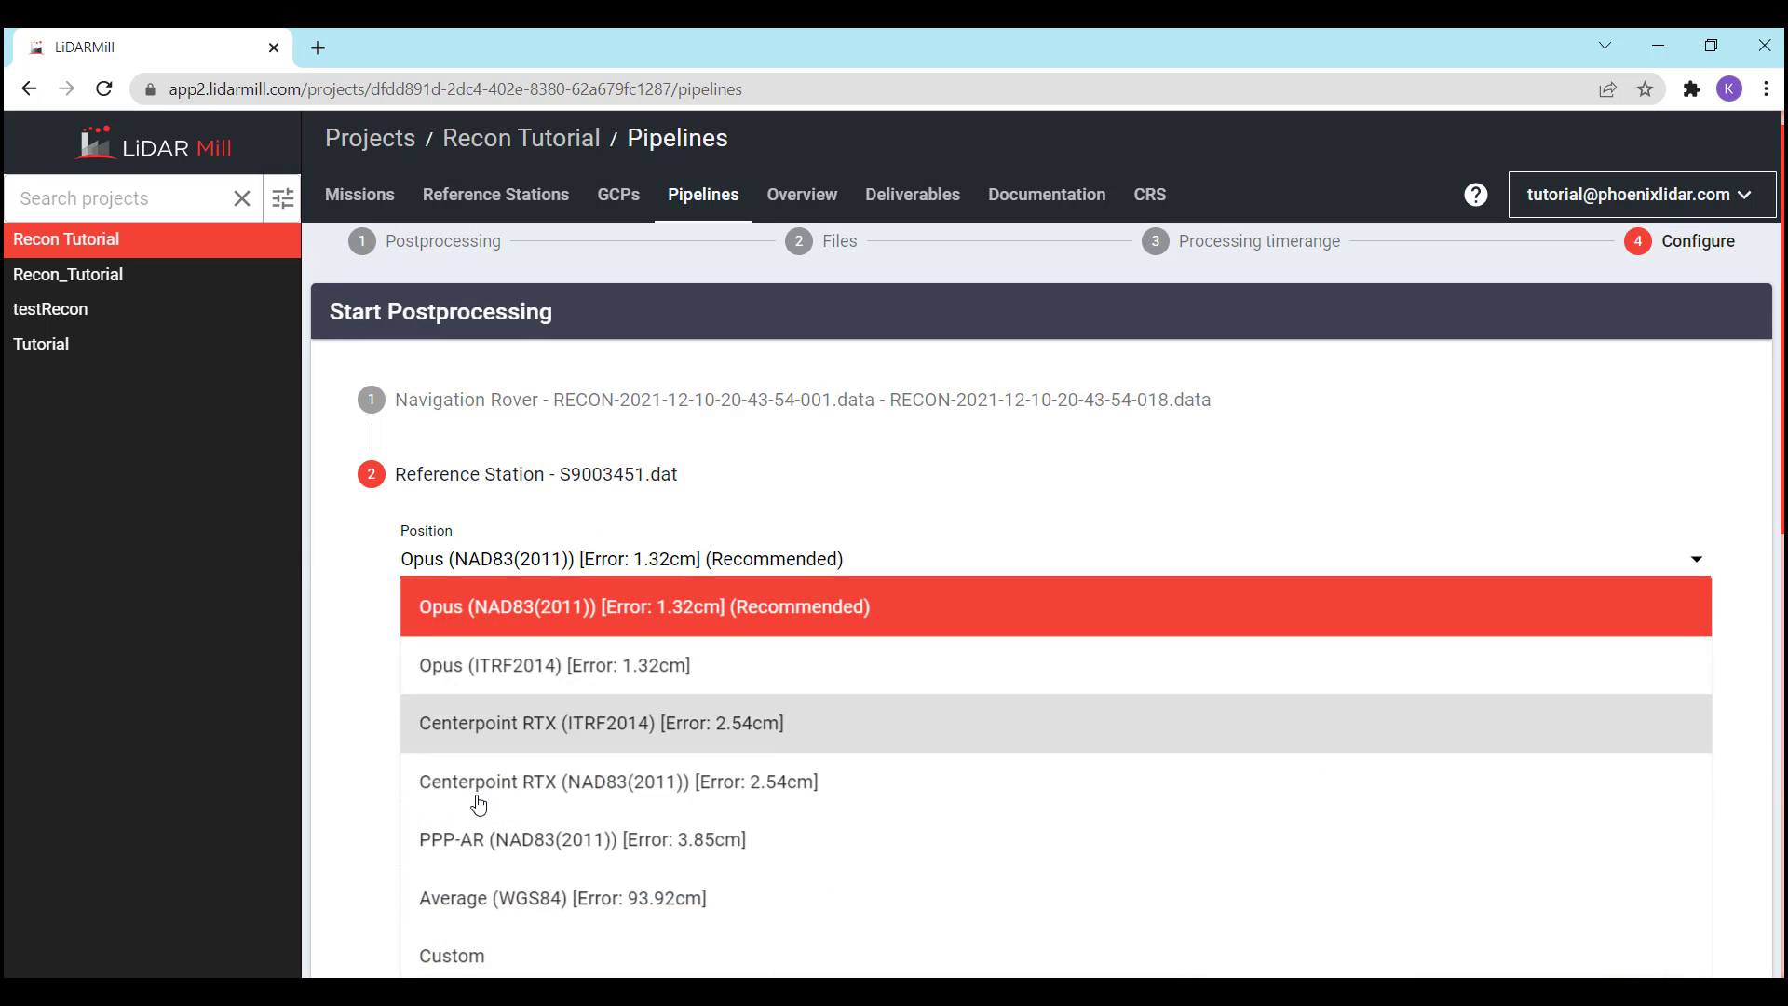
pyautogui.click(480, 960)
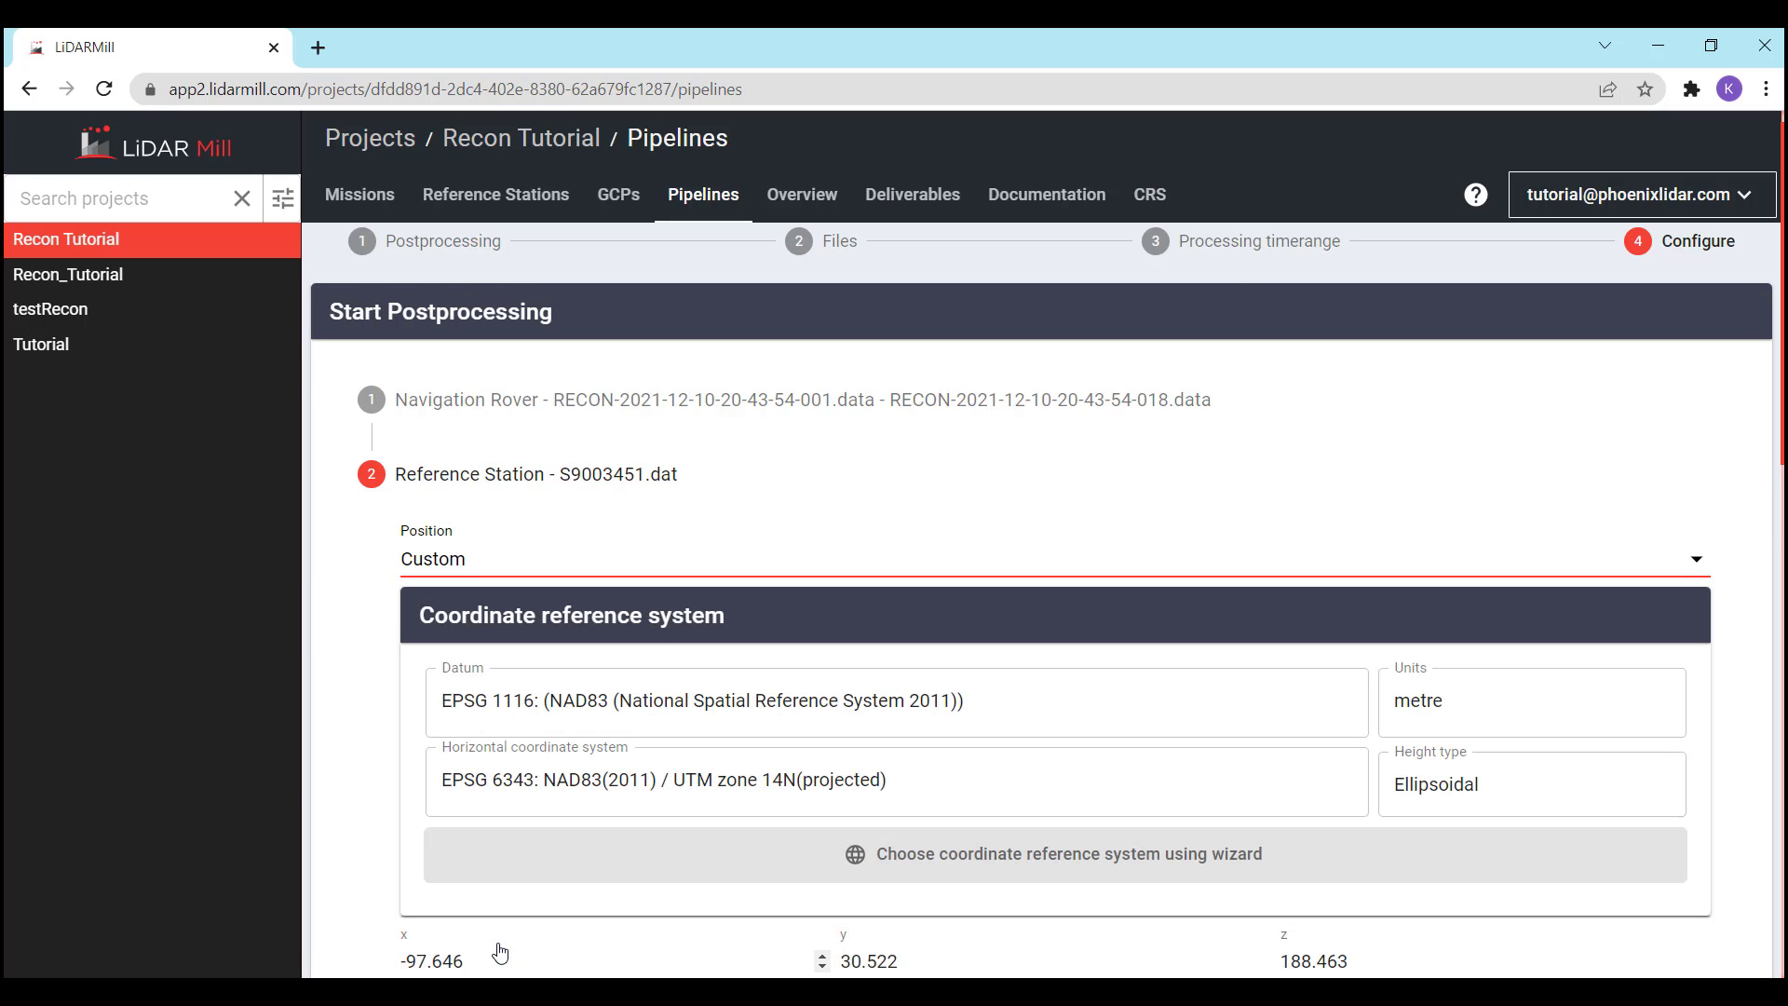
pyautogui.scroll(-3, 350, 602)
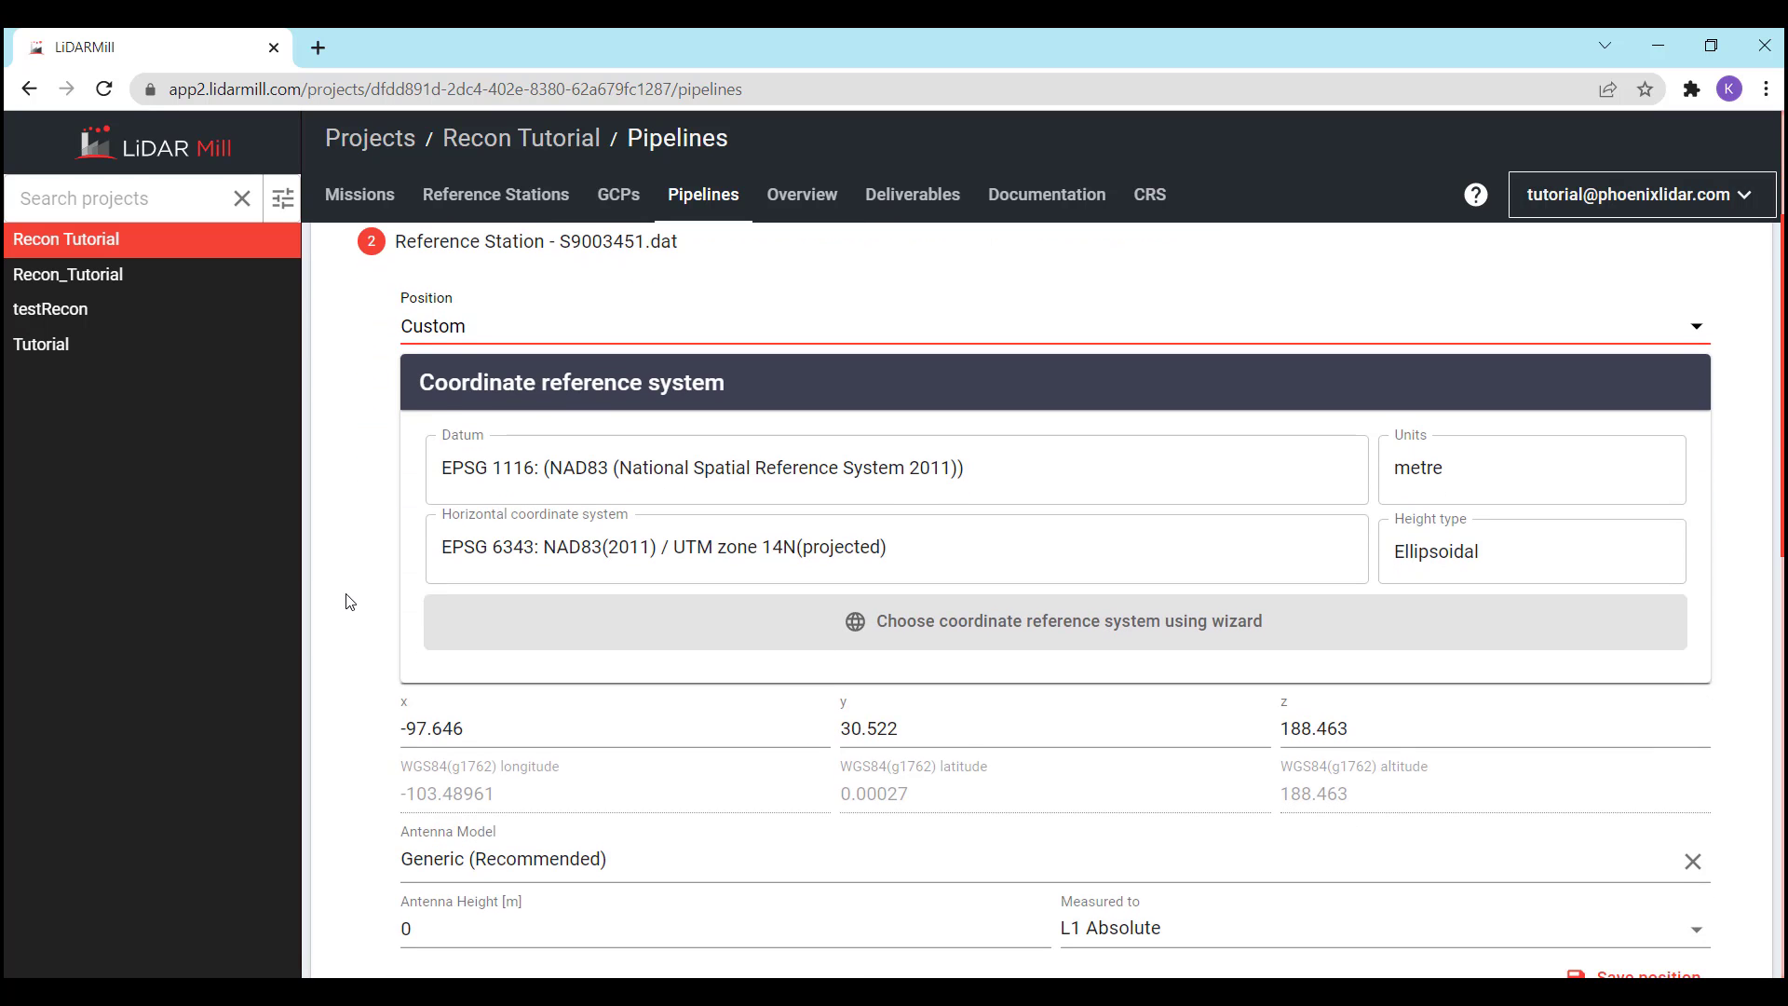
pyautogui.scroll(-2, 349, 602)
pyautogui.scroll(1, 349, 602)
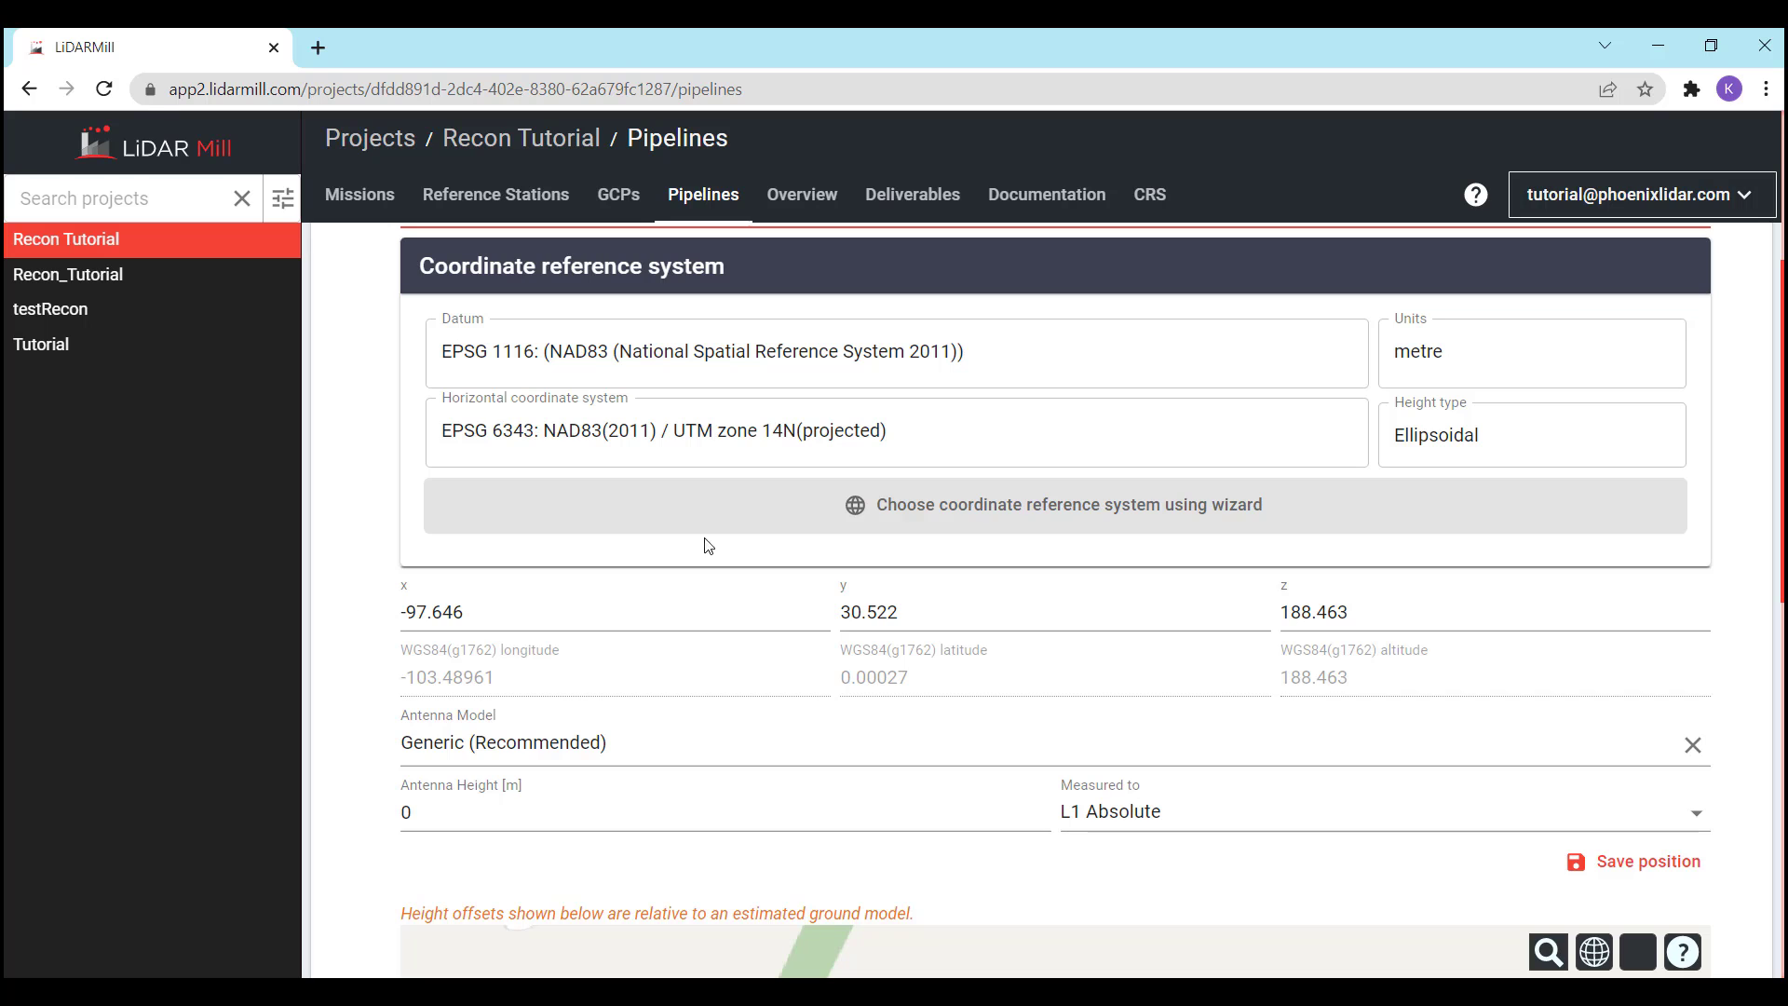
# Look at the coordinate reference system wizard for the custom position, close it unchanged, and check the x, y and z coordinate fields
pyautogui.click(925, 512)
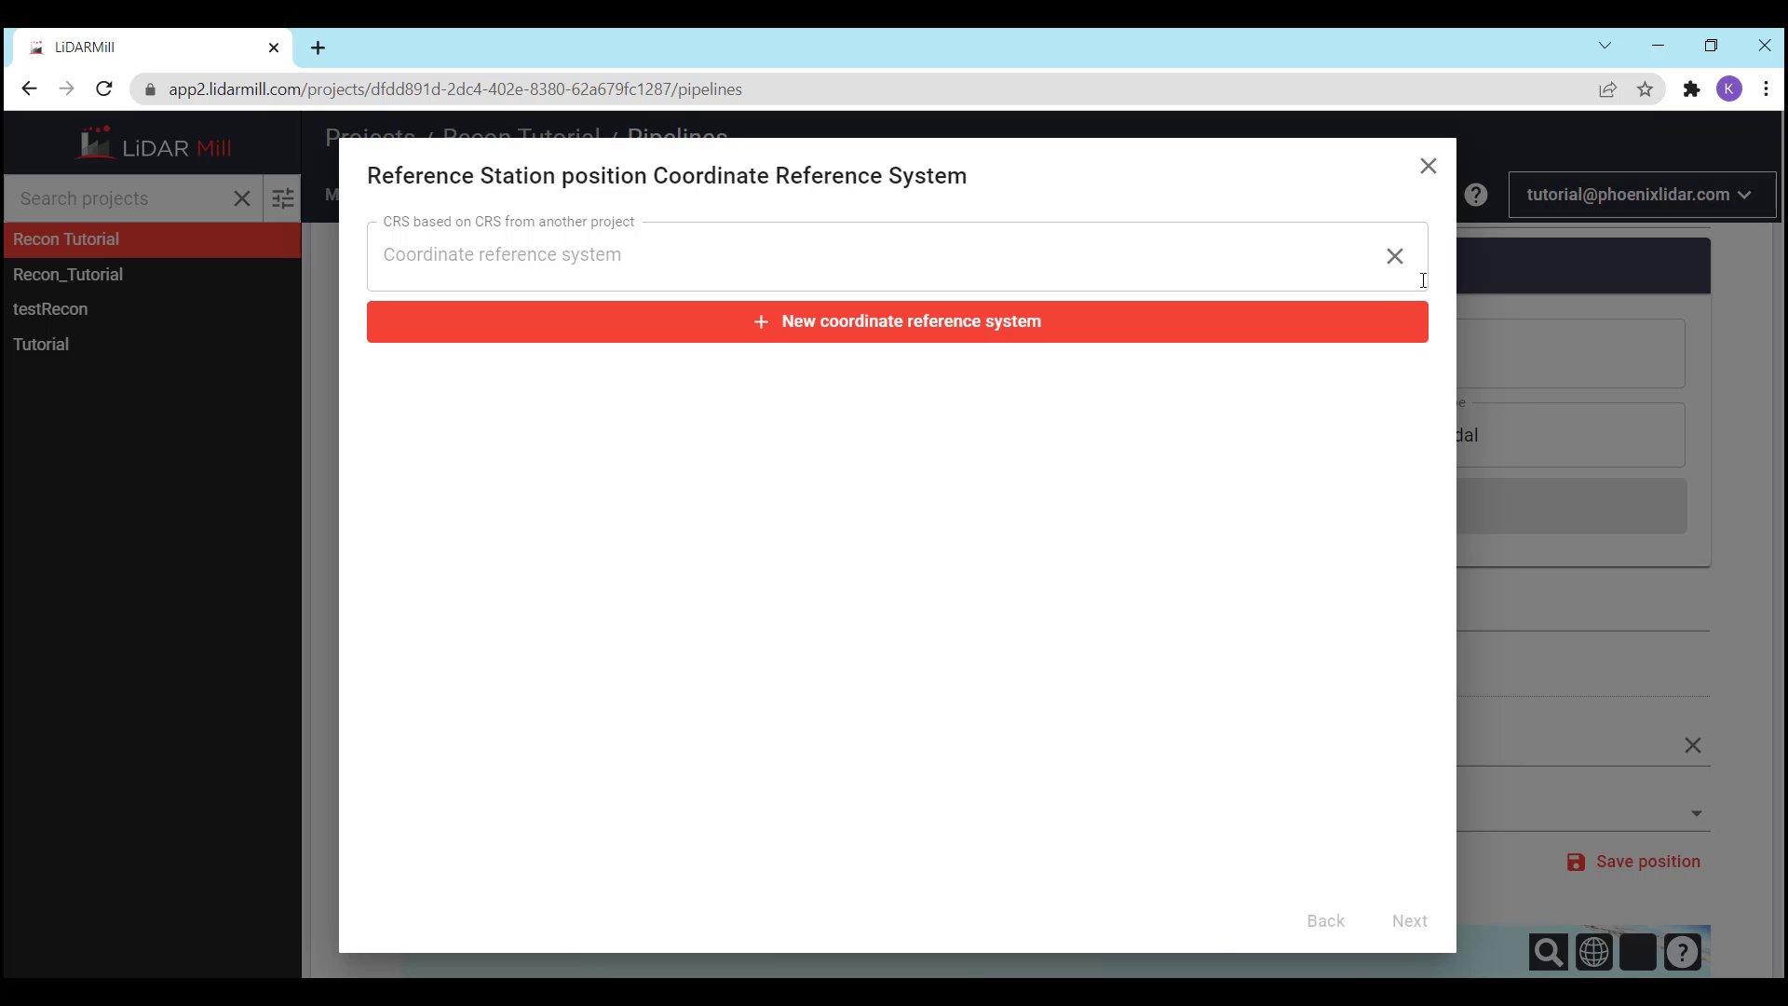
pyautogui.click(1429, 166)
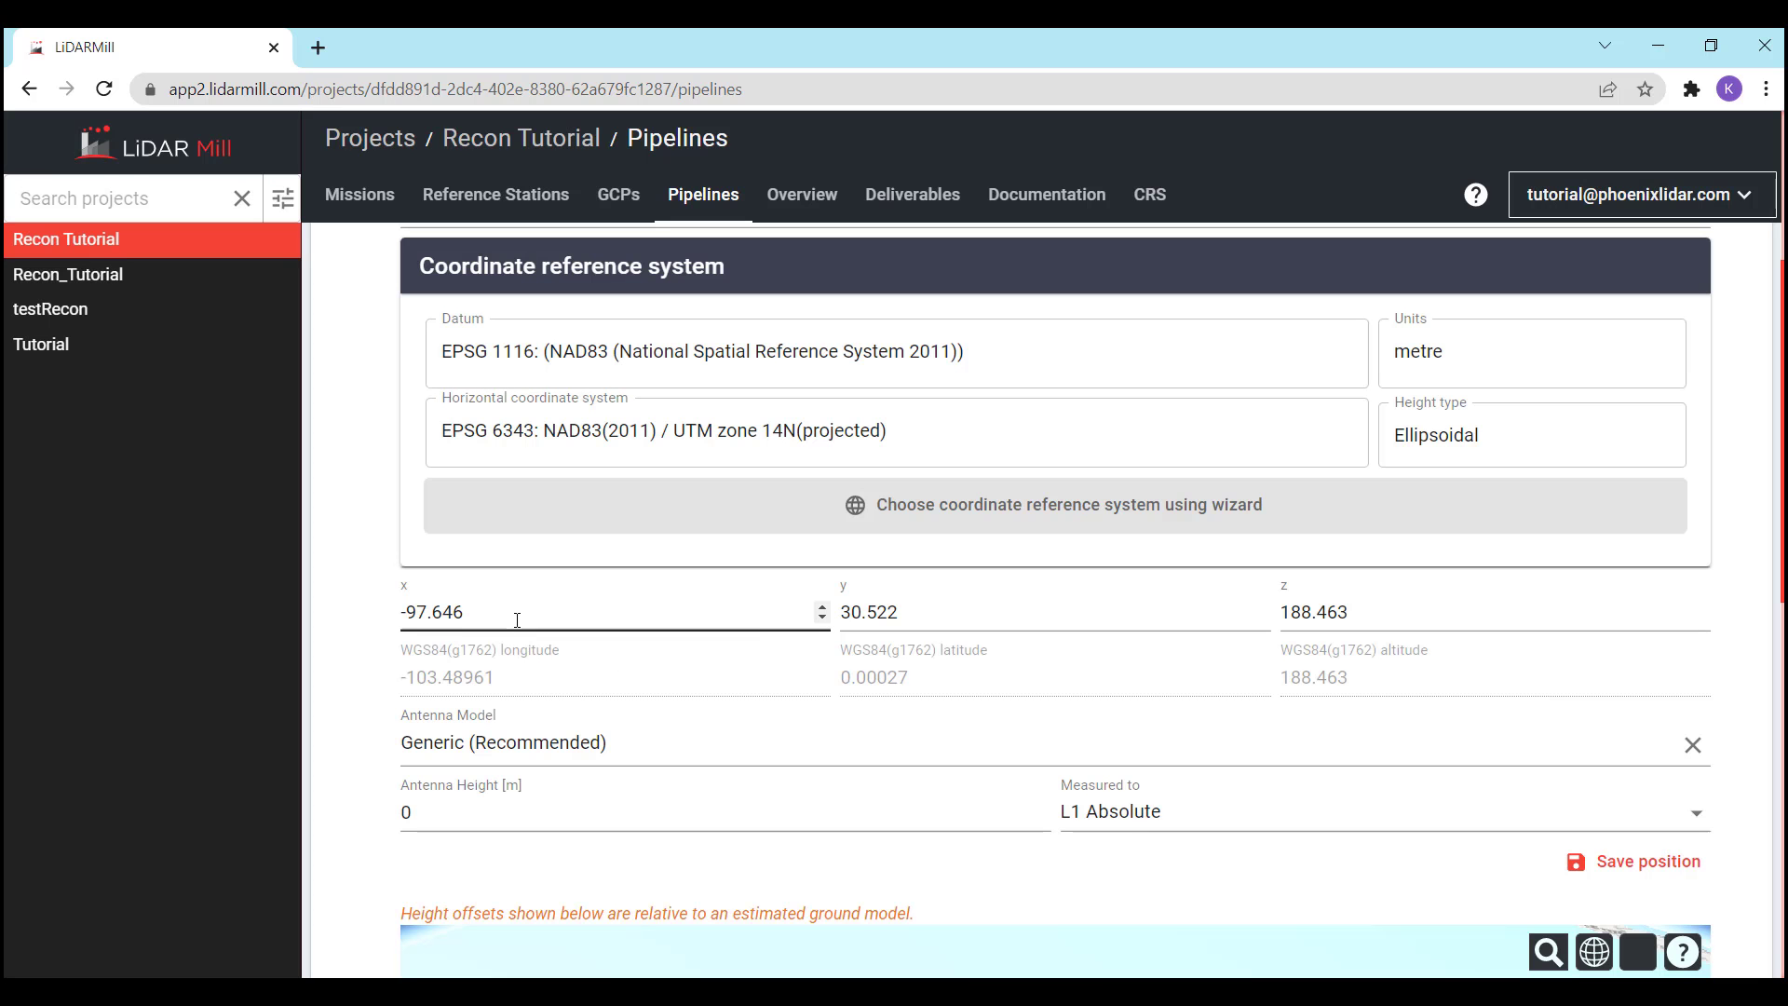
pyautogui.click(911, 612)
pyautogui.click(1359, 605)
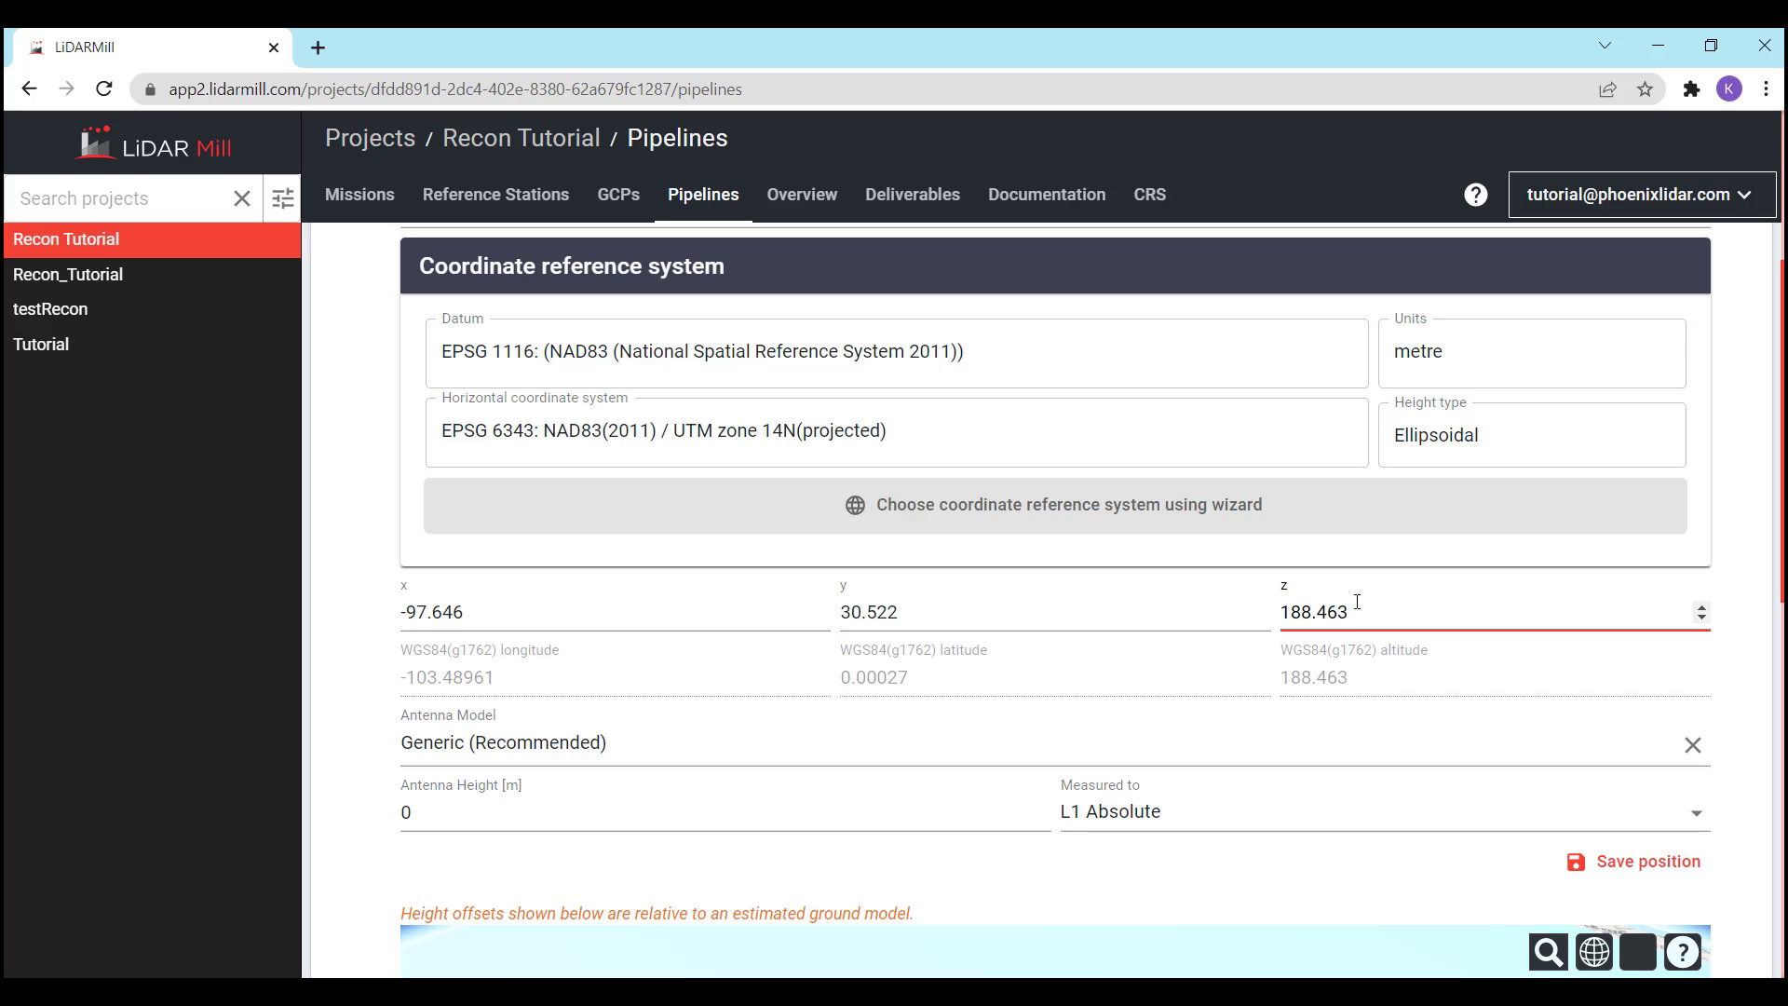
# Choose STXS900 as the antenna model for the reference station's custom position
pyautogui.click(535, 742)
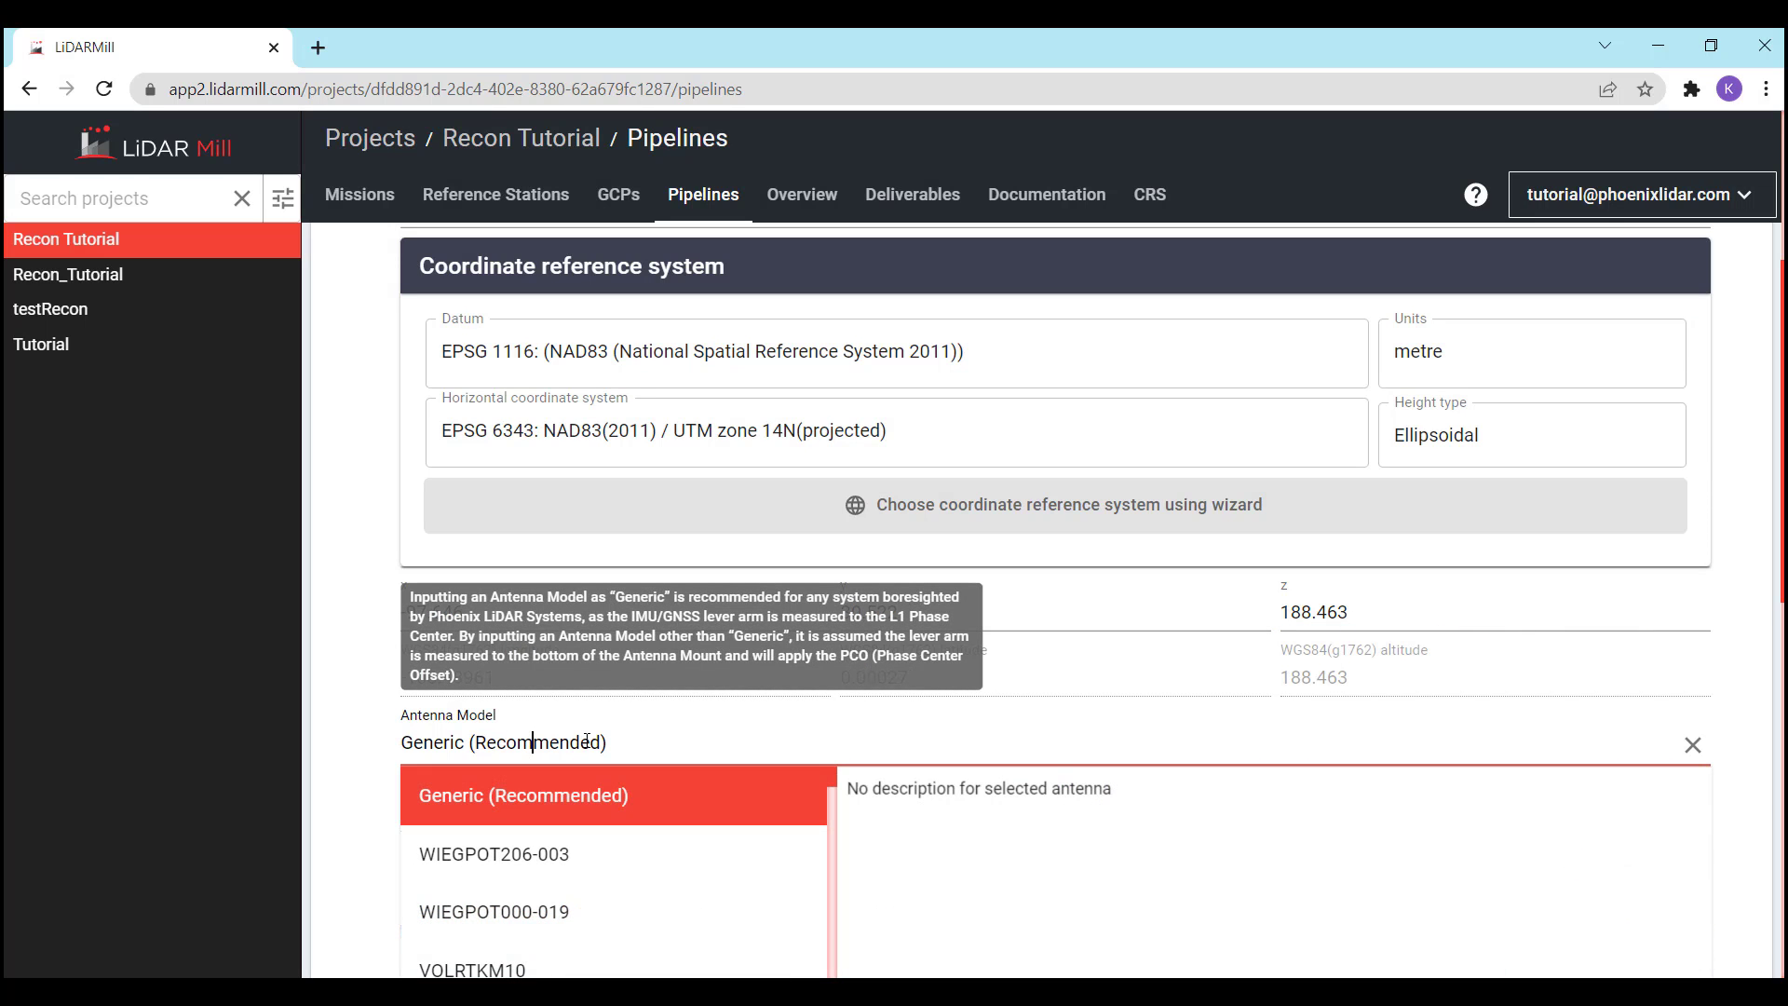
pyautogui.write('stx')
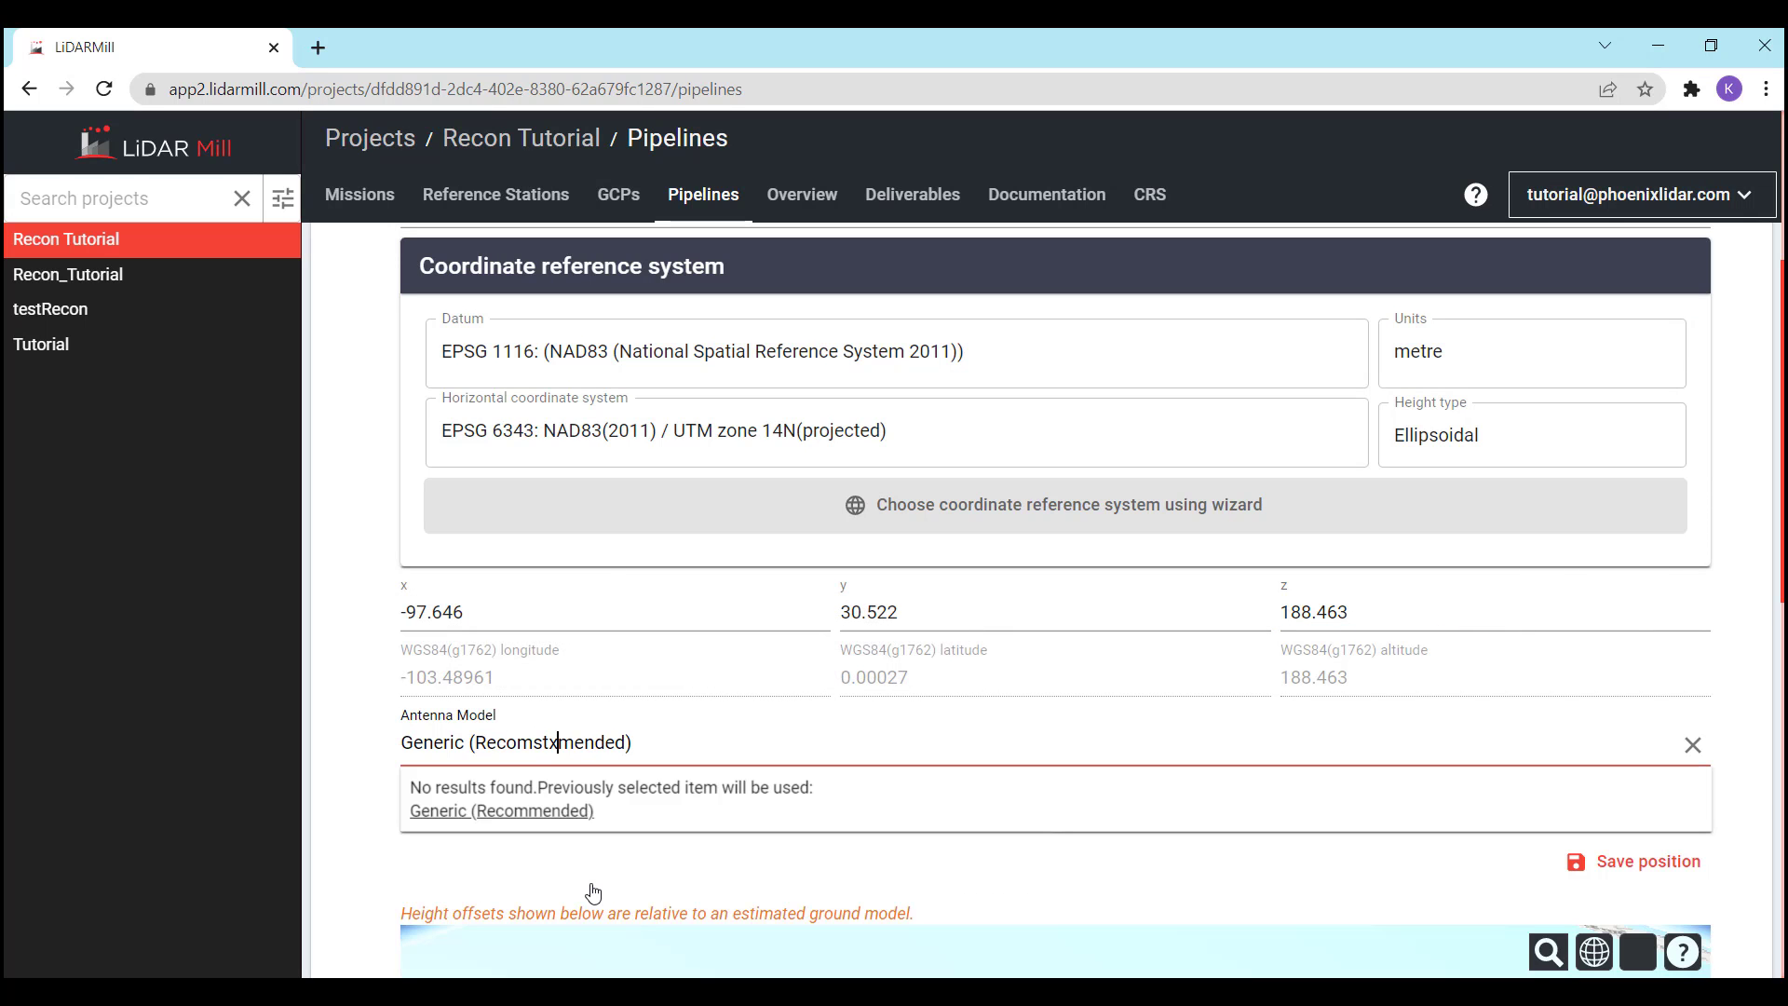
pyautogui.moveTo(652, 742); pyautogui.dragTo(254, 770)
pyautogui.write('st')
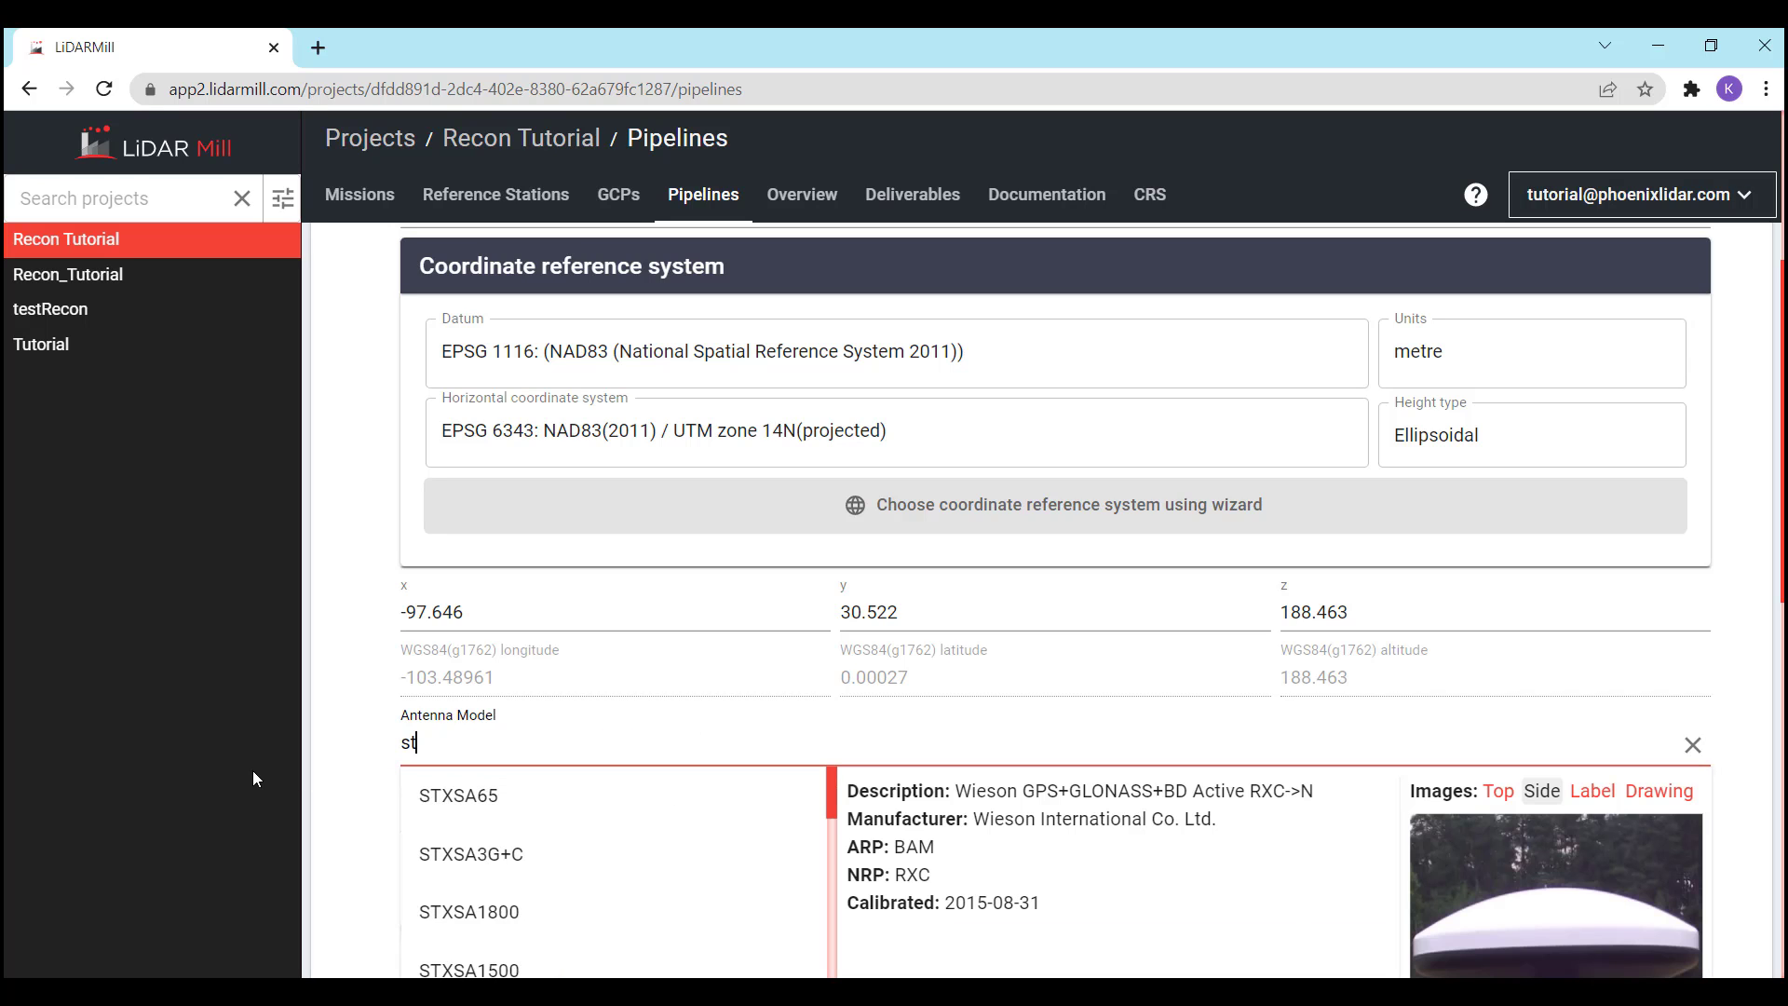
pyautogui.write('xs')
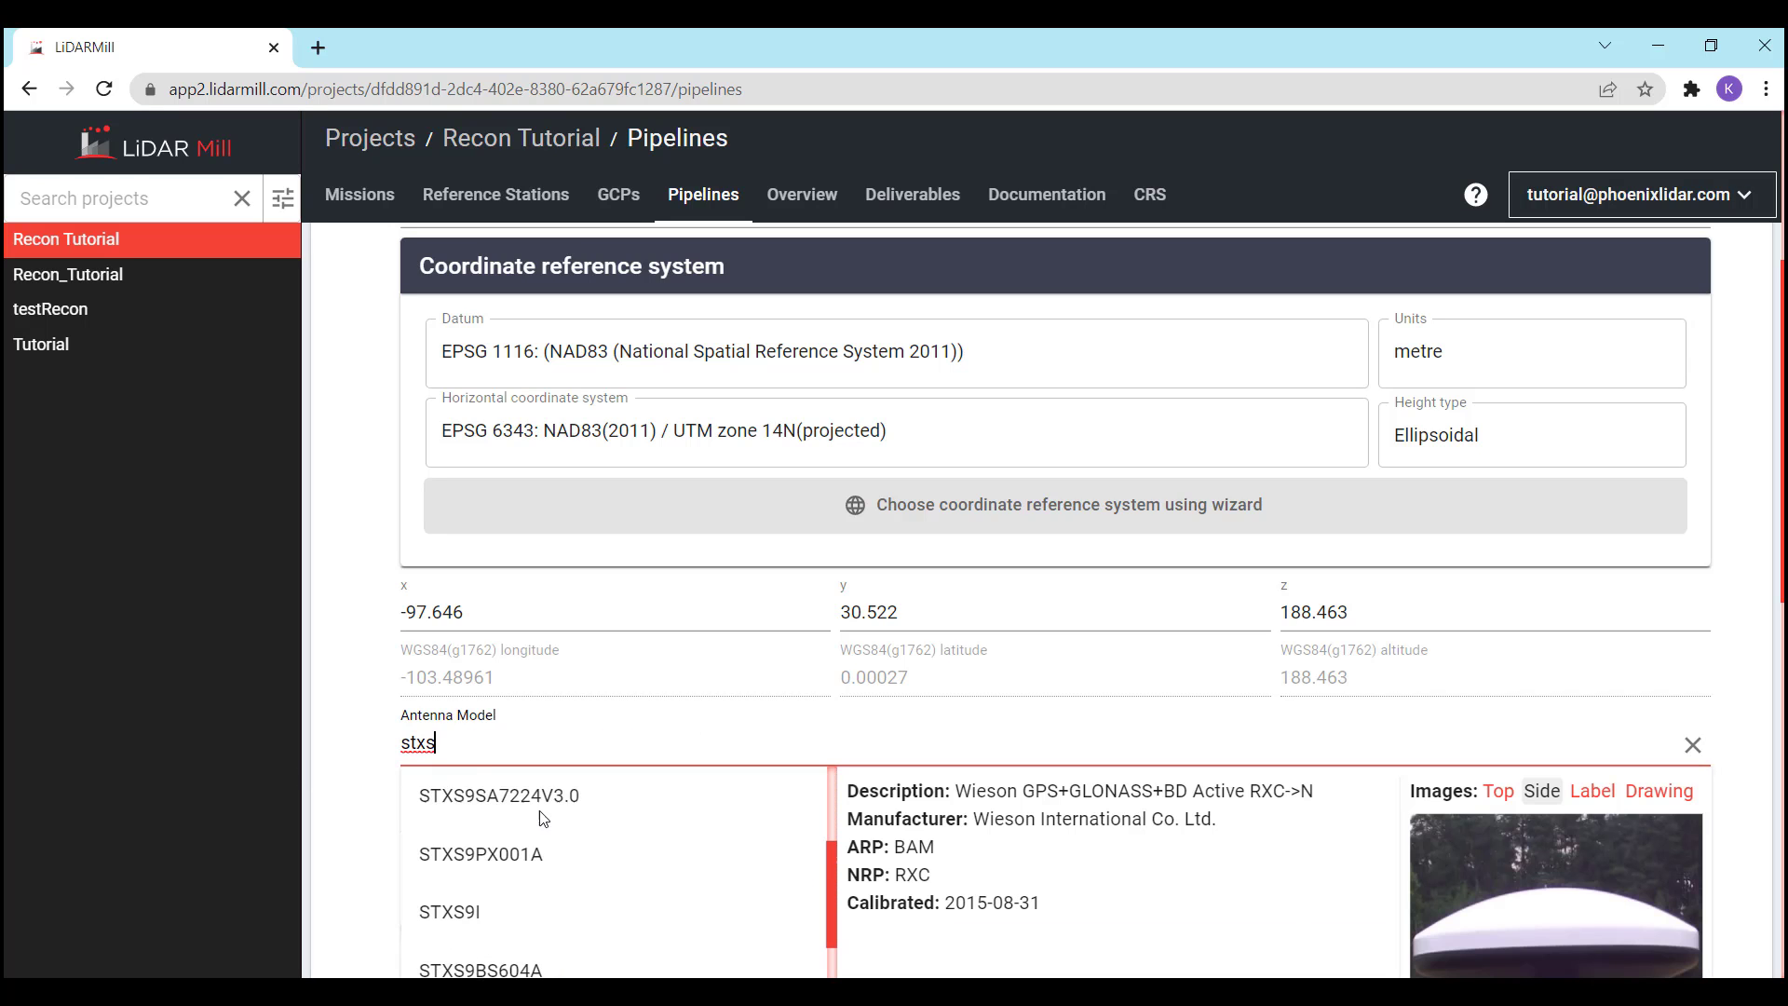
pyautogui.scroll(-10, 542, 887)
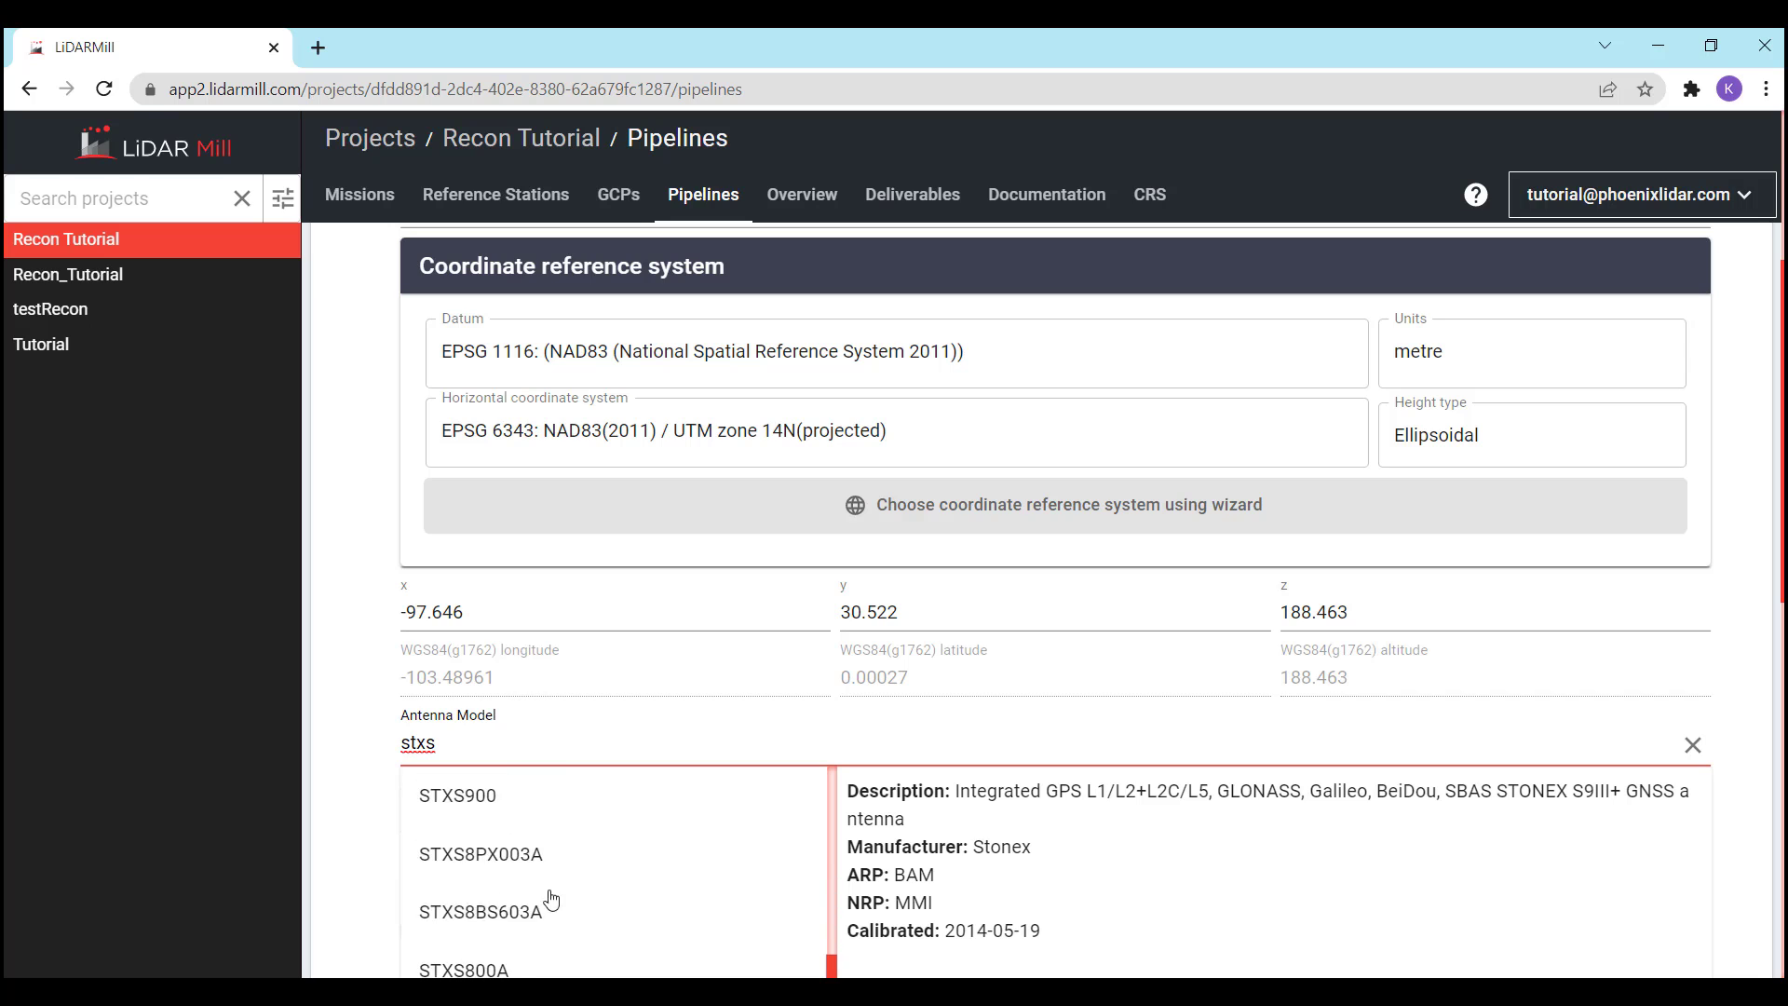
pyautogui.click(513, 815)
# Set the custom position's antenna height to 2.0 m, measured to the Antenna Reference Point
pyautogui.moveTo(414, 812); pyautogui.dragTo(375, 819)
pyautogui.write('2.')
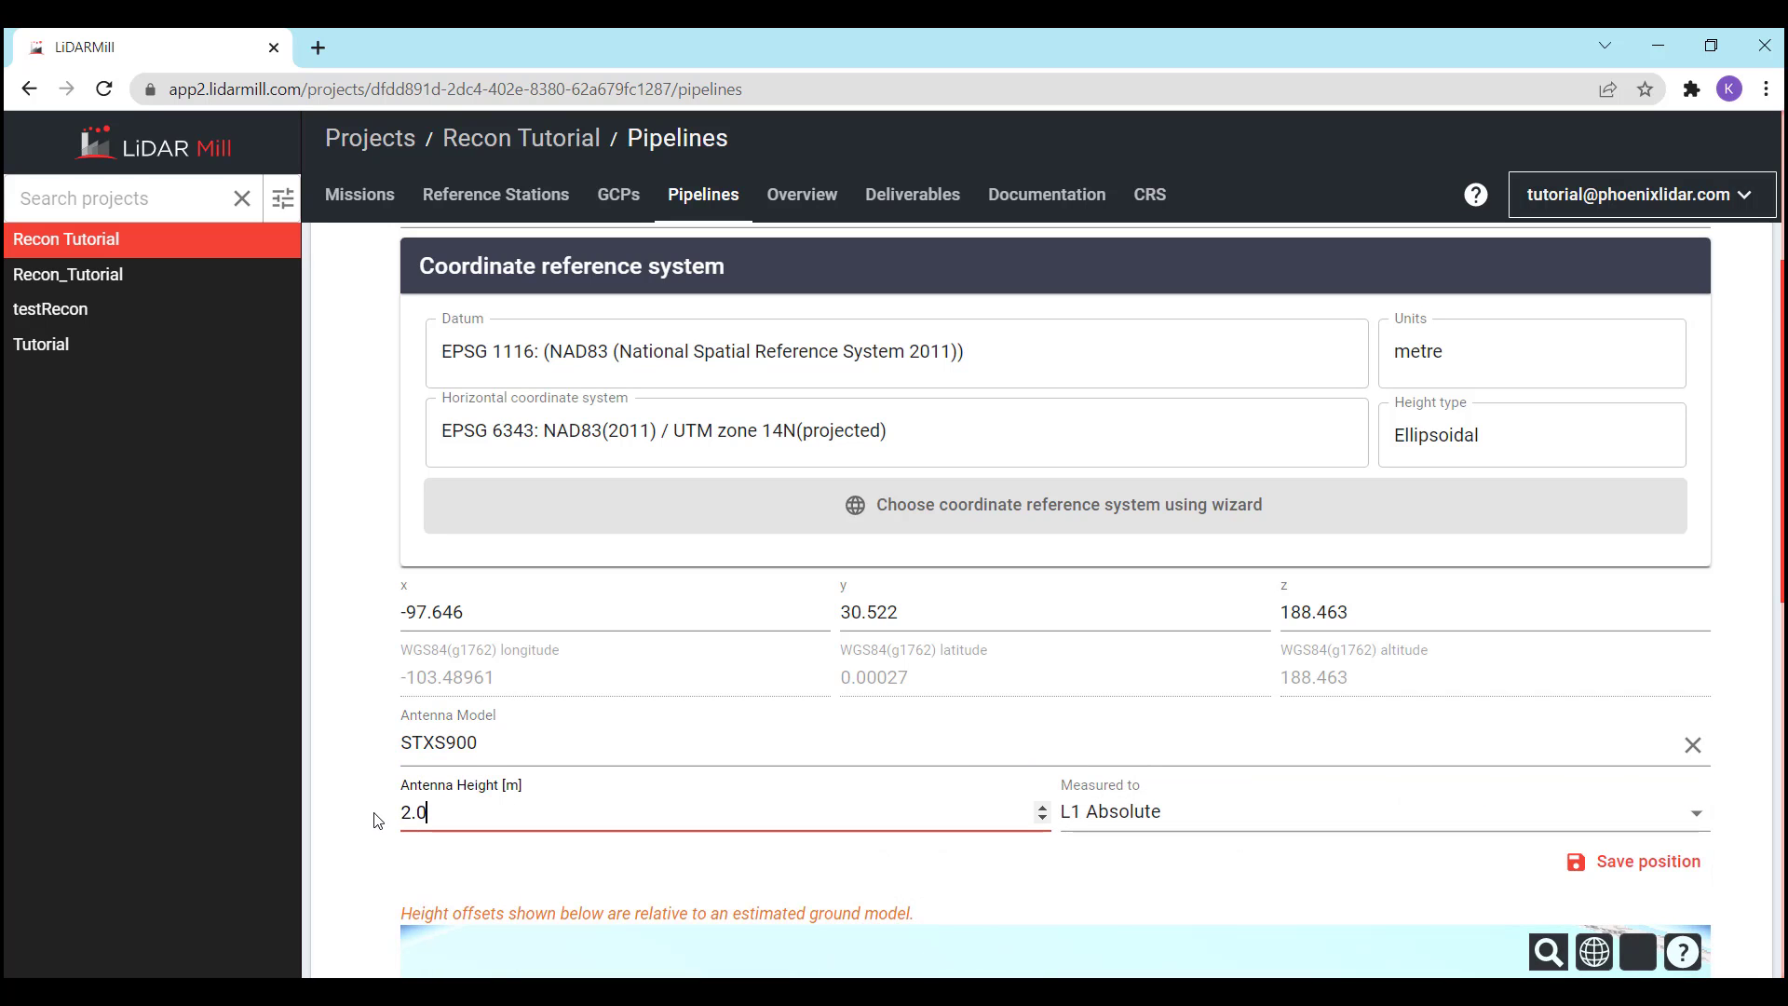
pyautogui.click(1146, 818)
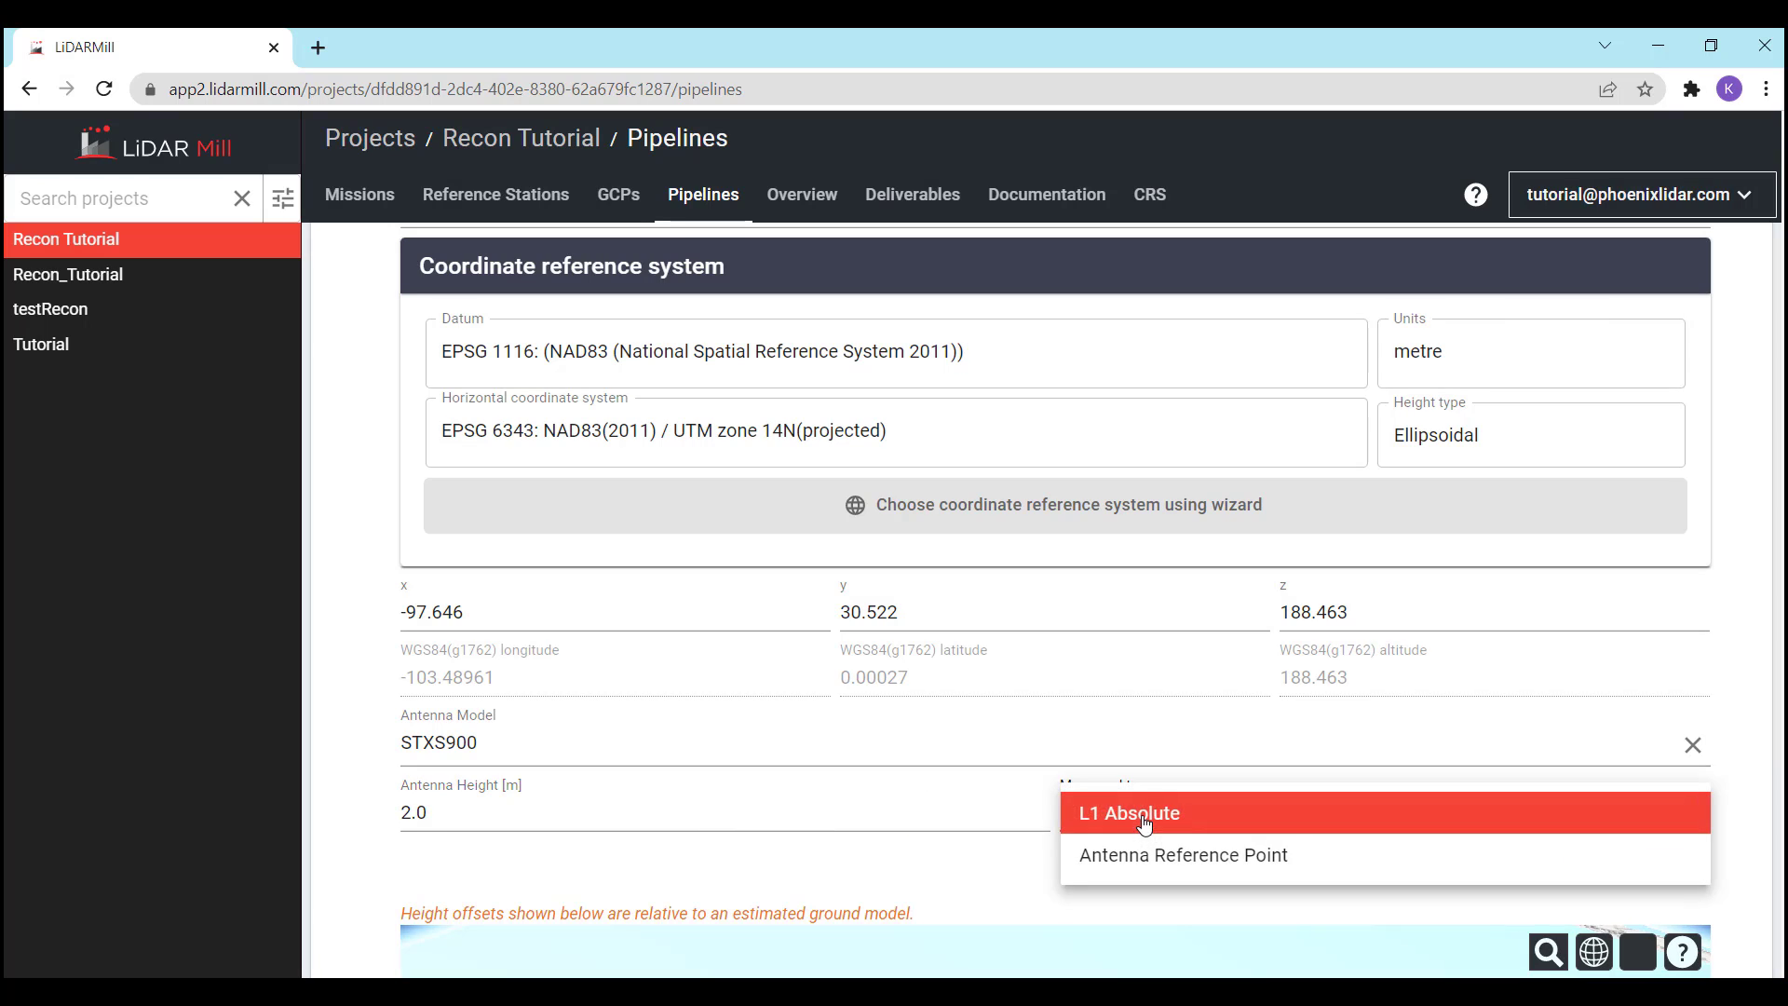
pyautogui.click(1174, 864)
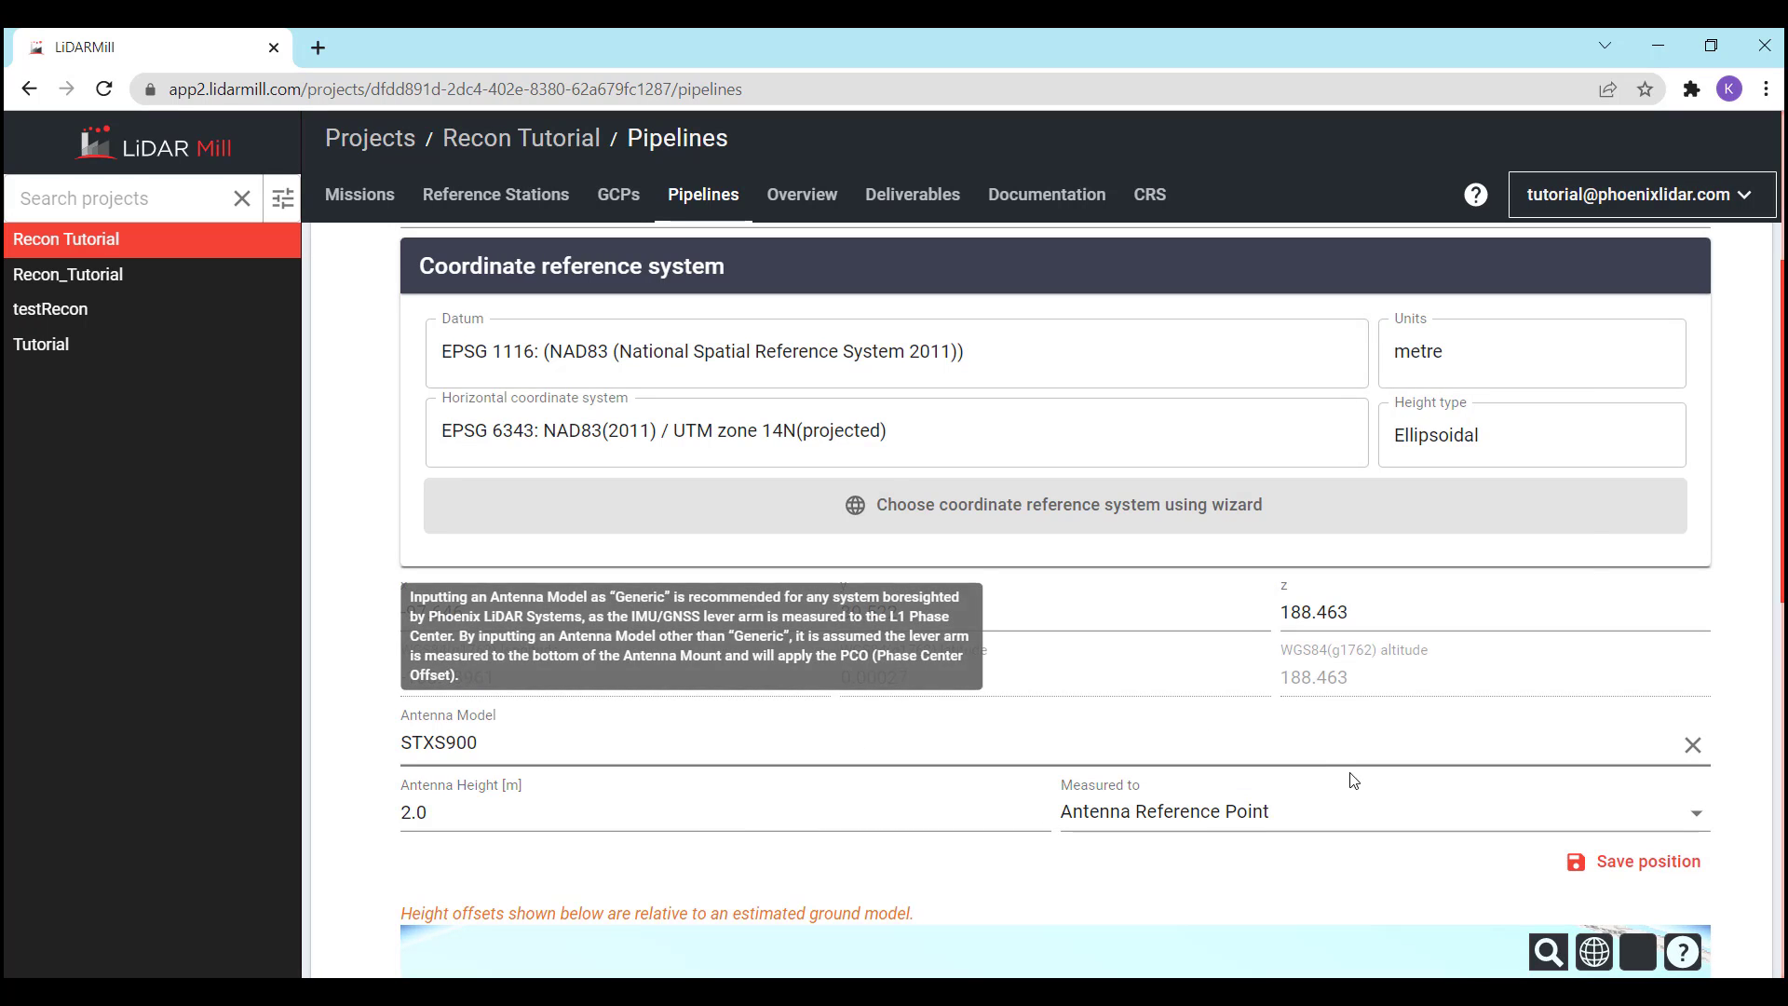
# Set the S9003451.dat reference station's position to the recommended Opus (NAD83(2011)) solution
pyautogui.scroll(4, 354, 531)
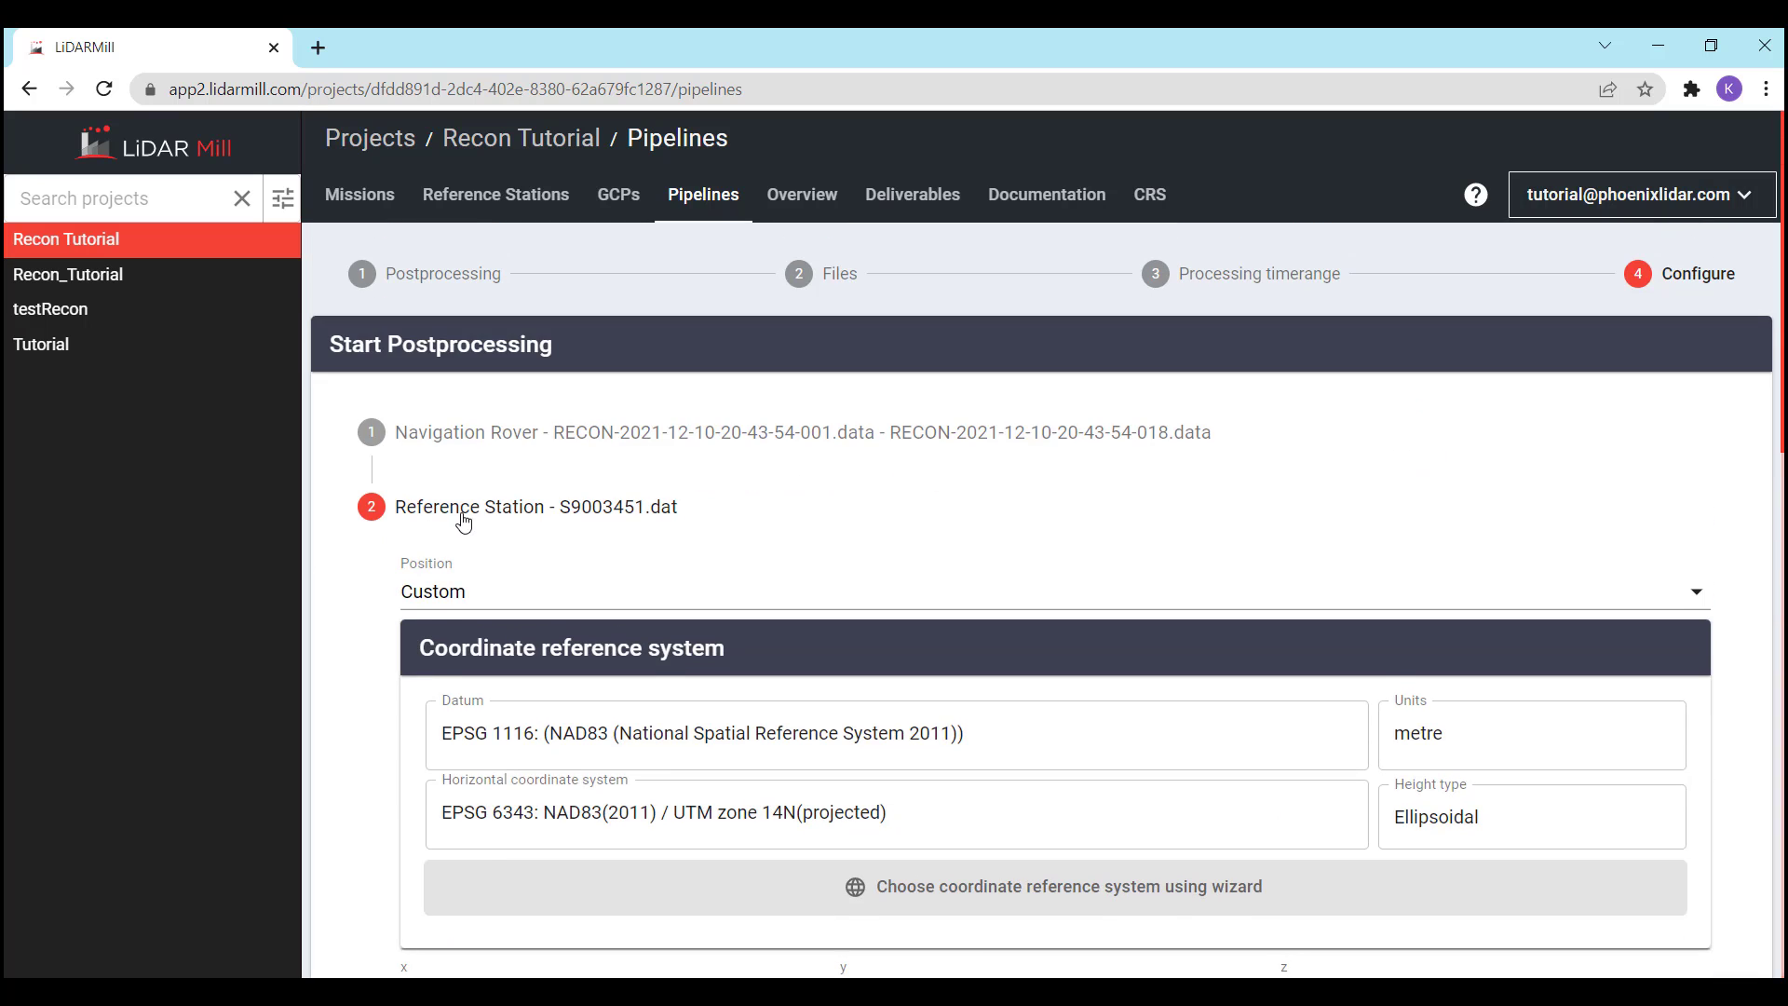
pyautogui.click(462, 596)
pyautogui.click(542, 643)
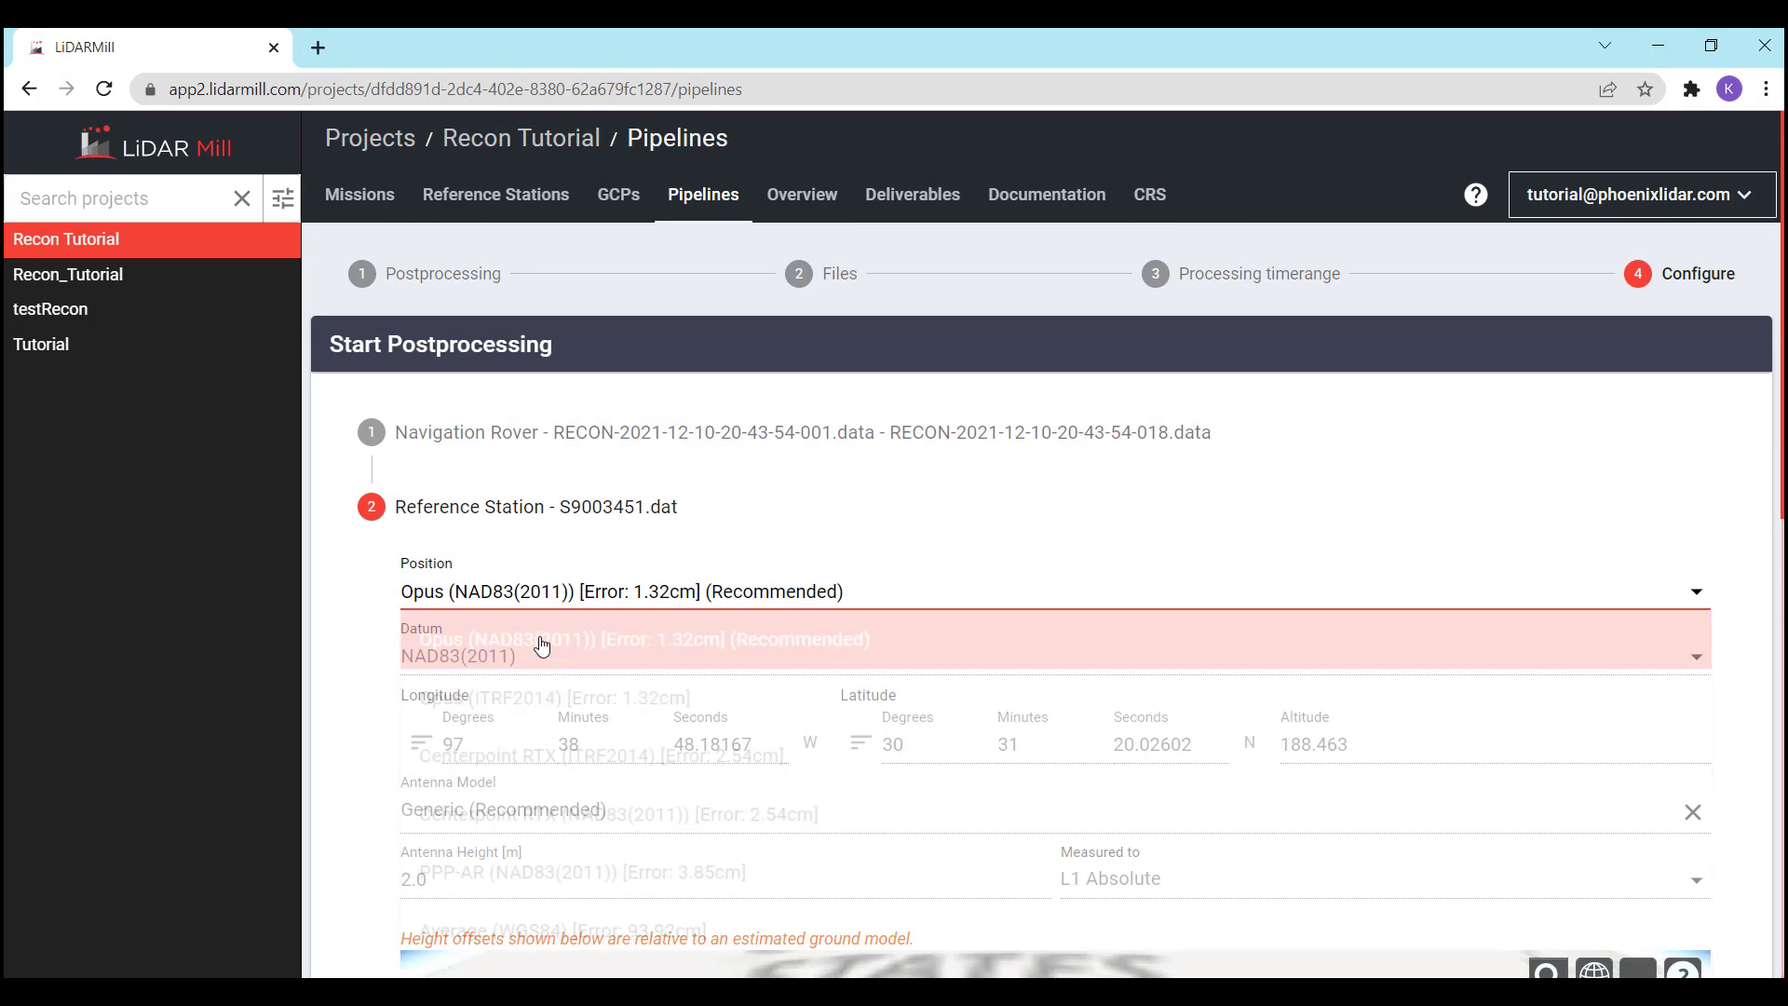
pyautogui.scroll(-1, 359, 589)
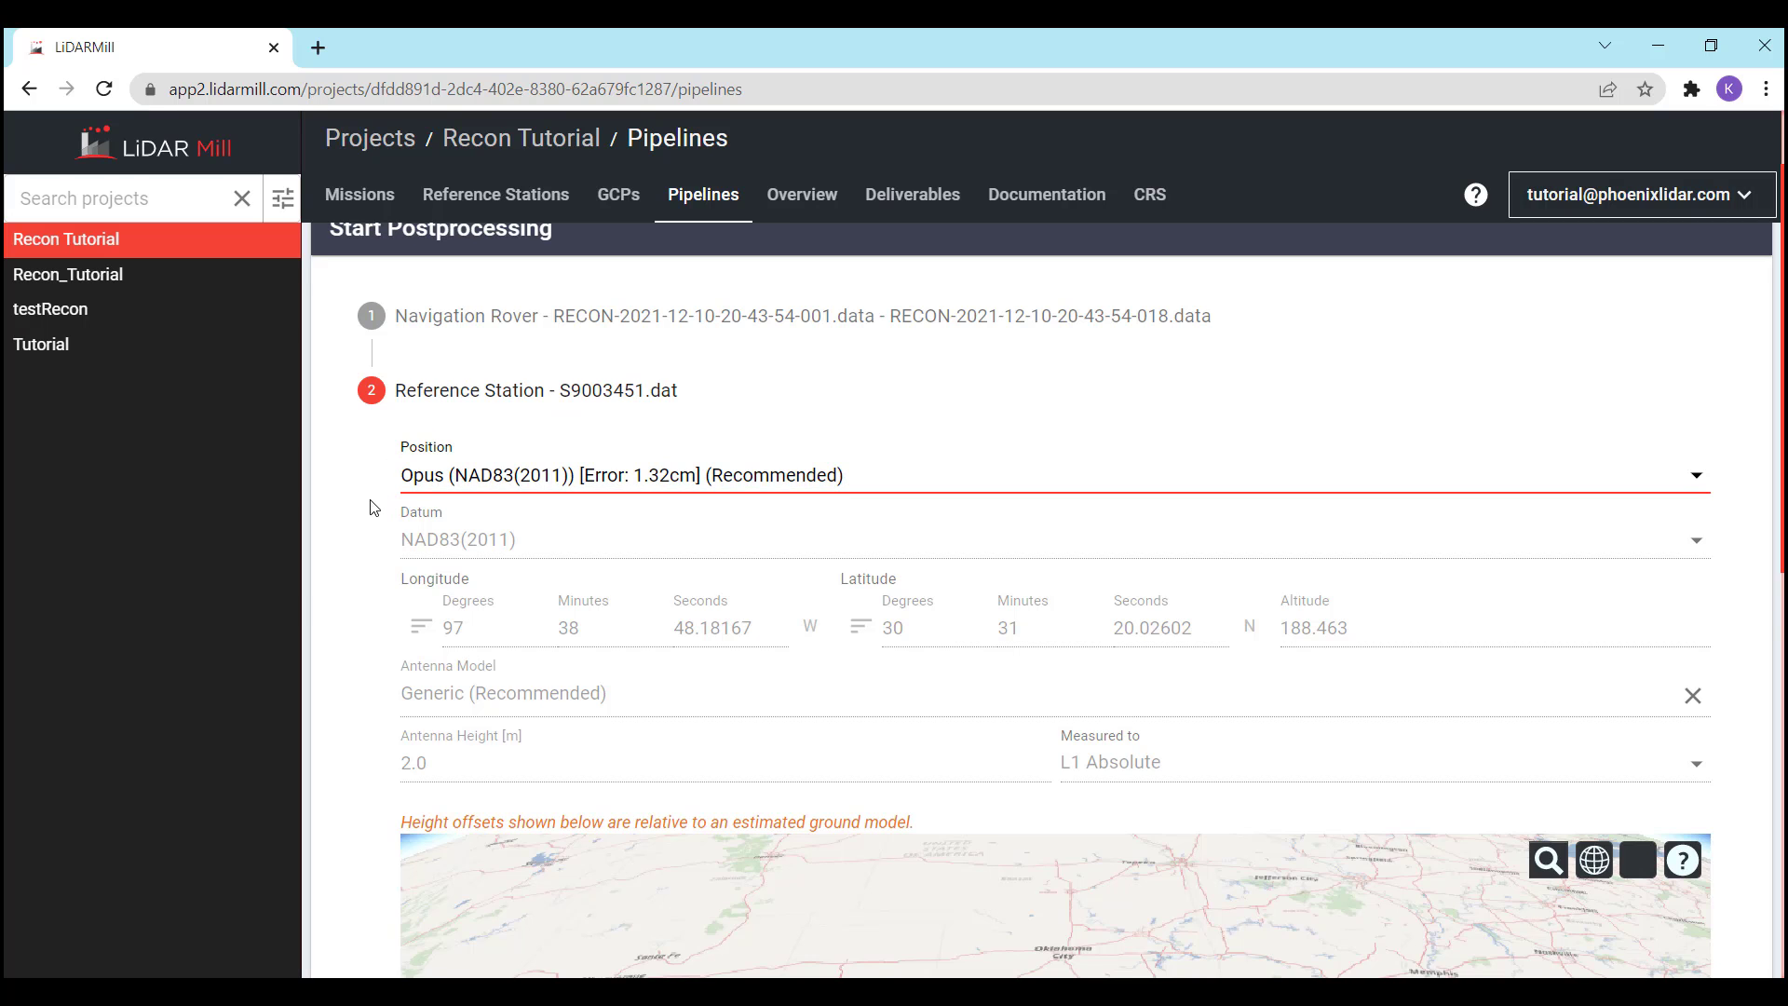
# Check the reference station on the map and finish the configuration to create the NavLab pipeline
pyautogui.scroll(-5, 374, 507)
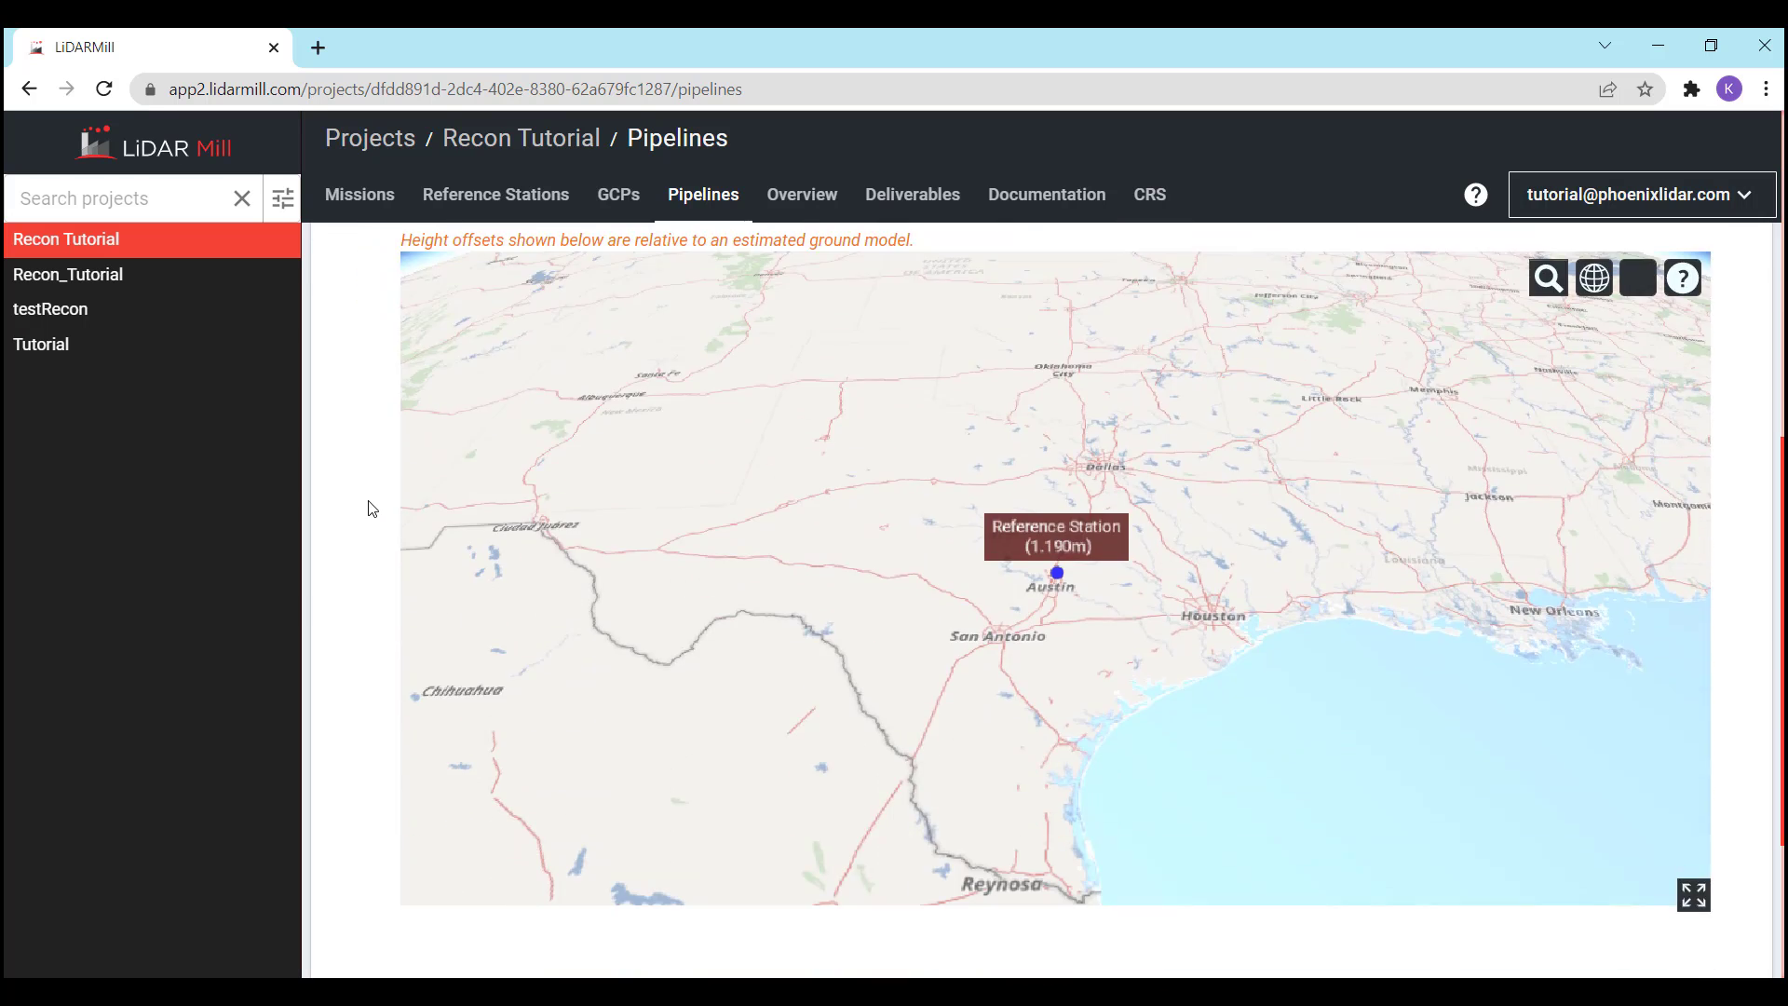
pyautogui.scroll(-1, 371, 507)
pyautogui.scroll(1, 373, 510)
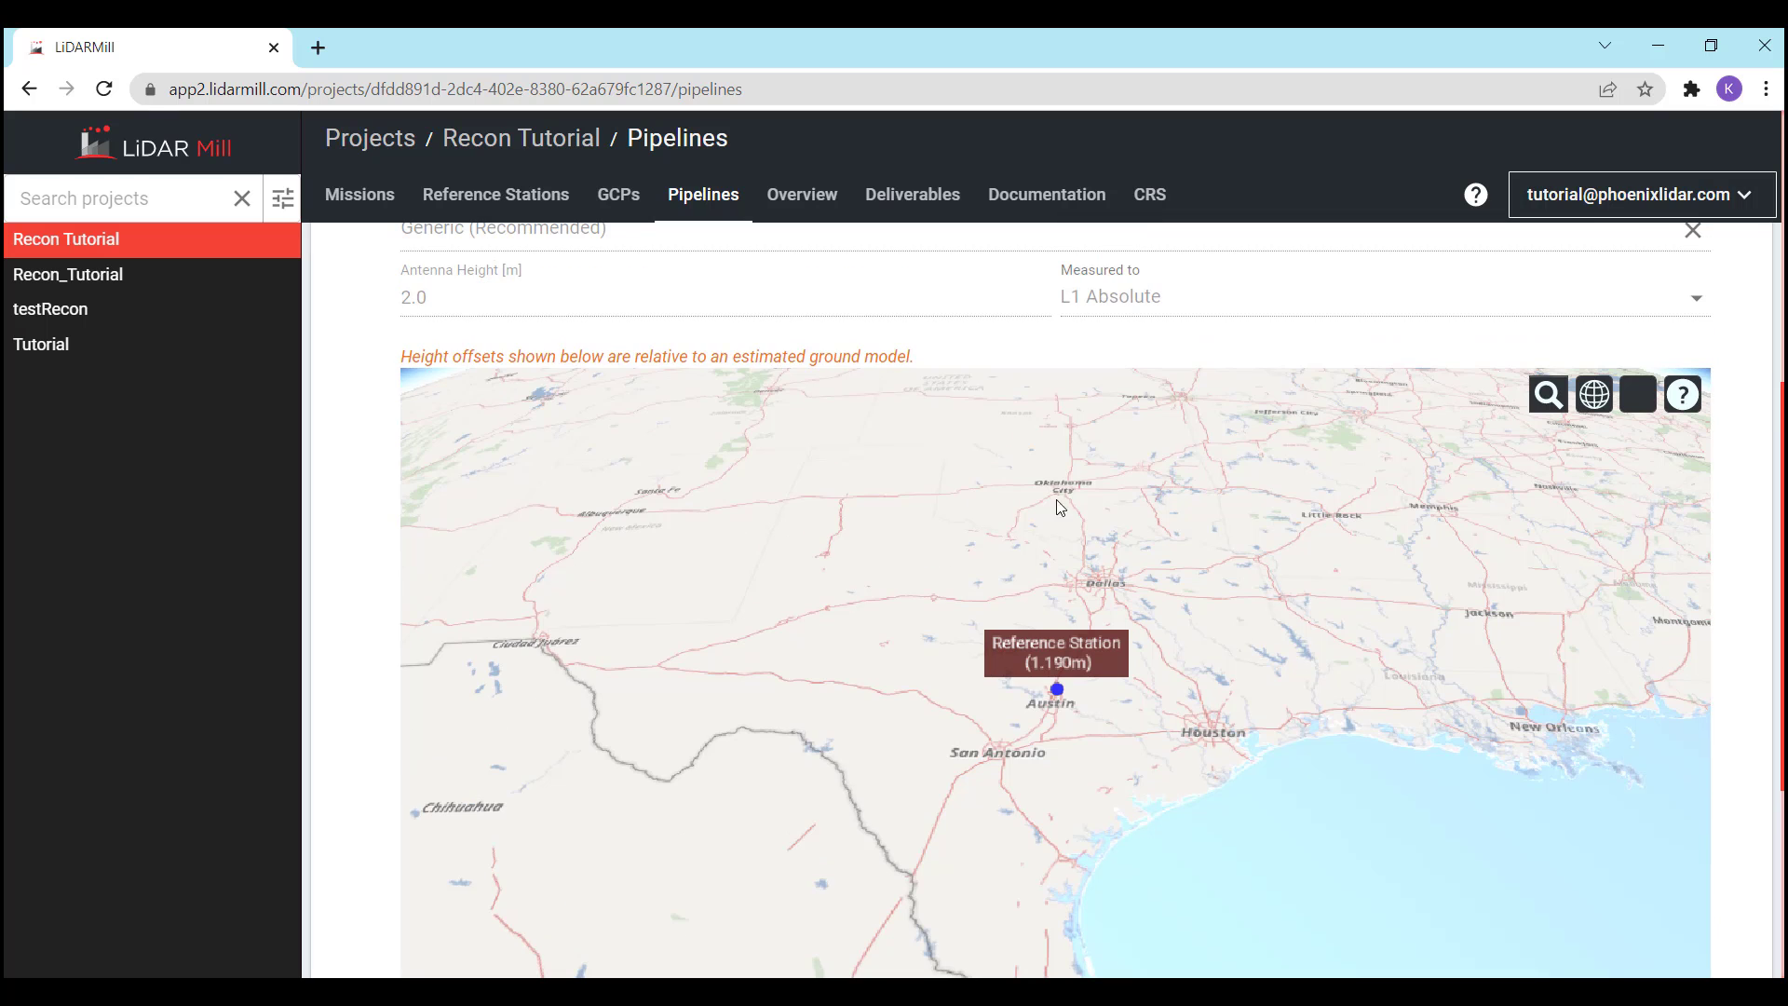
pyautogui.scroll(-3, 1514, 481)
pyautogui.scroll(-4, 1768, 624)
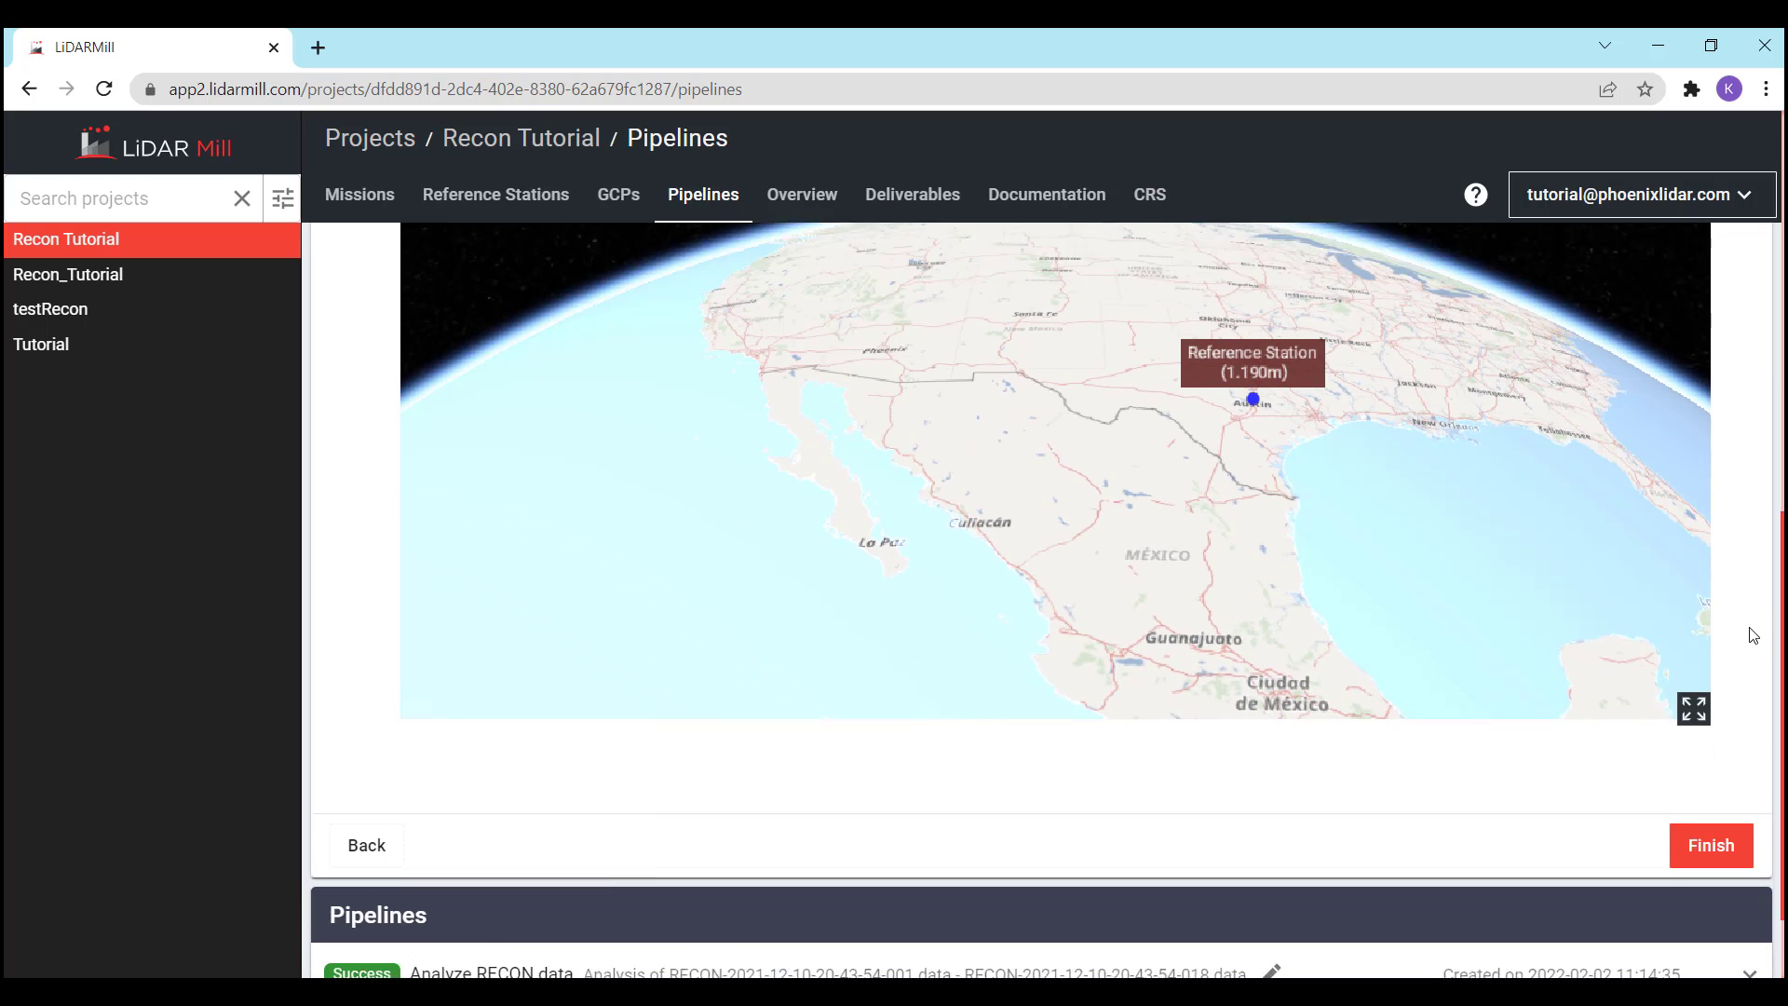
pyautogui.click(1718, 797)
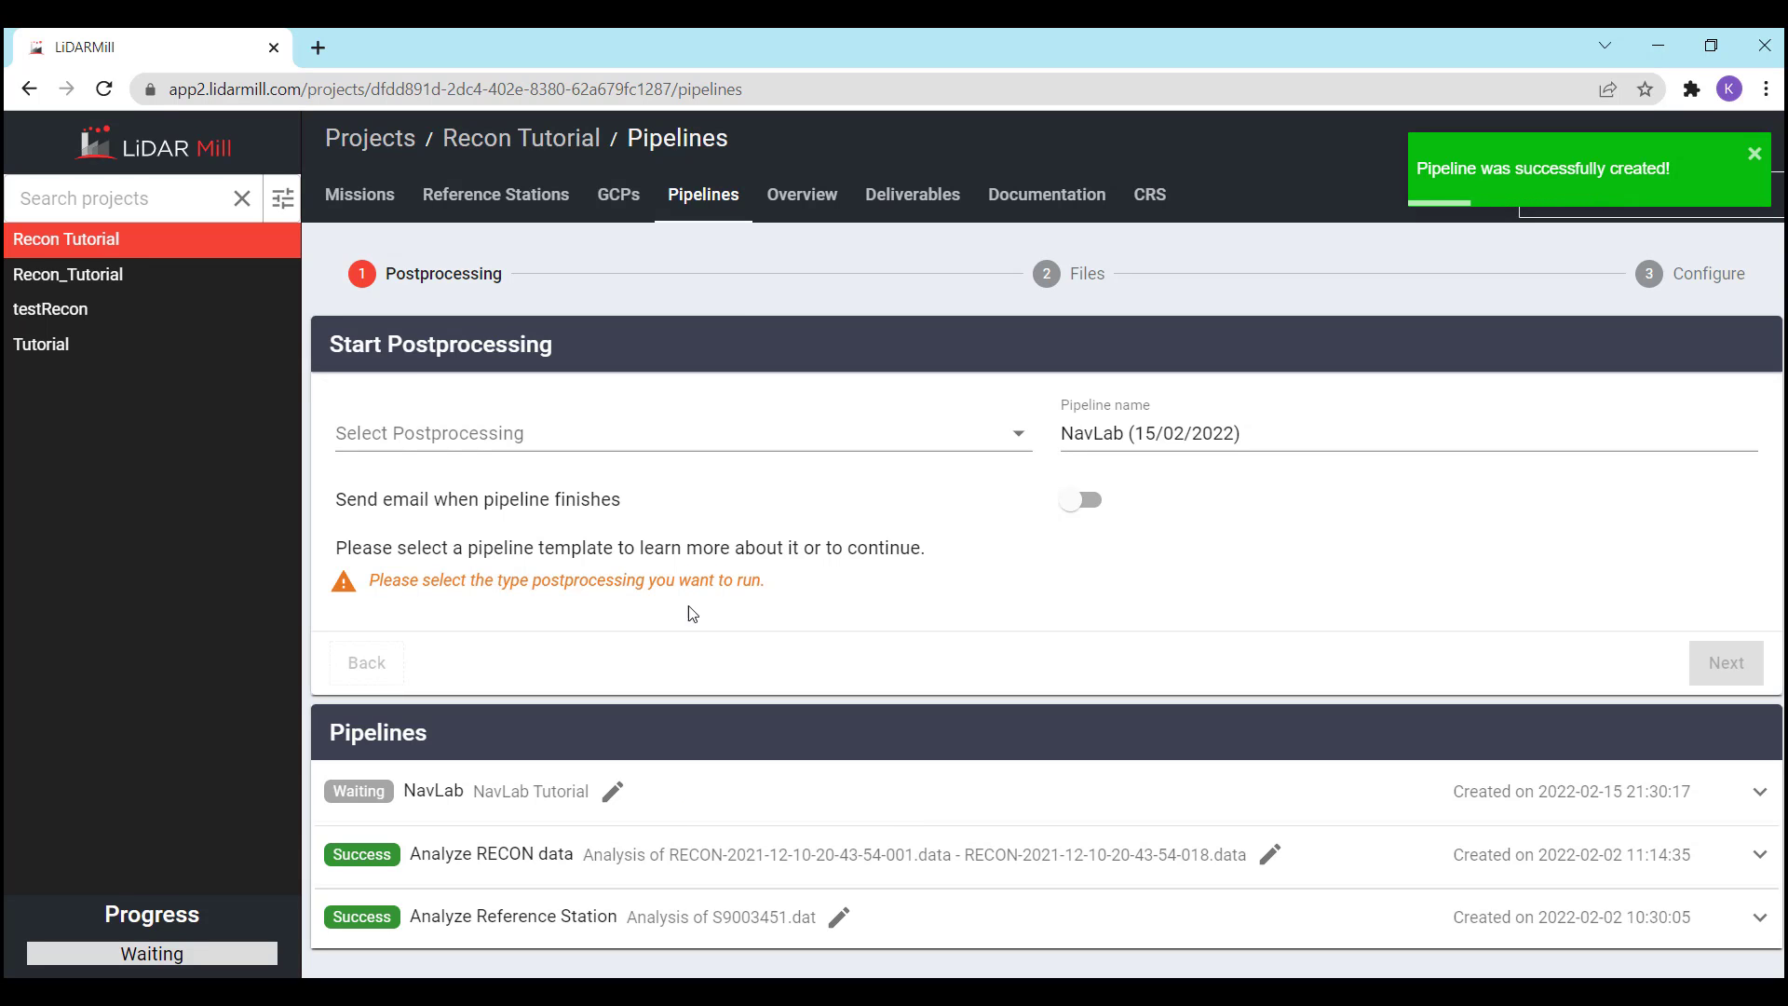
# Look at the project's overview map and deliverables, and return to the list of pipelines
pyautogui.click(807, 199)
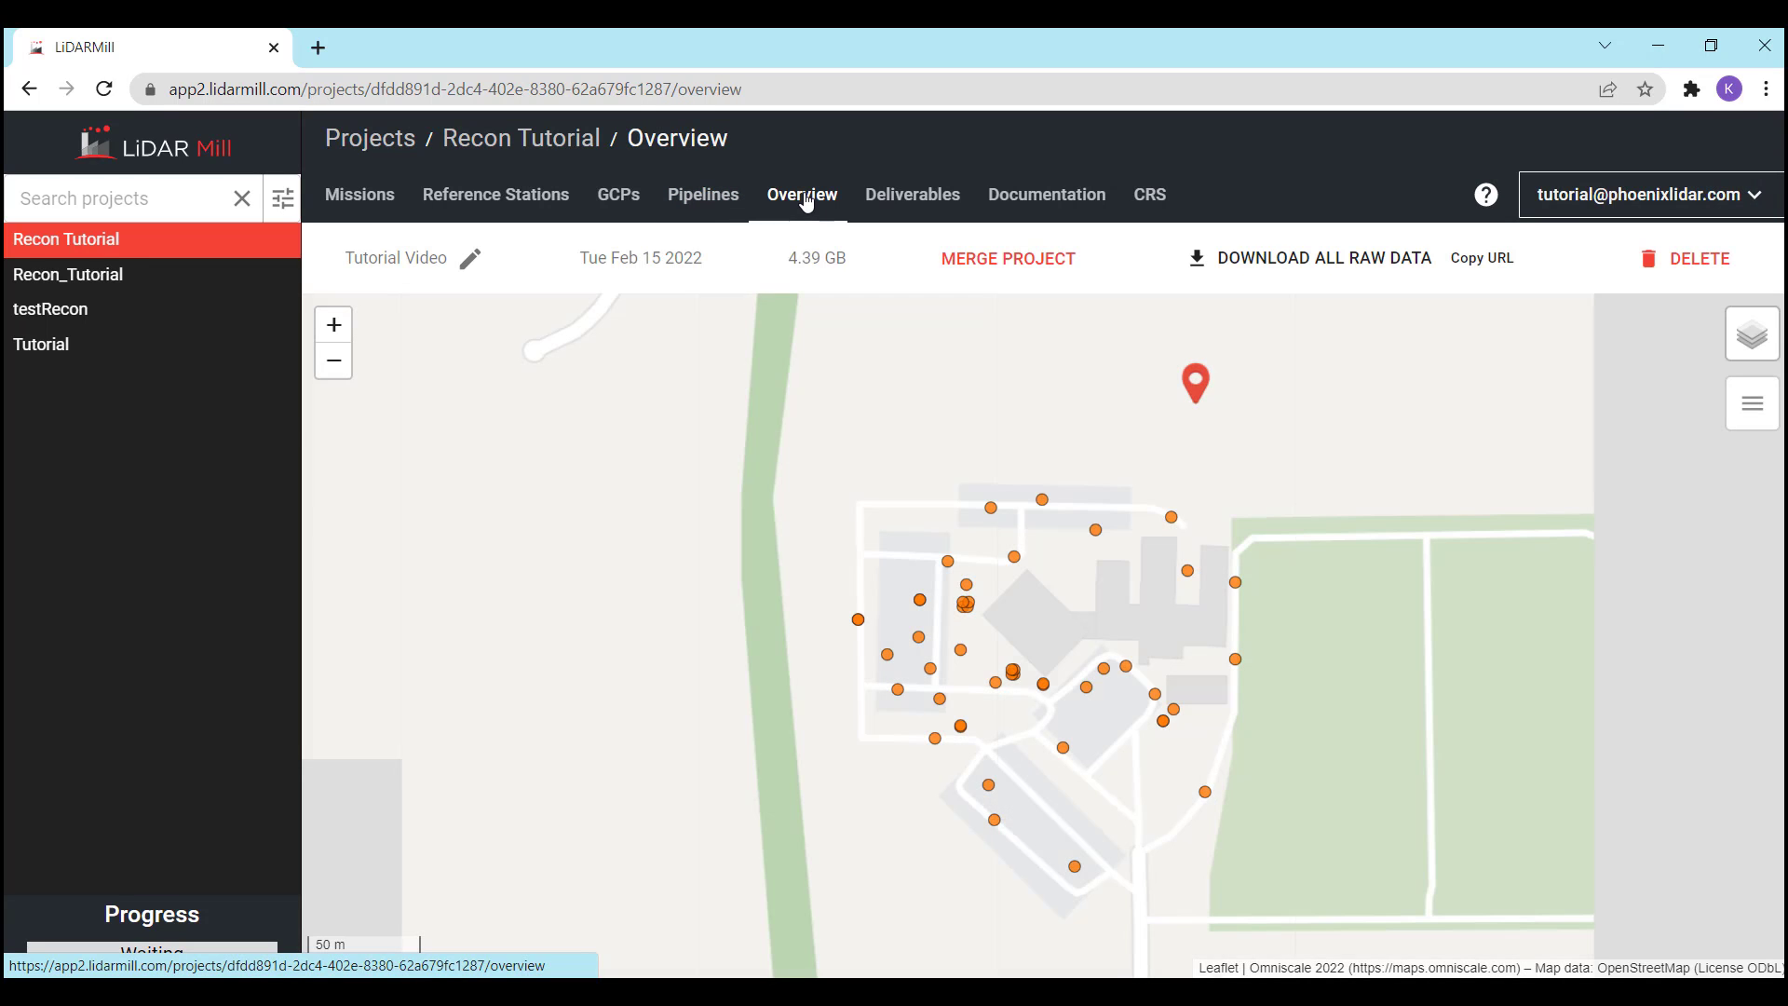
pyautogui.click(879, 193)
pyautogui.click(727, 194)
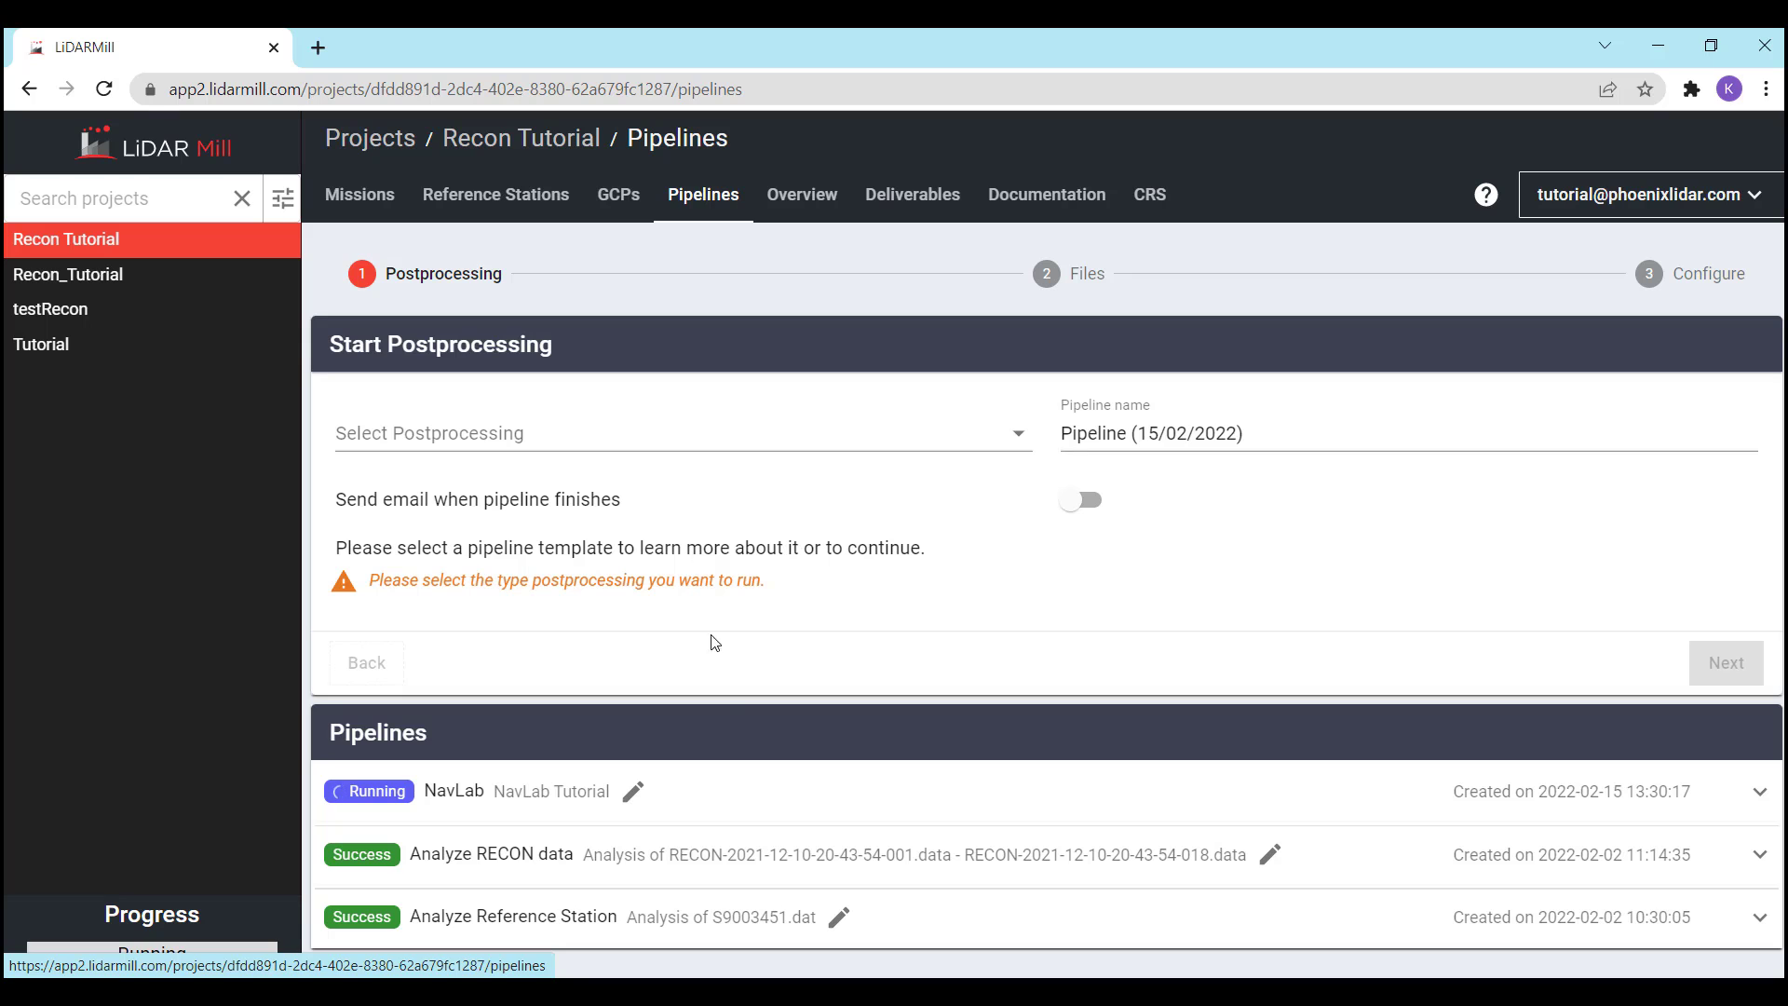
# Expand the NavLab Tutorial pipeline and check its inputs, output and job run progress
pyautogui.click(708, 793)
pyautogui.scroll(-4, 772, 606)
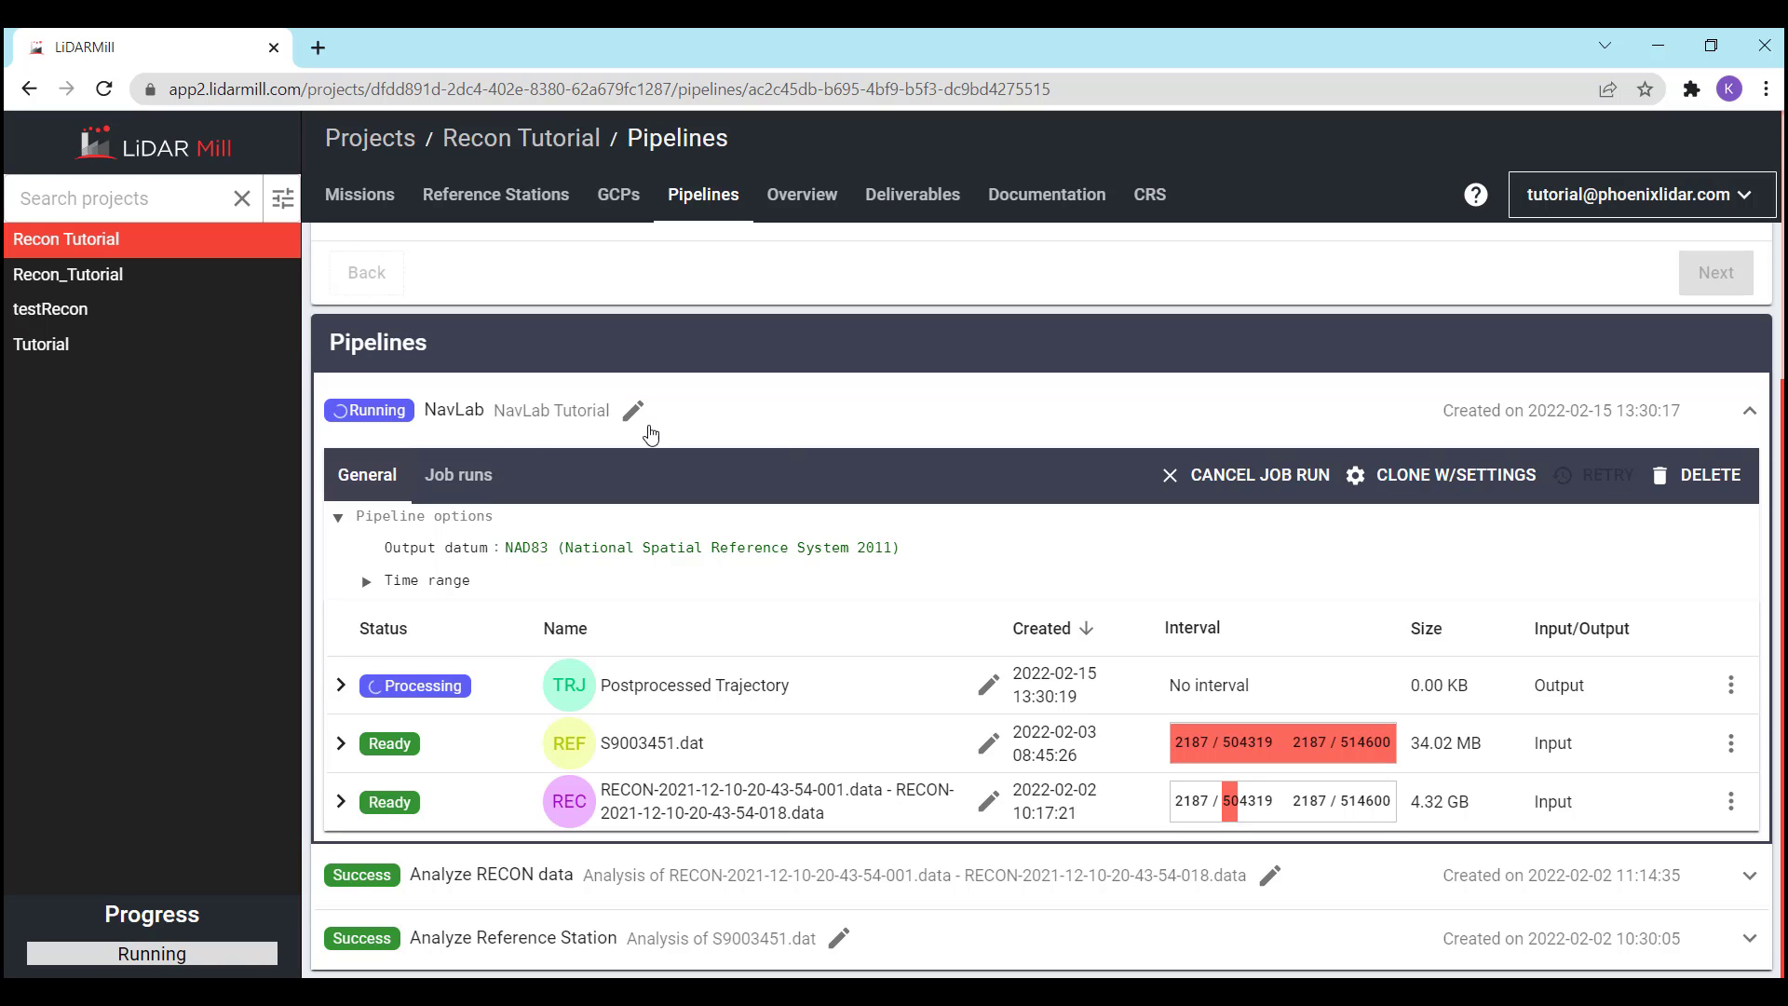
pyautogui.click(463, 478)
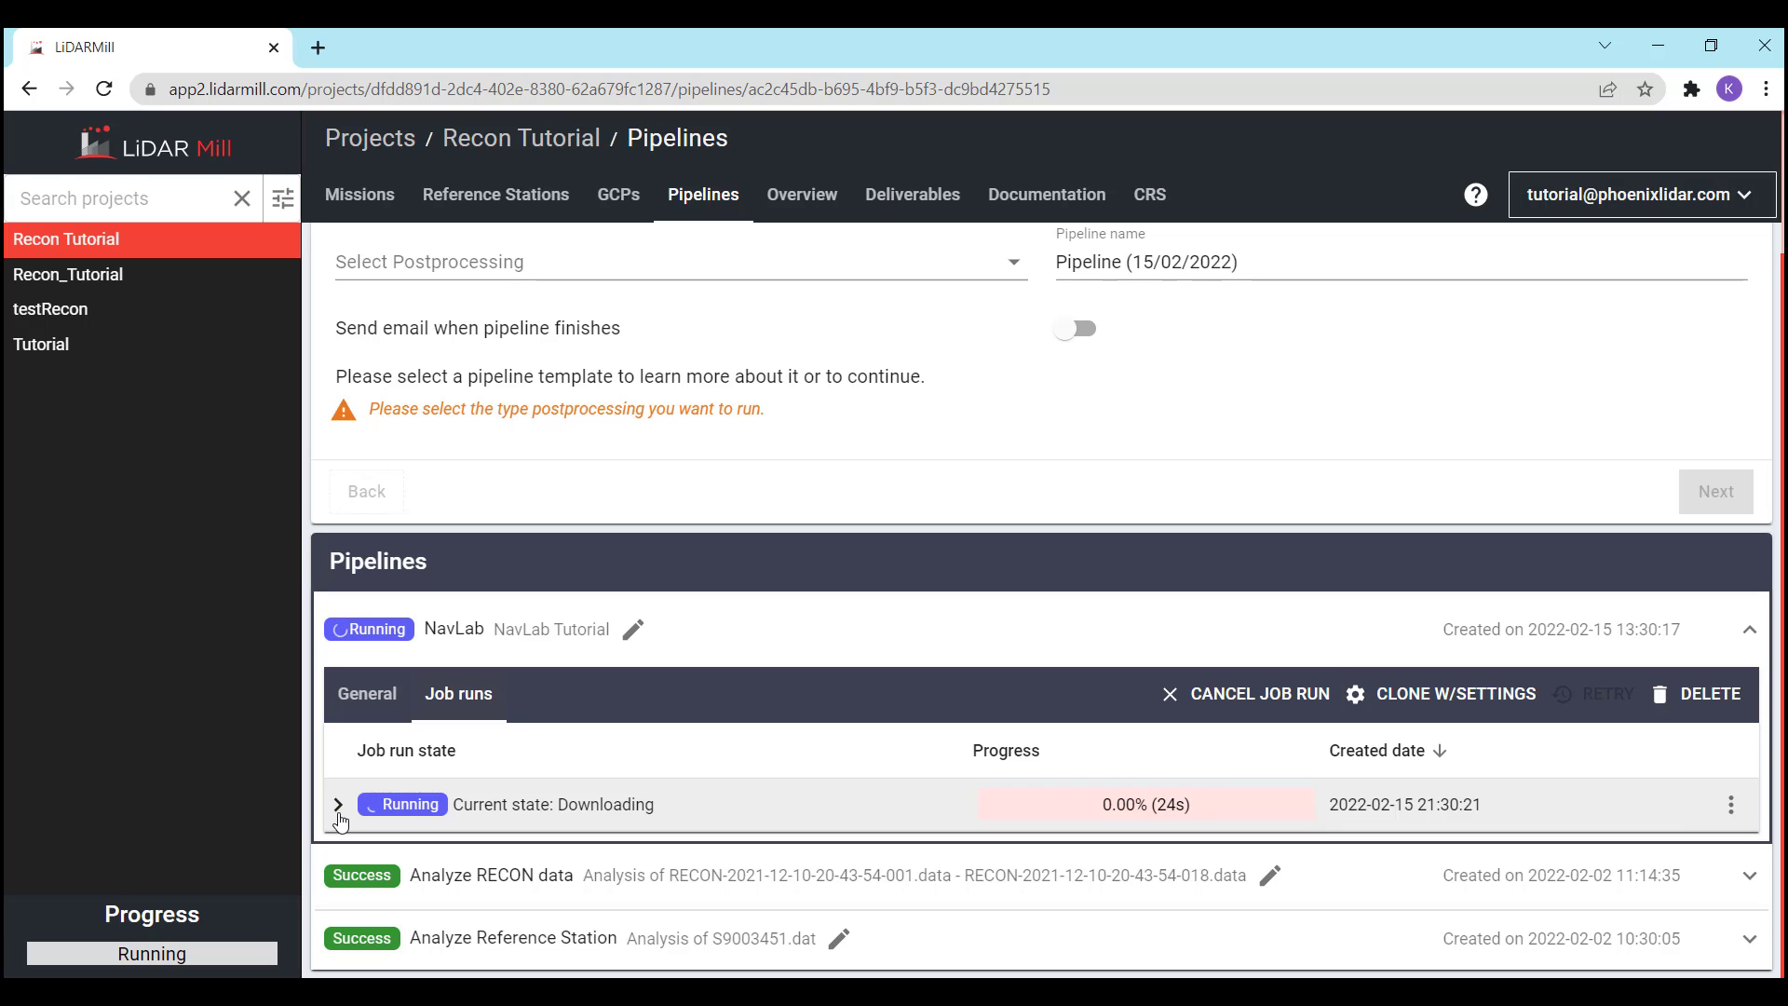
# Open project_trajectory_report.html from the files of the NavLab pipeline's Postprocessed Trajectory output
pyautogui.click(371, 708)
pyautogui.scroll(-2, 371, 708)
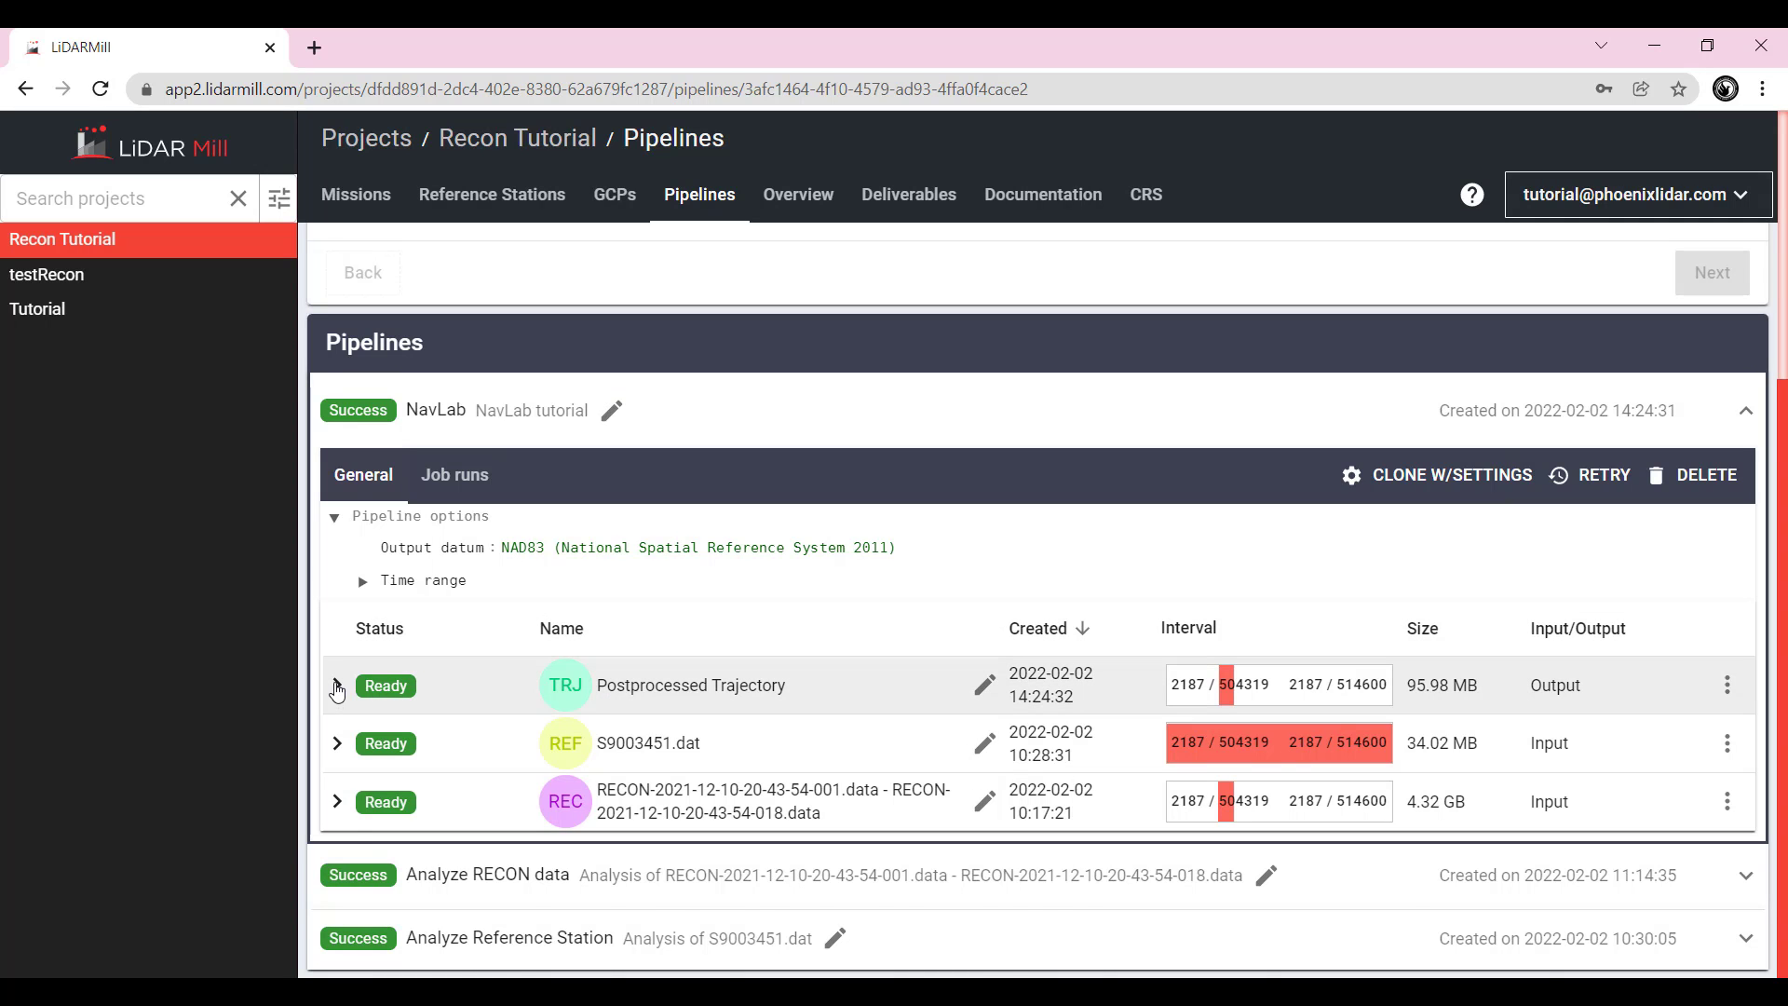
pyautogui.click(337, 689)
pyautogui.scroll(-3, 531, 710)
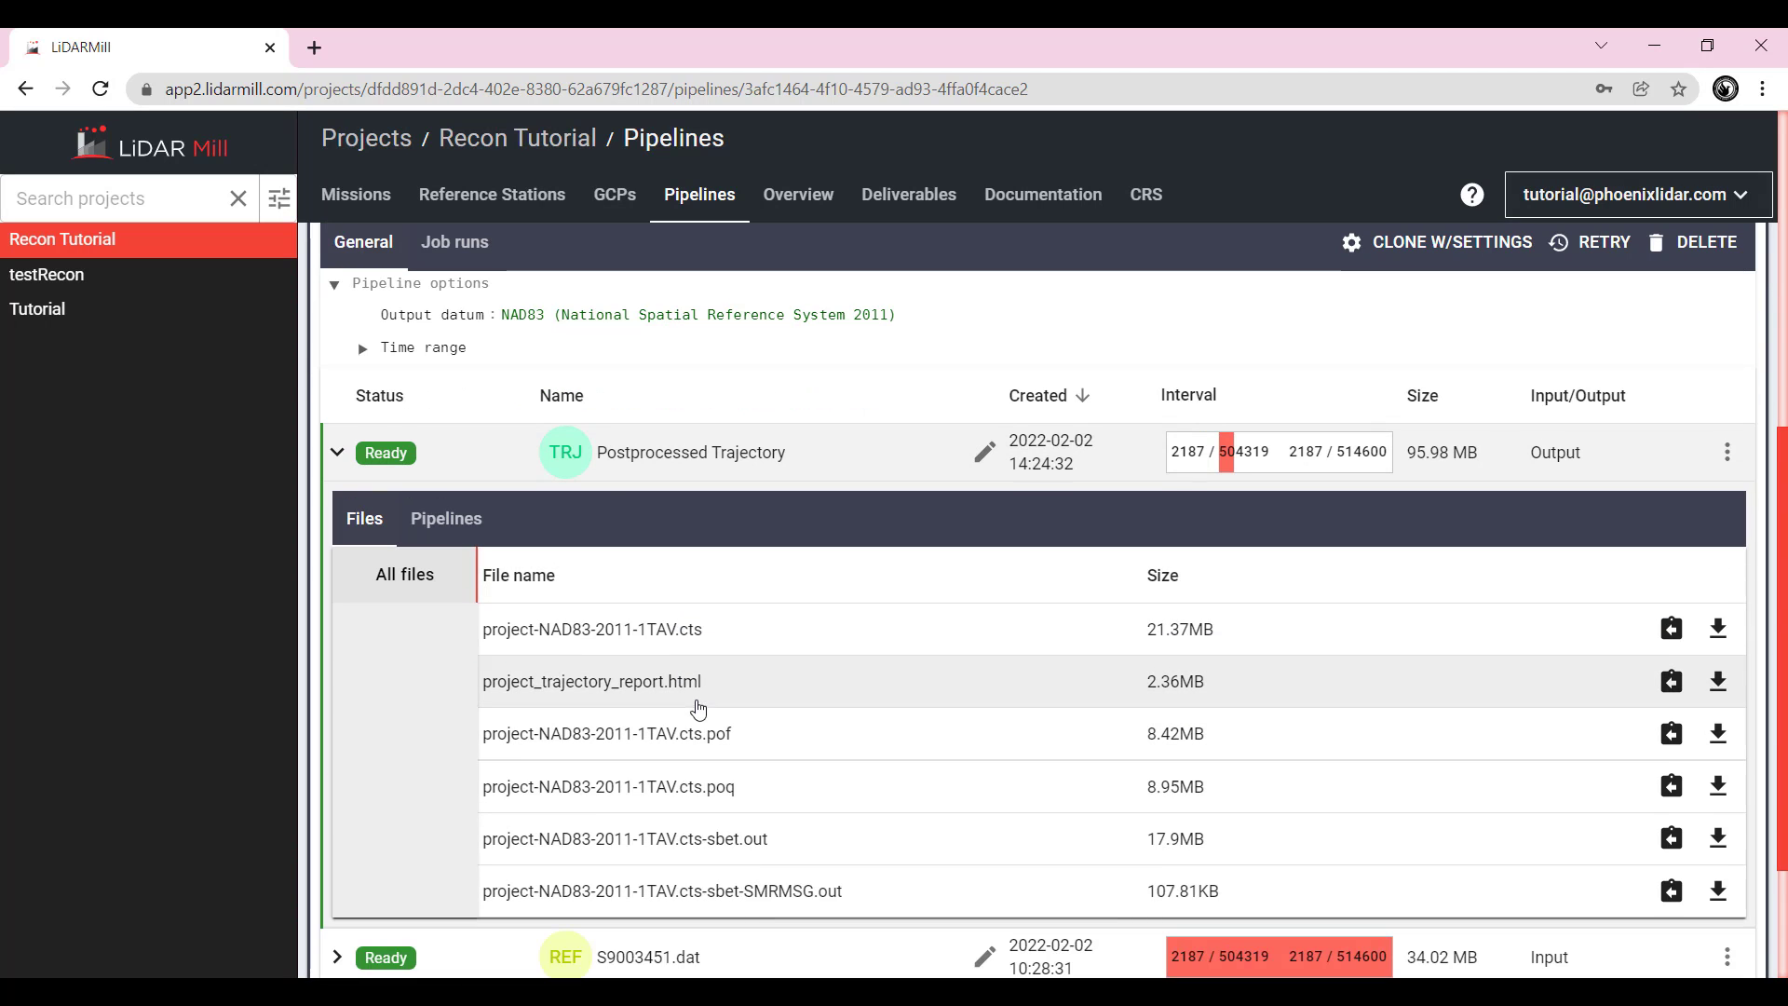
pyautogui.click(637, 688)
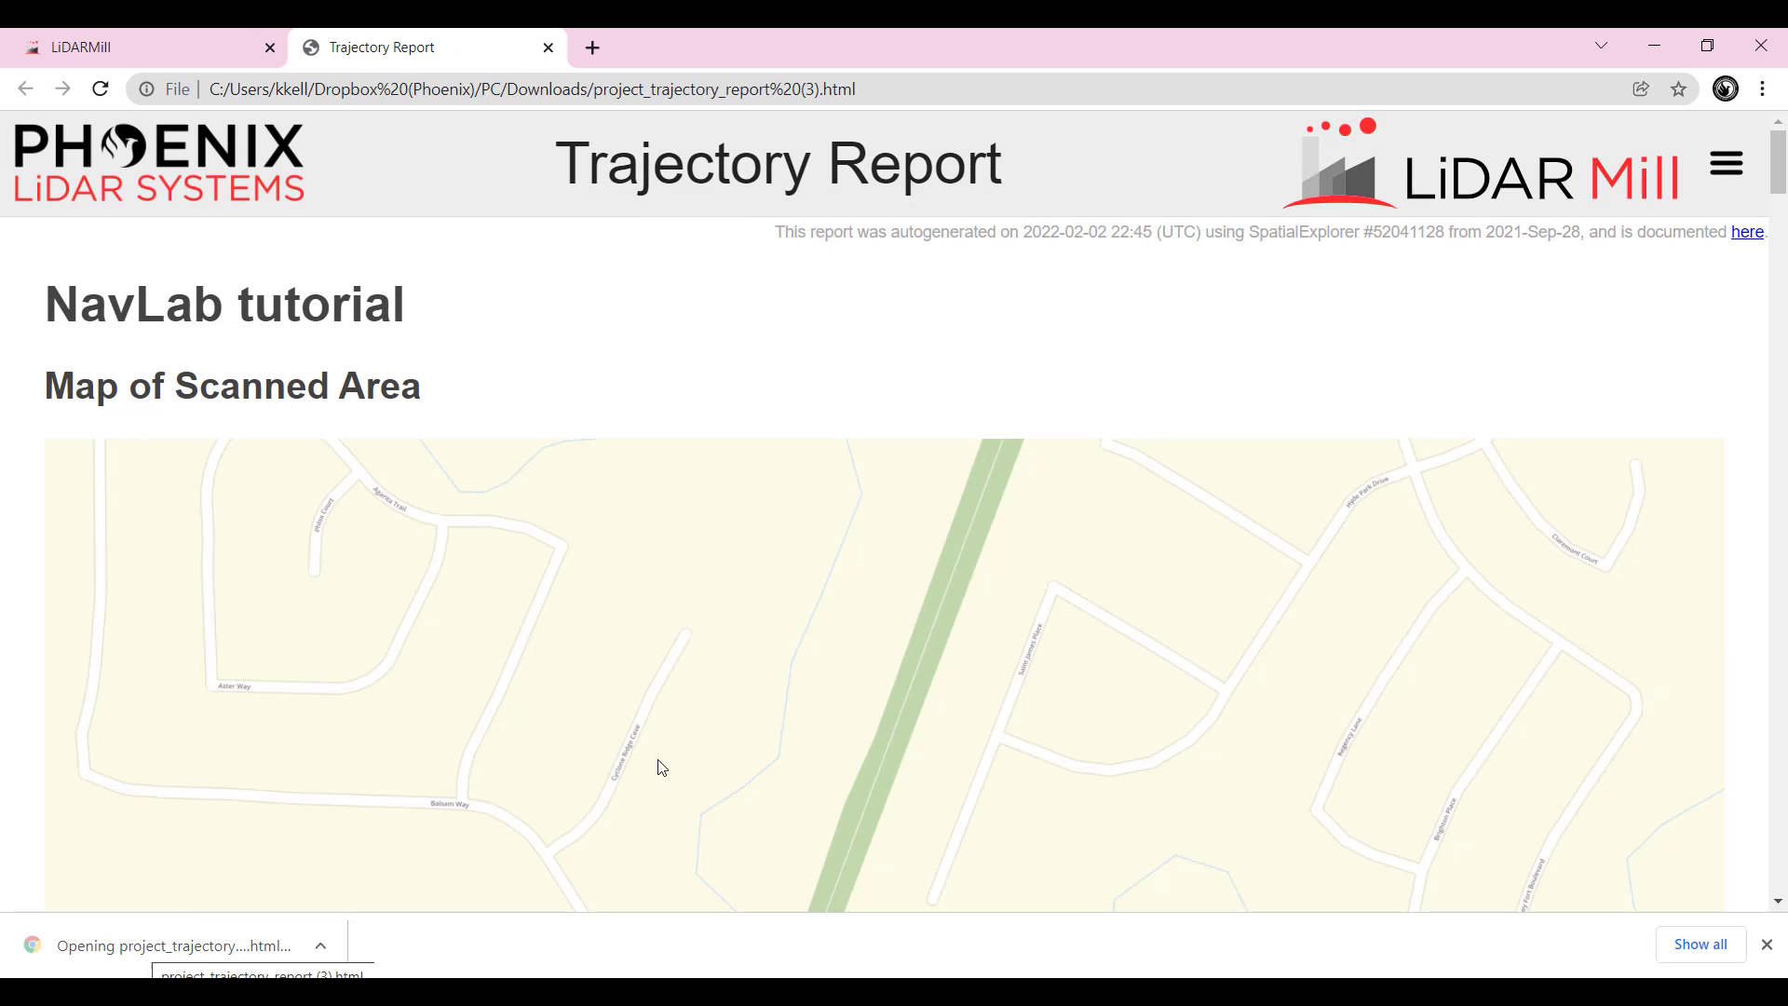
# Review the trajectory report down to its QA/QC plots and read the linked documentation explaining those plots
pyautogui.scroll(-20, 1203, 471)
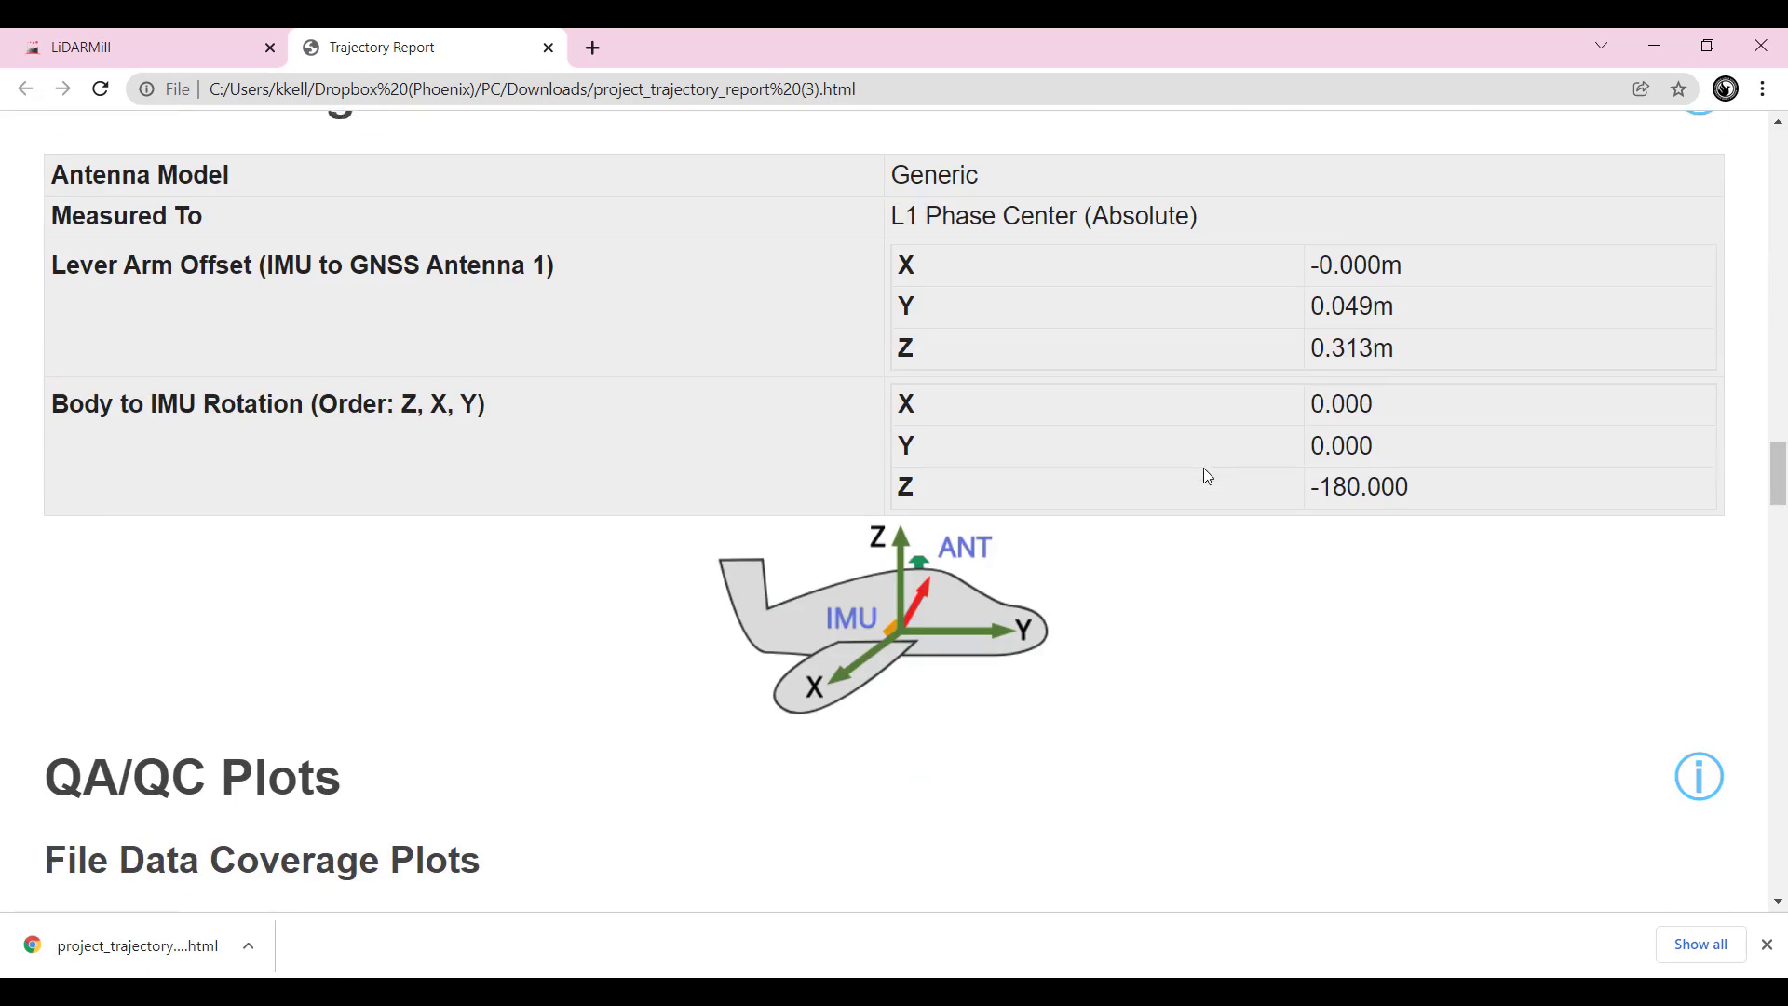
pyautogui.scroll(-4, 1413, 591)
pyautogui.click(1694, 415)
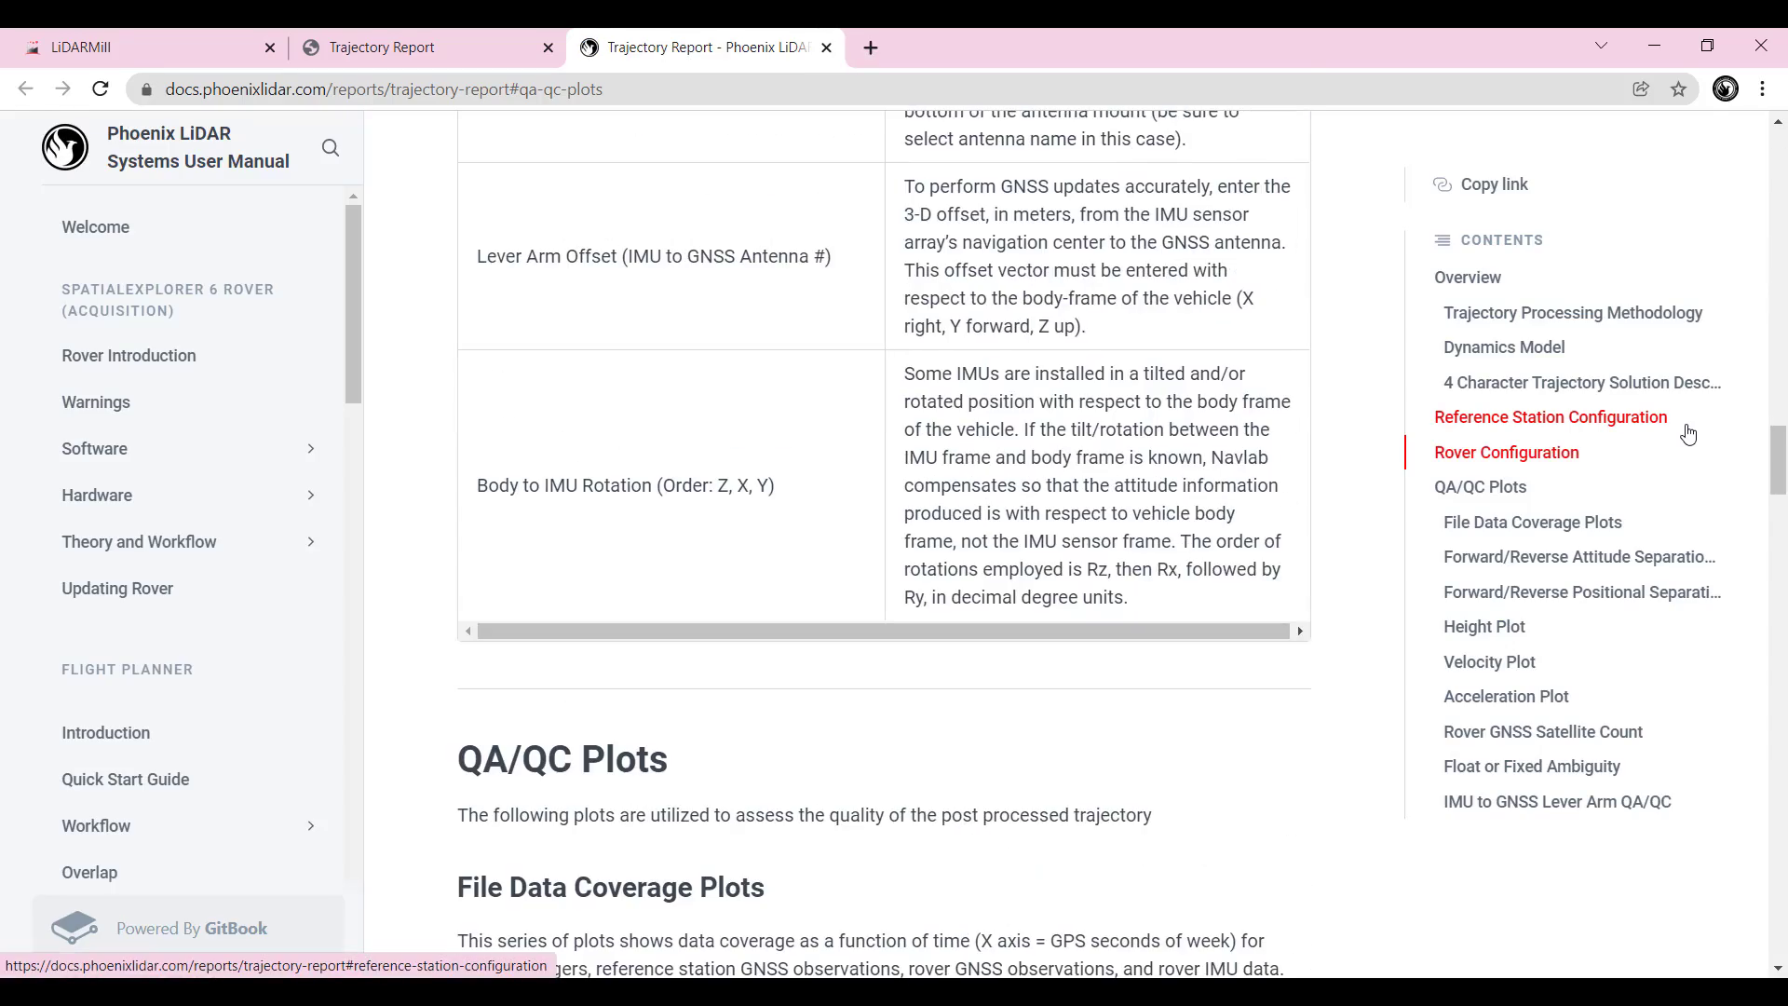
pyautogui.scroll(-15, 1051, 305)
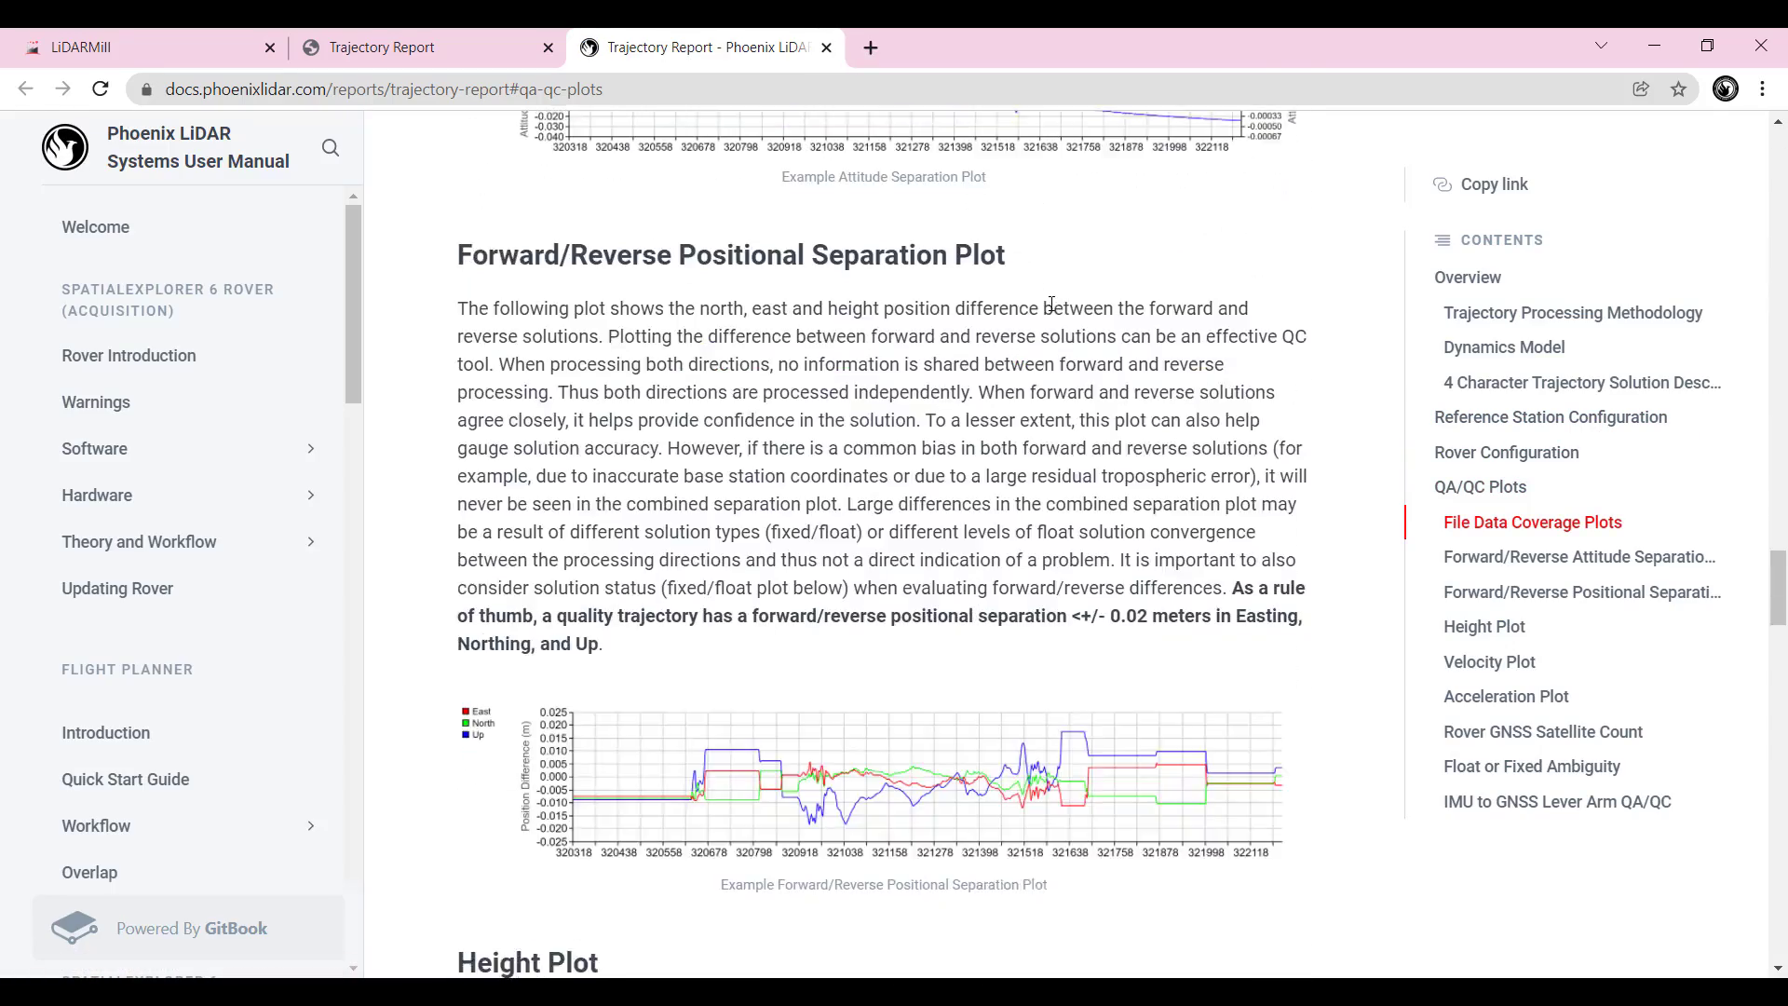
pyautogui.scroll(-14, 1051, 305)
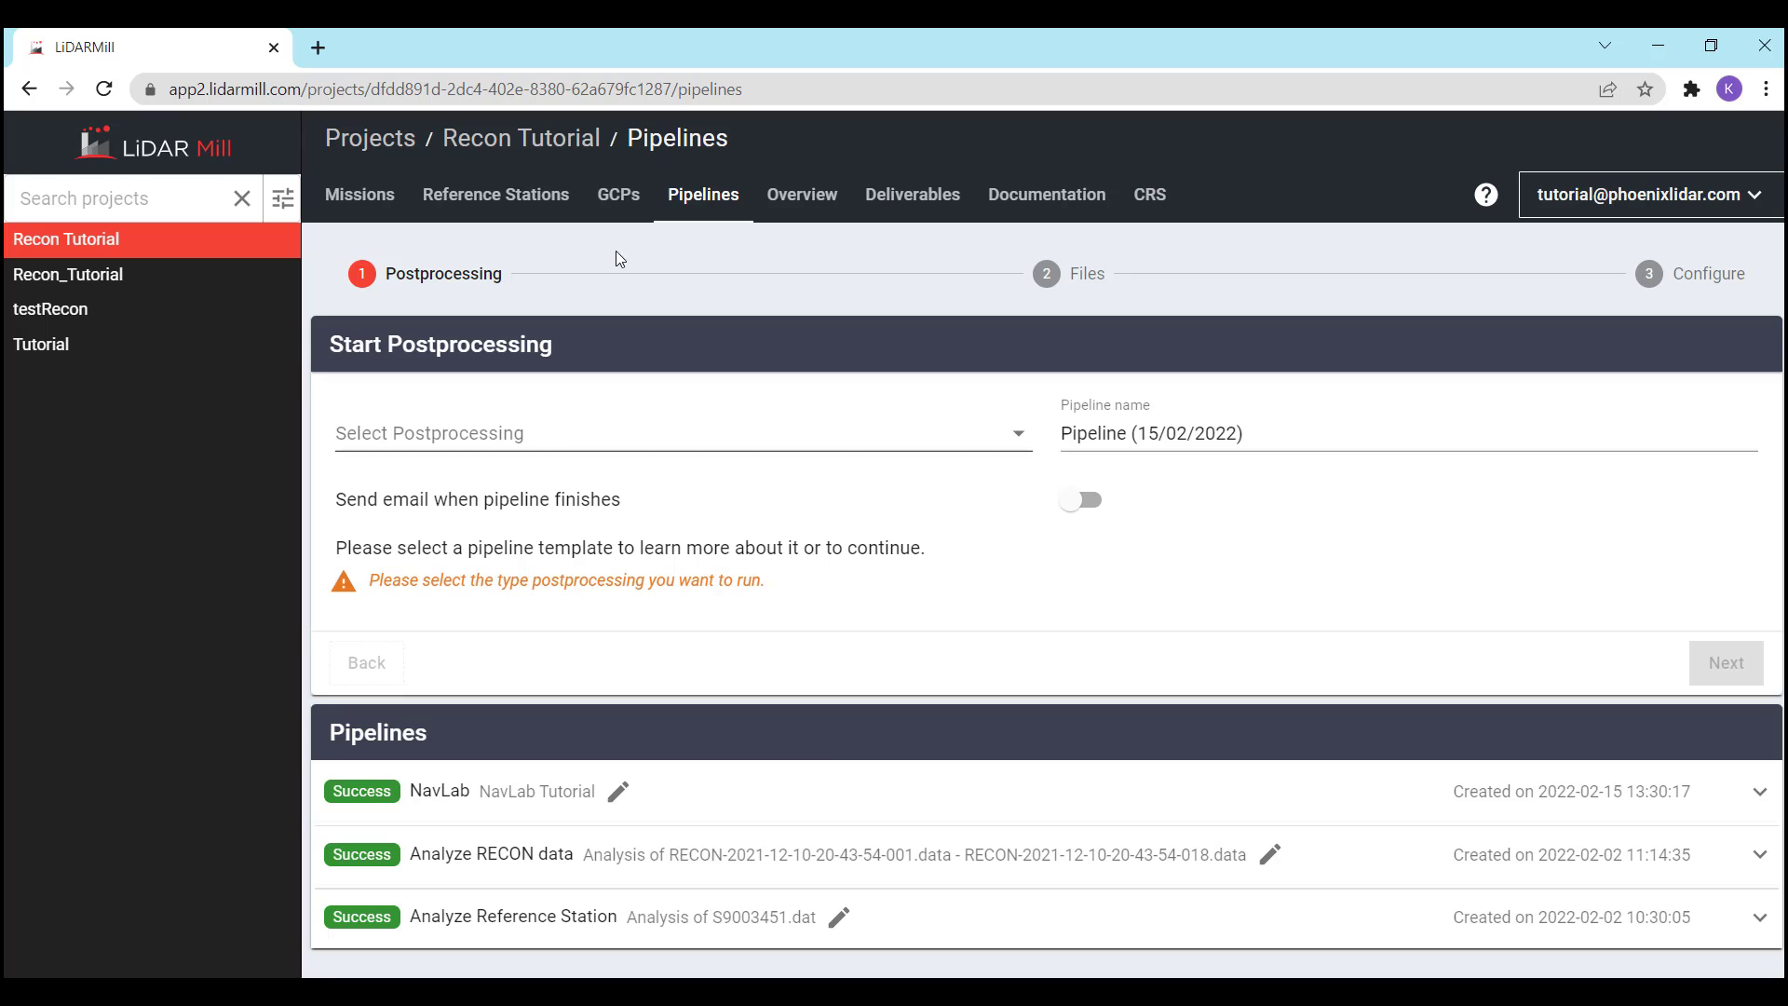
# Choose Spatial Fuser as the new postprocessing pipeline and turn on the email notification for when it finishes
pyautogui.click(447, 436)
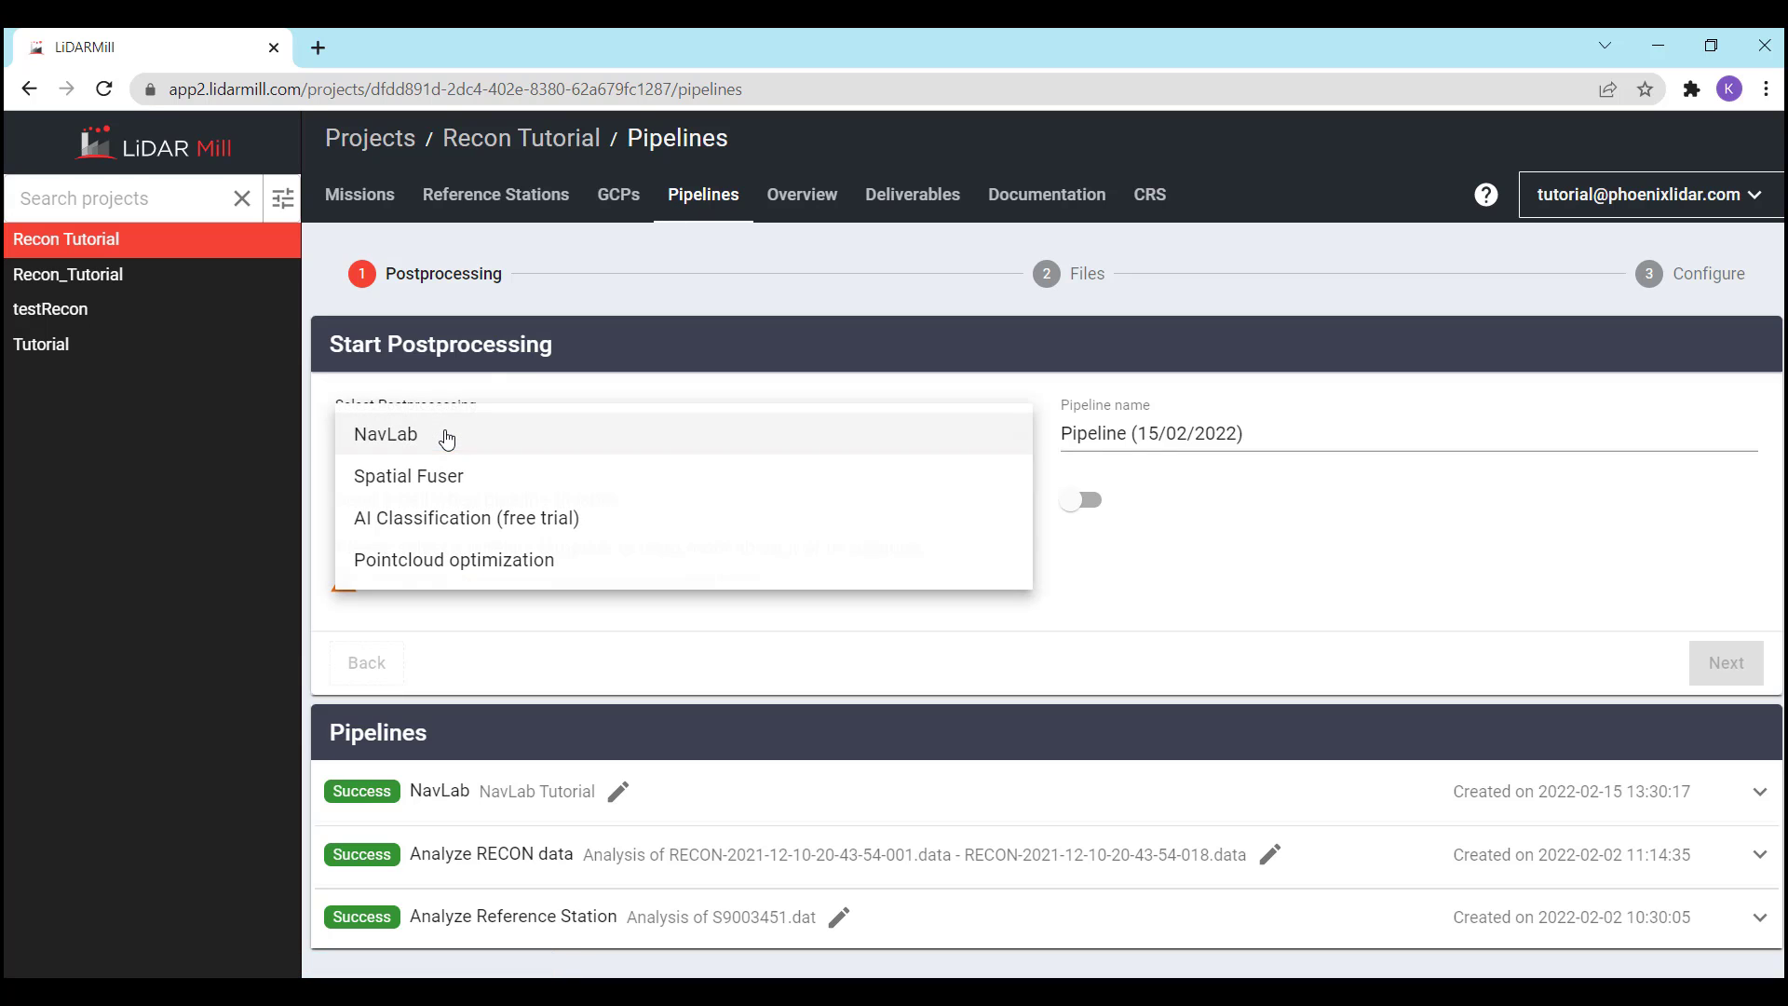
pyautogui.click(424, 485)
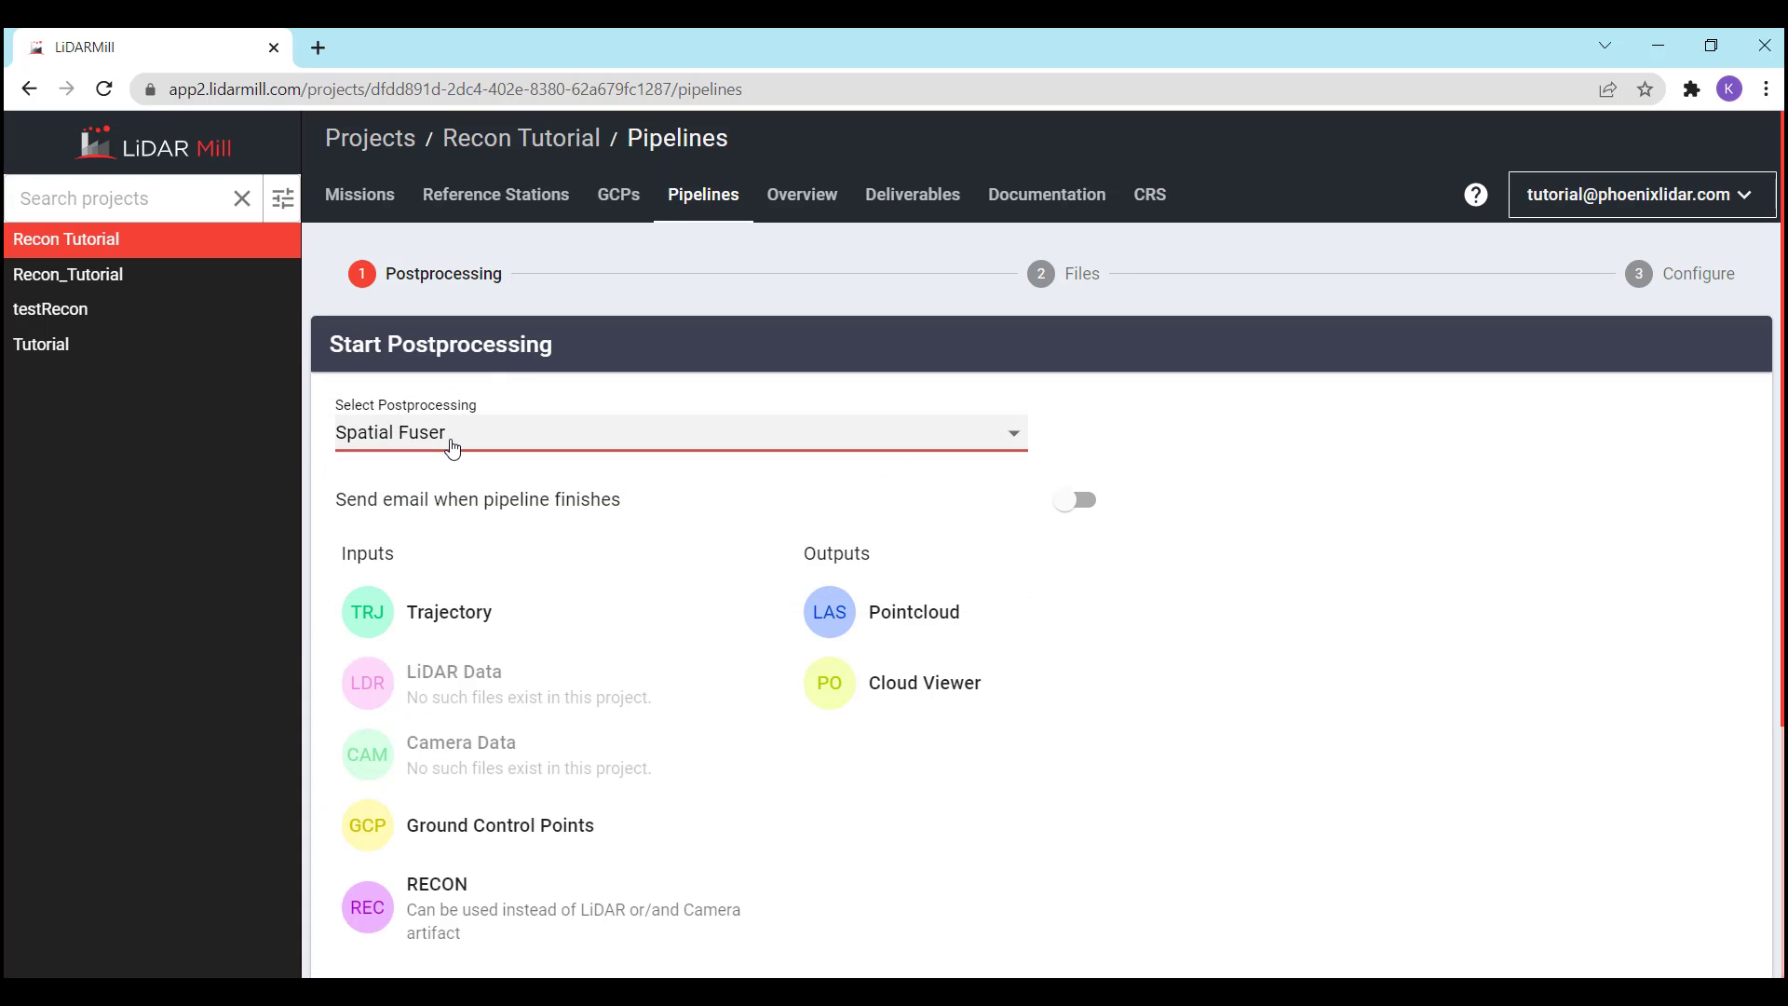
pyautogui.click(1078, 511)
pyautogui.scroll(-2, 1194, 508)
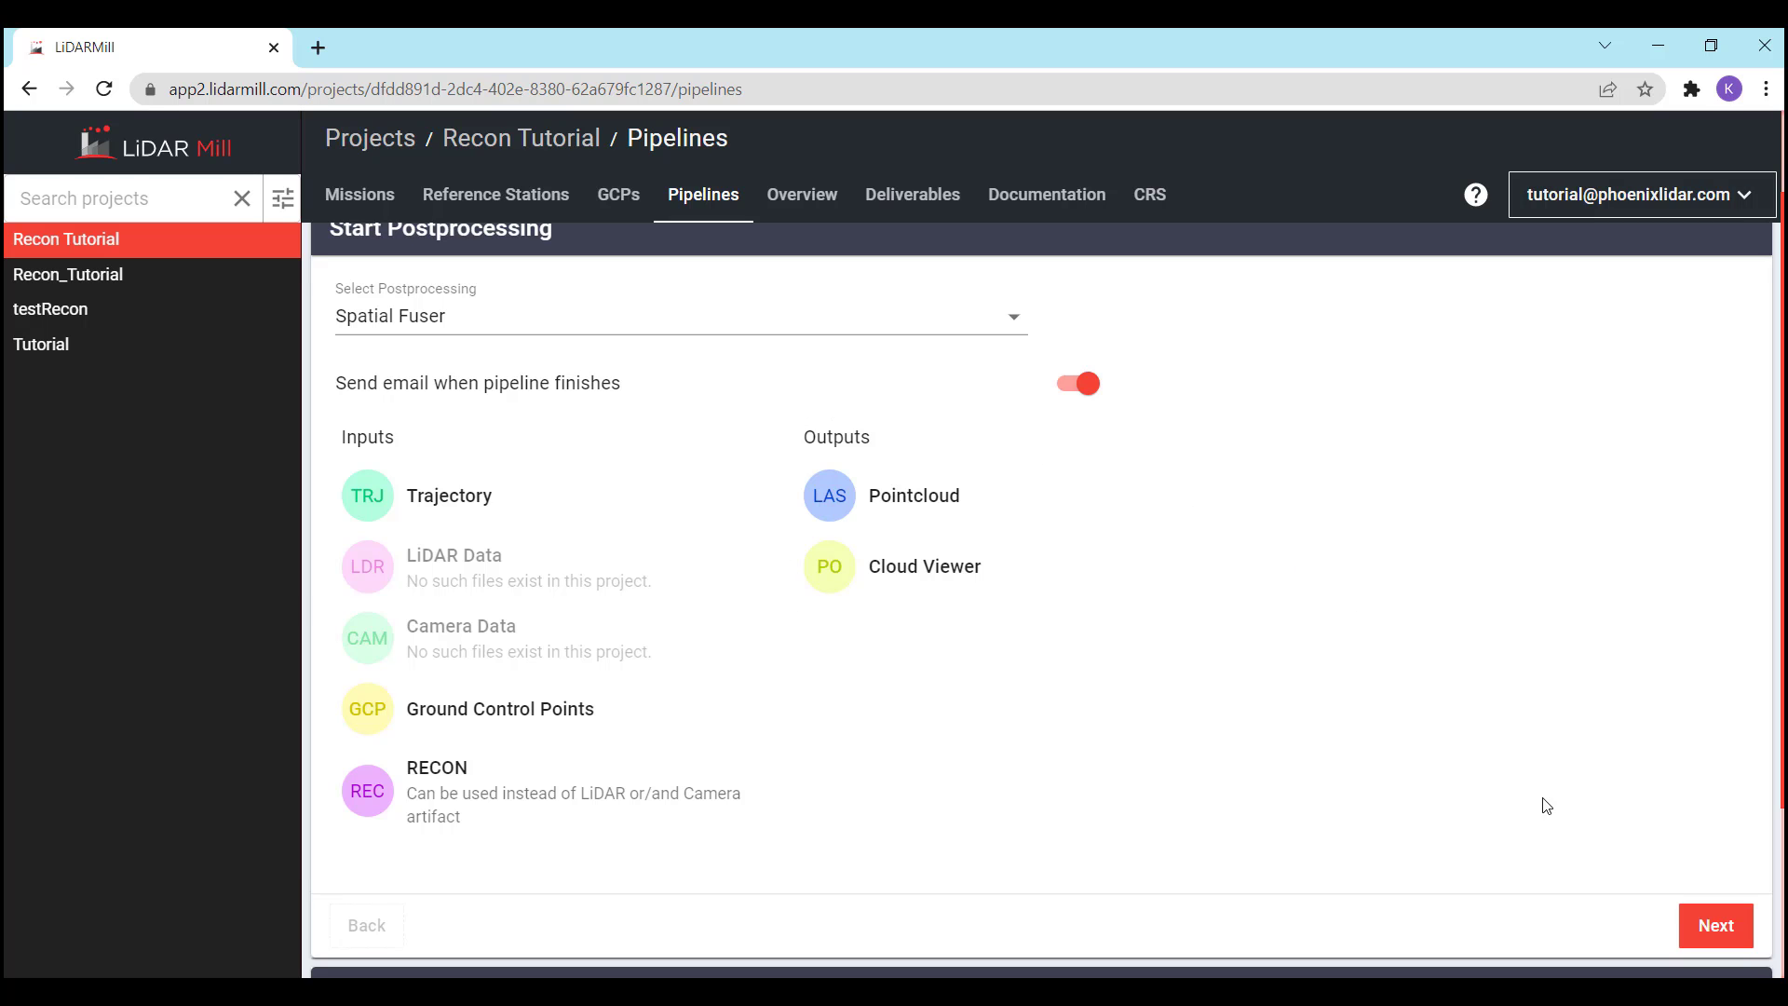
# Go through file selection with the RECON data, Postprocessed Trajectory and ground control points enabled, and continue to the configuration
pyautogui.click(1714, 925)
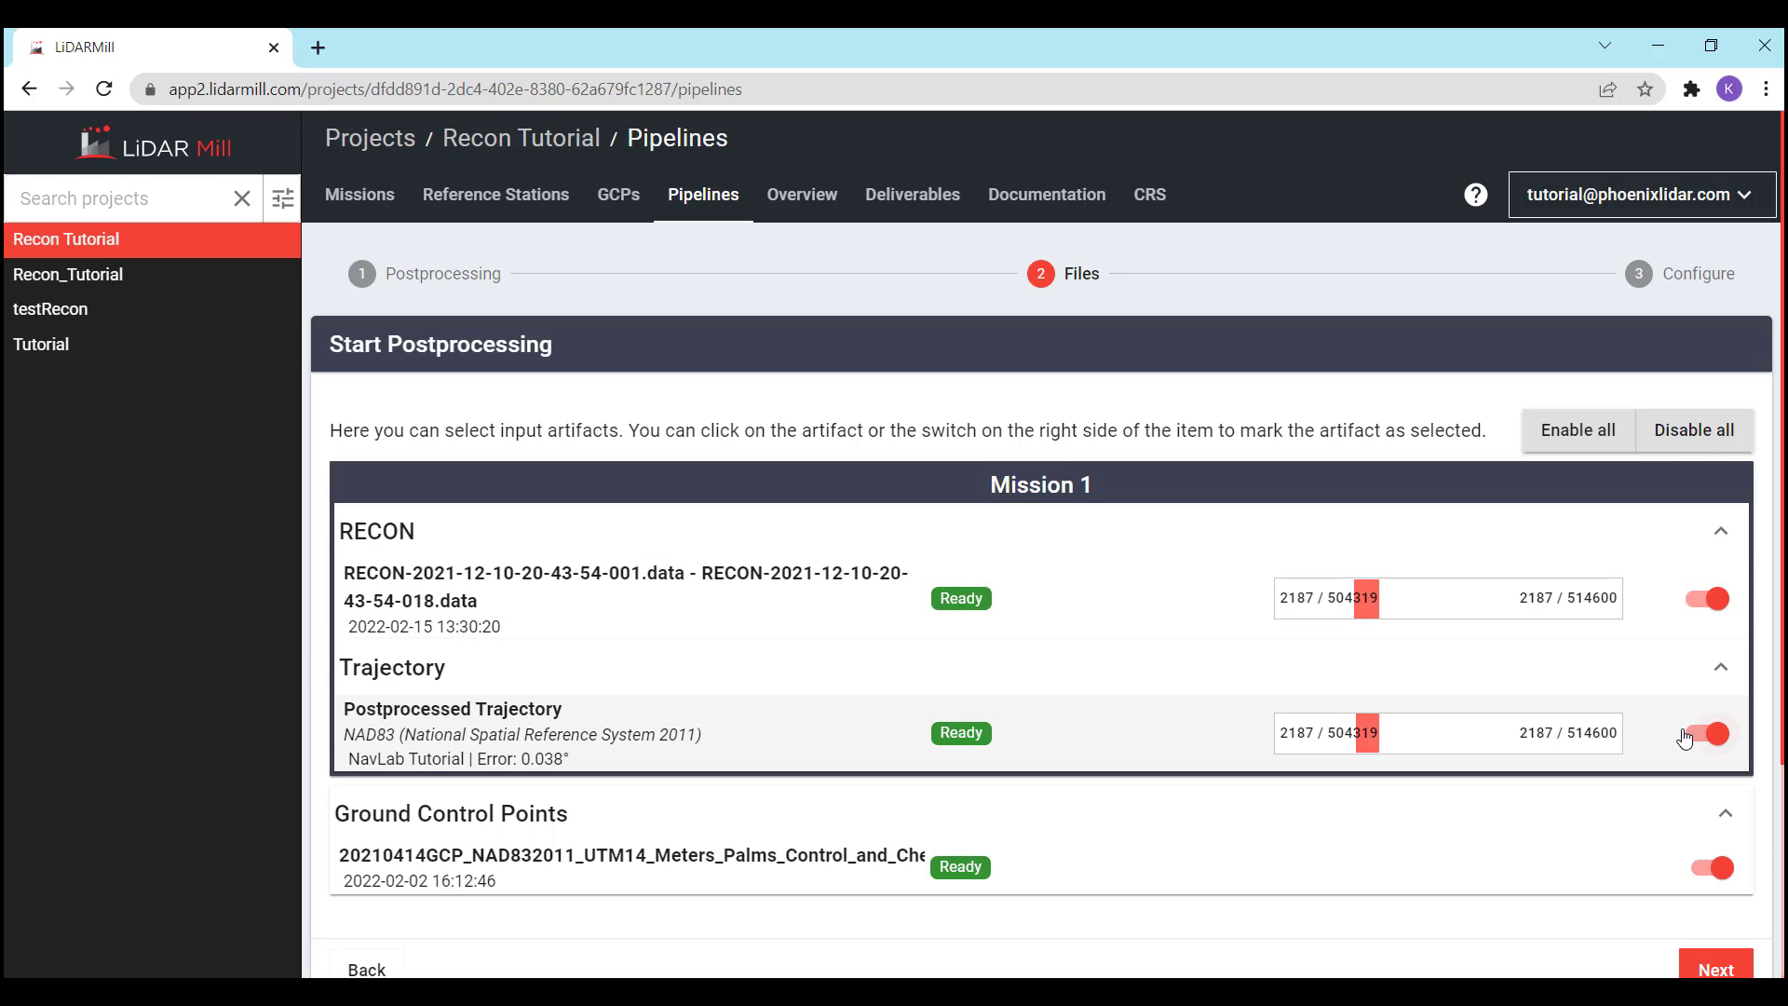
pyautogui.scroll(-1, 1684, 738)
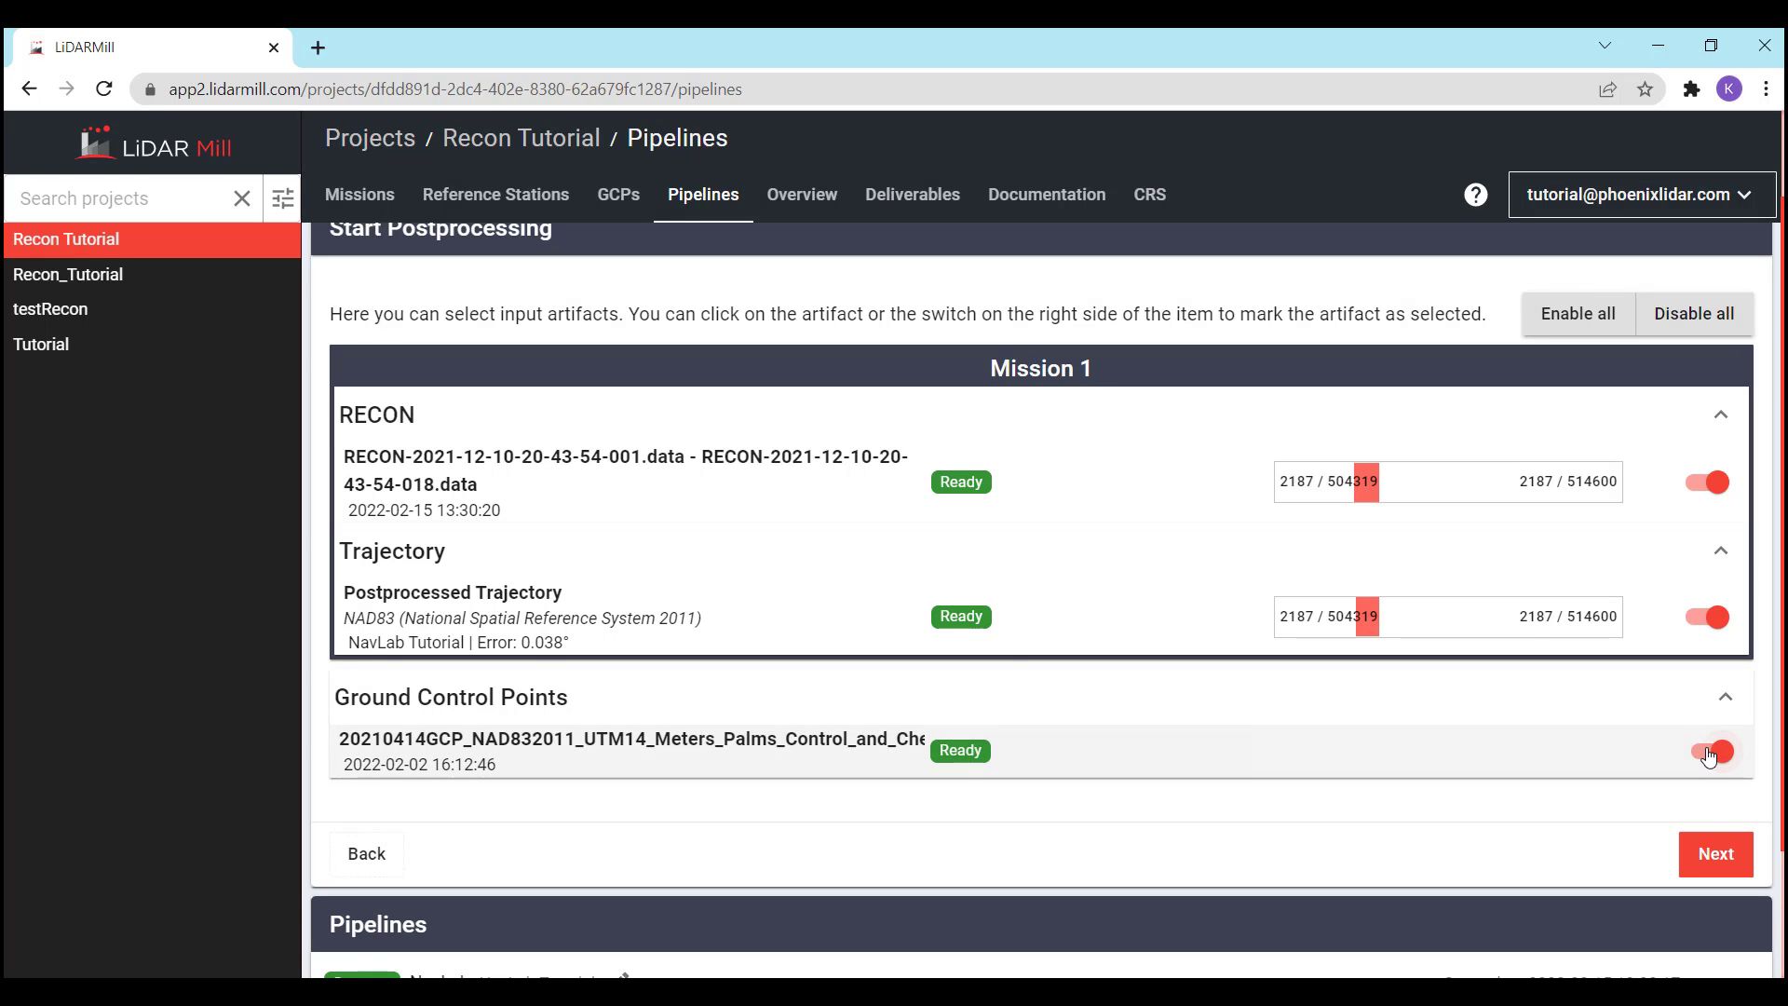
pyautogui.click(1712, 852)
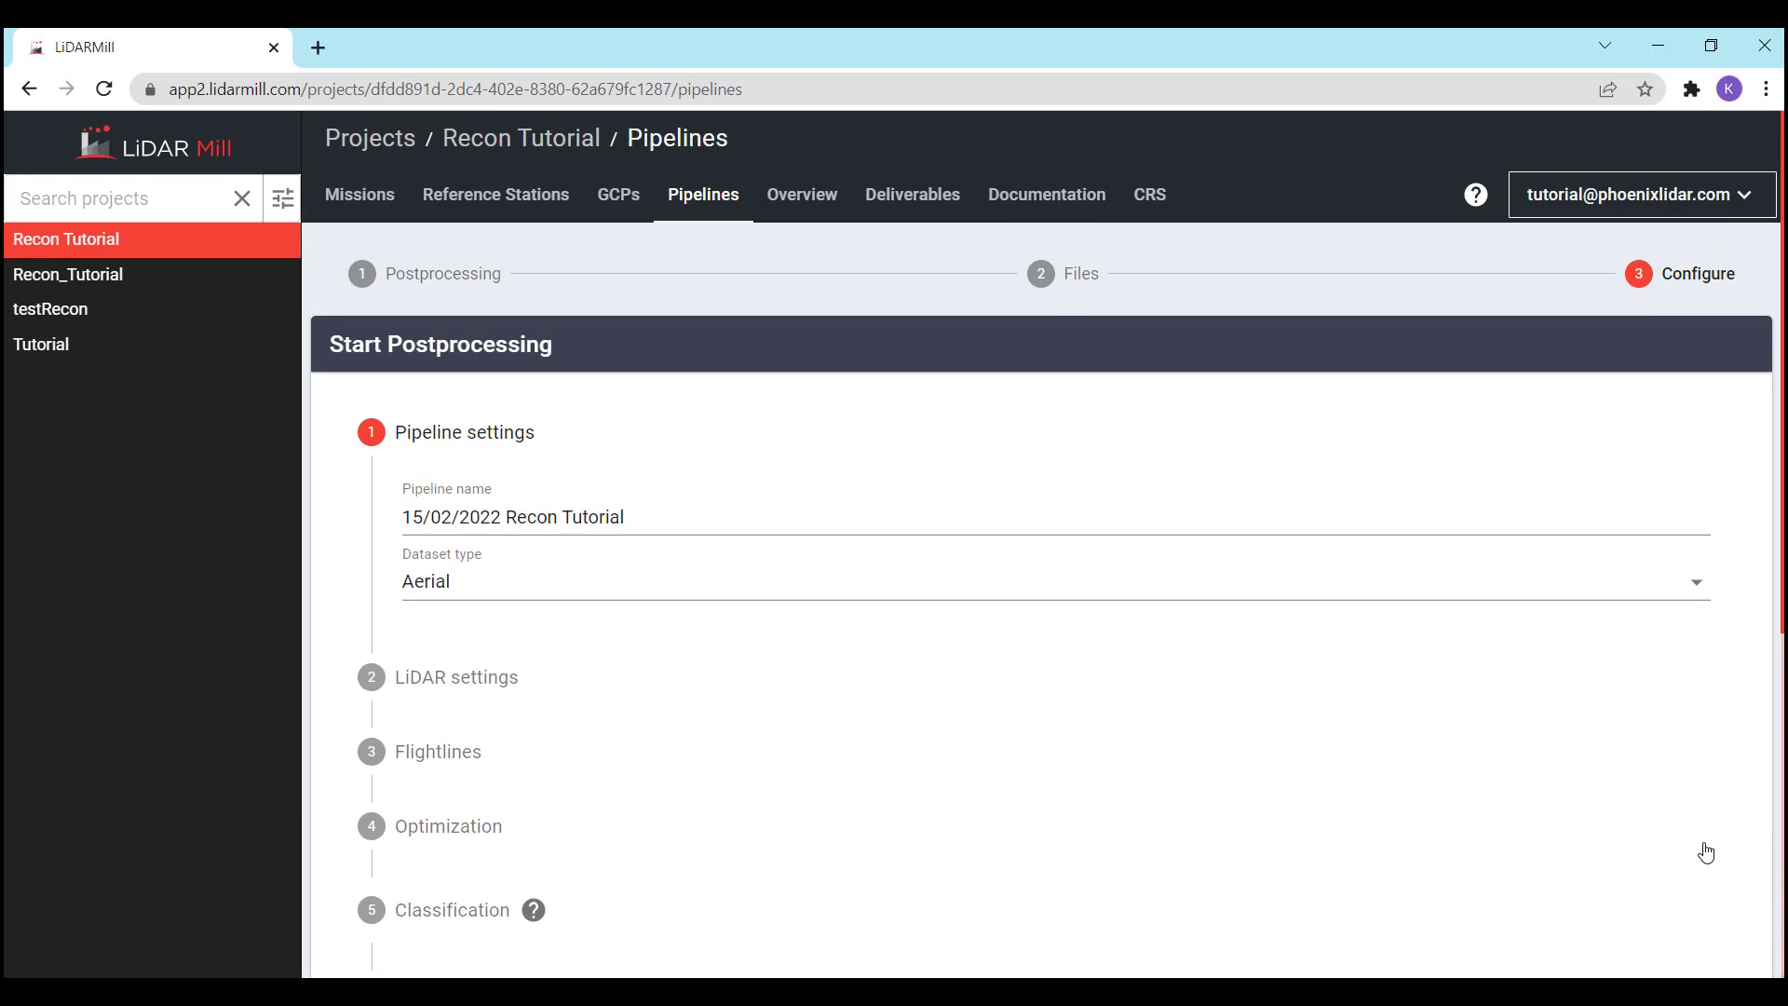
# Remove the date from the pipeline name so it reads Recon Tutorial and select Aerial as the dataset type
pyautogui.moveTo(506, 517); pyautogui.dragTo(164, 506)
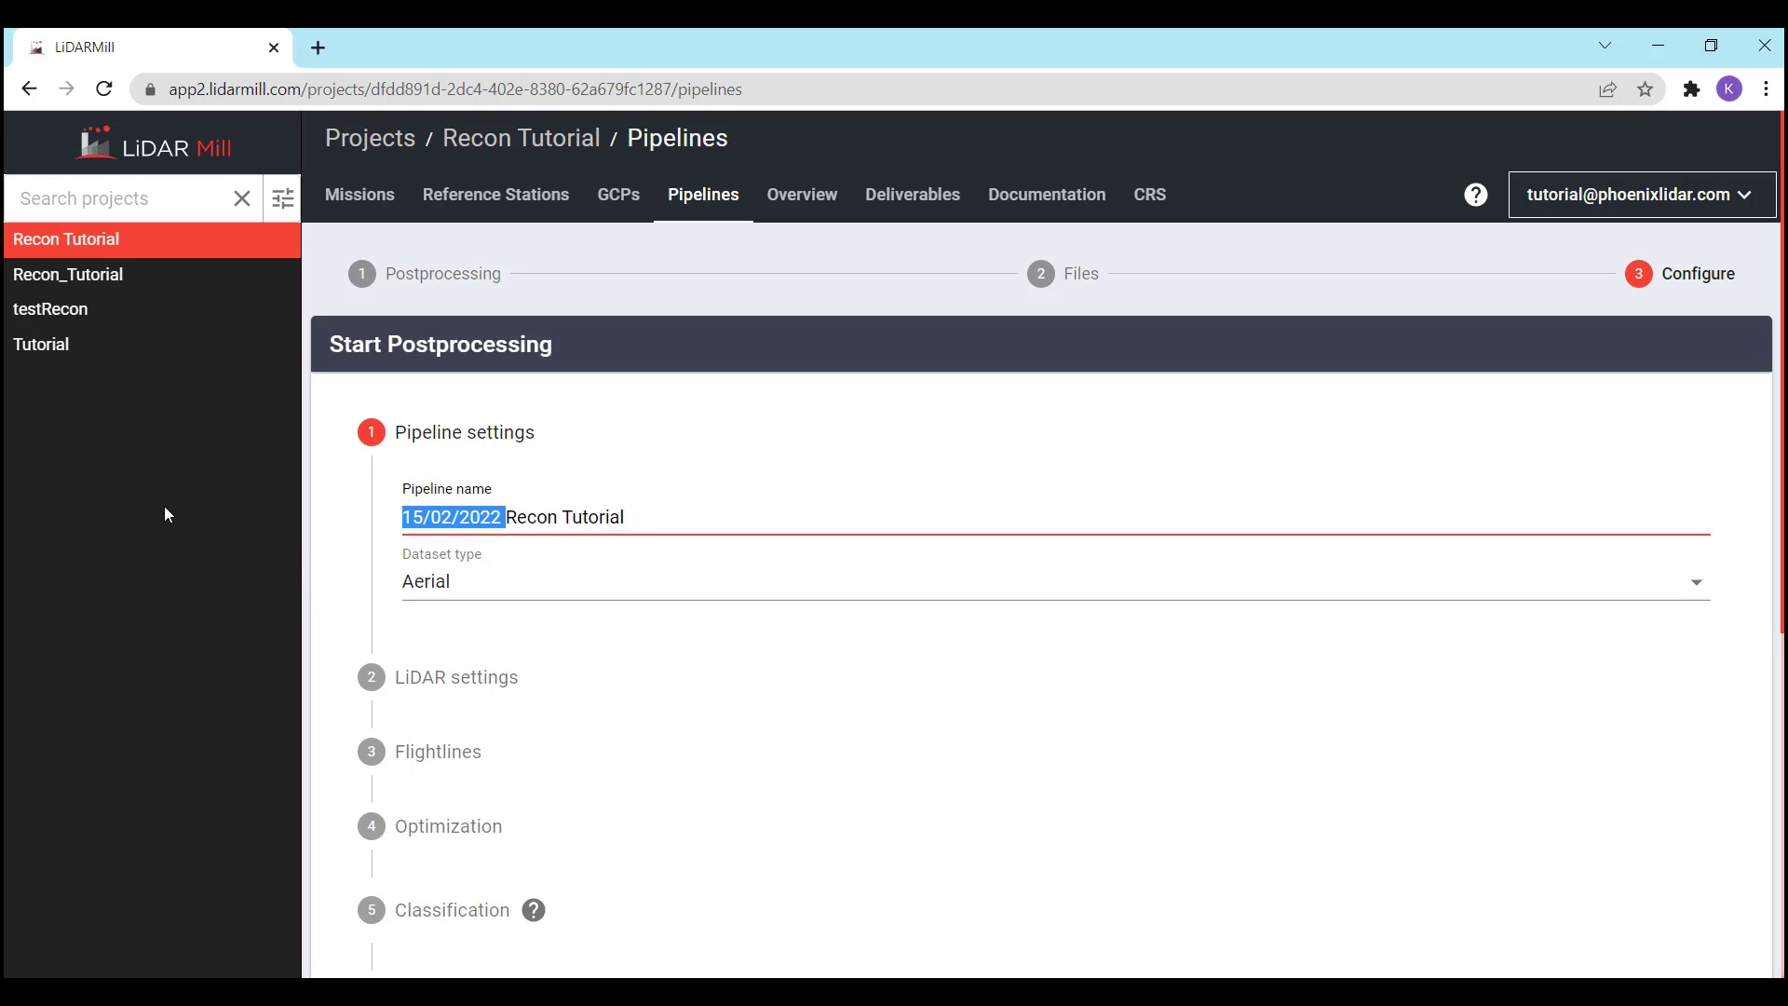
pyautogui.press('BackSpace')
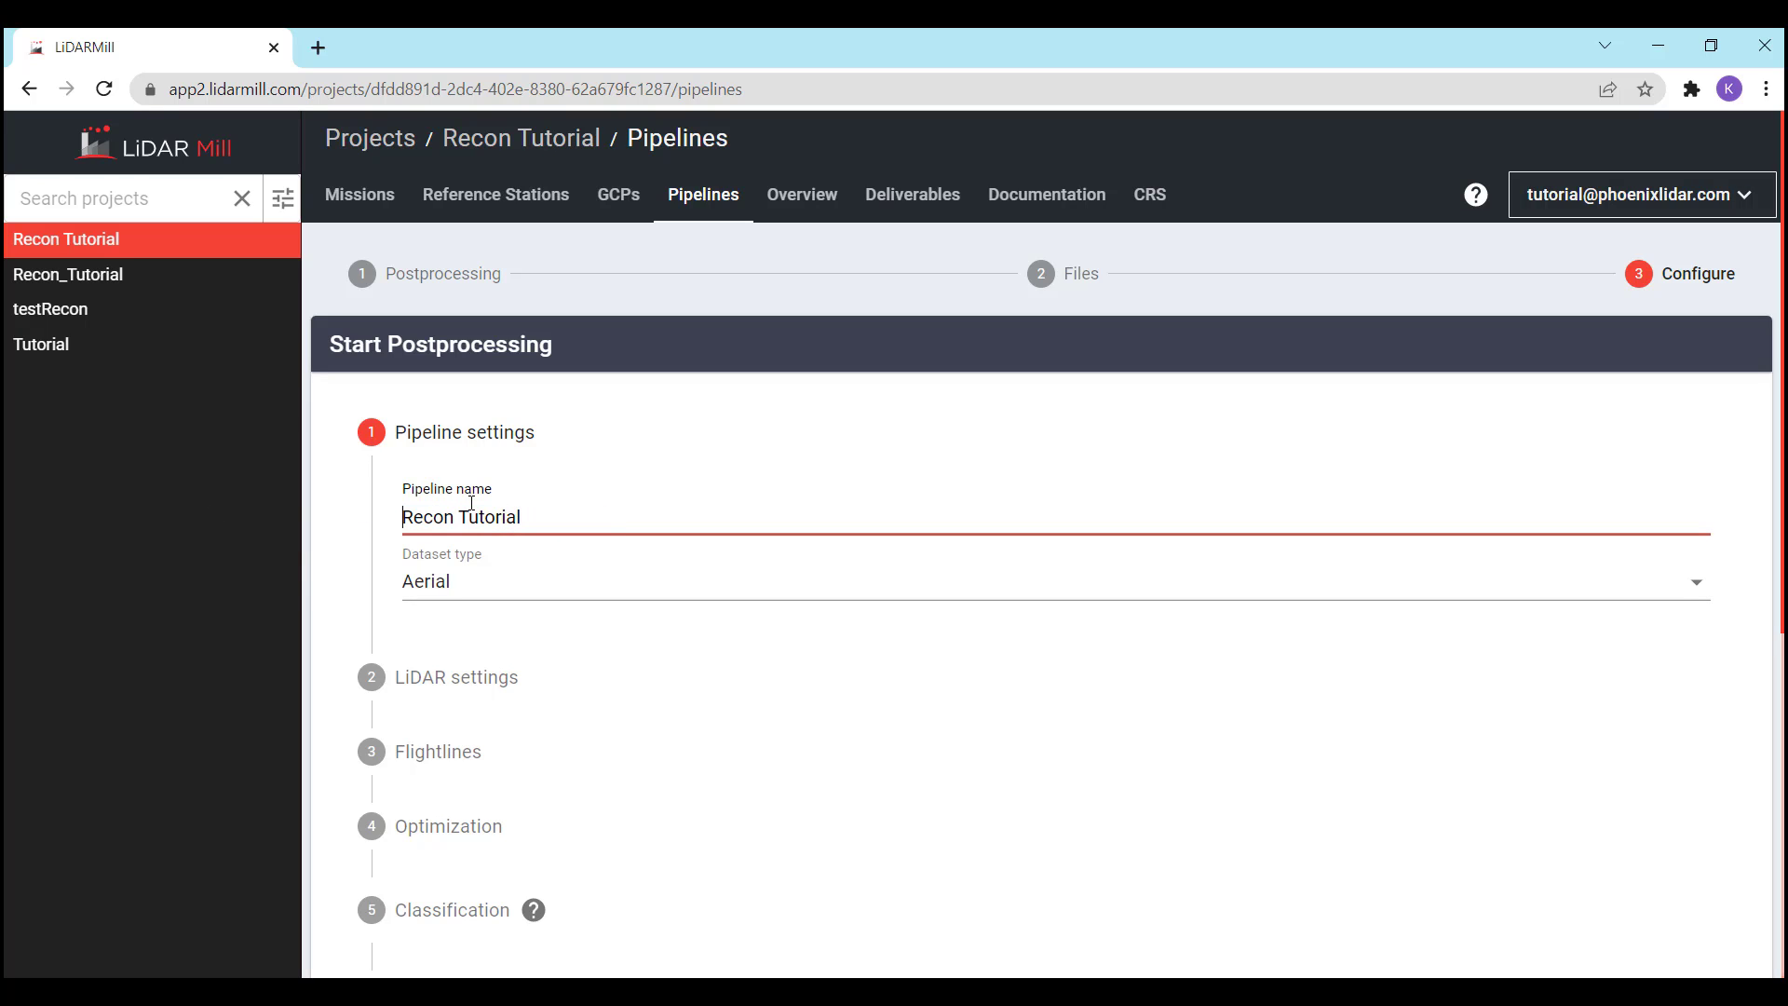
pyautogui.click(441, 581)
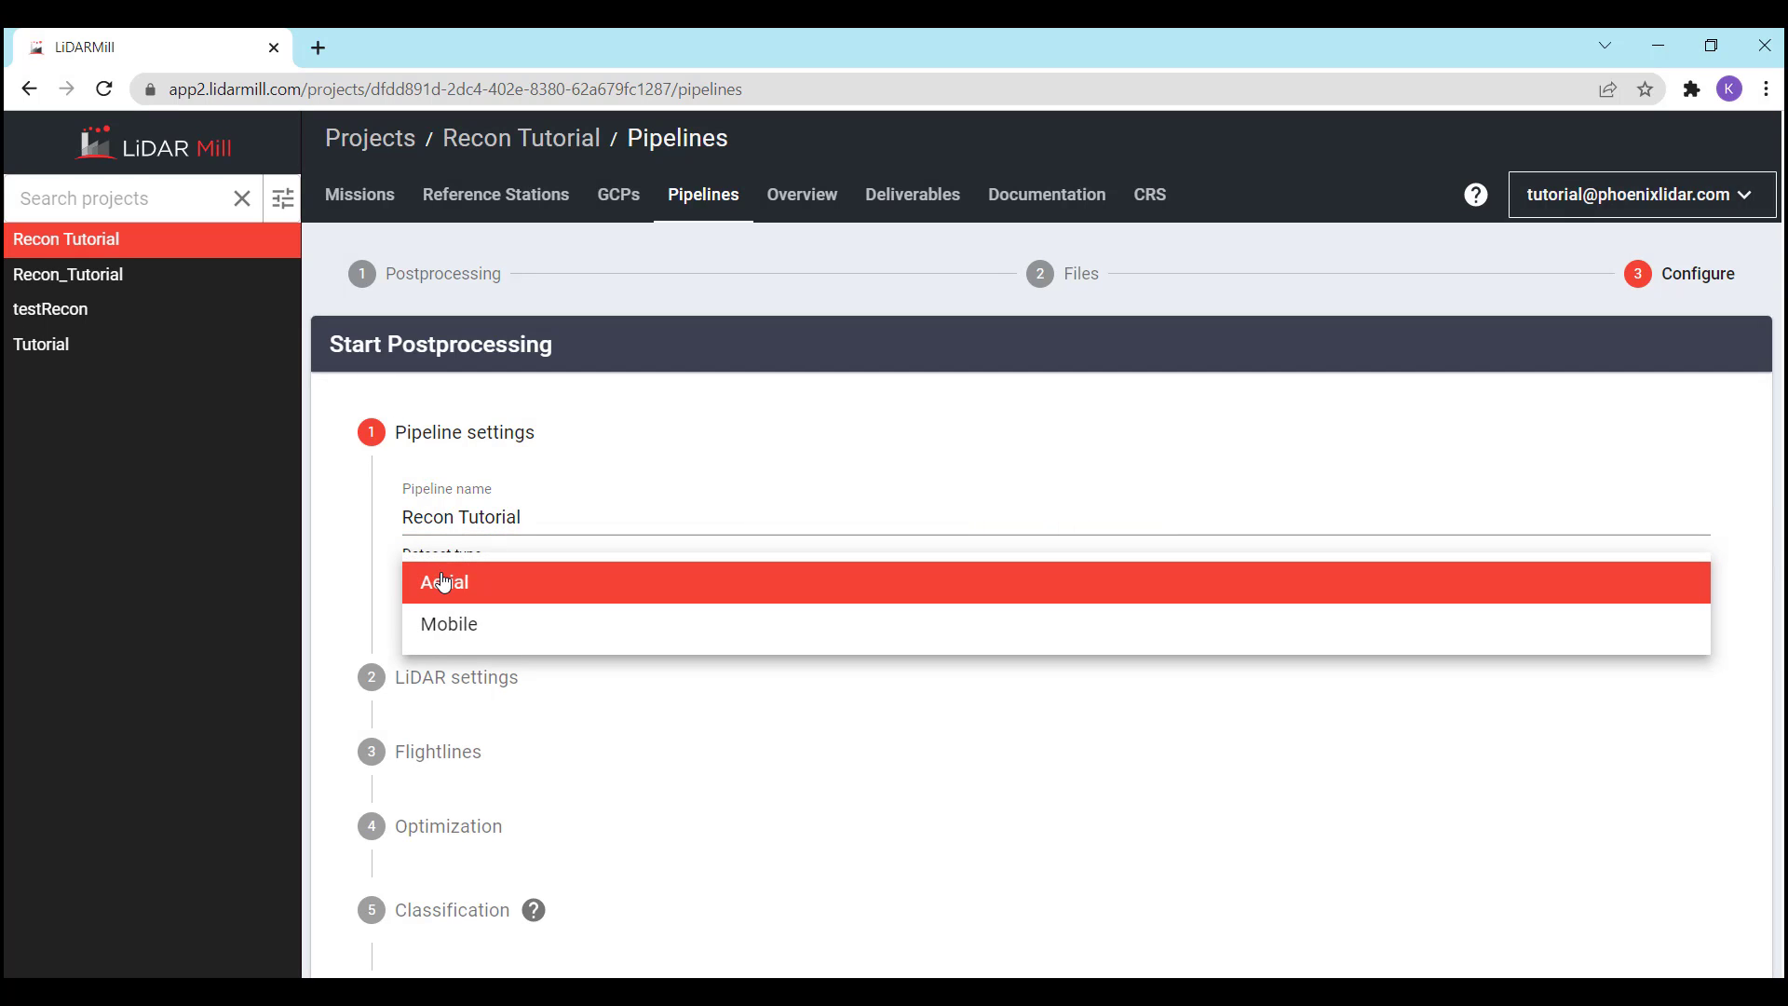
pyautogui.click(443, 583)
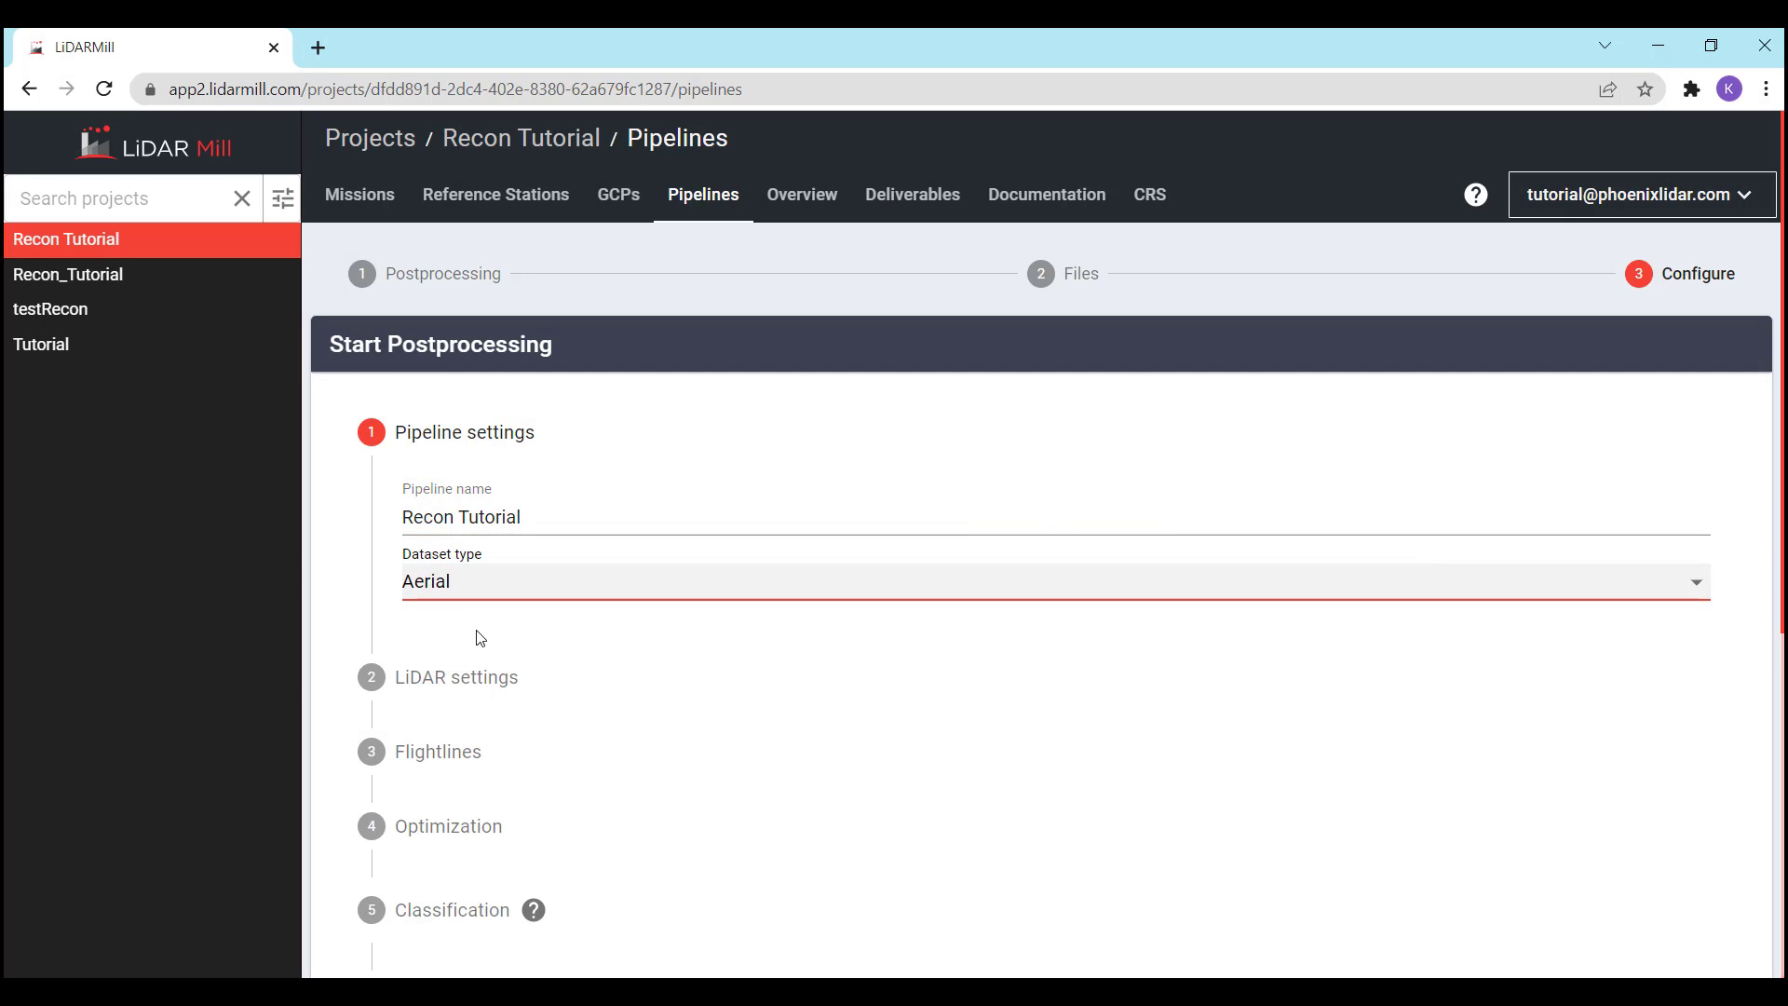
# Read the explanation of the full LiDAR density setting and look through the linked Spatial Fuser Pipeline documentation
pyautogui.click(473, 677)
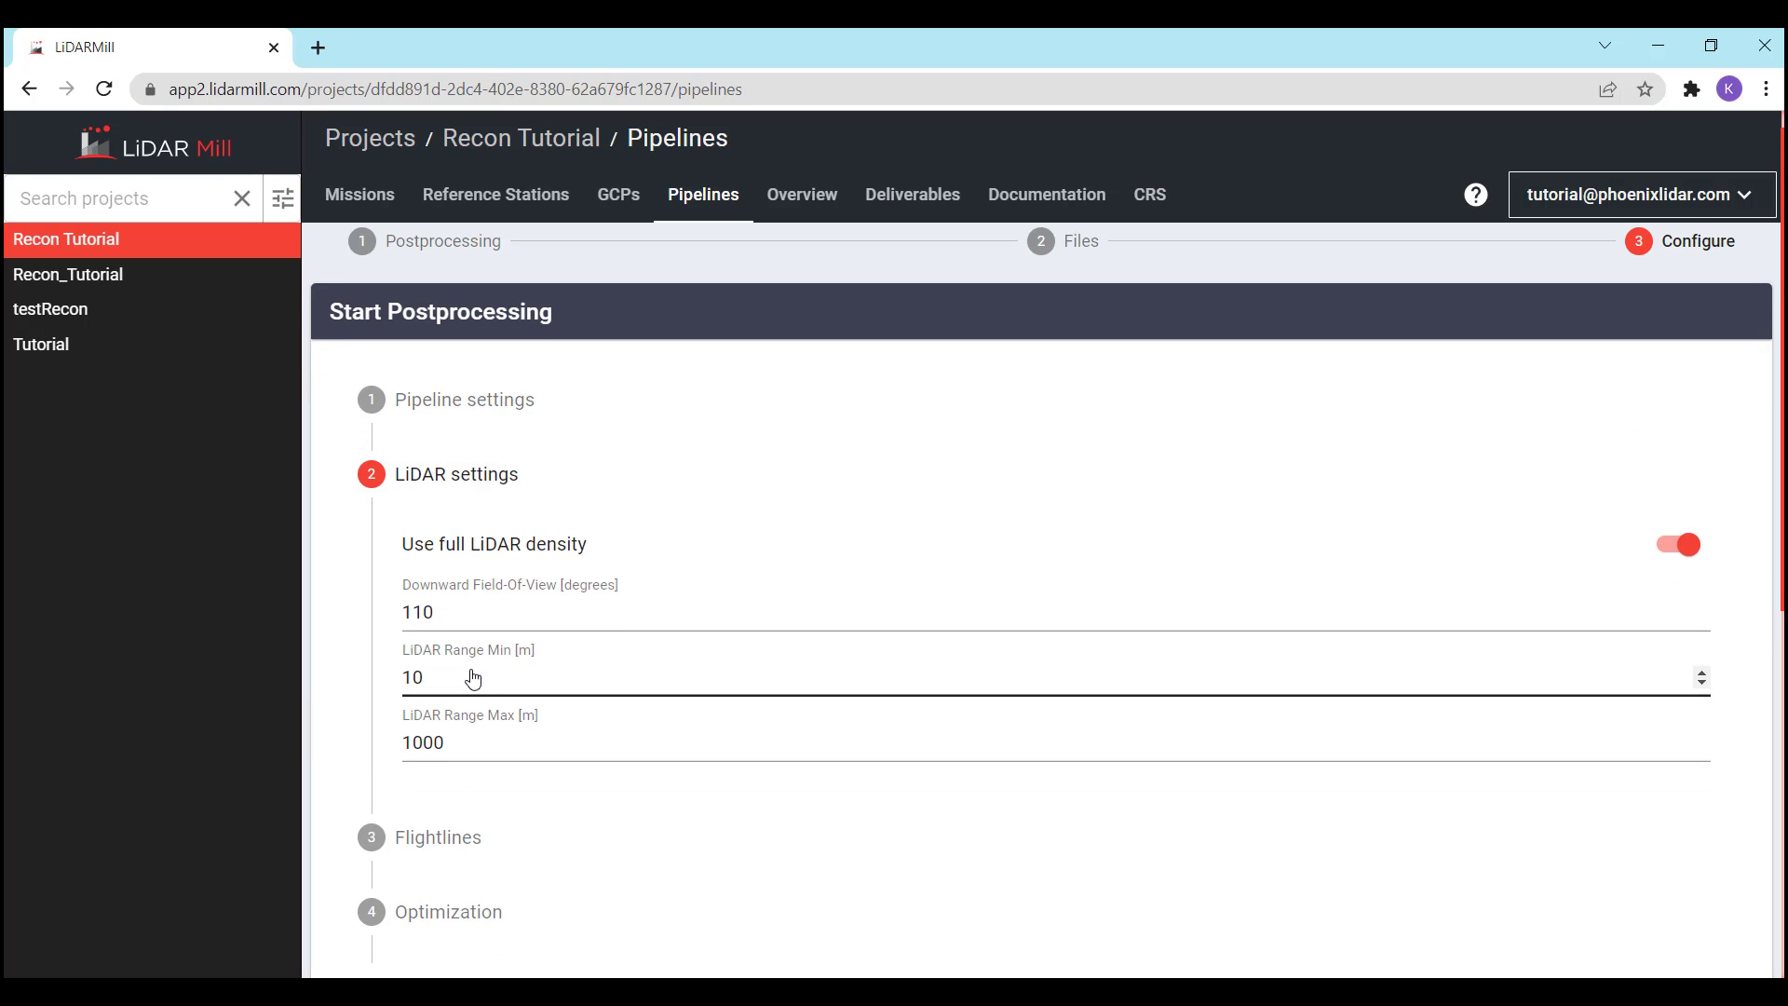
pyautogui.moveTo(510, 556)
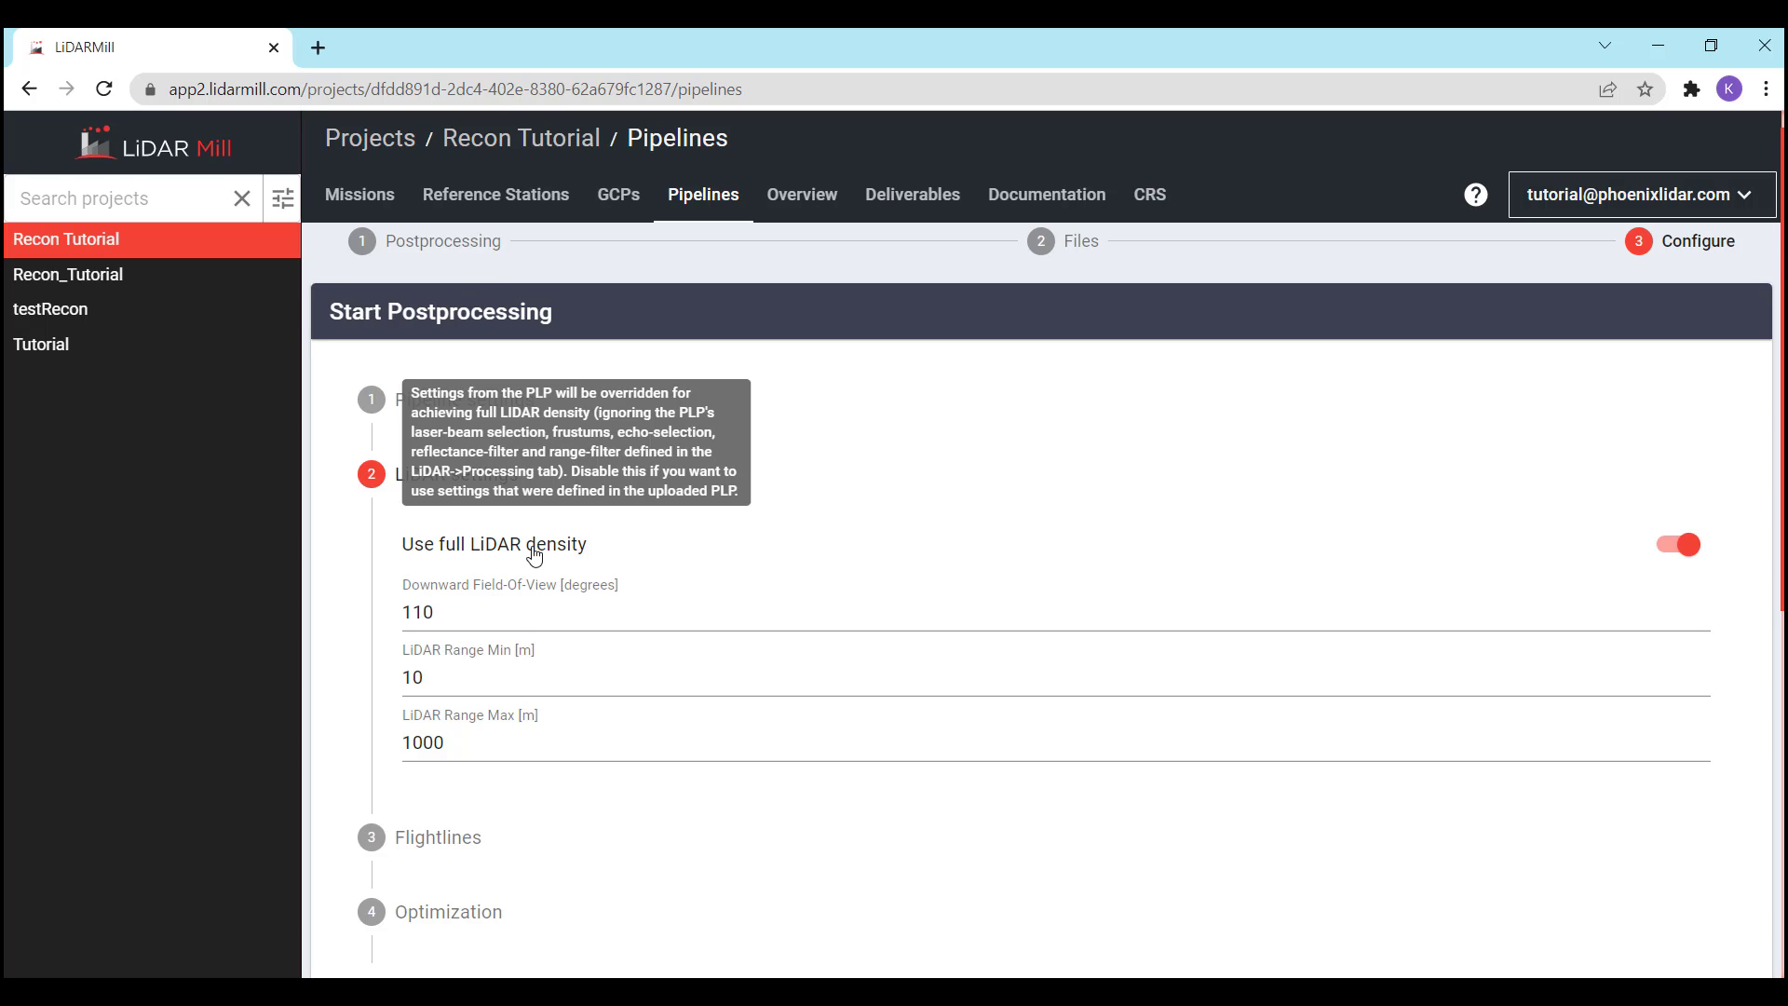
pyautogui.scroll(-4, 610, 727)
pyautogui.click(531, 645)
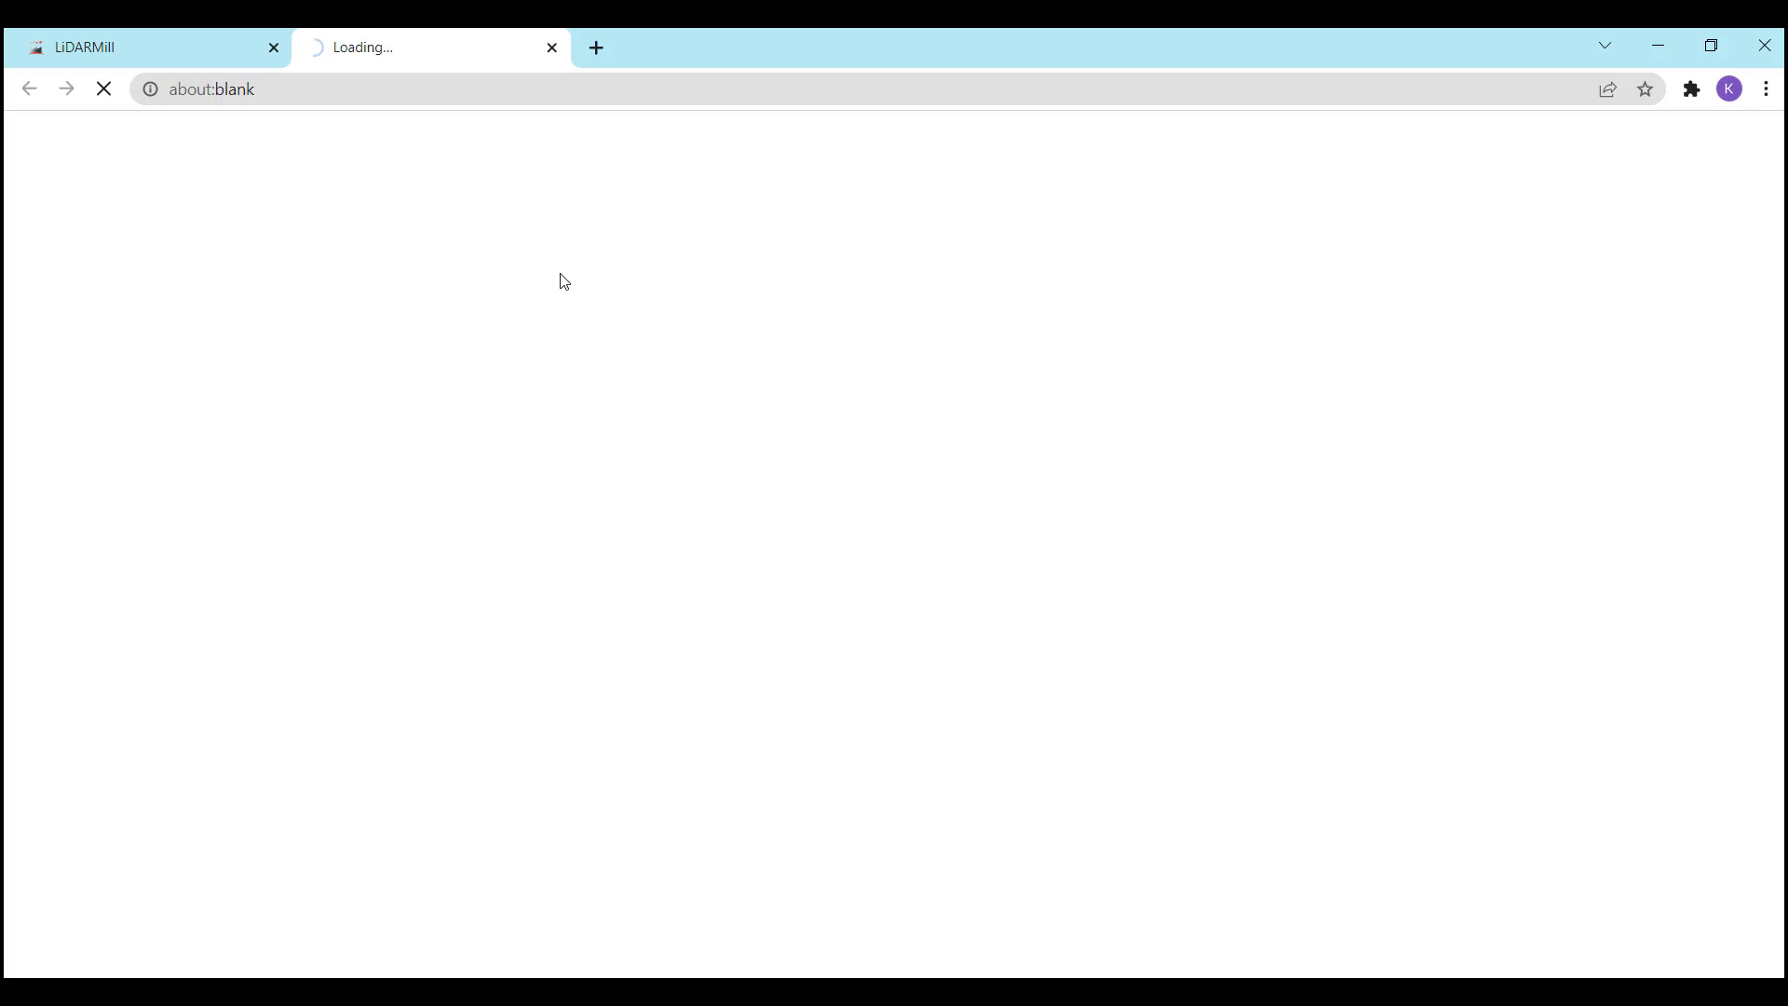
pyautogui.scroll(-8, 680, 372)
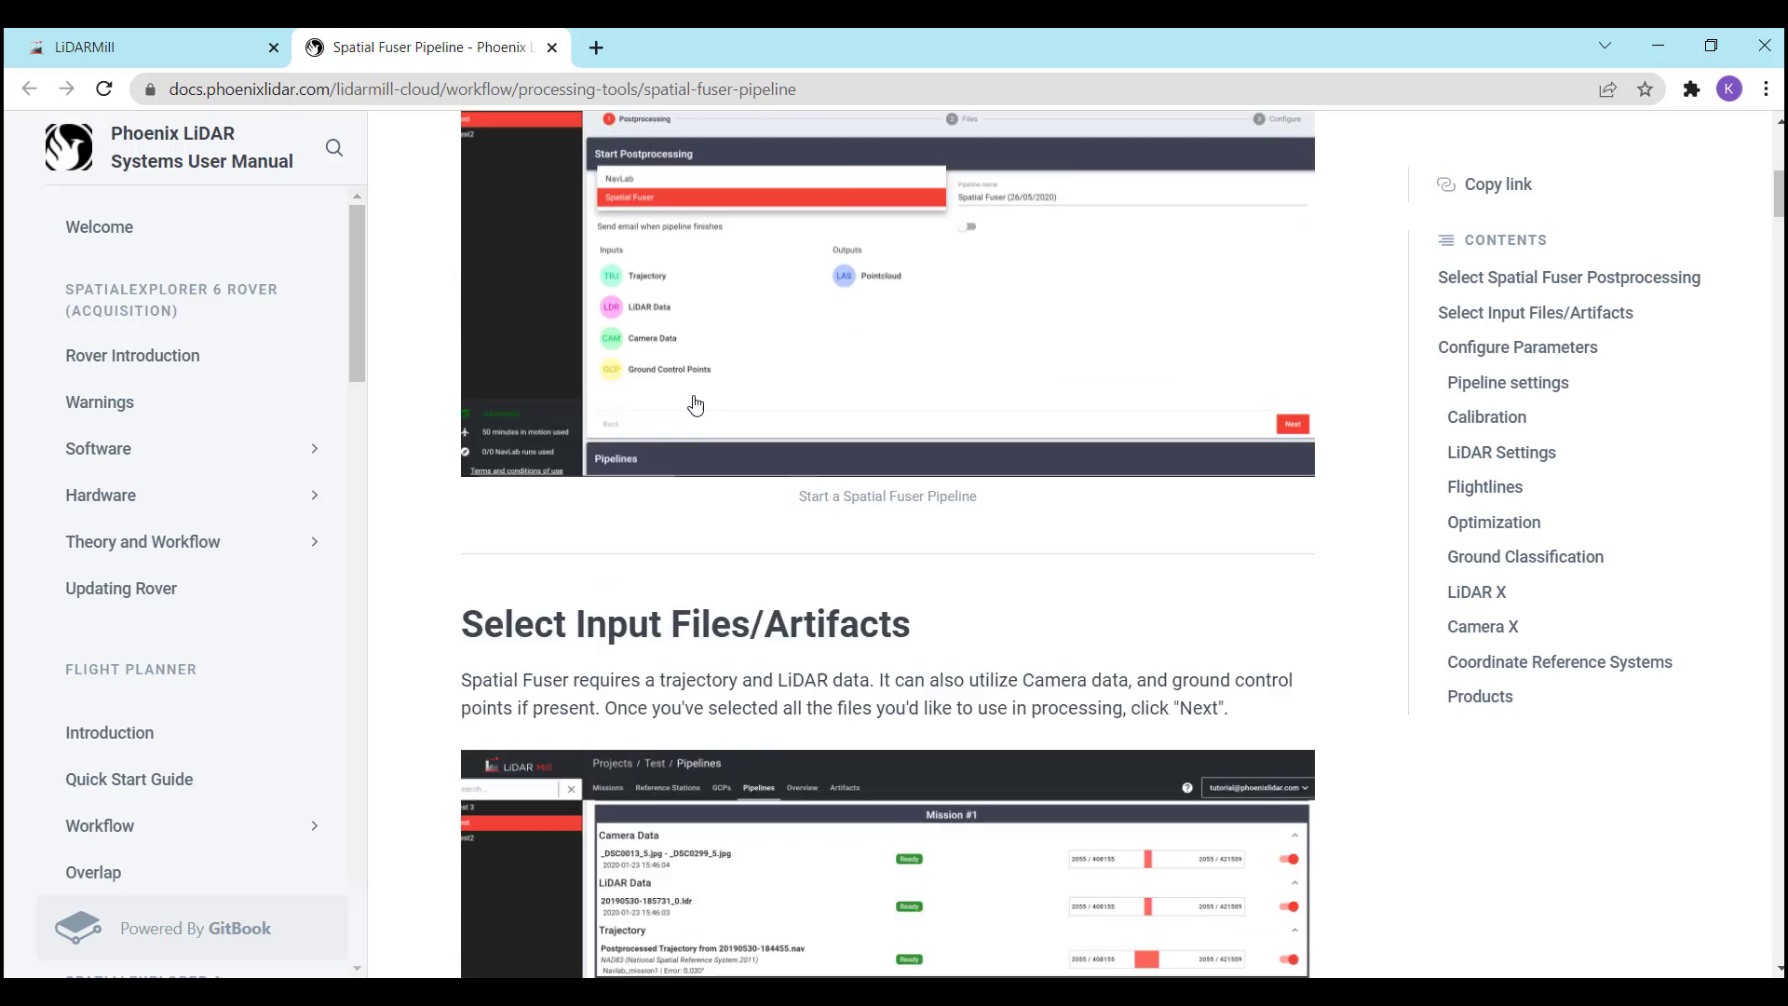
pyautogui.scroll(-10, 695, 404)
pyautogui.click(166, 45)
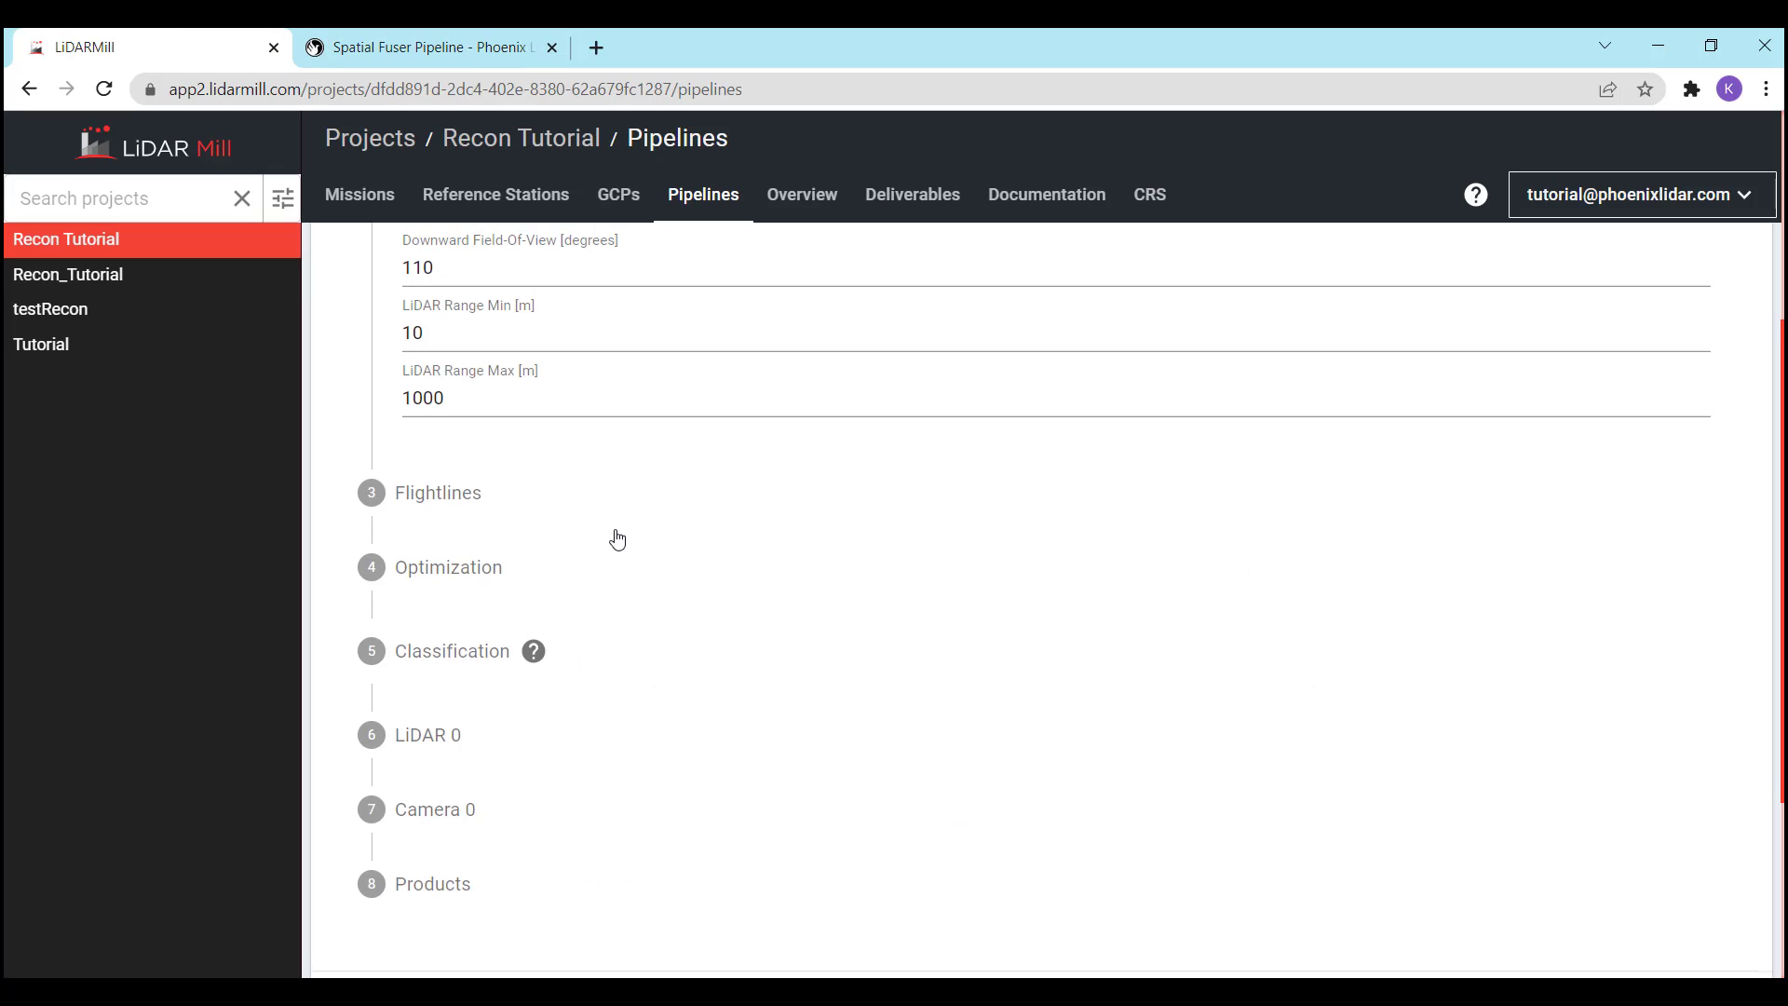
# Set the downward field of view to 90 degrees and keep the LiDAR range at 10 to 1000 m
pyautogui.scroll(2, 616, 535)
pyautogui.moveTo(471, 502); pyautogui.dragTo(342, 494)
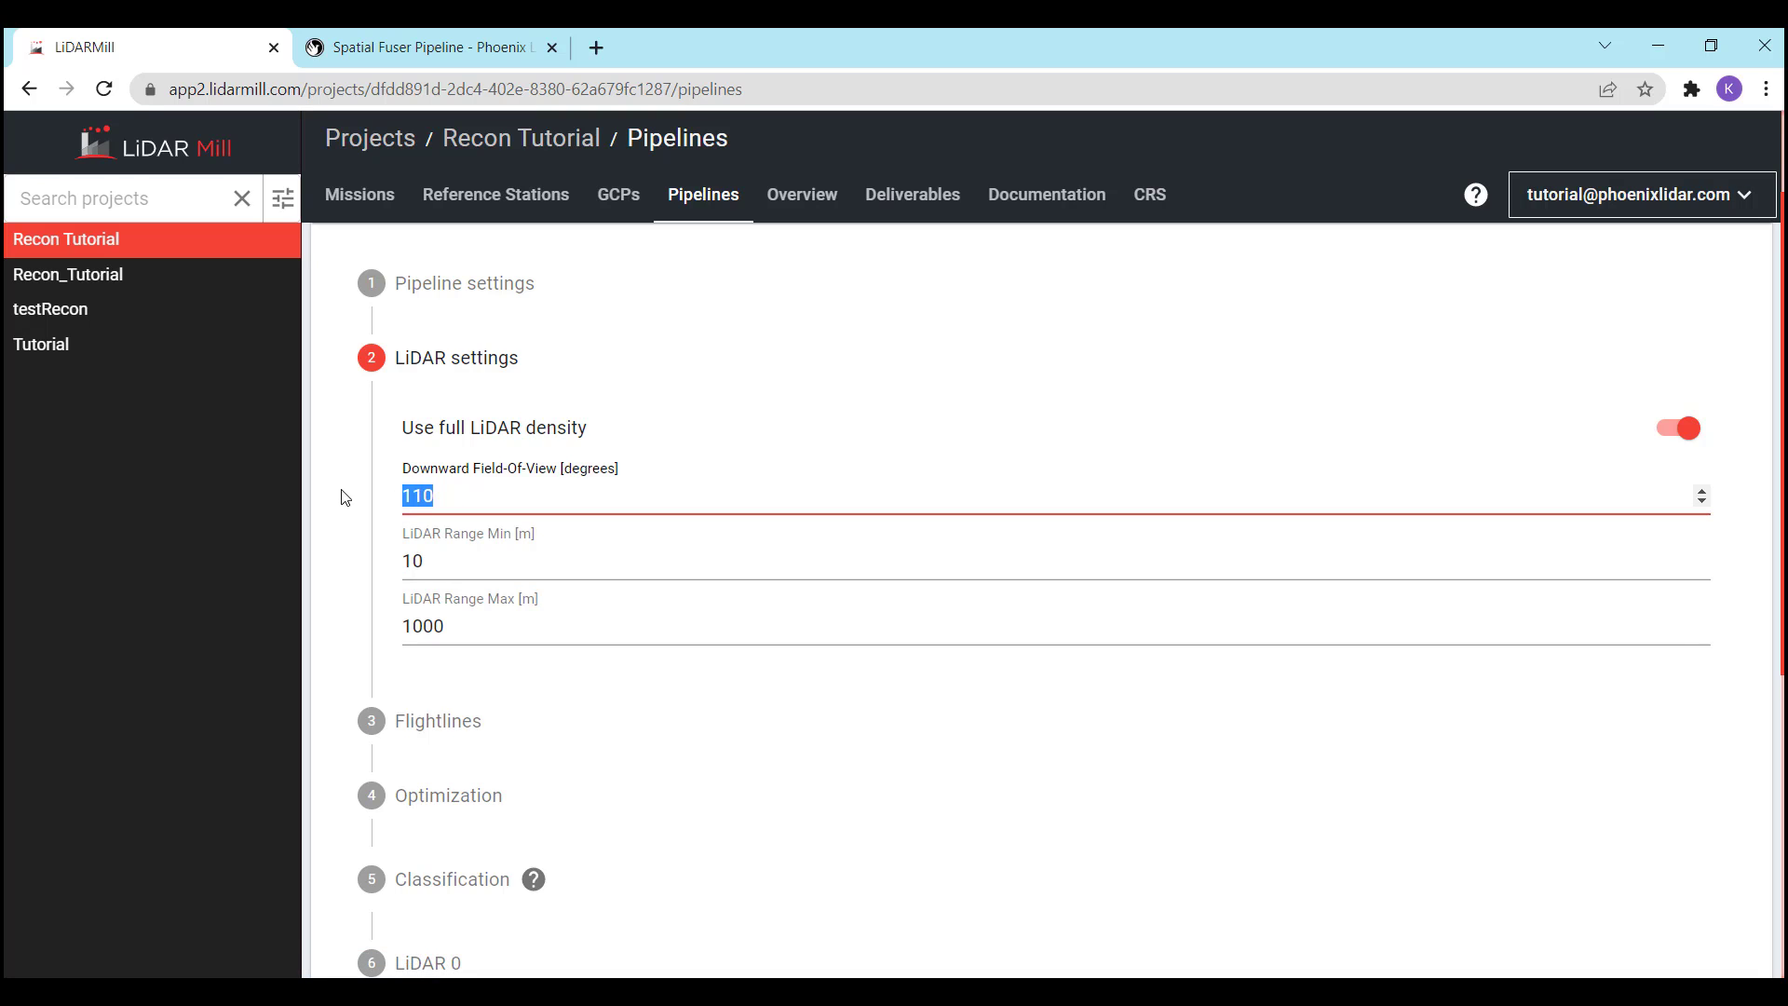
pyautogui.write('90')
pyautogui.click(462, 557)
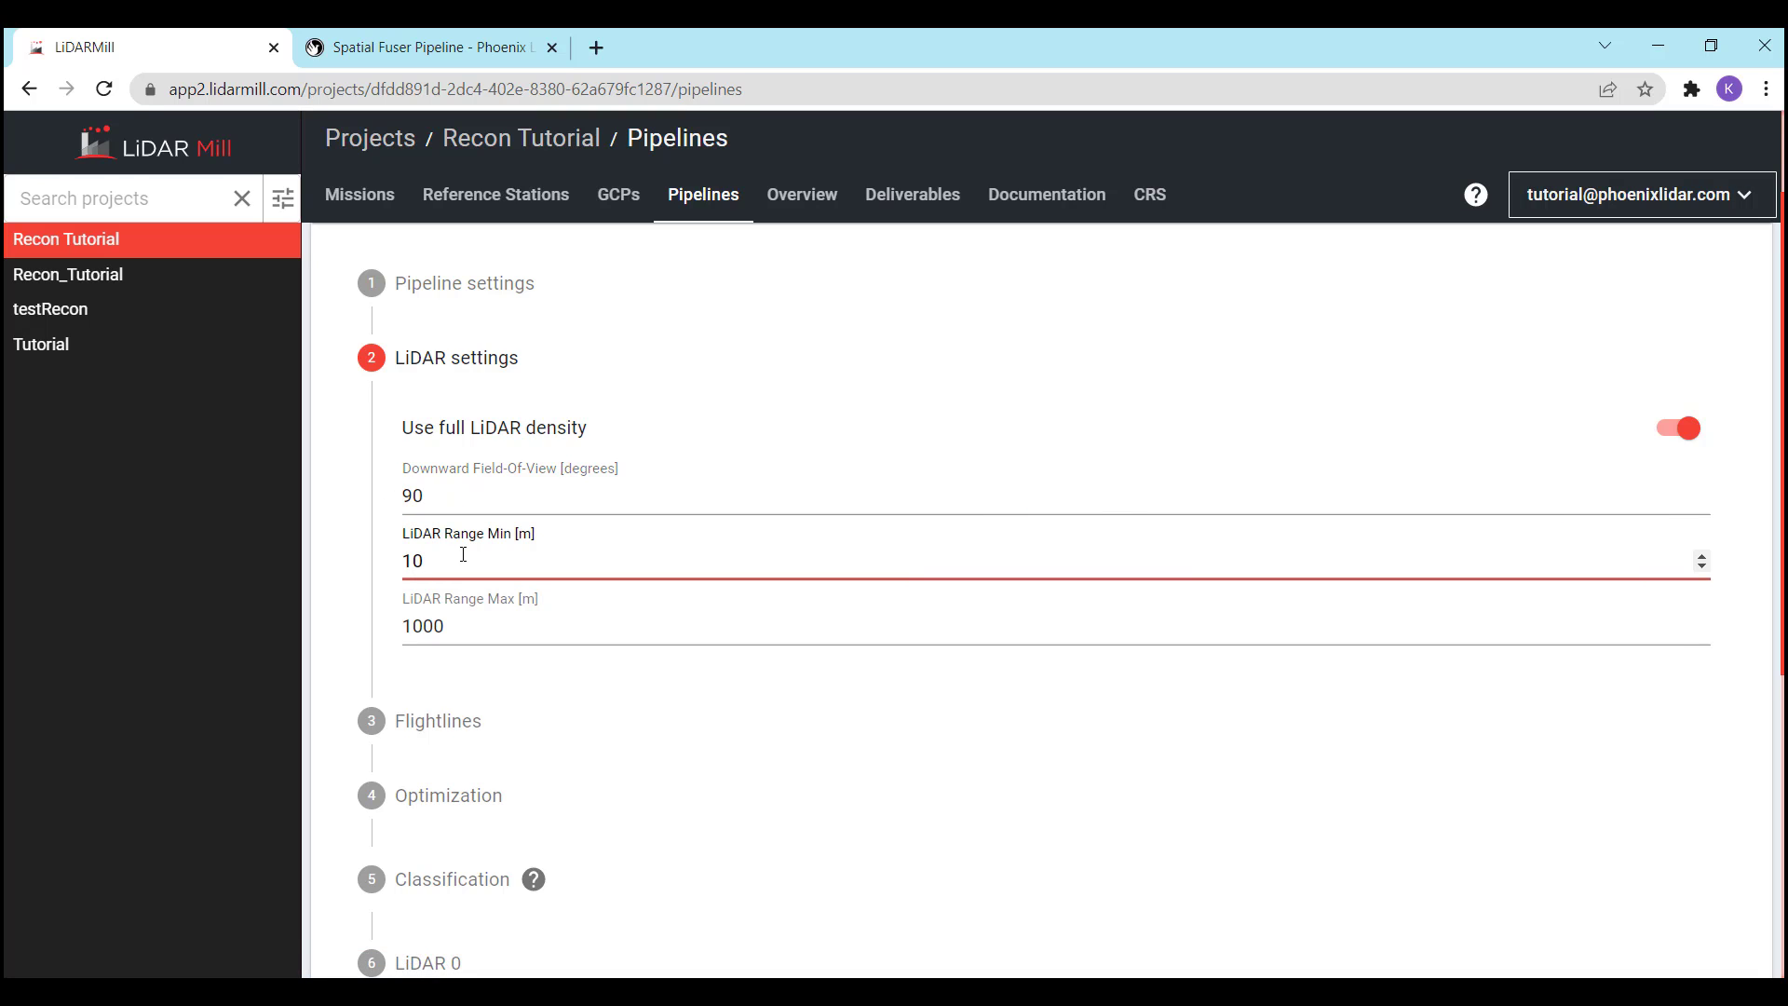
pyautogui.click(474, 618)
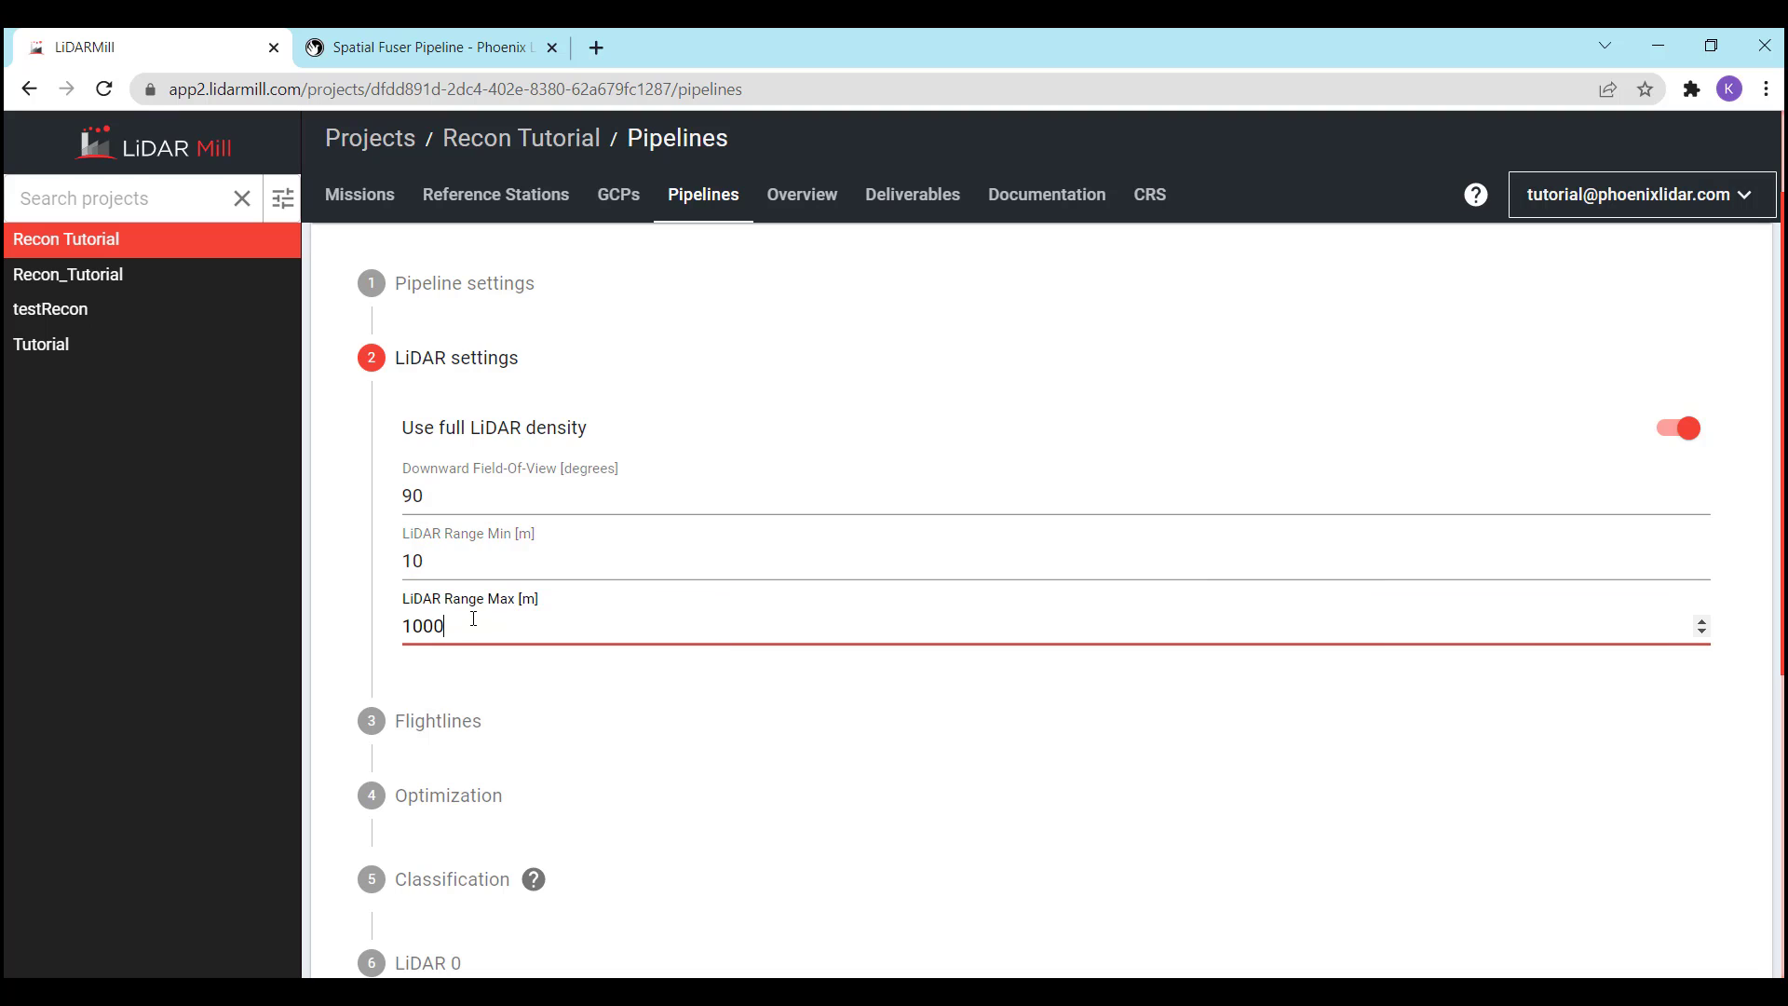
# Turn on manual splitting of the flightlines and compute the trajectory flightlines with the default criteria
pyautogui.click(457, 723)
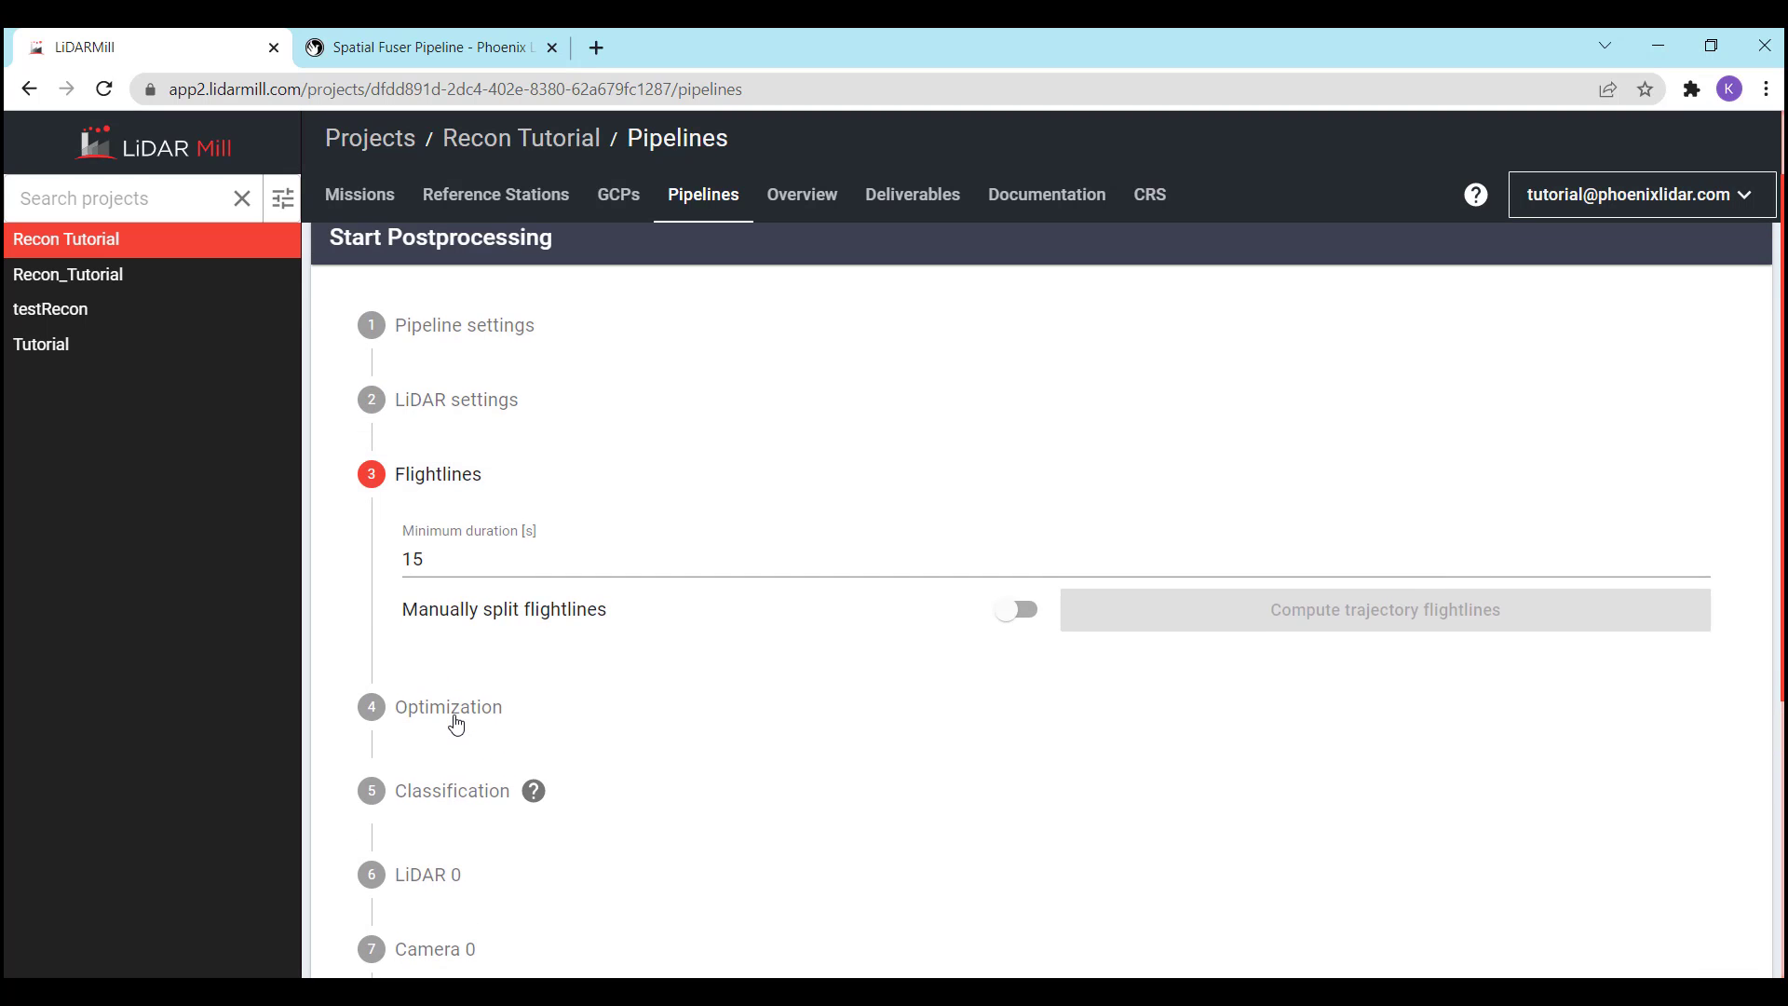
pyautogui.click(448, 562)
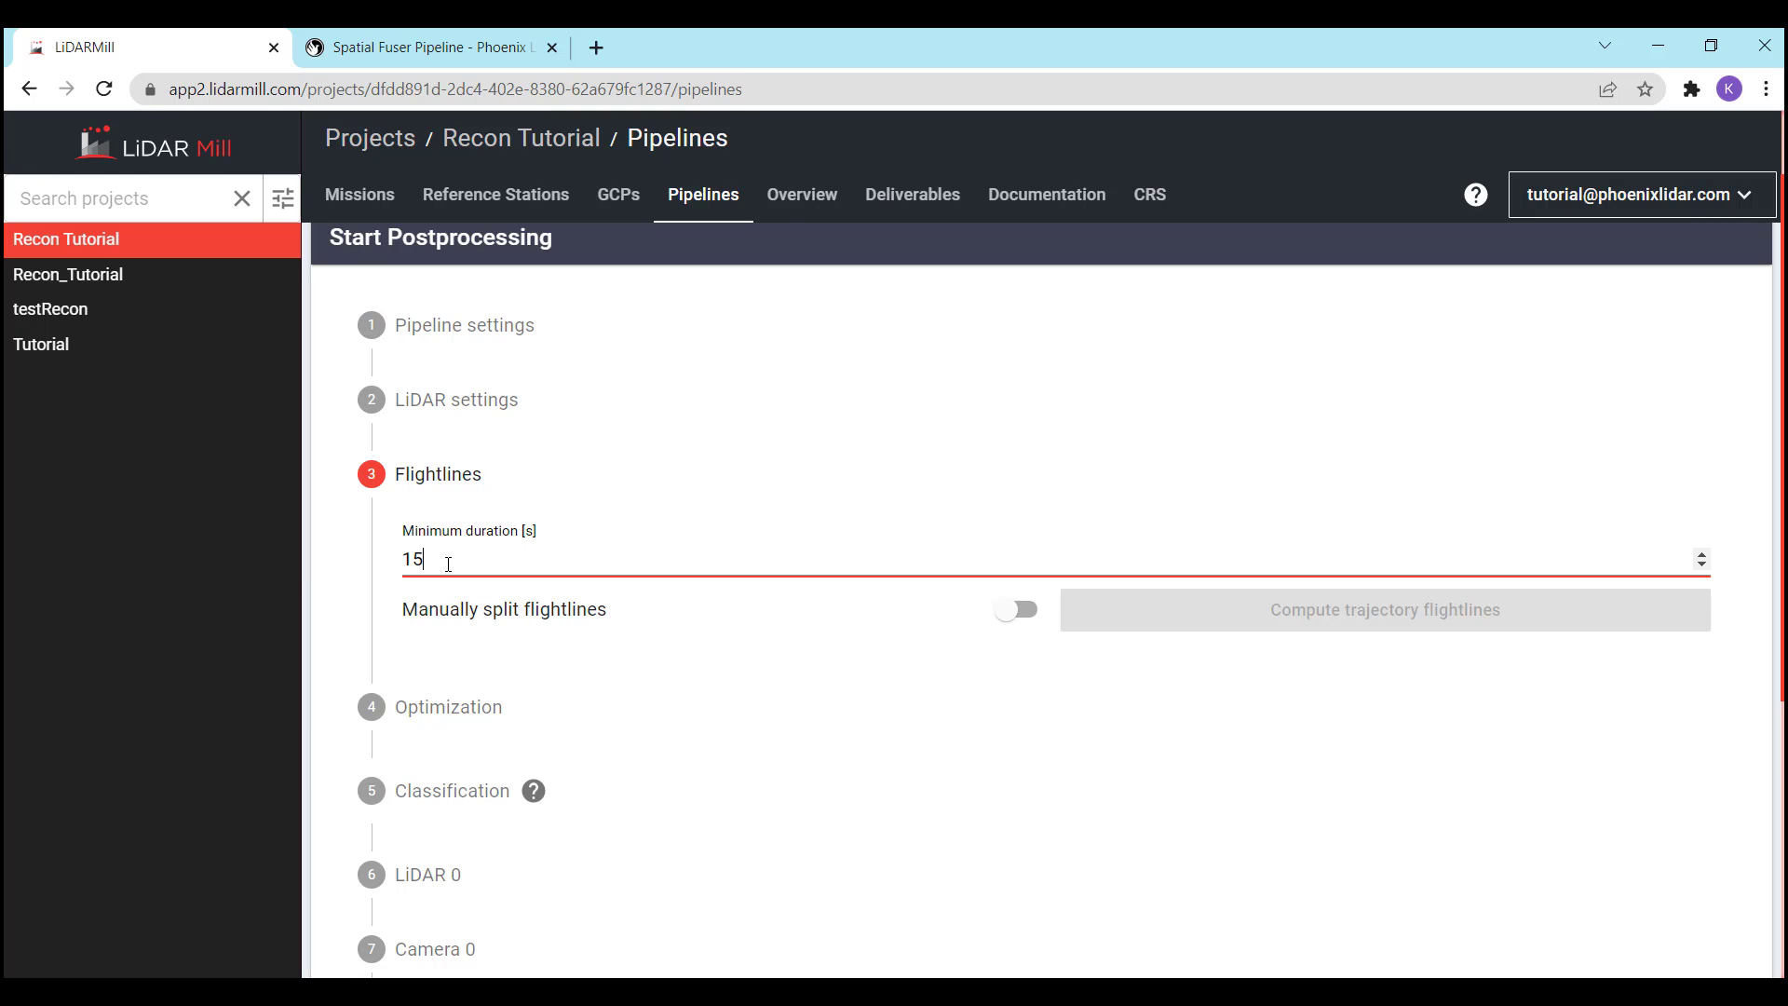
pyautogui.click(455, 557)
pyautogui.moveTo(464, 557); pyautogui.dragTo(386, 557)
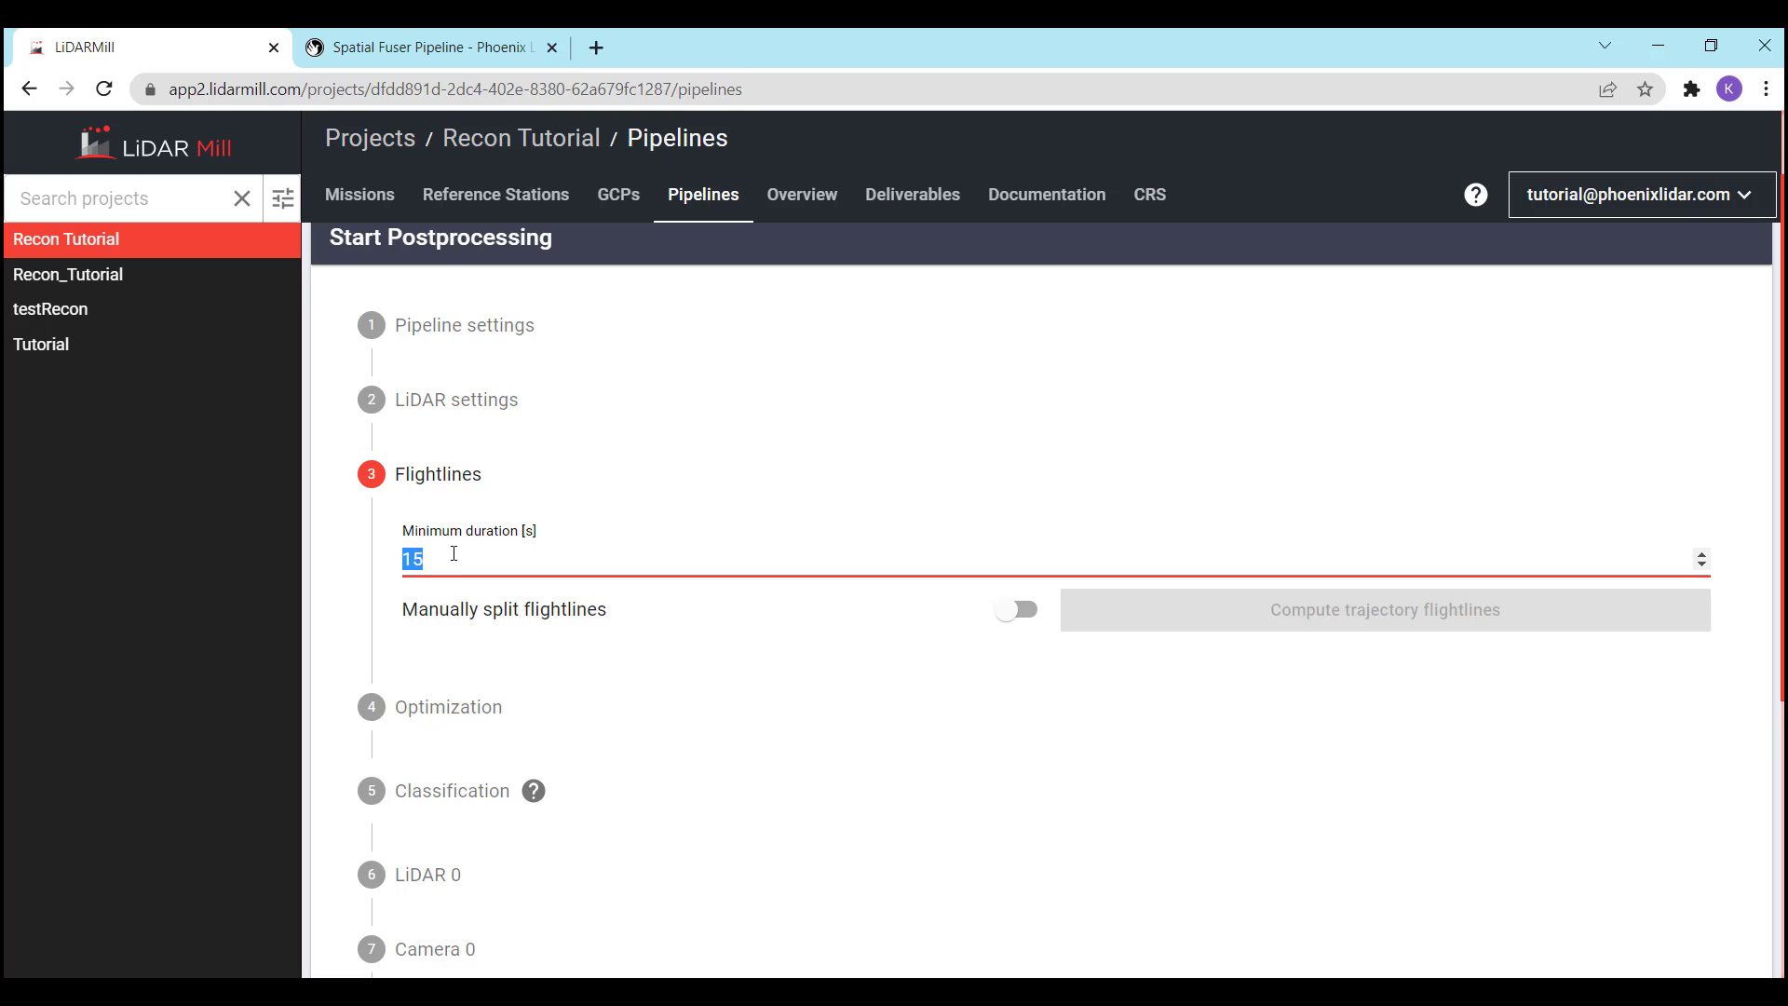
pyautogui.click(1018, 612)
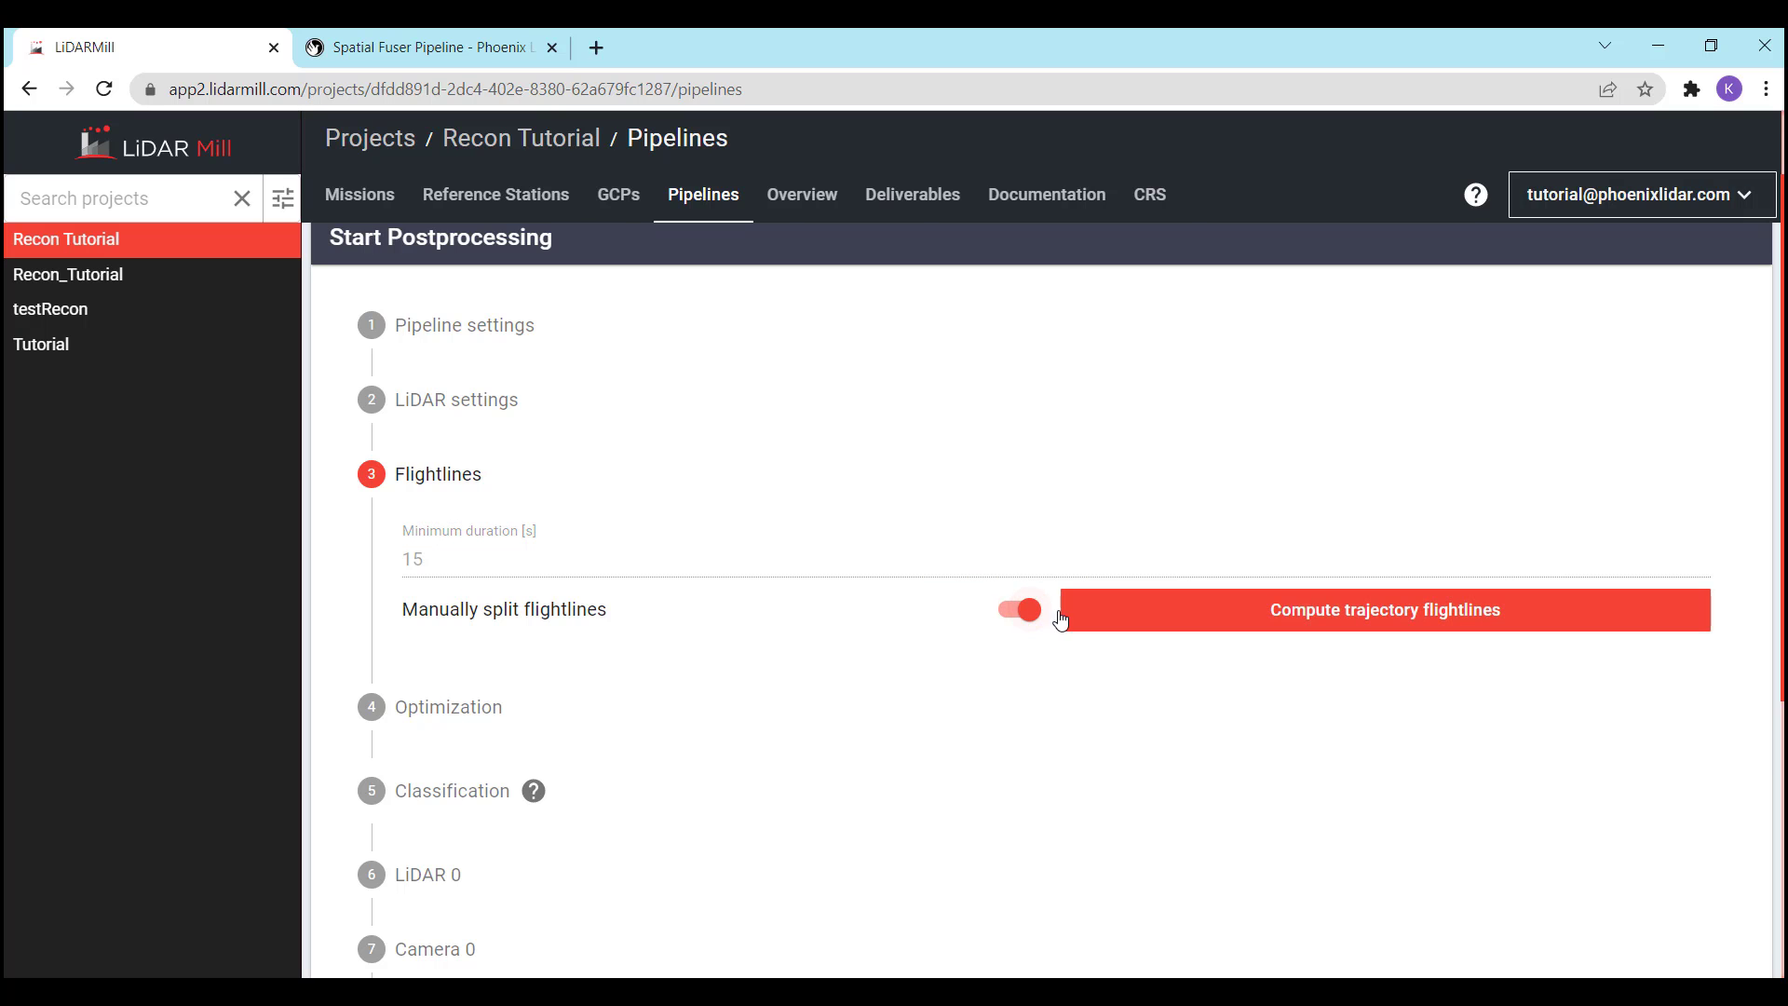
pyautogui.click(1155, 610)
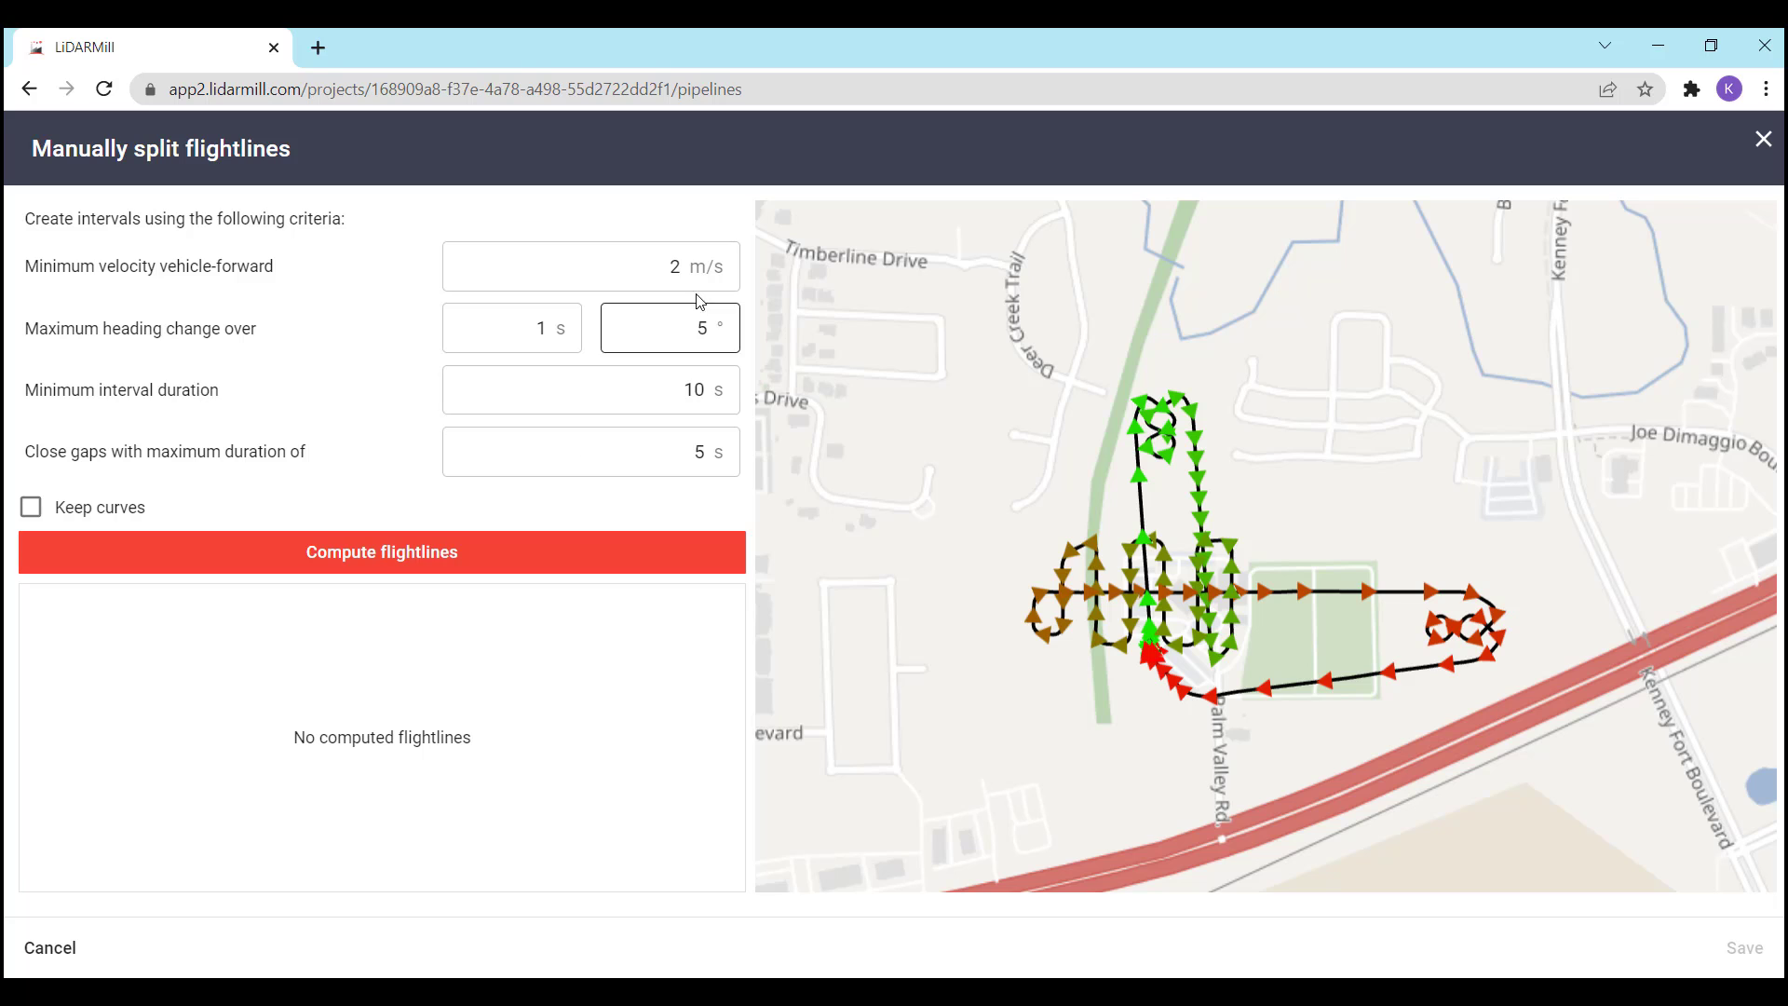
pyautogui.click(383, 555)
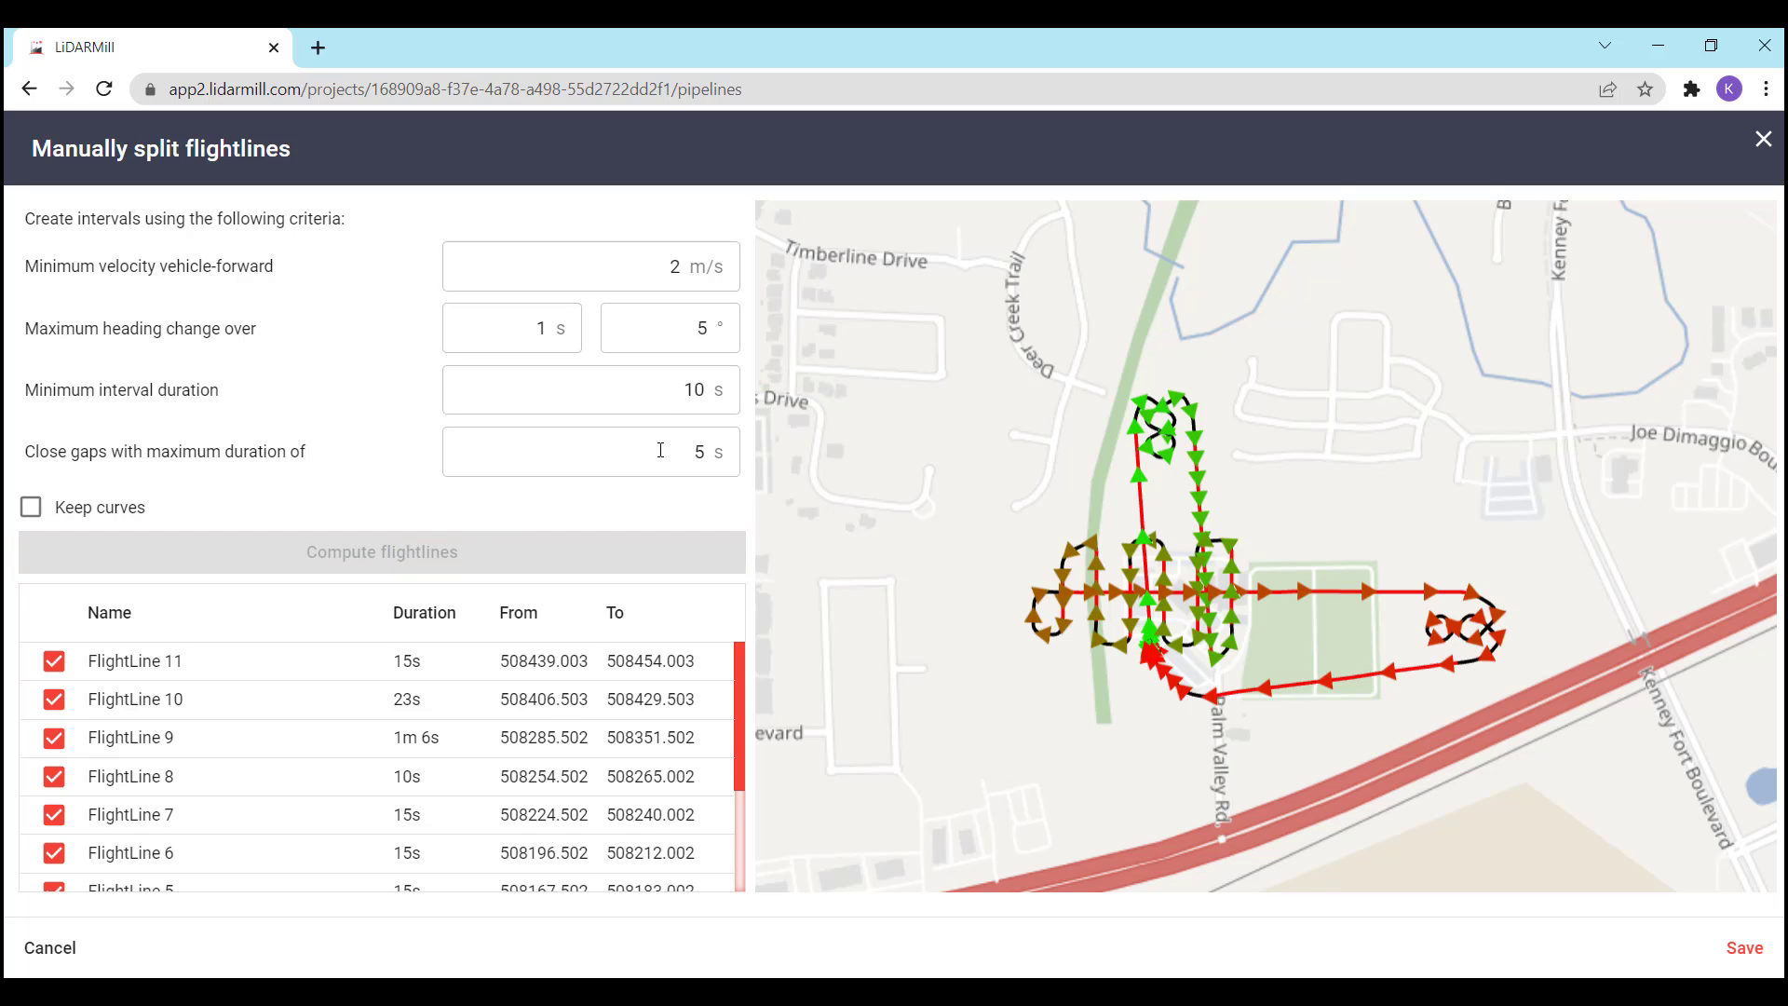
# Try computing the flightlines with a minimum interval duration of 25 s and recompute them with 10 s
pyautogui.doubleClick(714, 391)
pyautogui.write('25')
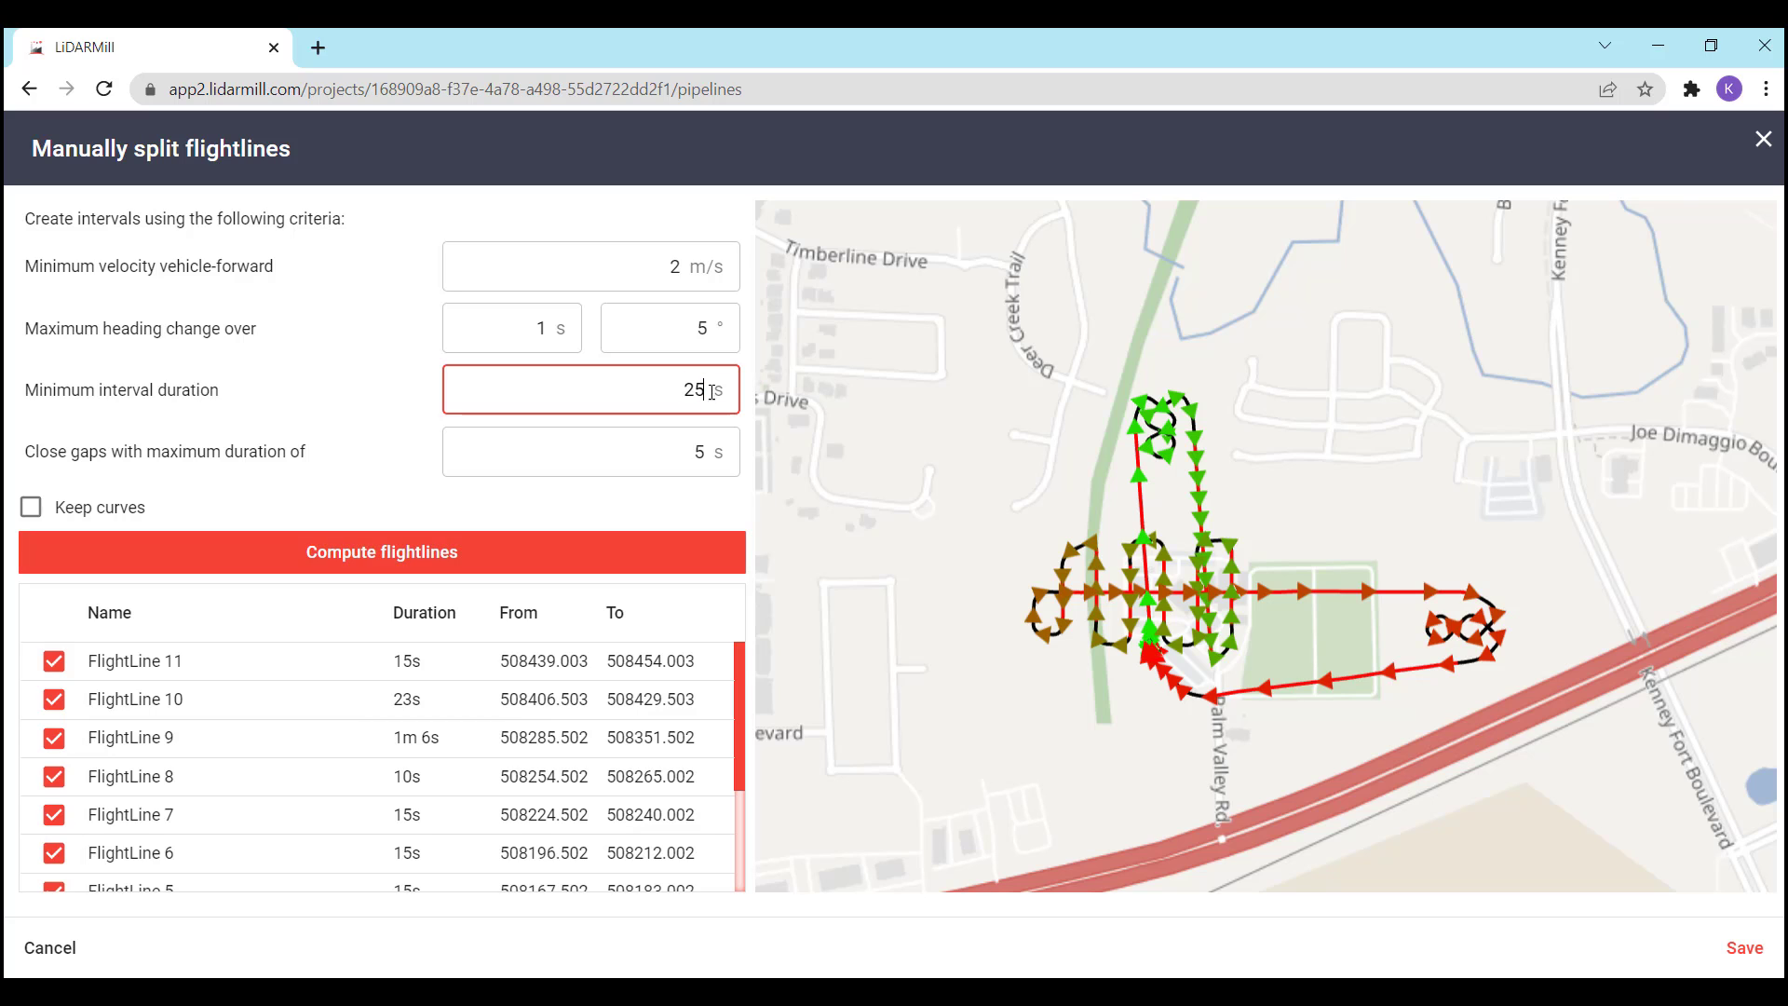
pyautogui.click(565, 551)
pyautogui.doubleClick(621, 390)
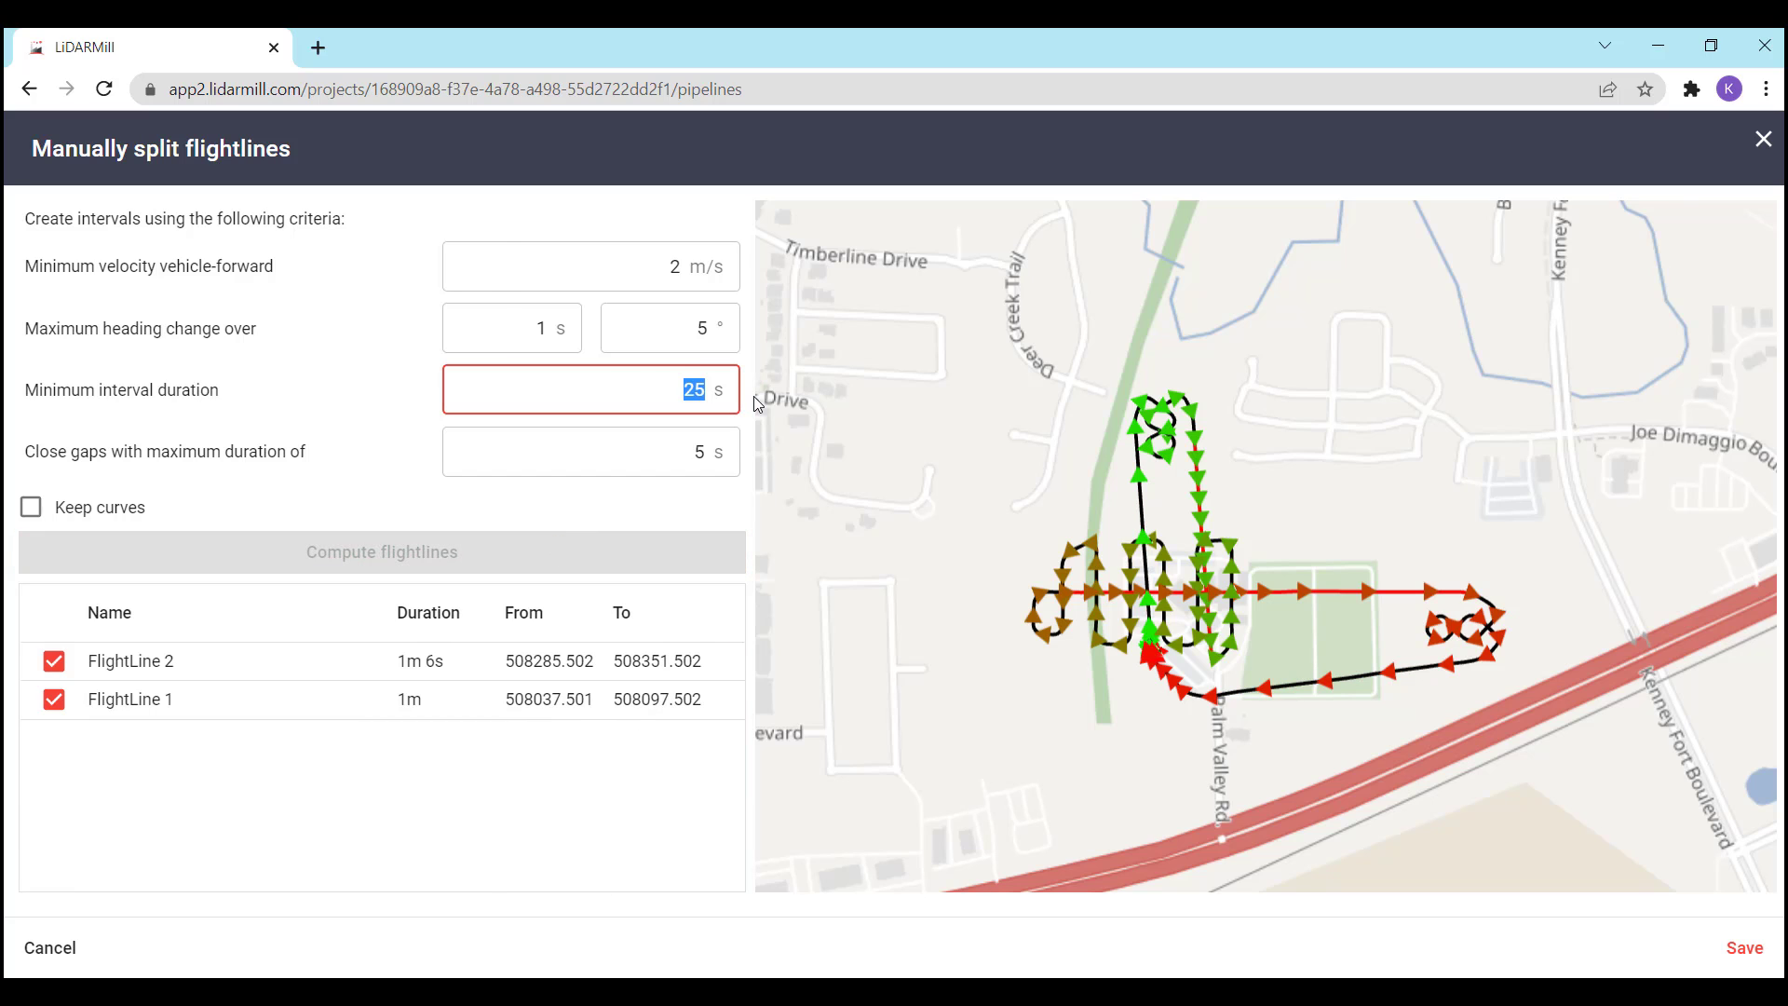
pyautogui.write('10')
pyautogui.click(636, 547)
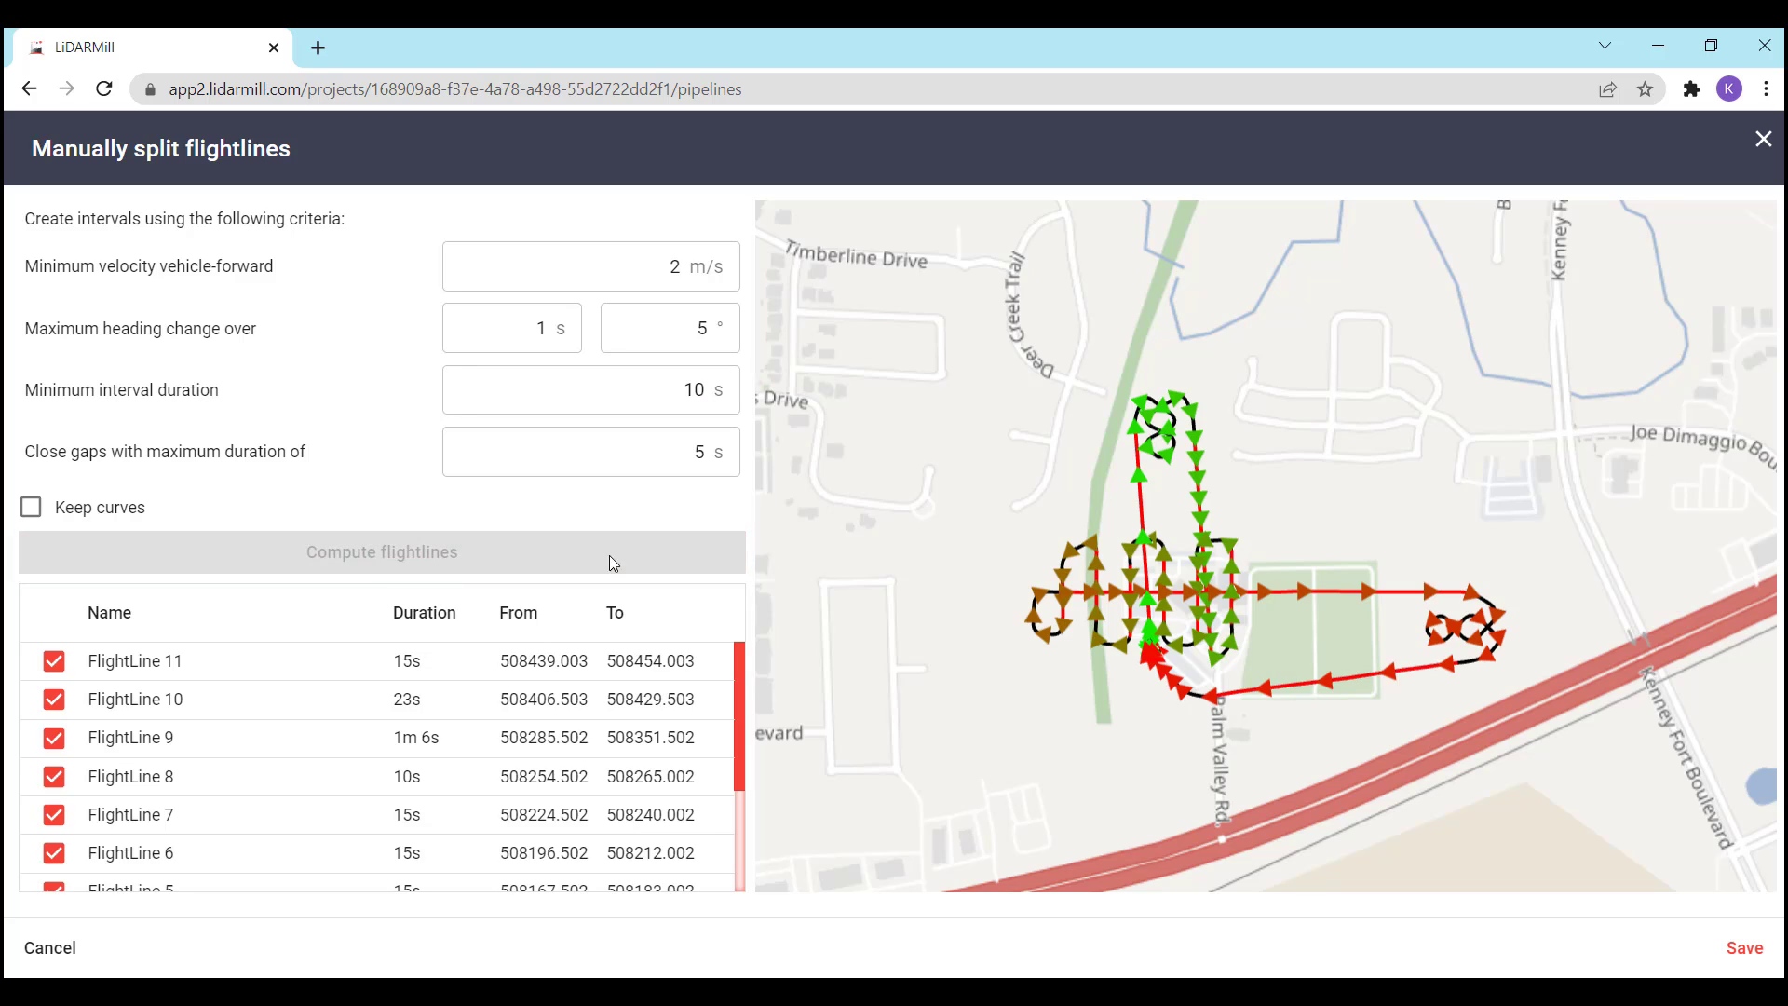
# Exclude FlightLine 11, FlightLine 10, FlightLine 1 and FlightLine 2 from the computed flightlines
pyautogui.click(62, 664)
pyautogui.click(57, 703)
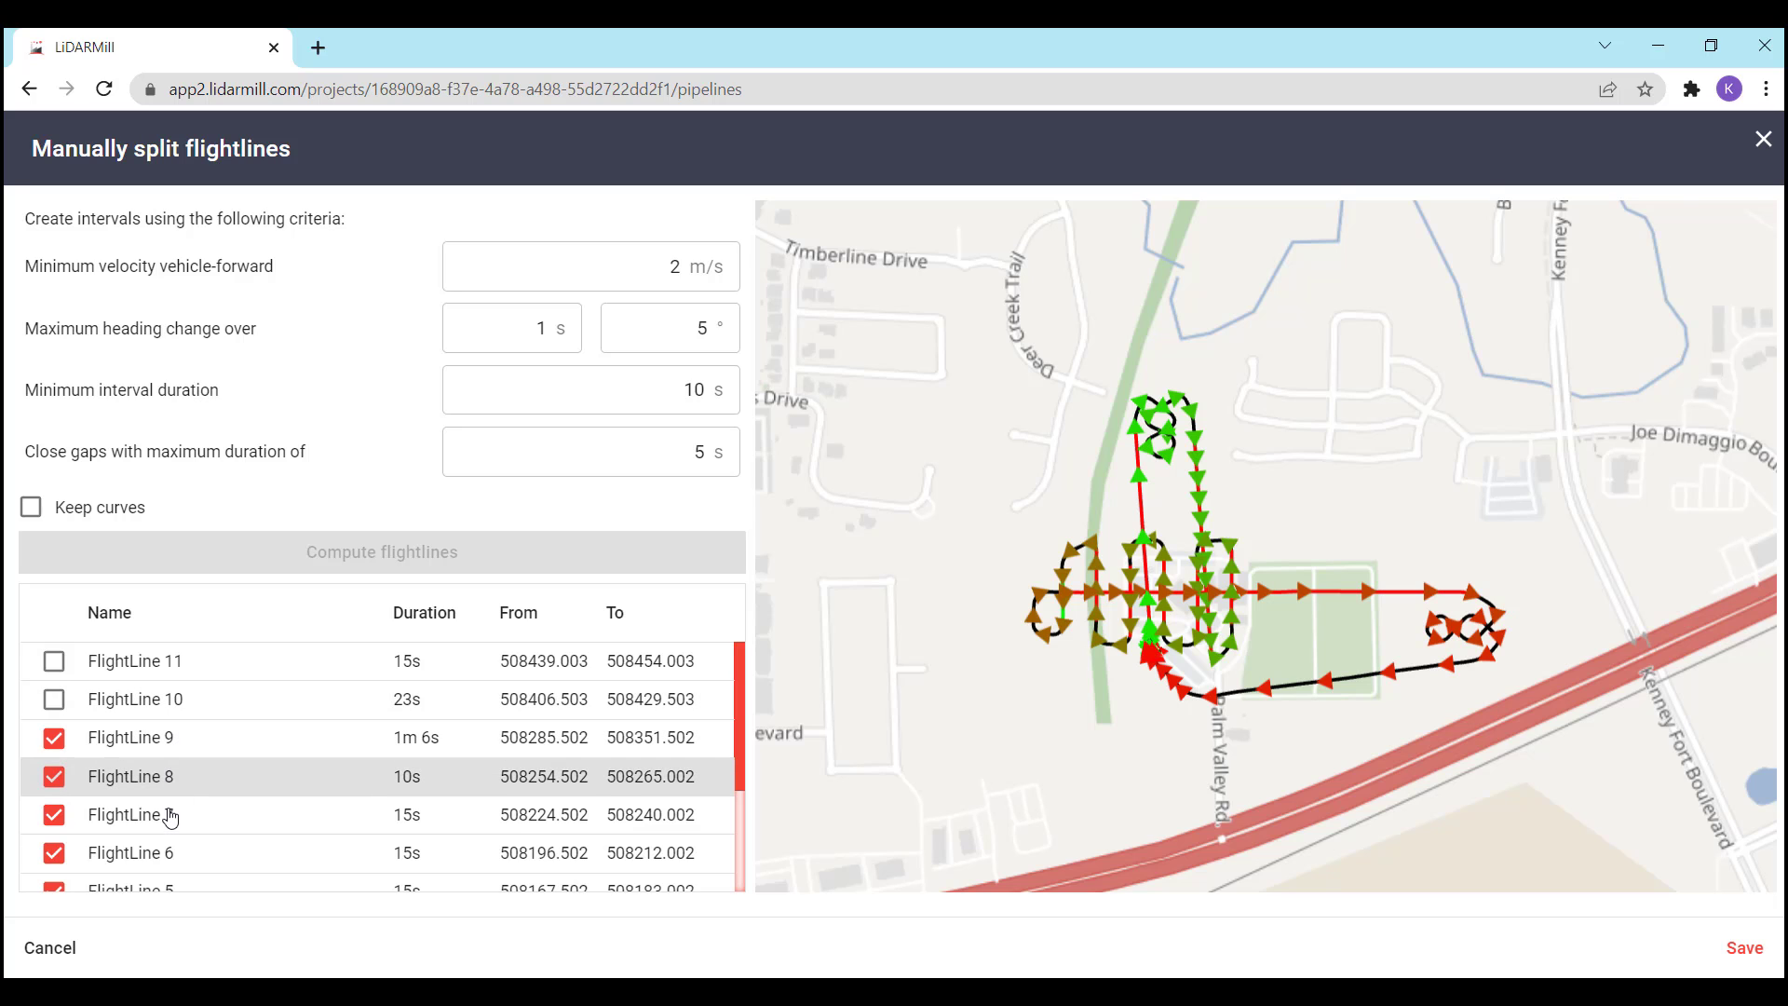
pyautogui.scroll(-2, 192, 820)
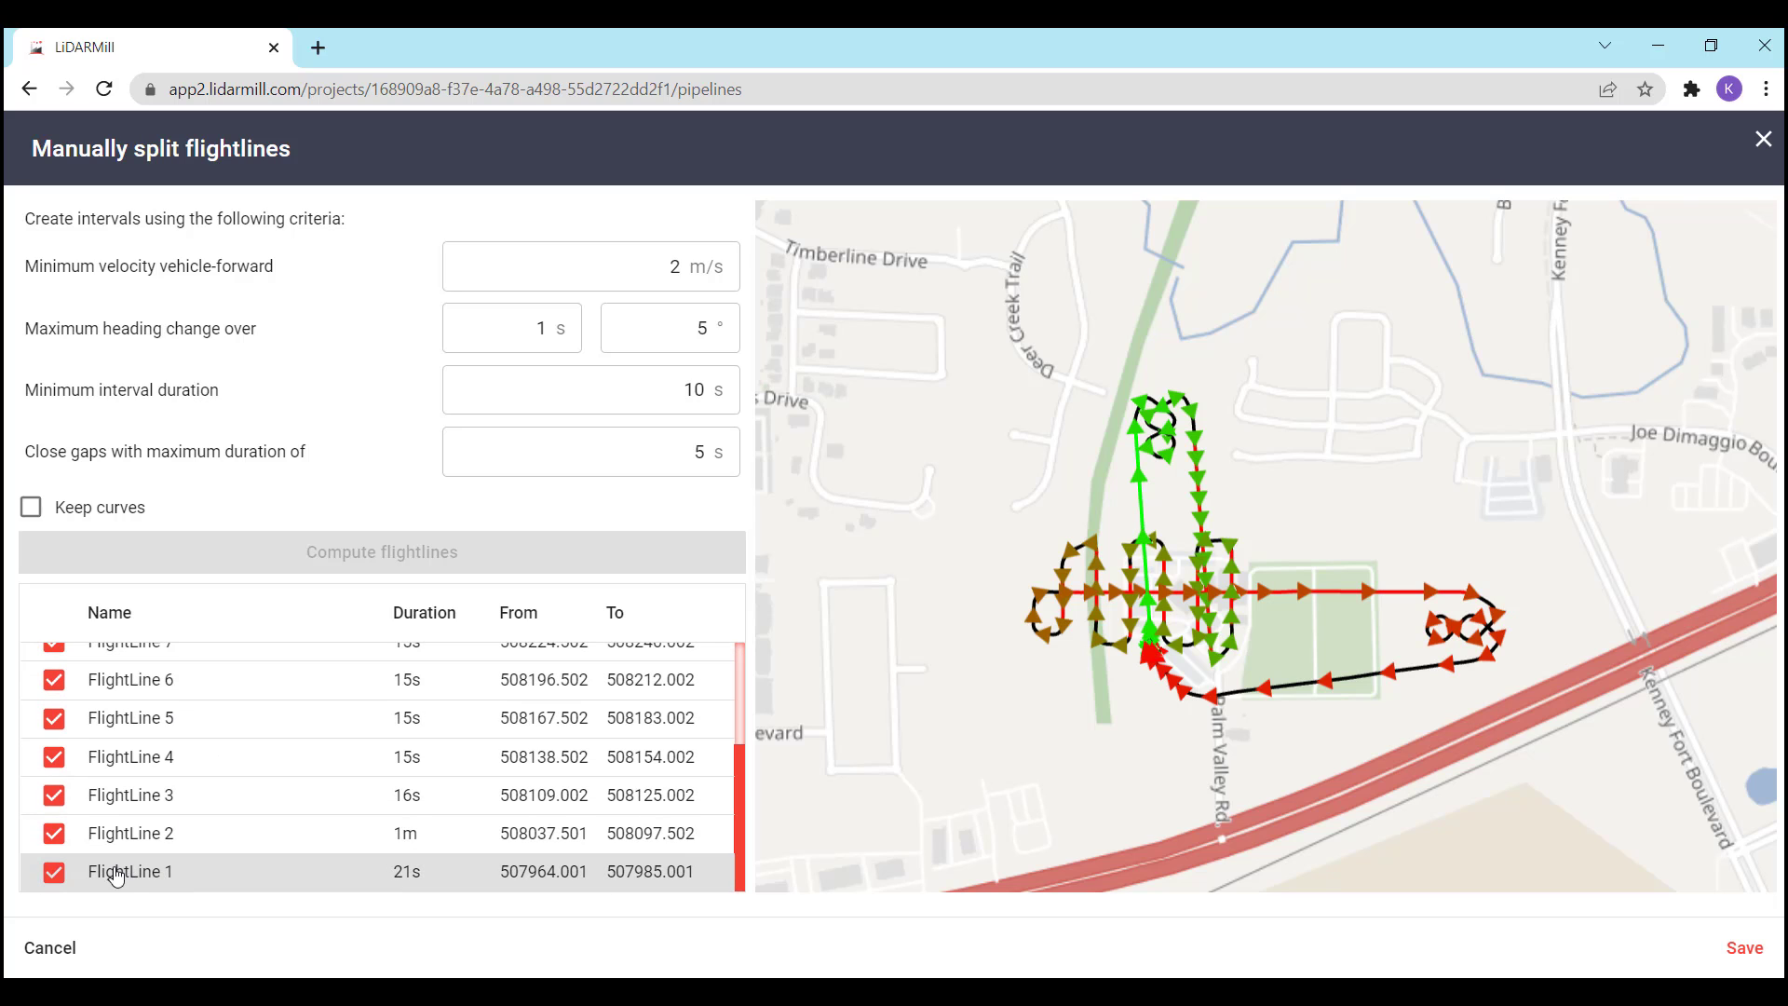
pyautogui.click(54, 872)
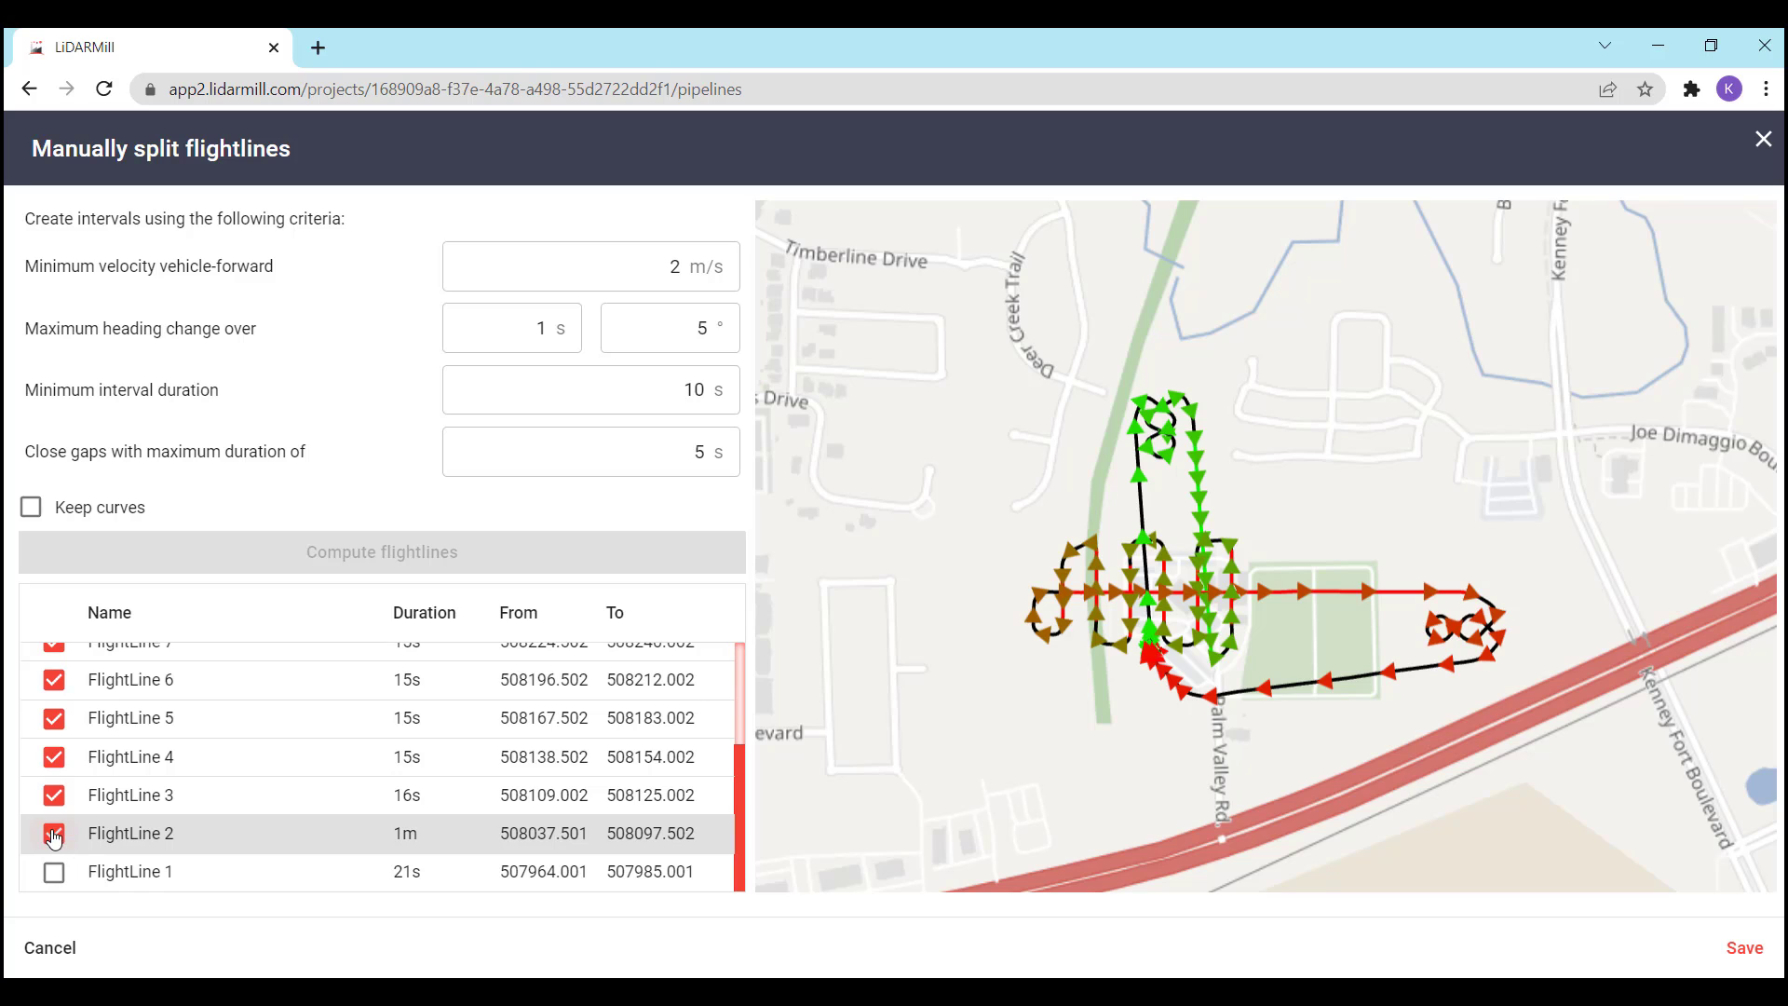
pyautogui.click(54, 833)
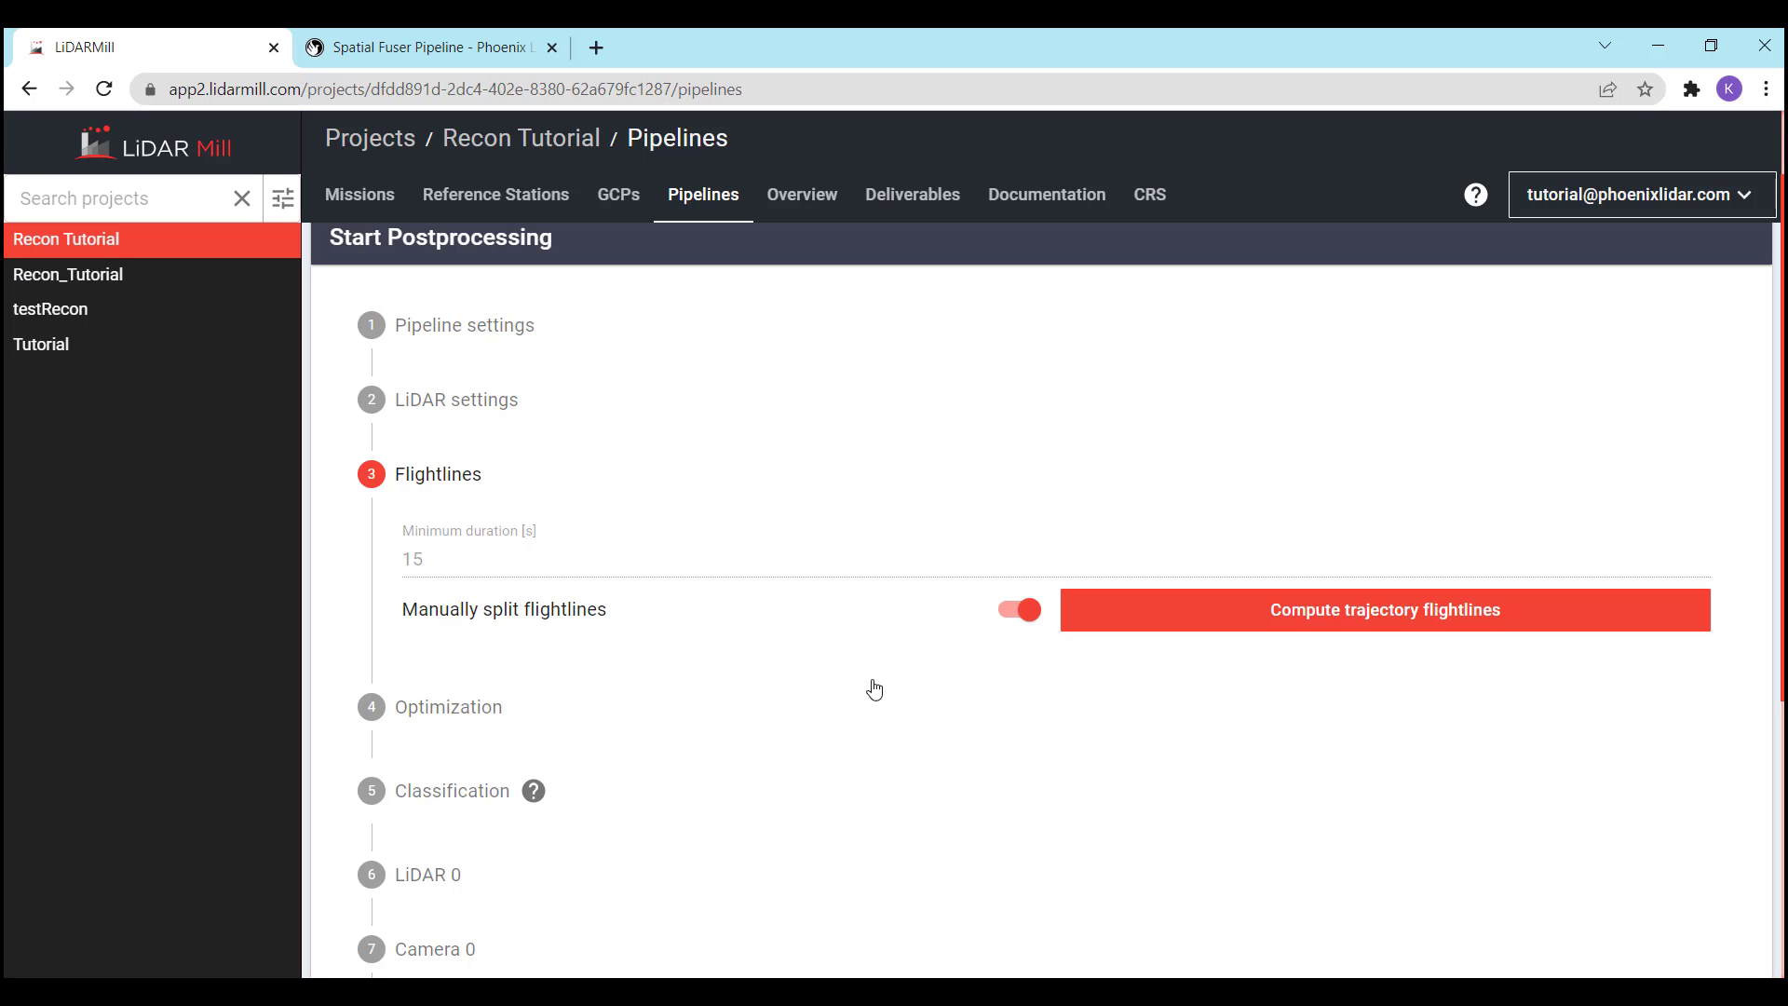
# Try the Sensor calibration and Enable Photos in Turns optimization options, switching each on and back off
pyautogui.click(455, 710)
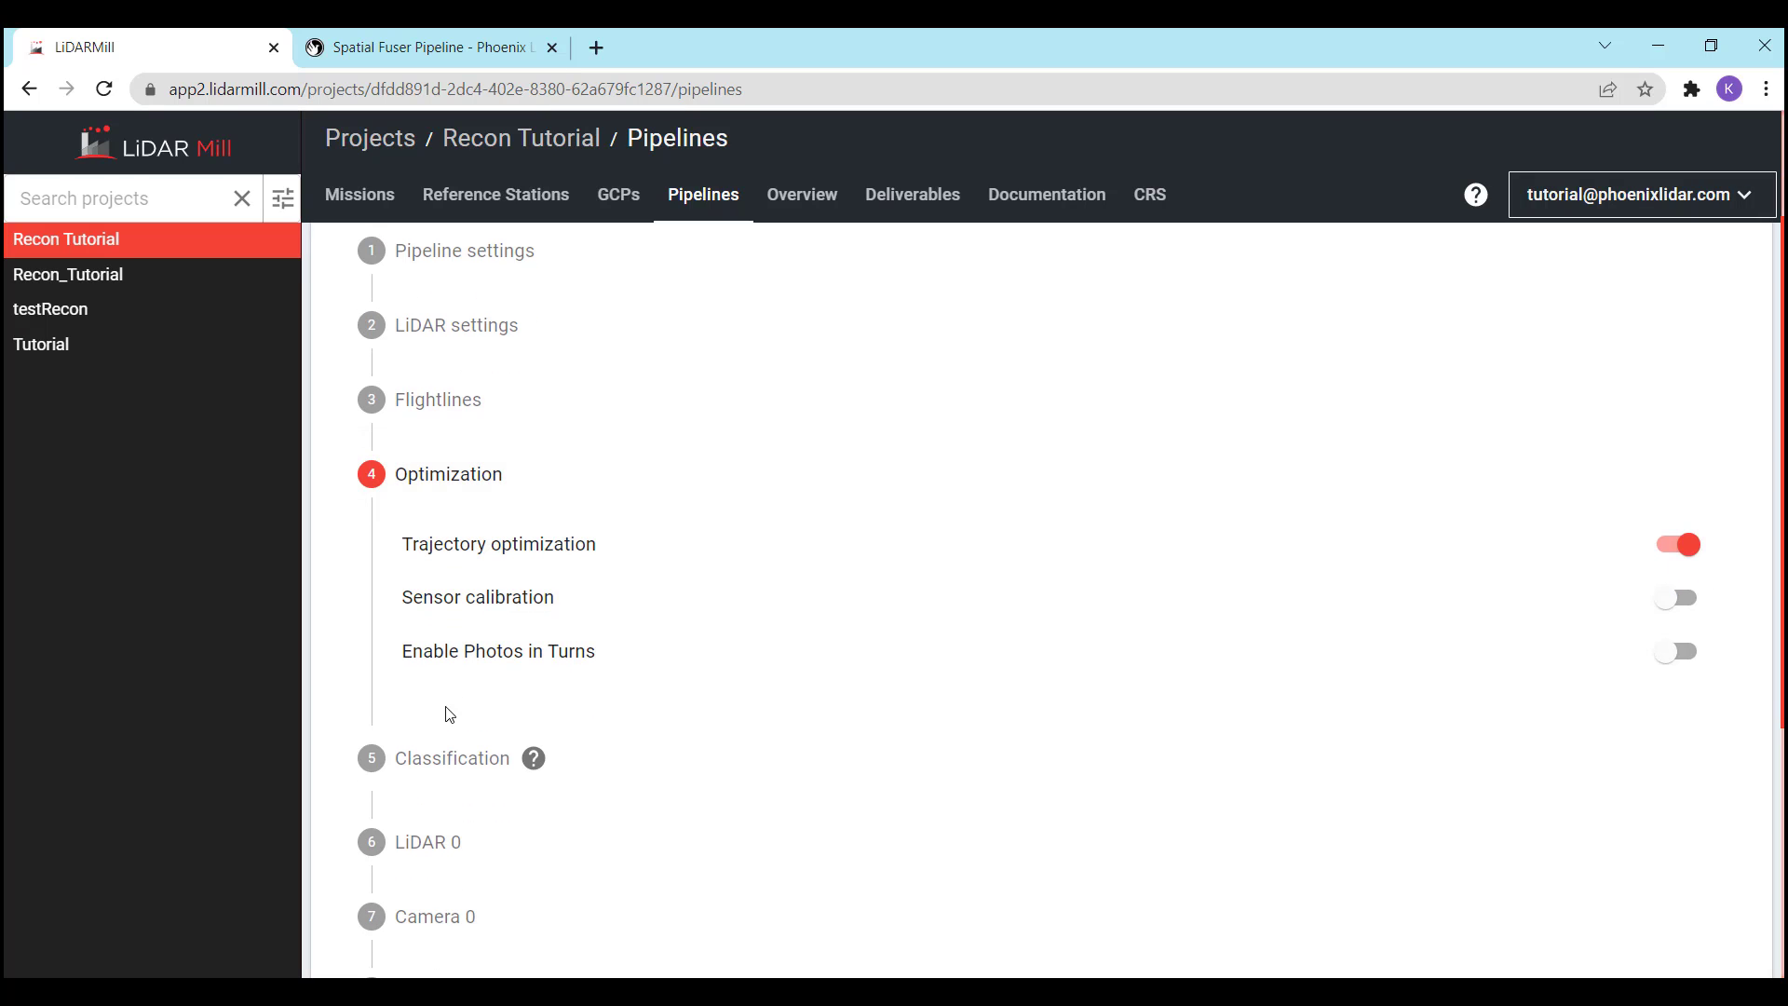
pyautogui.moveTo(429, 553)
pyautogui.click(1677, 609)
pyautogui.click(1677, 609)
pyautogui.click(1679, 655)
pyautogui.click(1679, 655)
# Set the classification iteration angle to 8 degrees, keeping the iteration distance at 0.15 m and maximum building length at 20 m
pyautogui.click(438, 763)
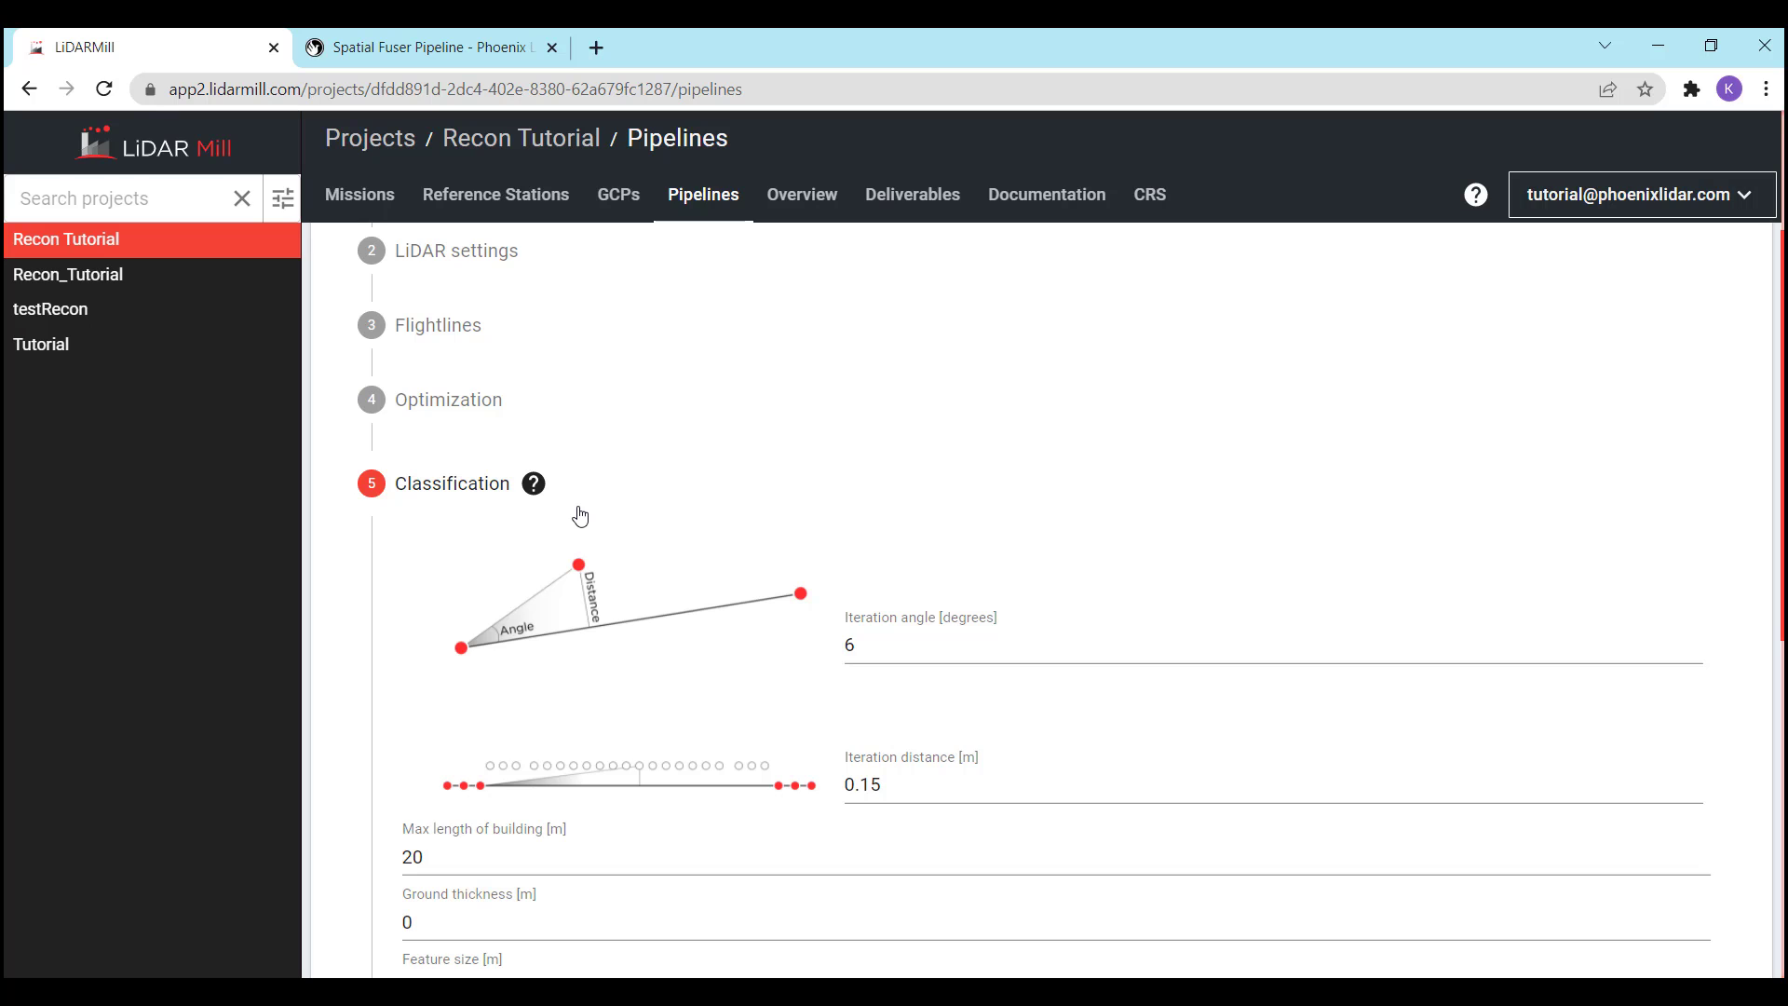
pyautogui.moveTo(874, 646); pyautogui.dragTo(823, 651)
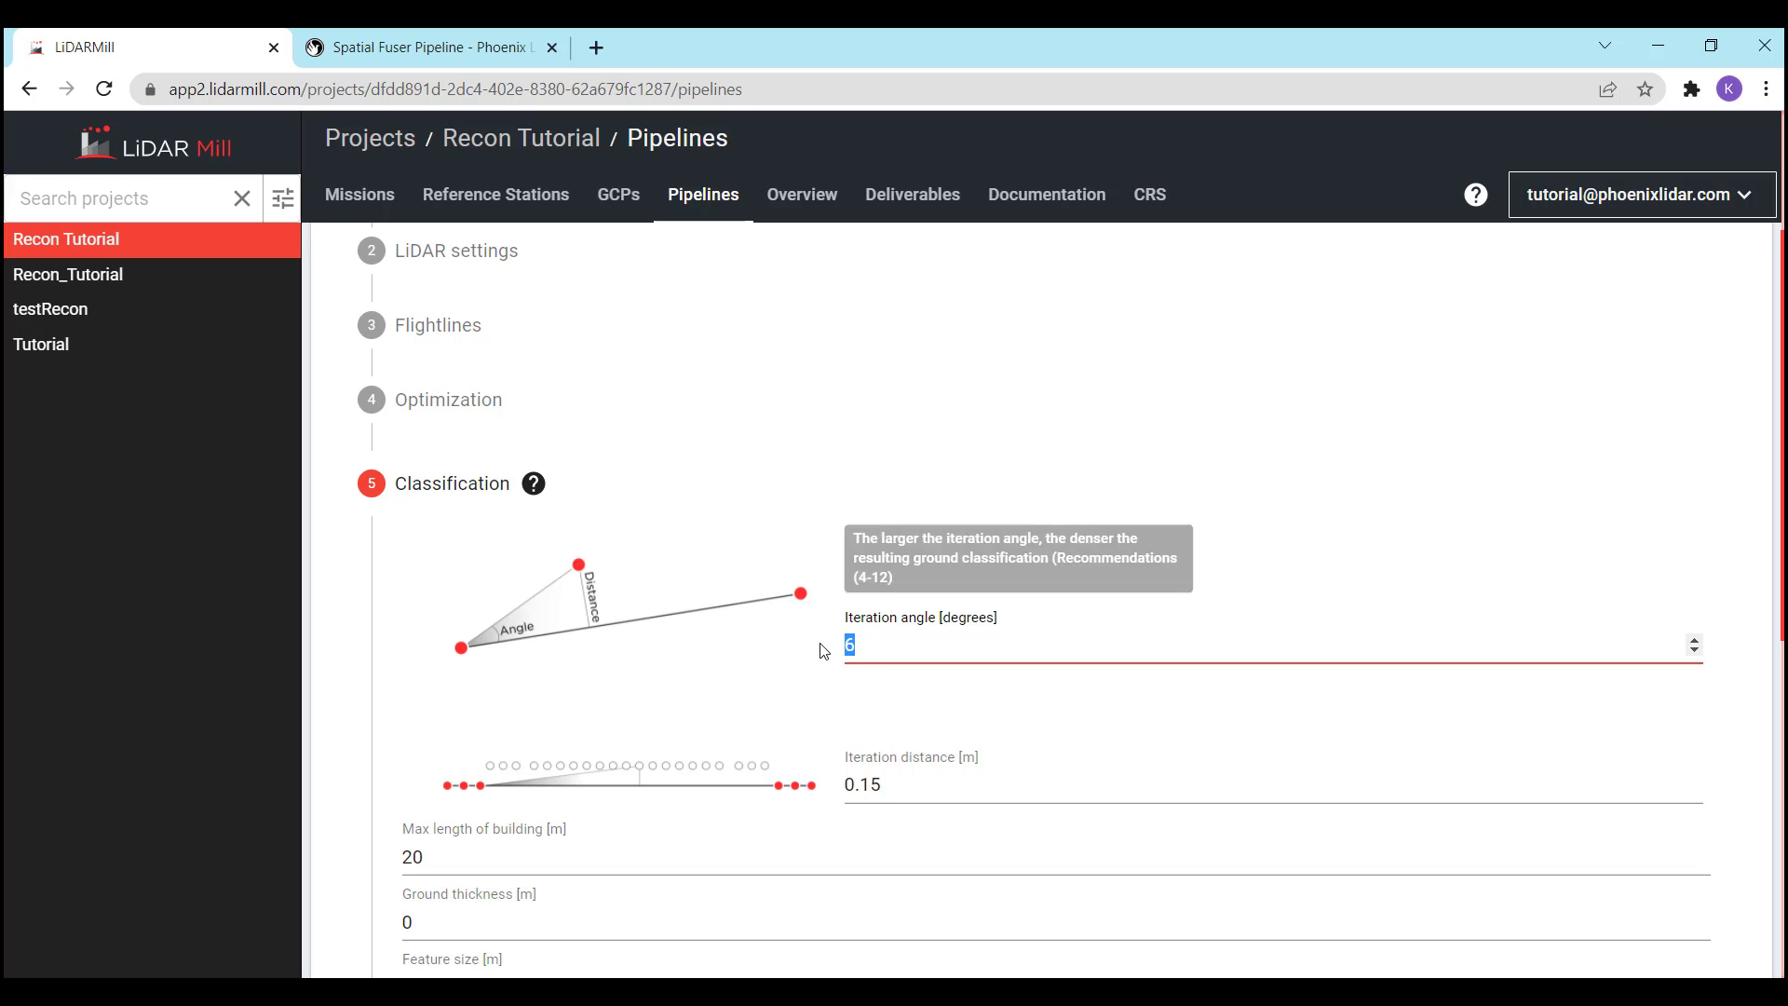
pyautogui.write('8')
pyautogui.click(943, 778)
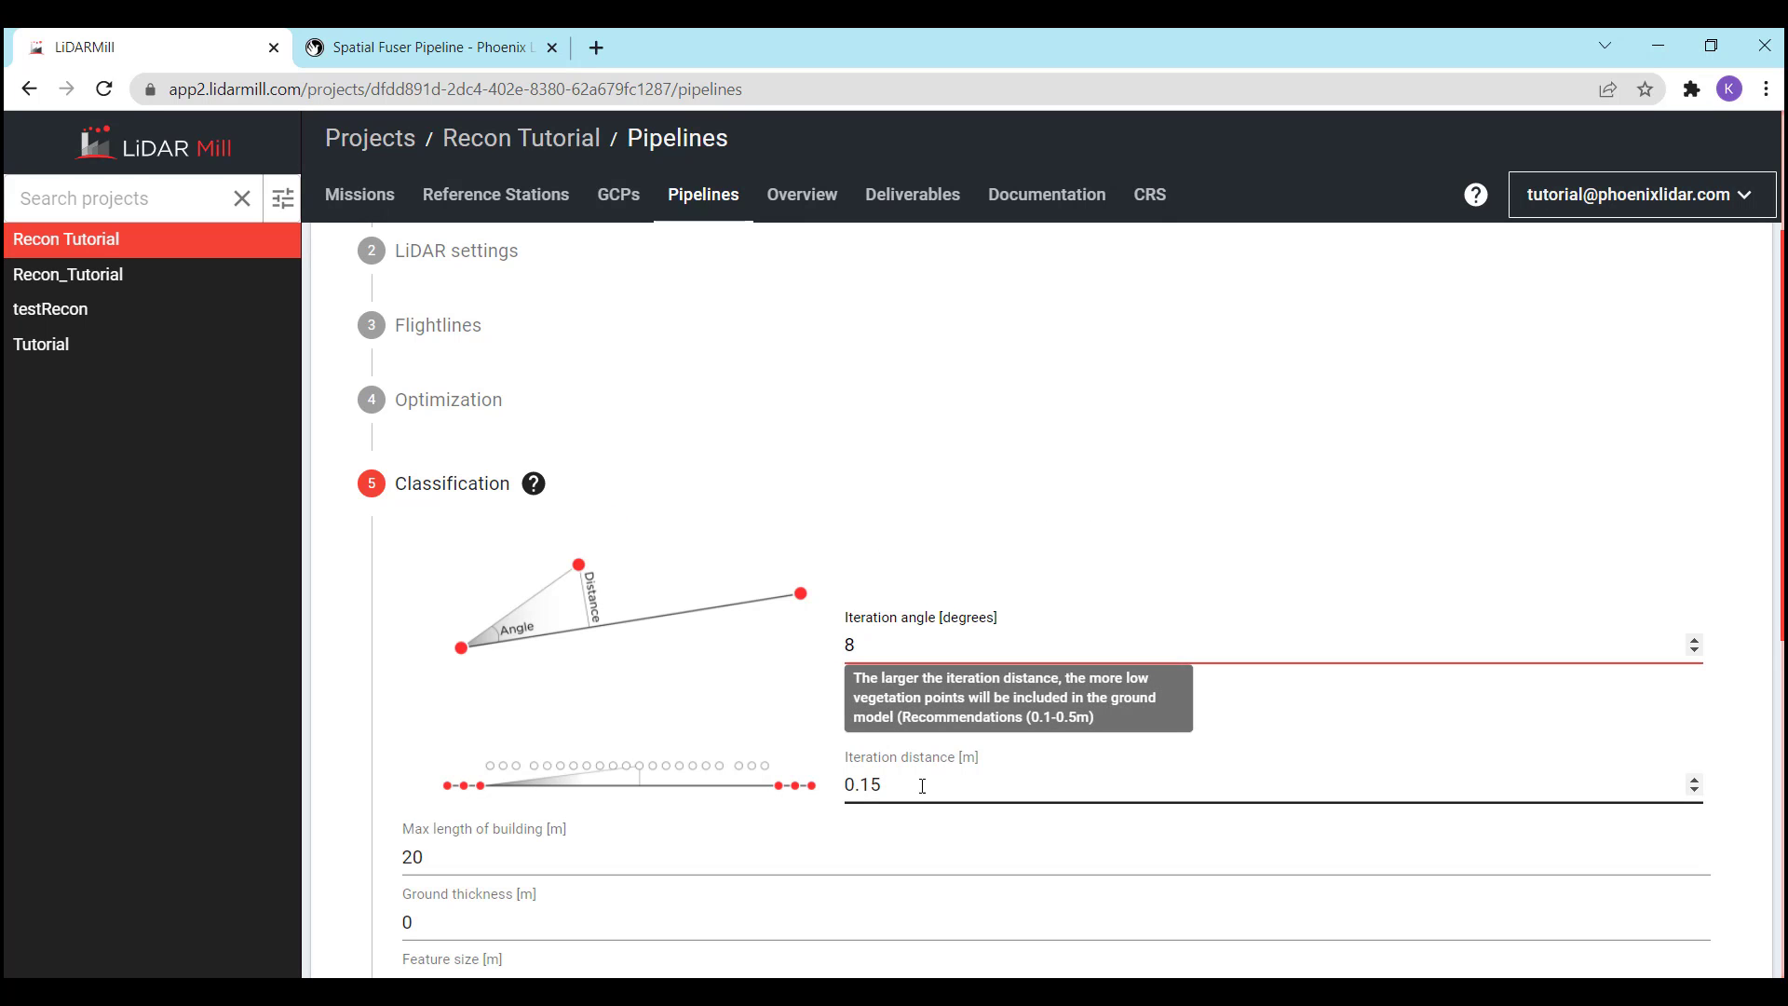
pyautogui.scroll(-1, 922, 771)
pyautogui.click(440, 741)
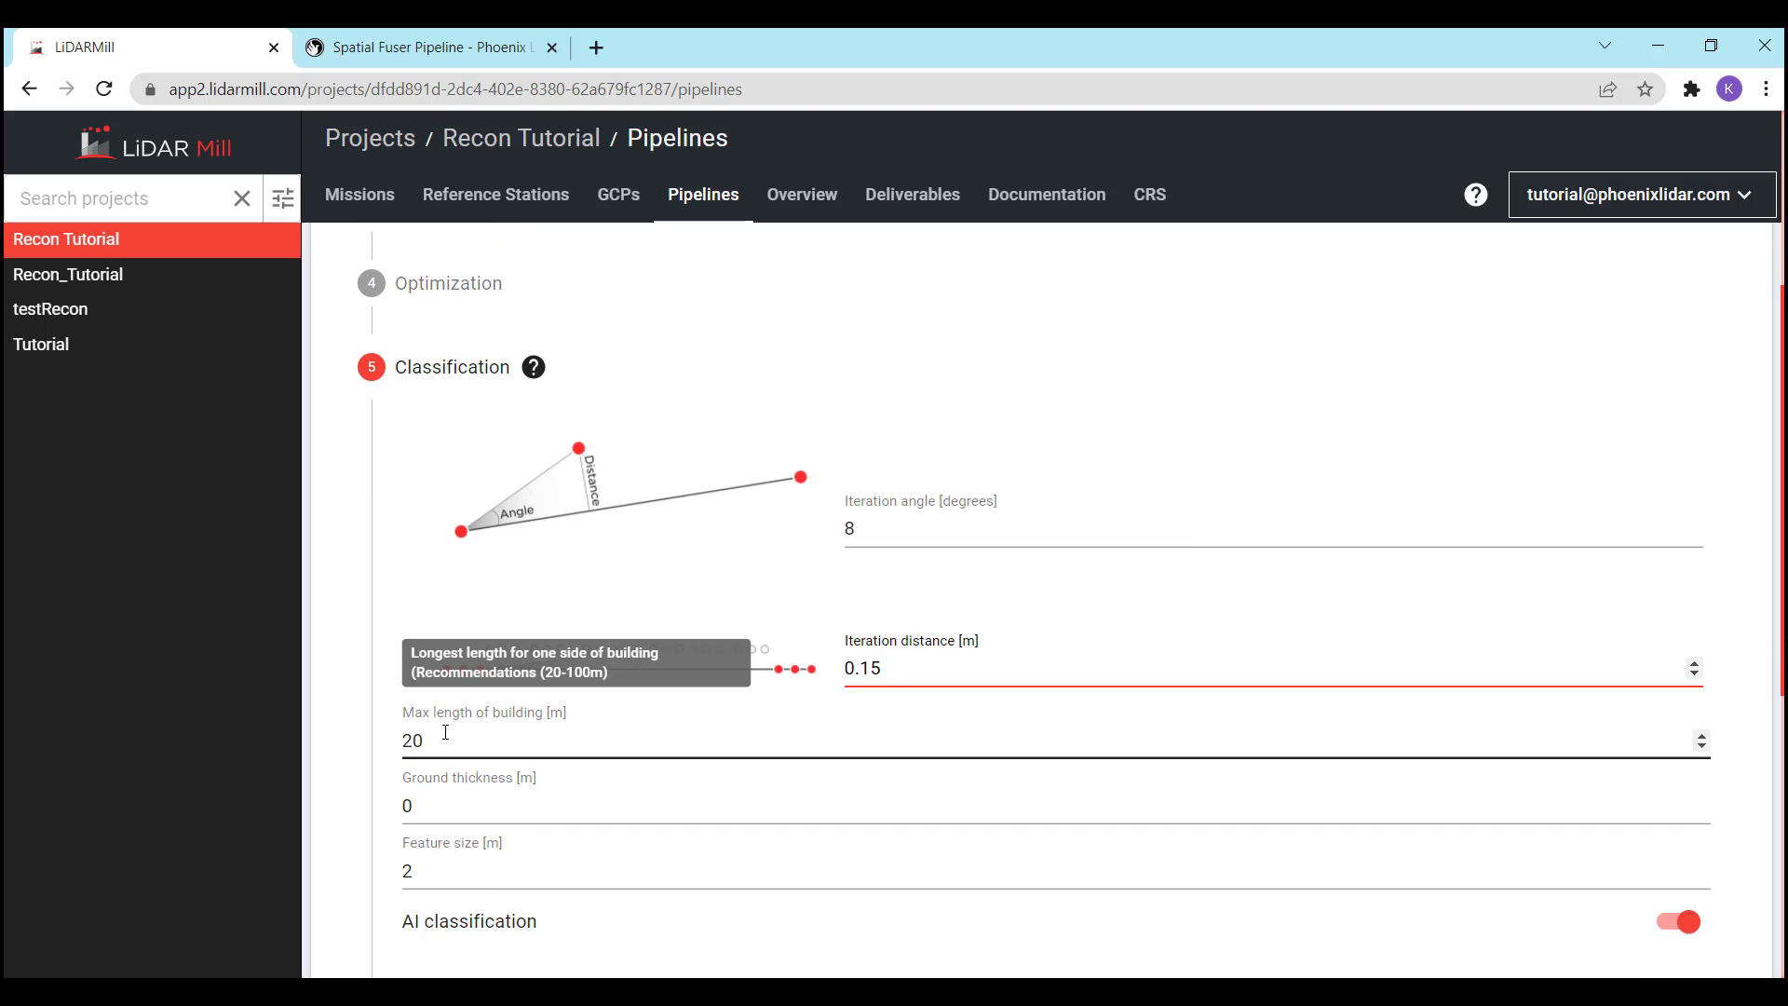
# Set the classification ground thickness to 0.04 m and feature size to 1 m, keeping AI classification on
pyautogui.click(421, 806)
pyautogui.write('.')
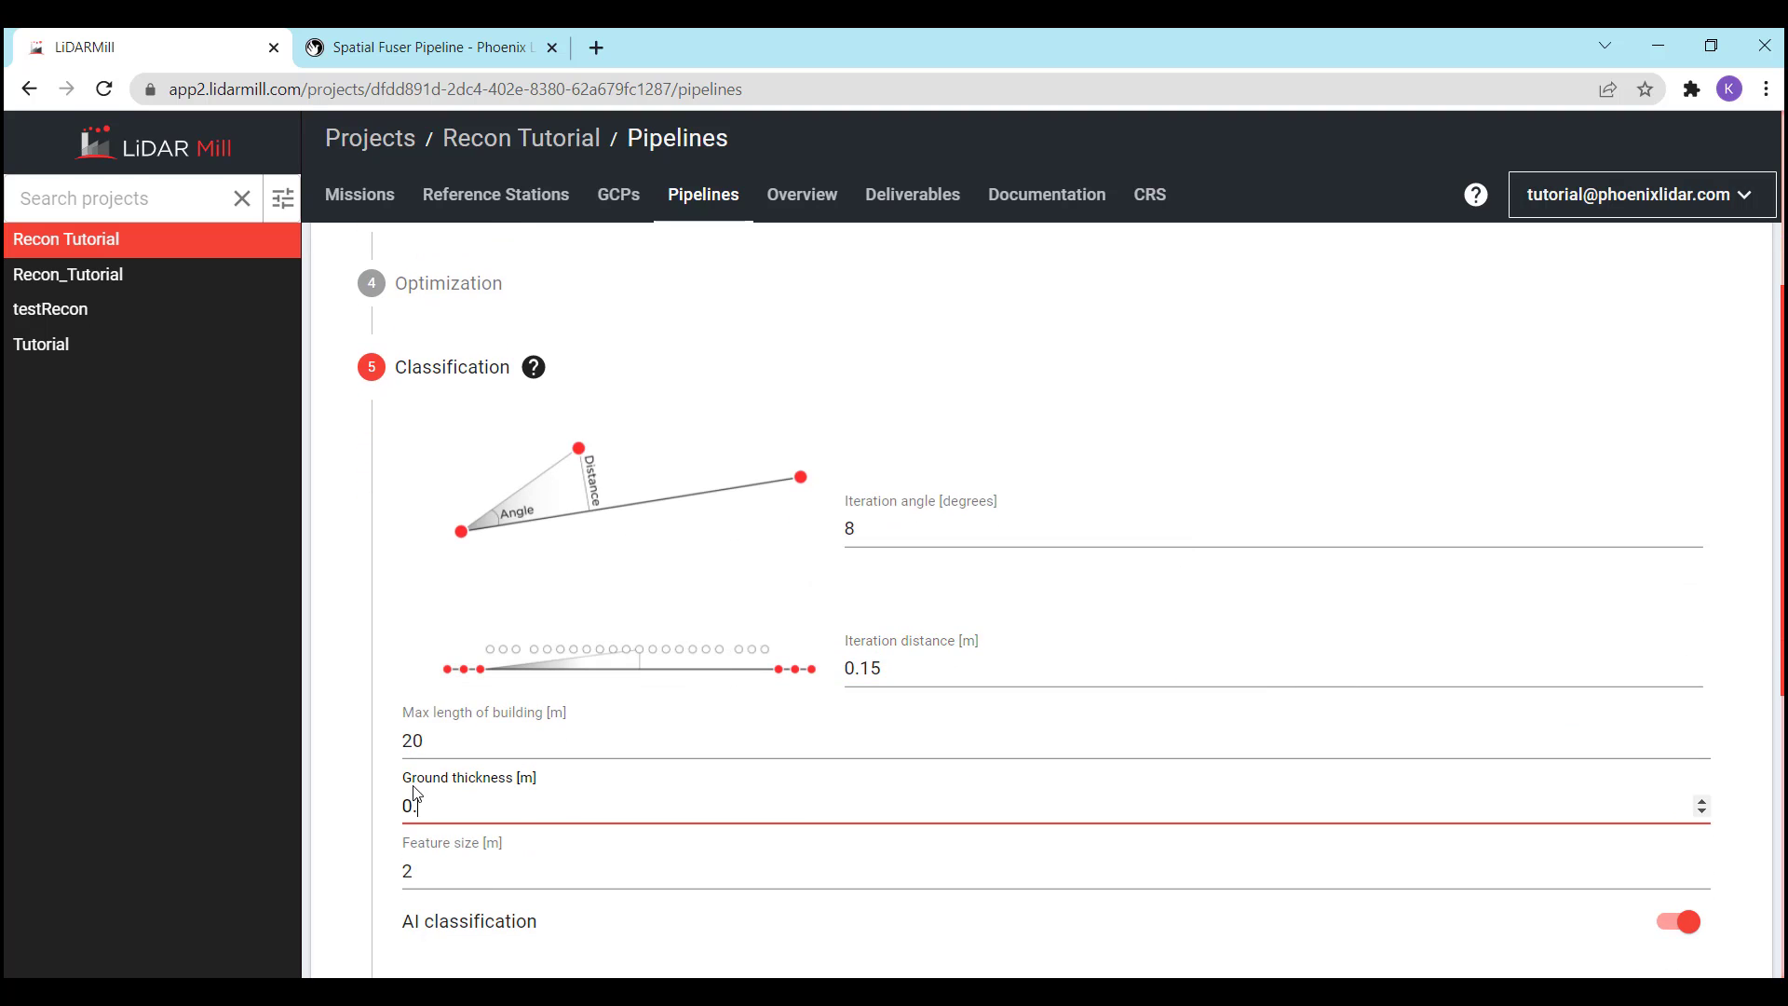
pyautogui.write('04')
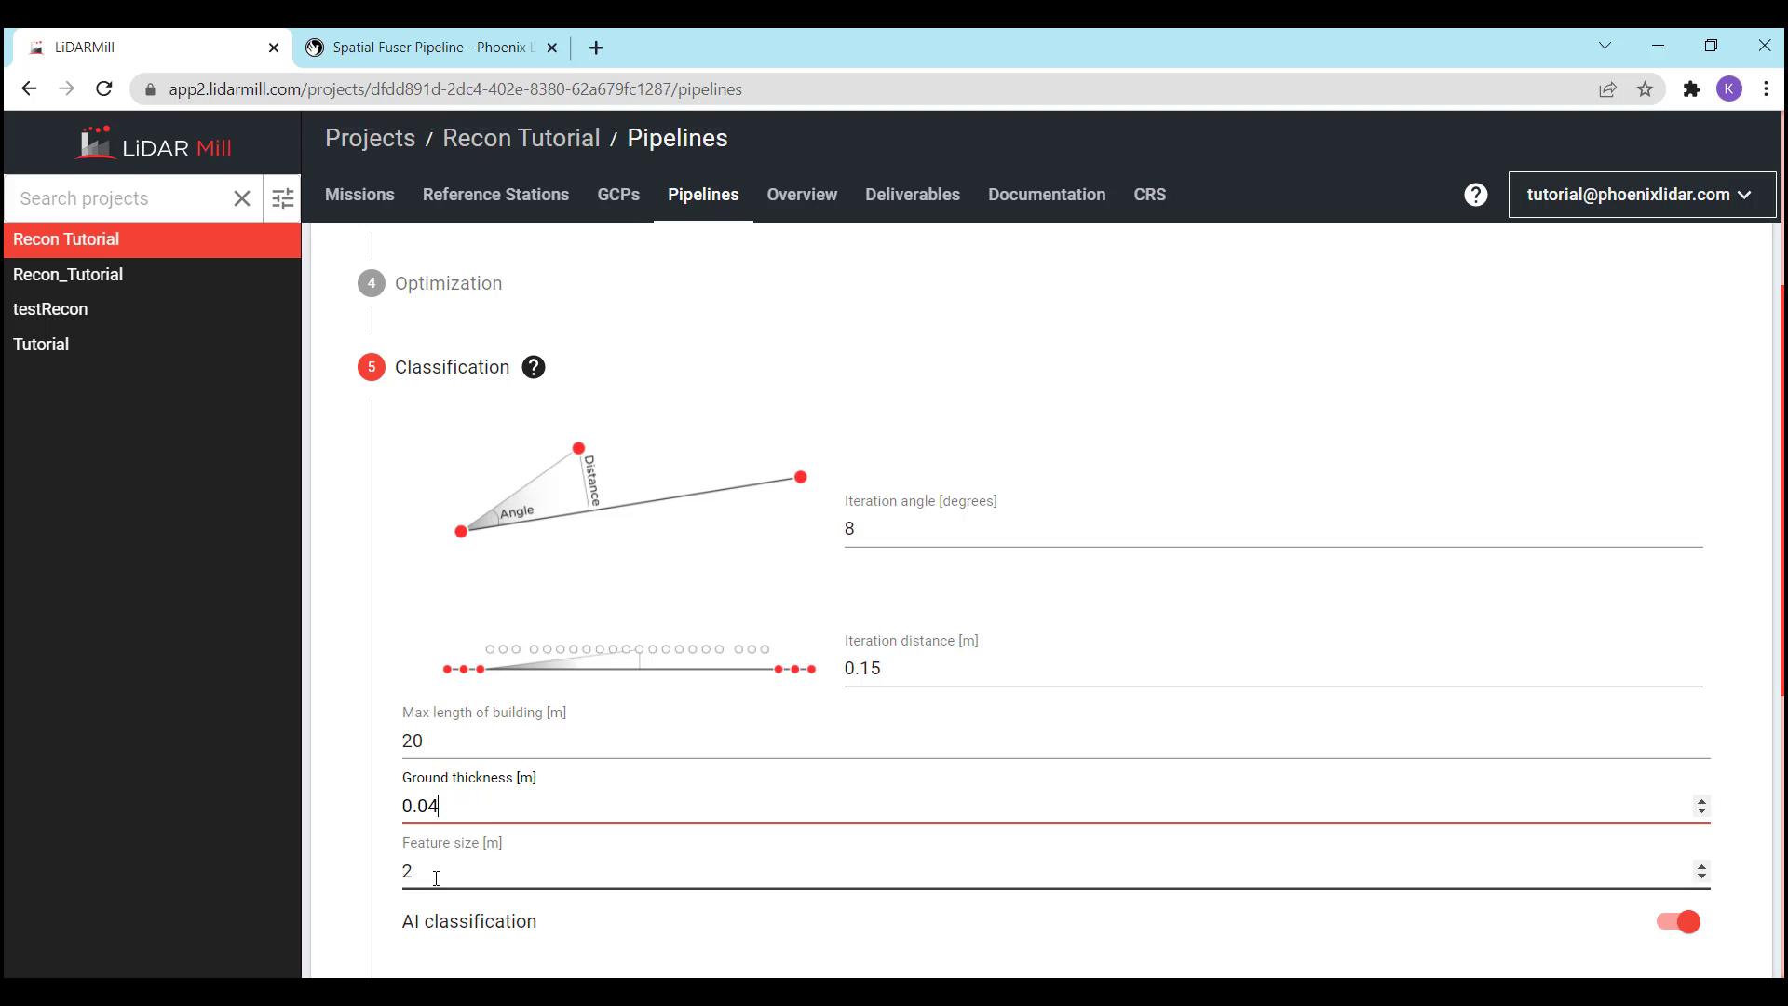
pyautogui.click(436, 878)
pyautogui.press('BackSpace')
pyautogui.write('1')
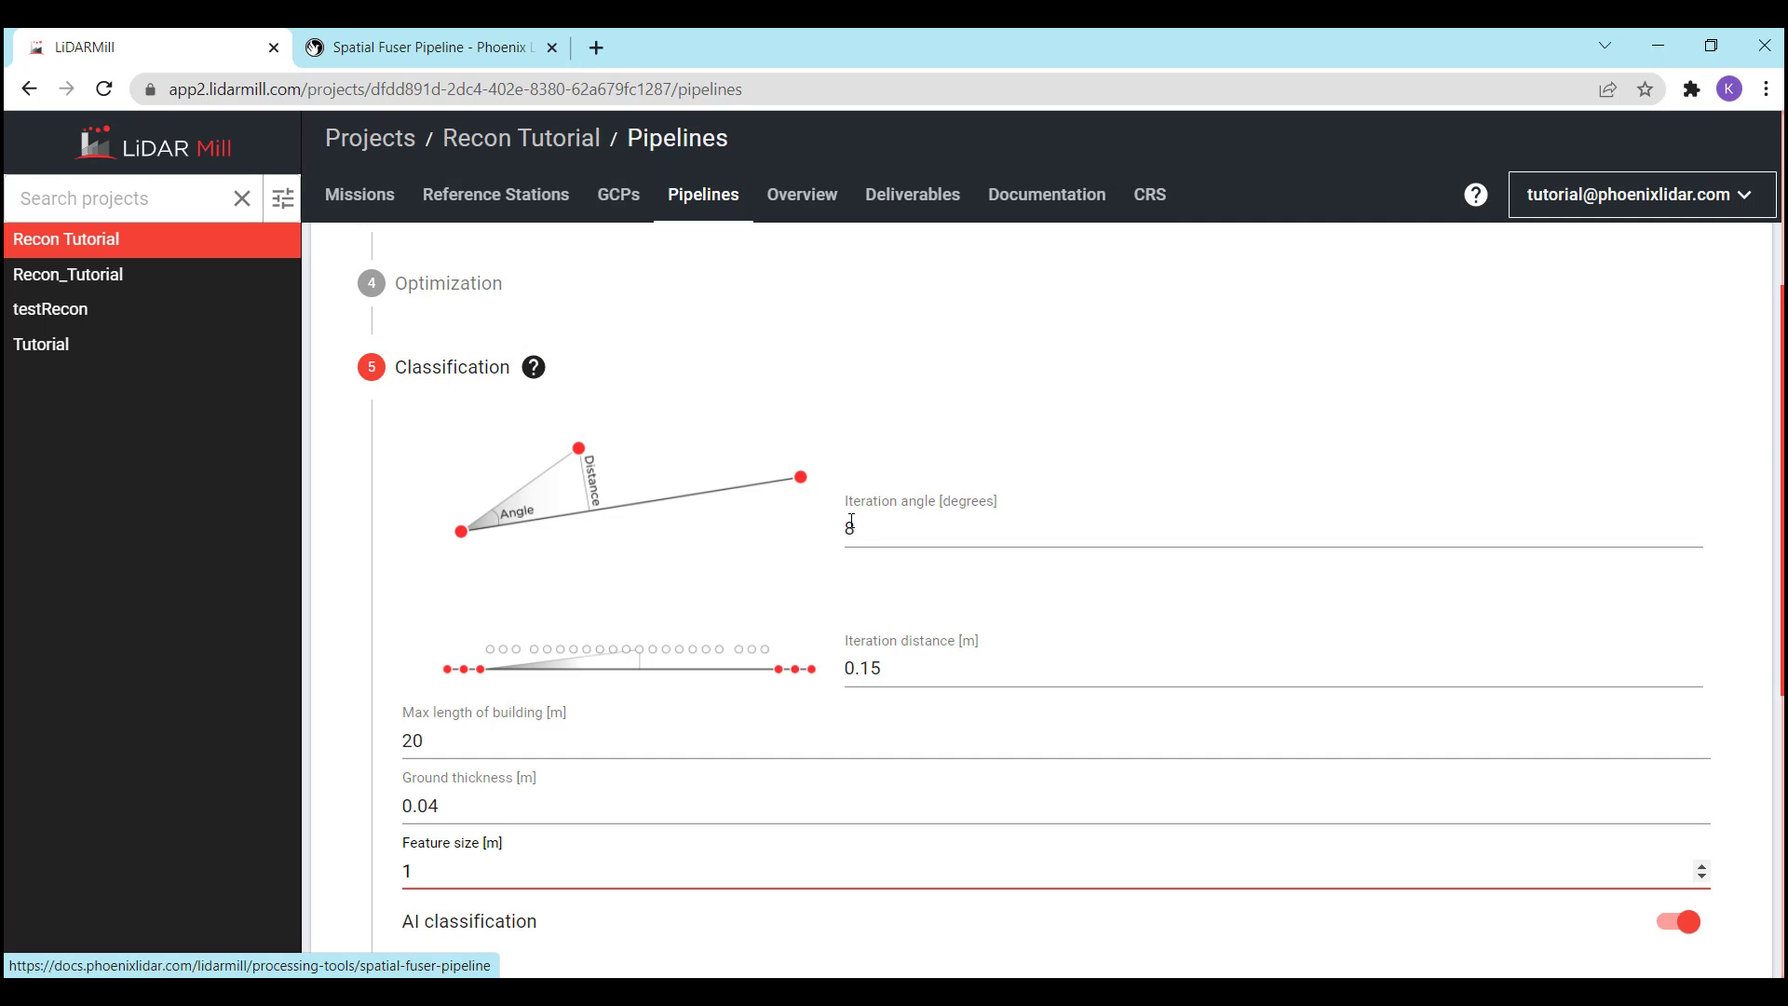
pyautogui.scroll(-4, 994, 610)
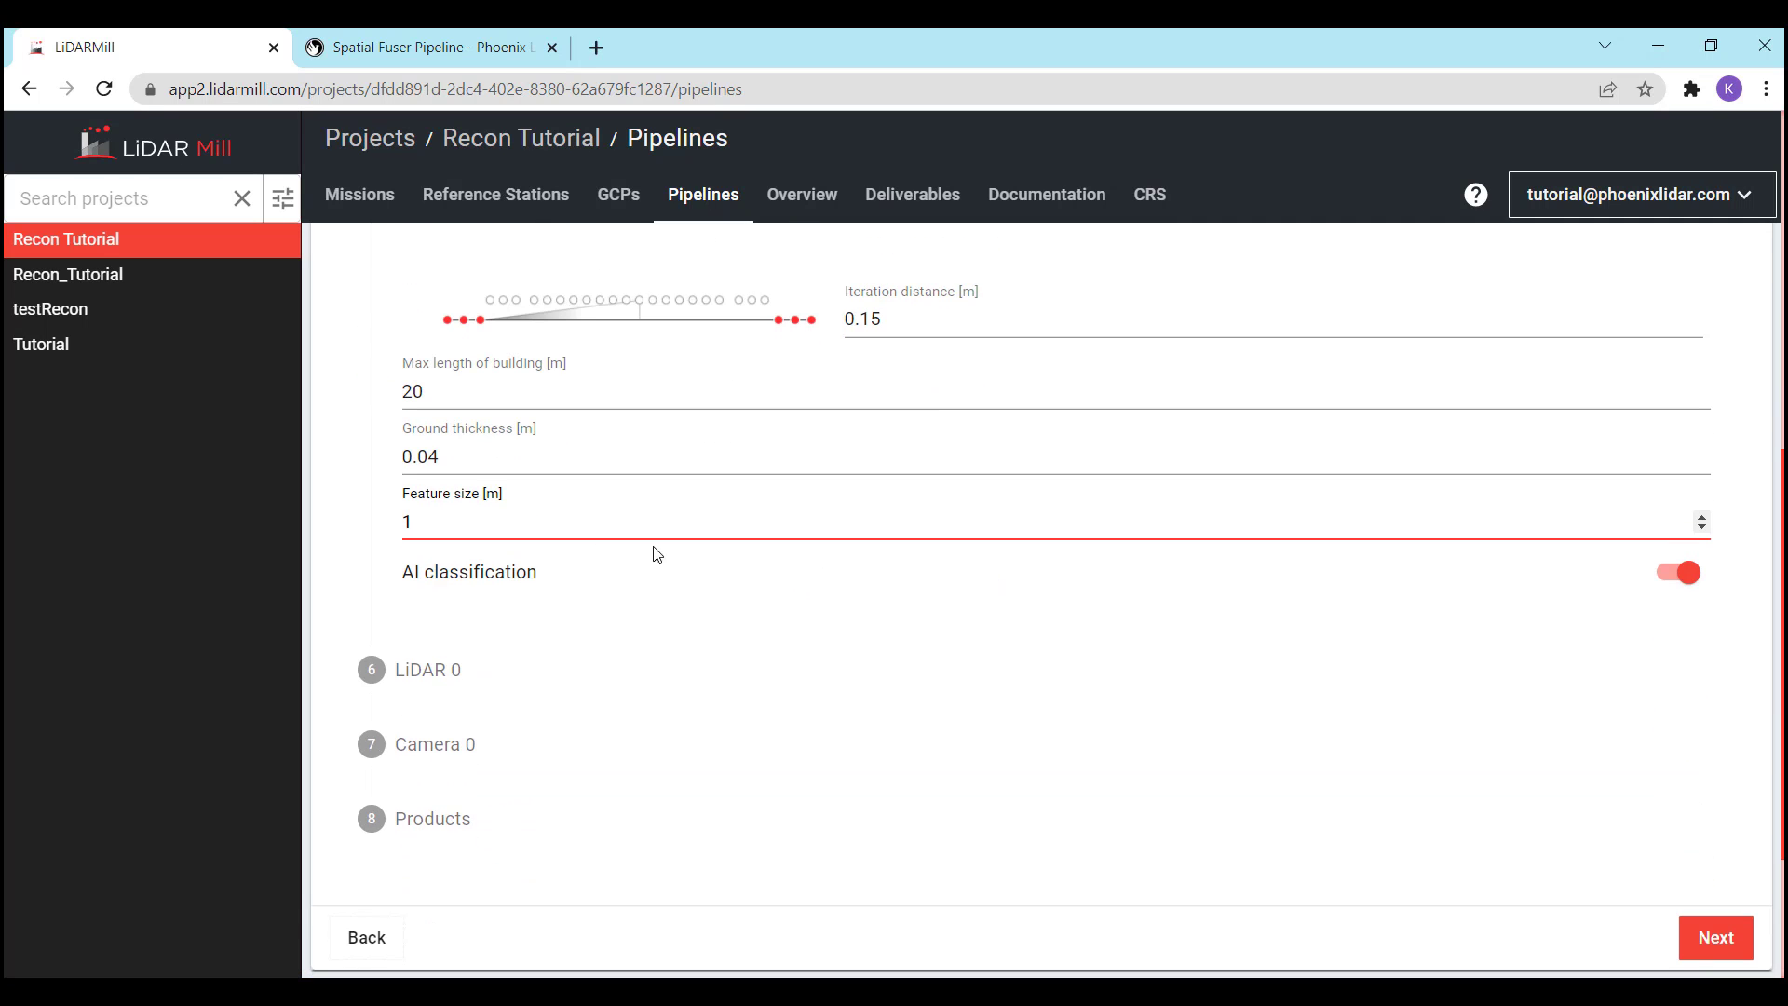
pyautogui.click(1677, 579)
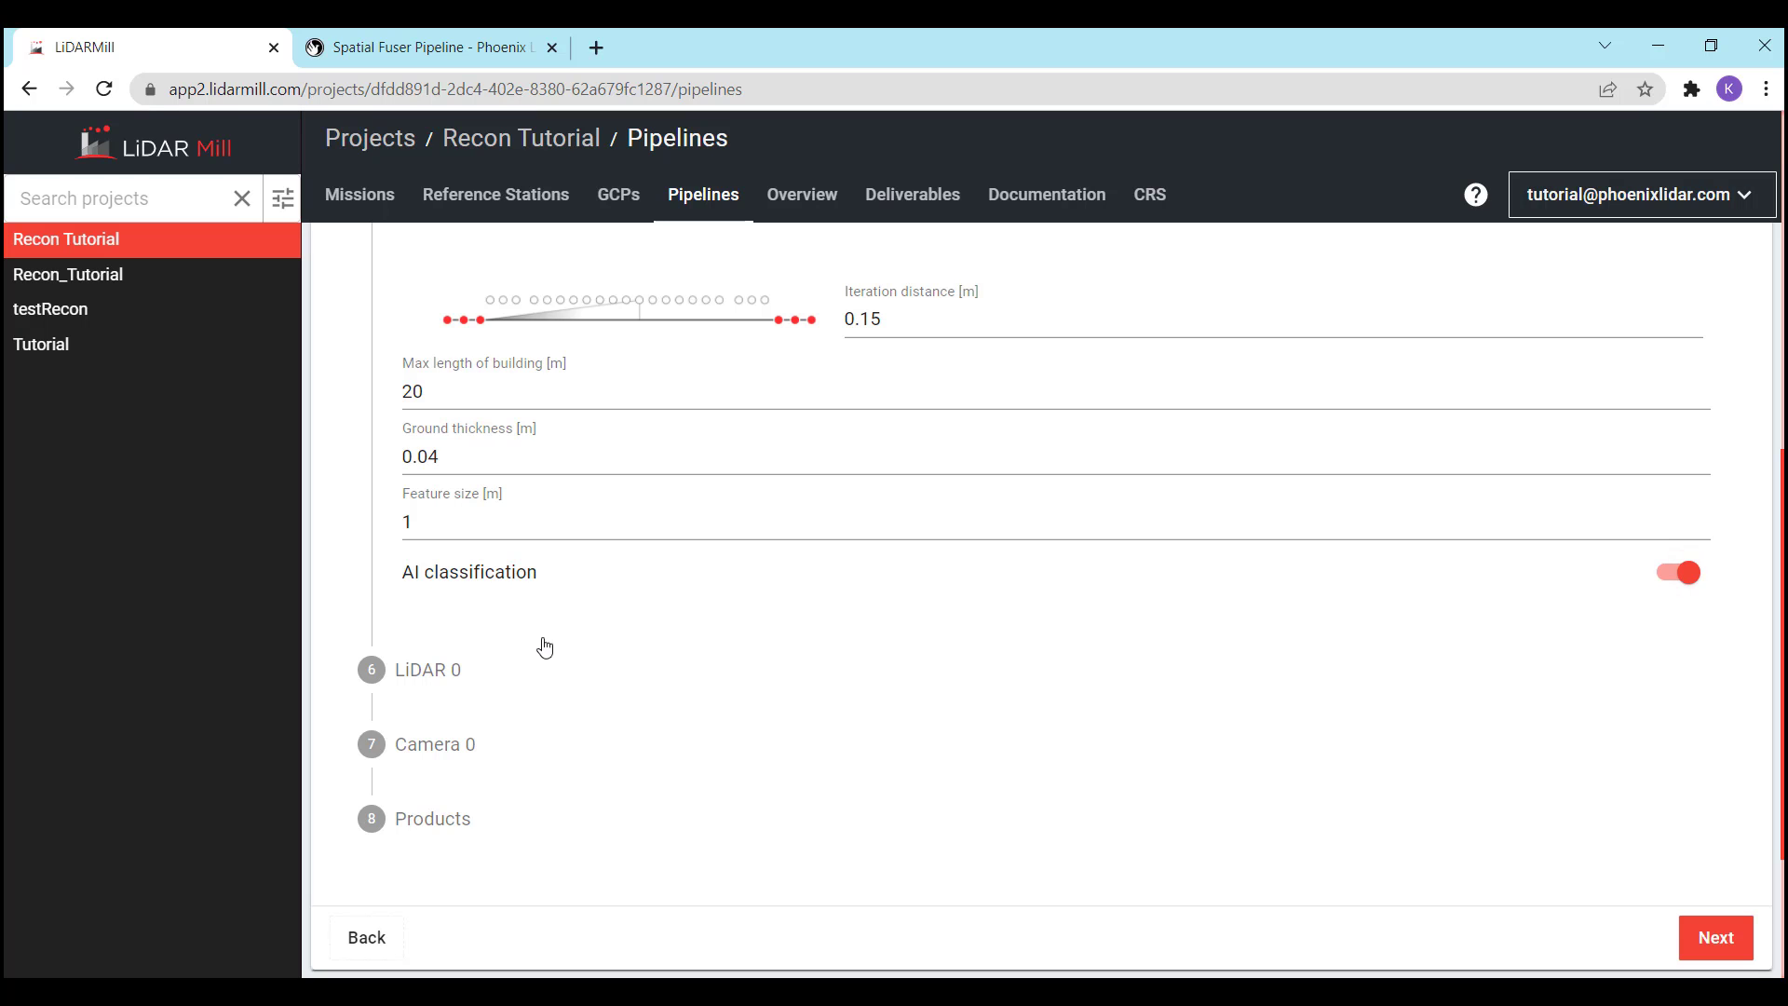
# Try the Override settings option for LiDAR 0, switching it on and back off
pyautogui.click(420, 672)
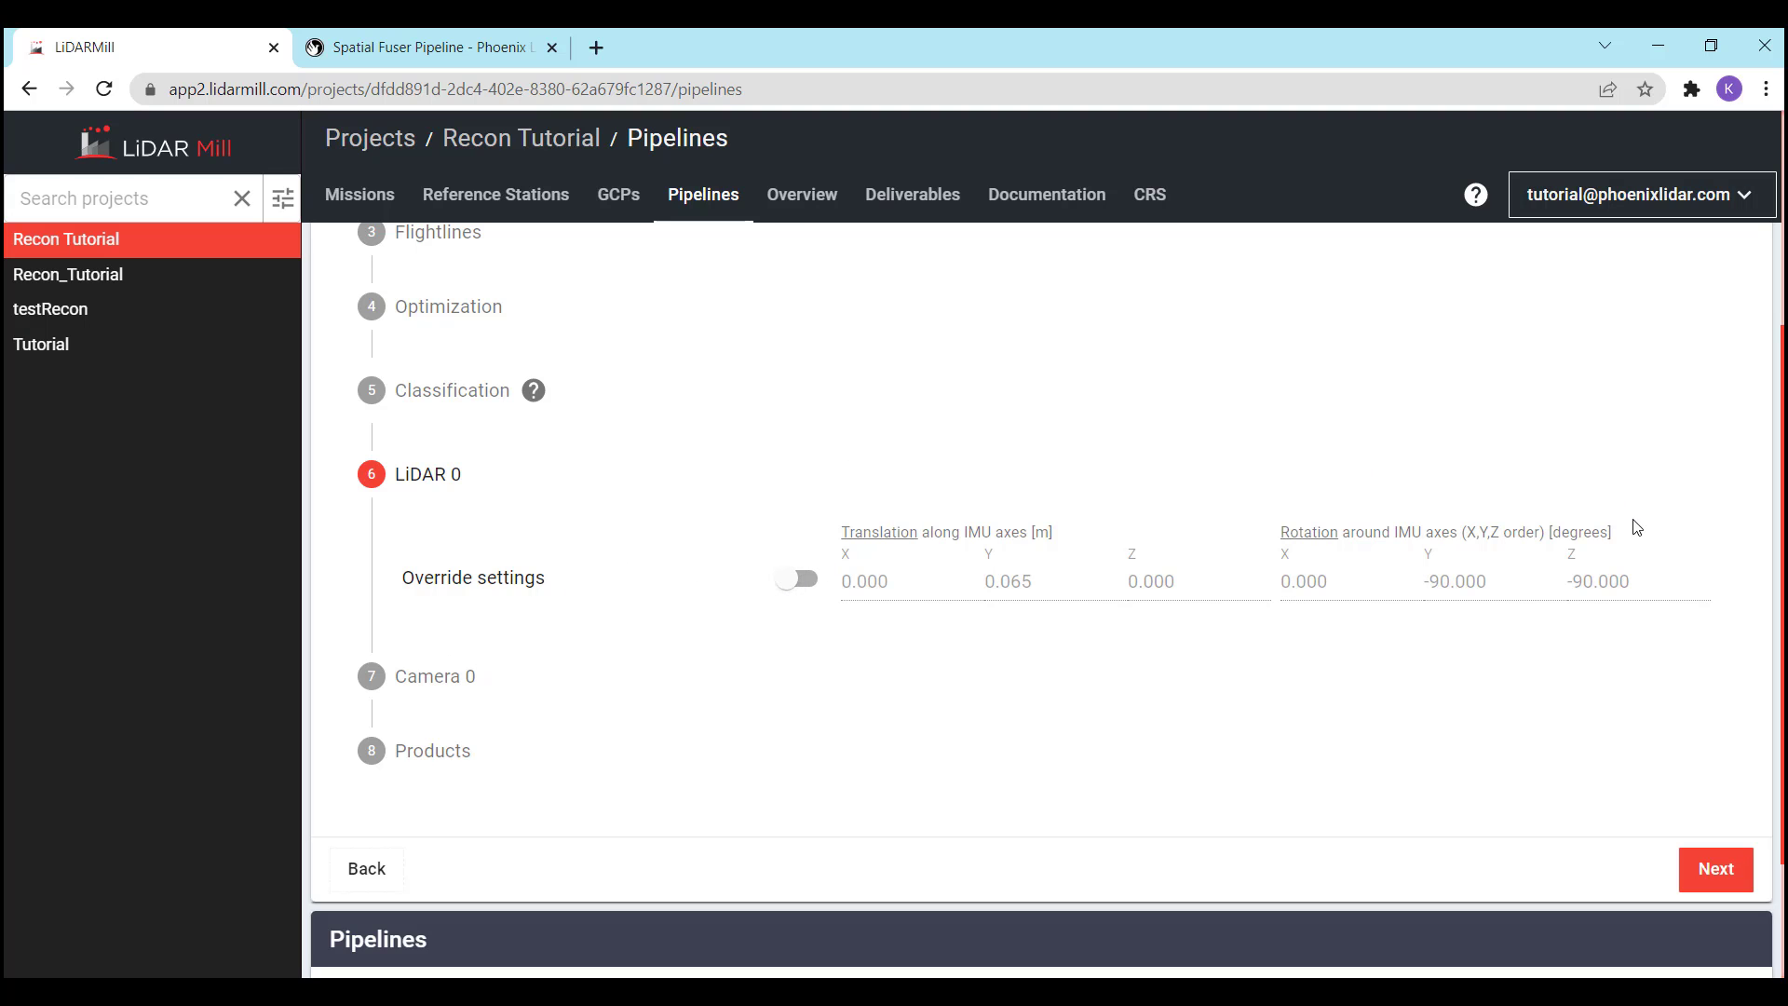
pyautogui.moveTo(1309, 533)
pyautogui.click(798, 585)
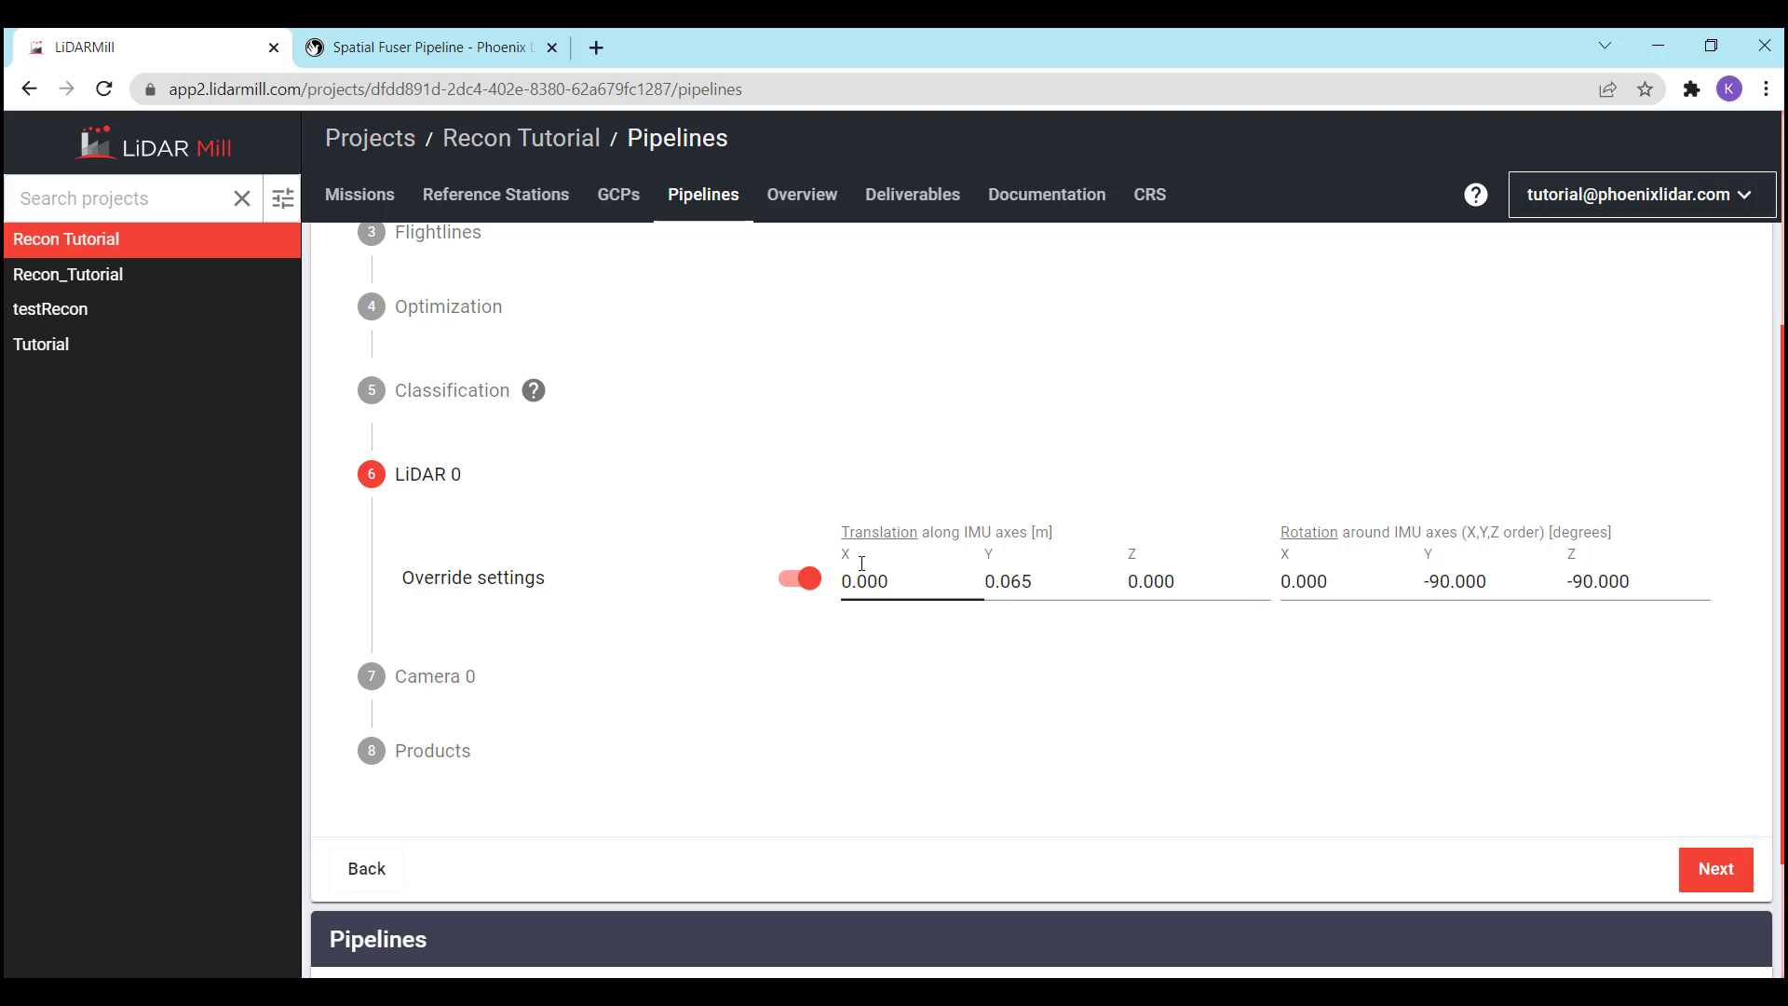
pyautogui.click(799, 583)
# Try the Disable and Override settings options for Camera 0, switching each on and back off
pyautogui.click(440, 676)
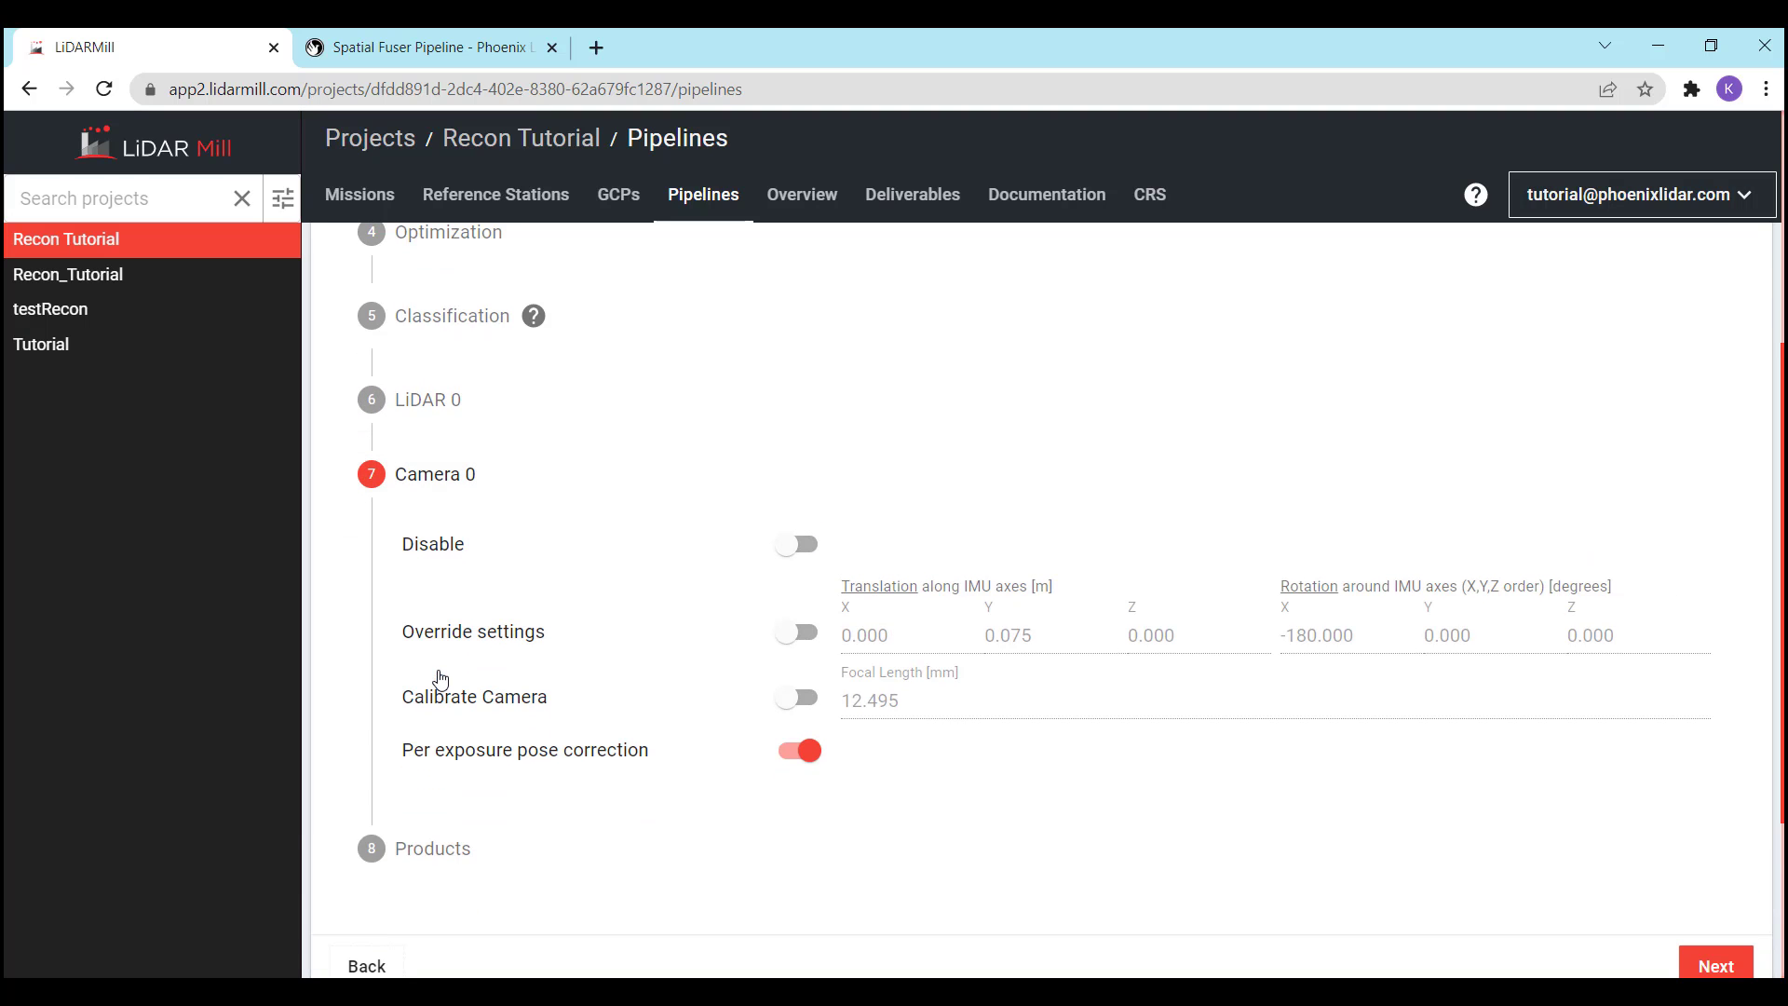
pyautogui.moveTo(599, 557)
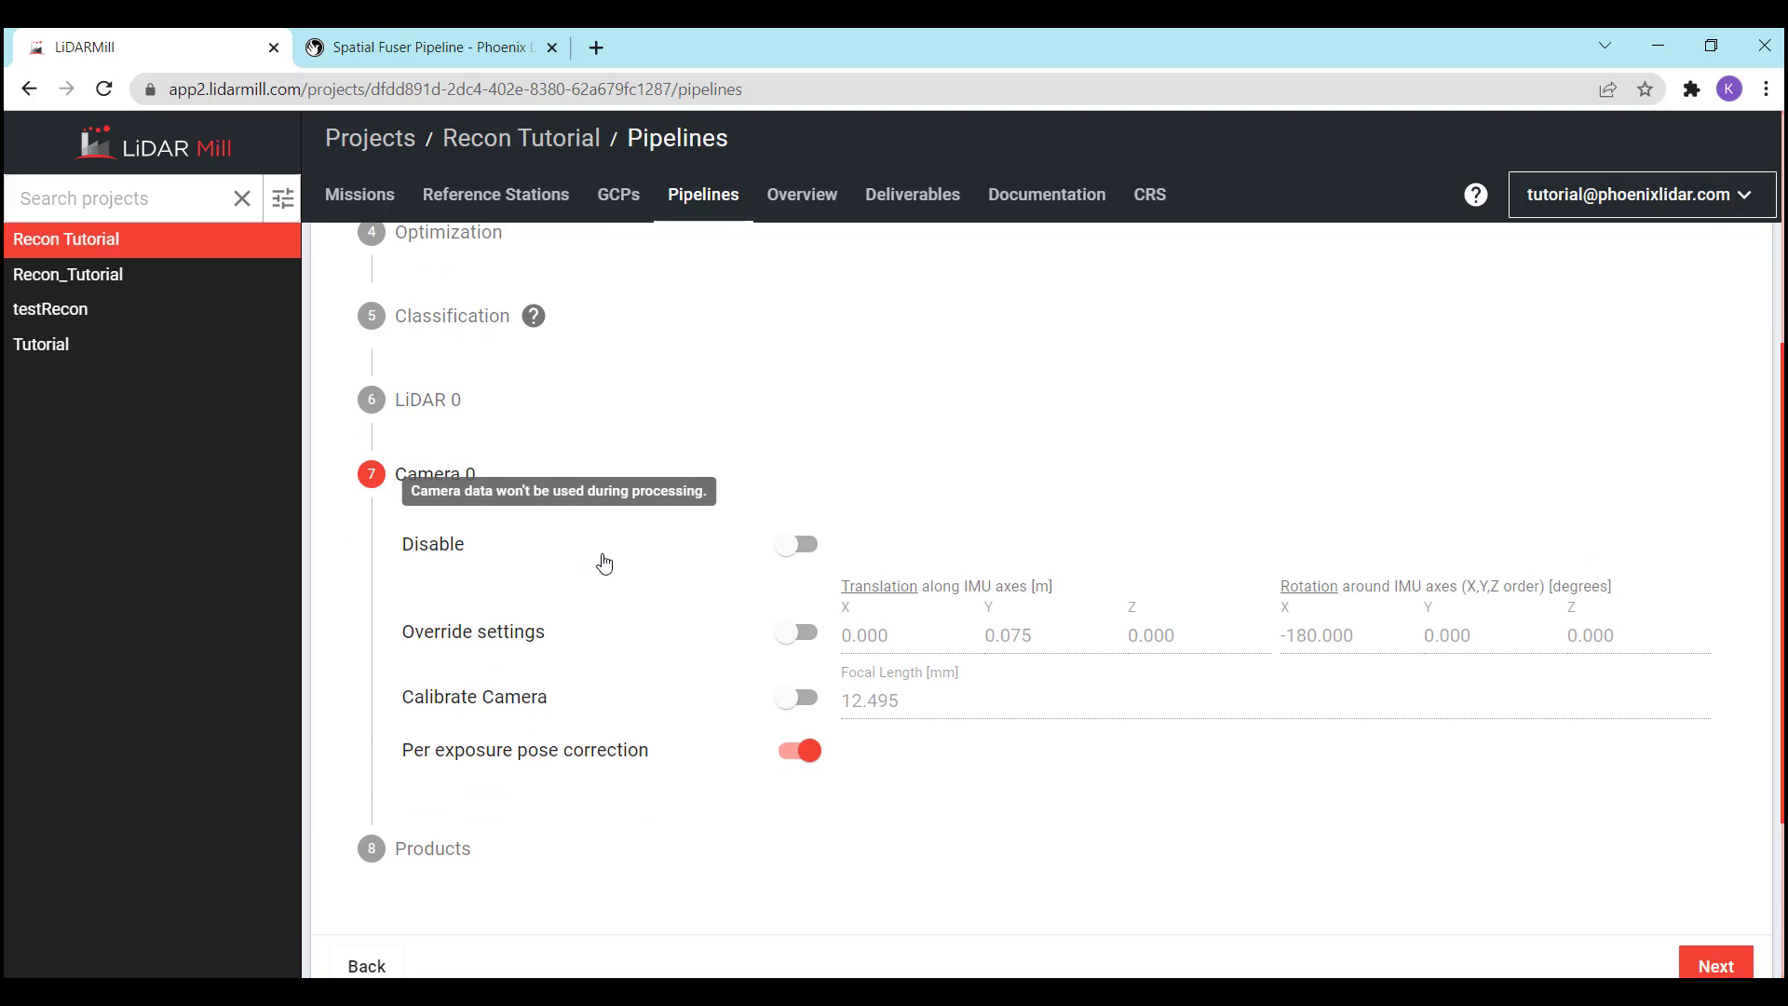
pyautogui.click(798, 545)
pyautogui.click(798, 546)
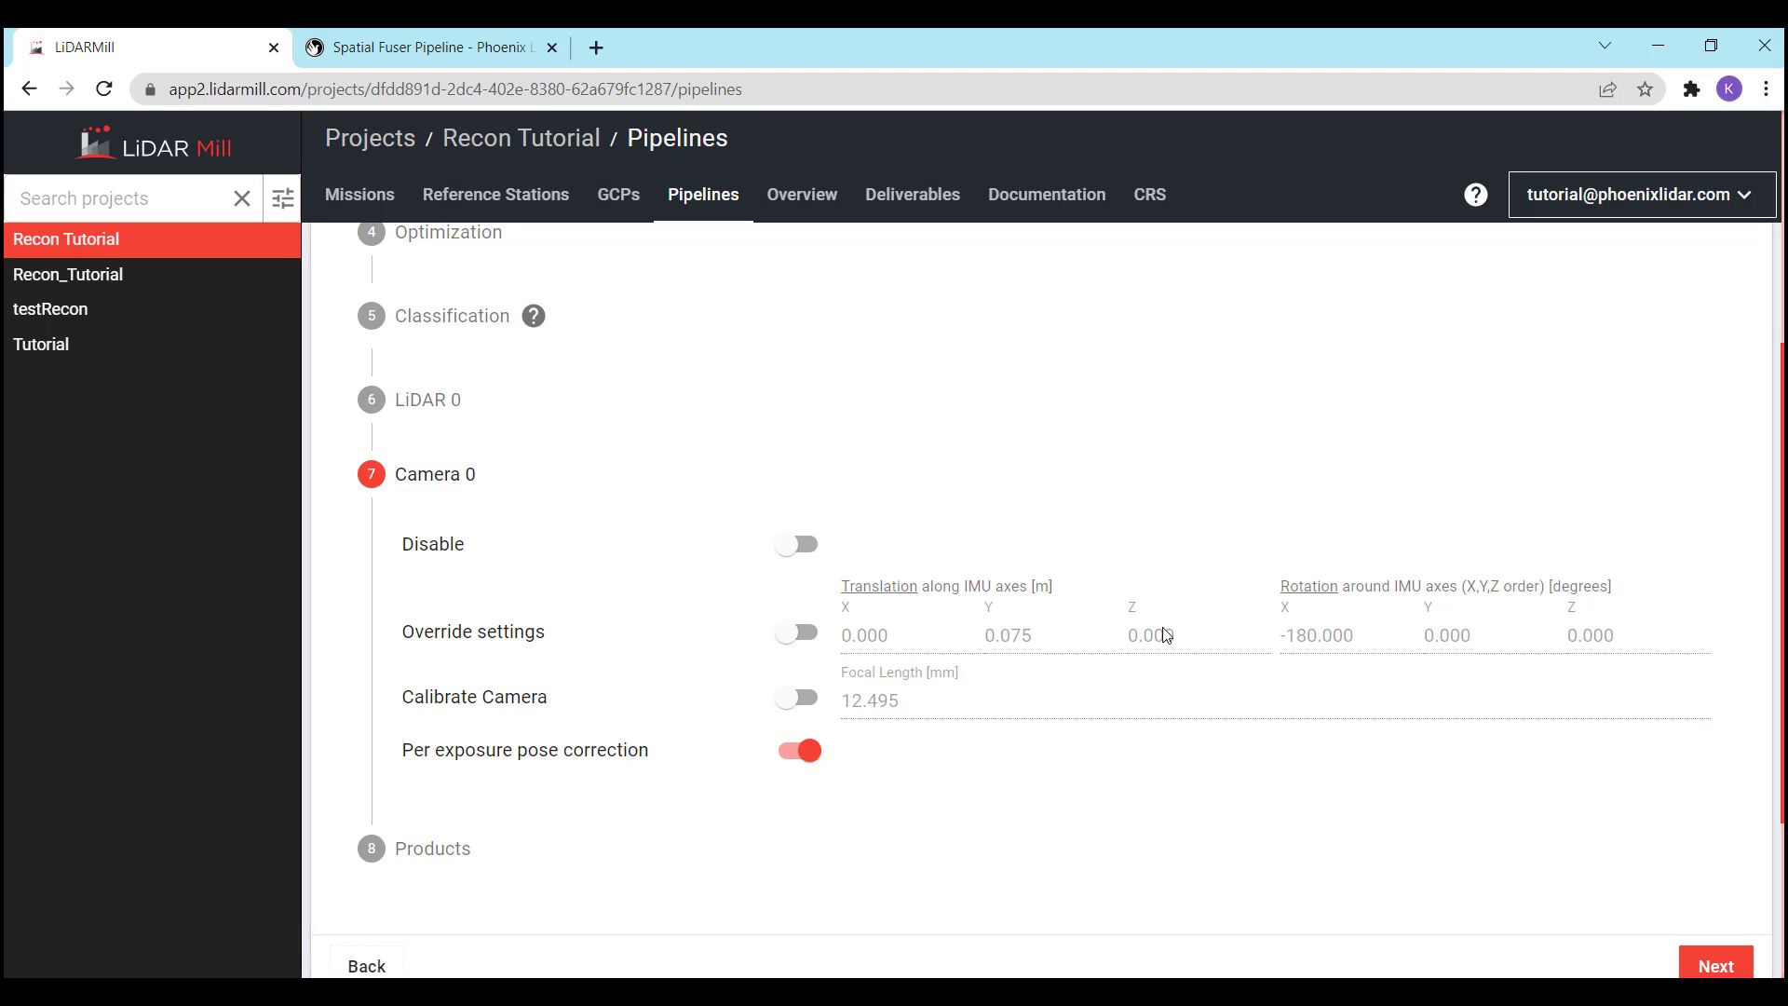
pyautogui.click(792, 635)
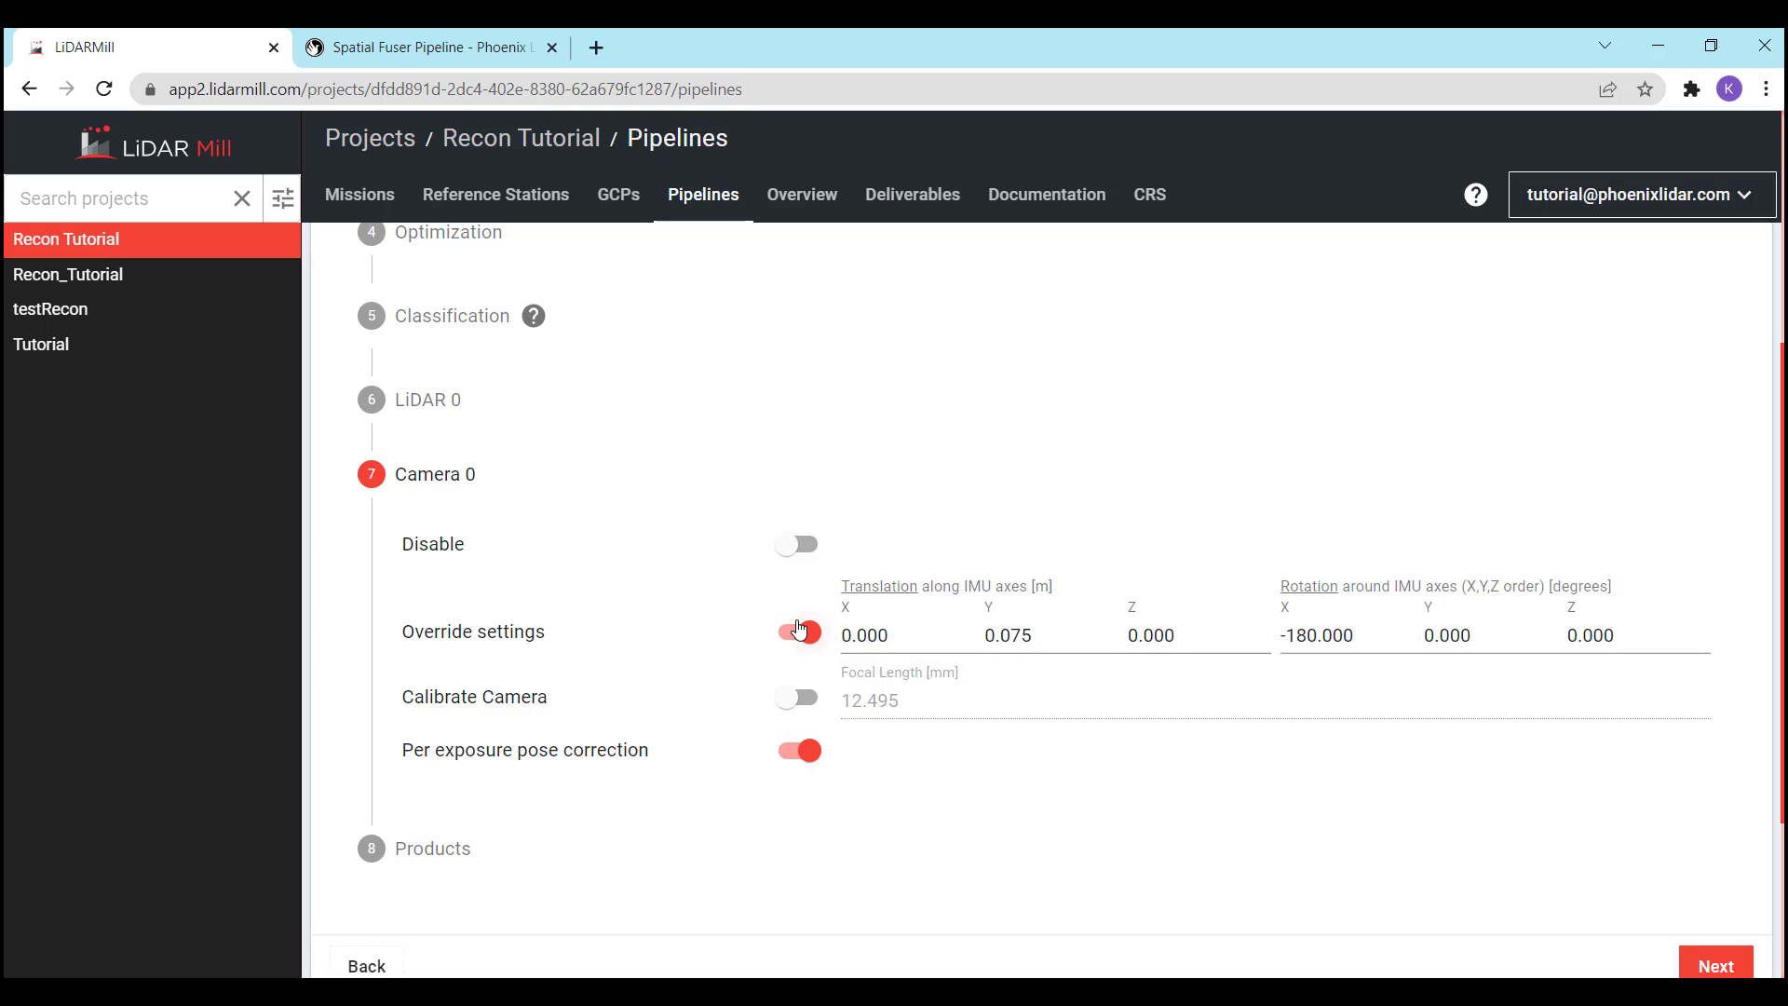
pyautogui.click(800, 632)
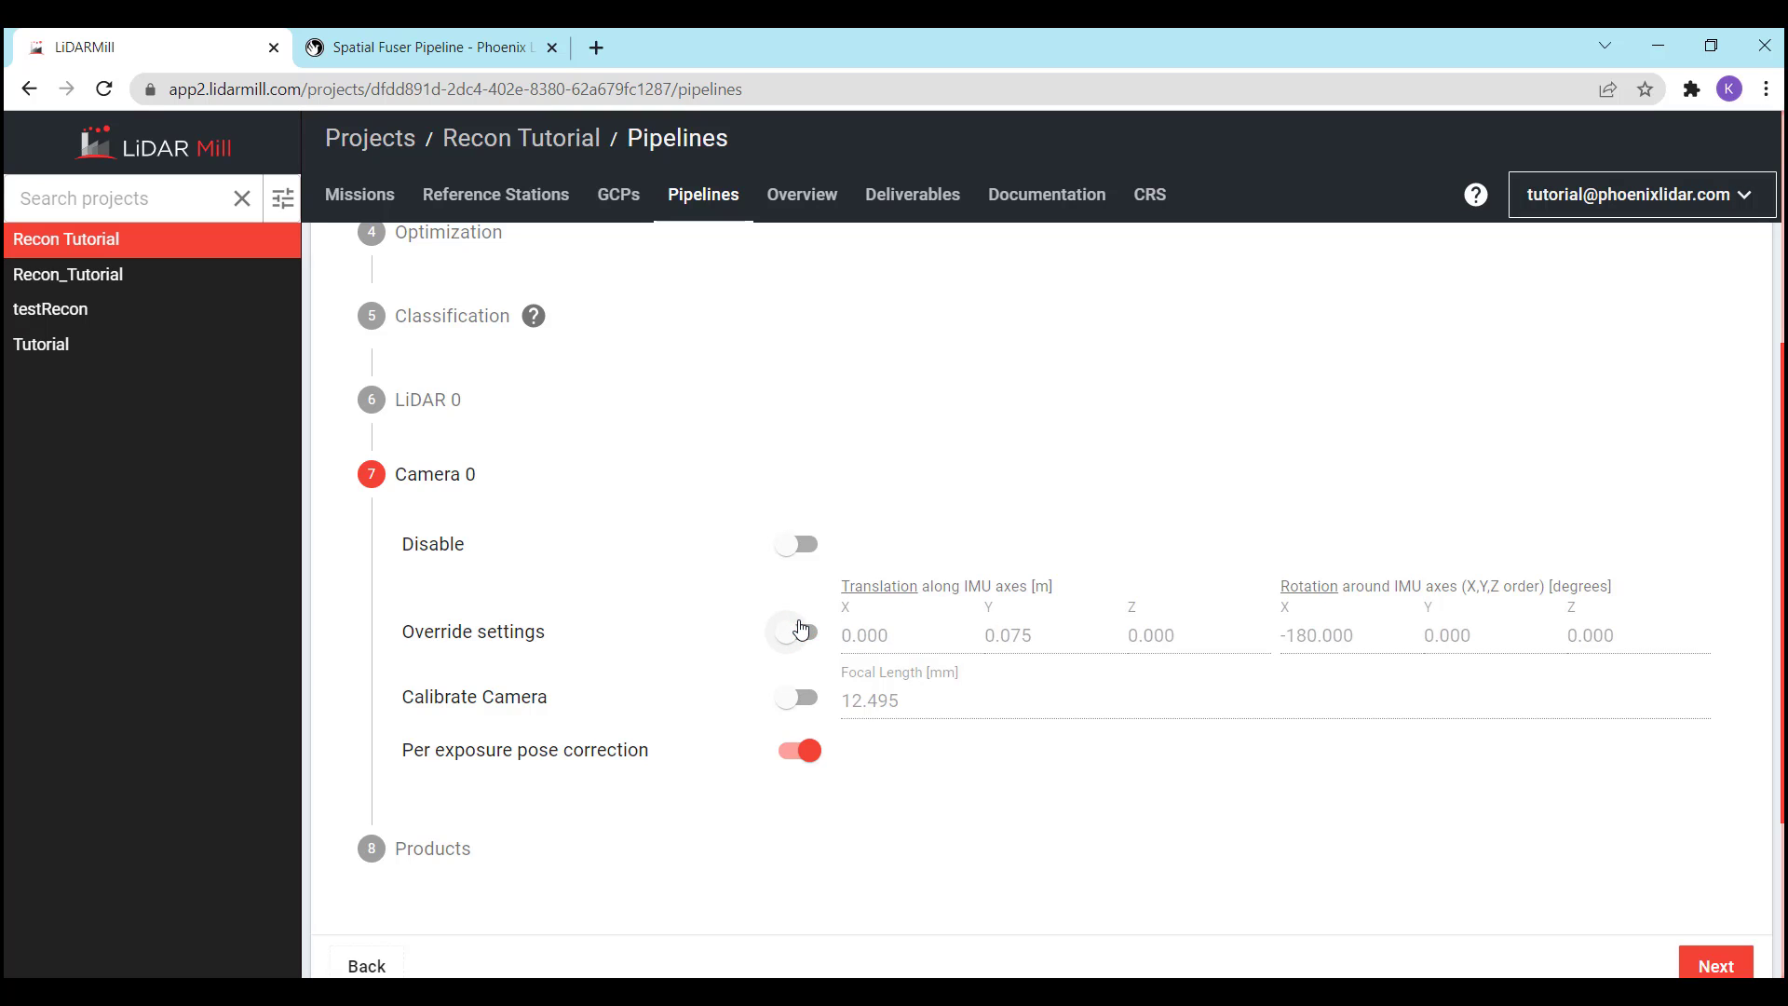
# Enable Calibrate Camera for Camera 0 with a 12.495 mm focal length, keeping per exposure pose correction on
pyautogui.click(799, 698)
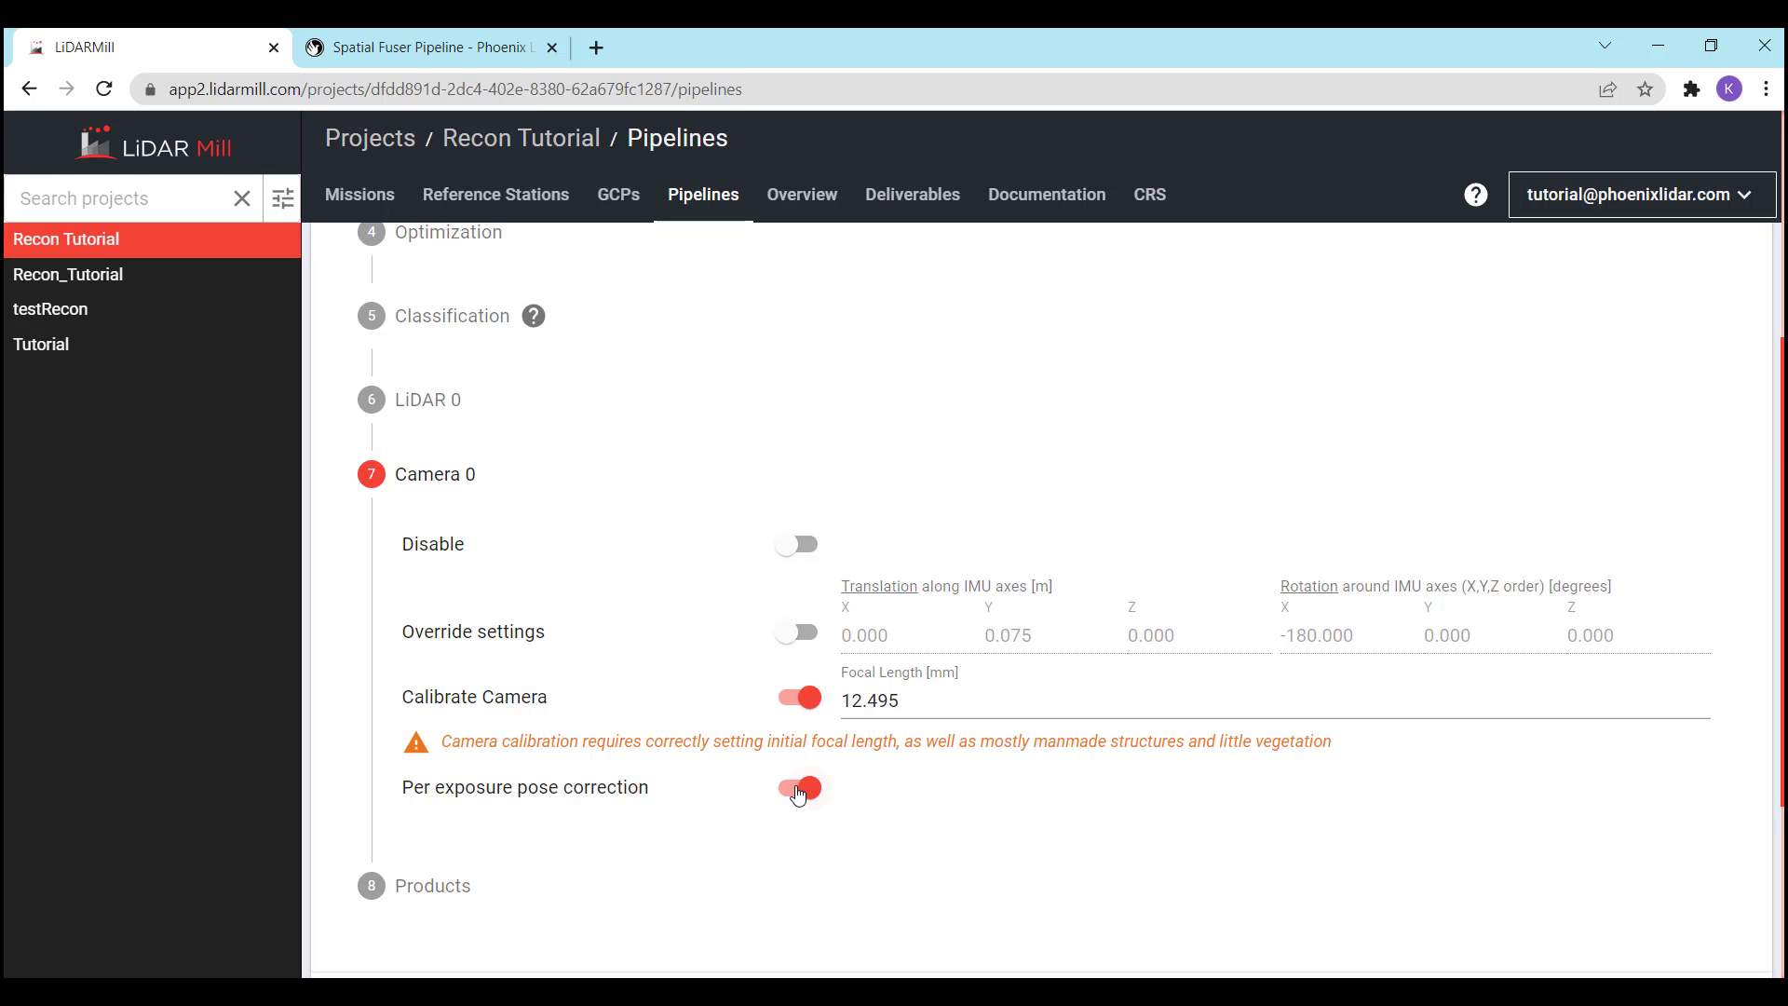
pyautogui.scroll(-1, 801, 794)
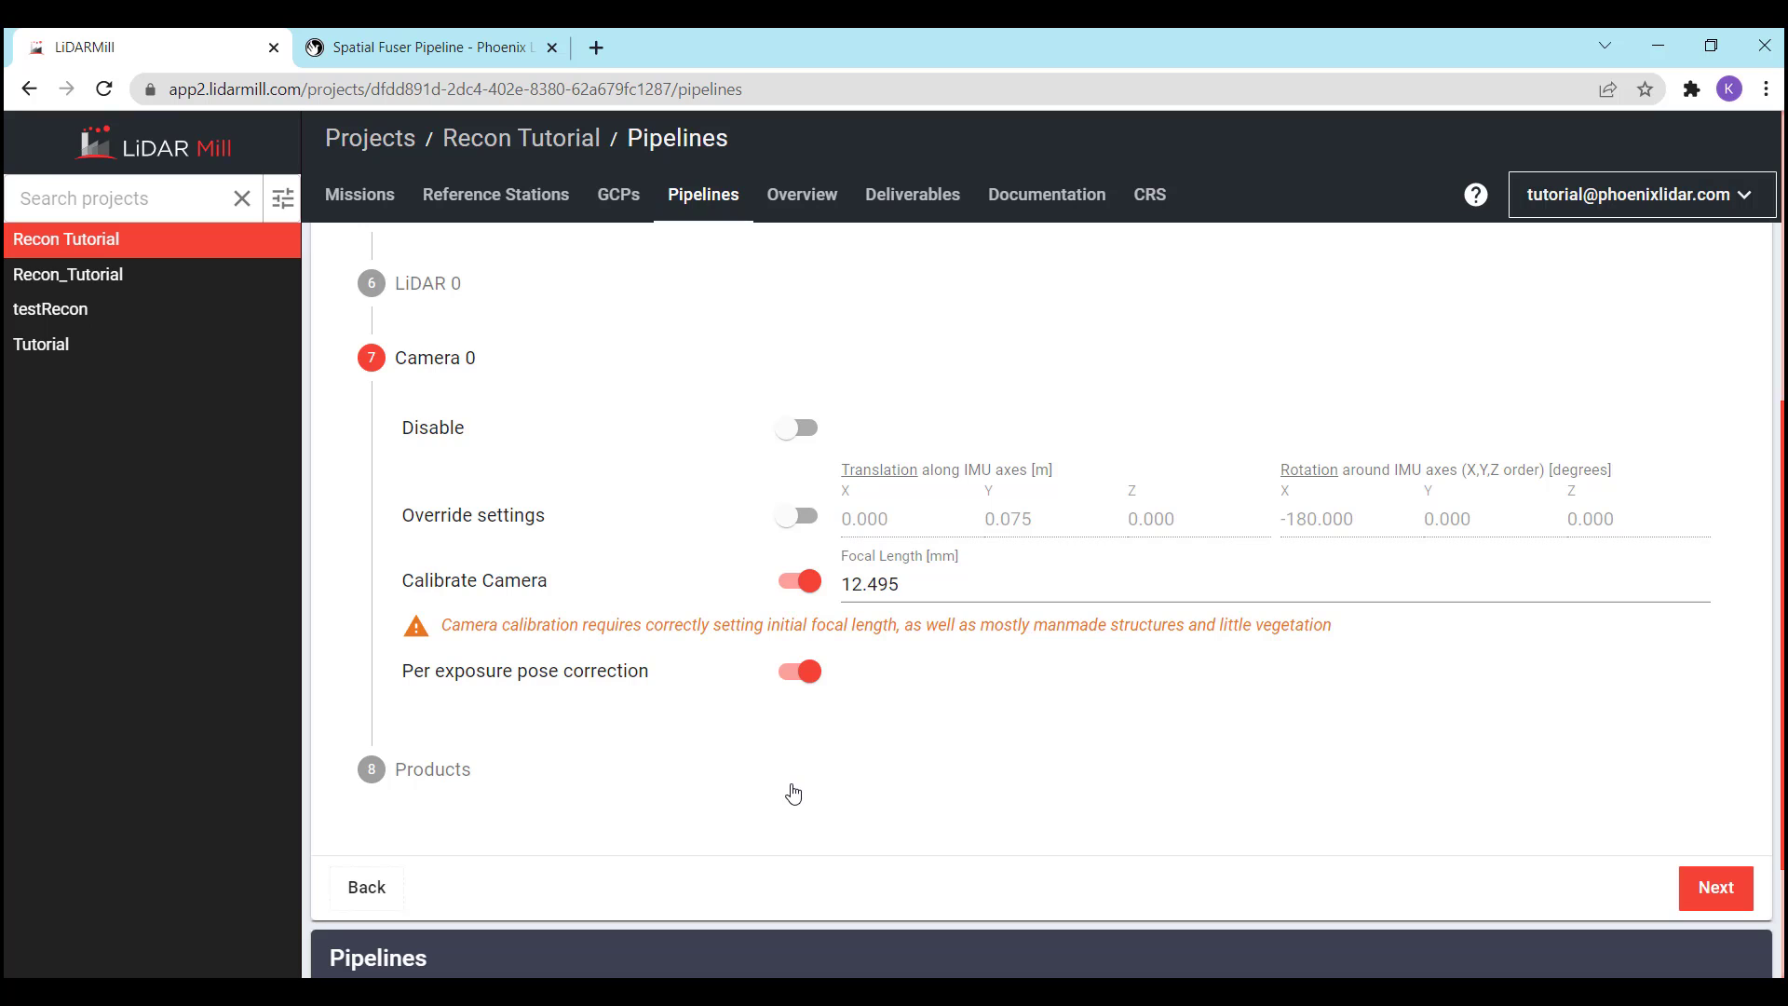
# In the product settings, keep Recon_Tutorial as the output filename and enable tiling of the point cloud with a 300 m tile size
pyautogui.click(427, 770)
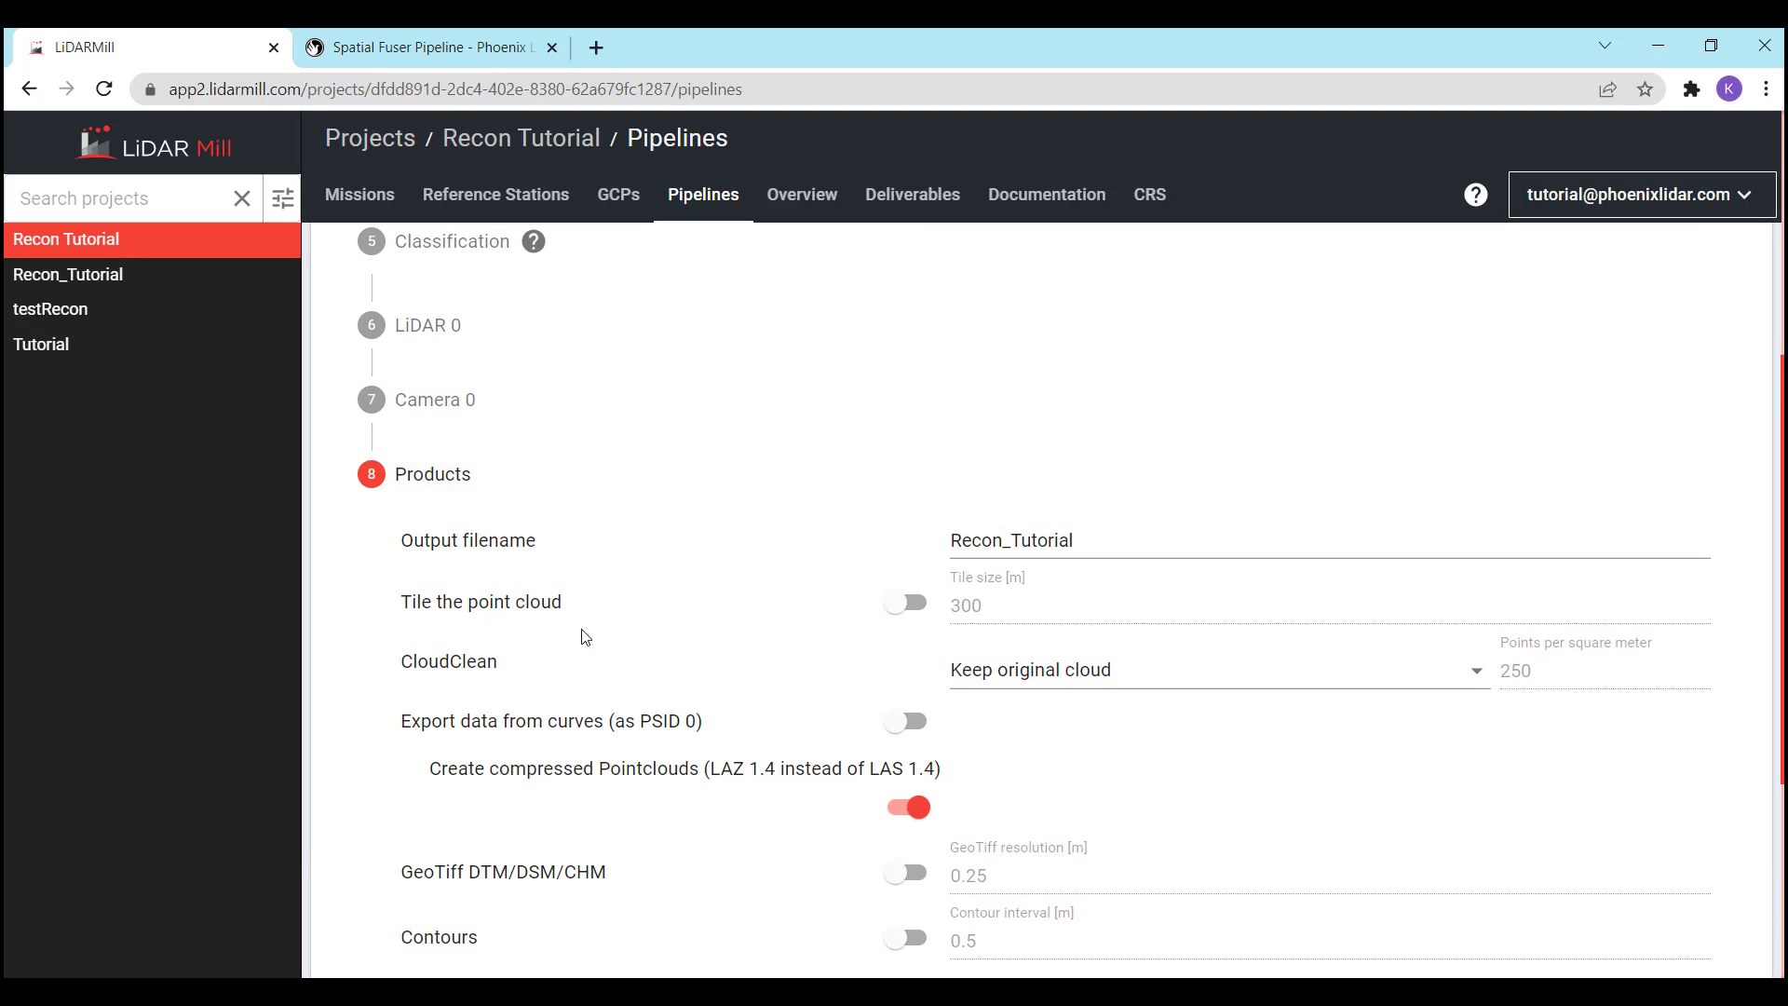
pyautogui.click(1117, 536)
pyautogui.doubleClick(1118, 537)
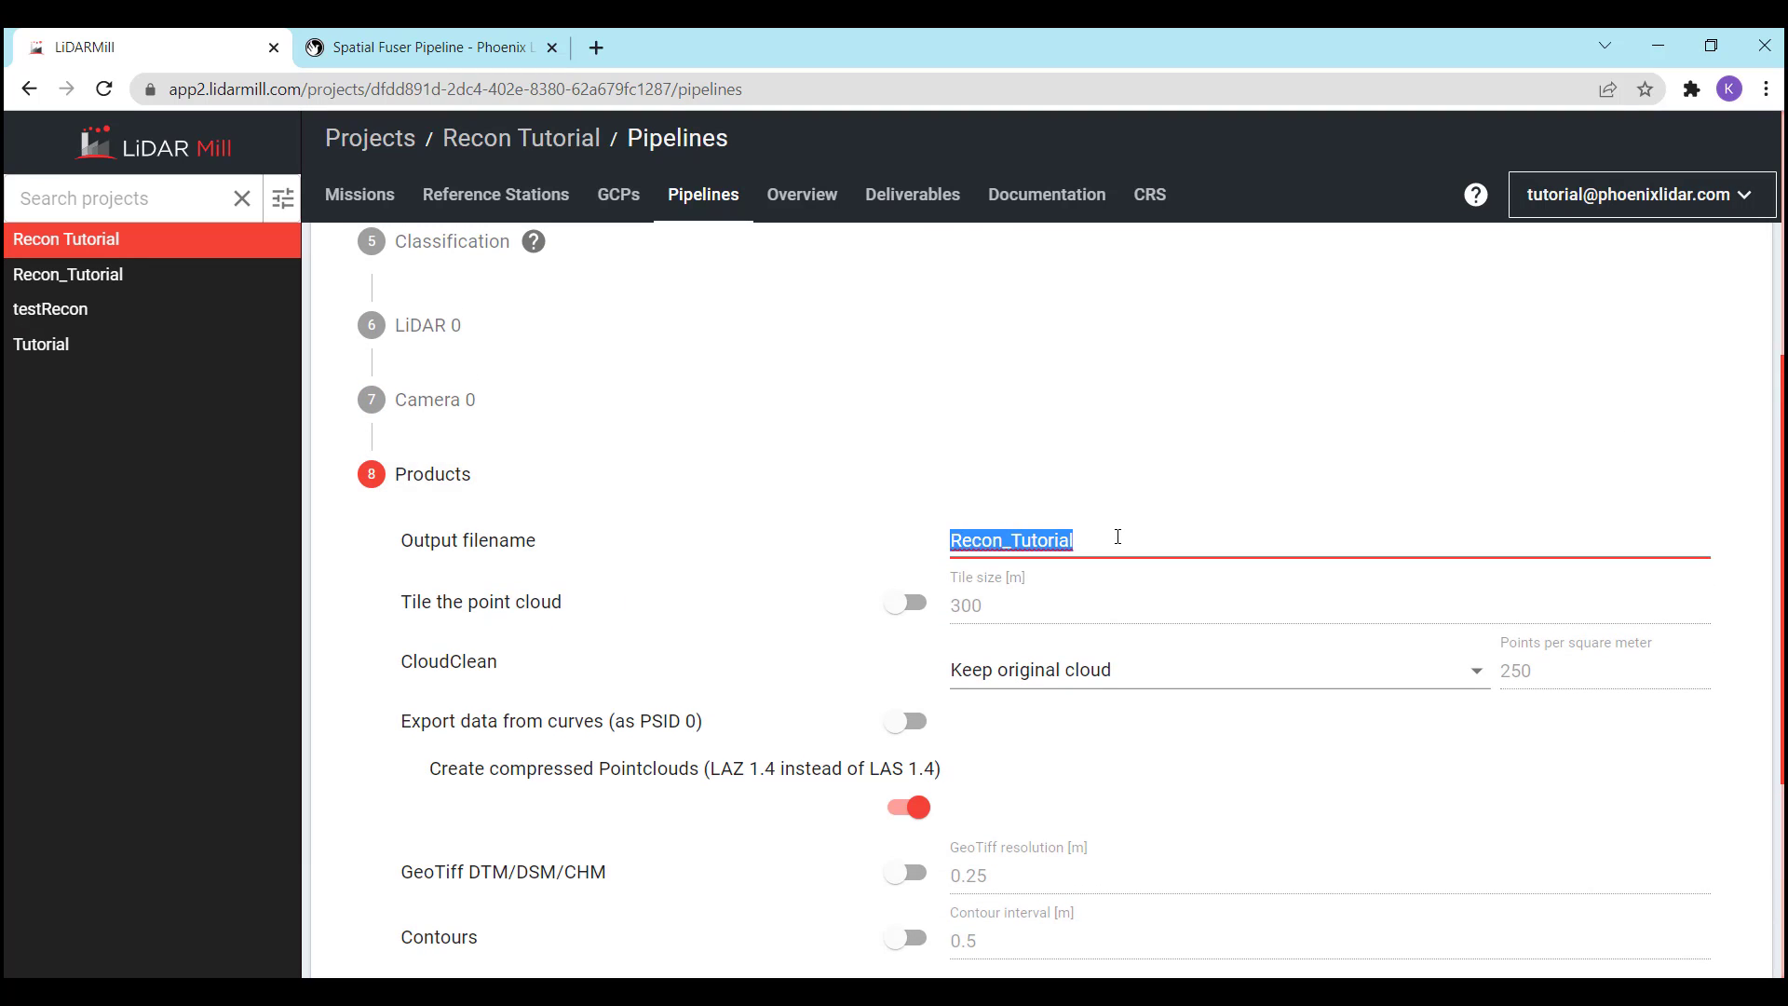
pyautogui.click(1114, 537)
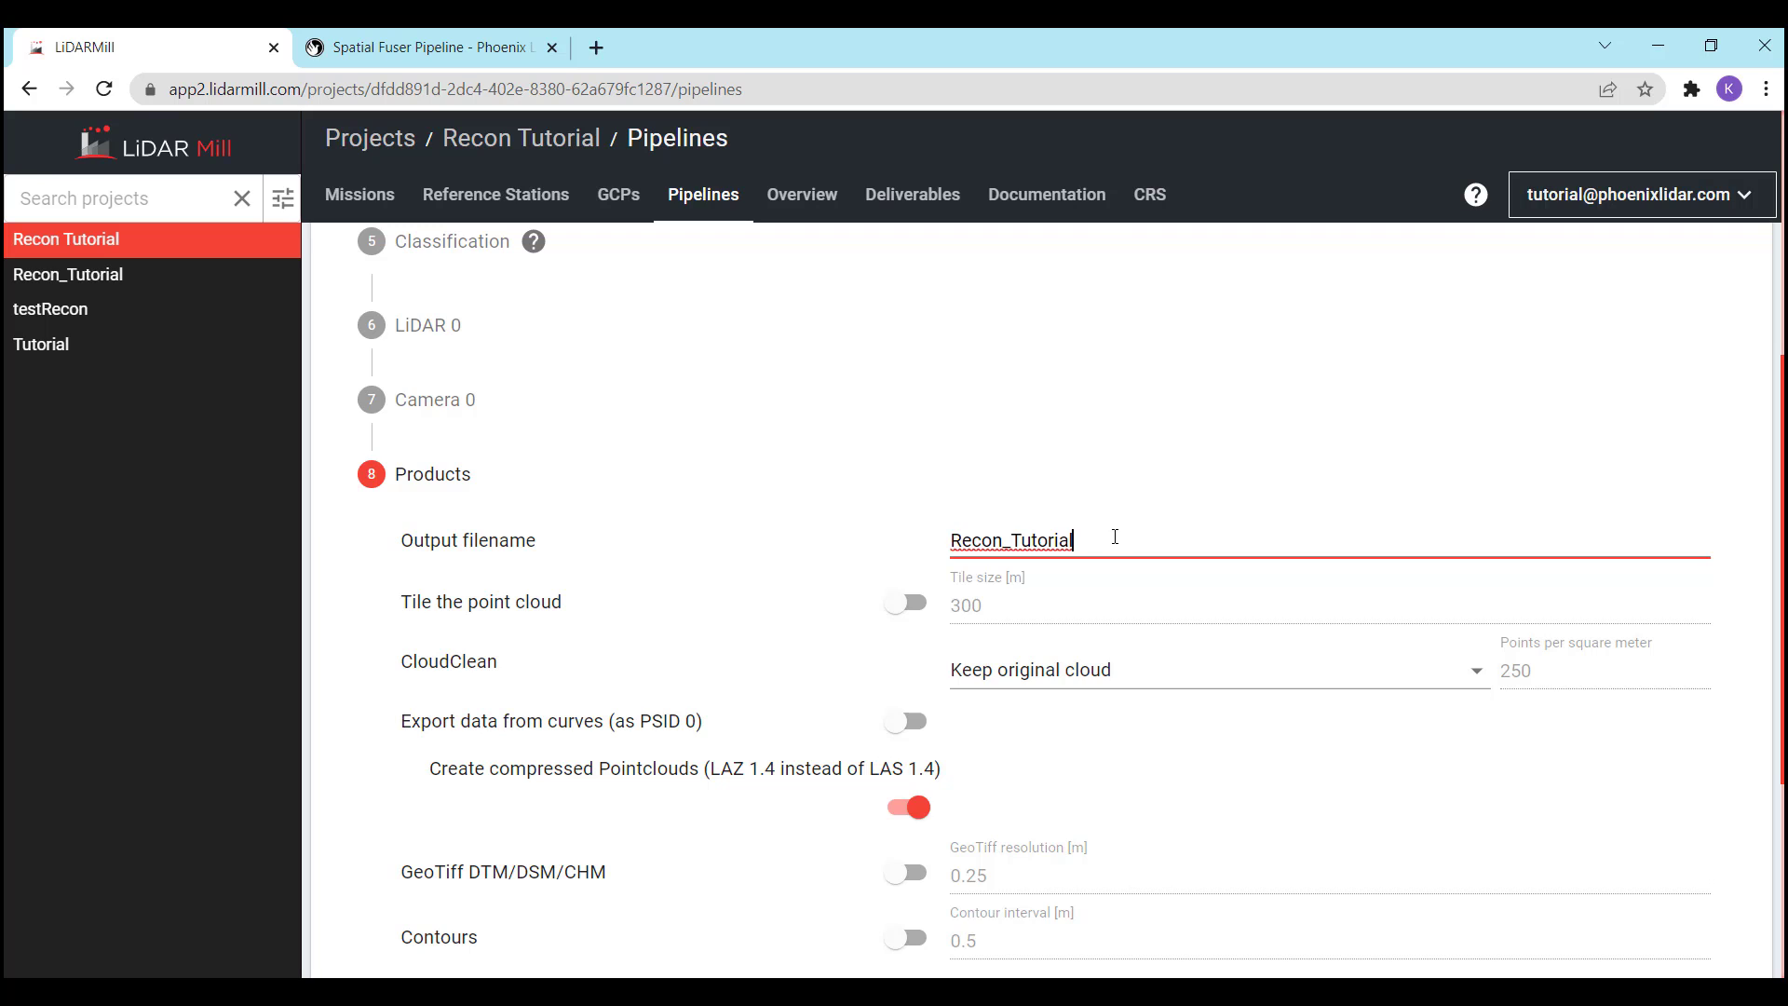
pyautogui.click(906, 606)
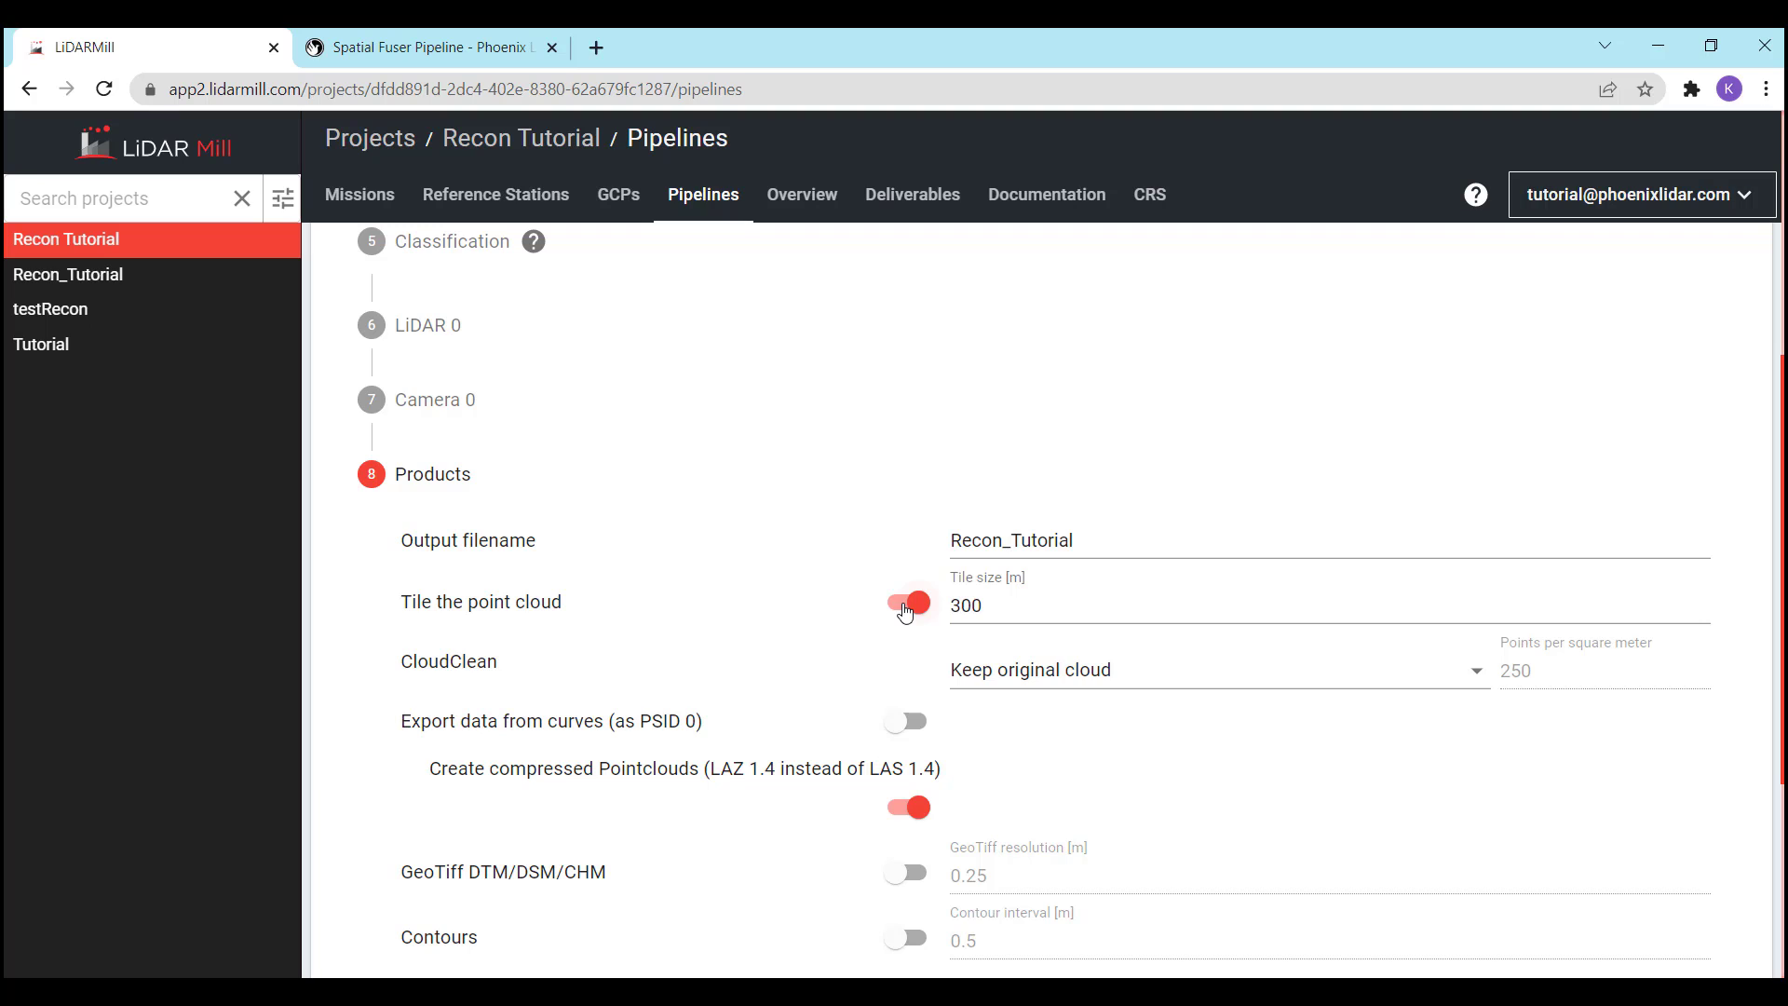
# Set CloudClean to create a smart-projected cloud, after trying the smart-decimated cloud option
pyautogui.click(1038, 670)
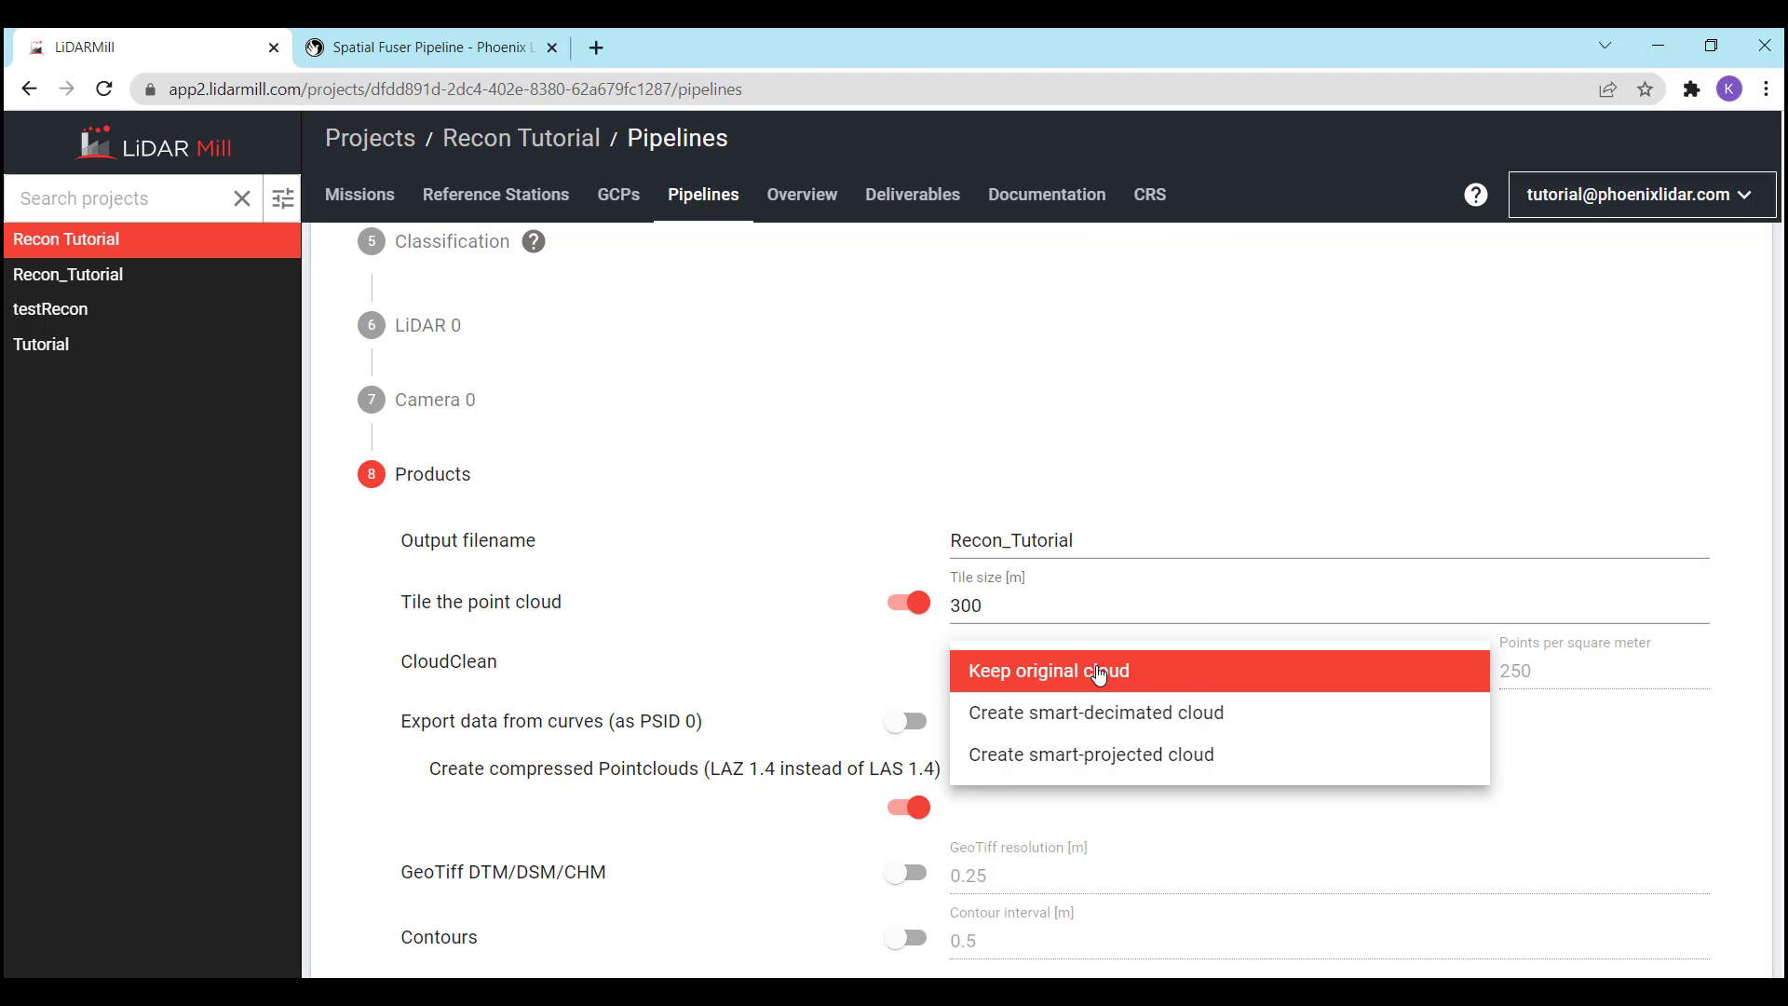
pyautogui.click(1205, 673)
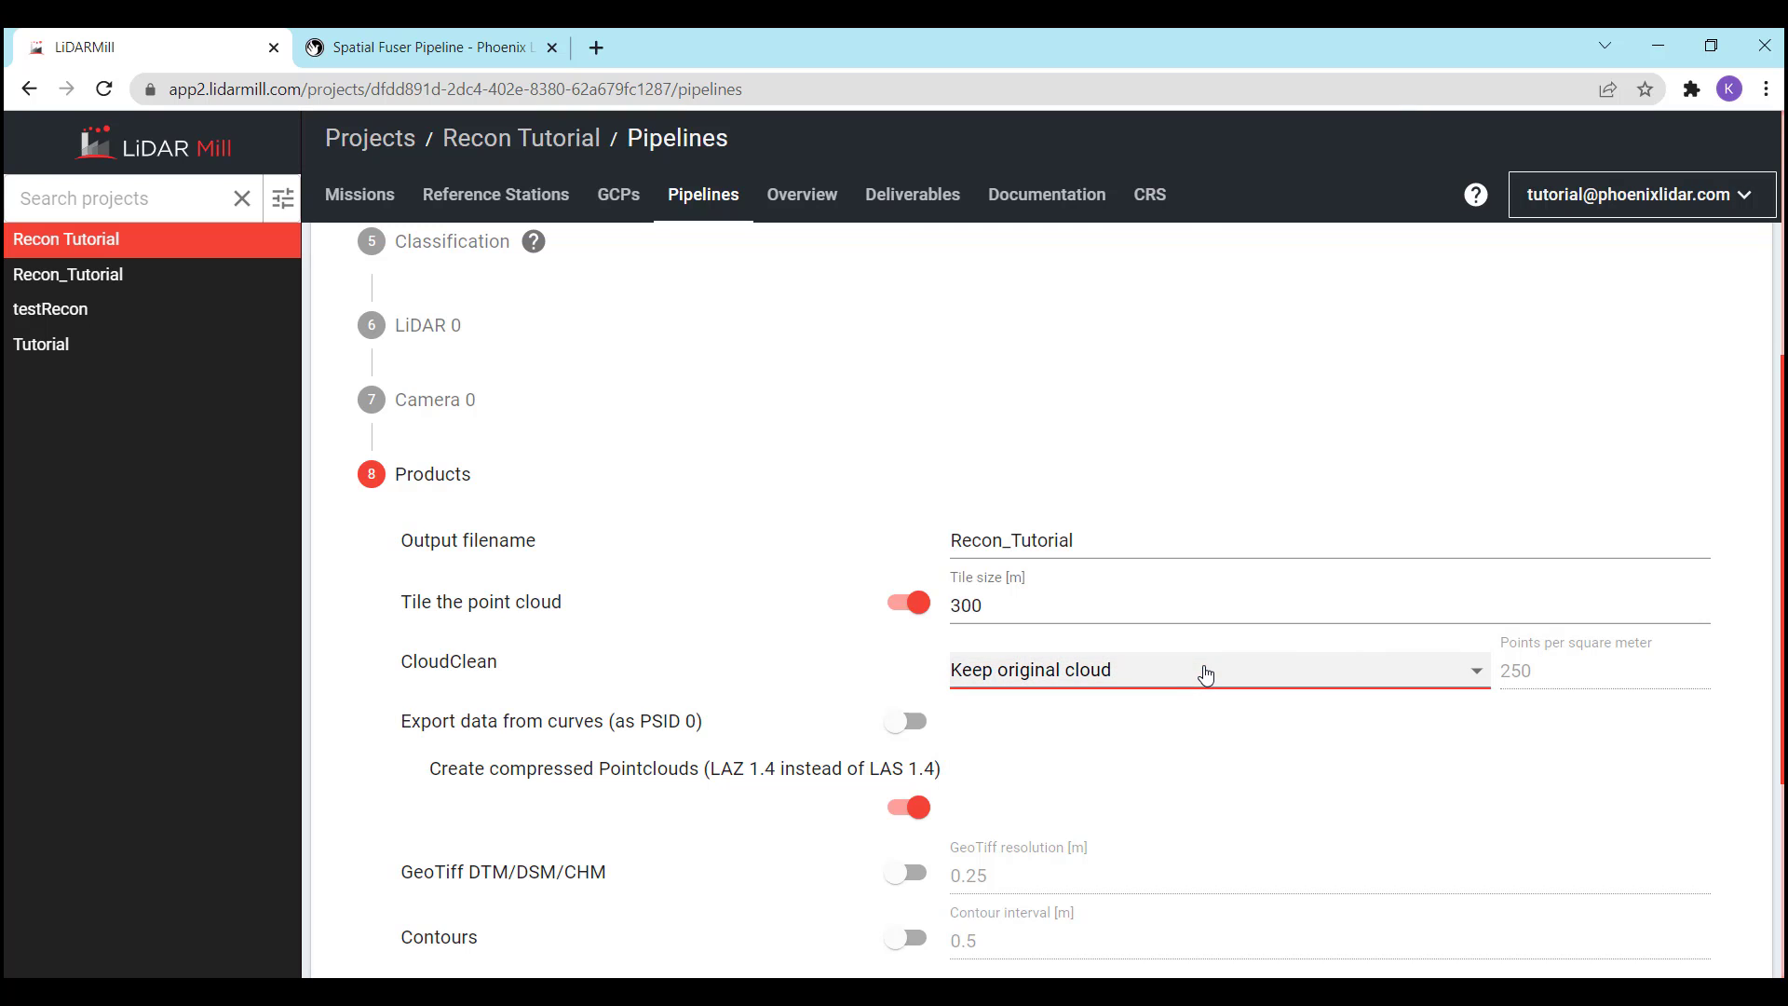
pyautogui.click(1206, 674)
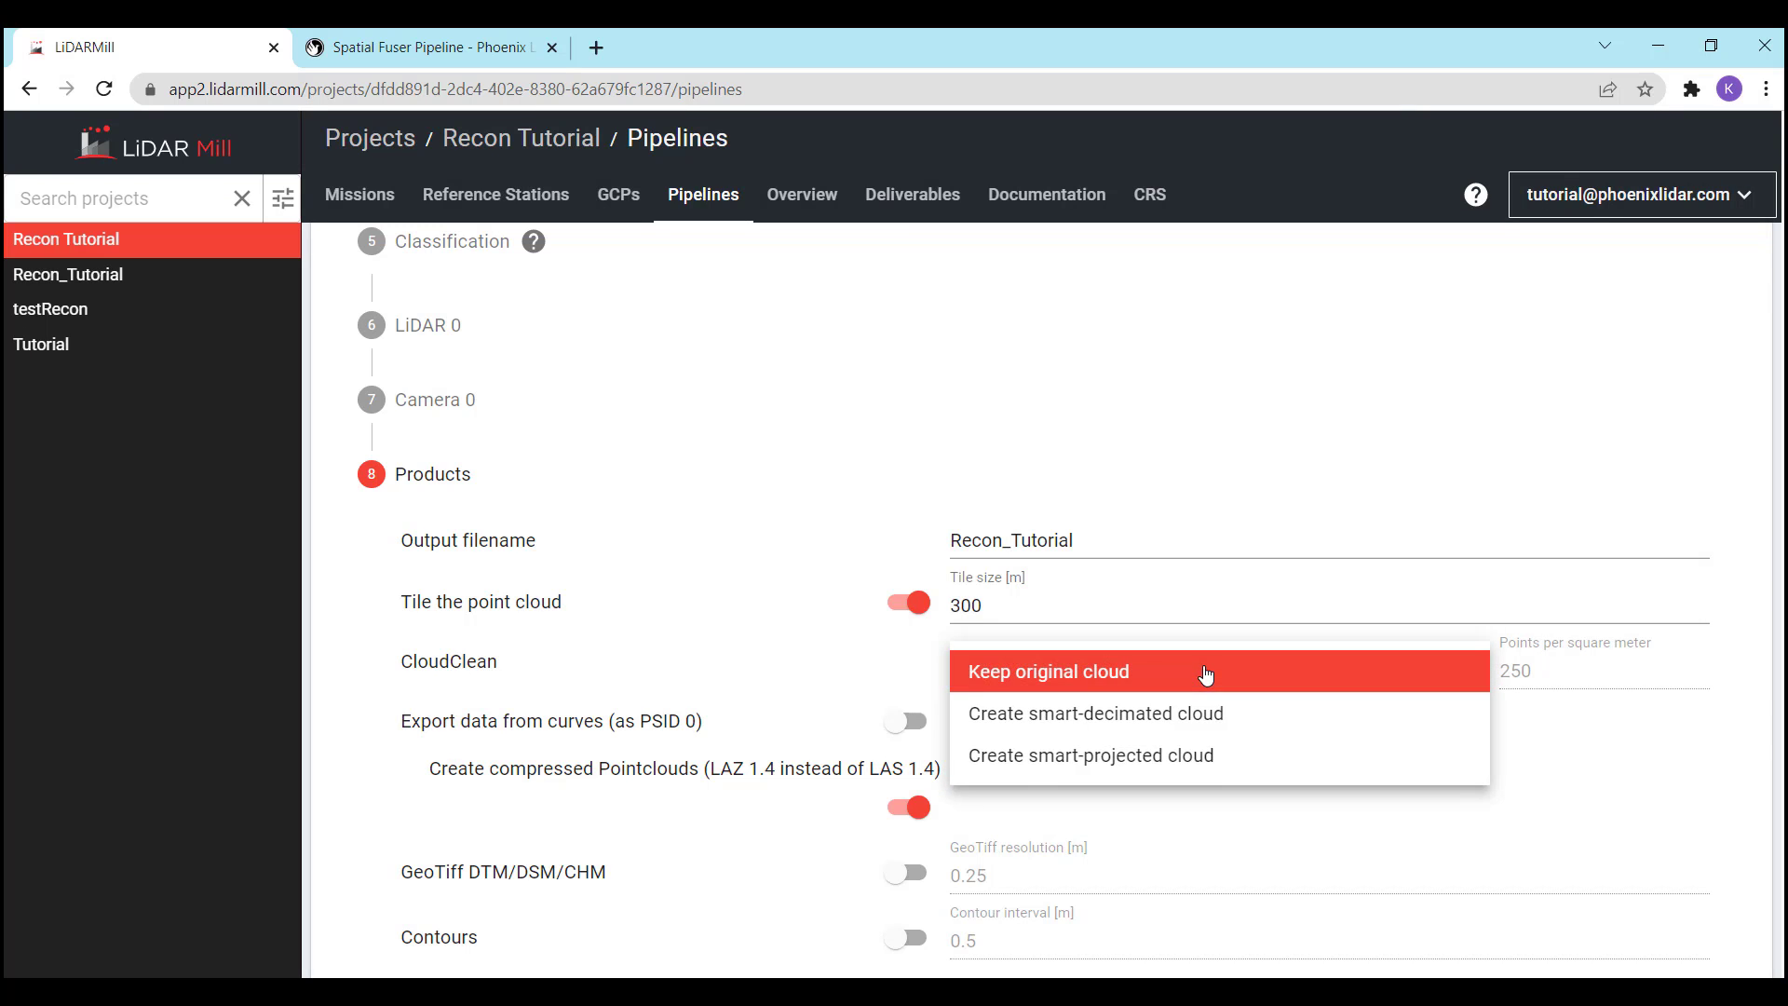
pyautogui.click(1162, 713)
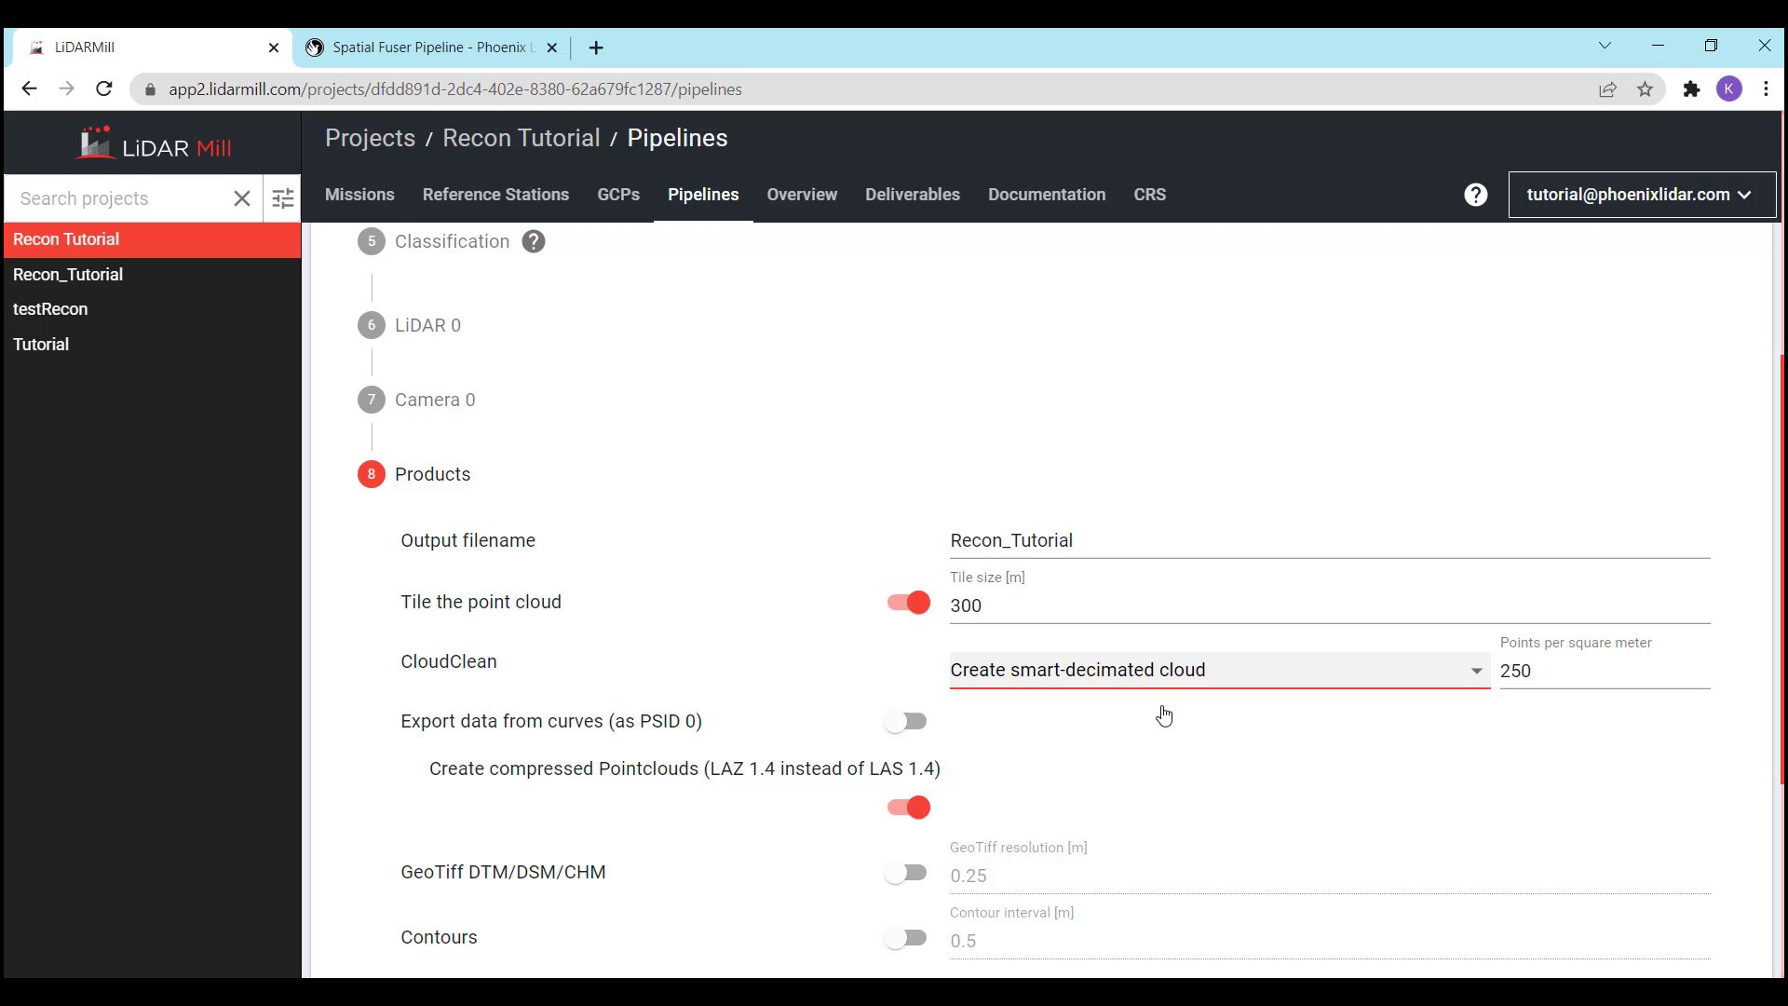
pyautogui.press('Tab')
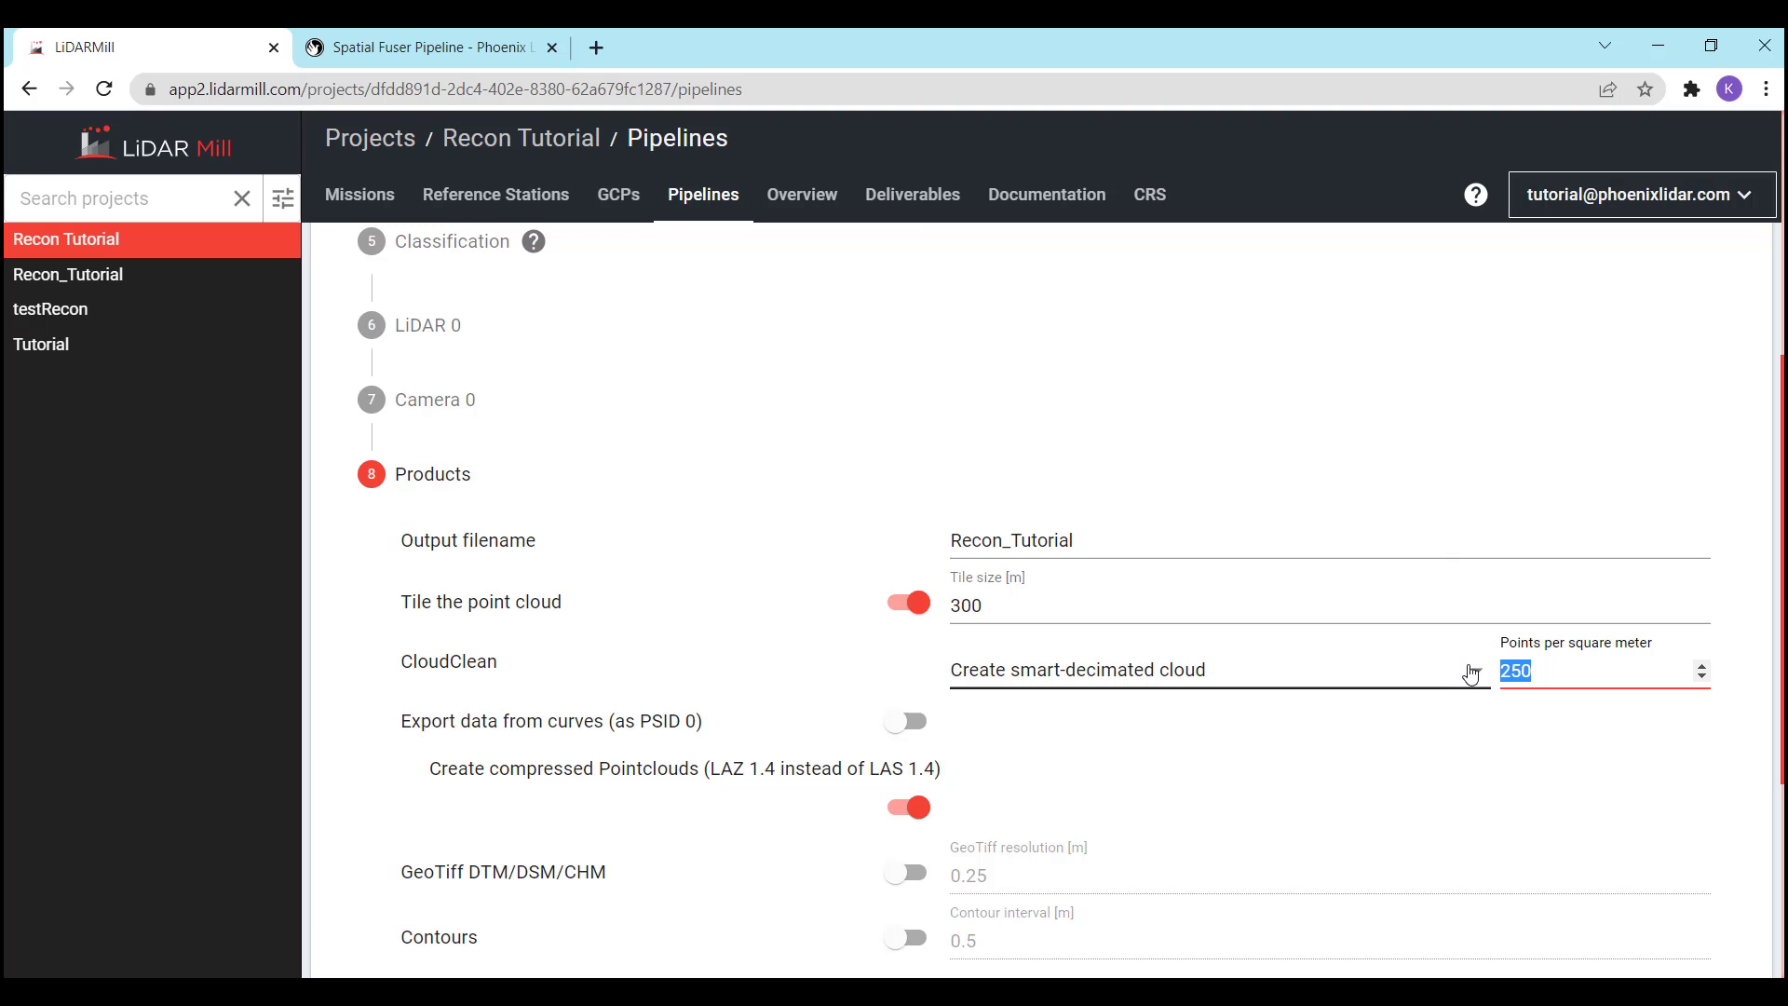
pyautogui.click(1472, 672)
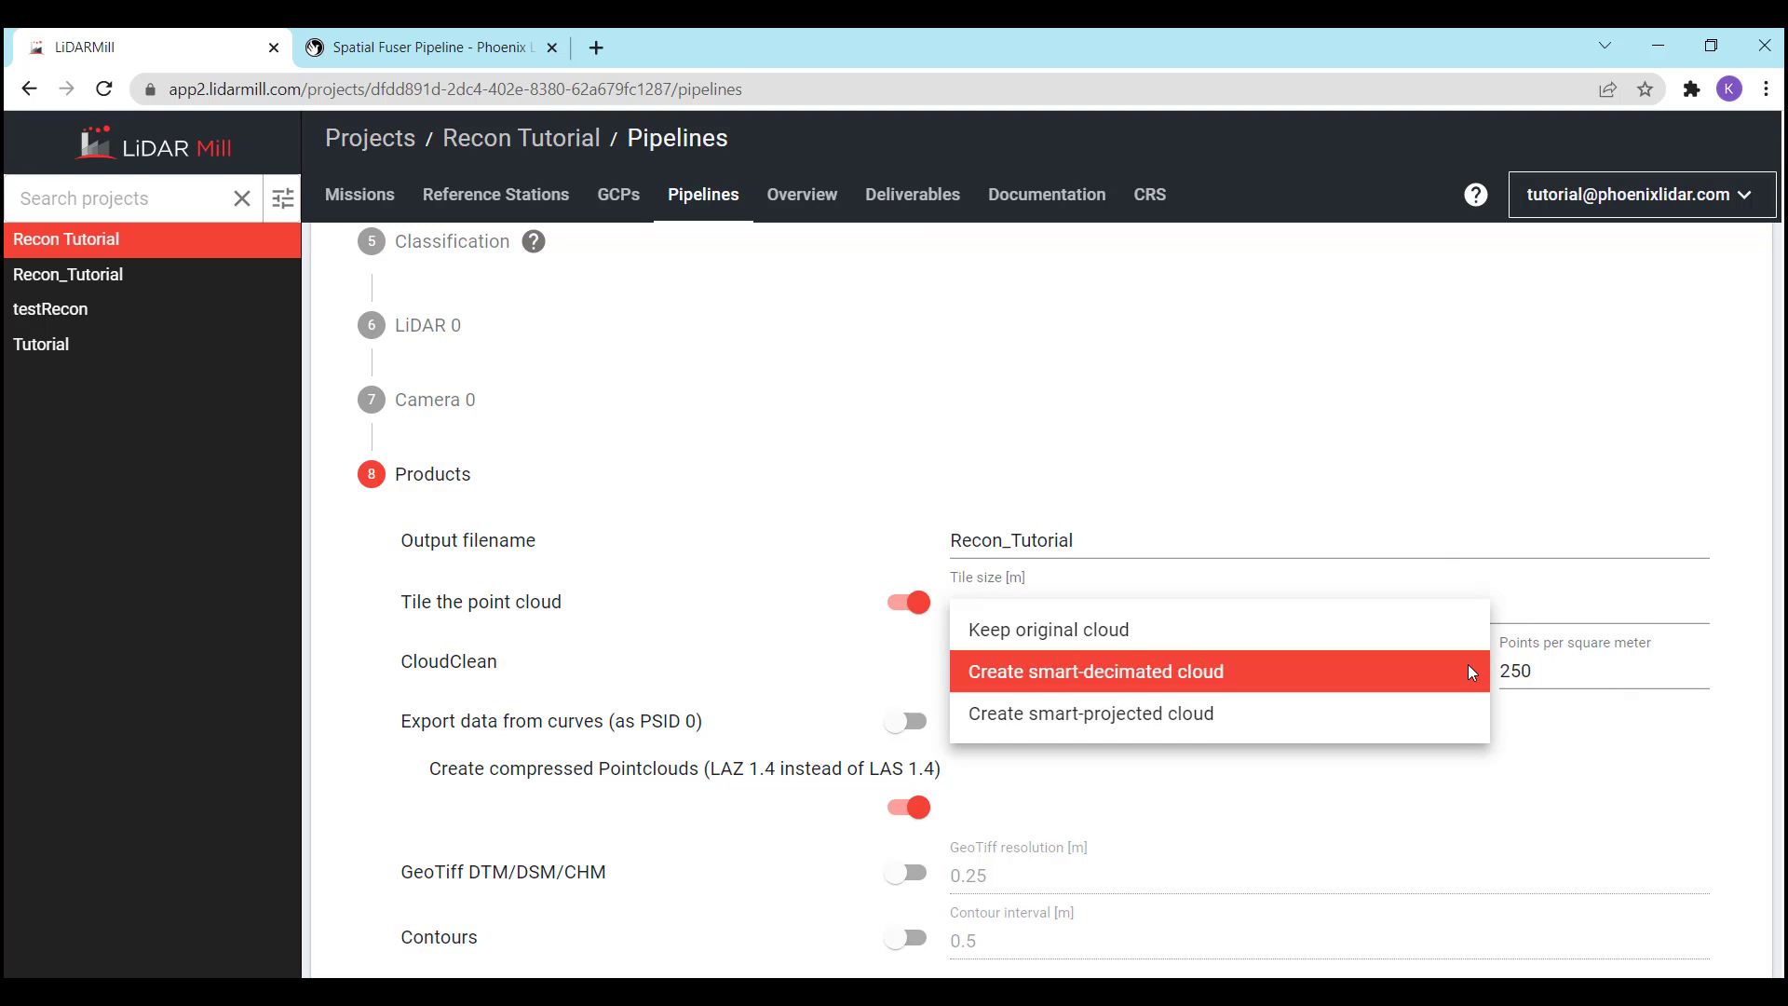
pyautogui.click(1182, 721)
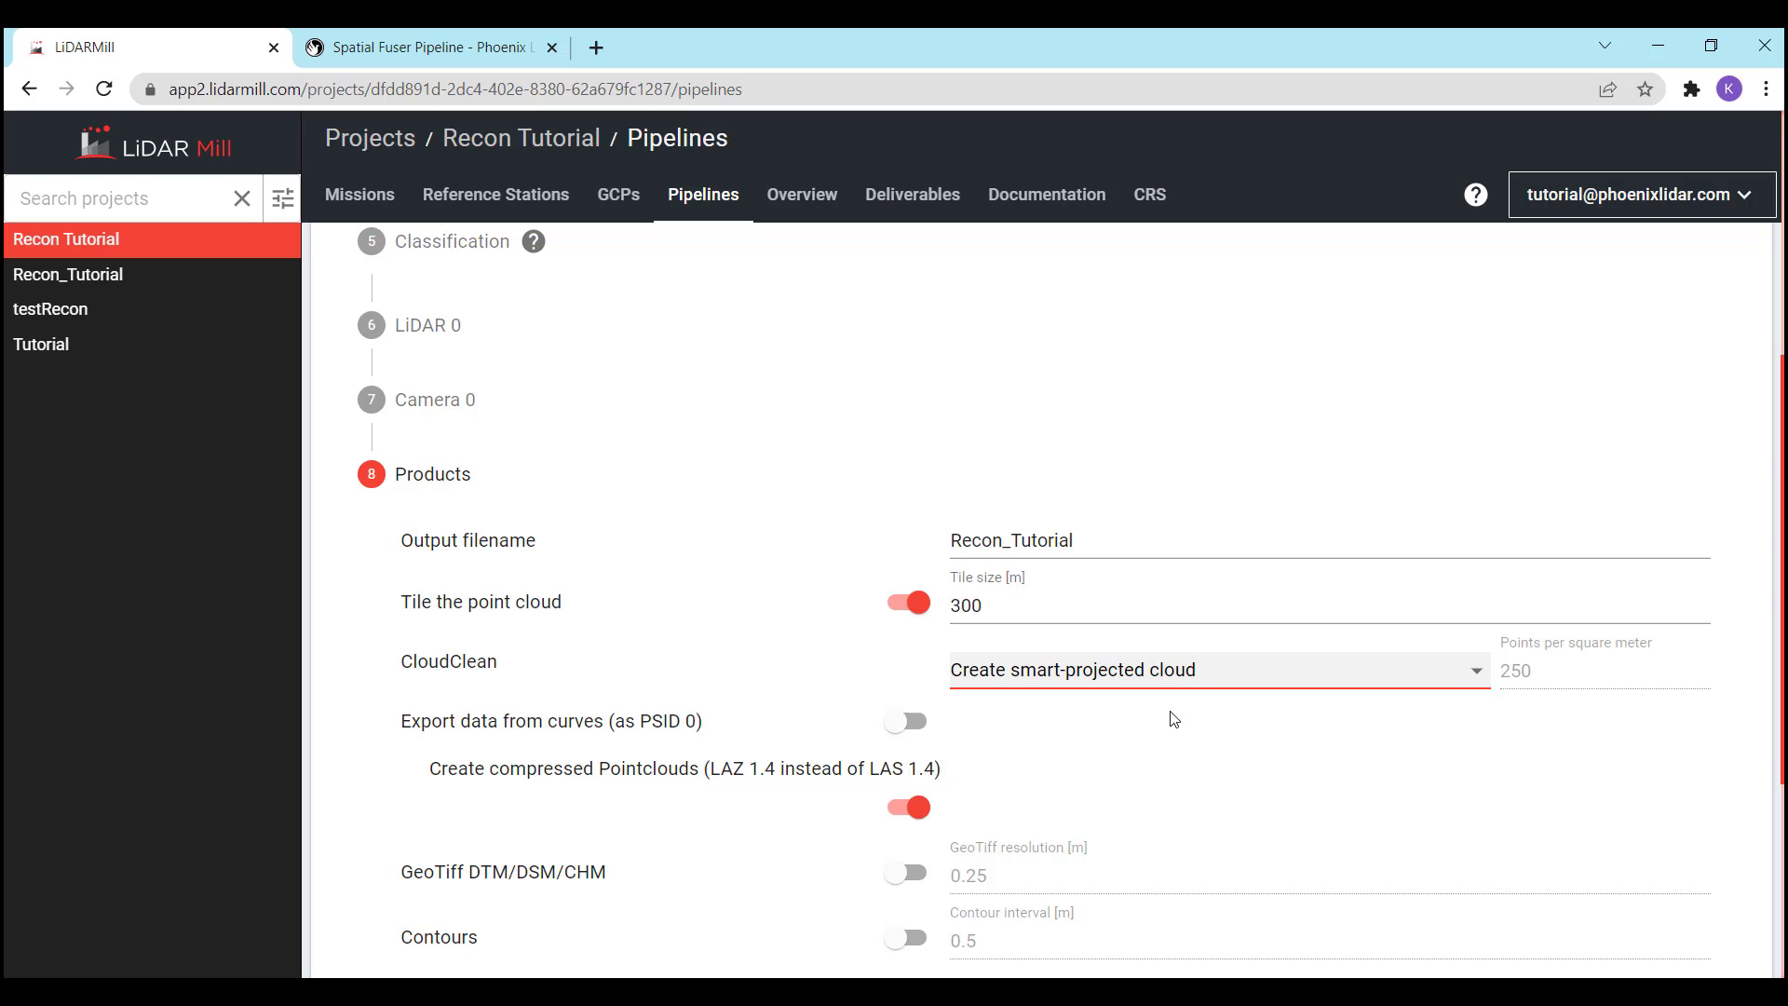
# Try the Export data from curves and Create compressed Pointclouds options, toggling each and restoring it
pyautogui.click(904, 723)
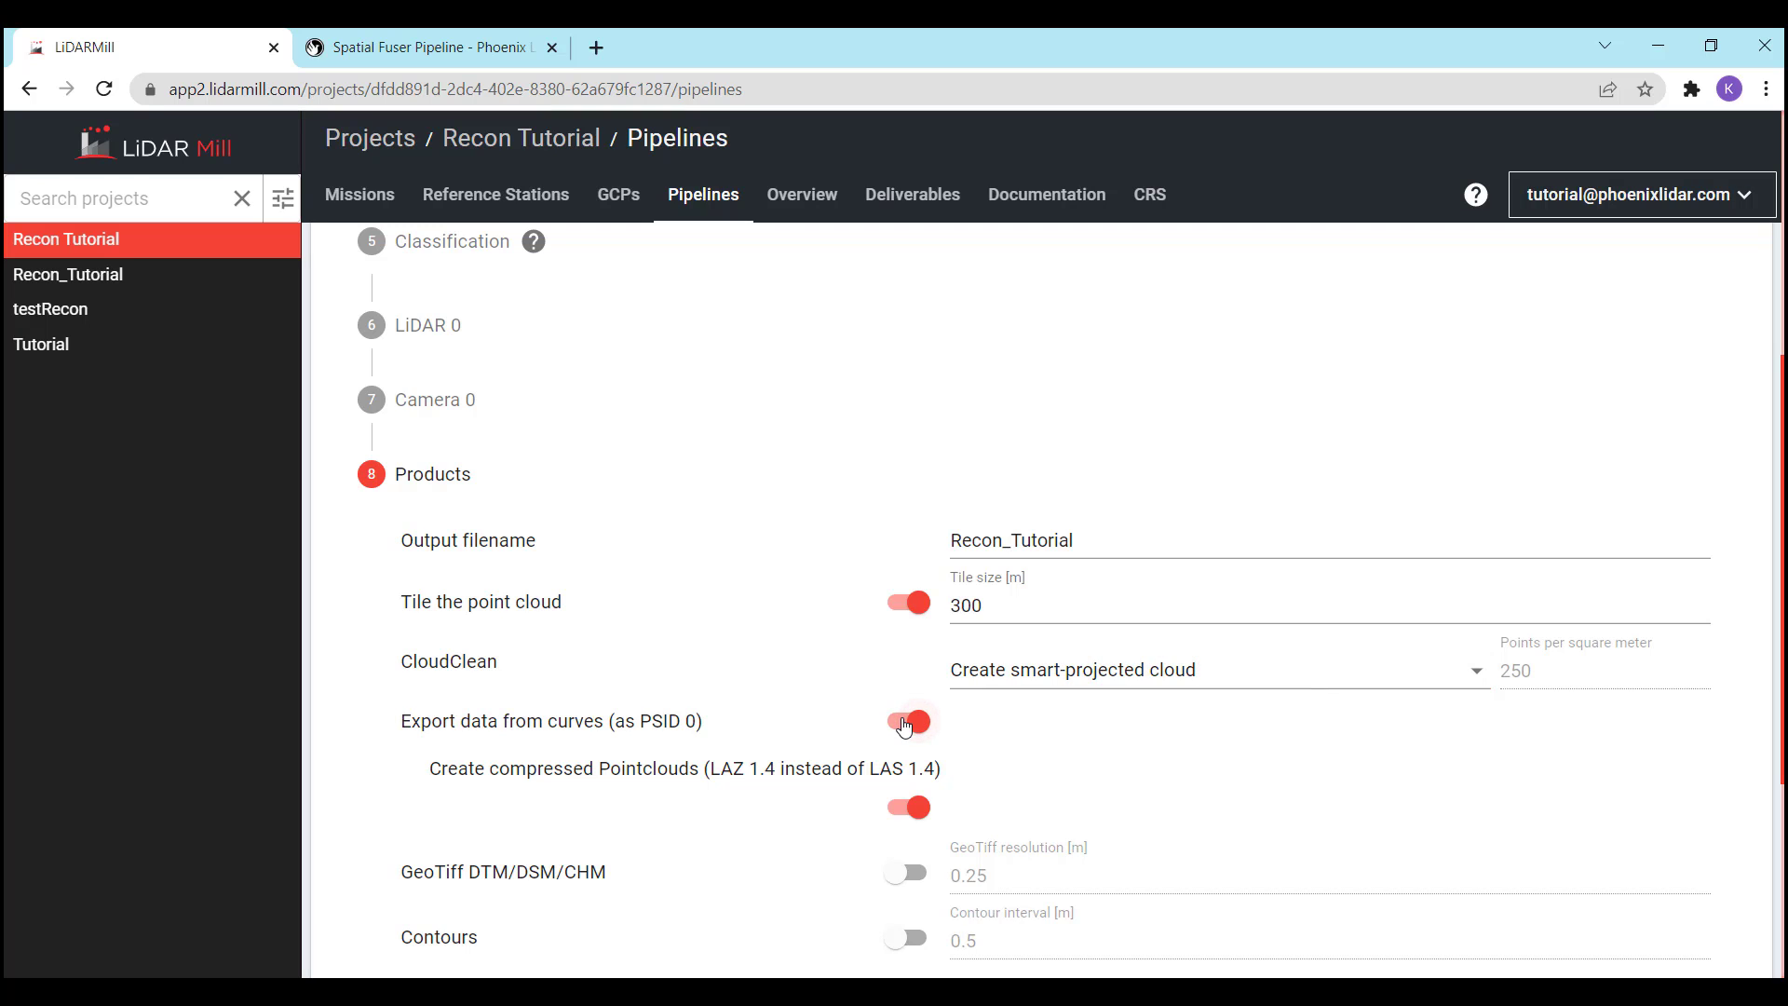
pyautogui.click(904, 722)
pyautogui.scroll(-2, 998, 738)
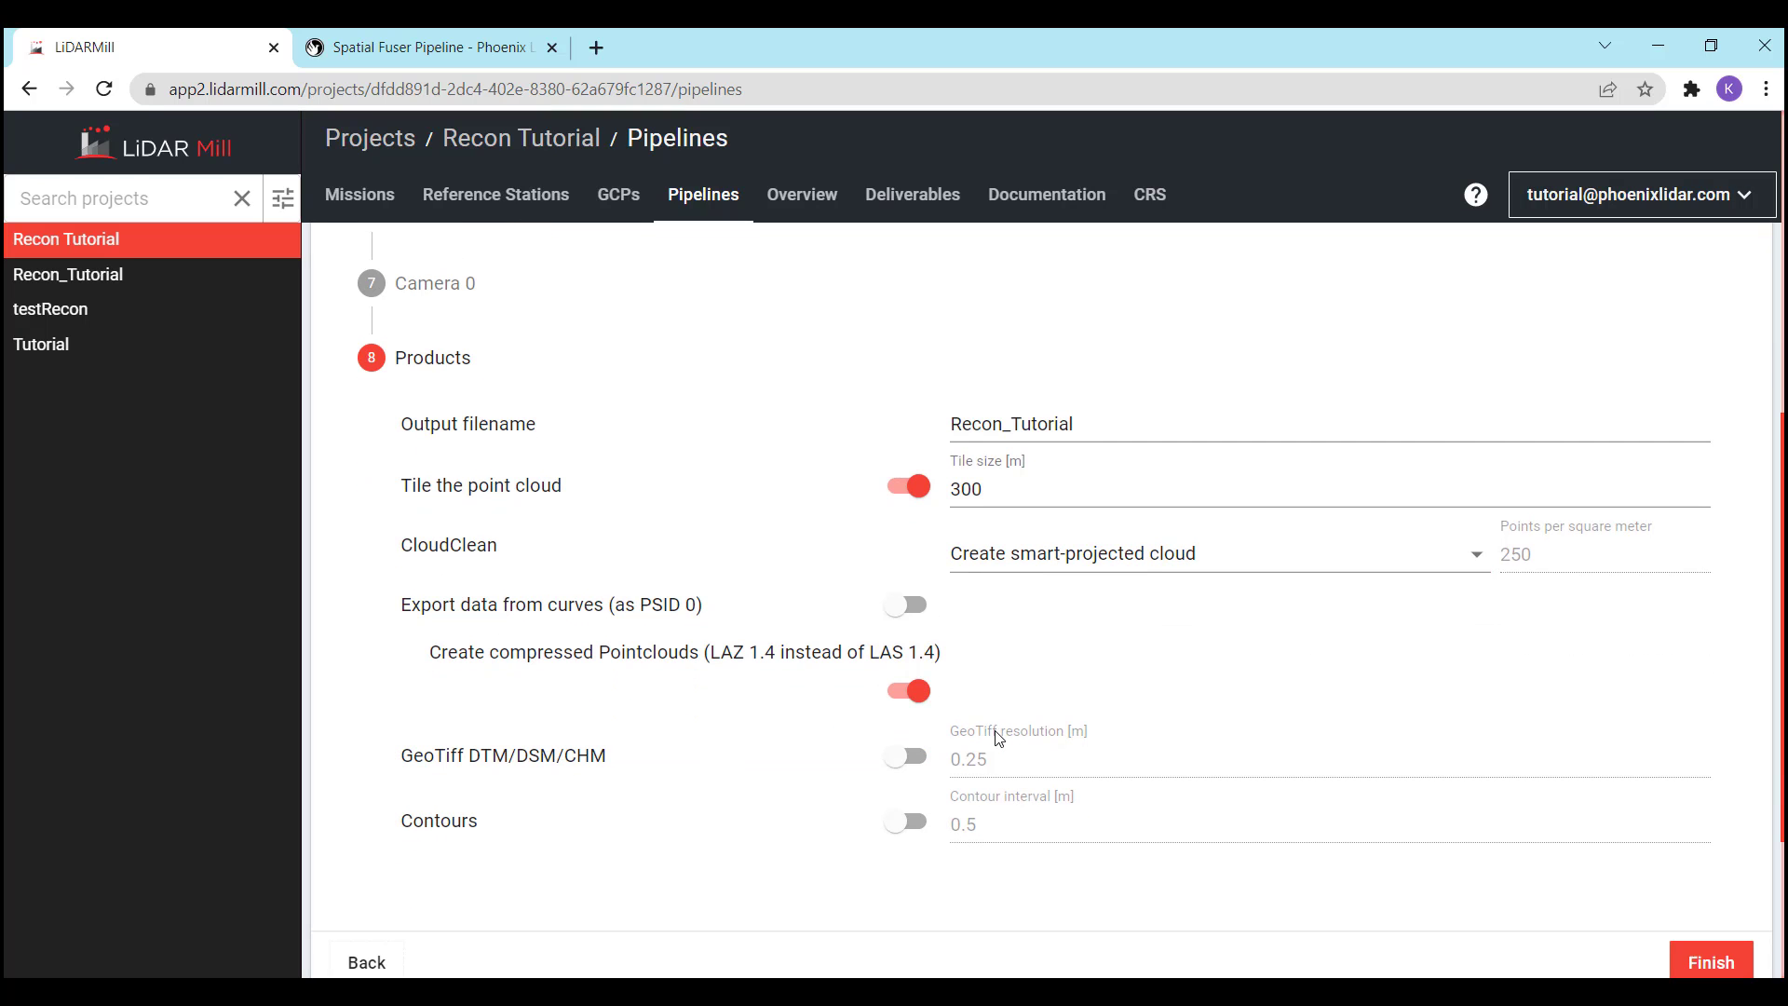
pyautogui.click(911, 689)
pyautogui.click(913, 691)
# Enable the GeoTiff DTM/DSM/CHM product at 0.25 m resolution and the contours at a 0.5 m interval
pyautogui.click(896, 755)
pyautogui.moveTo(988, 760); pyautogui.dragTo(952, 762)
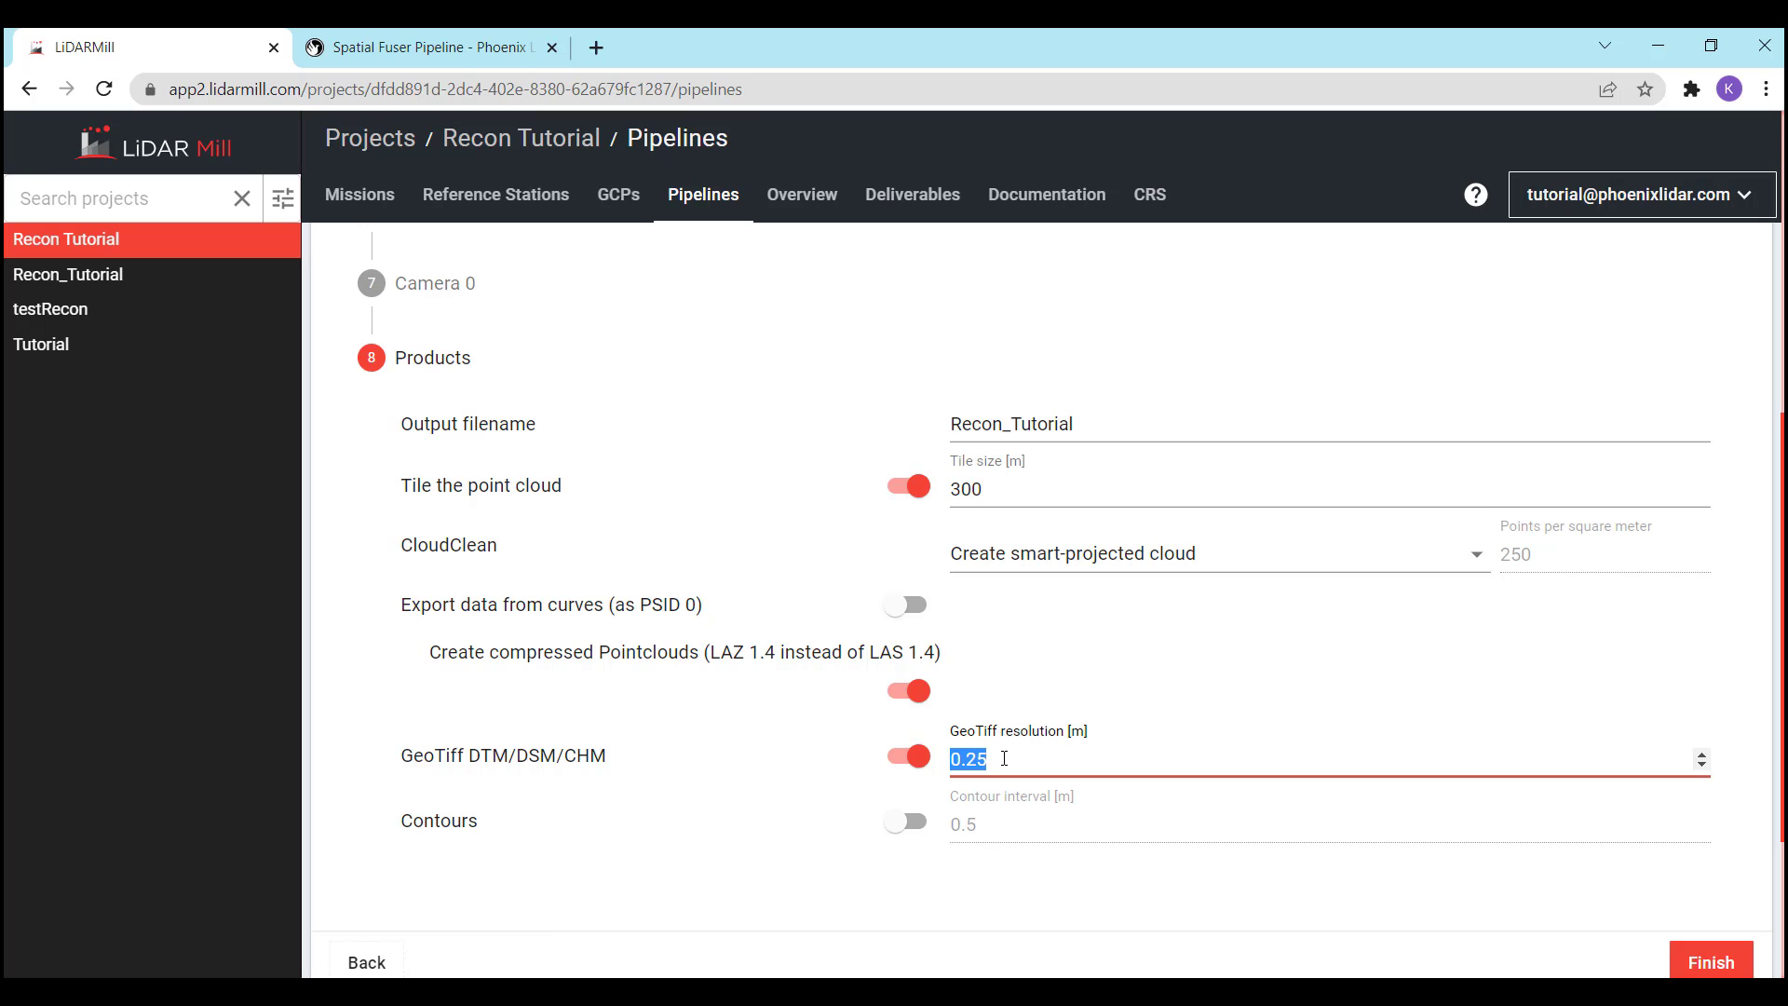
pyautogui.click(1004, 758)
pyautogui.click(909, 822)
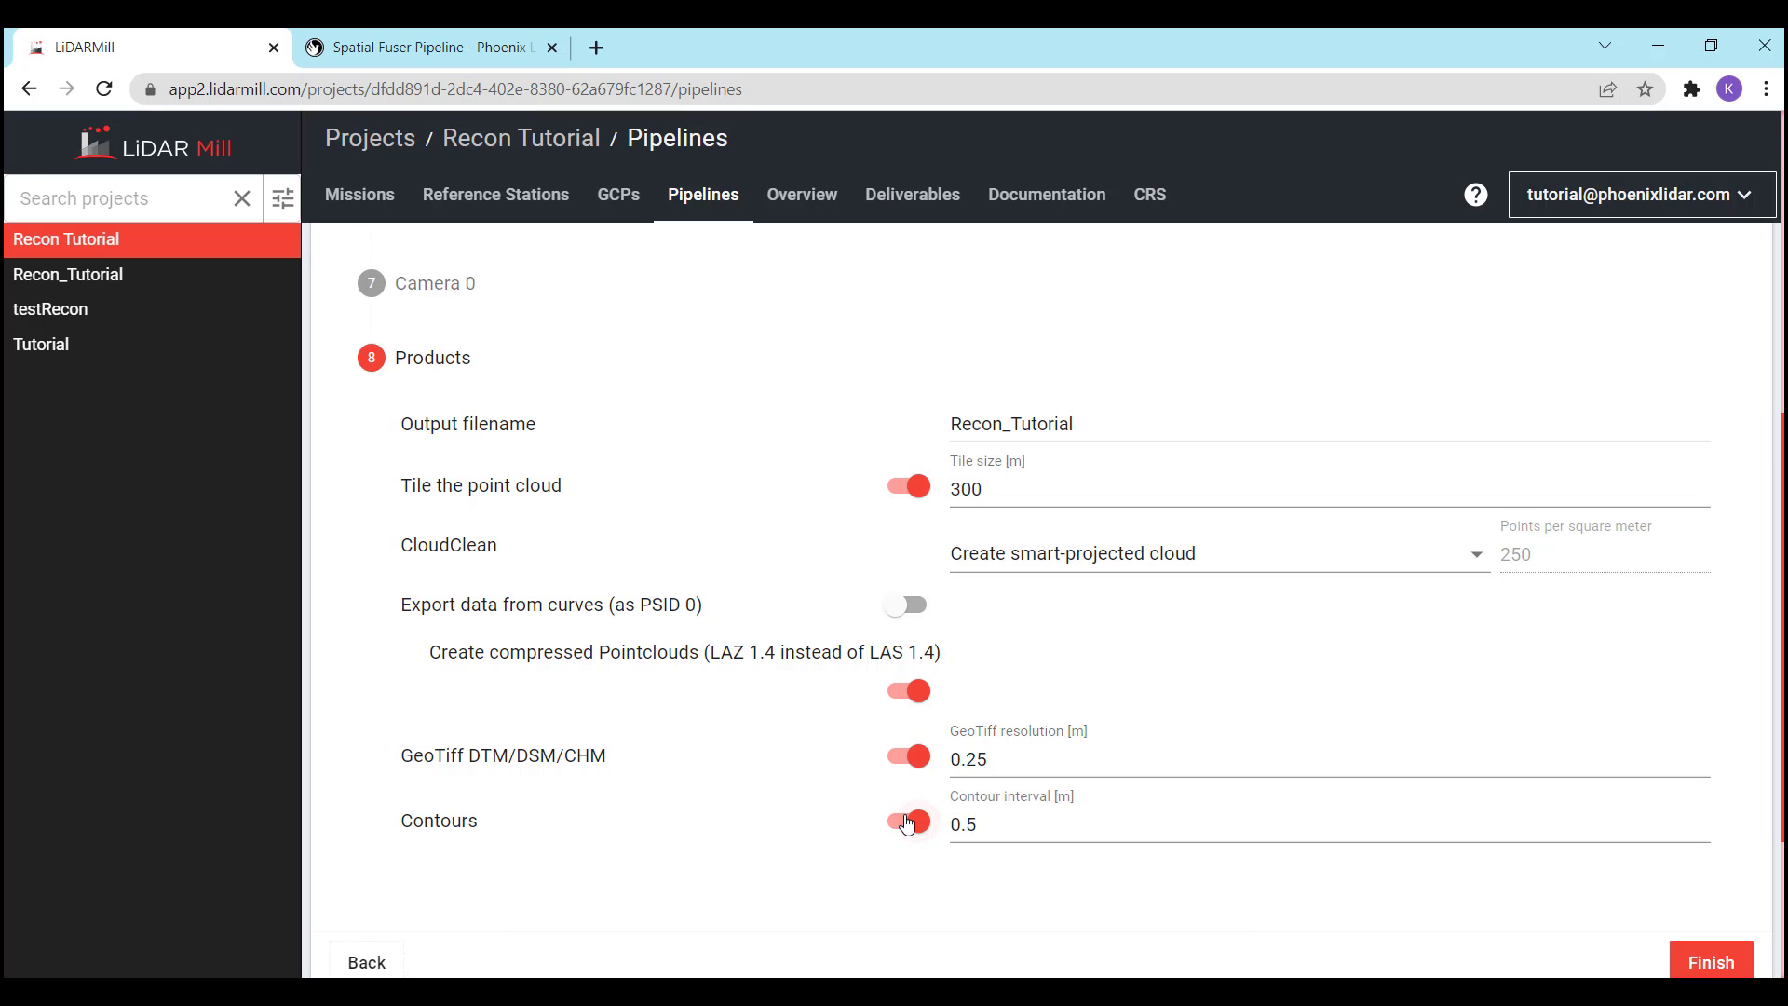
pyautogui.click(978, 824)
pyautogui.moveTo(981, 823); pyautogui.dragTo(935, 833)
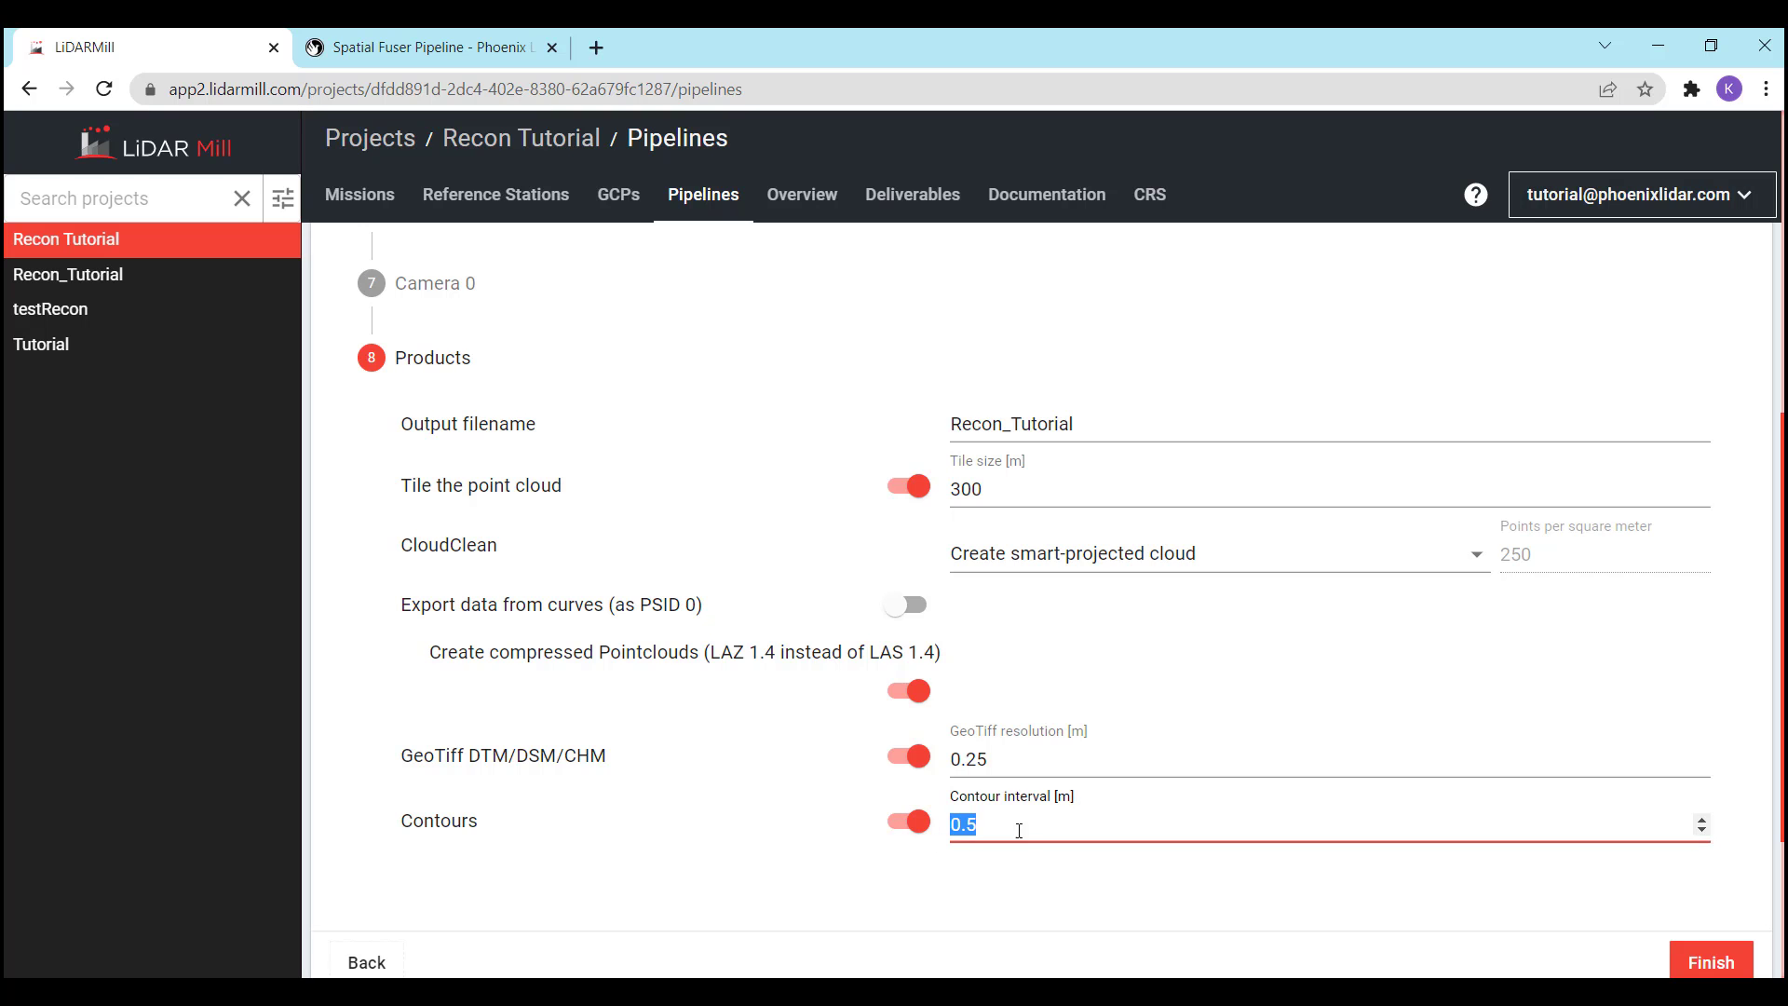
pyautogui.click(1039, 829)
# Finish the setup to create the Spatial Fuser pipeline and view its job runs
pyautogui.scroll(-3, 1217, 890)
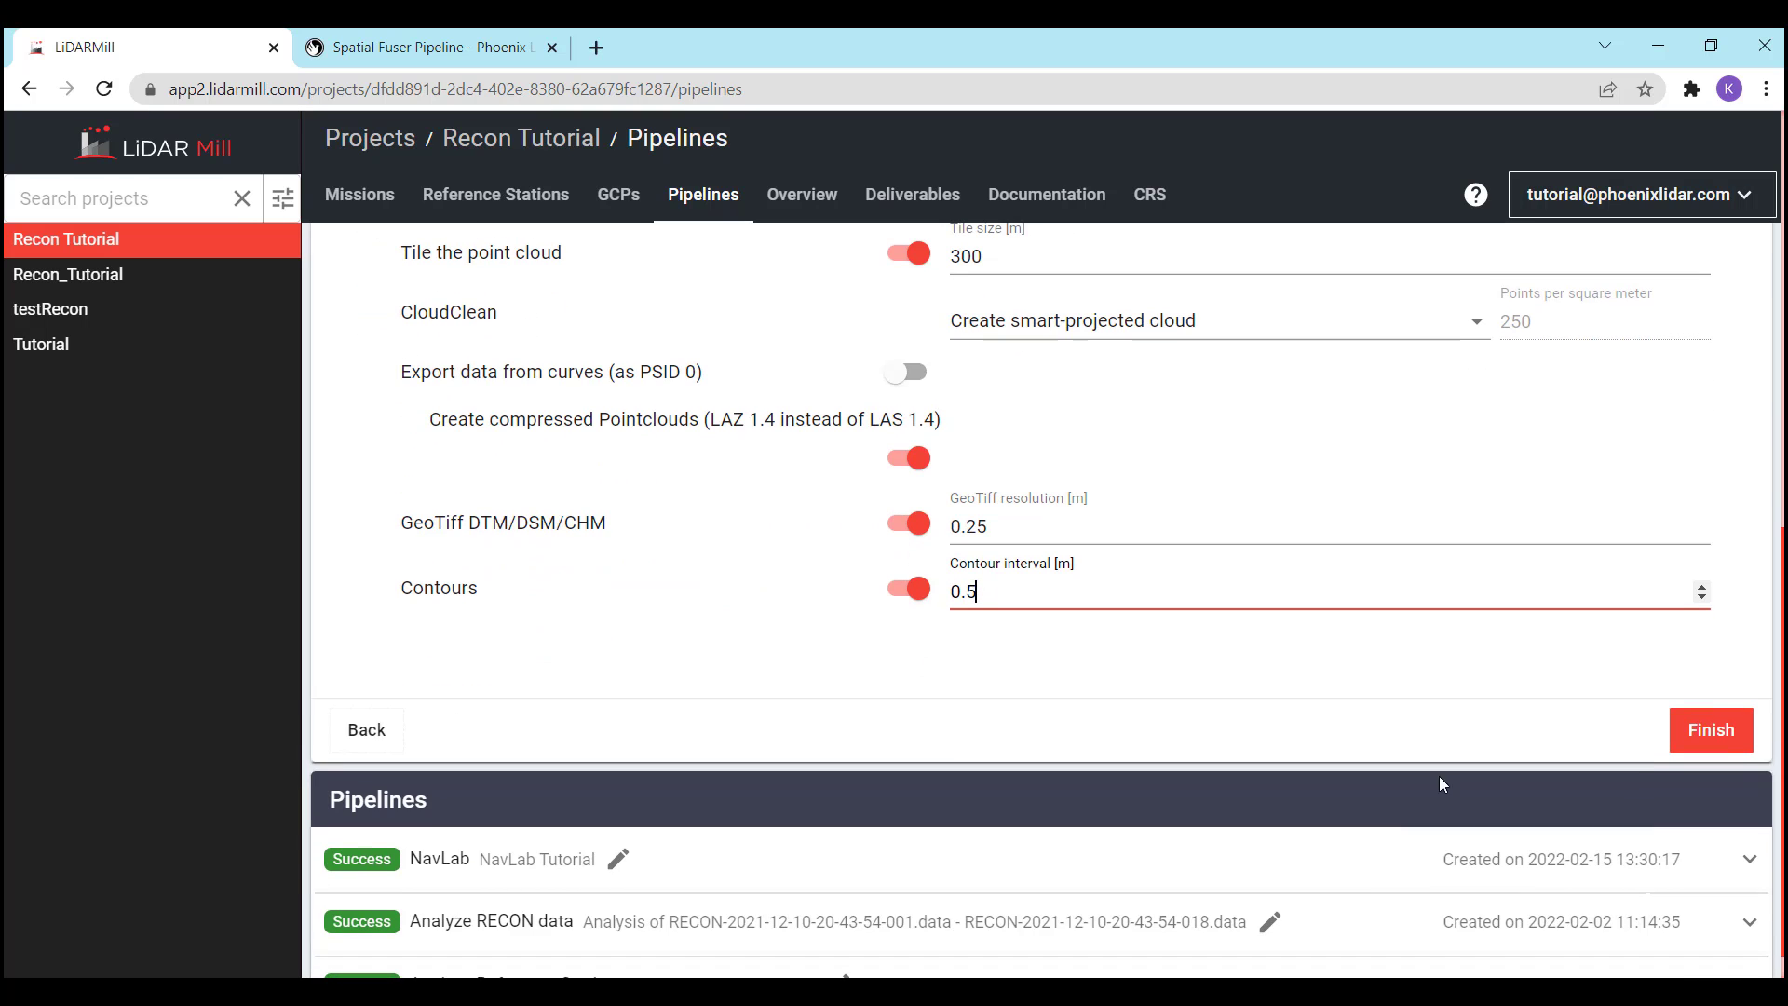
pyautogui.click(1714, 728)
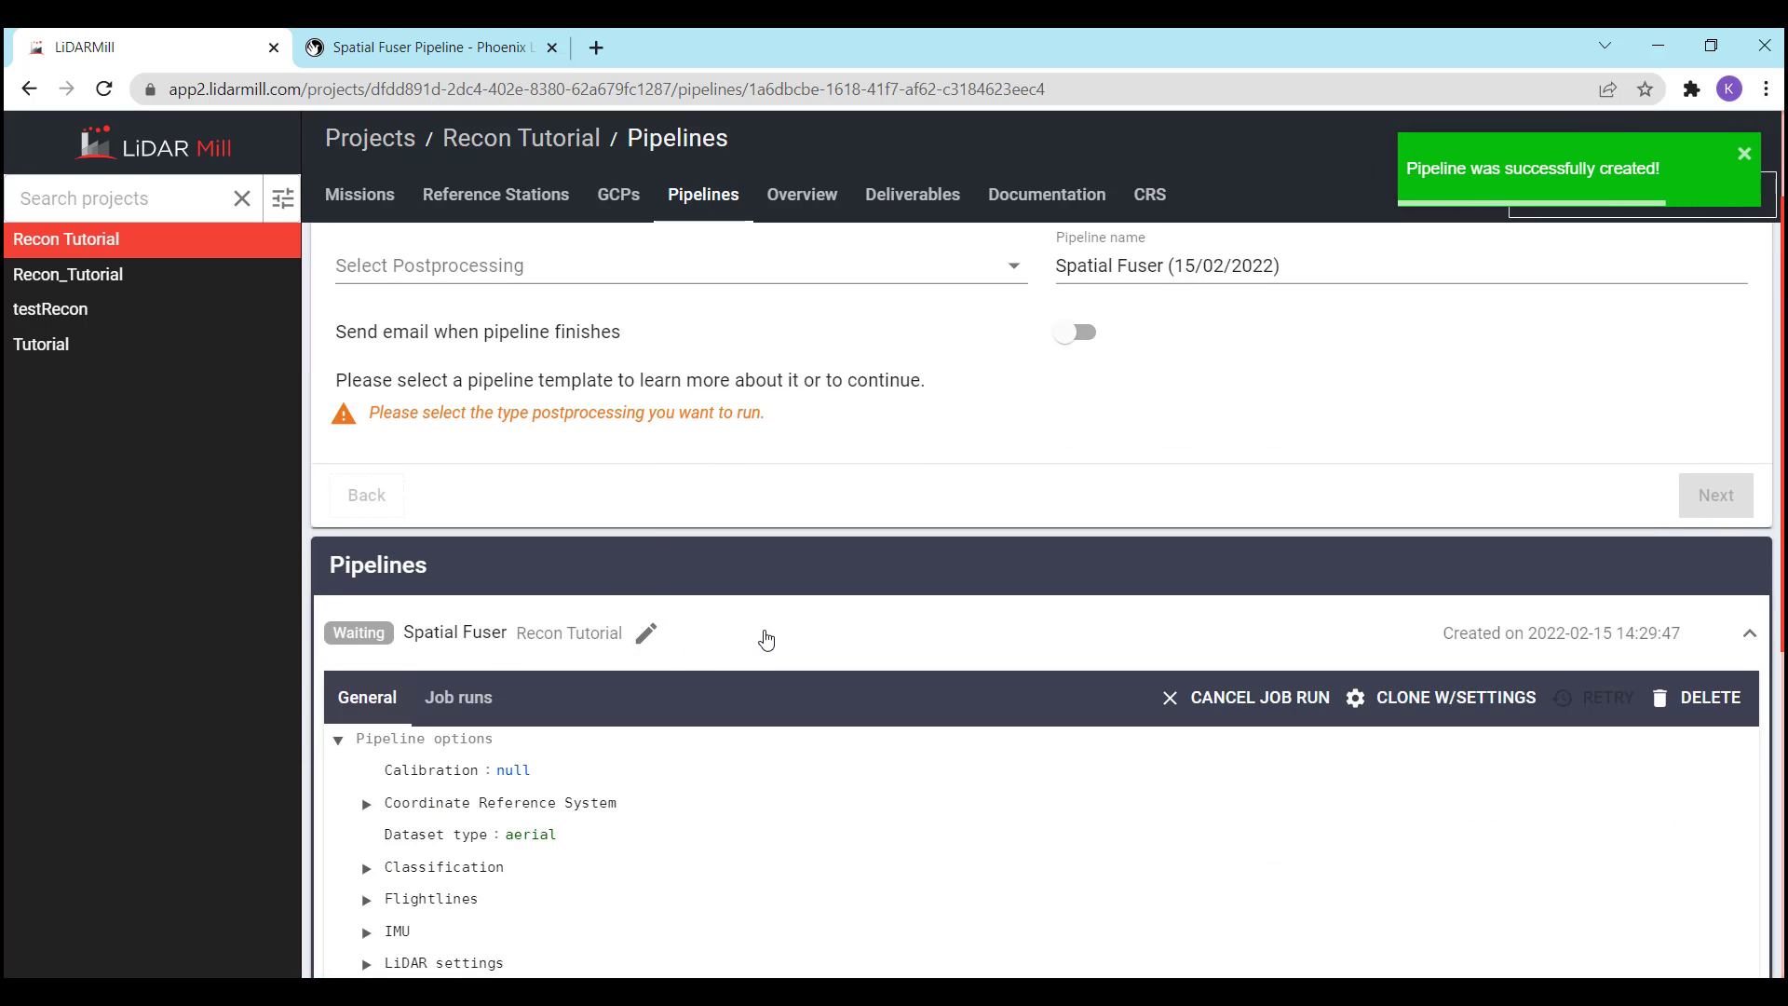
pyautogui.scroll(-1, 776, 634)
pyautogui.click(488, 587)
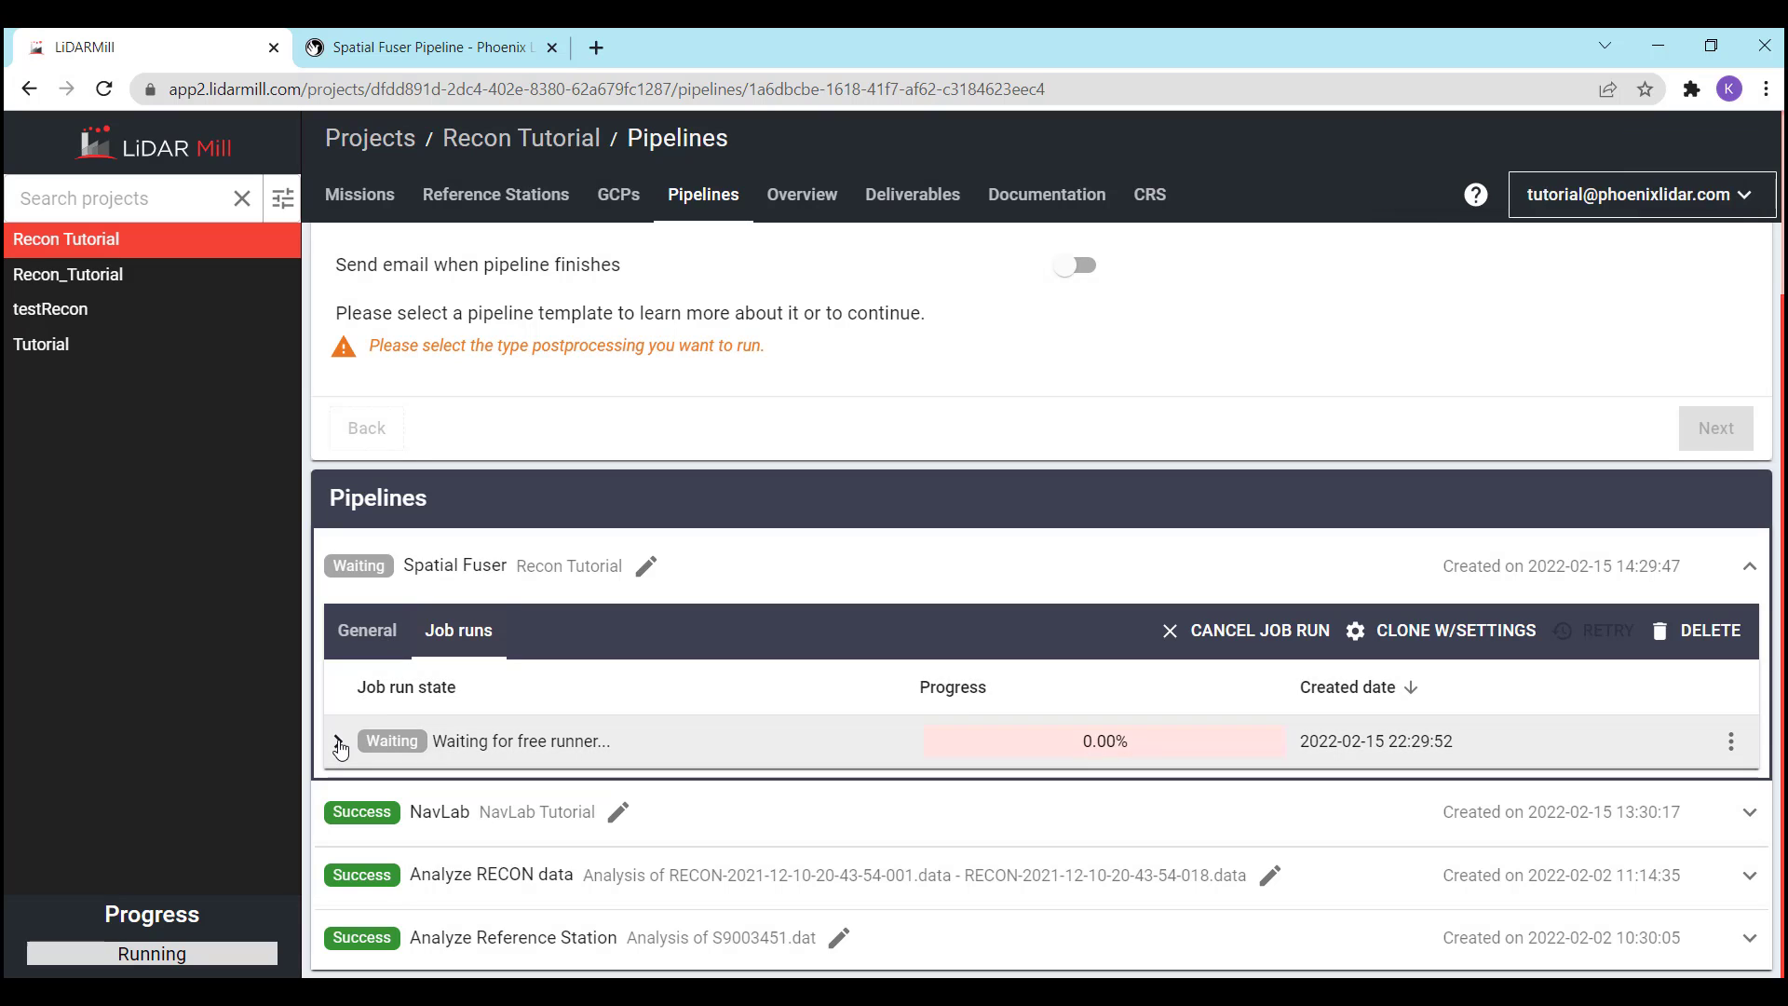
# Review the new pipeline's general options and its list of input and output data
pyautogui.click(378, 632)
pyautogui.scroll(-4, 614, 699)
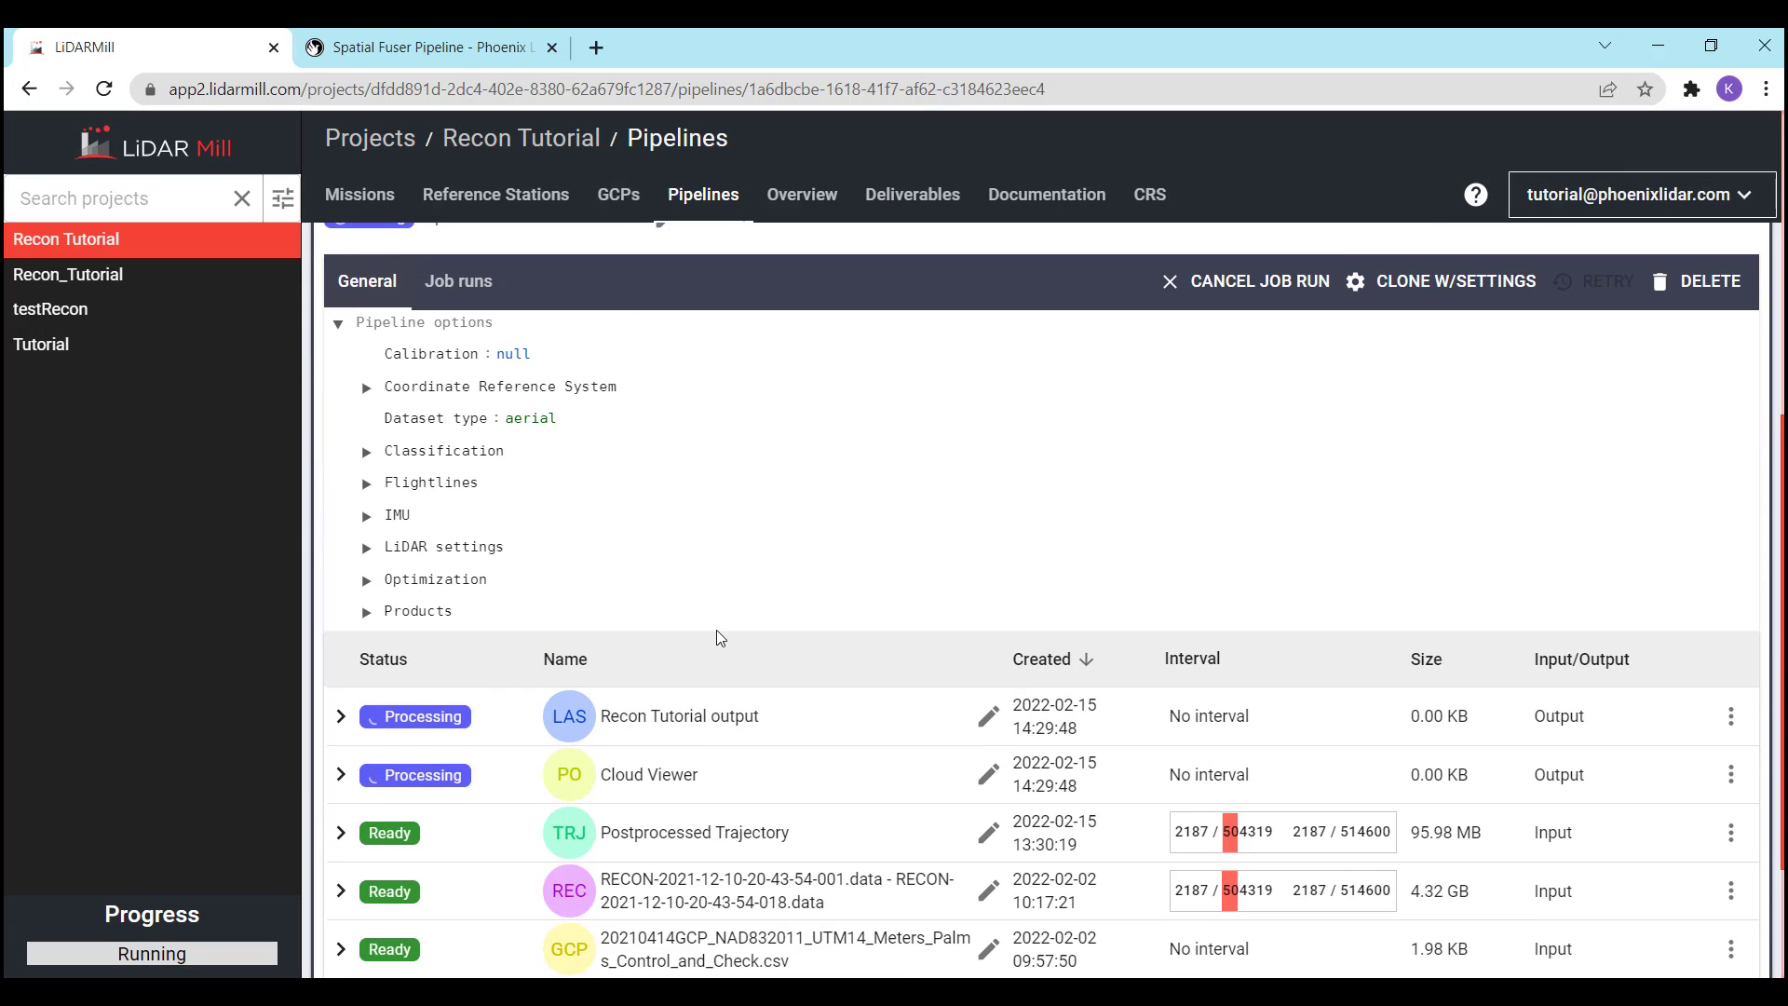
pyautogui.scroll(-2, 720, 637)
pyautogui.click(342, 601)
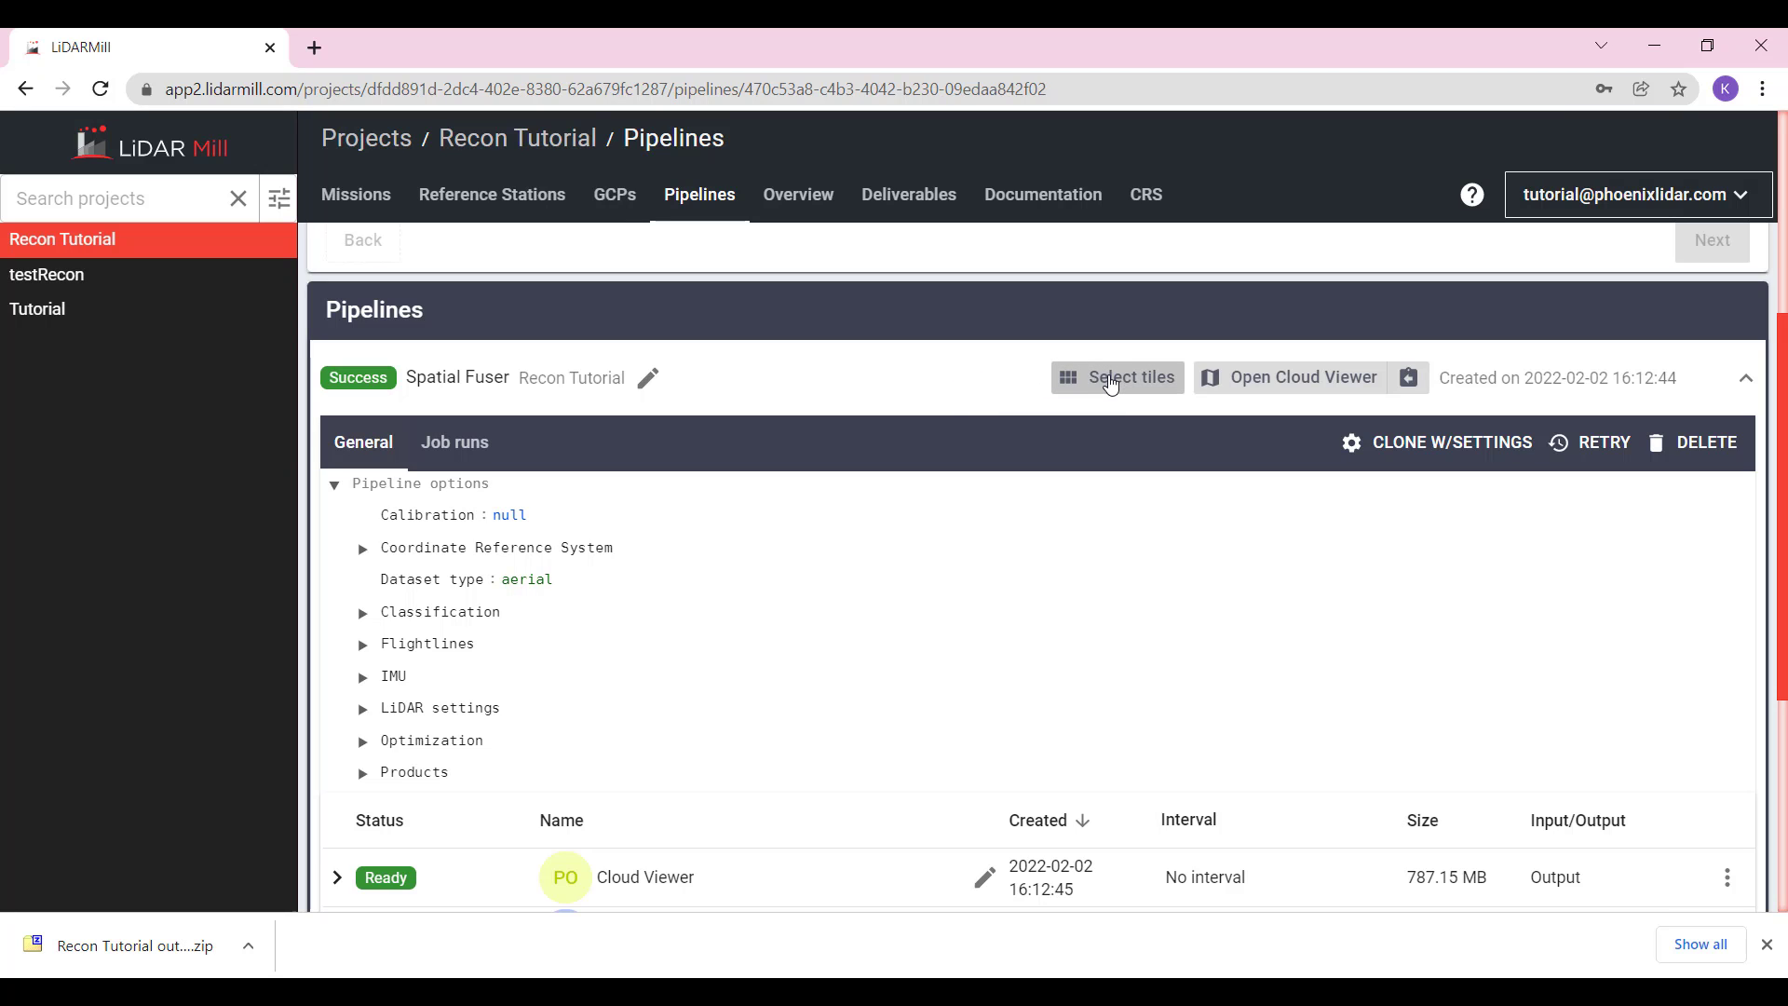
# From the completed Spatial Fuser pipeline's tile map, download the tile Recon_Tutorial-2099_-11259.laz, and select the whole group of tiles by area
pyautogui.click(1112, 385)
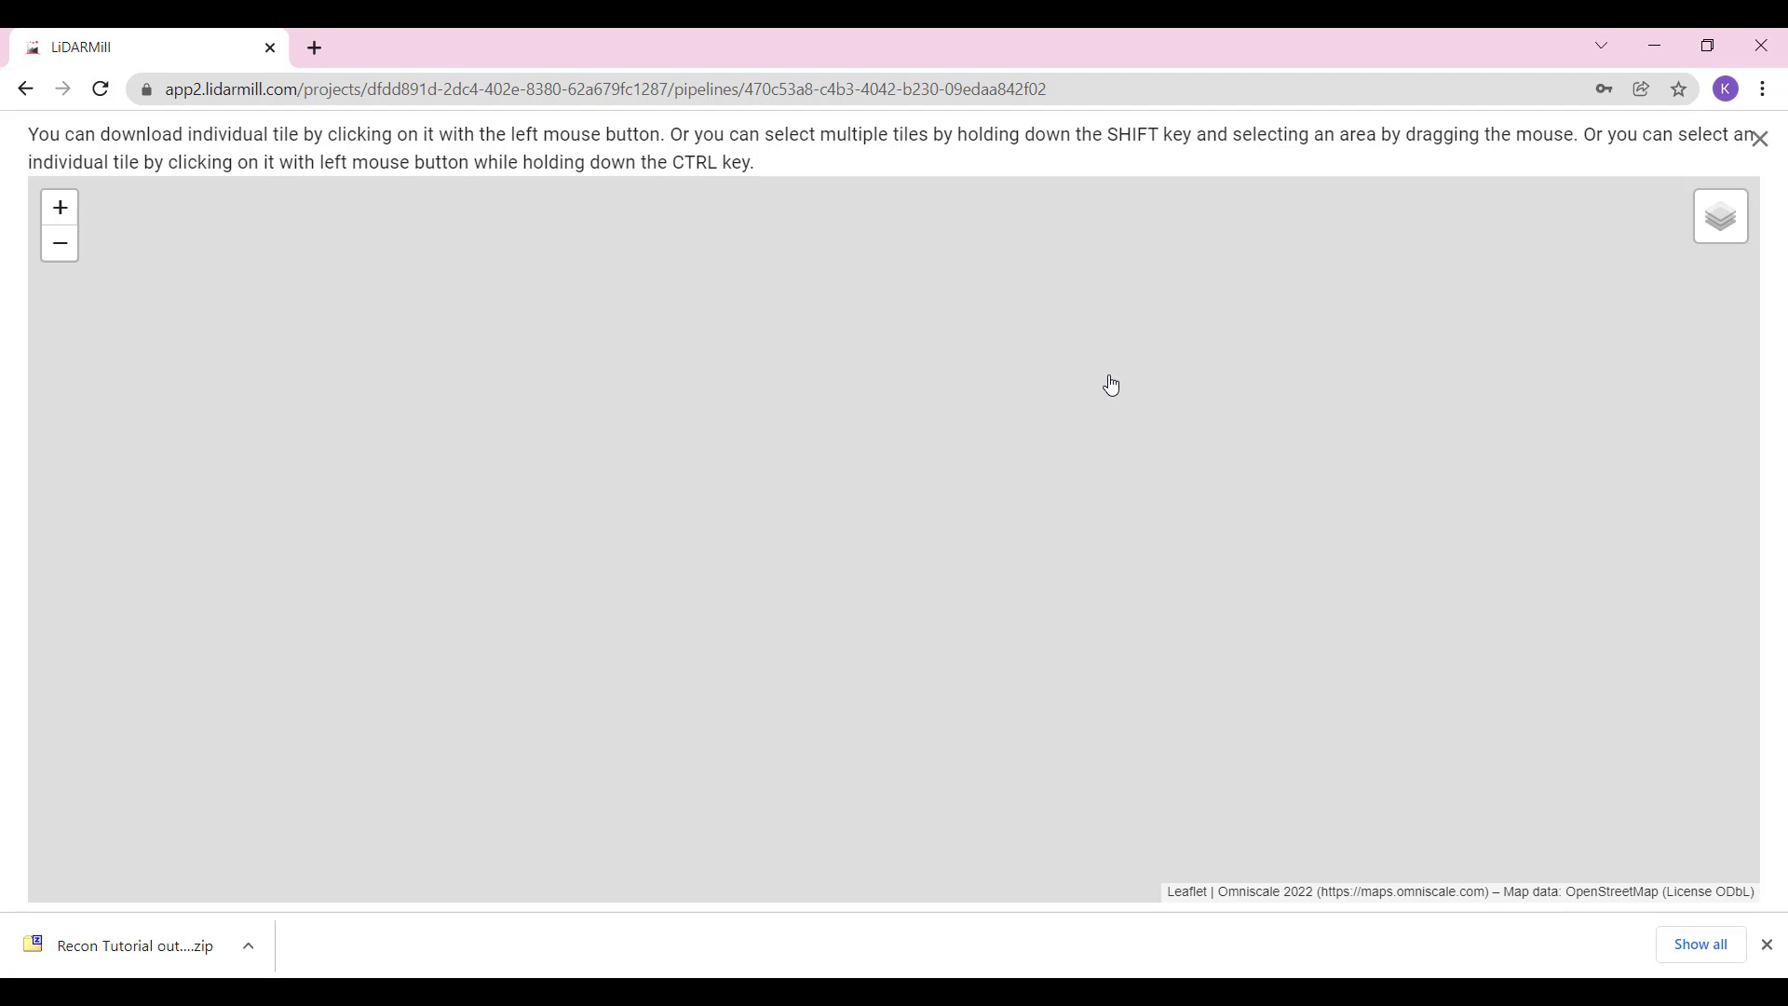
pyautogui.scroll(-3, 1051, 419)
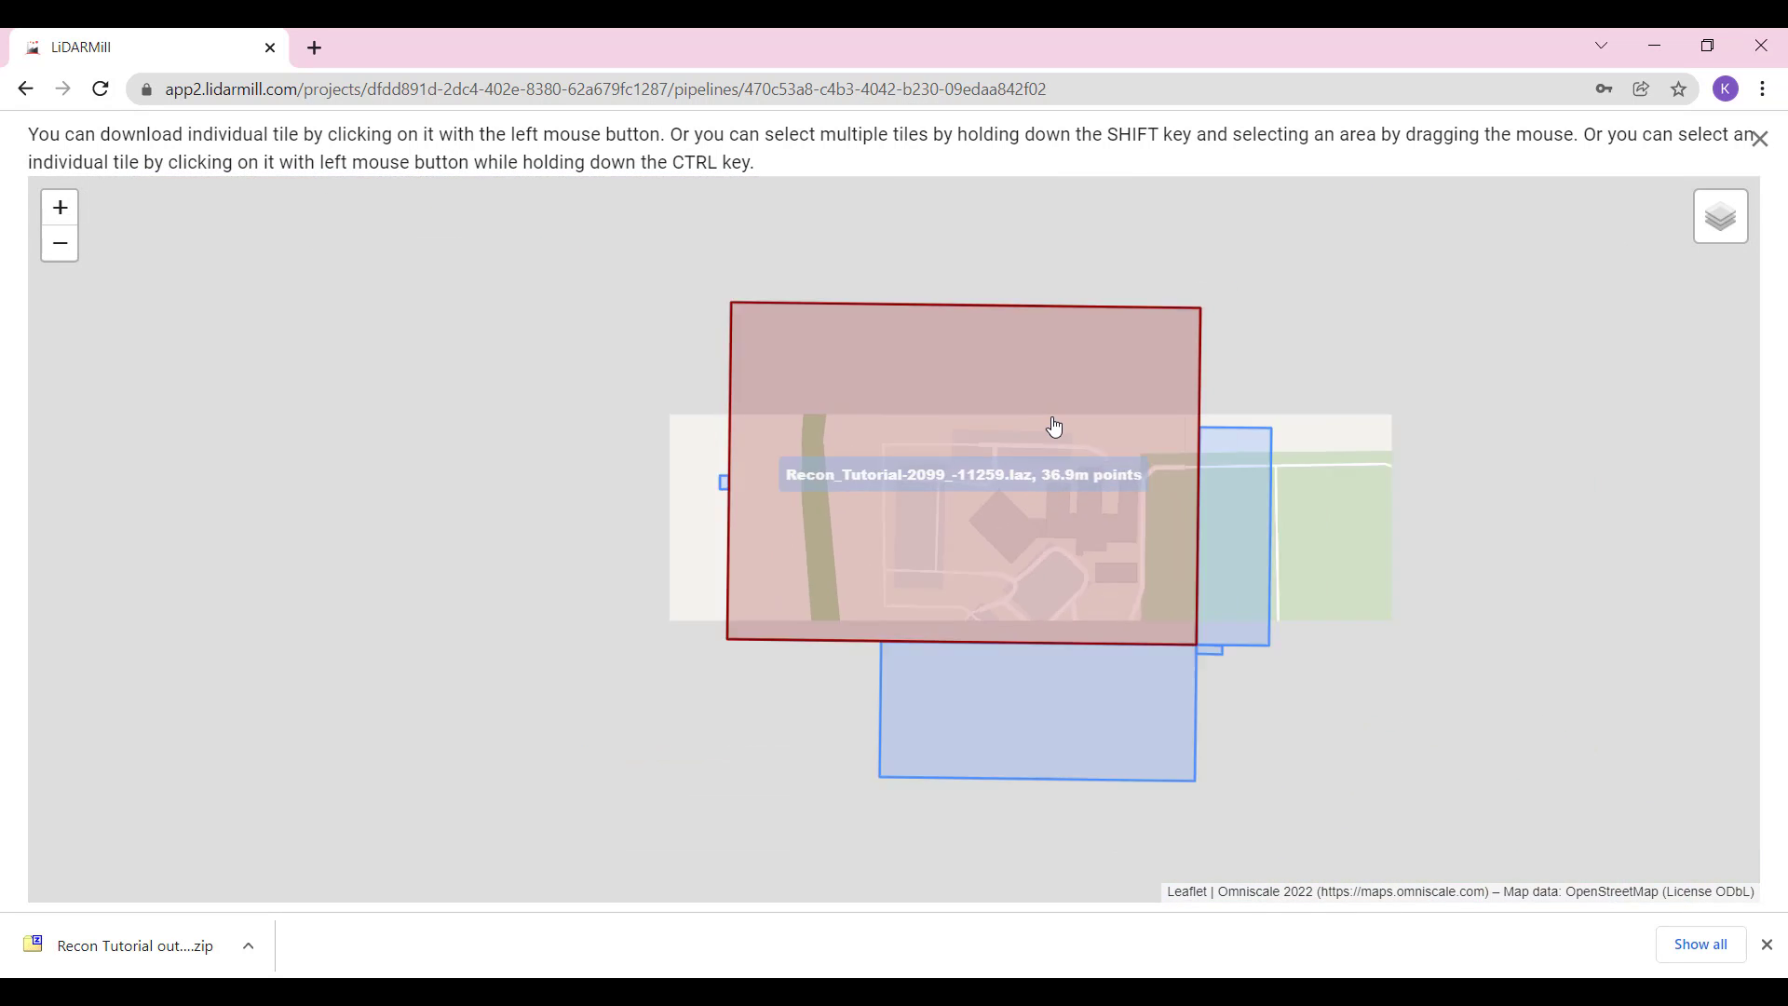
pyautogui.scroll(-3, 1052, 466)
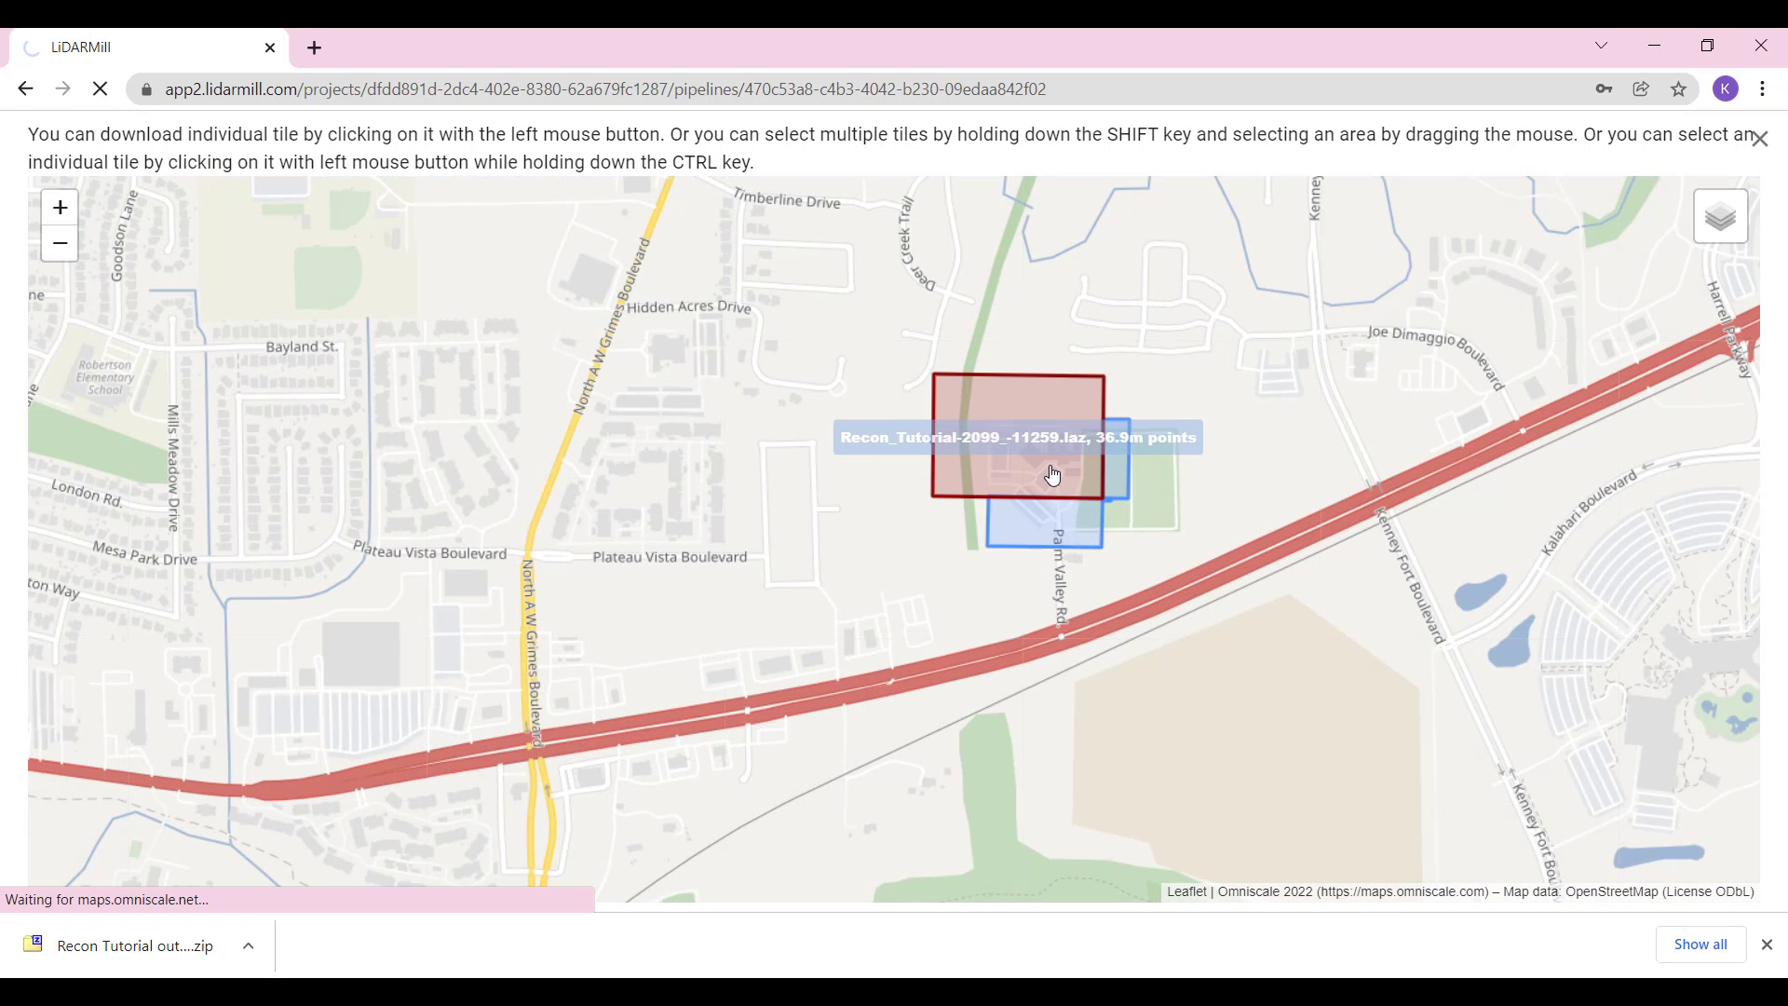
pyautogui.click(1052, 475)
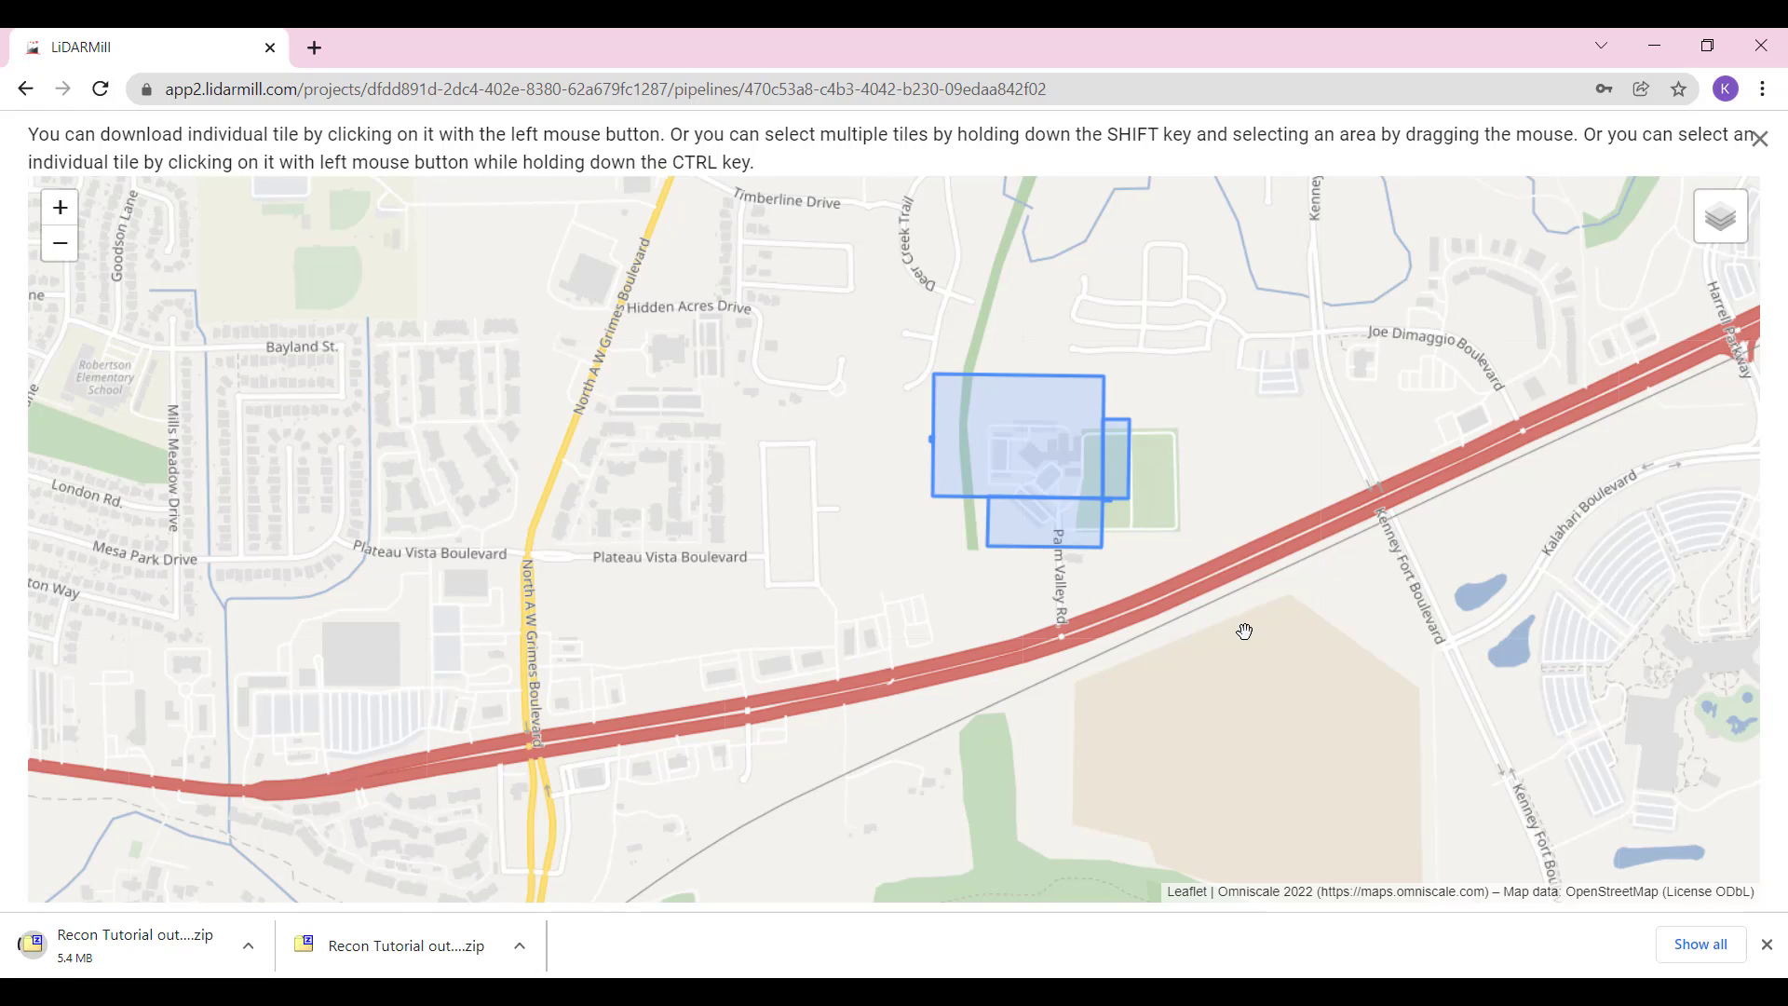
pyautogui.moveTo(1263, 666); pyautogui.dragTo(740, 294)
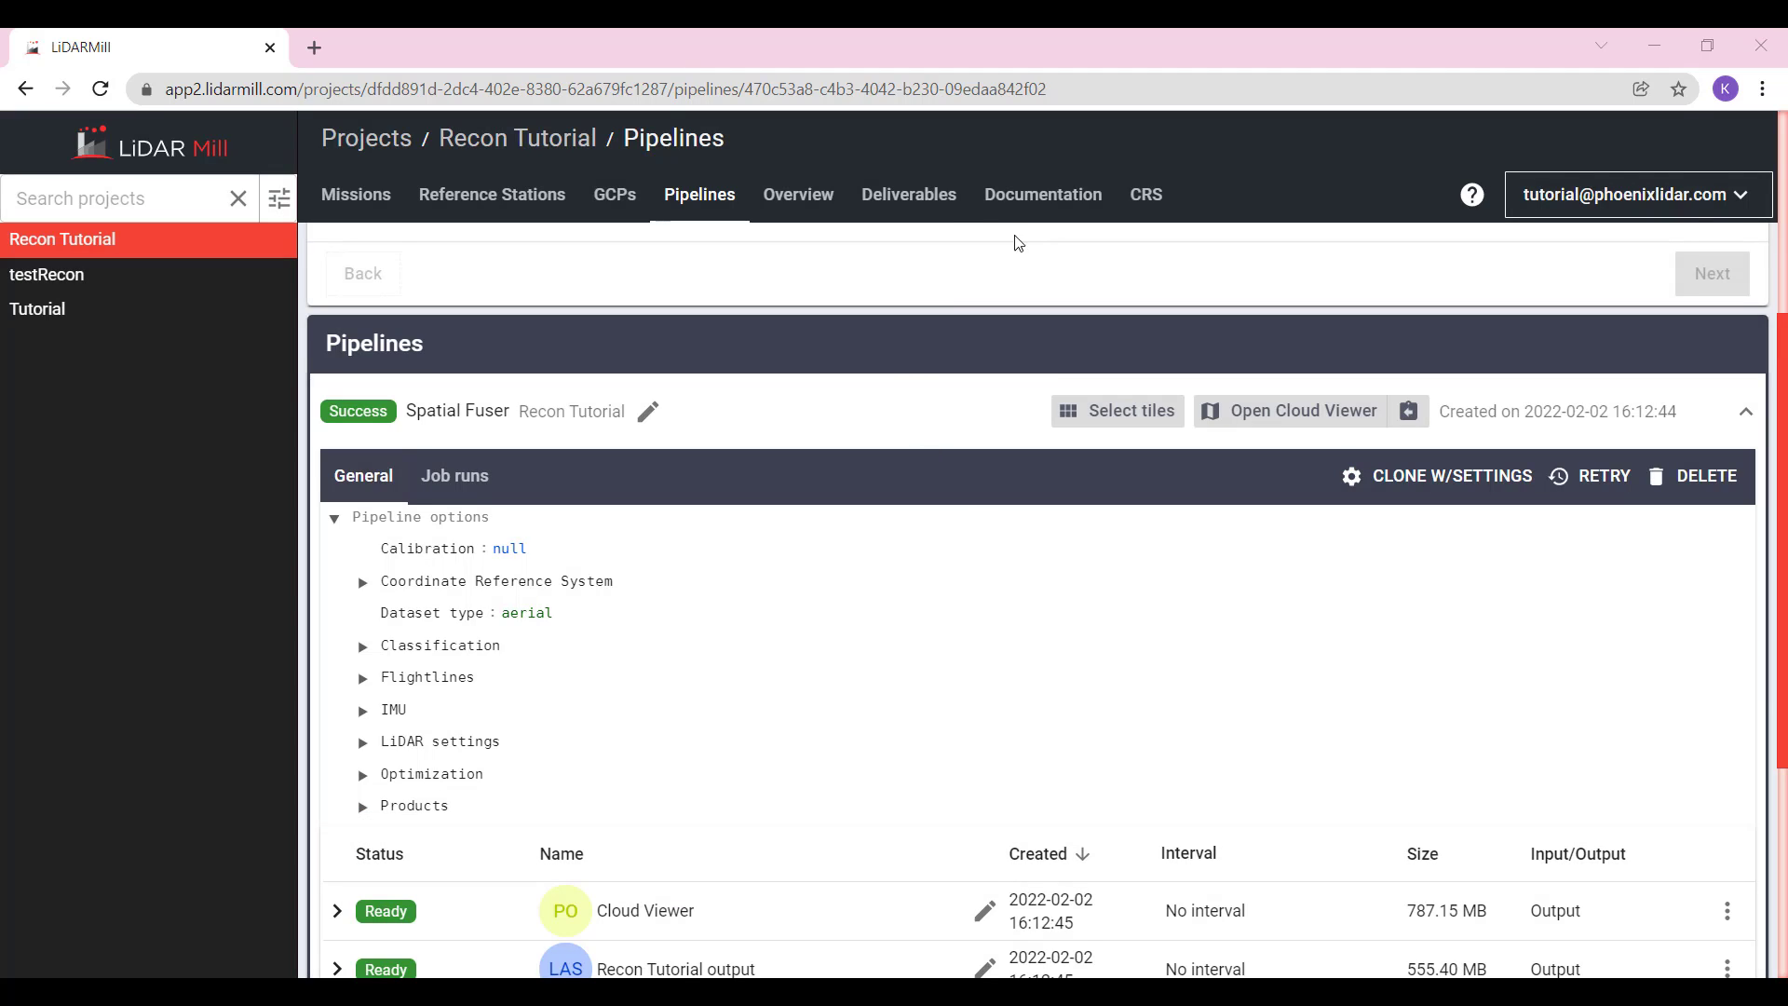
# From the project's deliverables, download the Recon Tutorial output as a zip and request its tile download
pyautogui.click(924, 196)
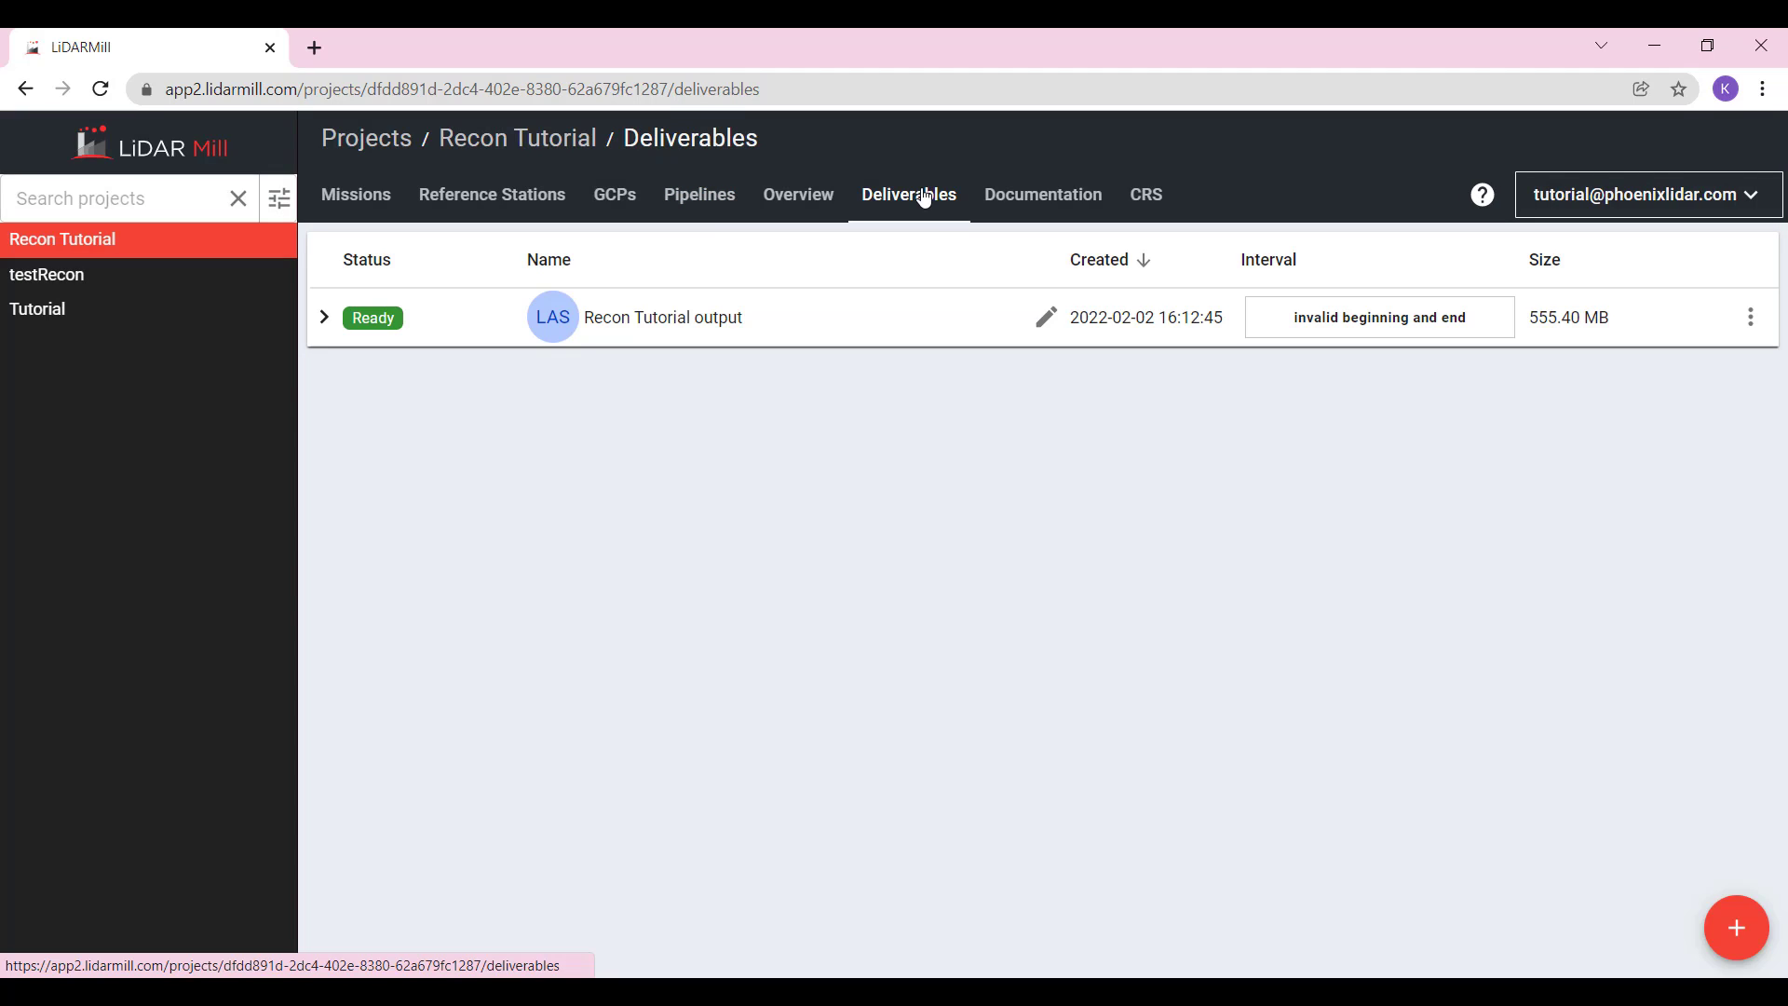
pyautogui.click(1750, 317)
pyautogui.click(1589, 352)
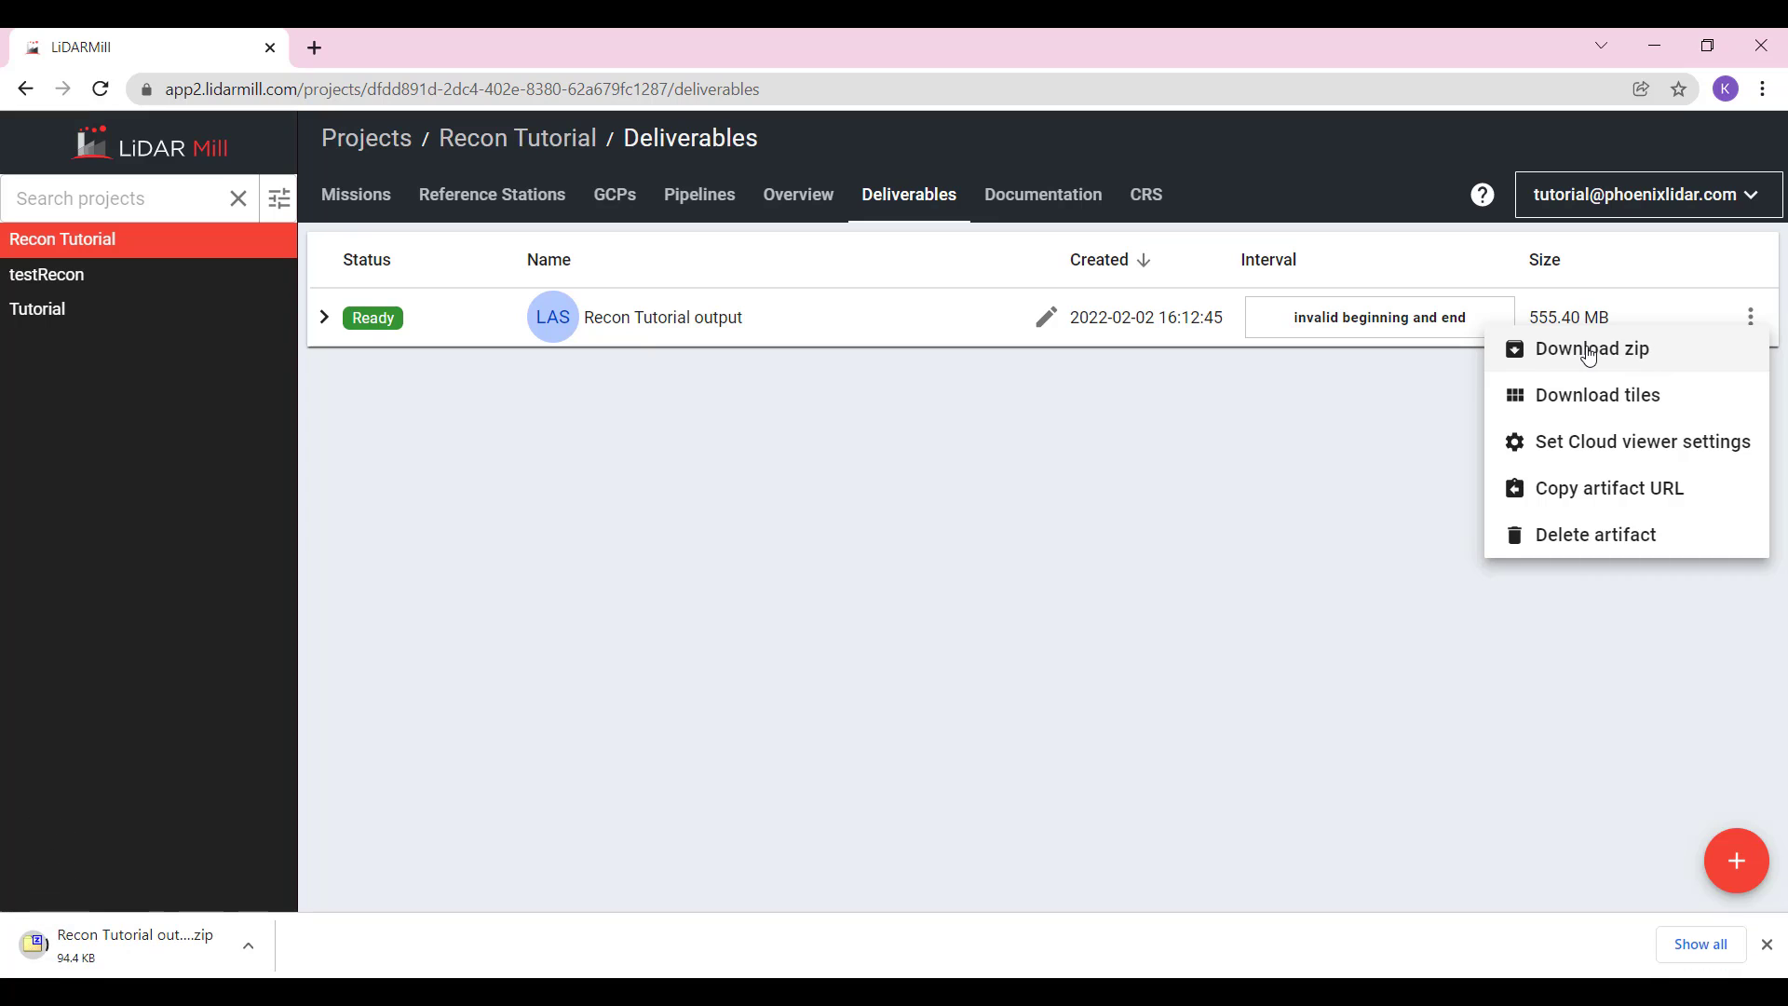
pyautogui.click(1578, 399)
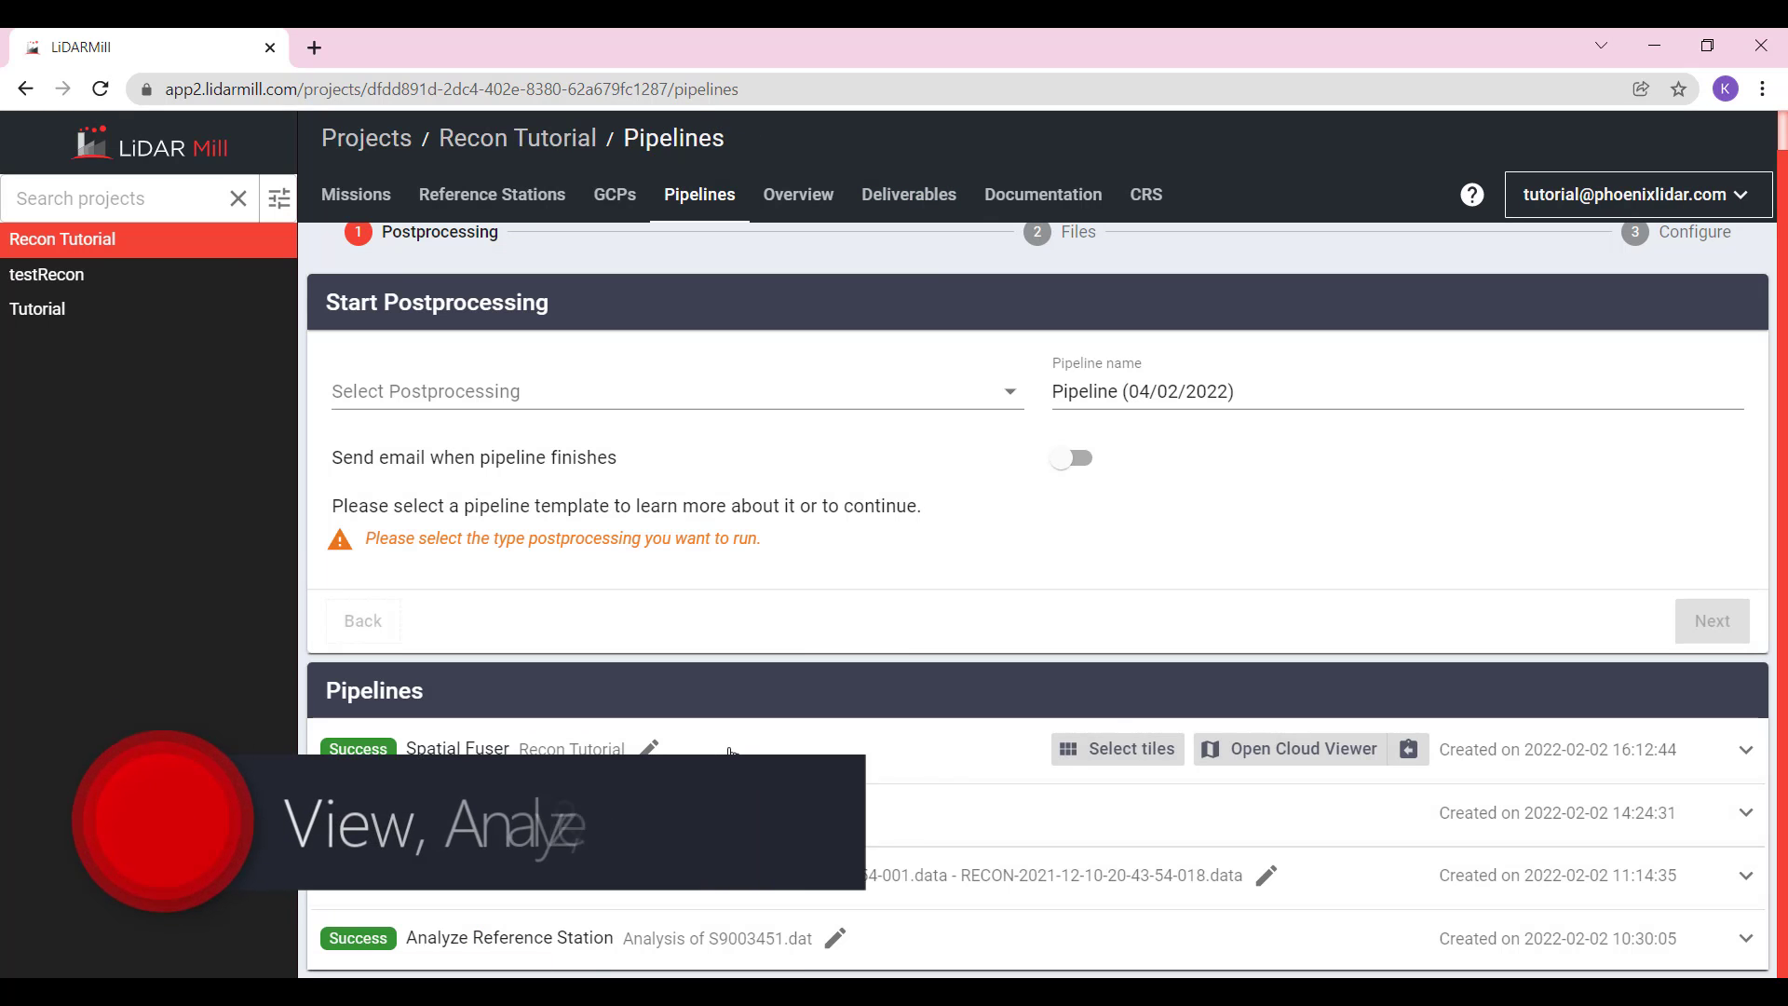
# Download Recon_Tutorial-report-processing.html and Recon_Tutorial-report-project.html from the Spatial Fuser pipeline's Recon Tutorial output and open both reports
pyautogui.scroll(-6, 730, 751)
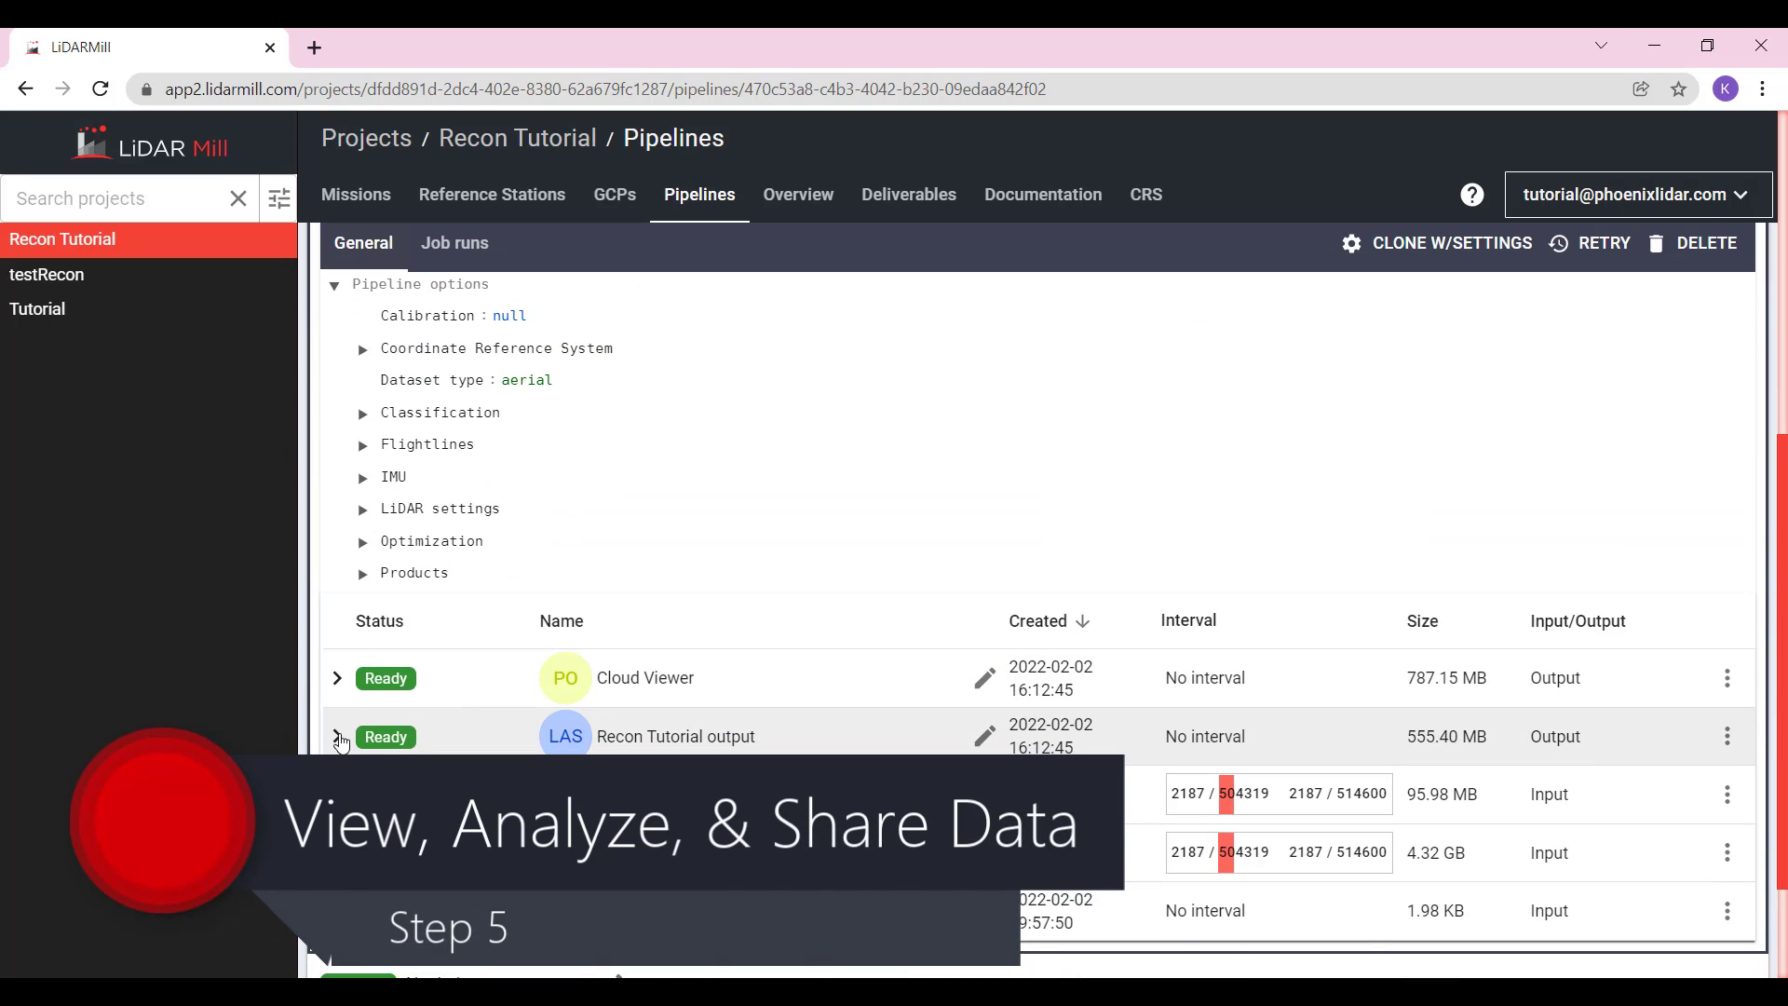
pyautogui.click(339, 738)
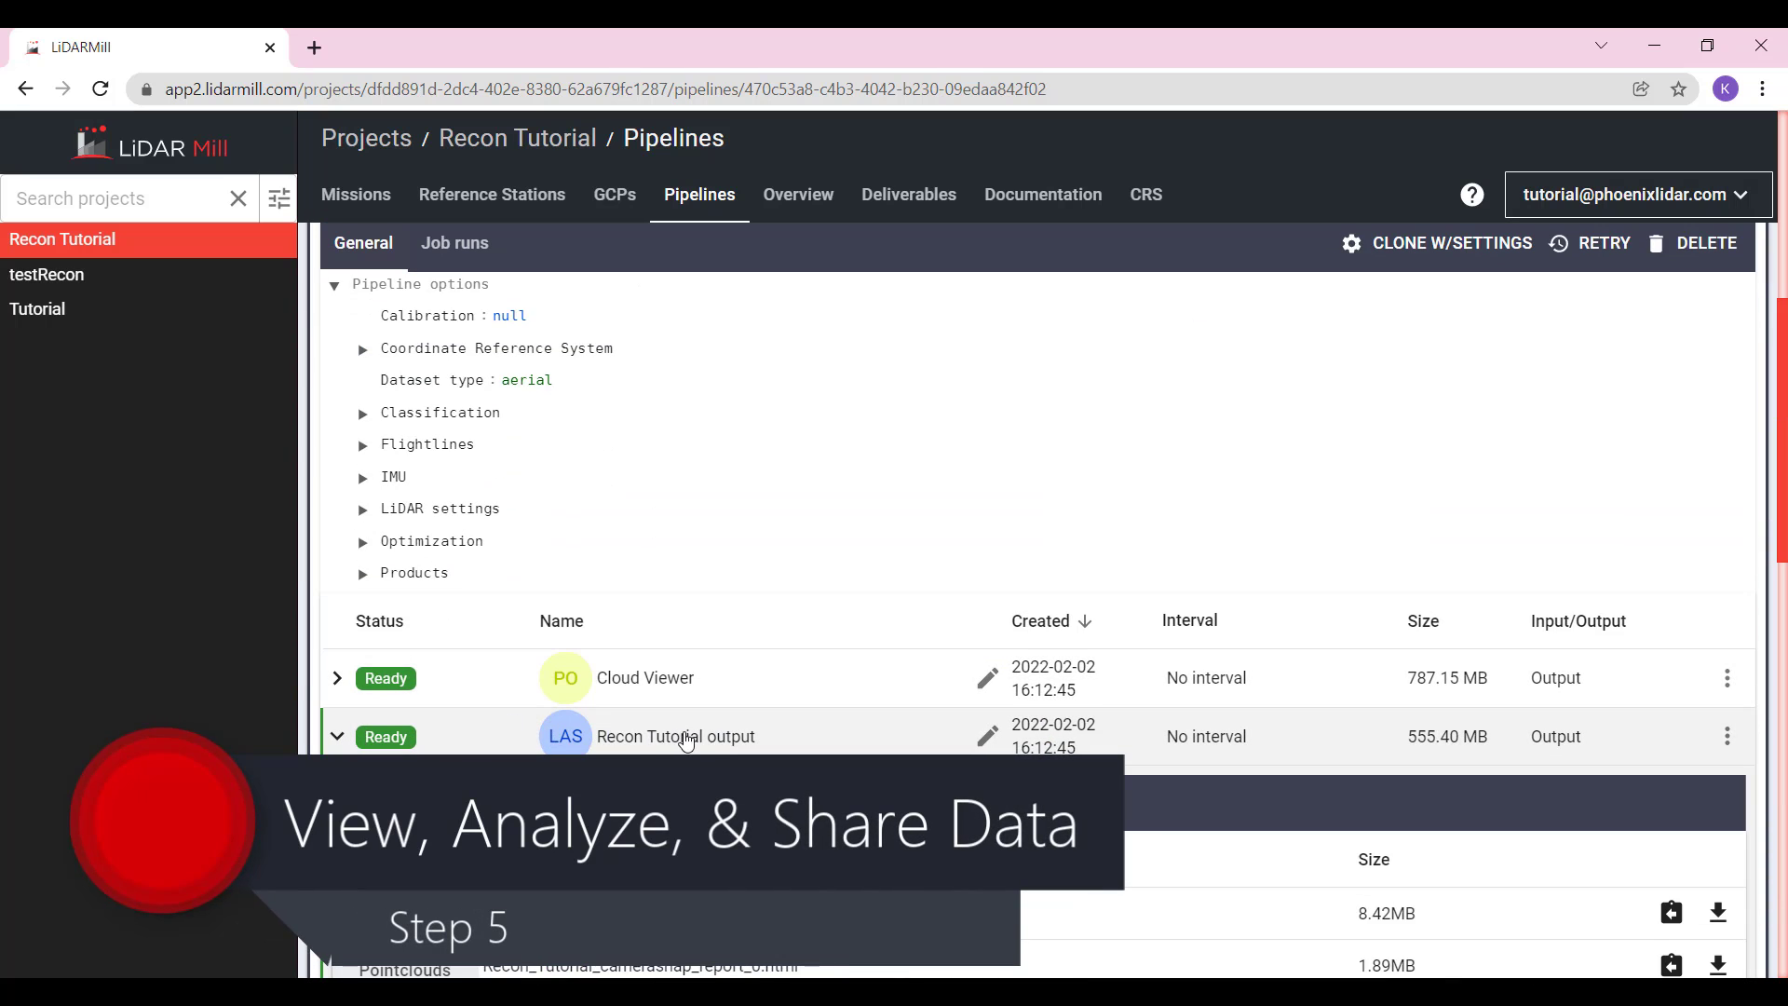
pyautogui.scroll(-3, 531, 752)
pyautogui.click(406, 797)
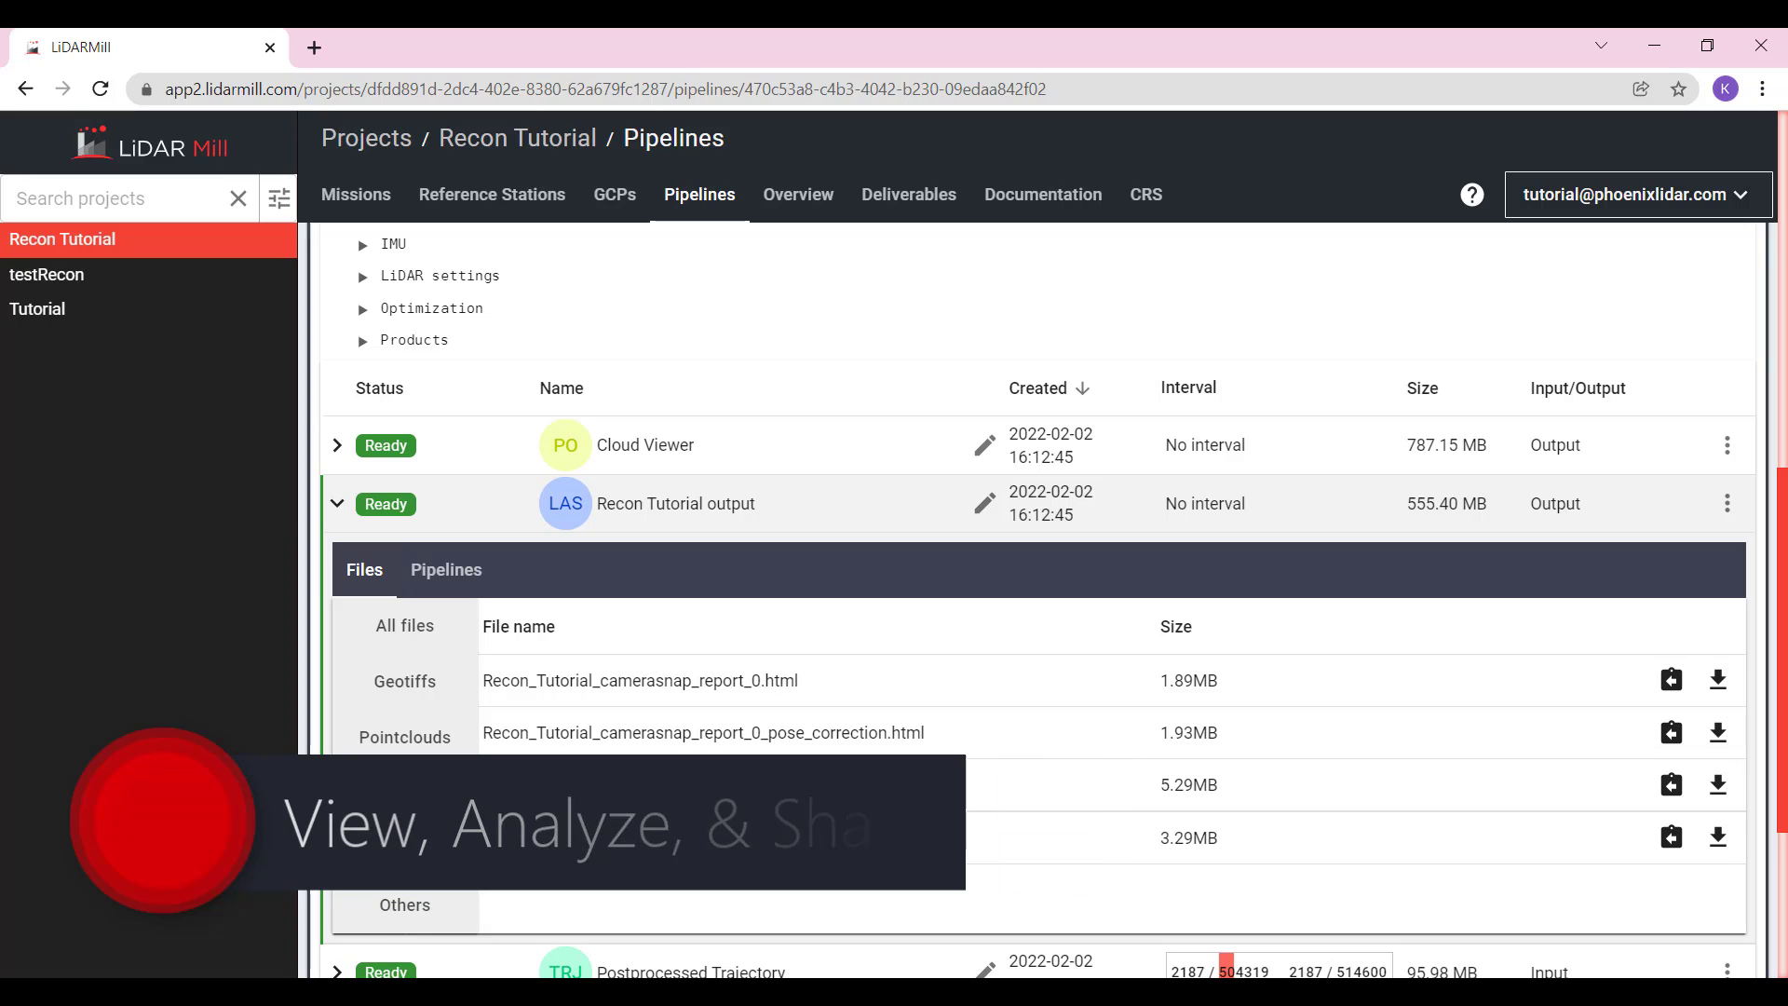
pyautogui.click(721, 789)
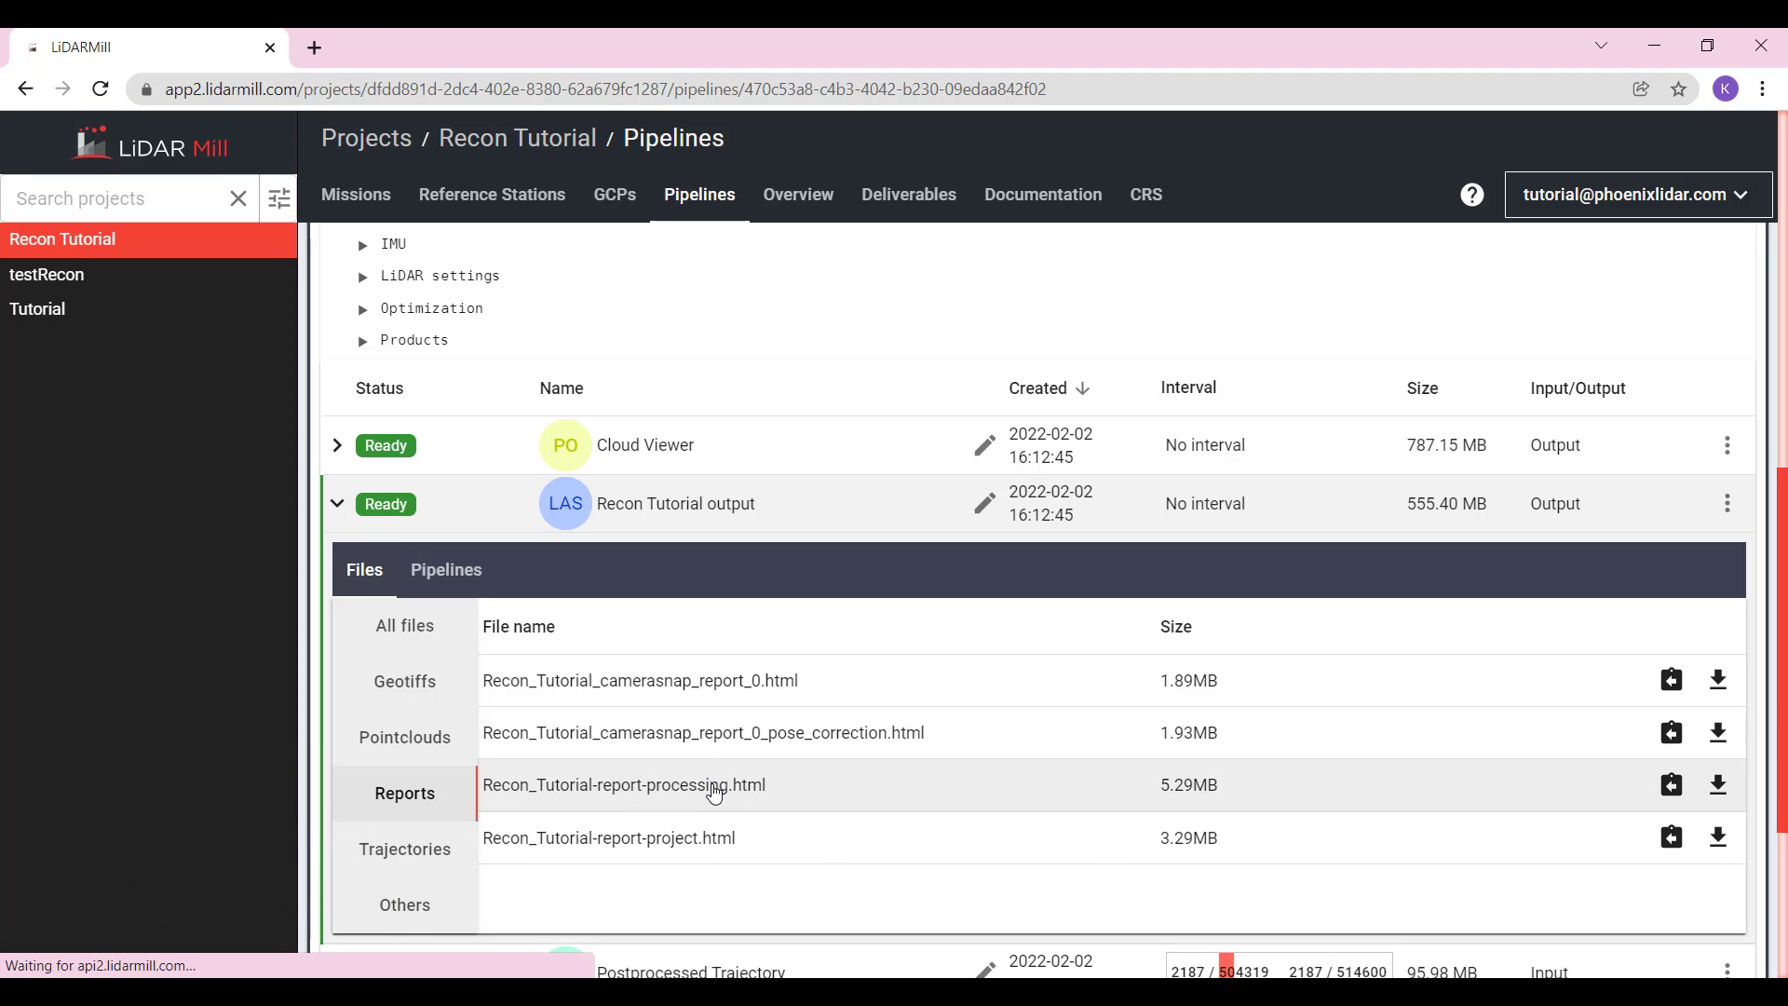
pyautogui.click(669, 841)
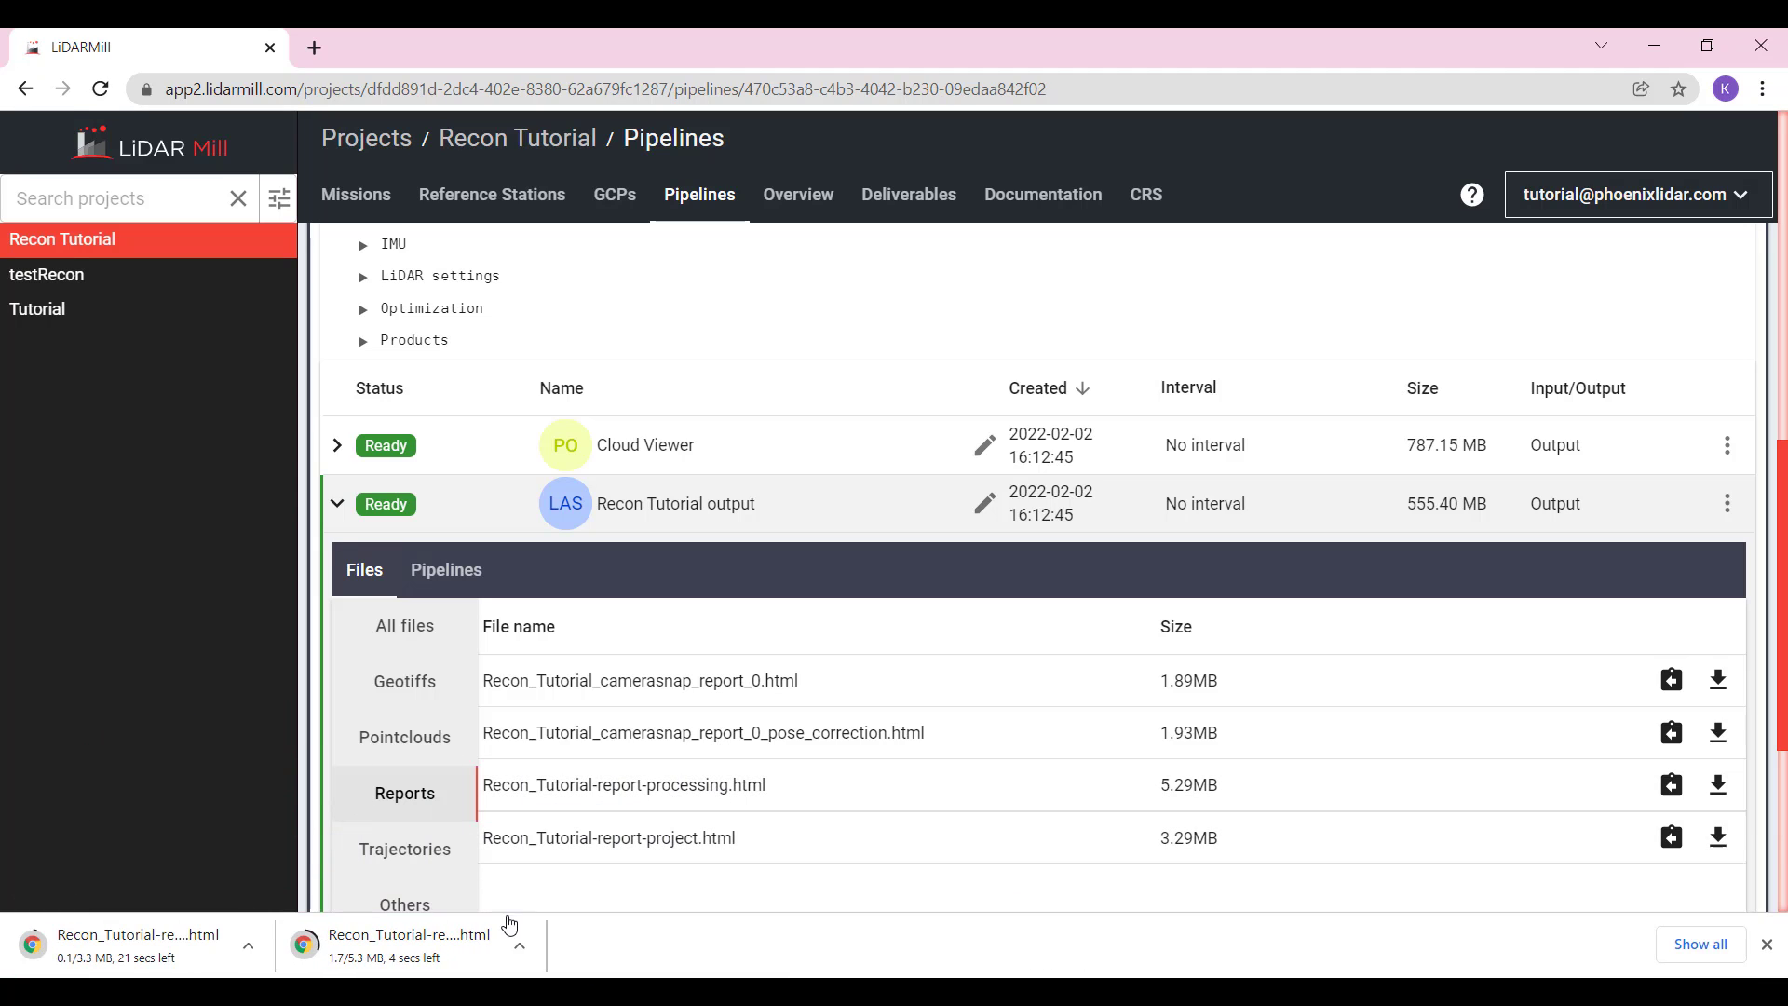
pyautogui.click(429, 944)
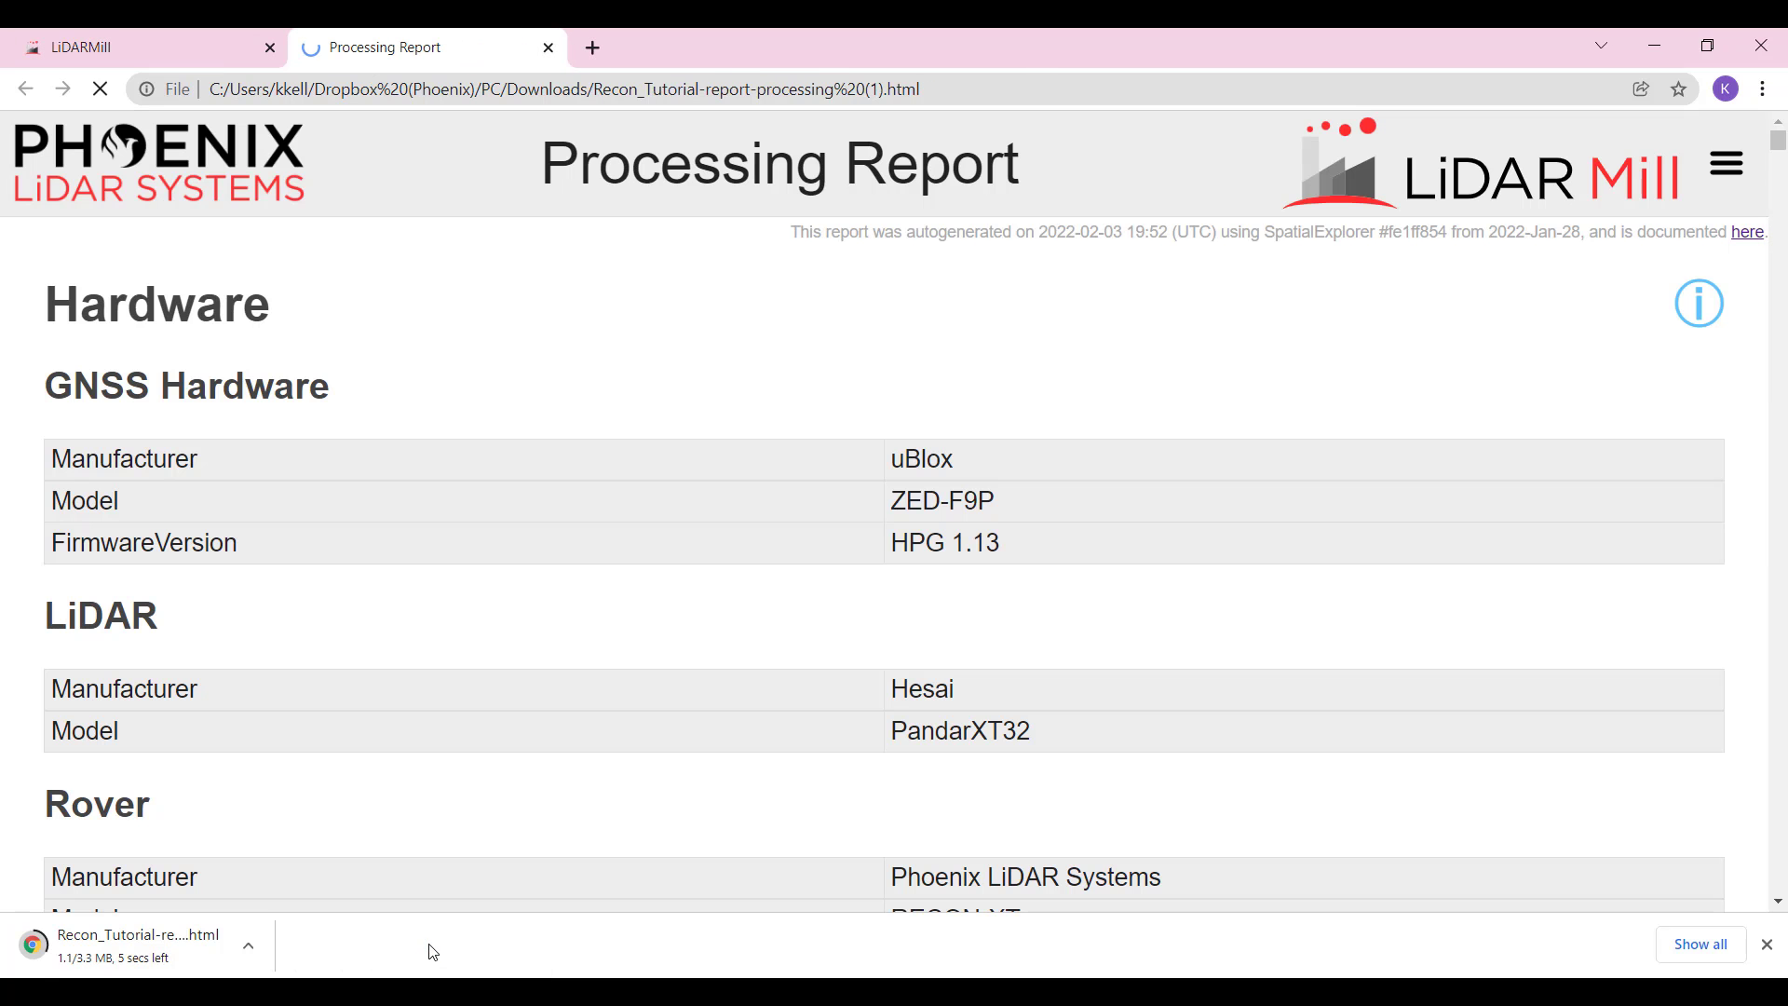
pyautogui.click(154, 965)
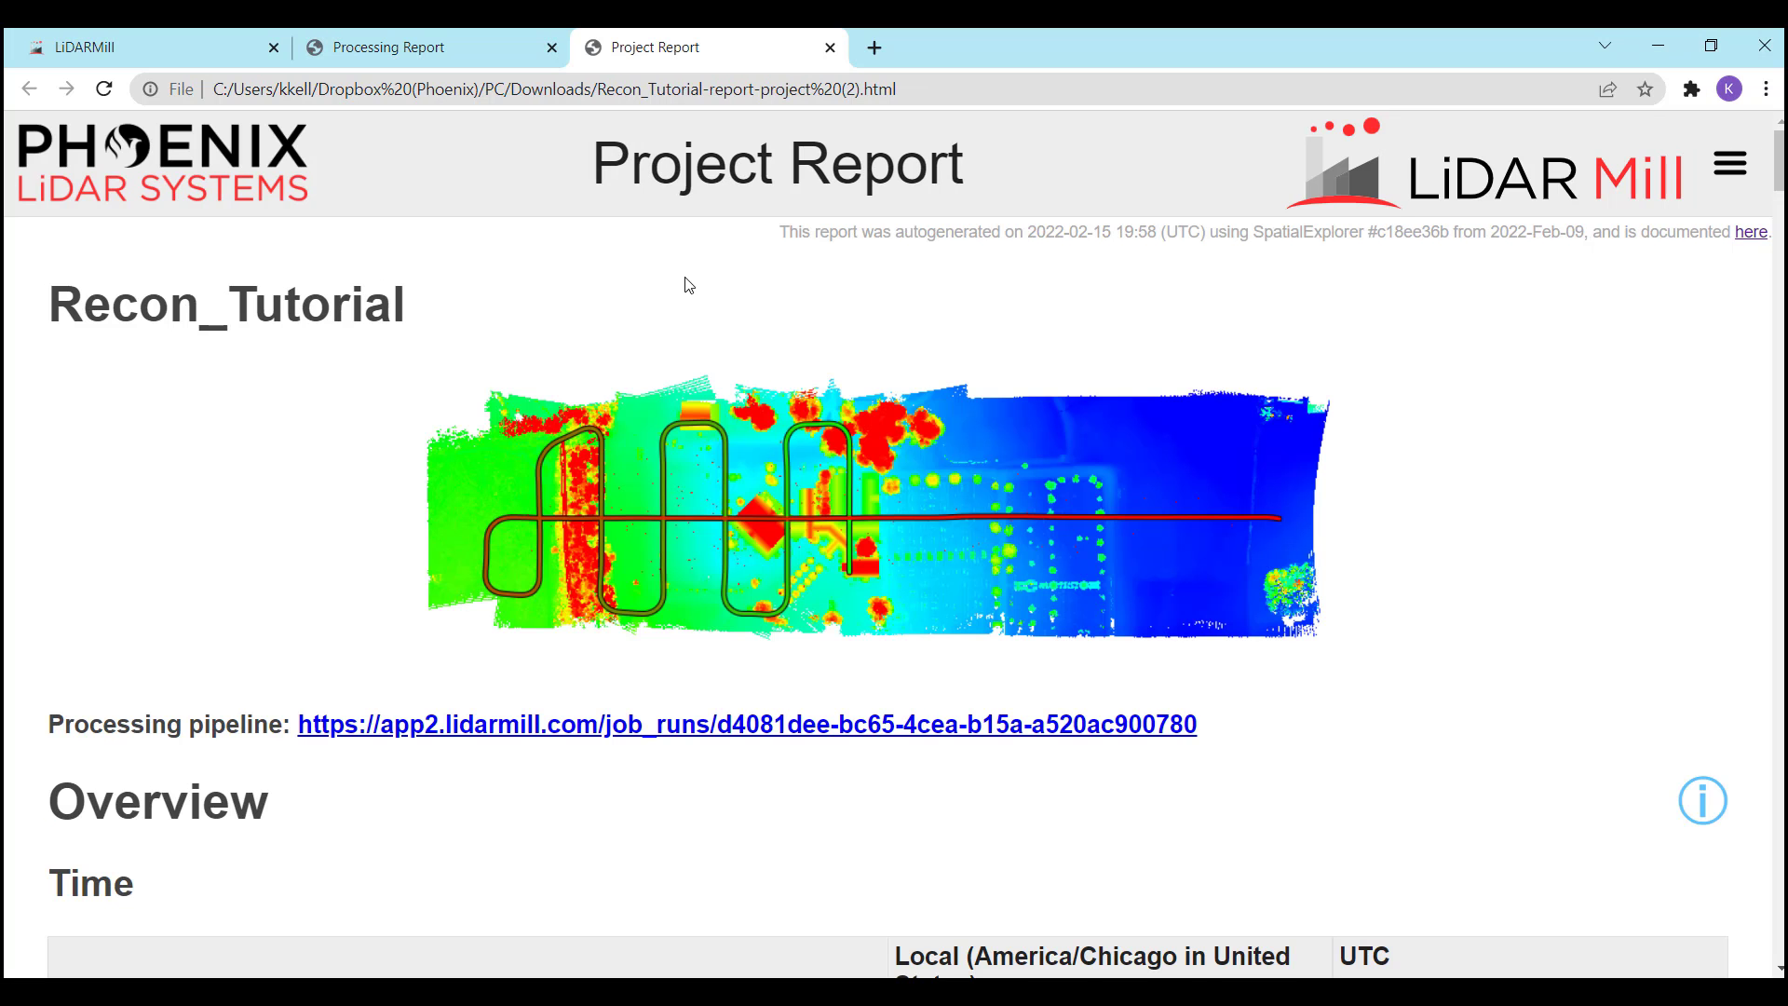
# Examine the Project Report from the coordinate reference system and deliverable products through hardware, data processing and accuracy to the maps
pyautogui.scroll(-9, 689, 285)
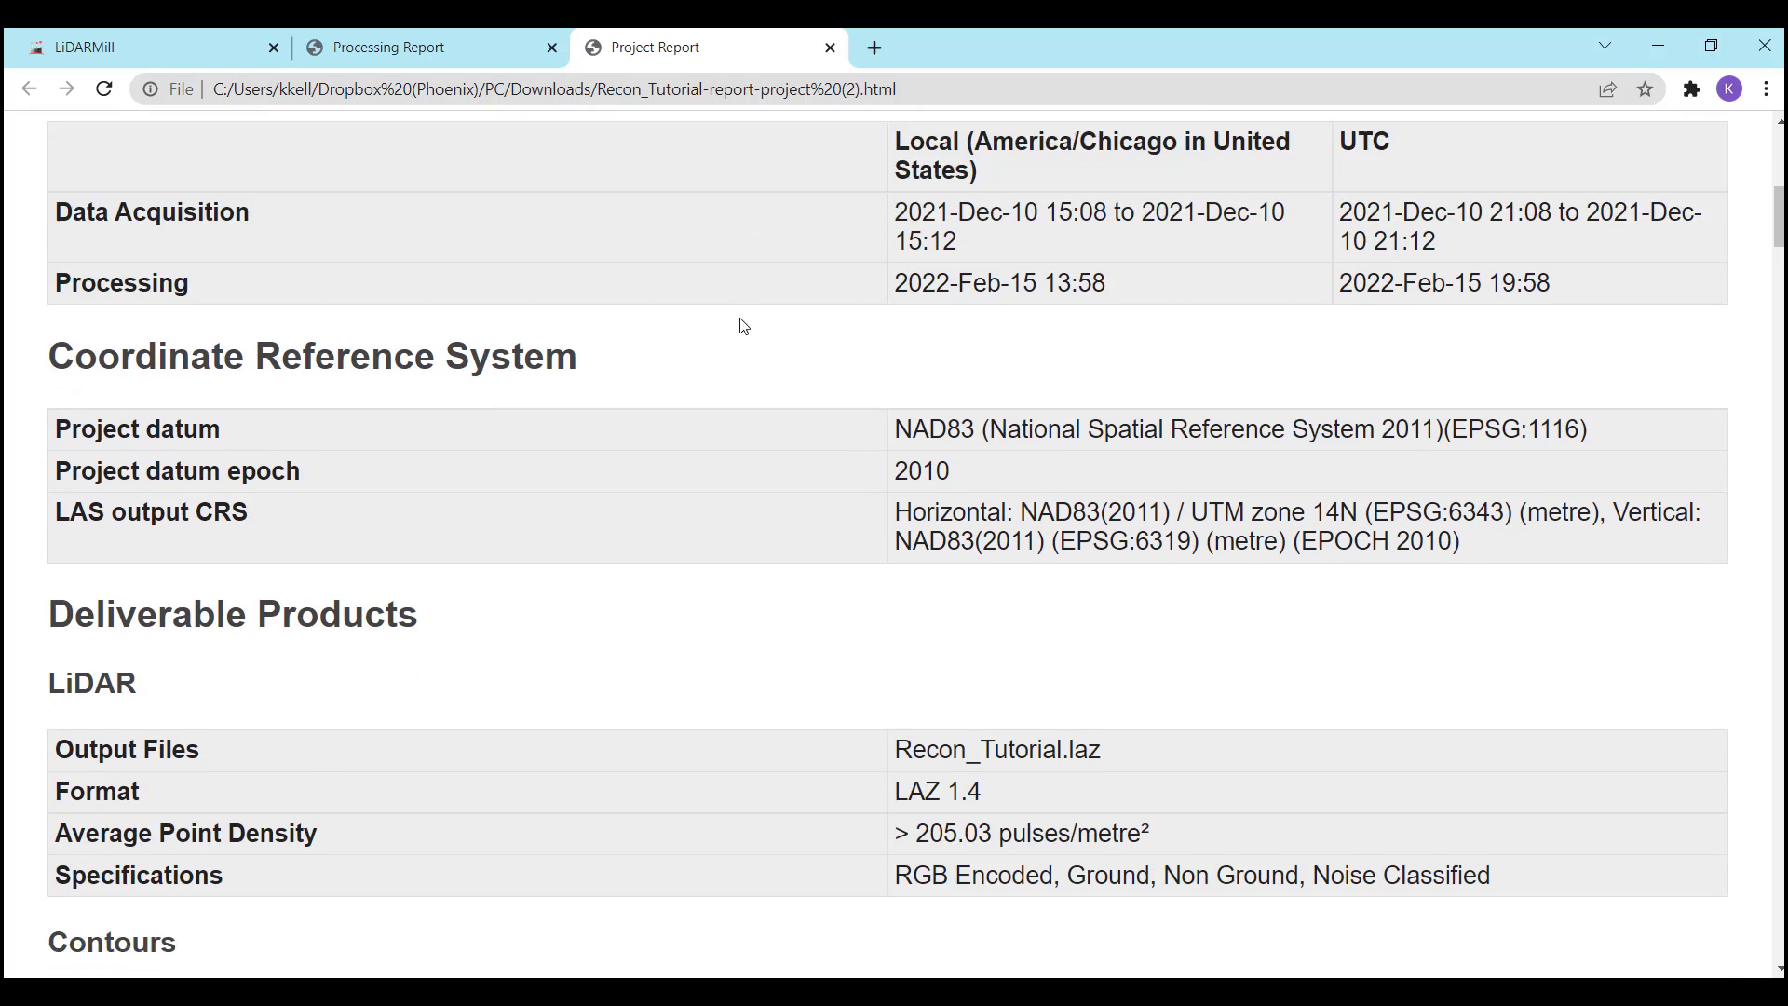
pyautogui.scroll(-1, 743, 325)
pyautogui.scroll(-6, 744, 325)
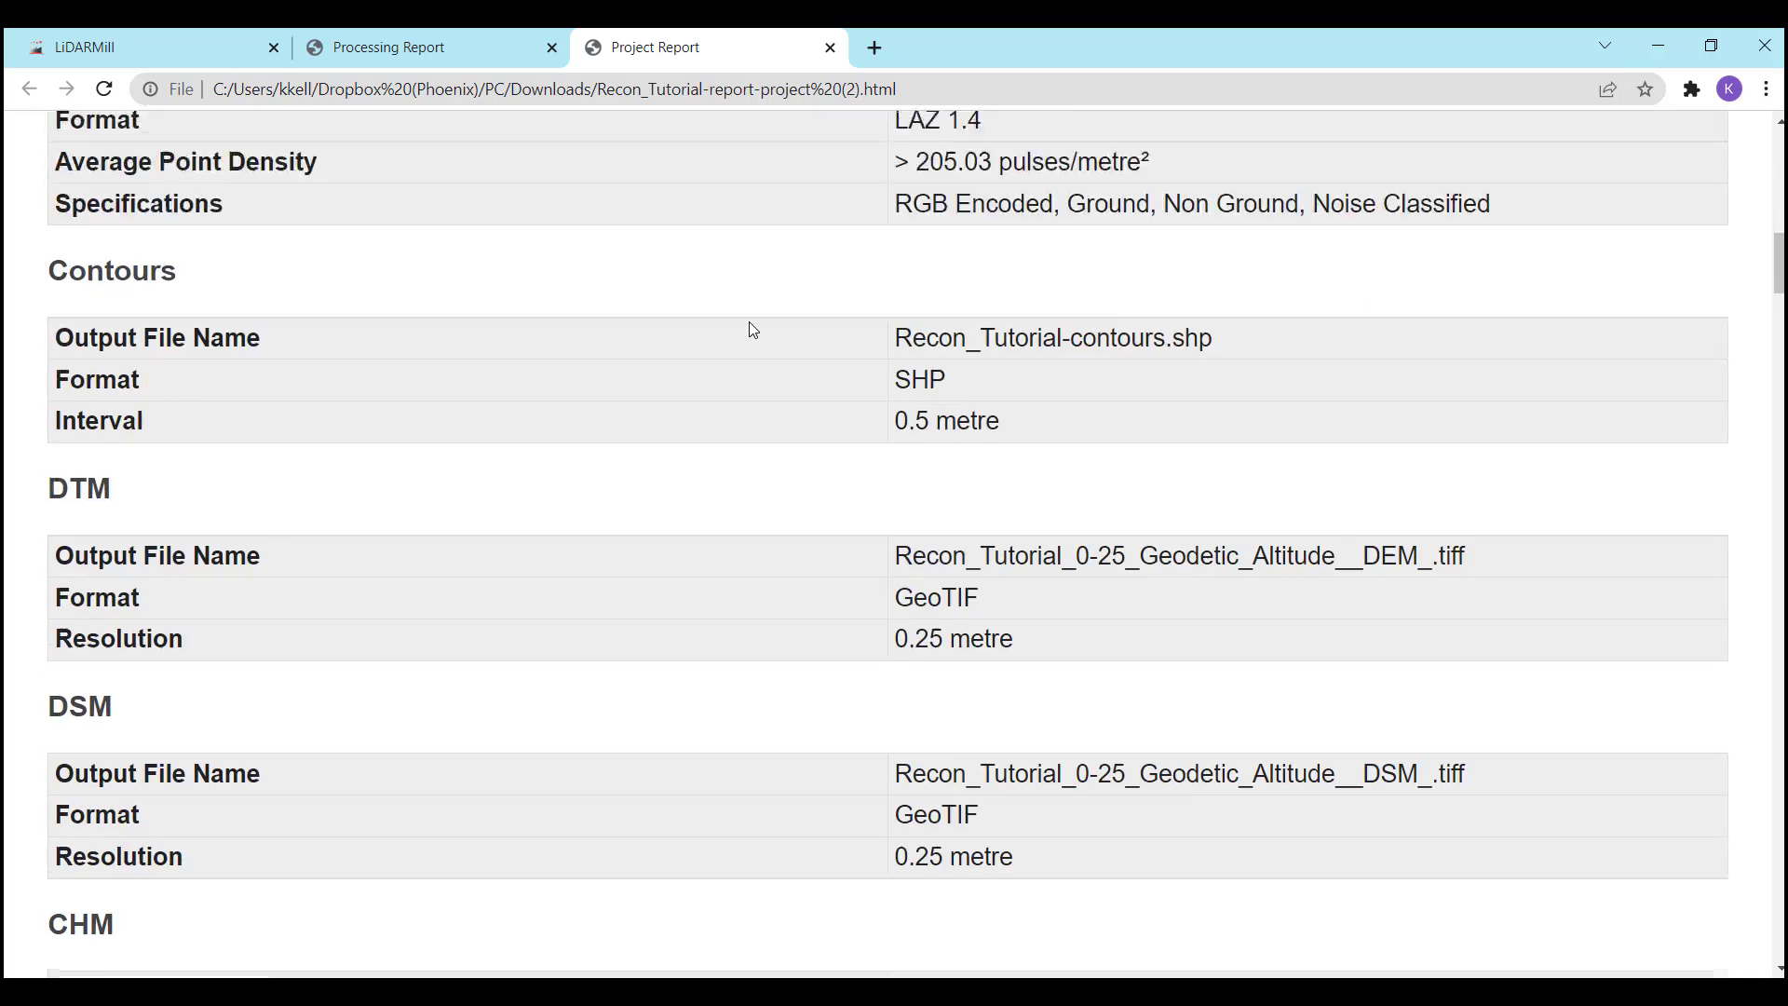
pyautogui.scroll(-15, 753, 329)
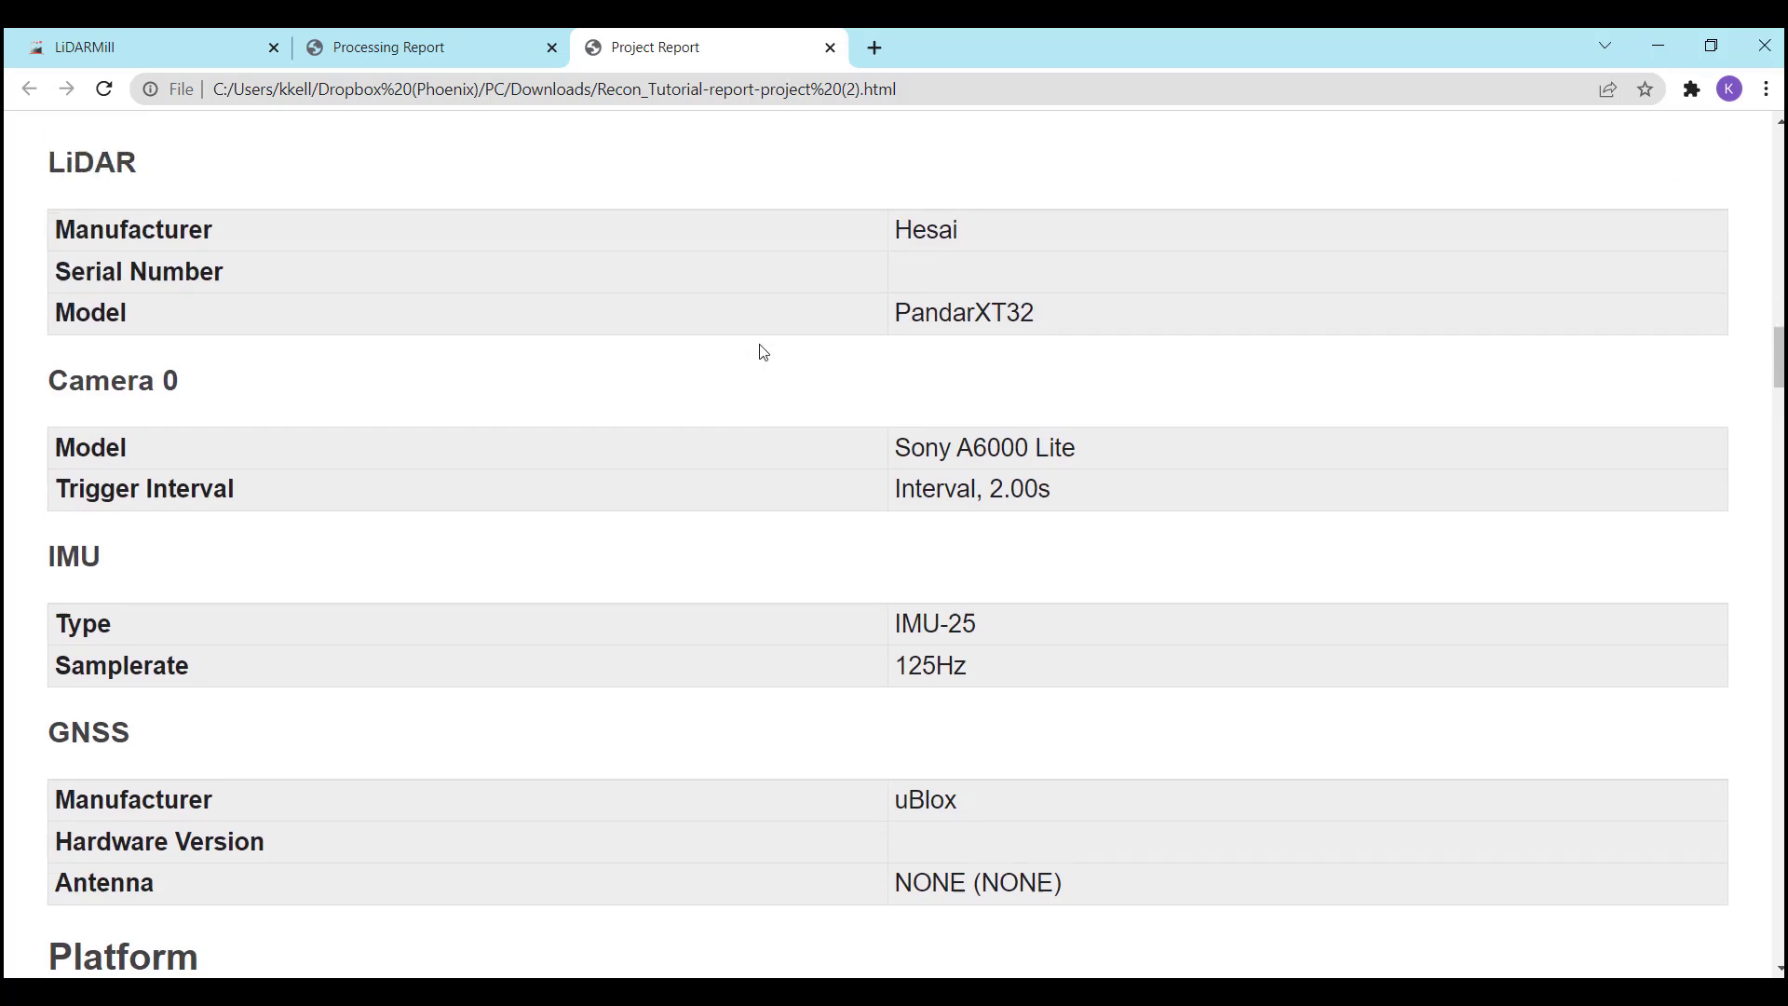
pyautogui.scroll(-11, 762, 351)
pyautogui.scroll(2, 764, 354)
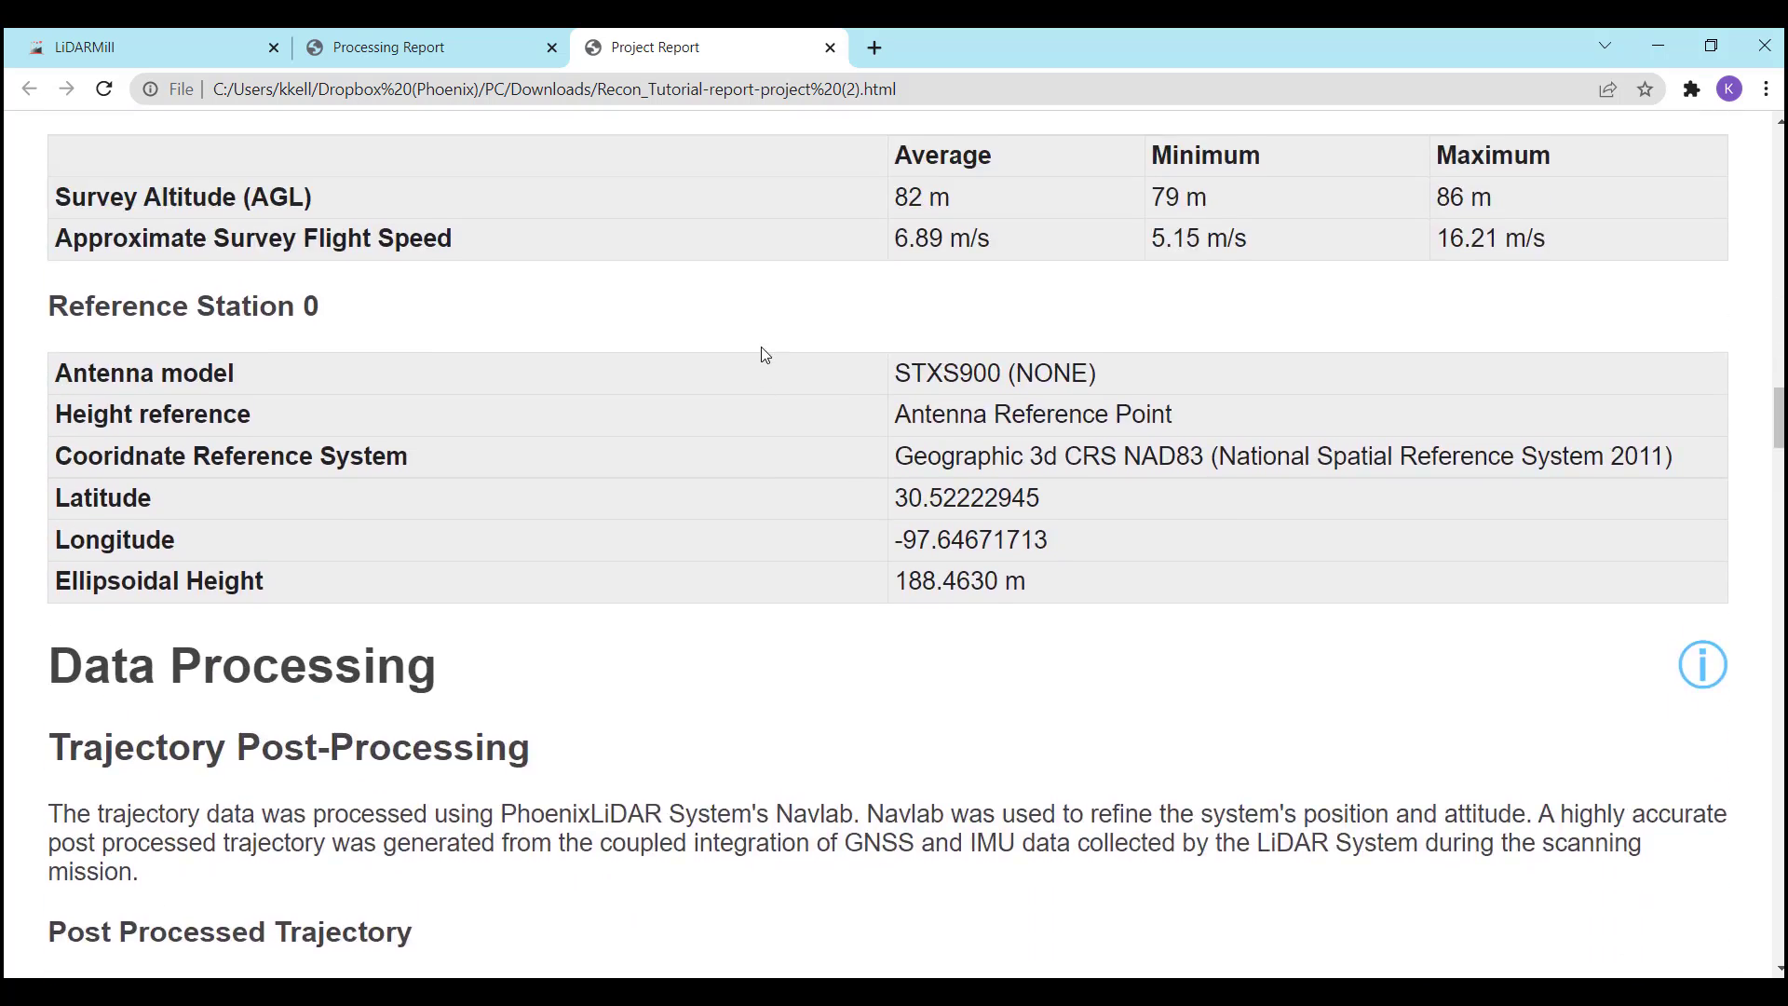
pyautogui.scroll(-16, 764, 355)
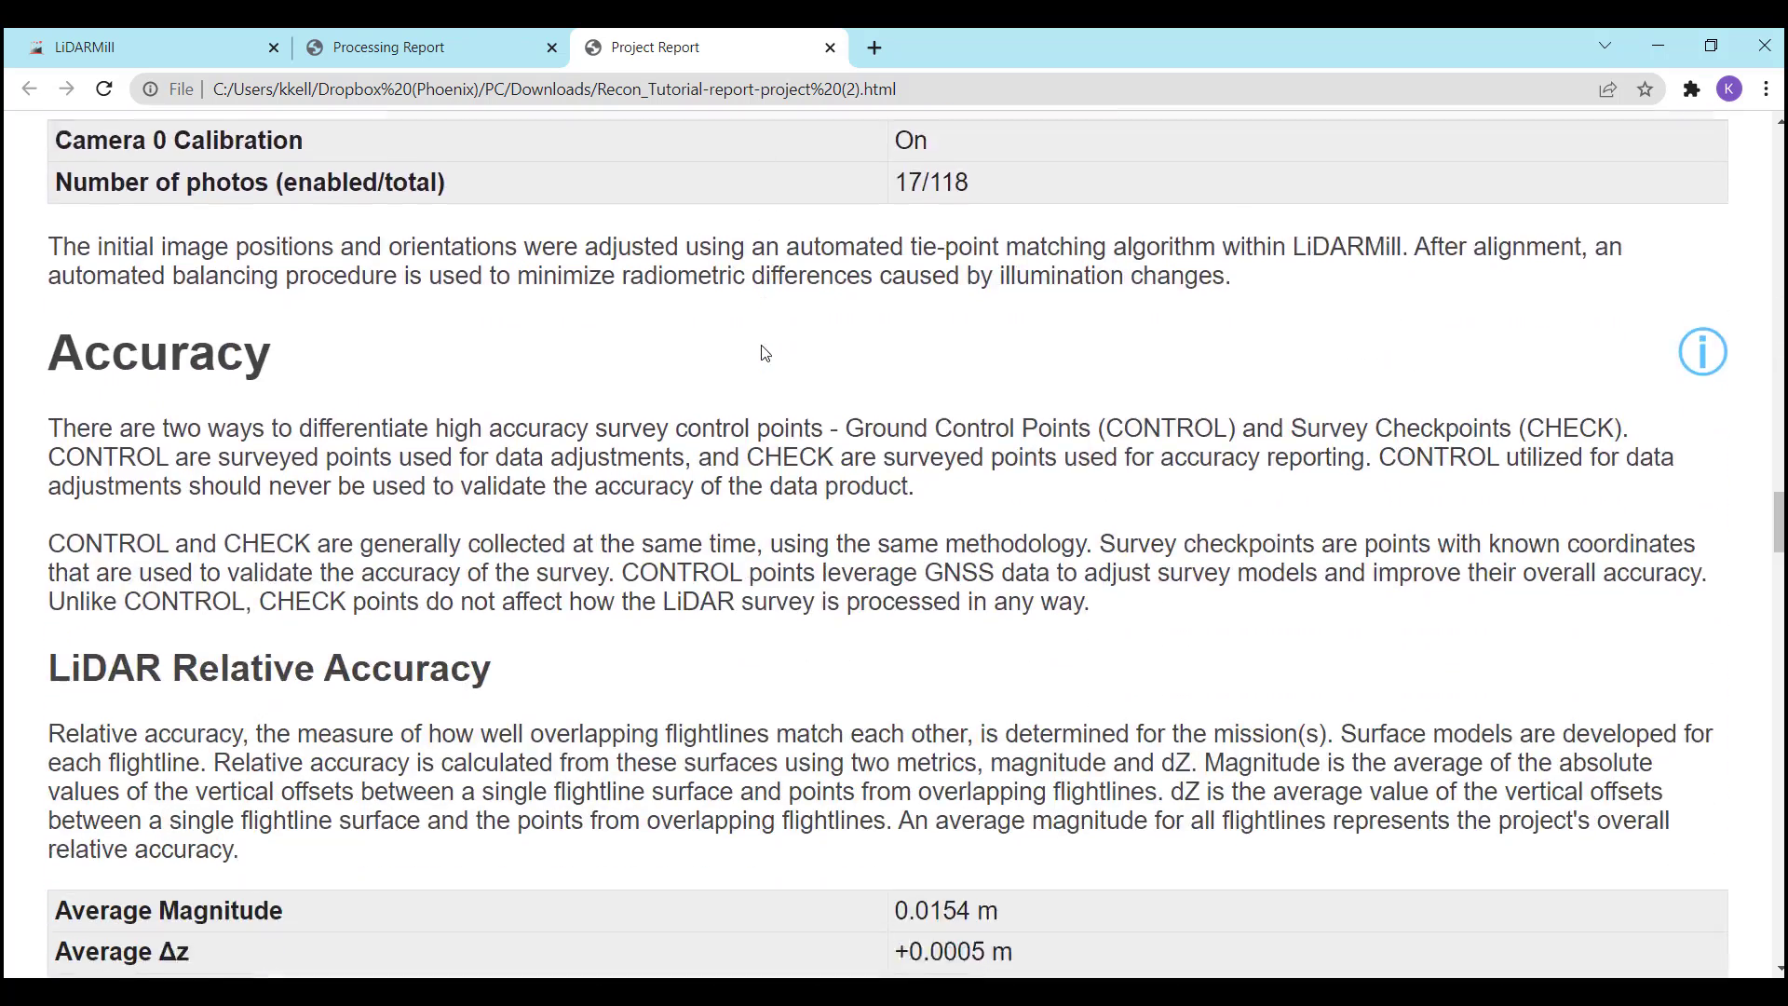
pyautogui.scroll(-15, 764, 354)
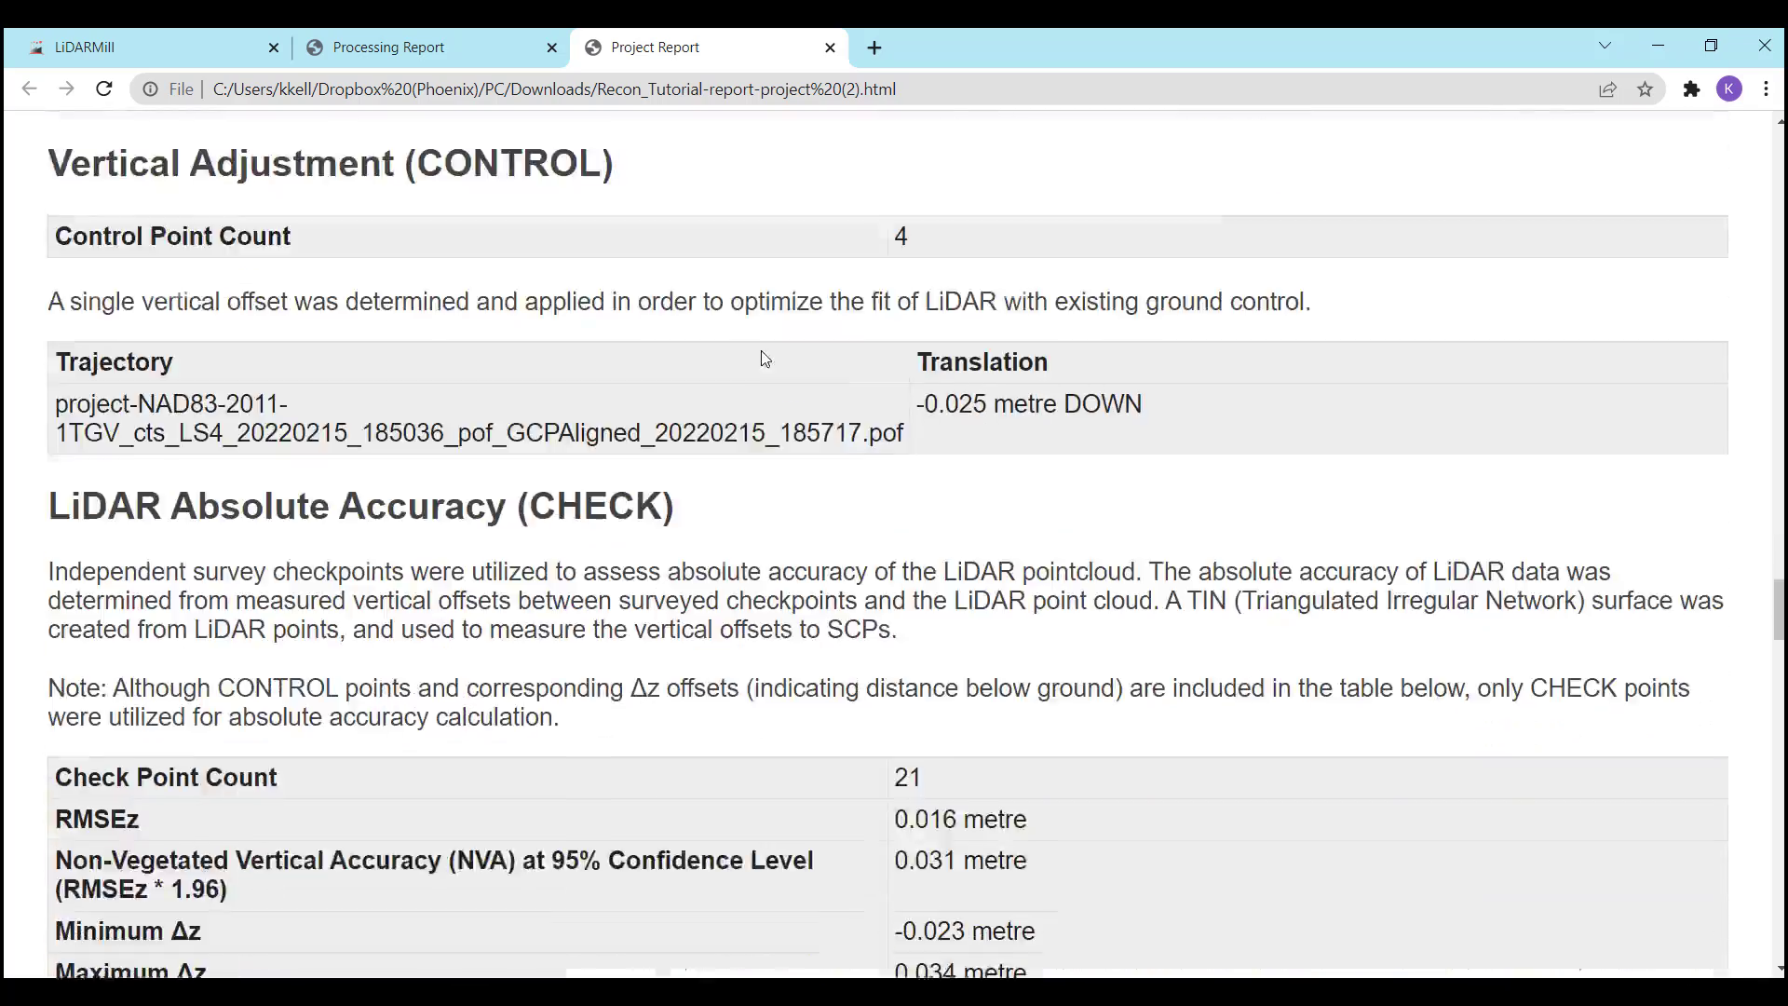
pyautogui.scroll(-16, 763, 357)
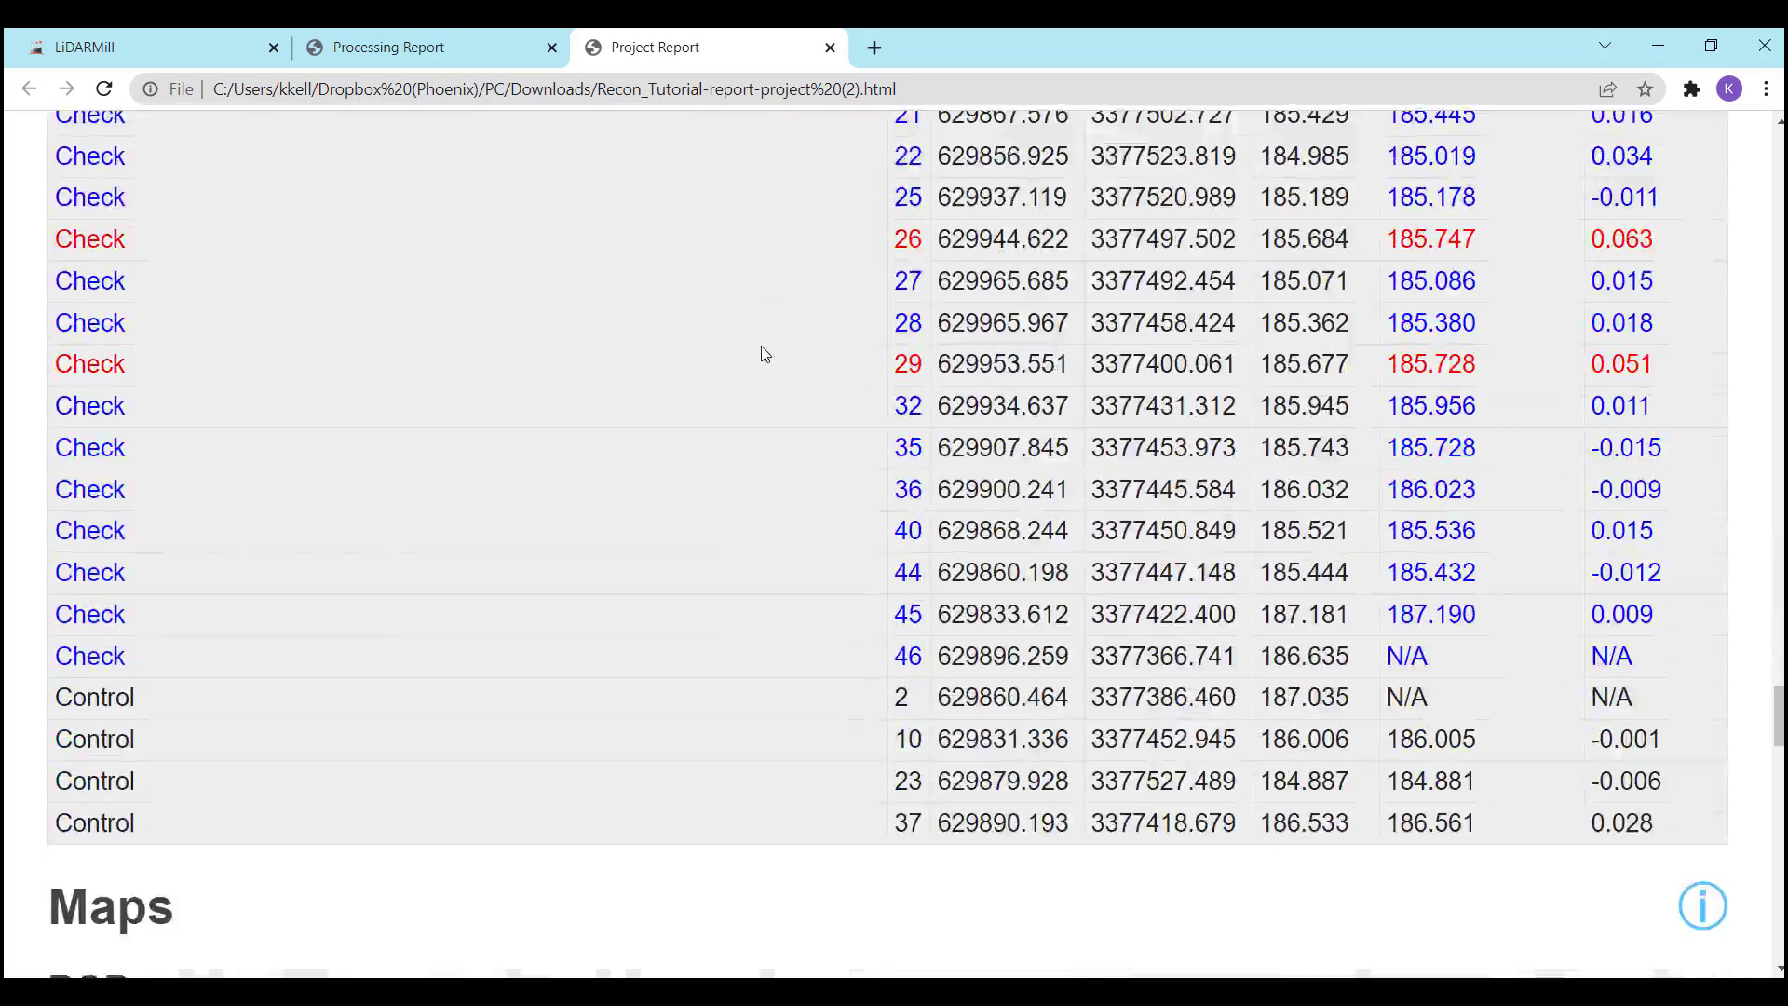
pyautogui.scroll(-20, 763, 349)
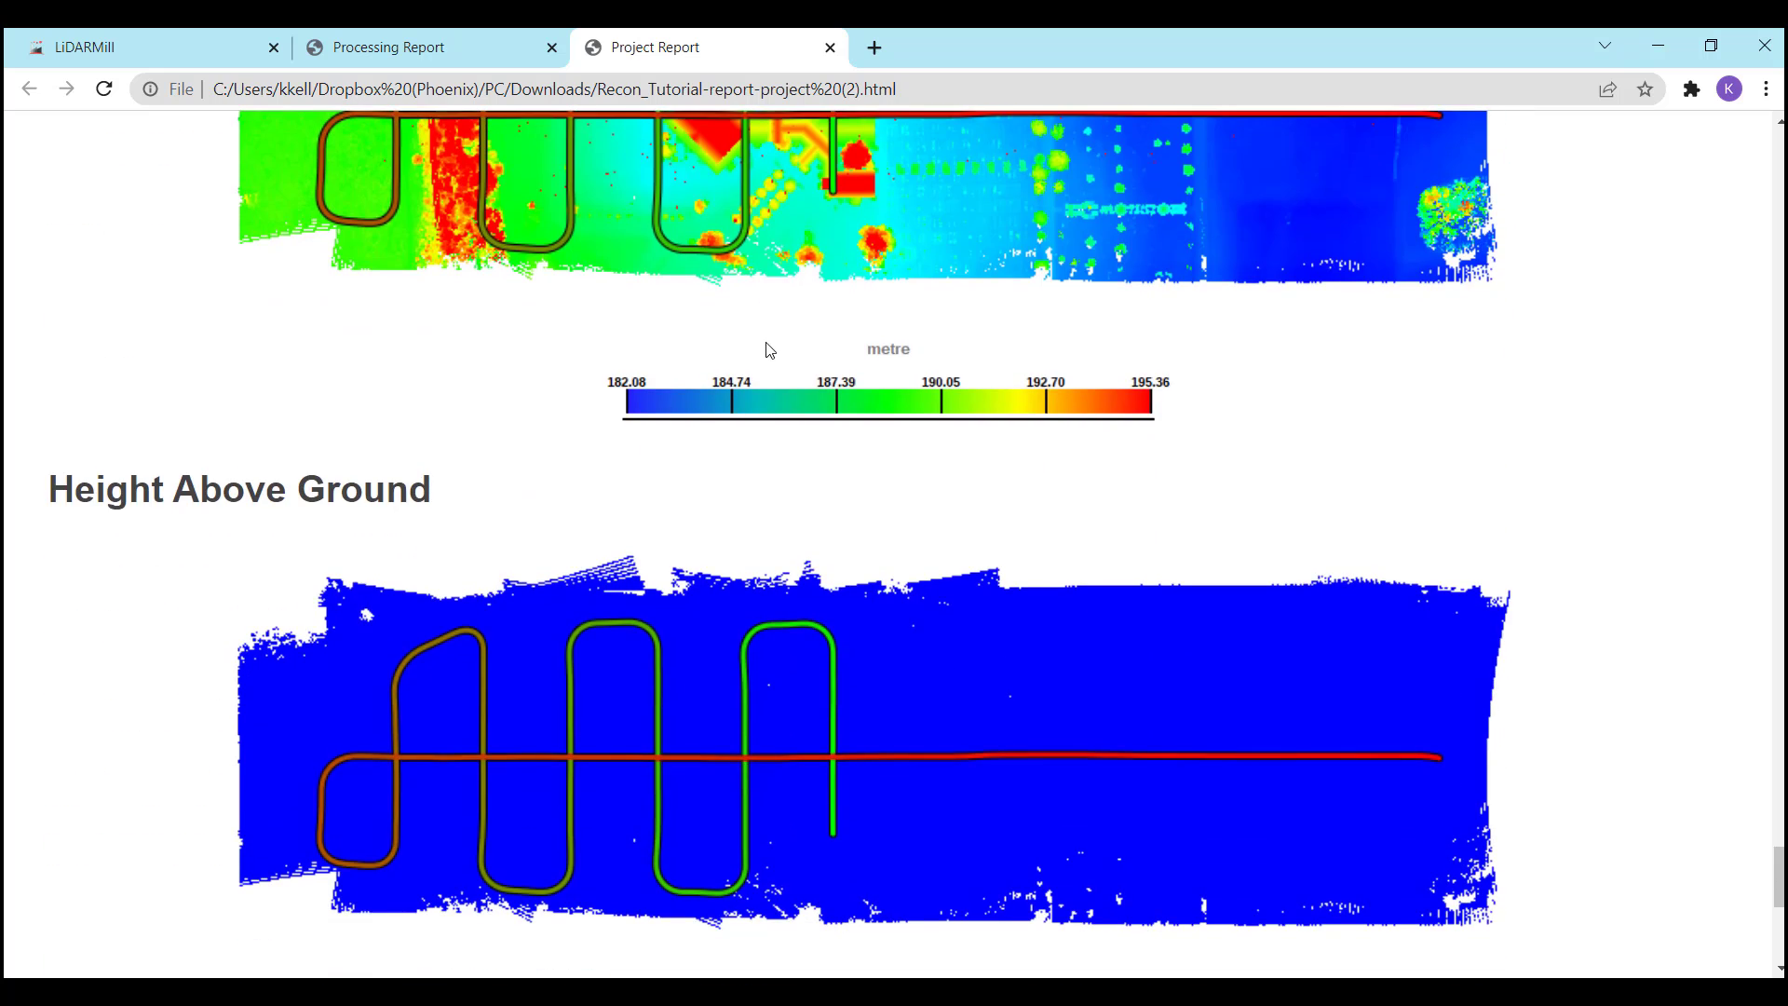
pyautogui.scroll(-8, 769, 350)
# Examine the Processing Report's hardware, camera and LiDAR calibration, relative accuracy, cloud calibration, histograms, trajectories and maps
pyautogui.click(470, 46)
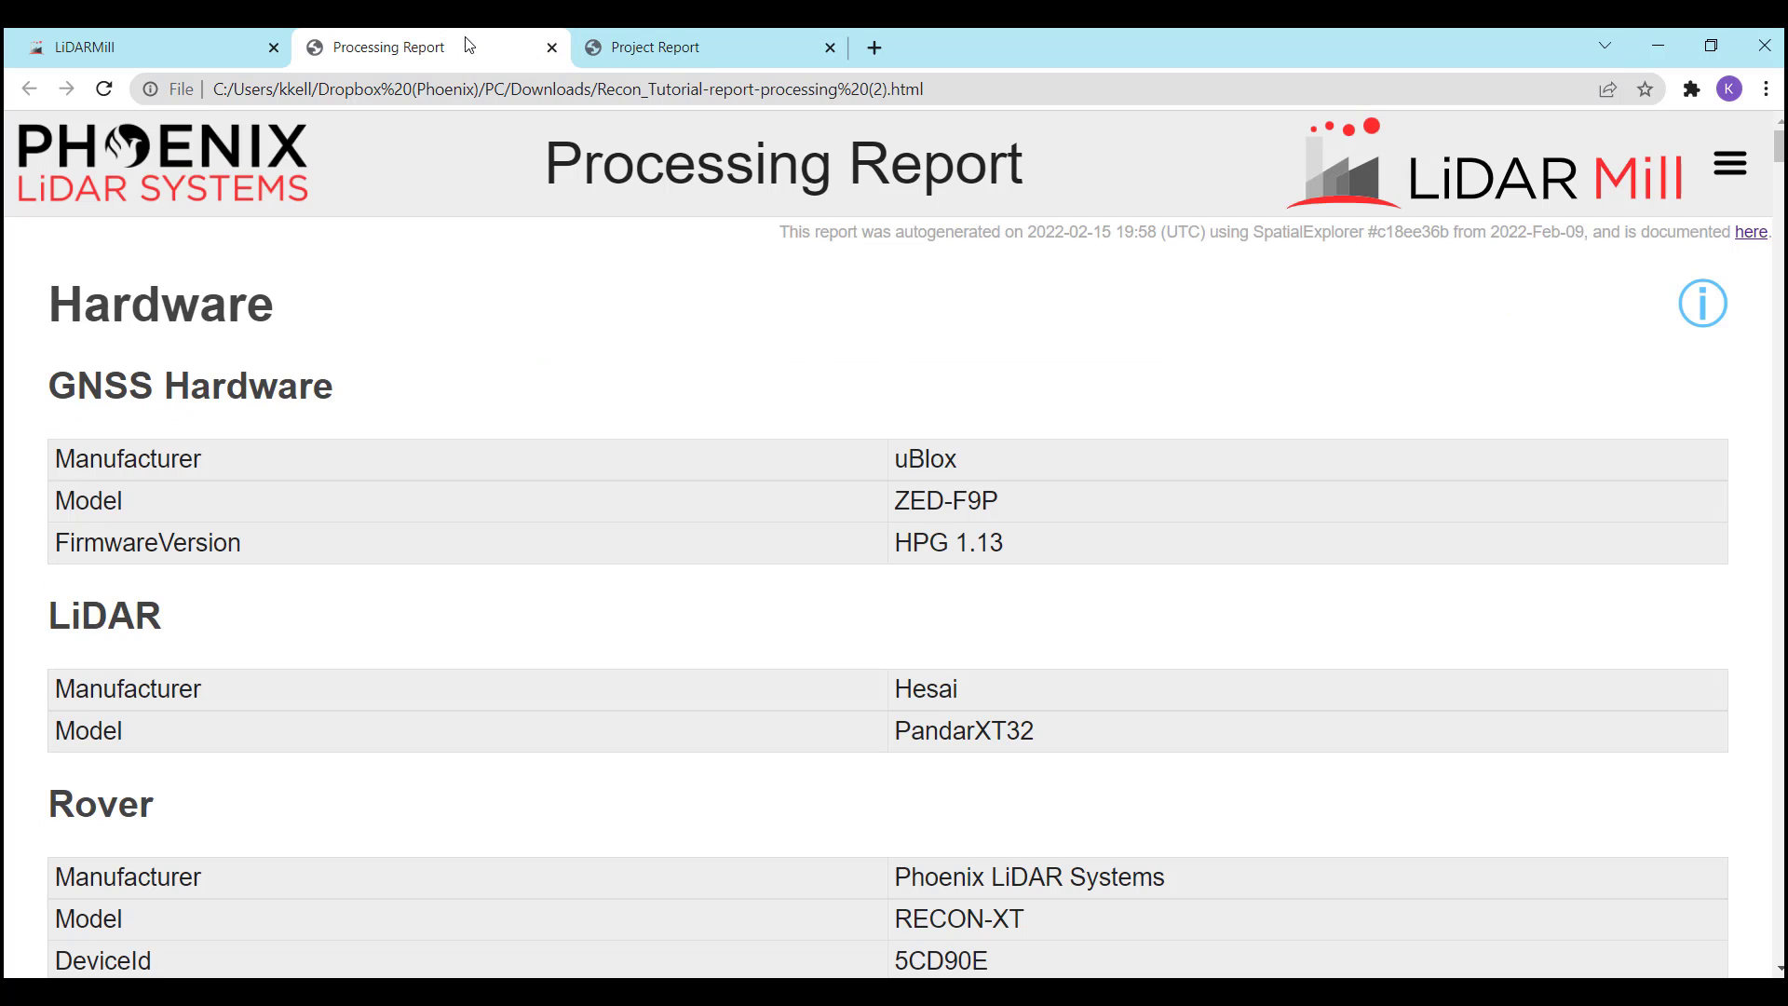
pyautogui.scroll(-14, 779, 322)
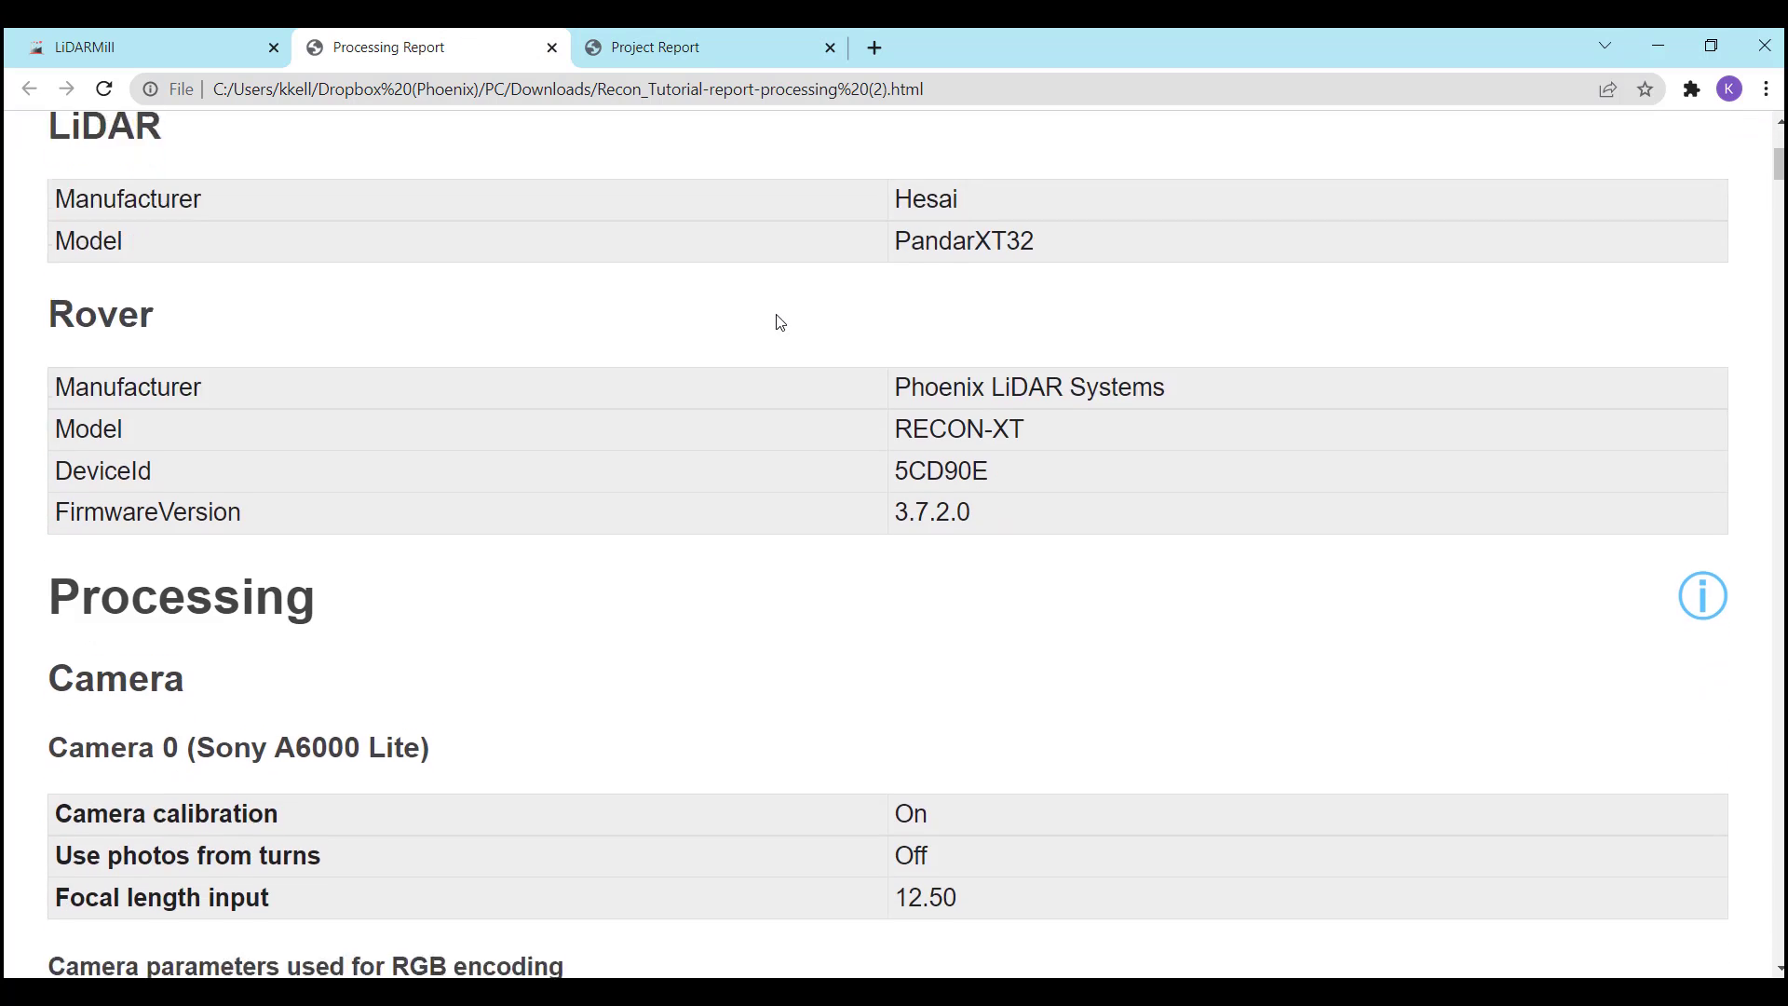
pyautogui.scroll(-20, 785, 322)
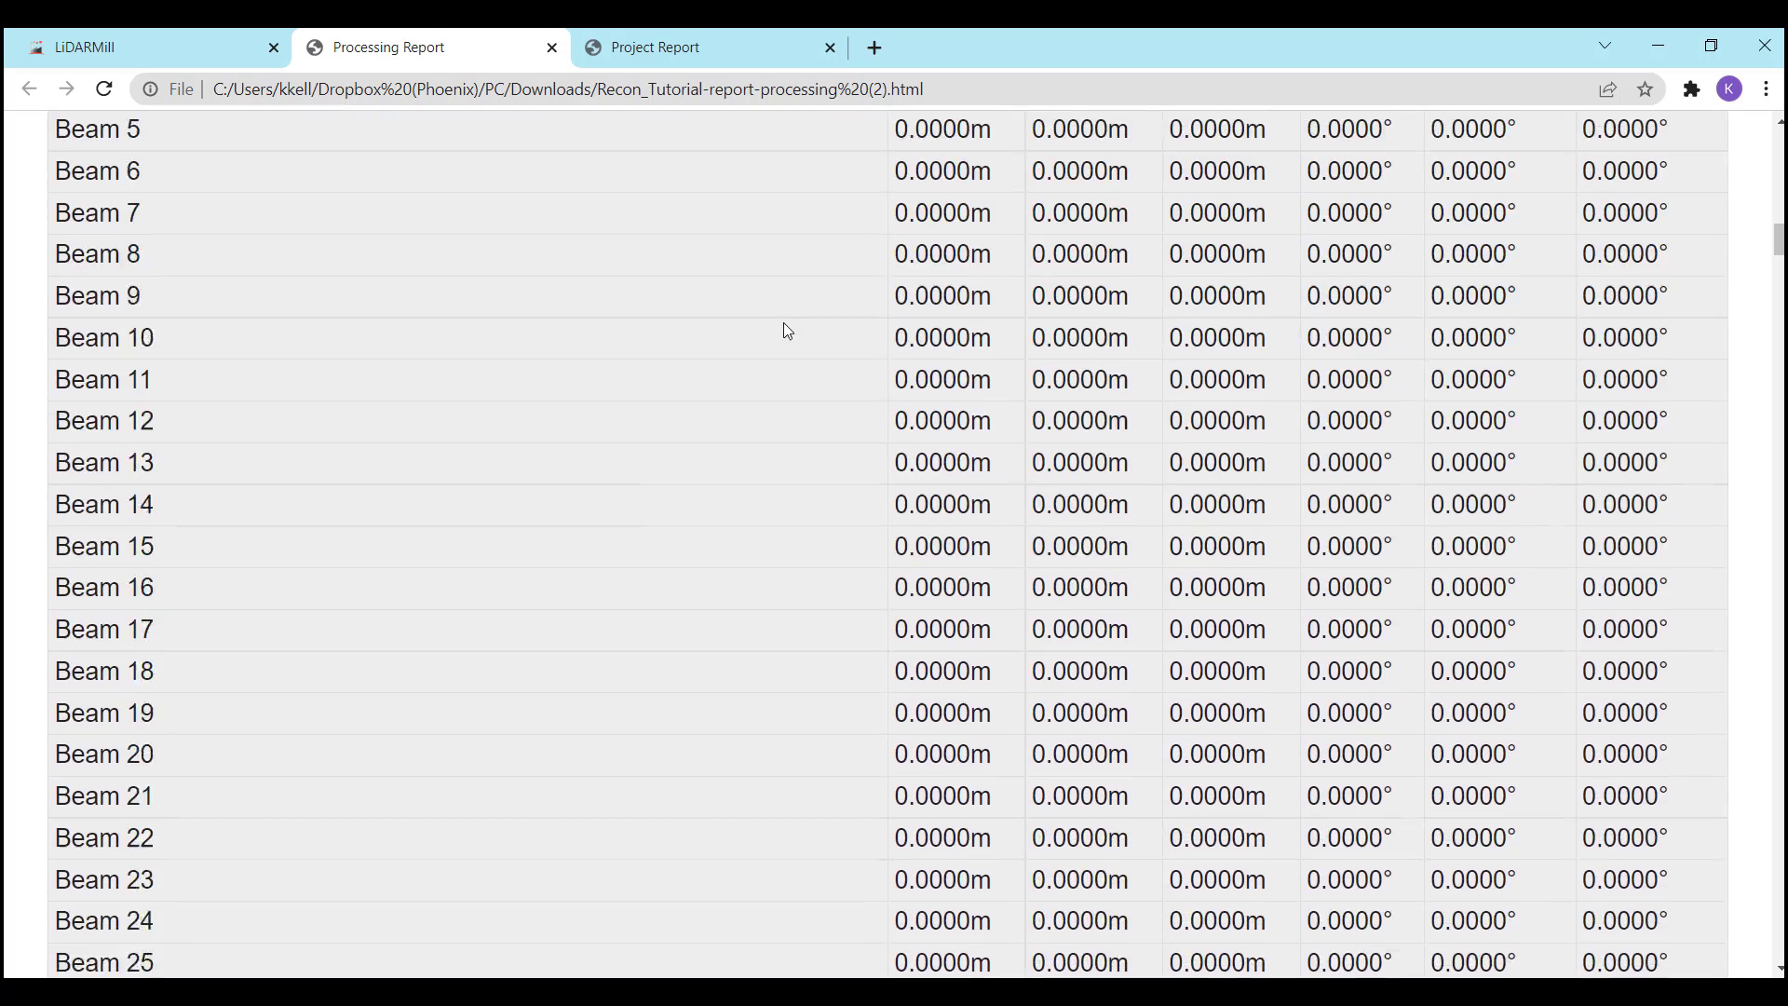
pyautogui.scroll(-20, 786, 329)
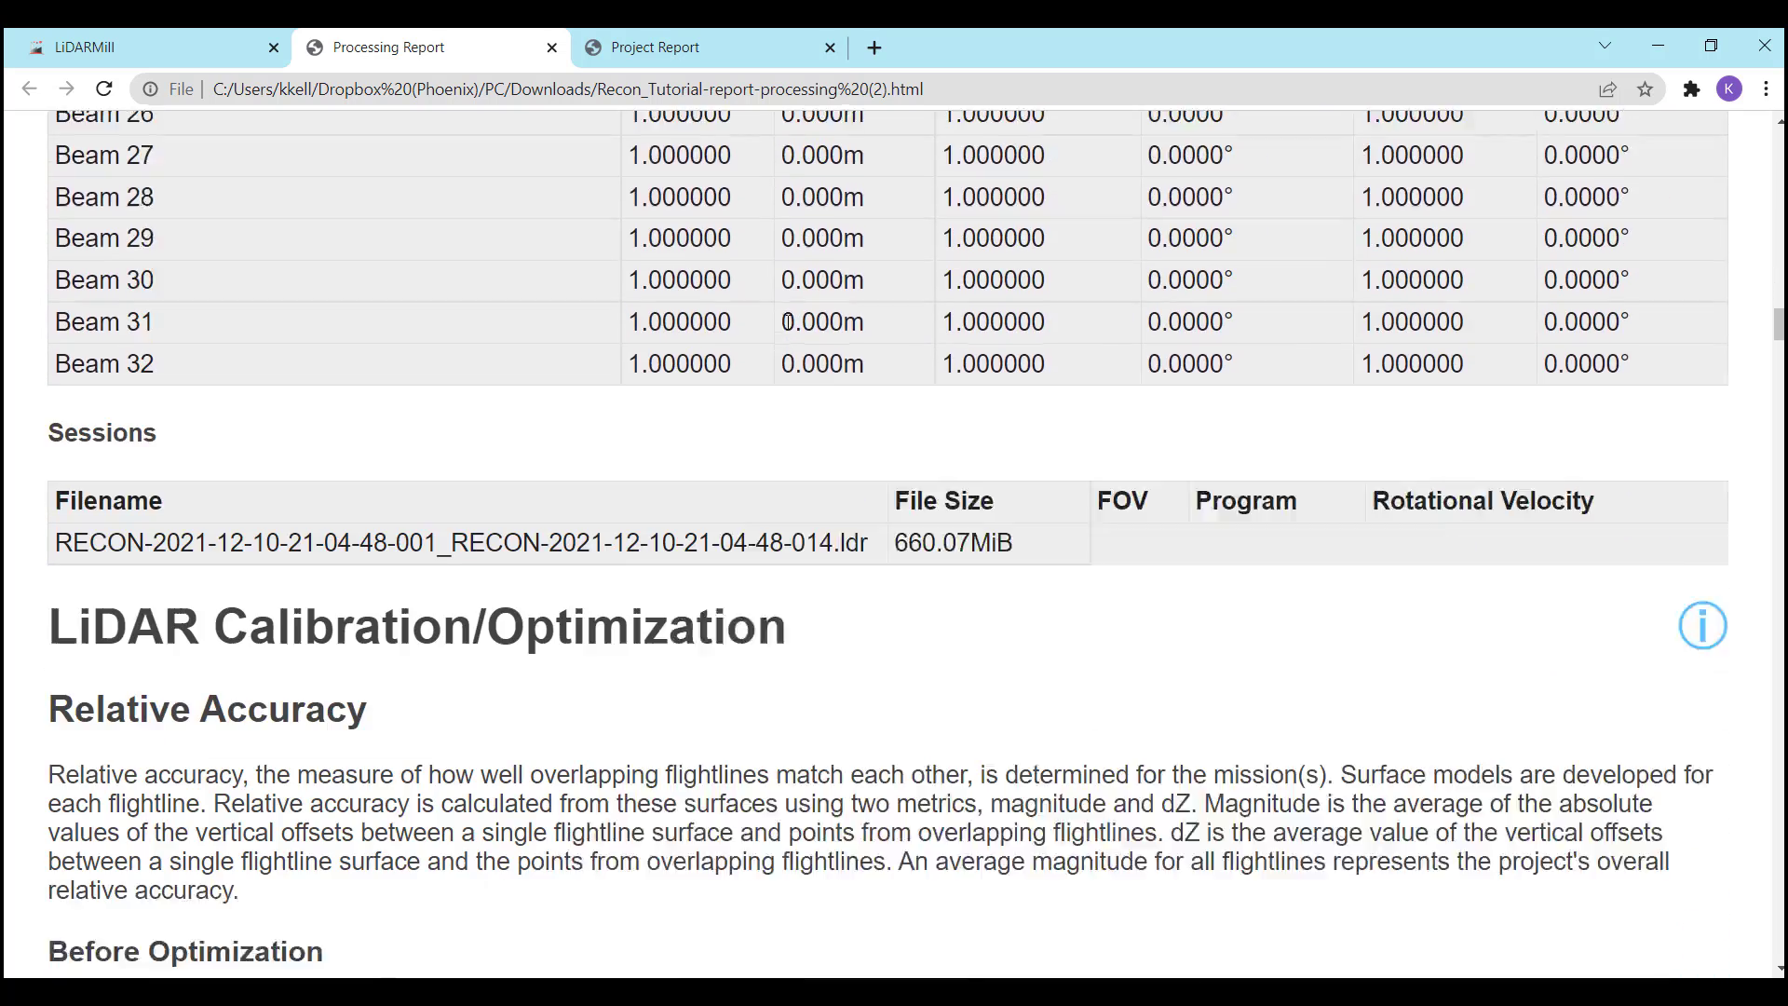
pyautogui.scroll(-20, 791, 330)
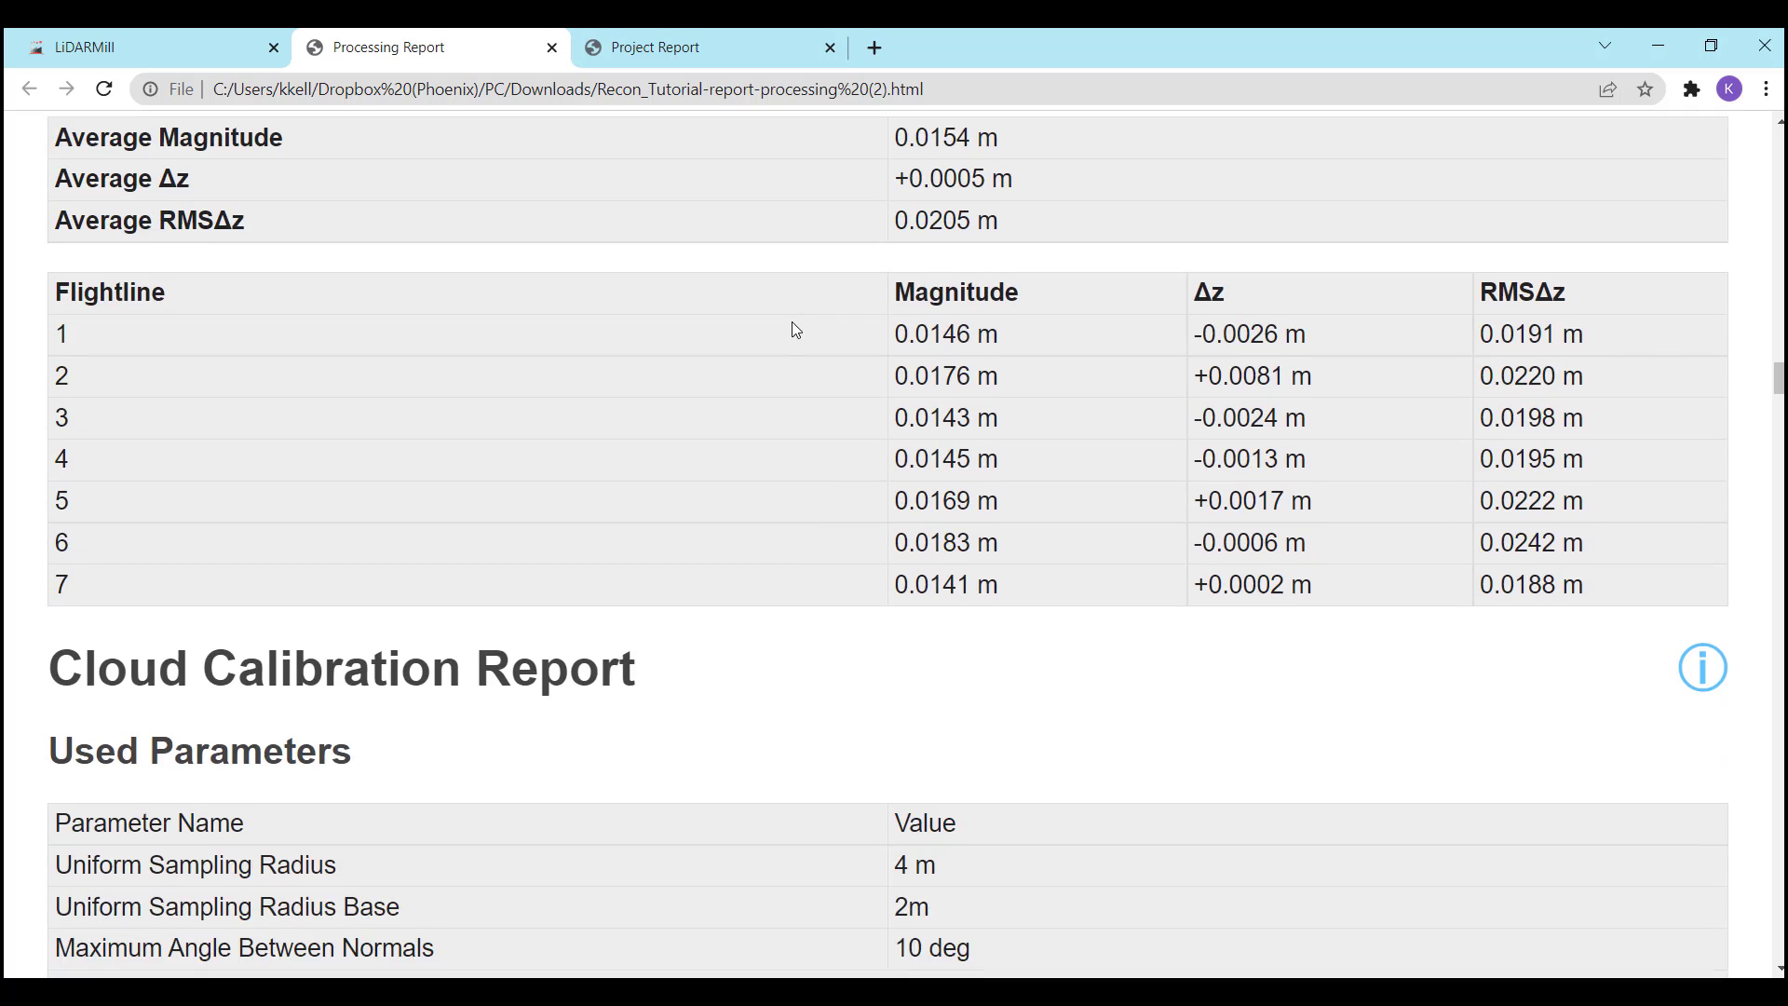
pyautogui.scroll(-20, 798, 328)
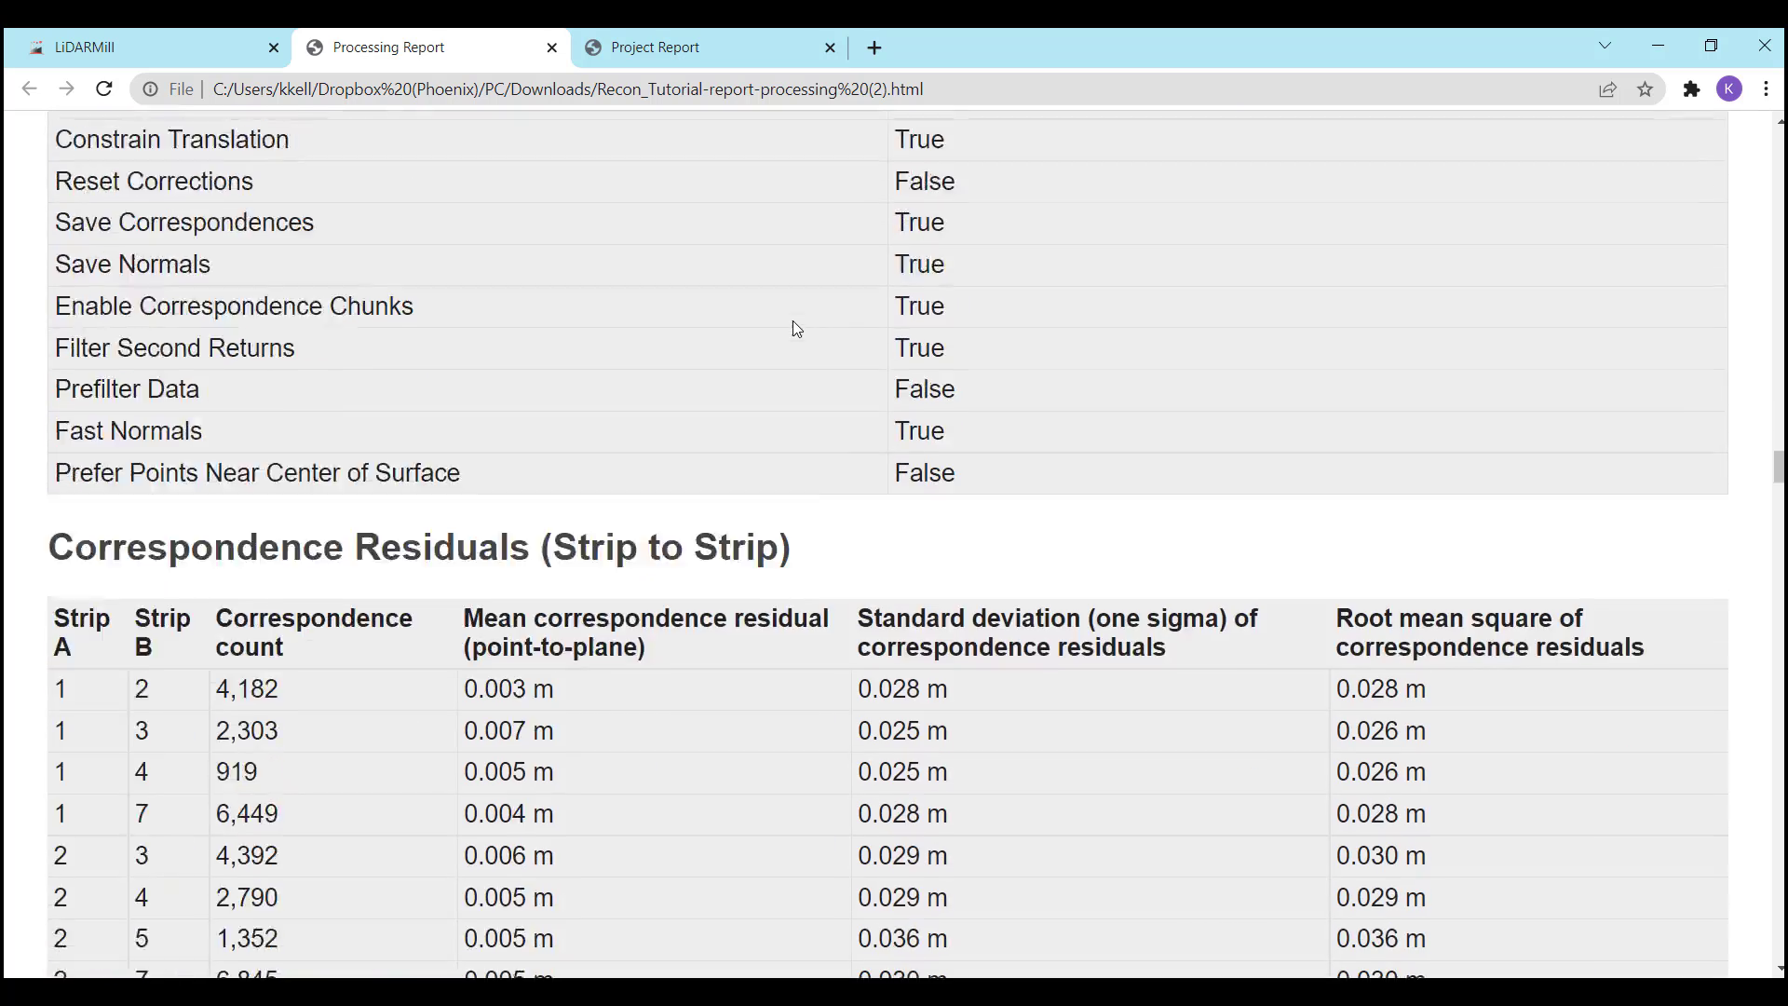
pyautogui.scroll(-20, 798, 333)
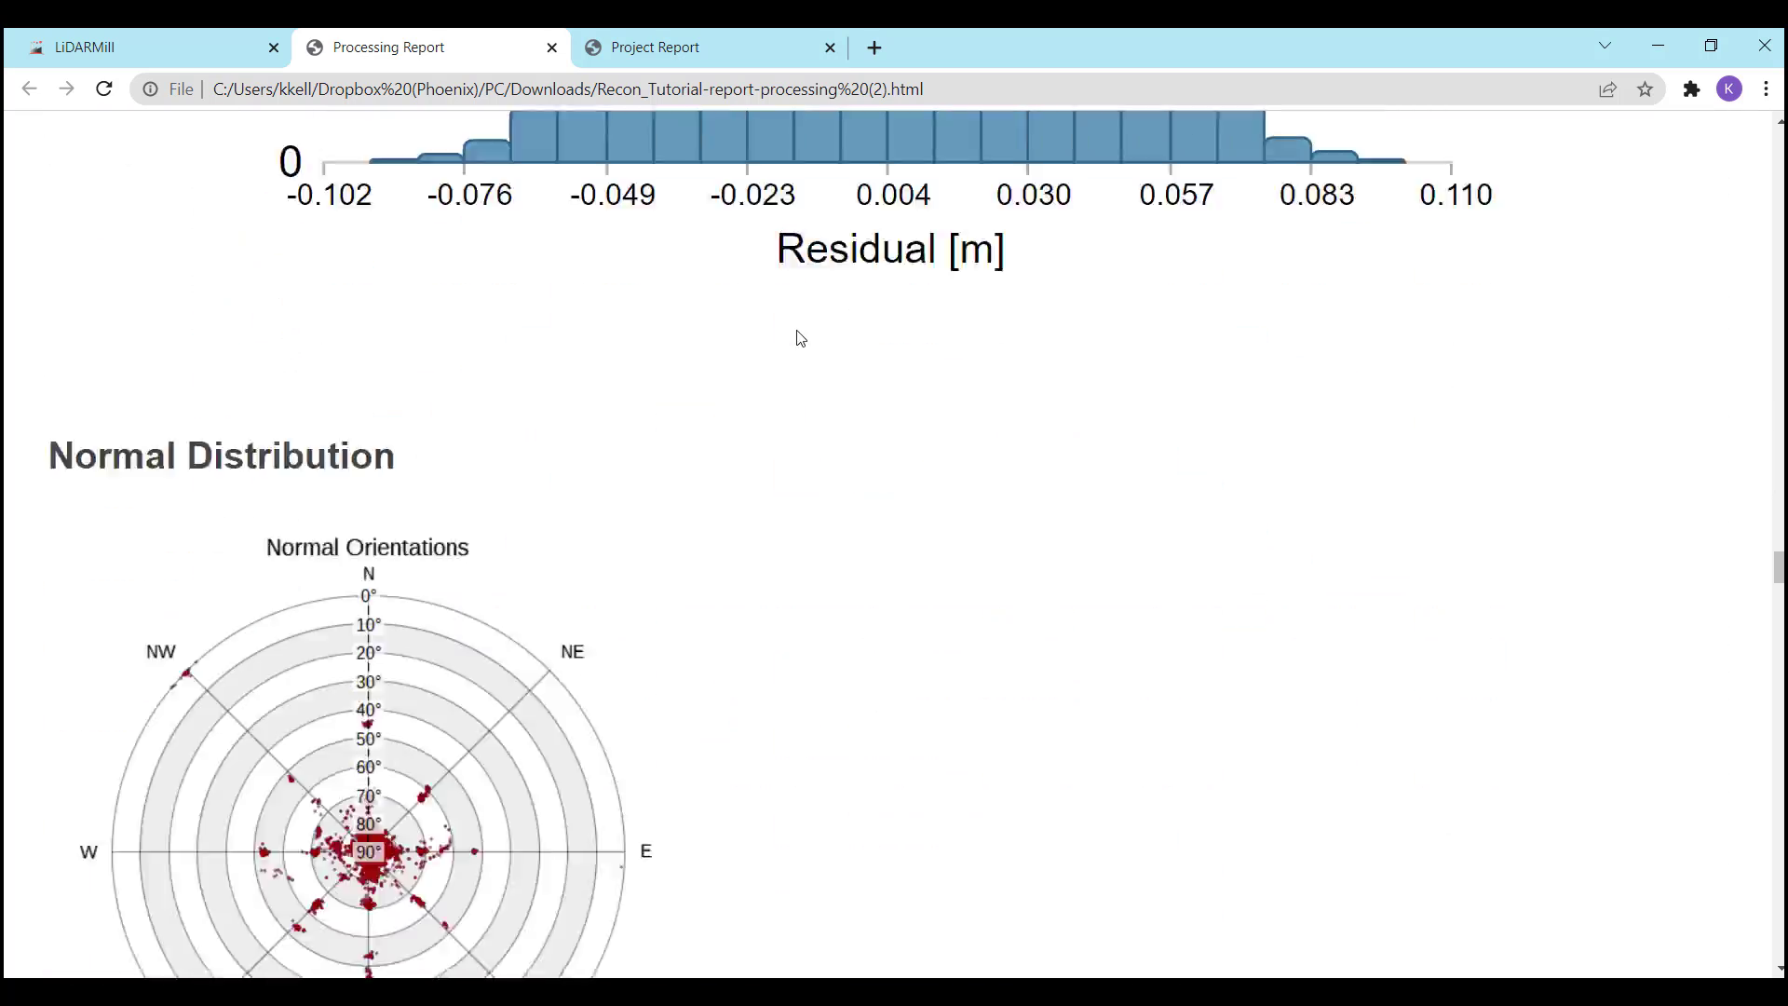
pyautogui.scroll(-20, 815, 349)
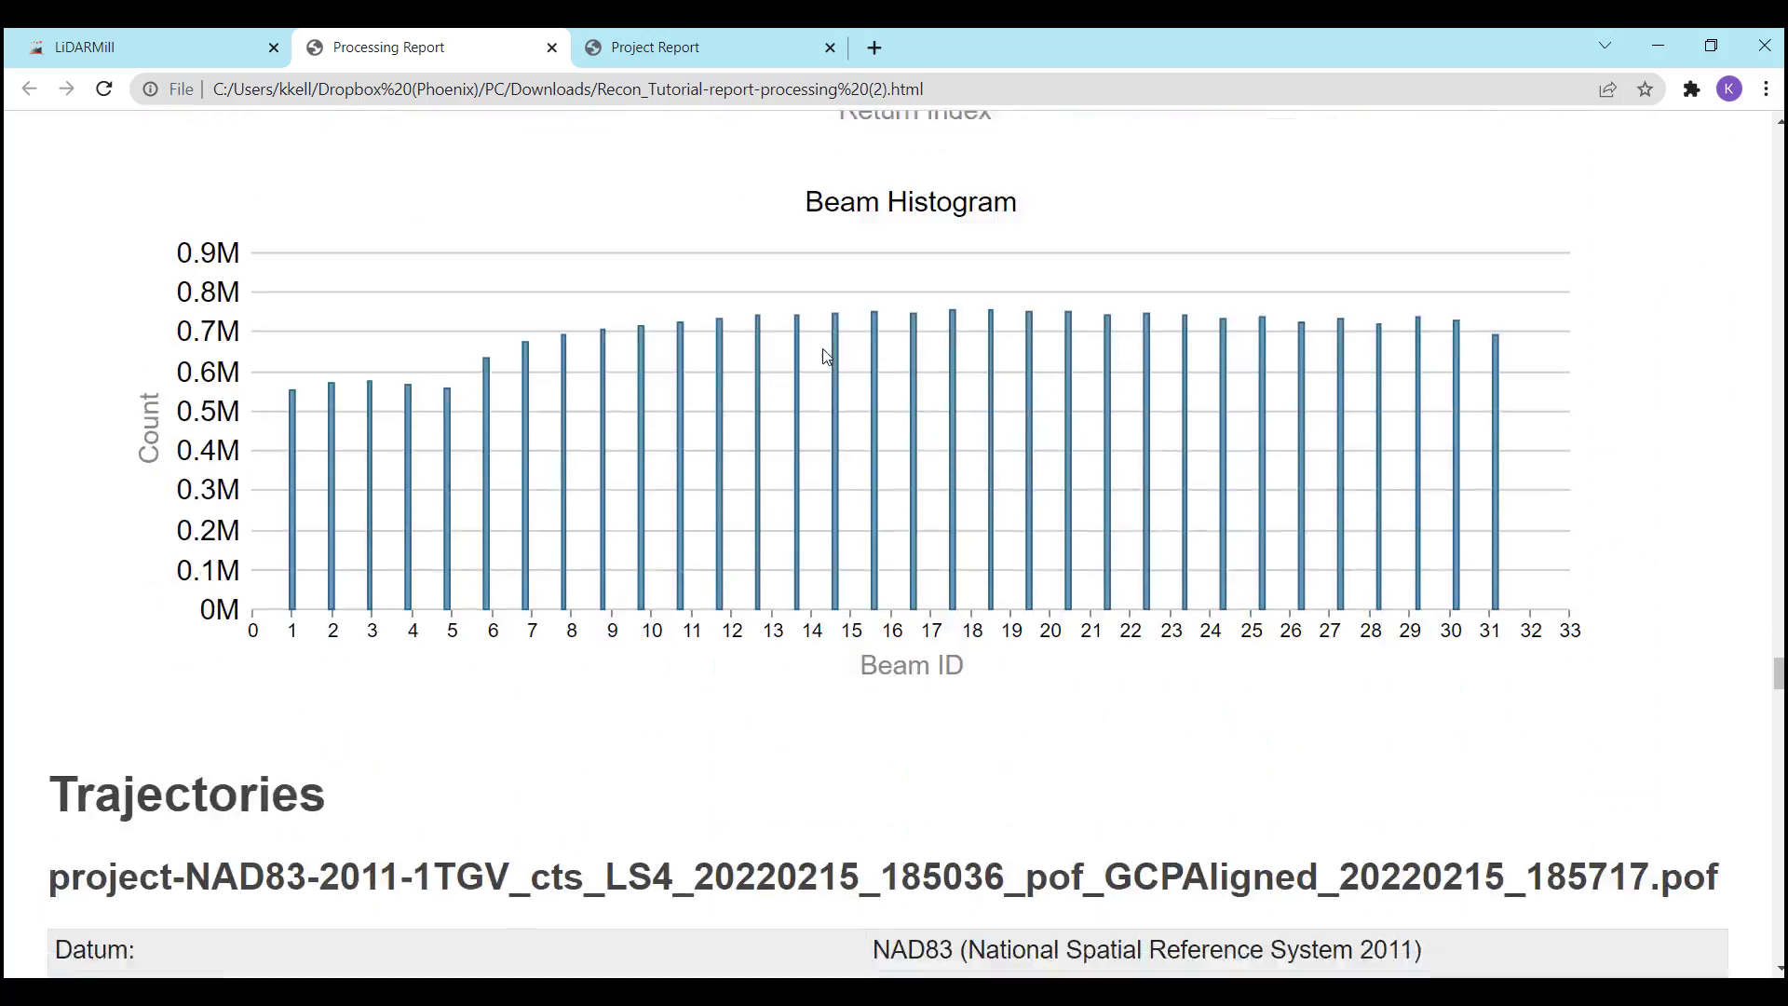
pyautogui.scroll(-6, 832, 364)
pyautogui.scroll(16, 1209, 371)
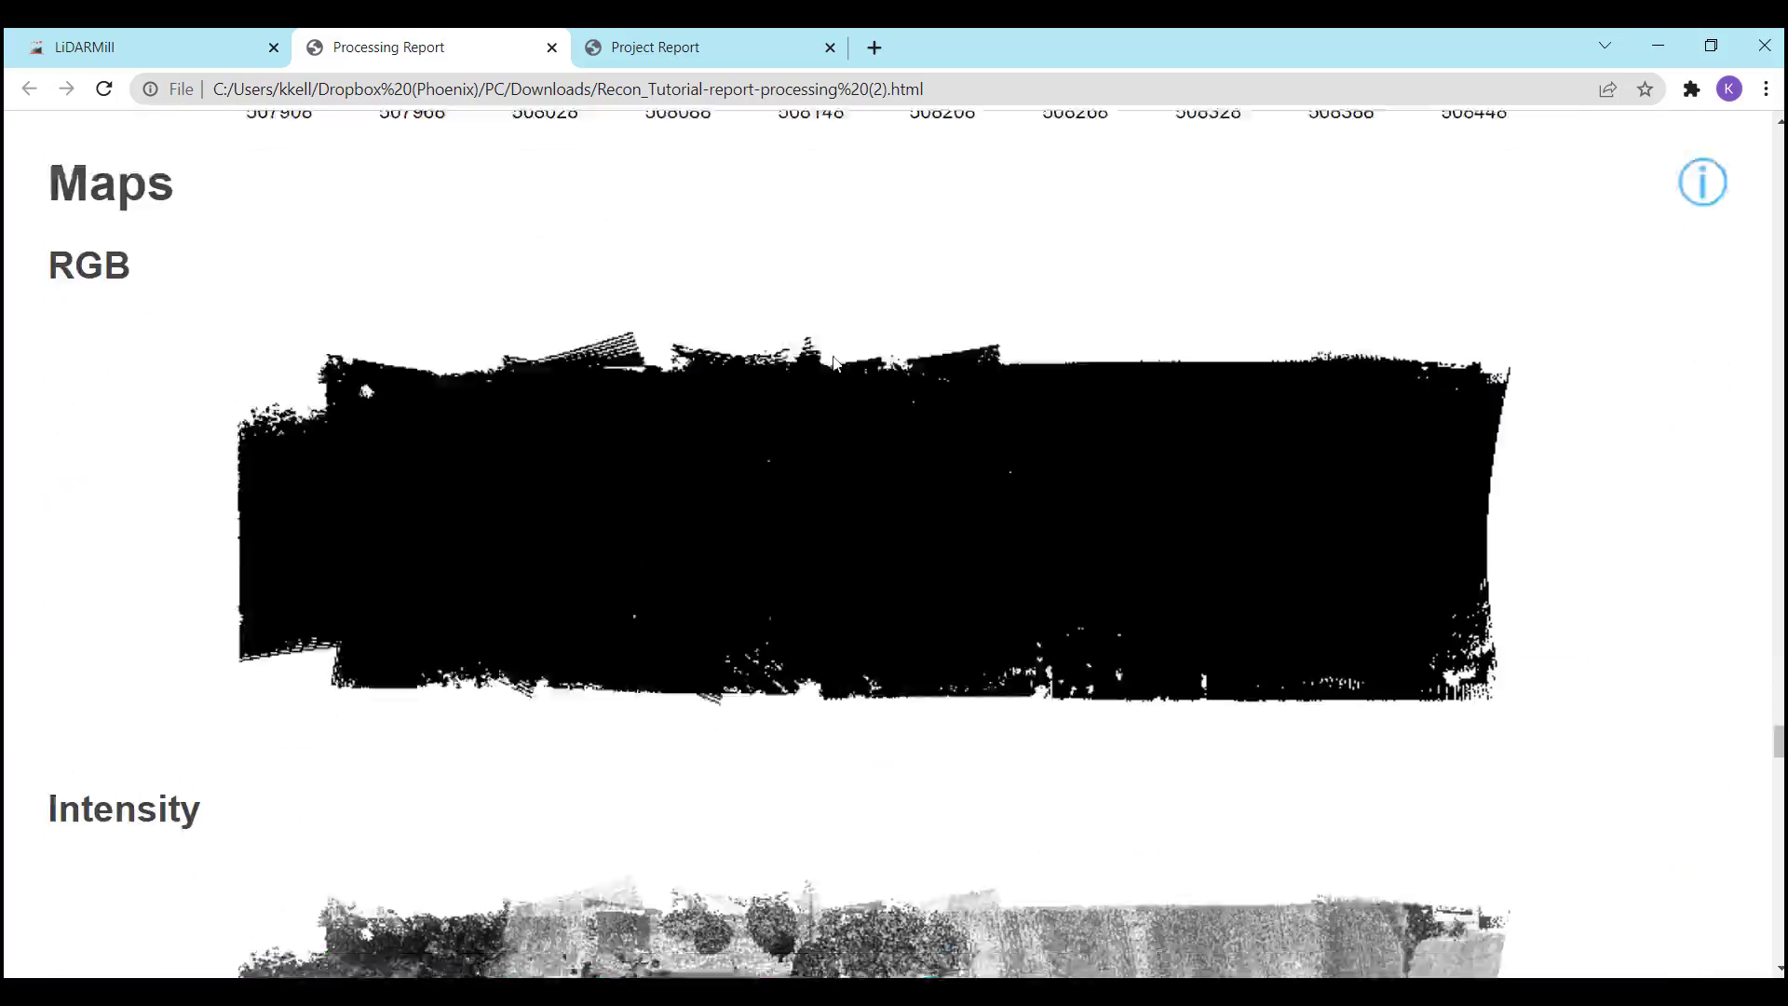
pyautogui.scroll(20, 1300, 410)
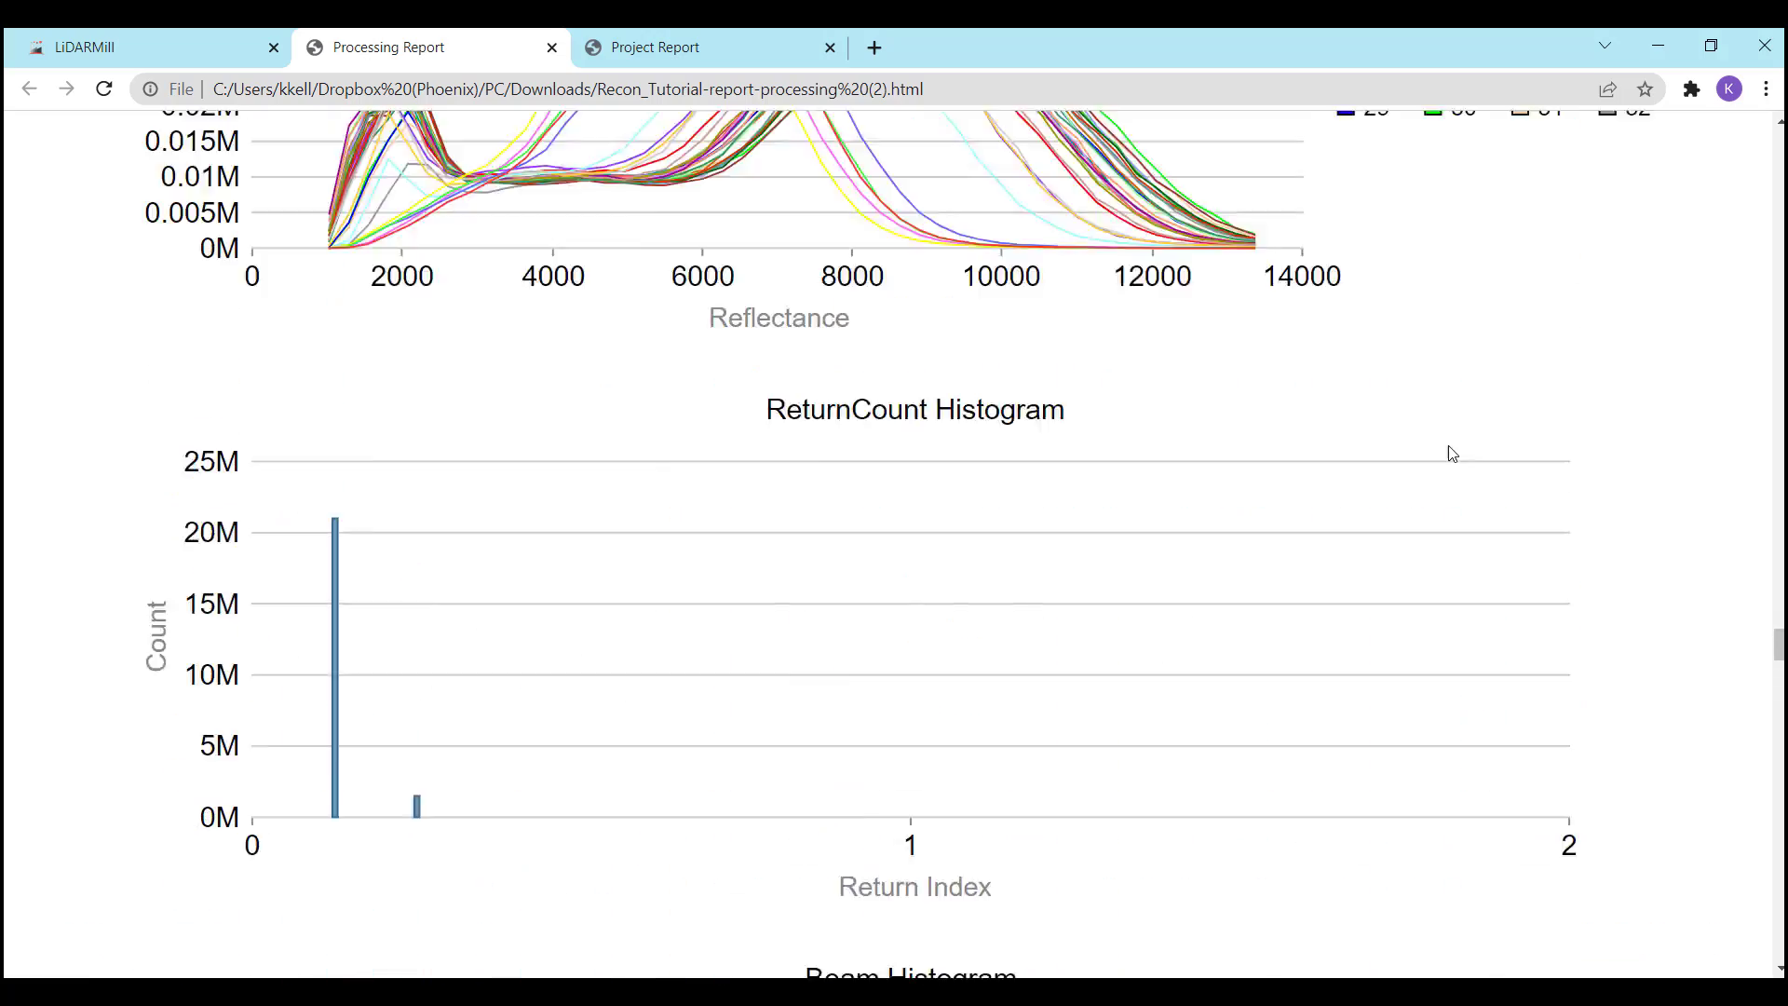
# Open the user manual's explanation of the Processing Report's point cloud statistics and read through its other sections
pyautogui.click(1699, 664)
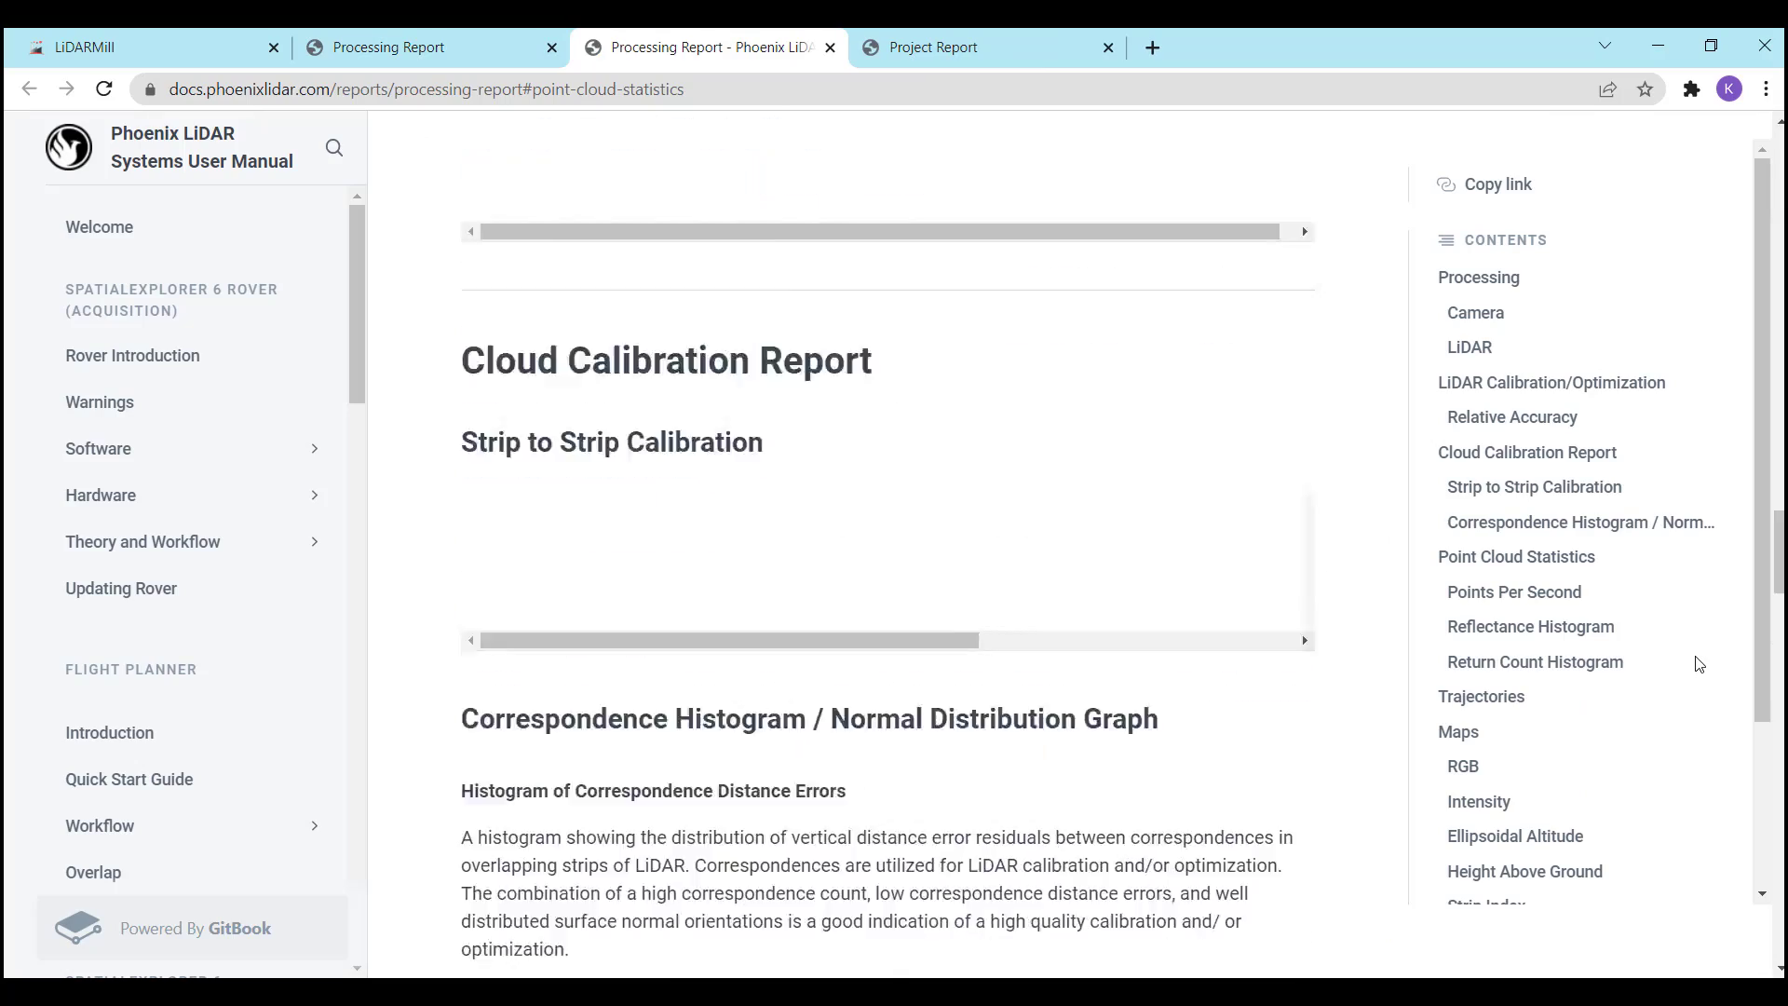
pyautogui.scroll(20, 1007, 508)
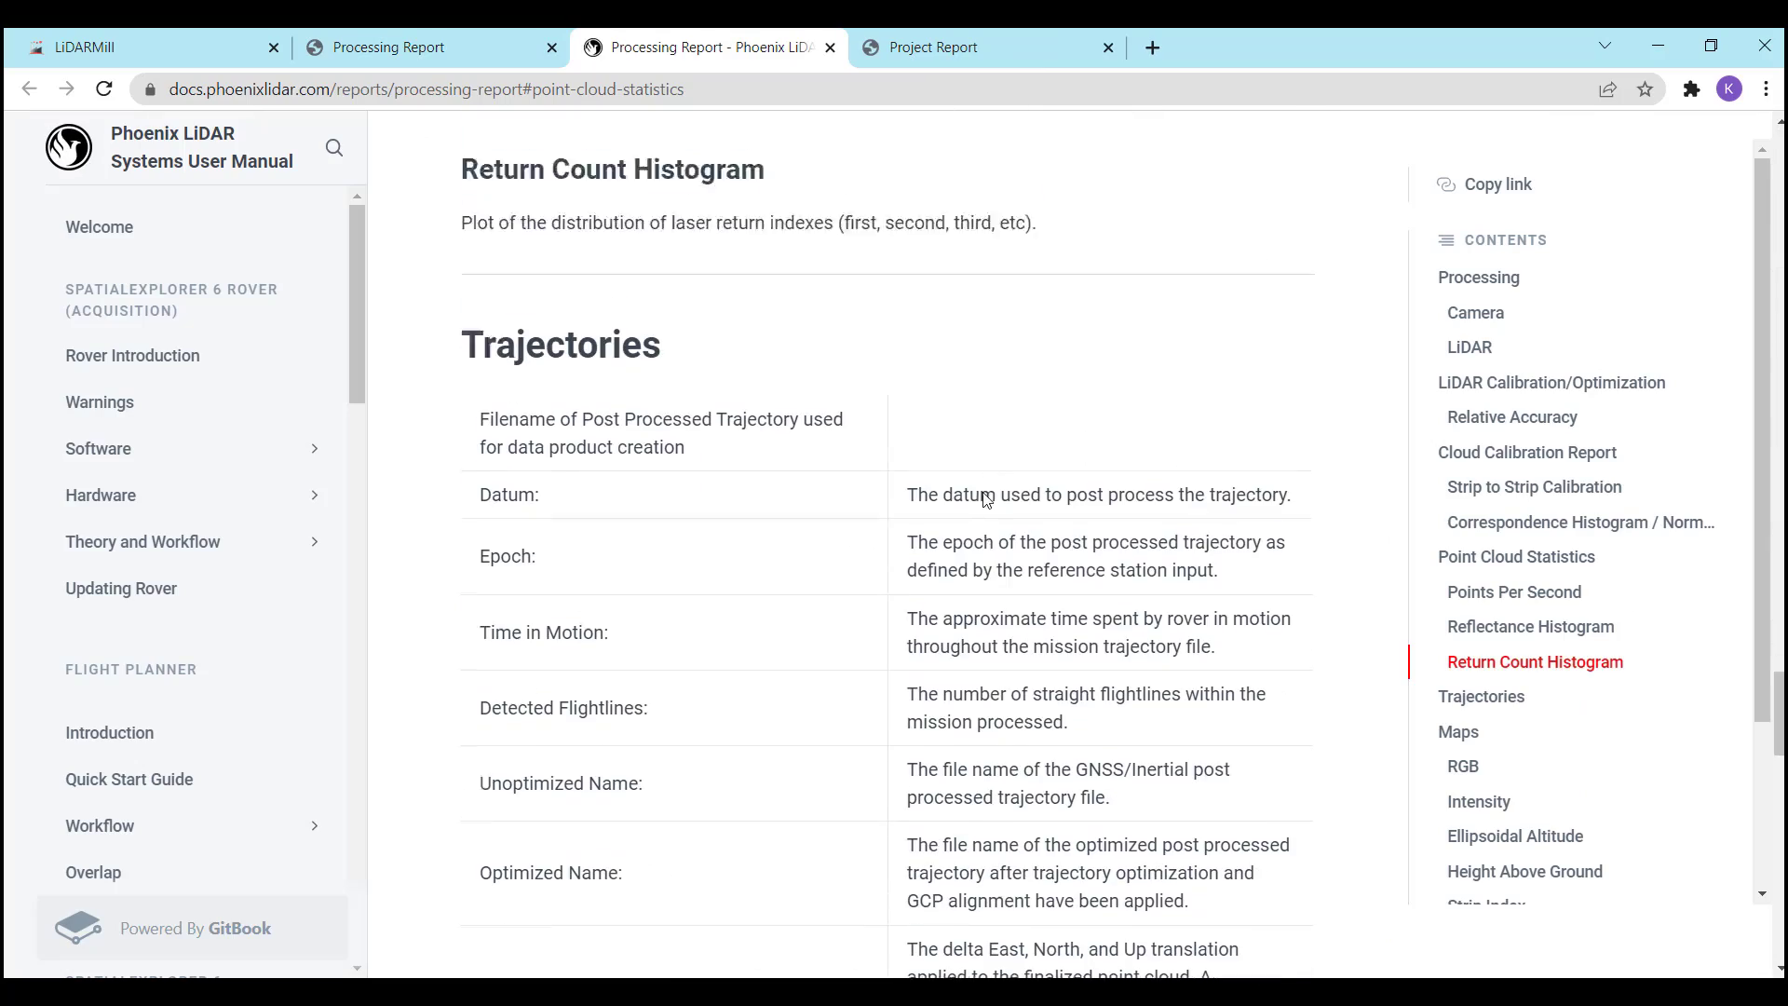
pyautogui.scroll(20, 1007, 507)
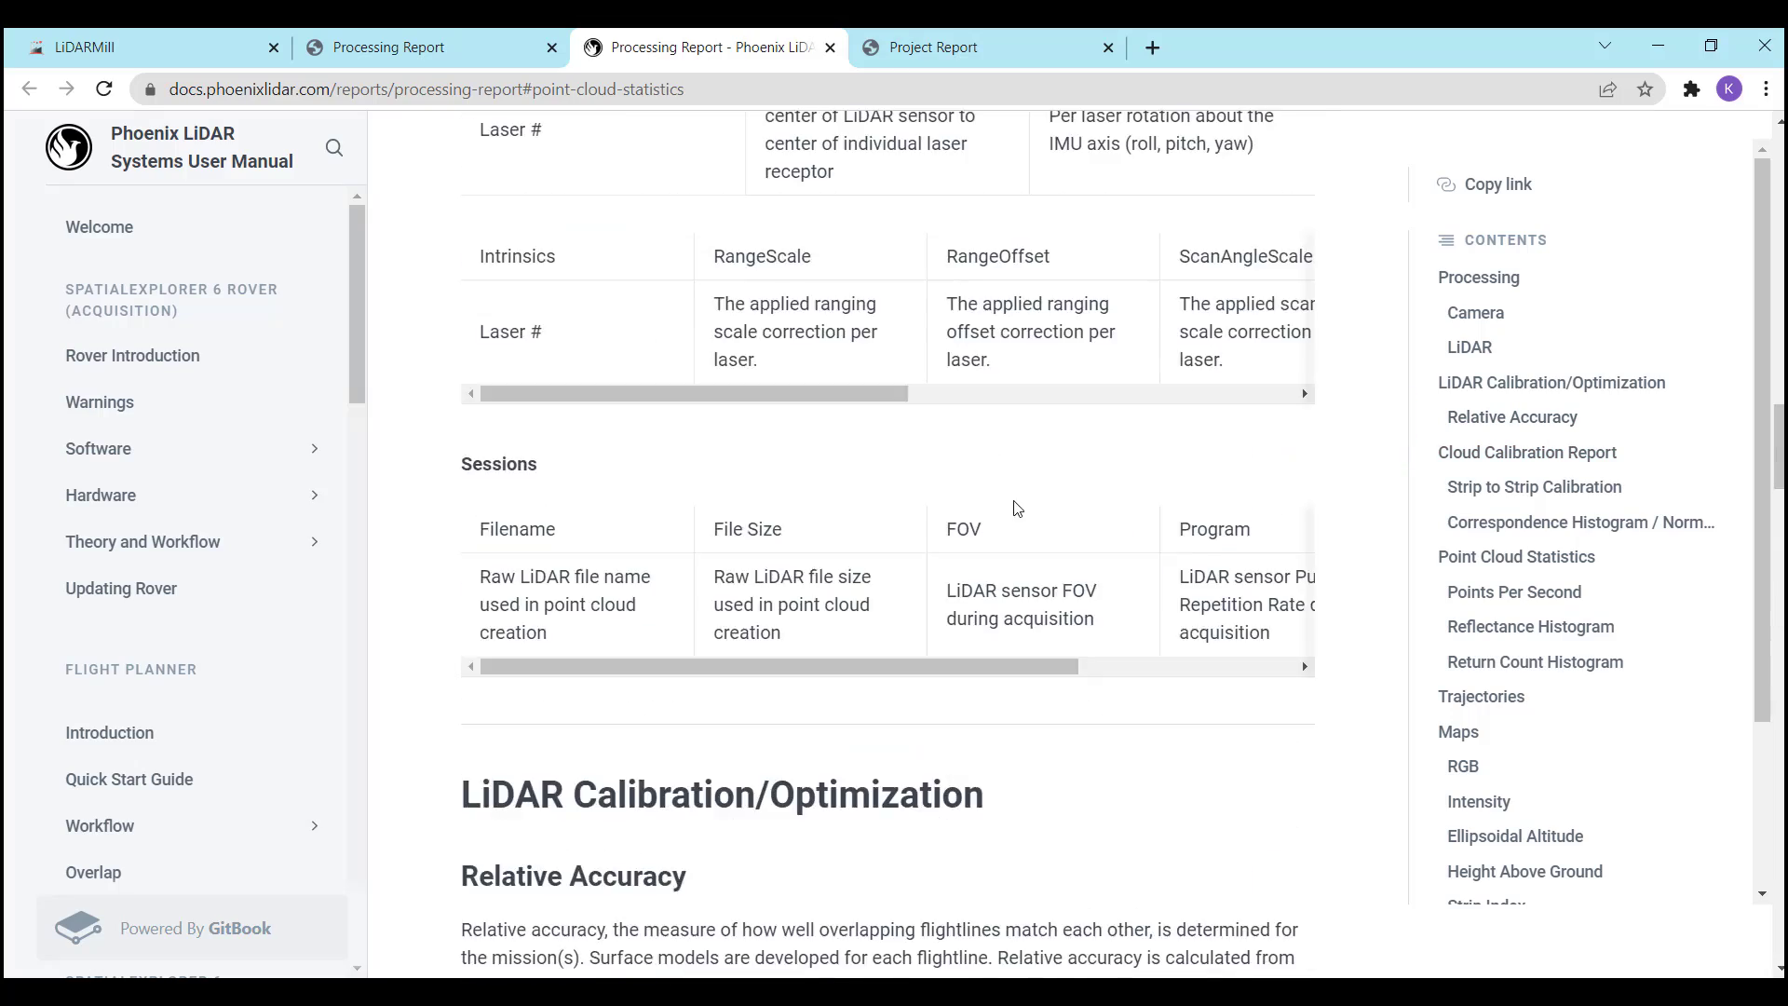
pyautogui.scroll(3, 999, 419)
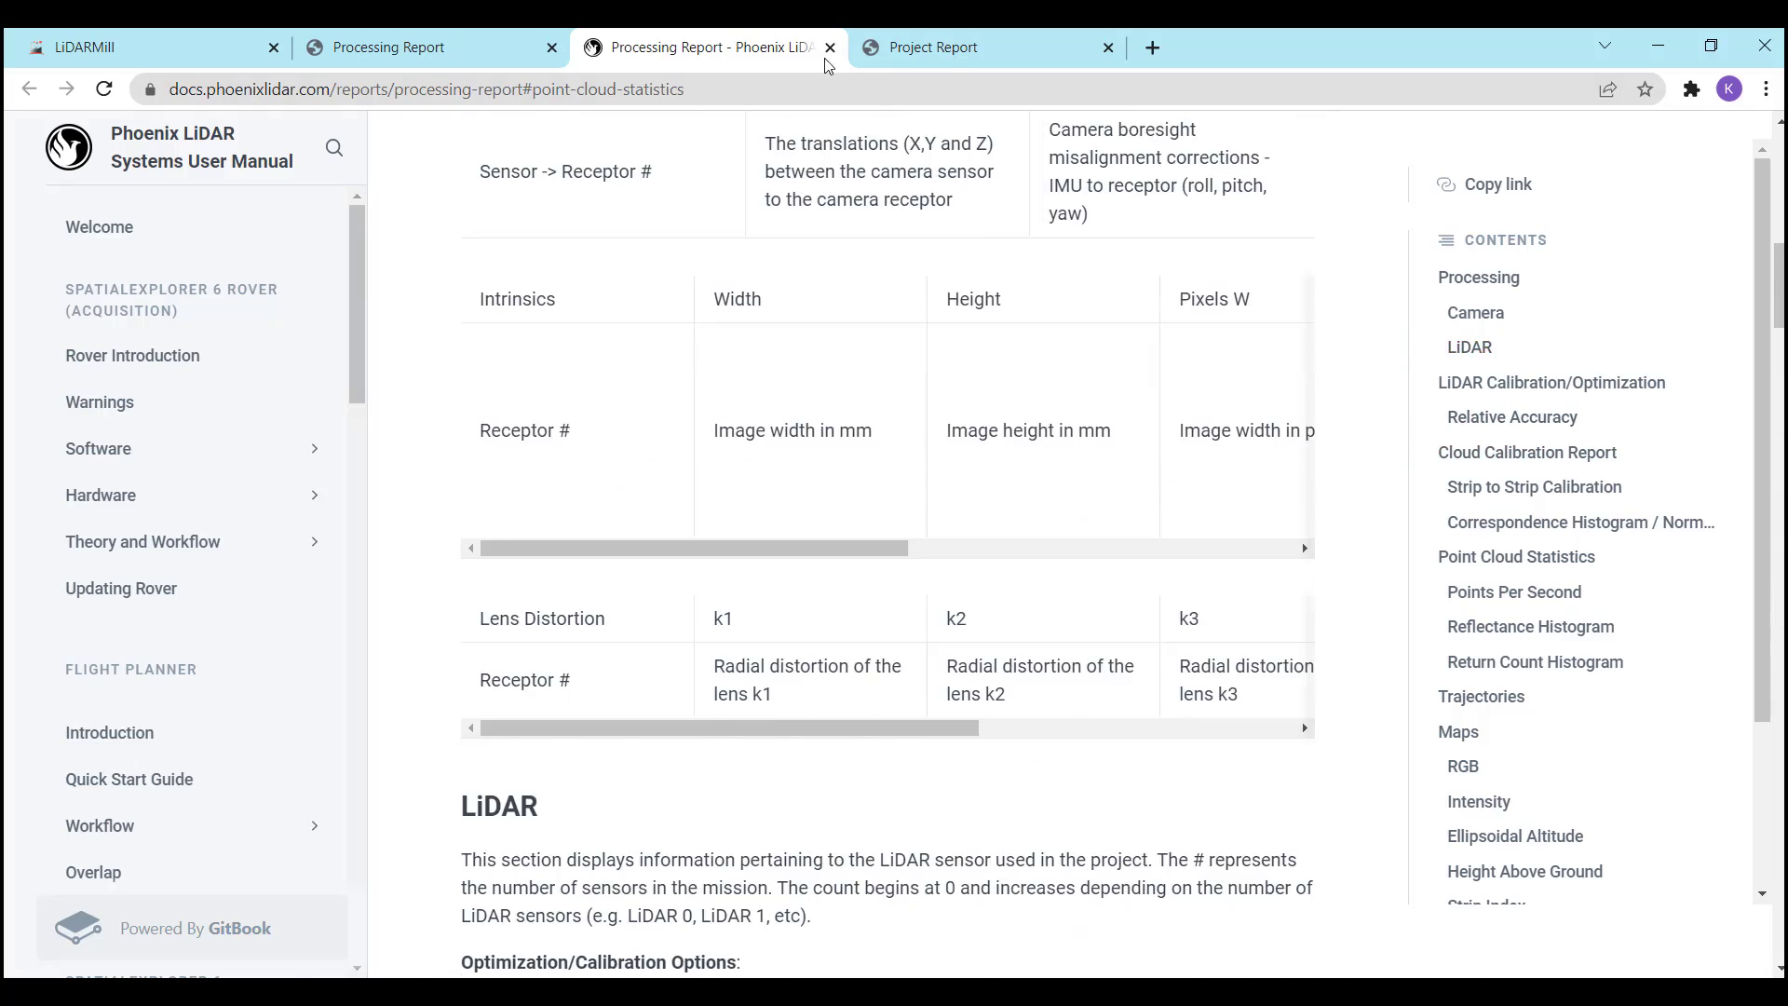
# Return to LiDARMill, open the Spatial Fuser pipeline's result in the Cloud Viewer, and inspect the point cloud from above
pyautogui.click(209, 44)
pyautogui.scroll(6, 844, 371)
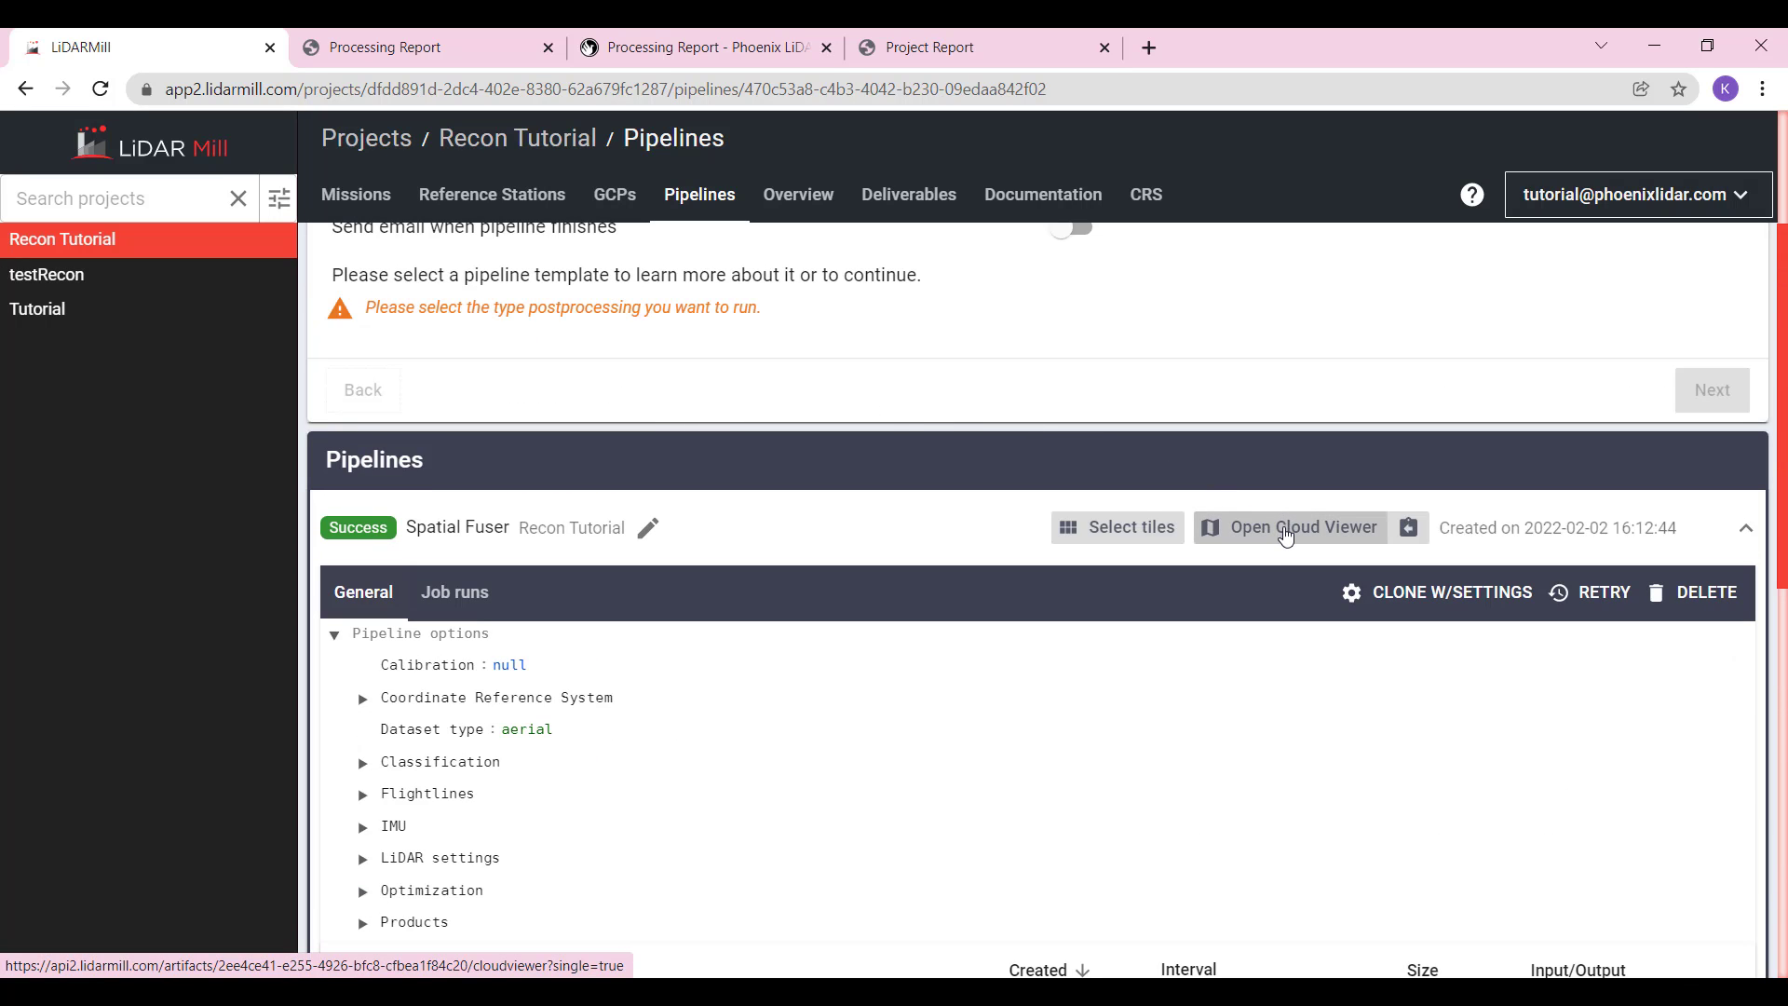
pyautogui.click(1286, 531)
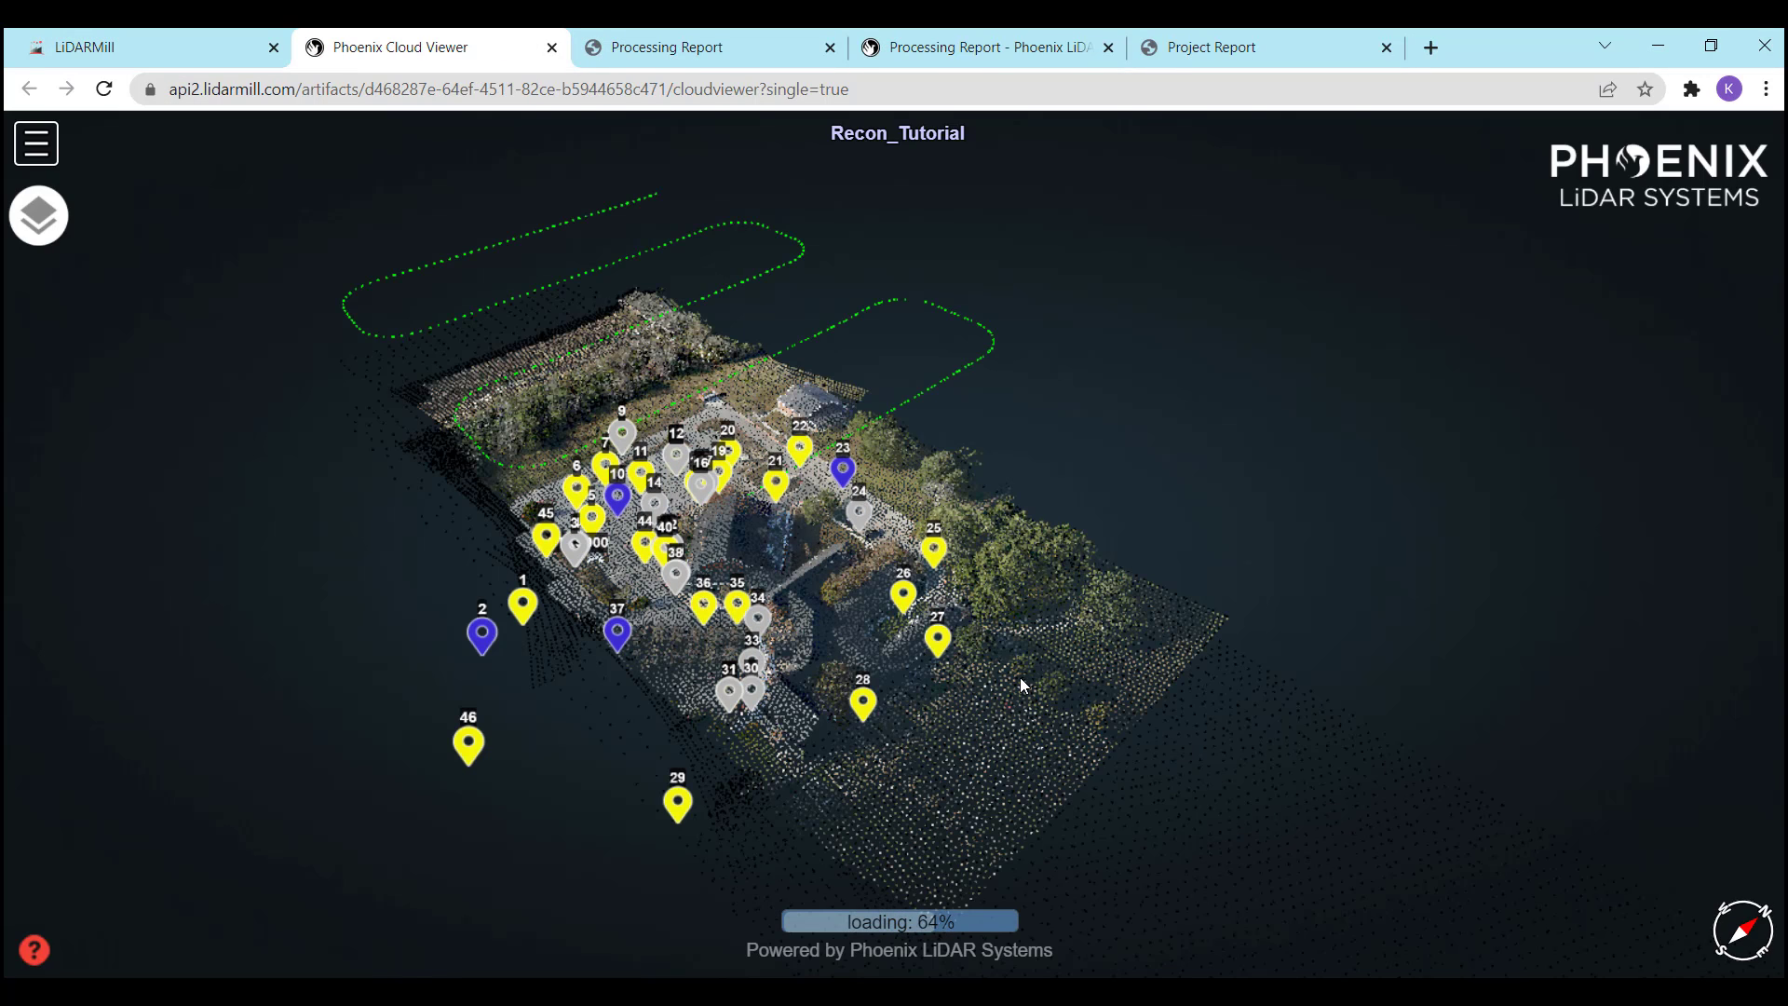
pyautogui.moveTo(947, 704); pyautogui.dragTo(1136, 787)
pyautogui.scroll(2, 1086, 545)
pyautogui.scroll(3, 1086, 545)
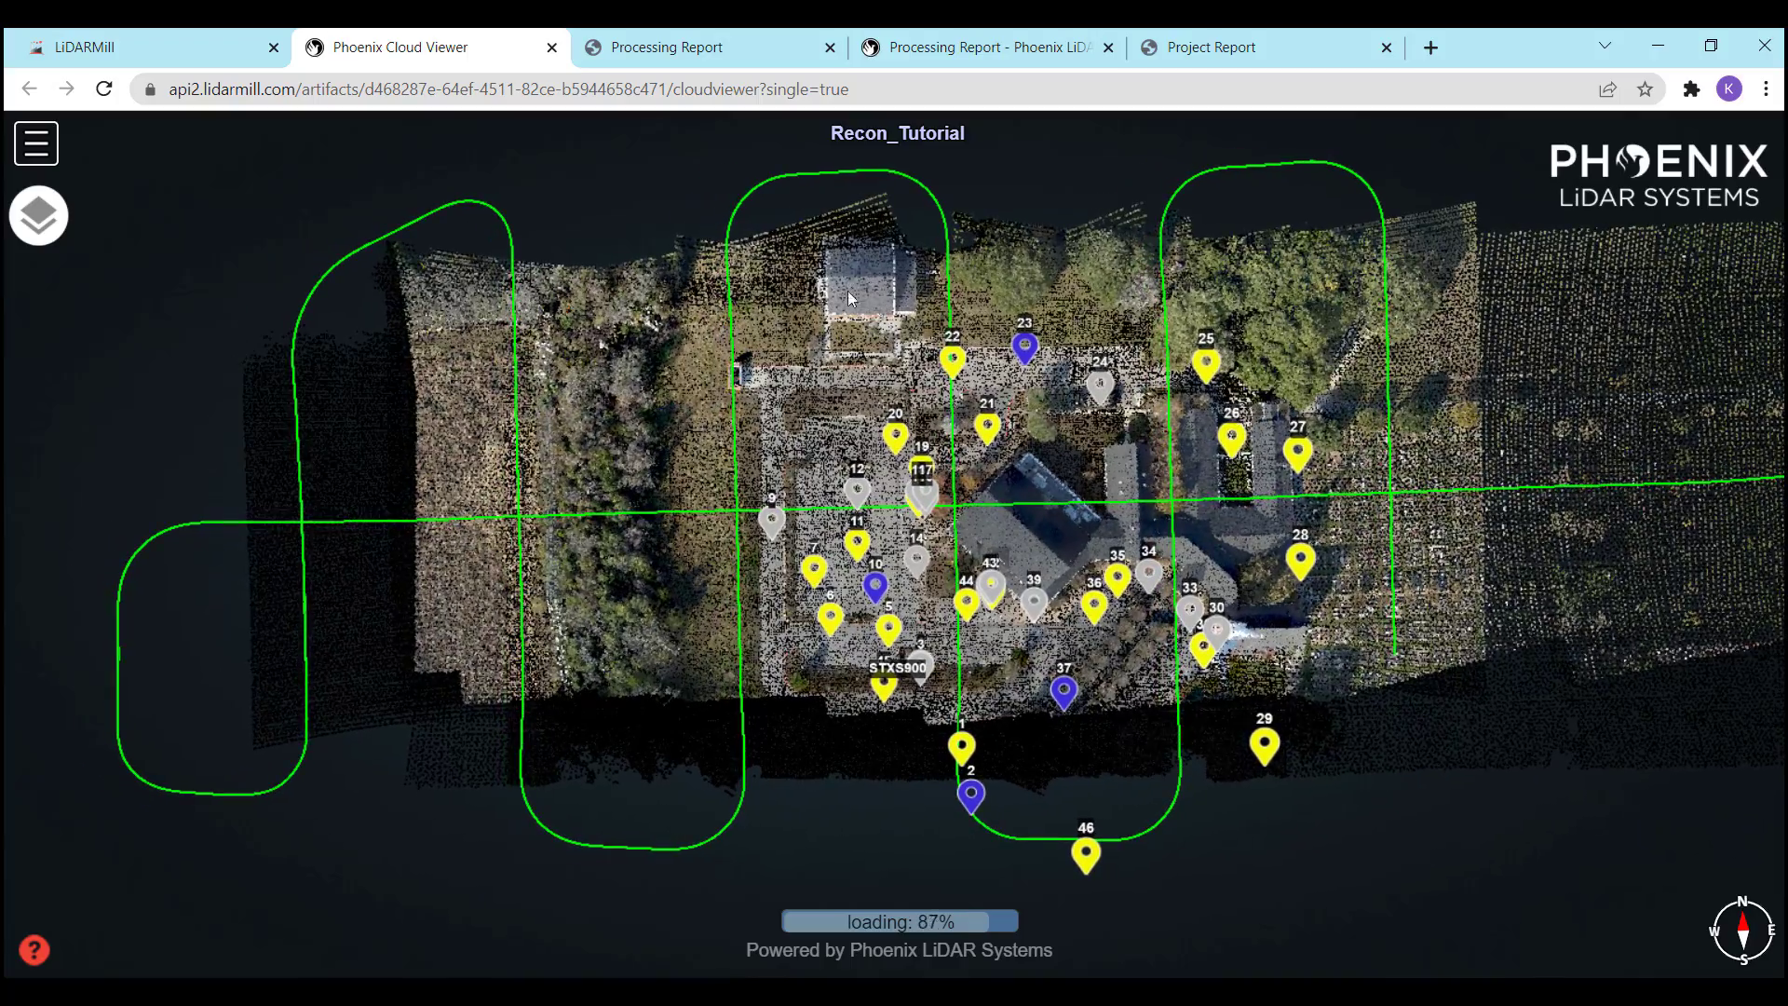
pyautogui.moveTo(849, 89); pyautogui.dragTo(778, 89)
pyautogui.moveTo(662, 78); pyautogui.dragTo(167, 90)
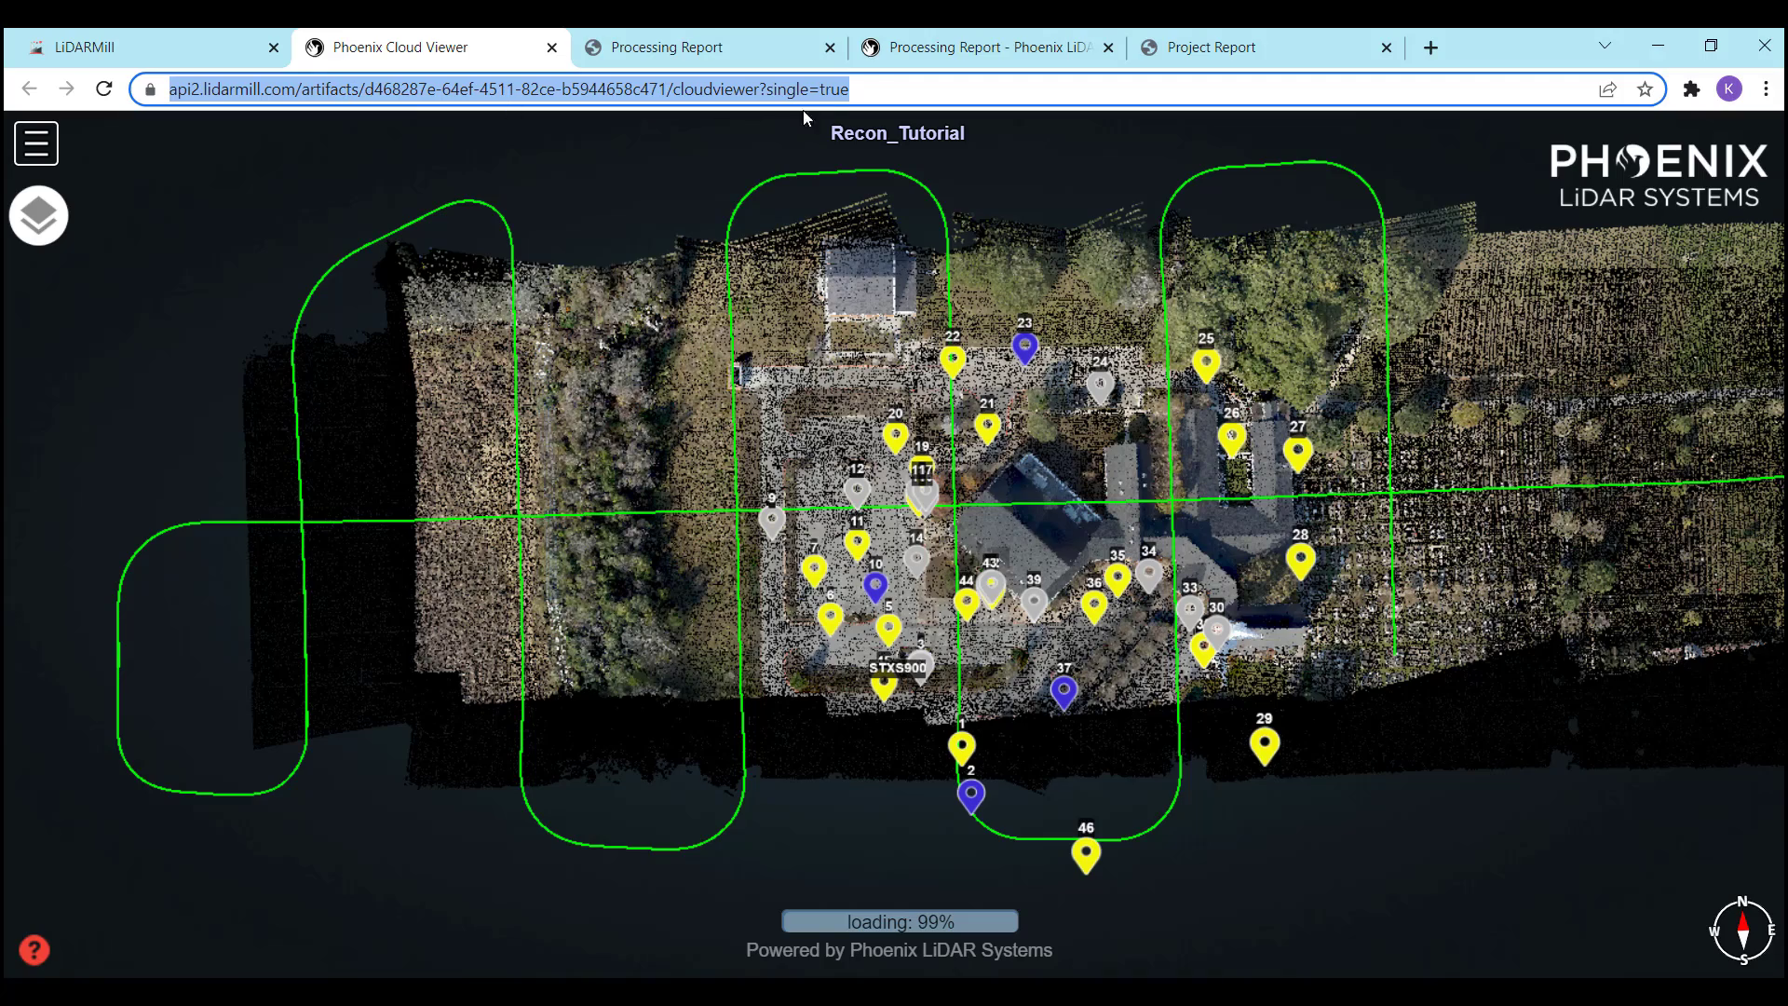
pyautogui.click(875, 90)
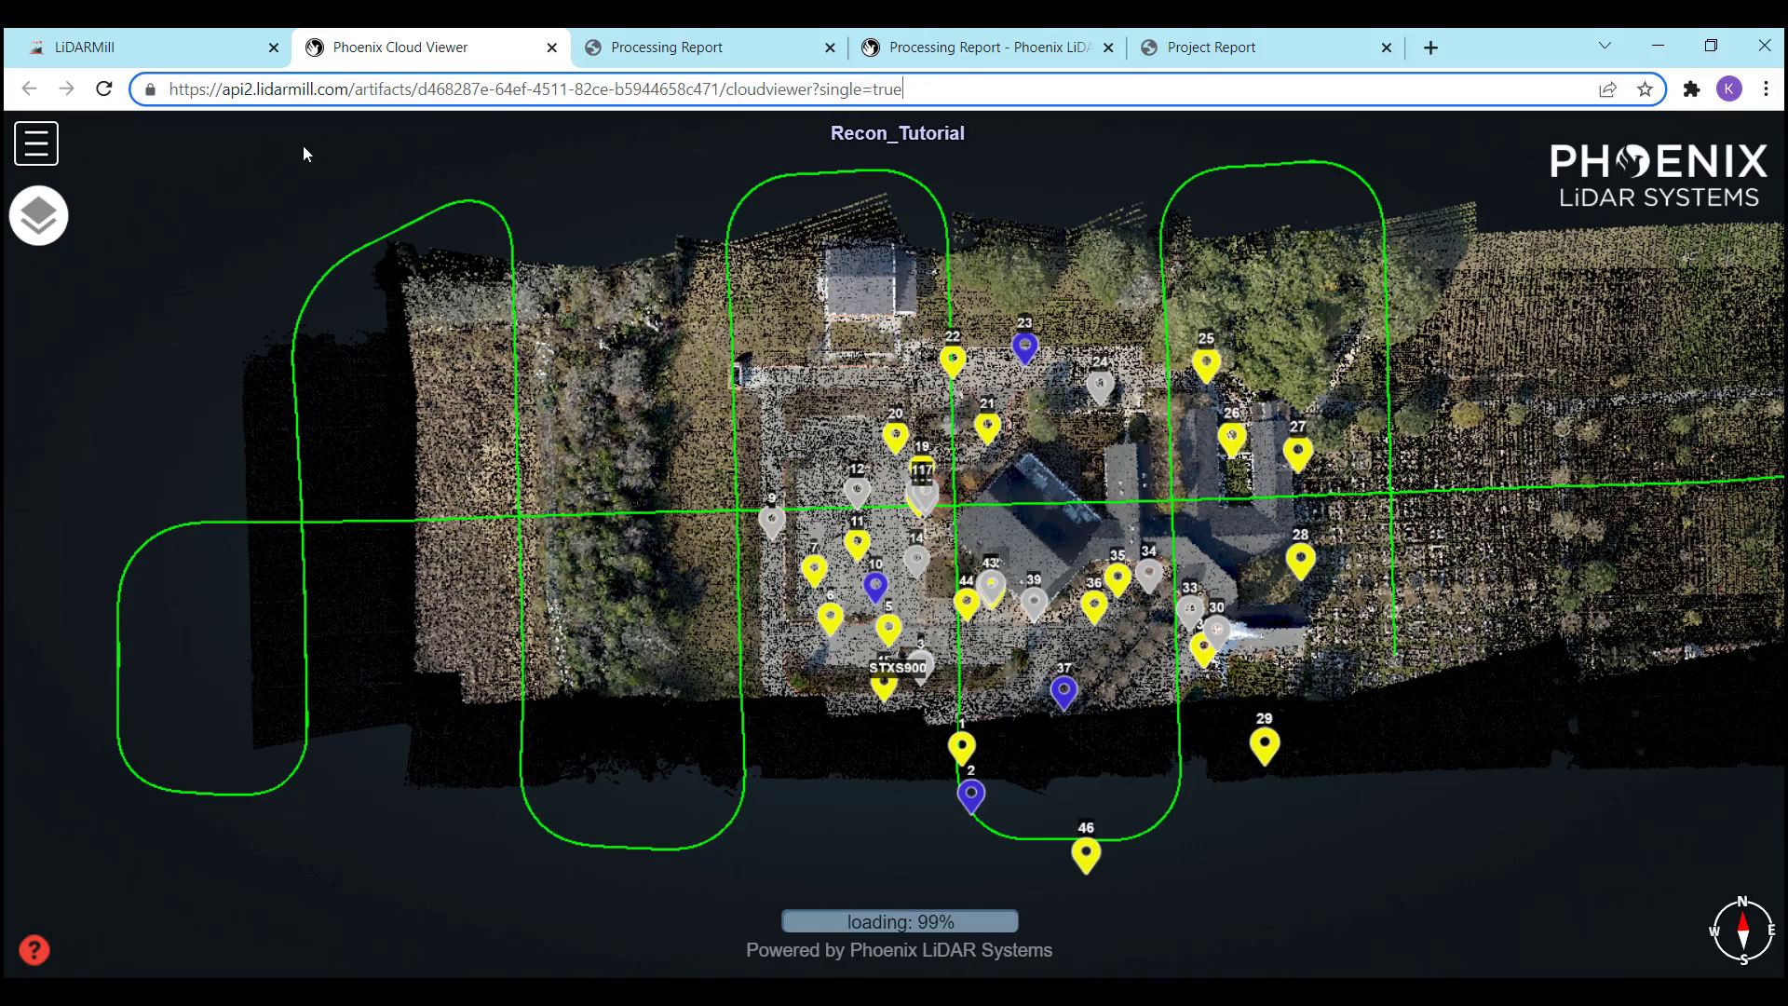
pyautogui.moveTo(872, 606); pyautogui.dragTo(828, 647)
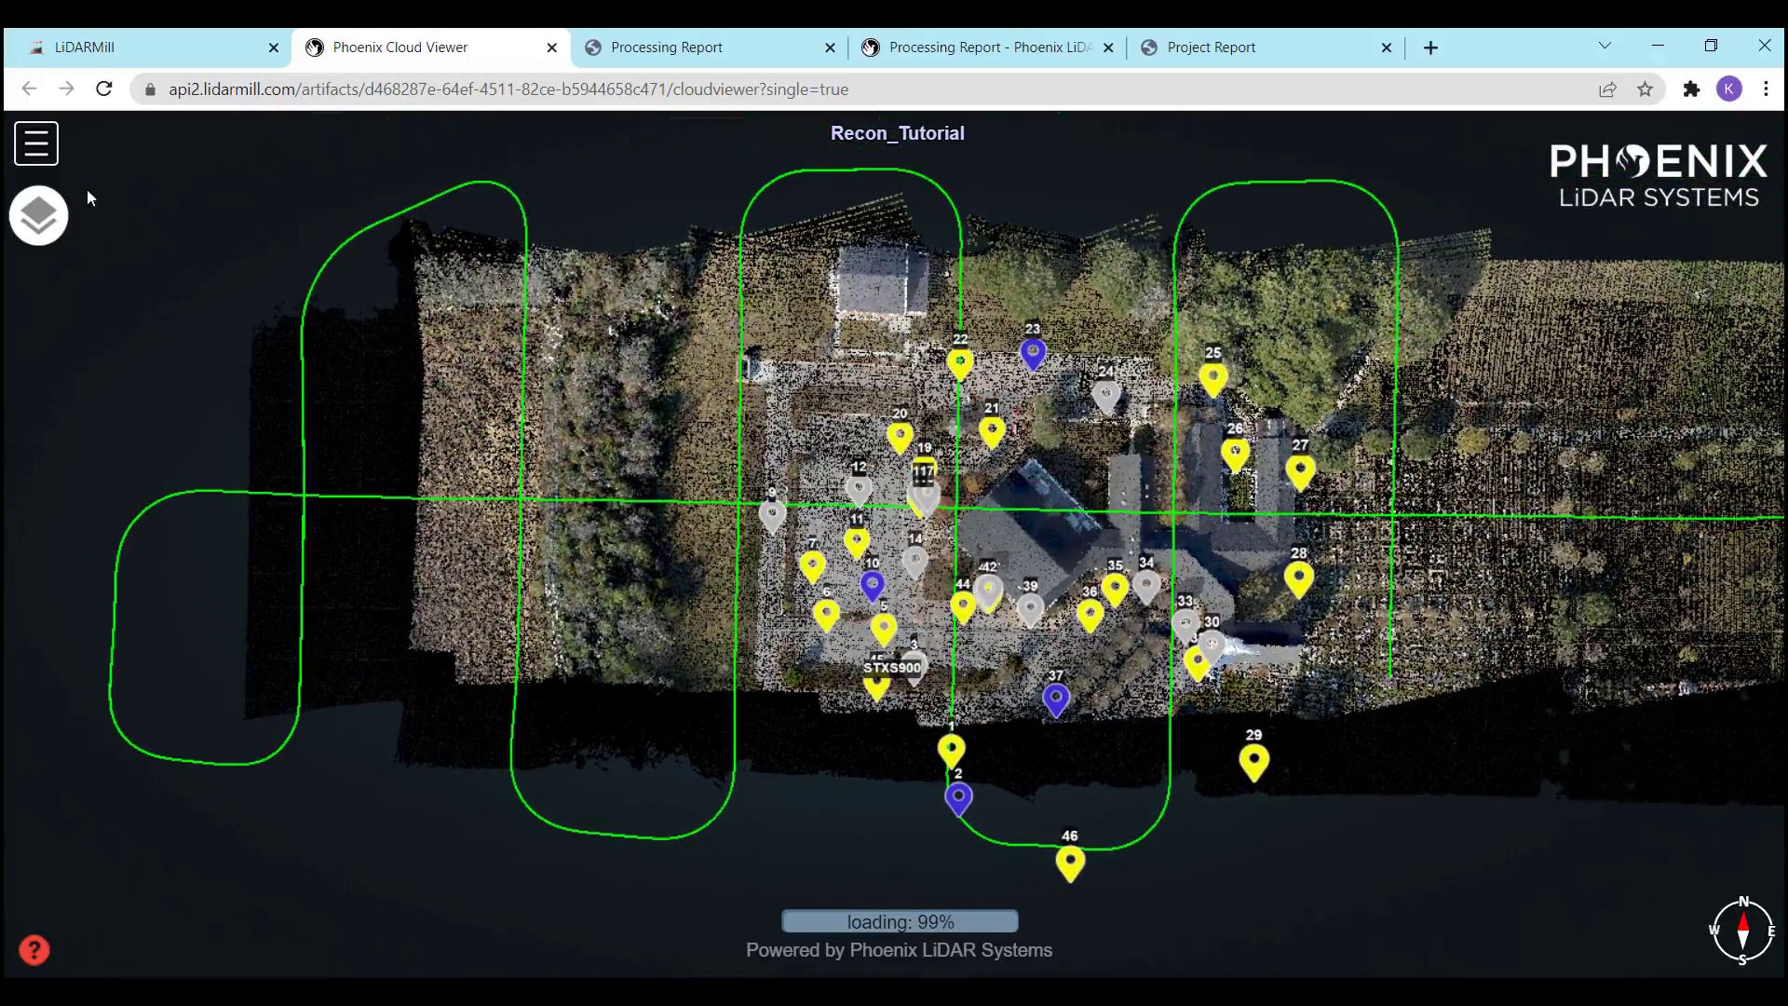
pyautogui.scroll(3, 832, 494)
pyautogui.scroll(-3, 832, 493)
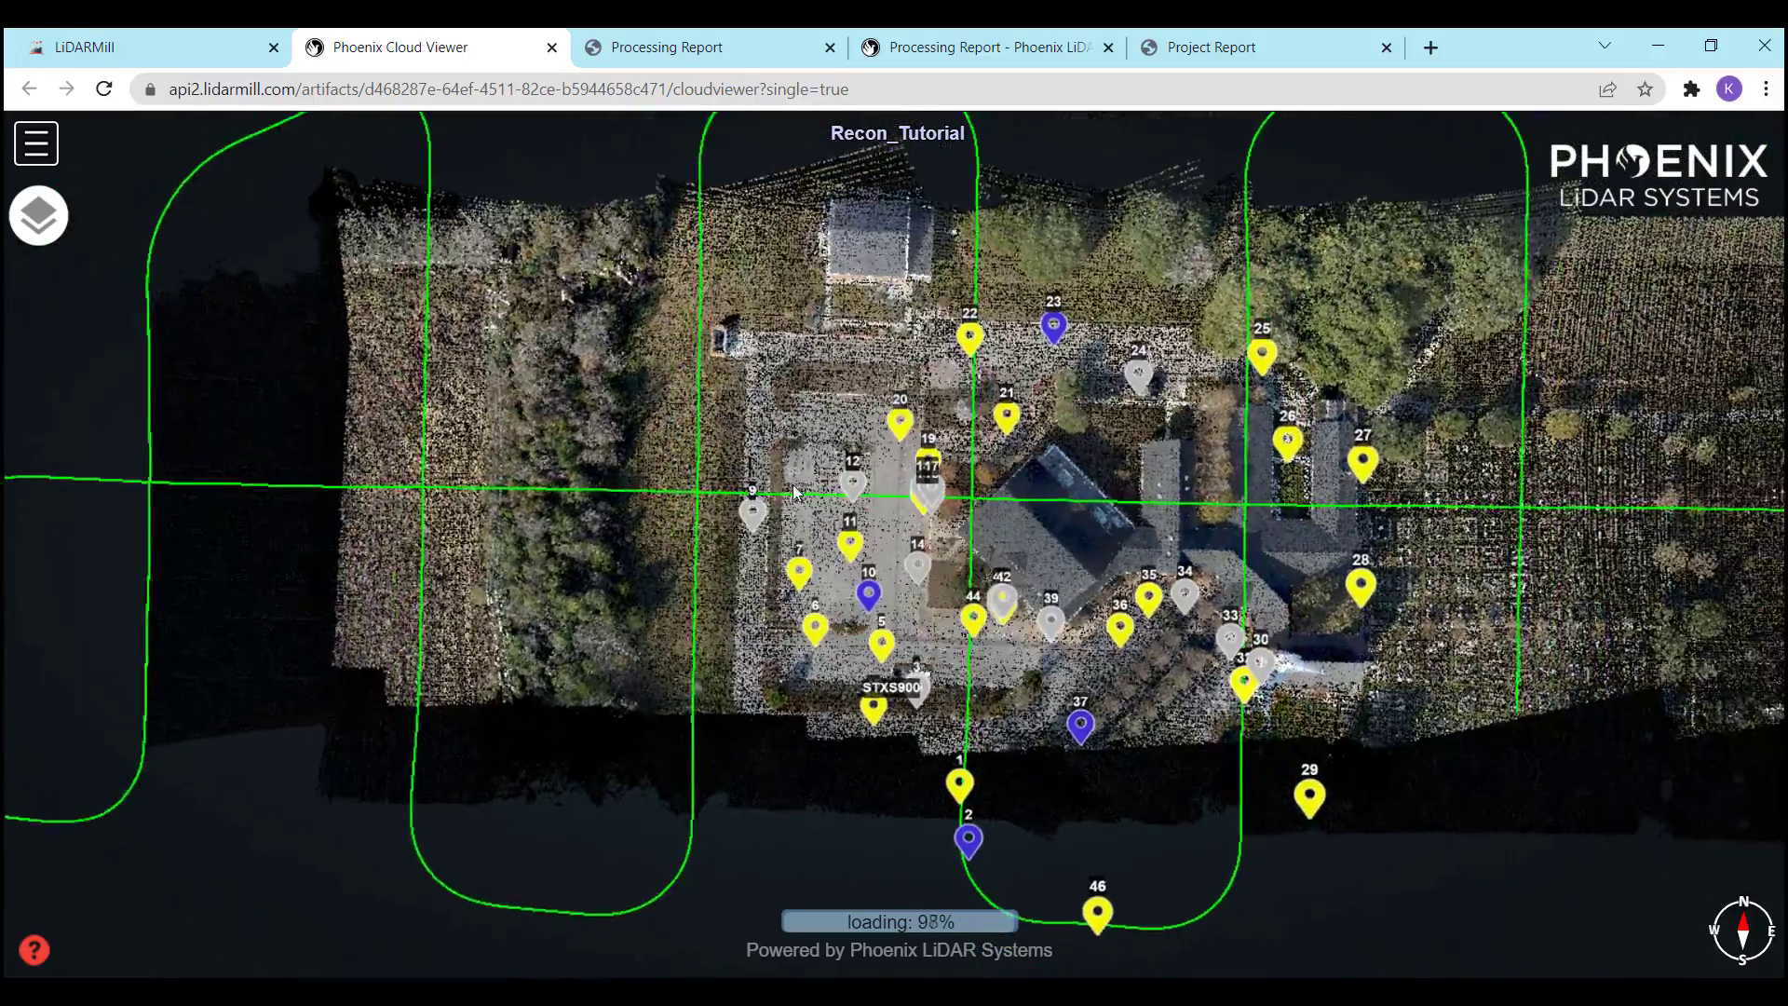
# Set the viewer's point budget to 10 and the unit to feet, and enable Eye-Dome-Lighting
pyautogui.click(48, 159)
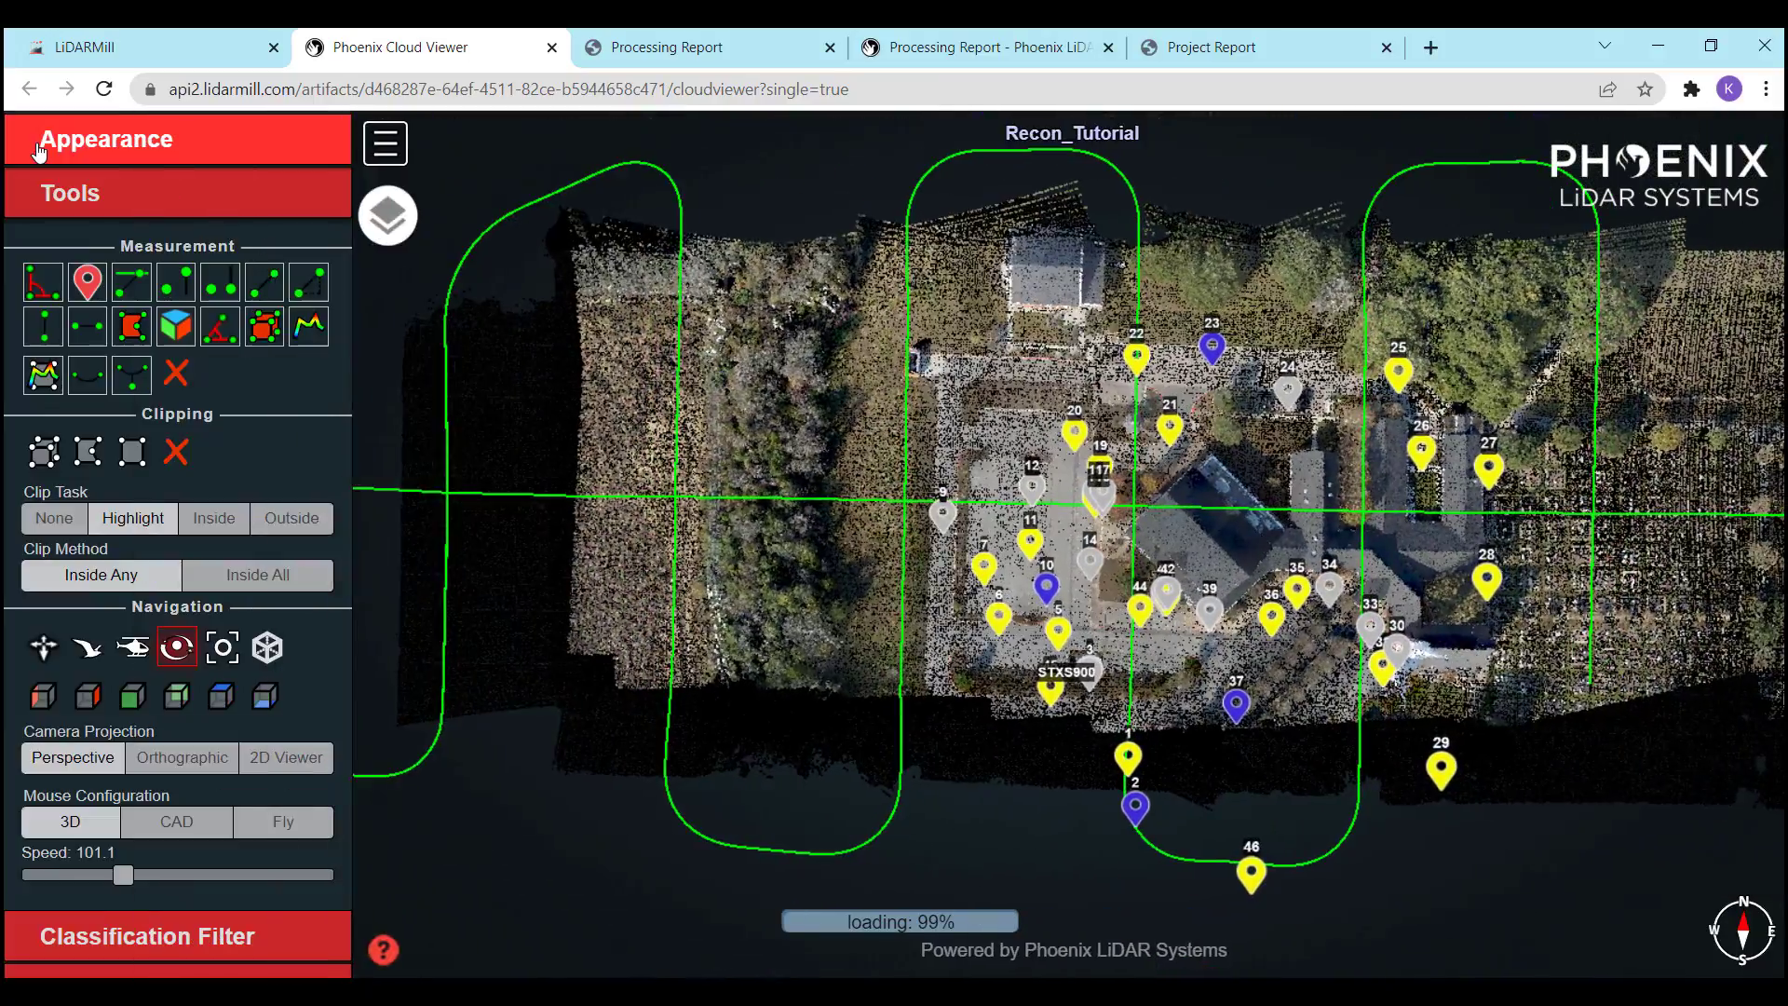
pyautogui.click(76, 151)
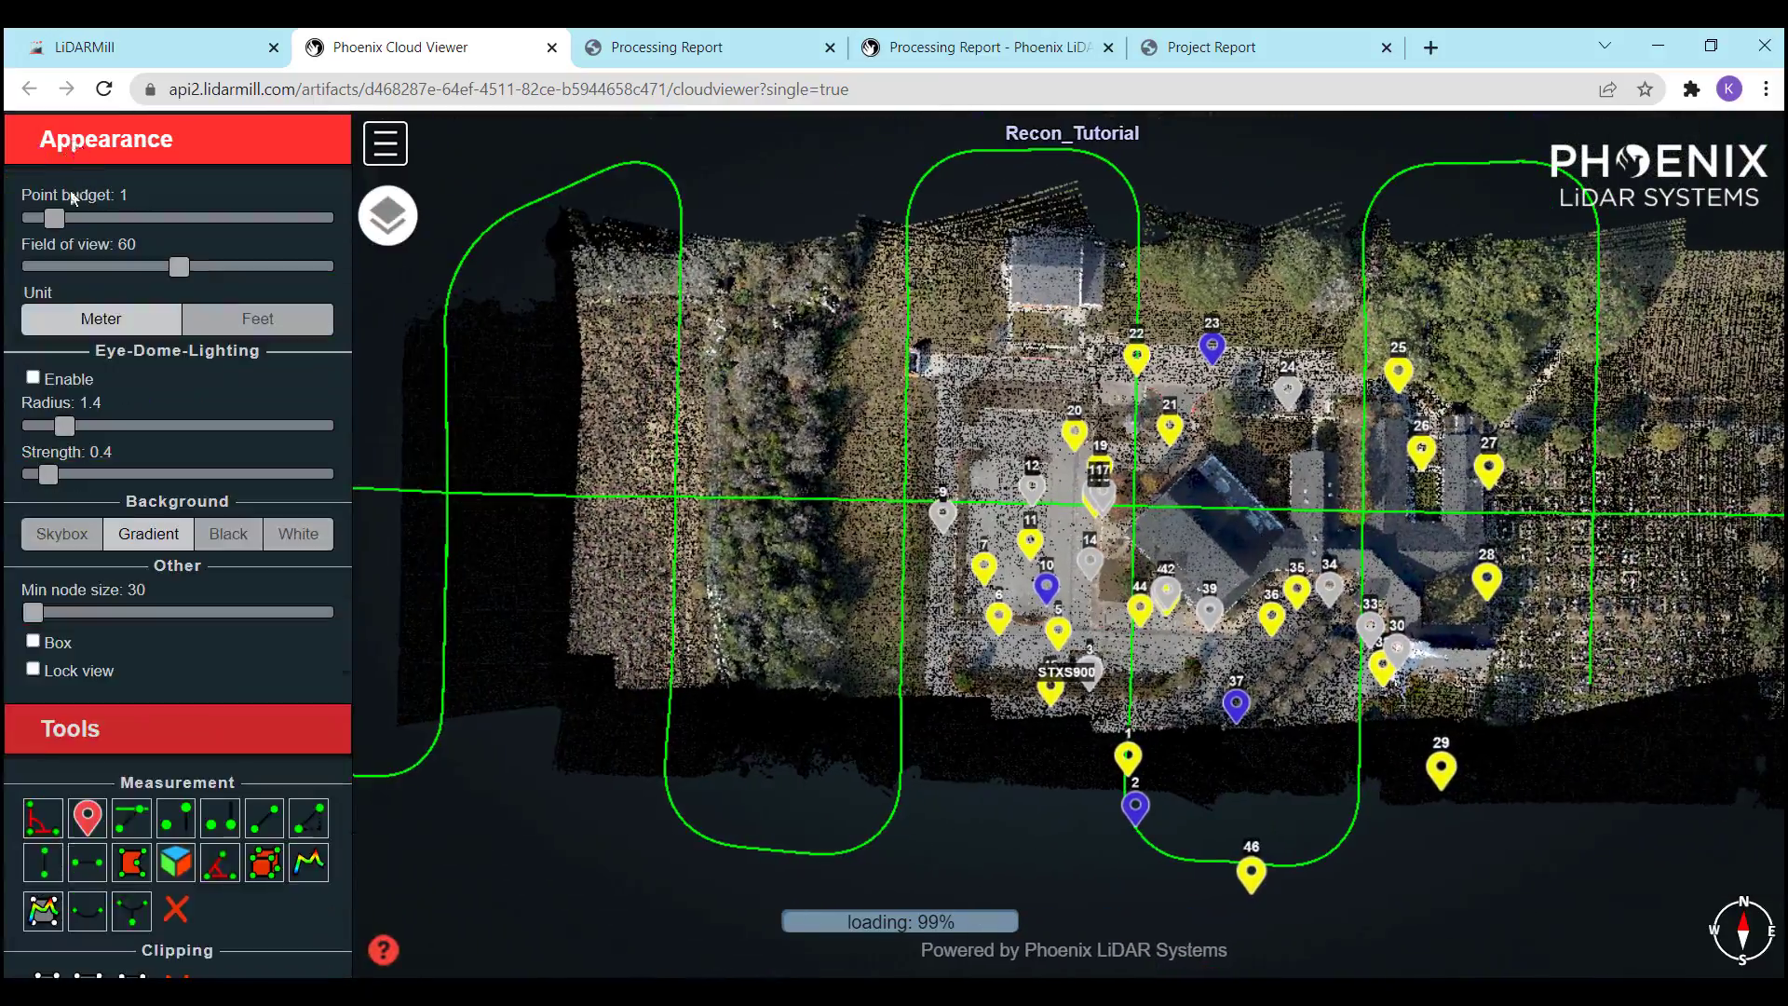
pyautogui.moveTo(63, 218); pyautogui.dragTo(506, 220)
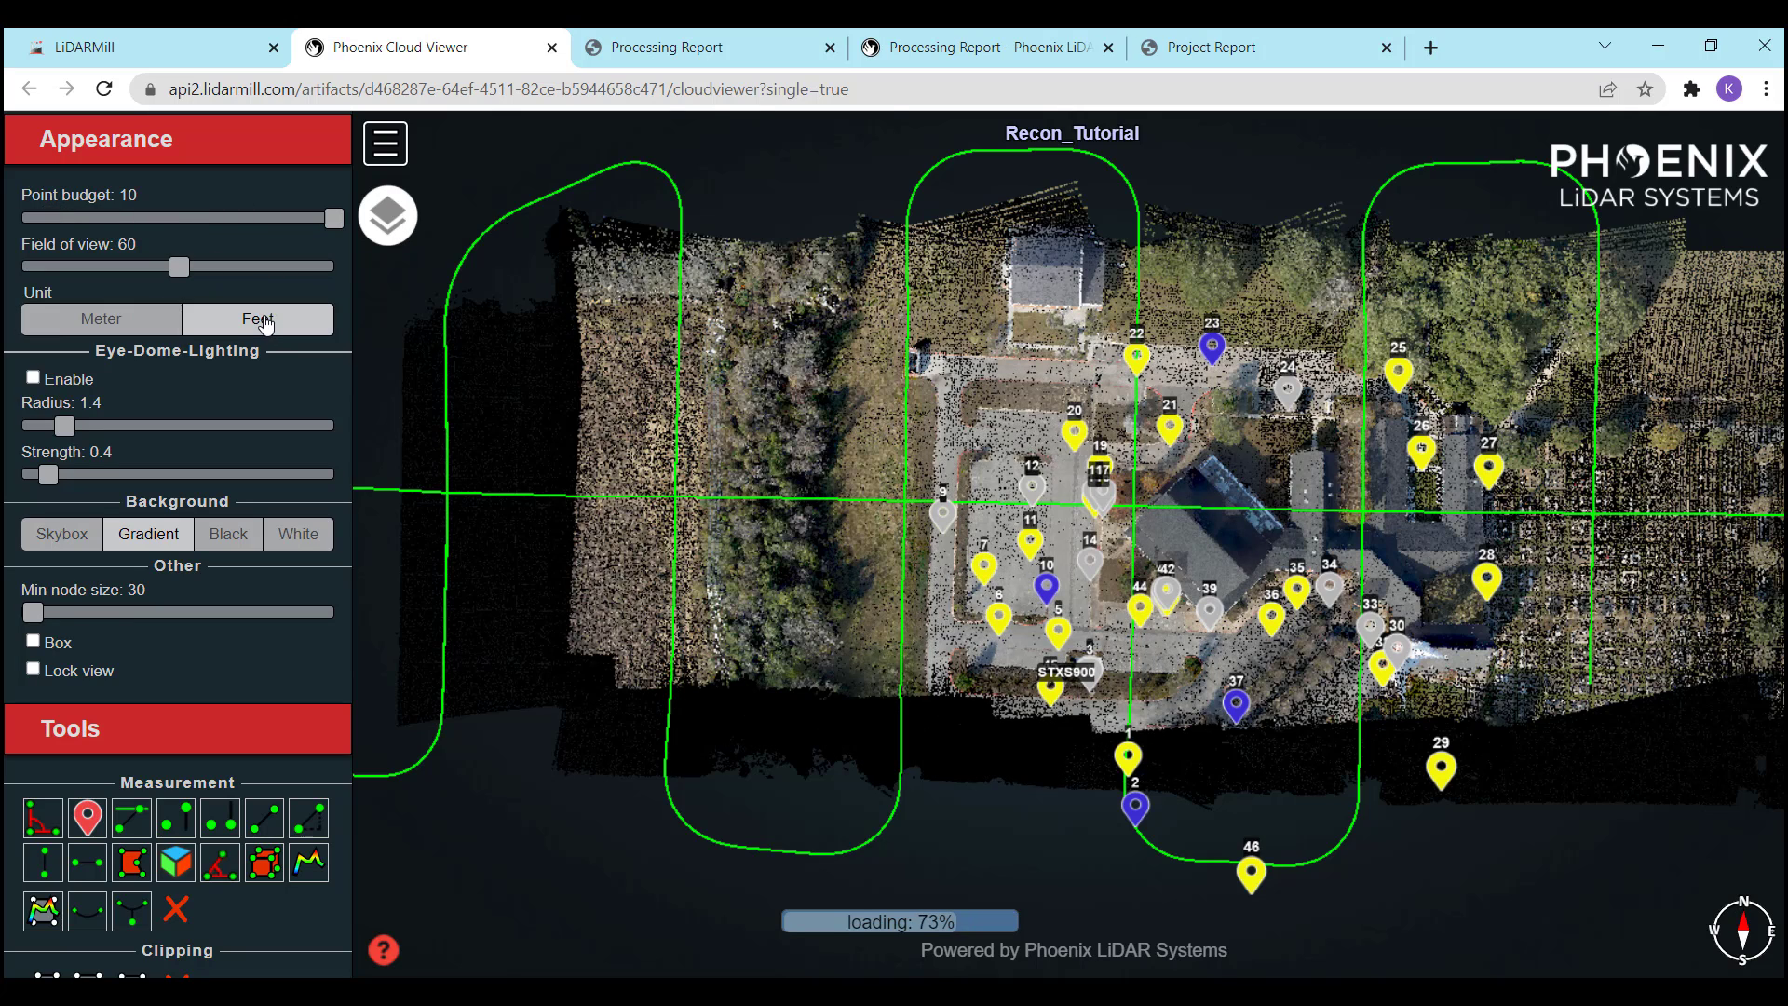
pyautogui.click(33, 379)
pyautogui.moveTo(1294, 596); pyautogui.dragTo(1146, 580)
pyautogui.scroll(3, 1144, 579)
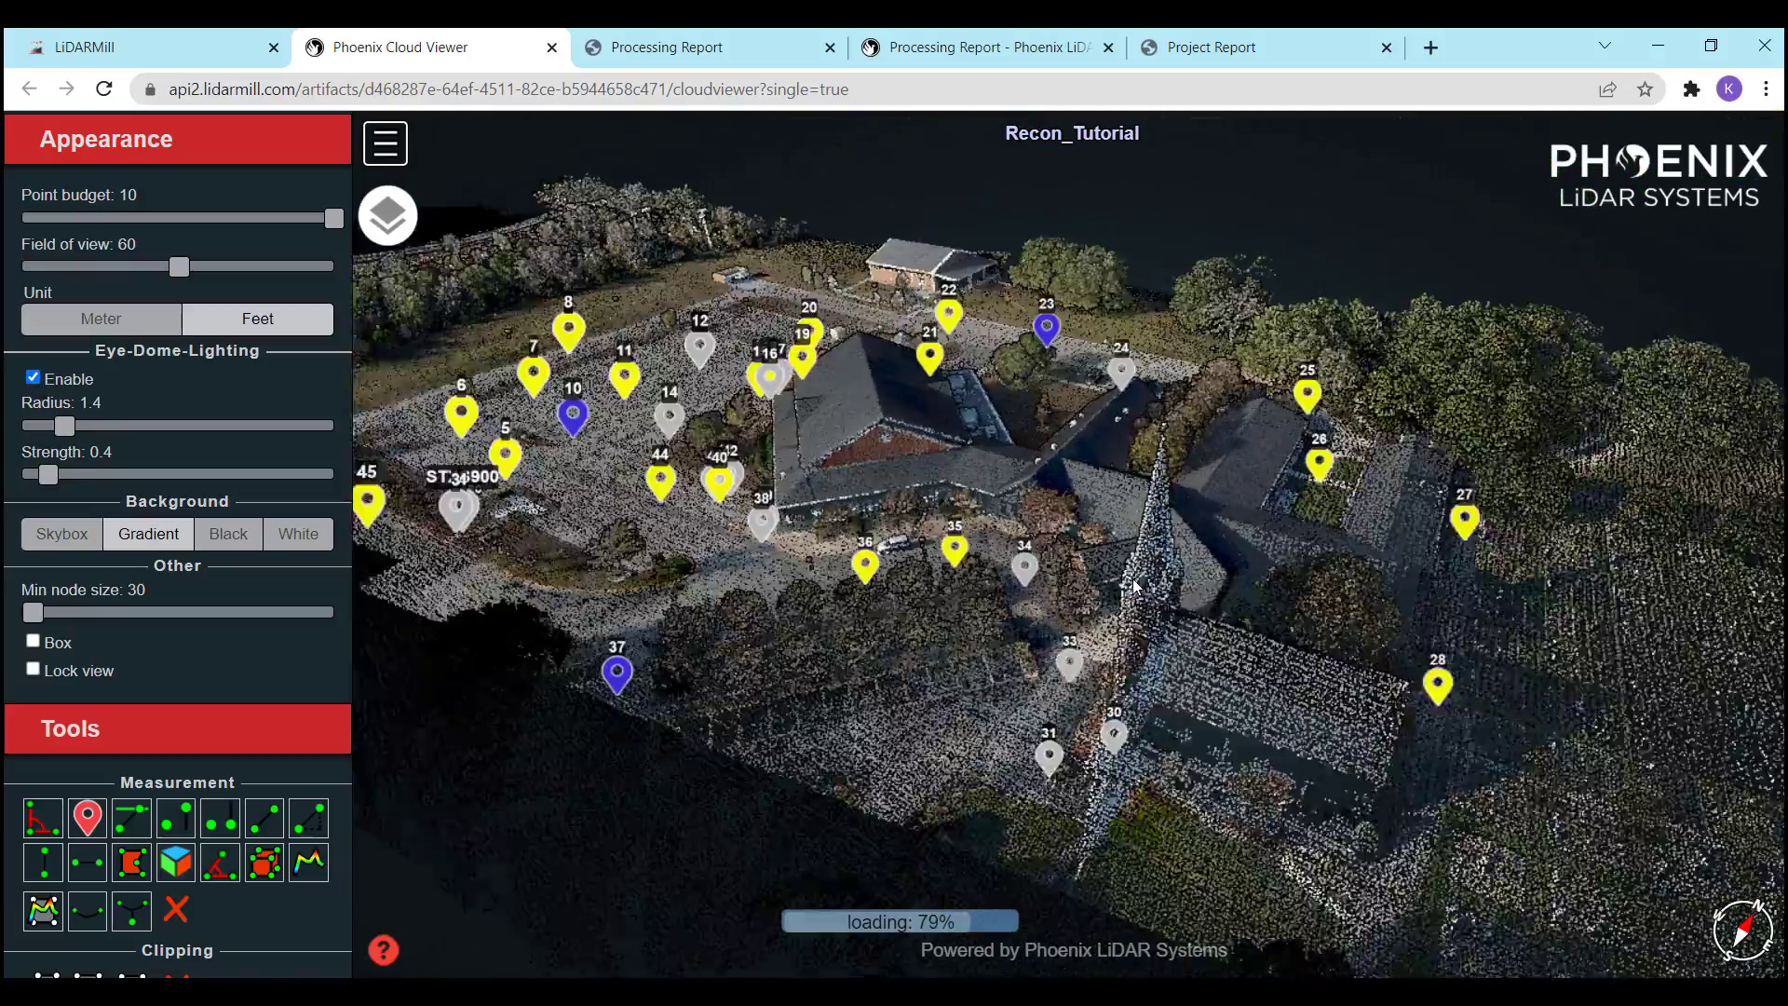
pyautogui.moveTo(1043, 645); pyautogui.dragTo(1174, 639)
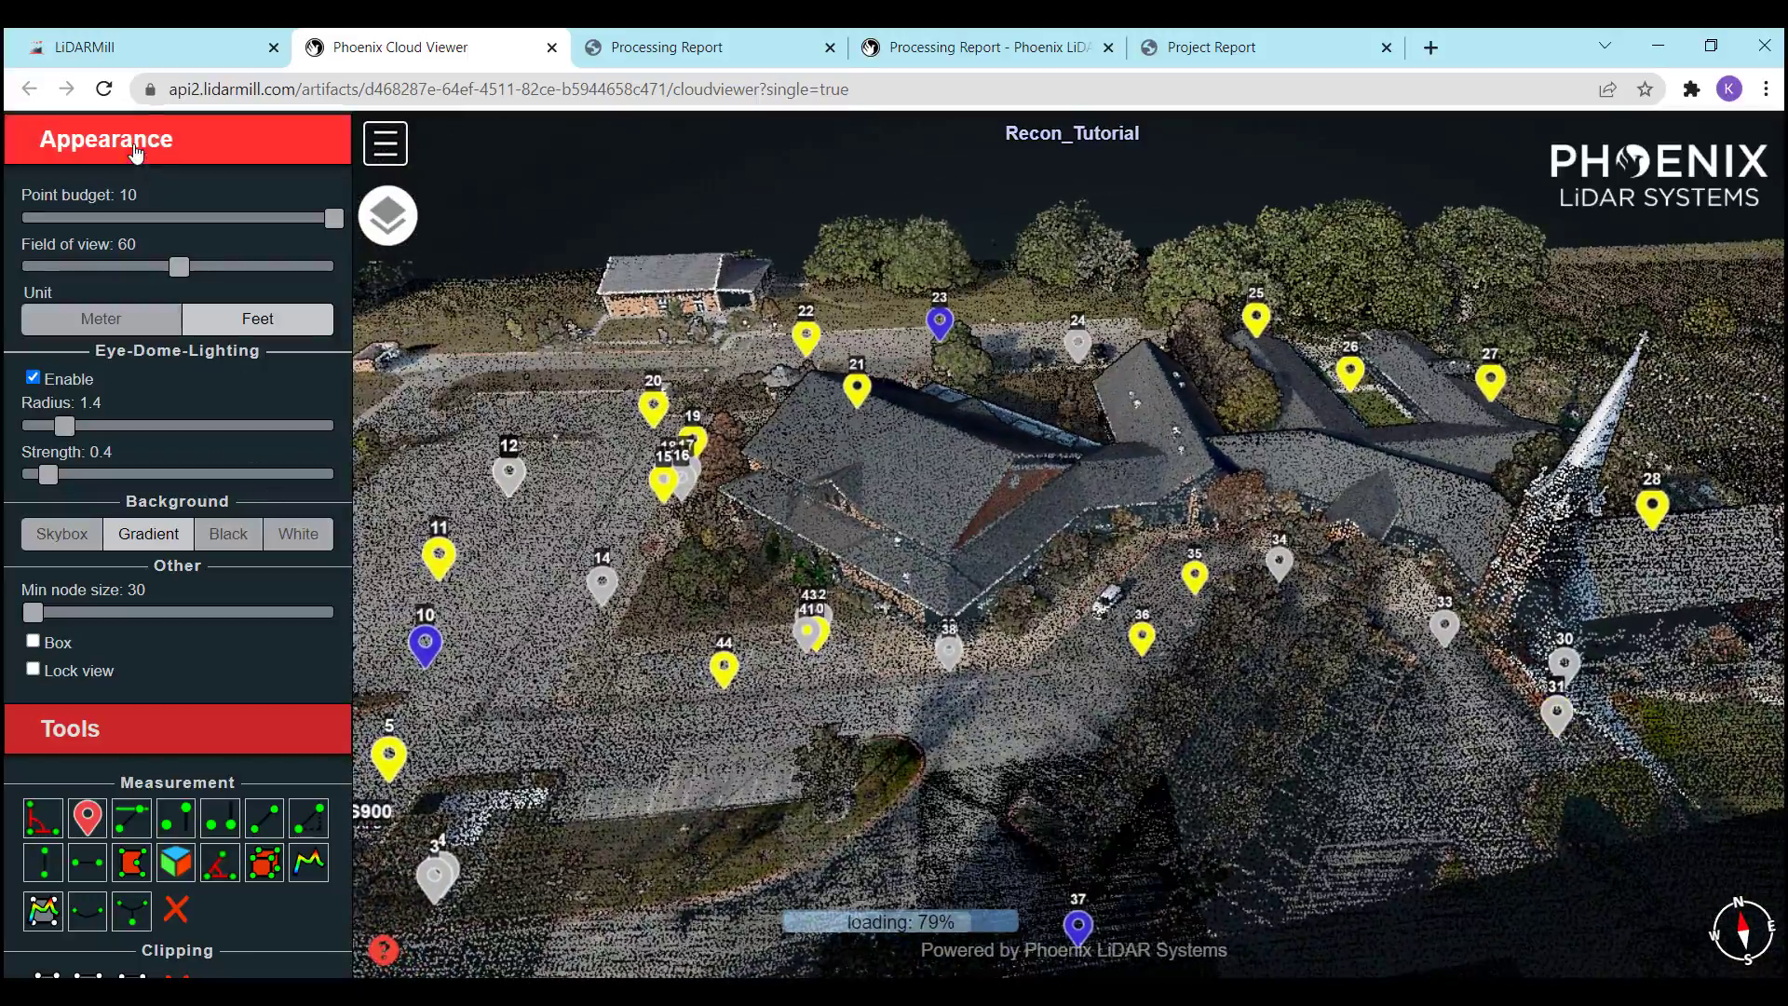
pyautogui.click(135, 151)
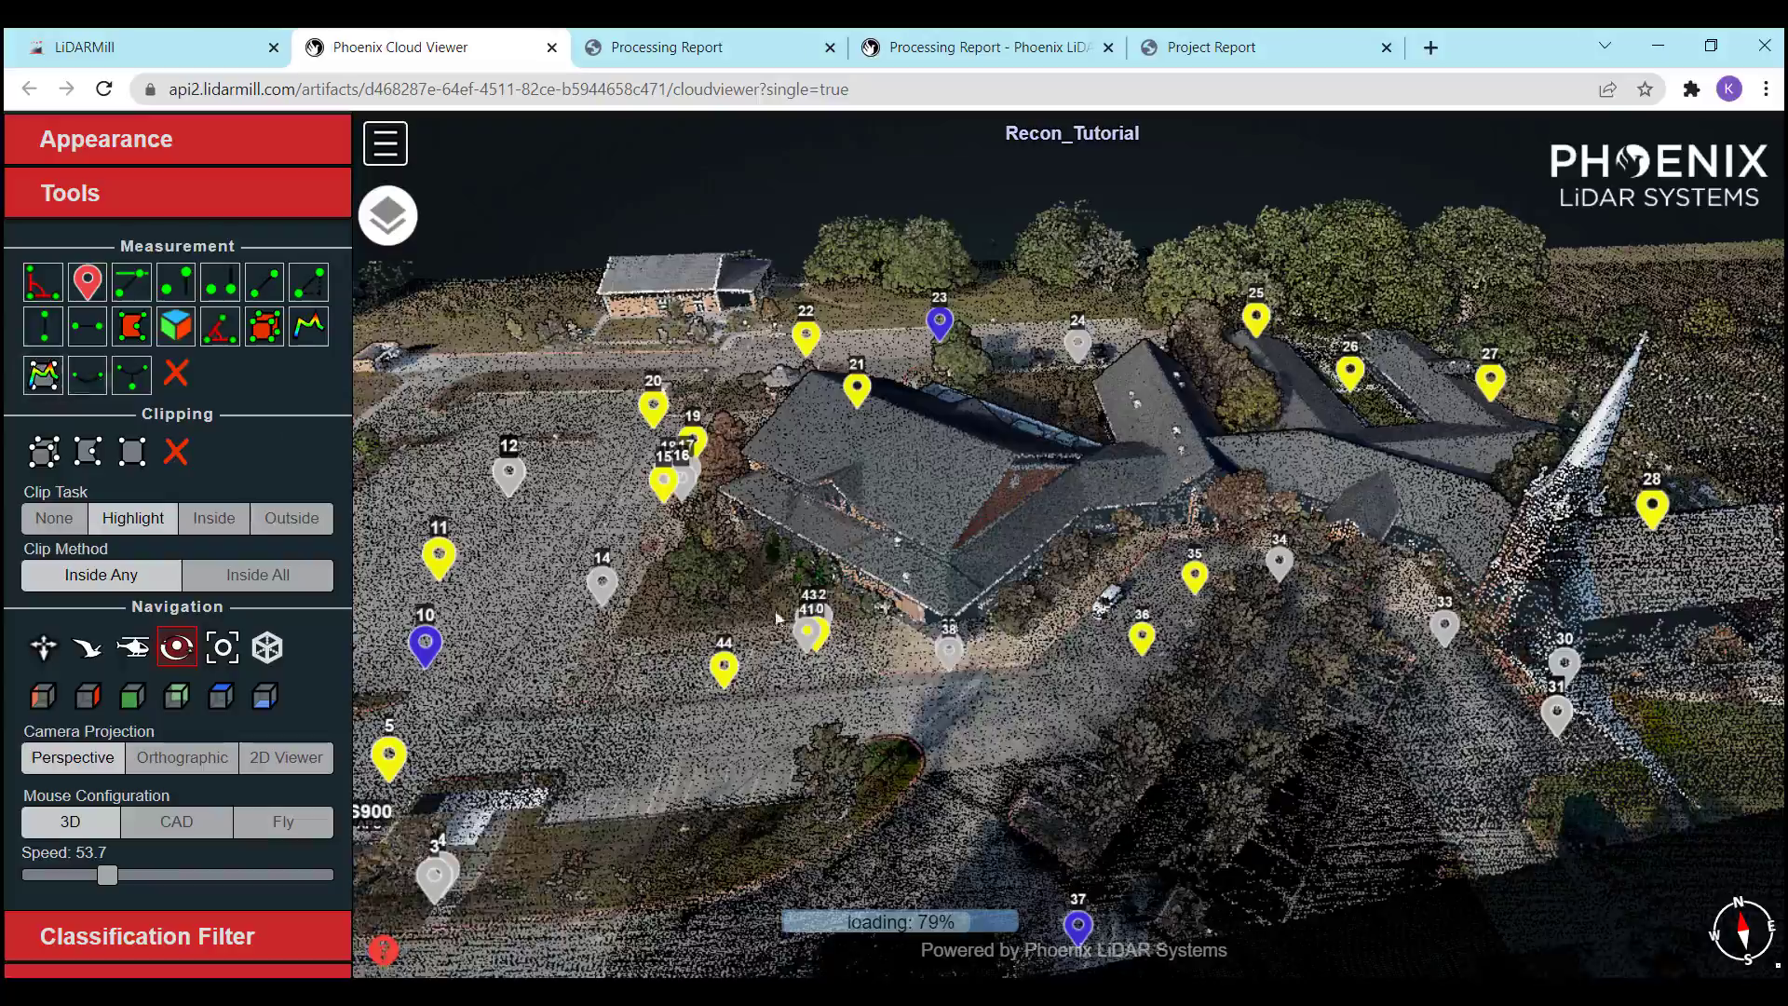
# Draw a profile rectangle from the parking lot across the main building's roof to control point 24
pyautogui.moveTo(1019, 577); pyautogui.dragTo(1045, 736)
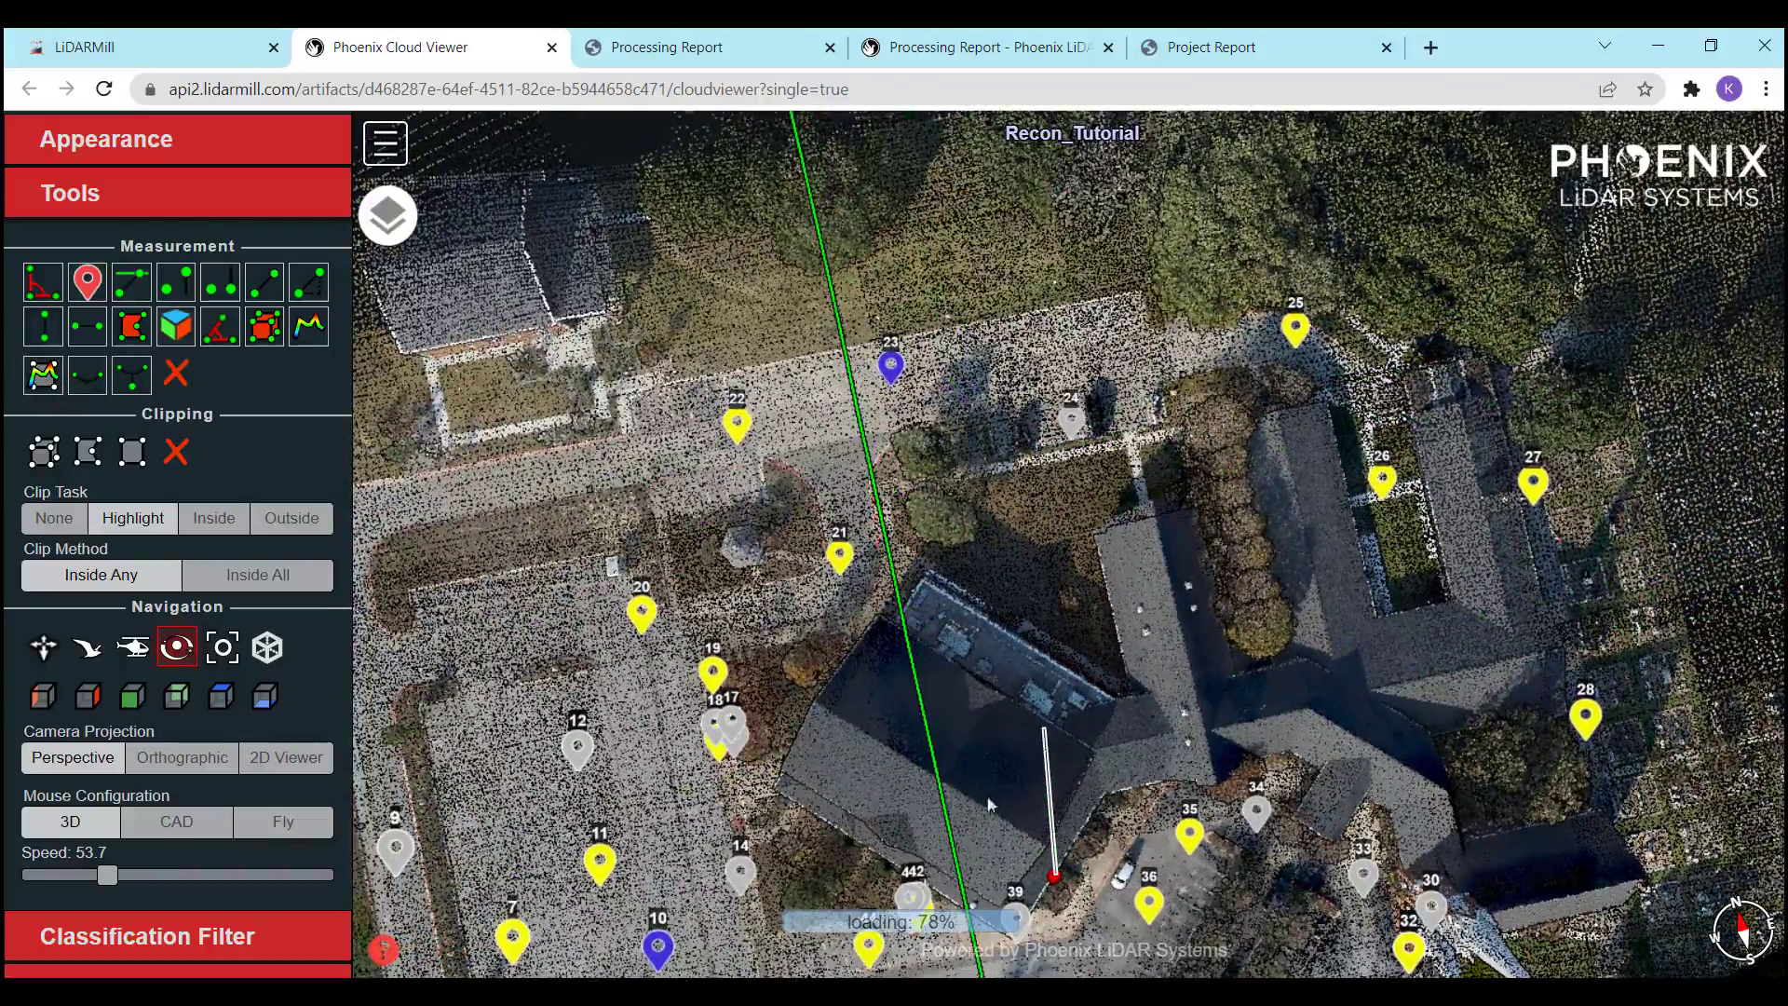
pyautogui.click(182, 383)
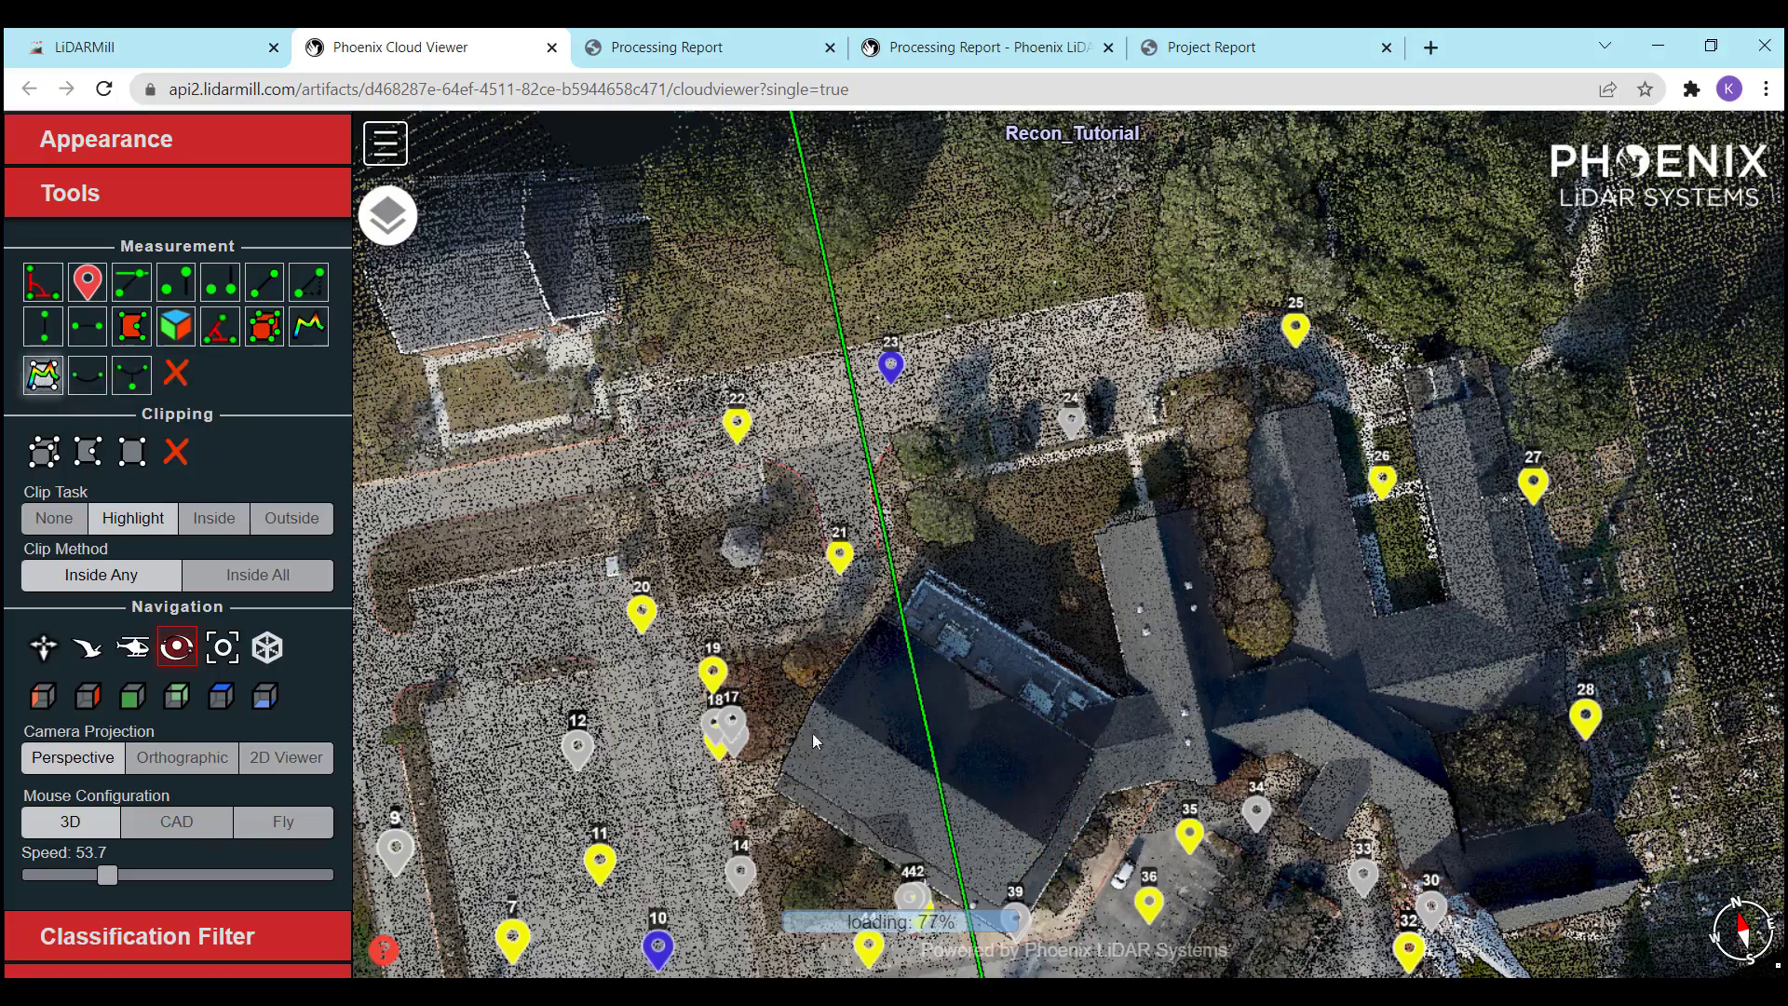
pyautogui.scroll(-5, 1180, 574)
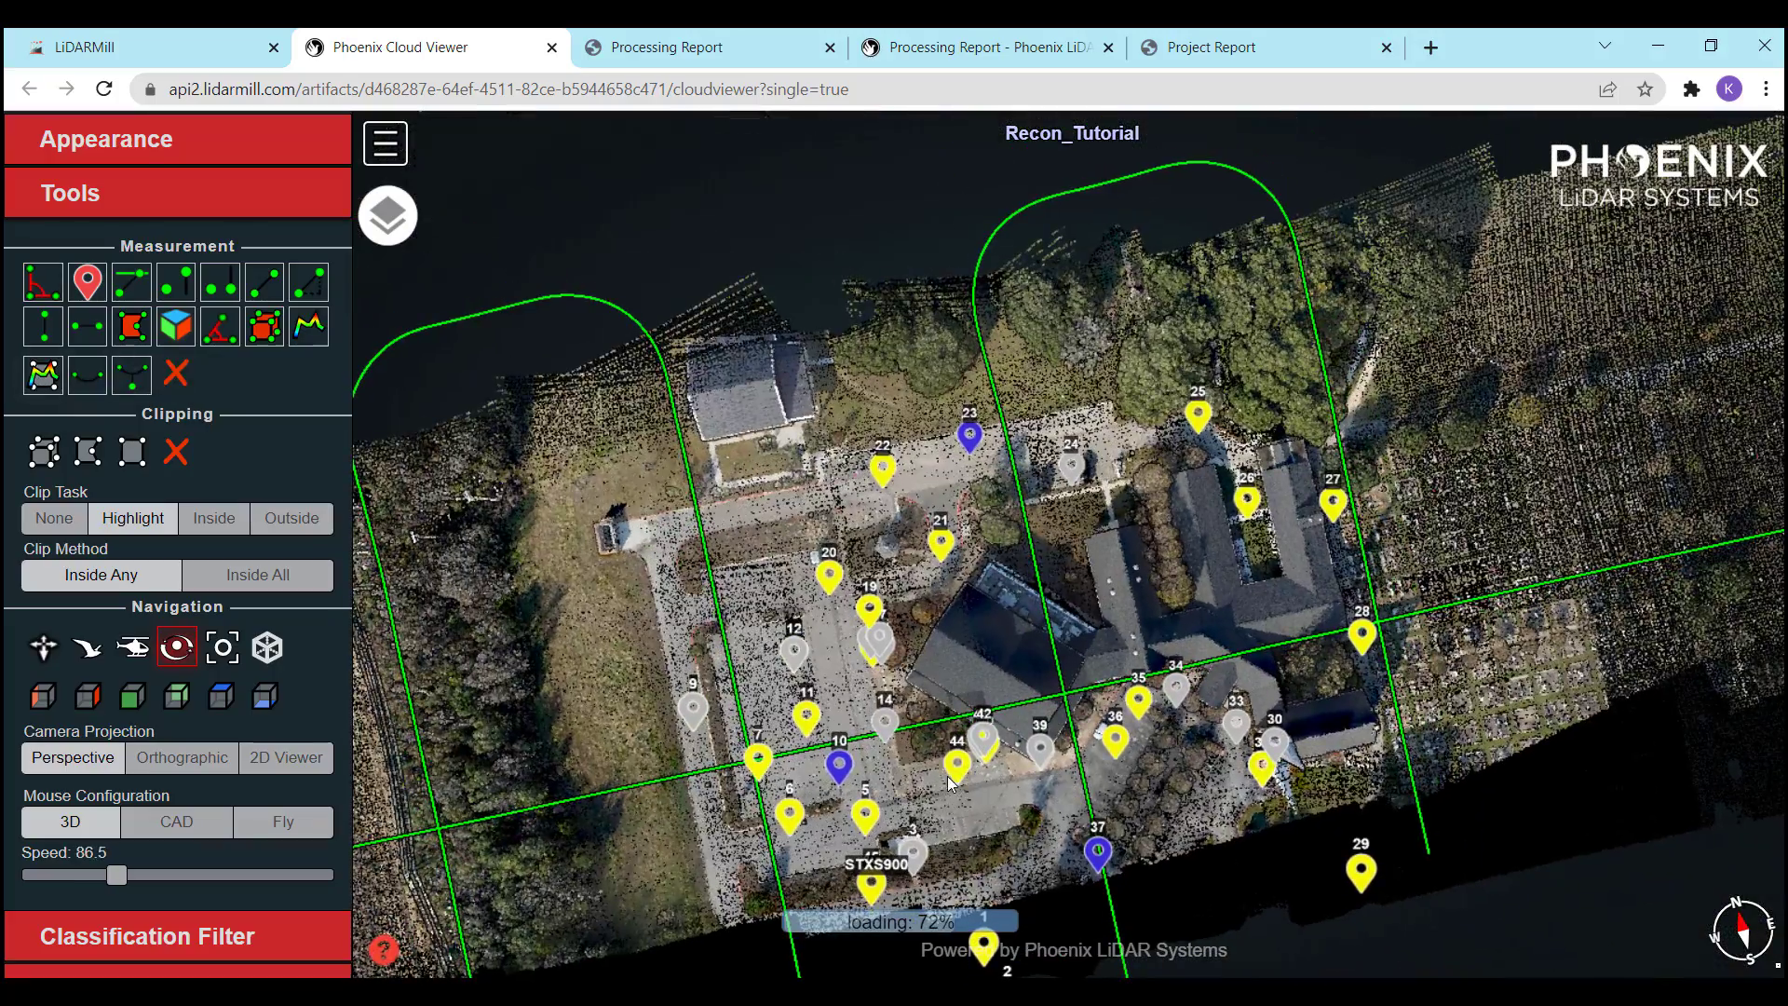
pyautogui.click(898, 775)
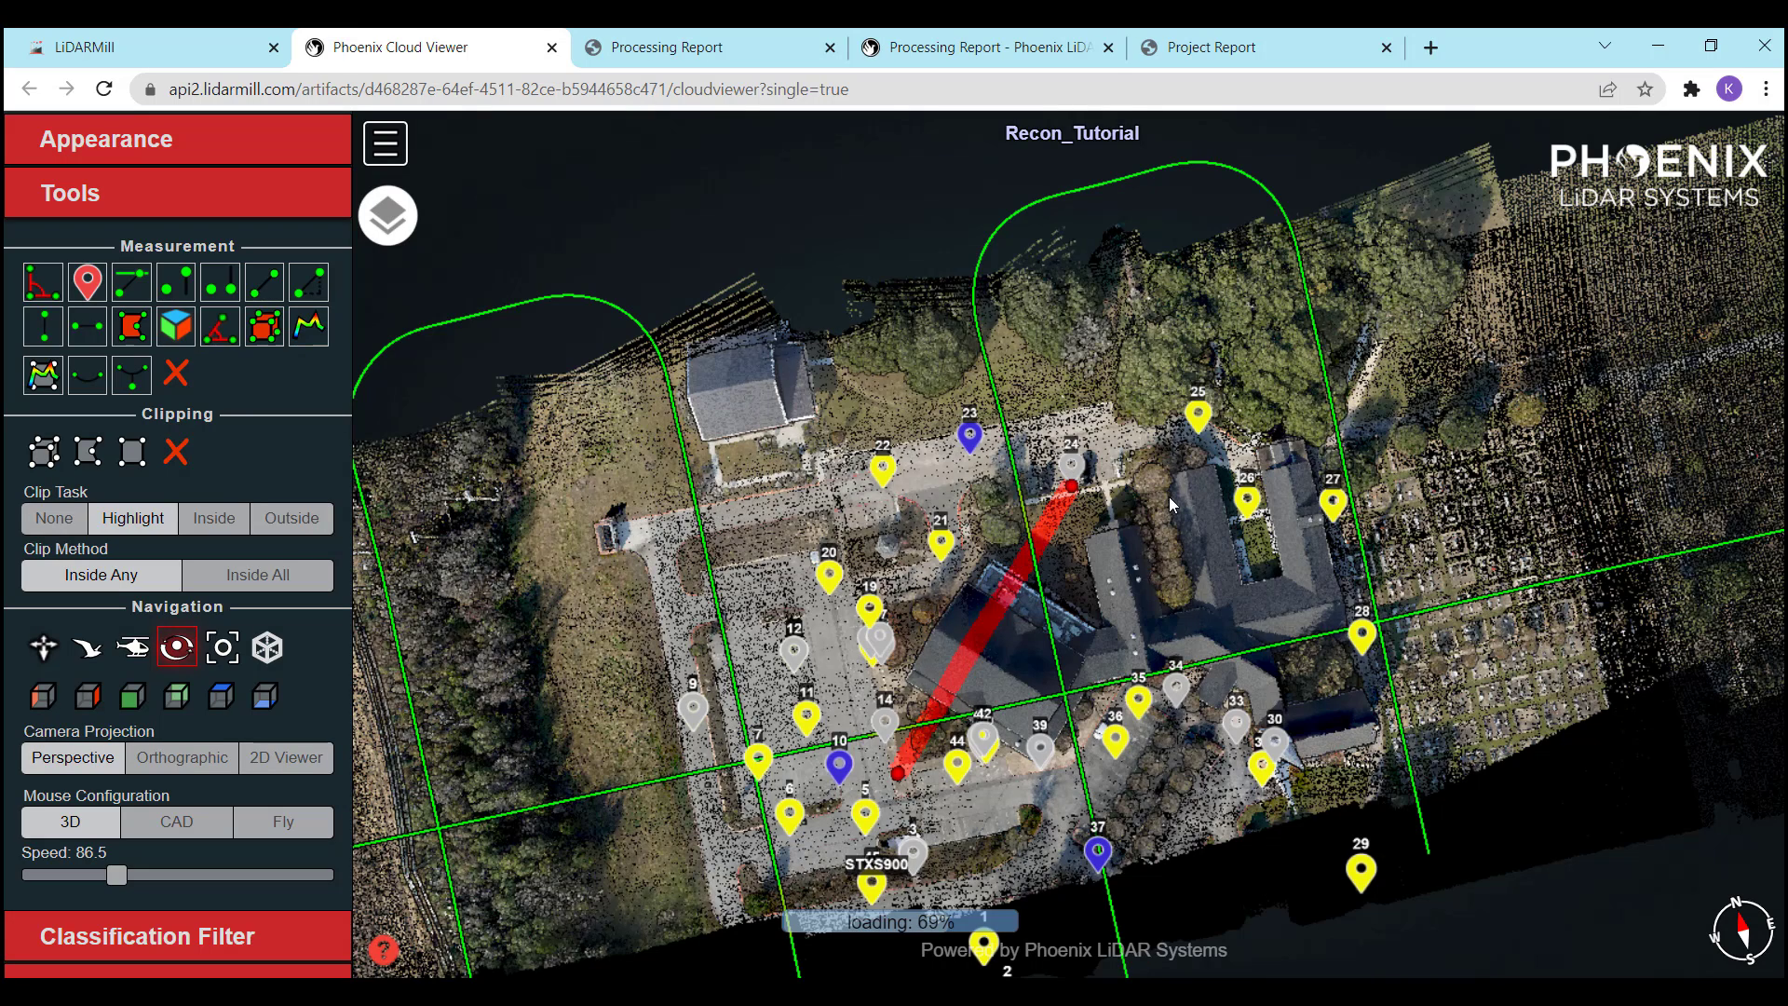
# Set the profile rectangle's width to 1 ft, and examine the roof cross-section in its 2D profile before closing it
pyautogui.click(161, 214)
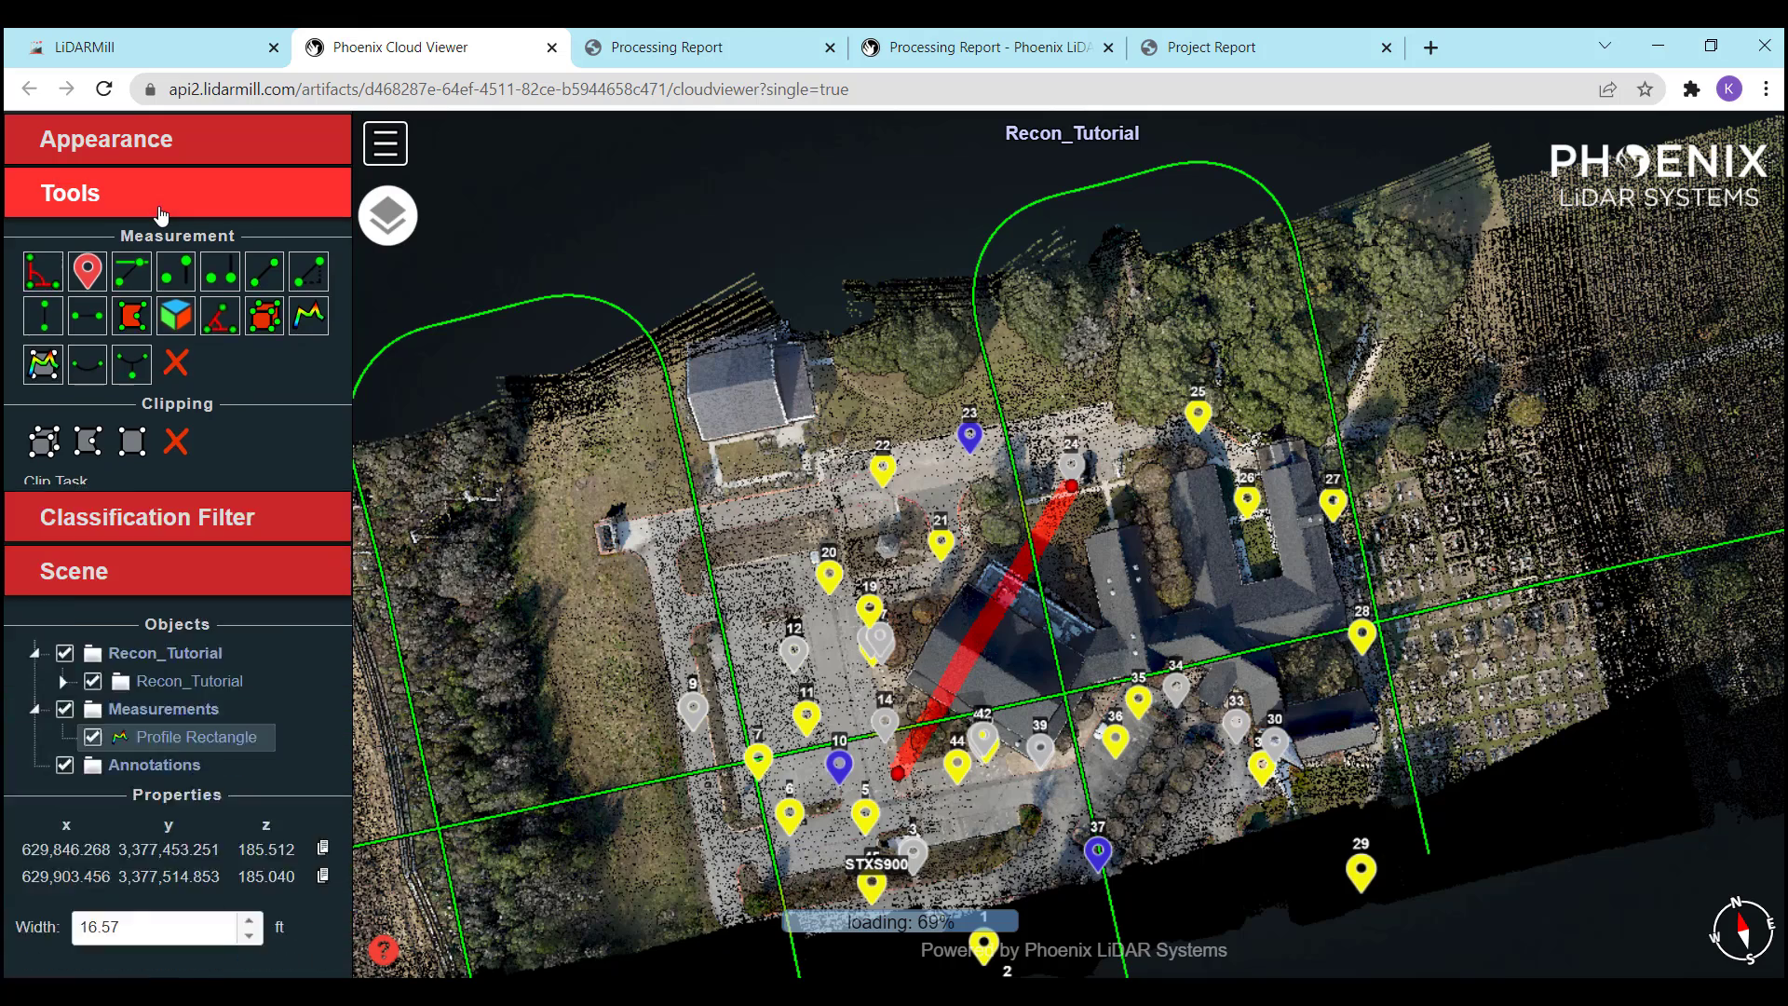
pyautogui.write('0.2')
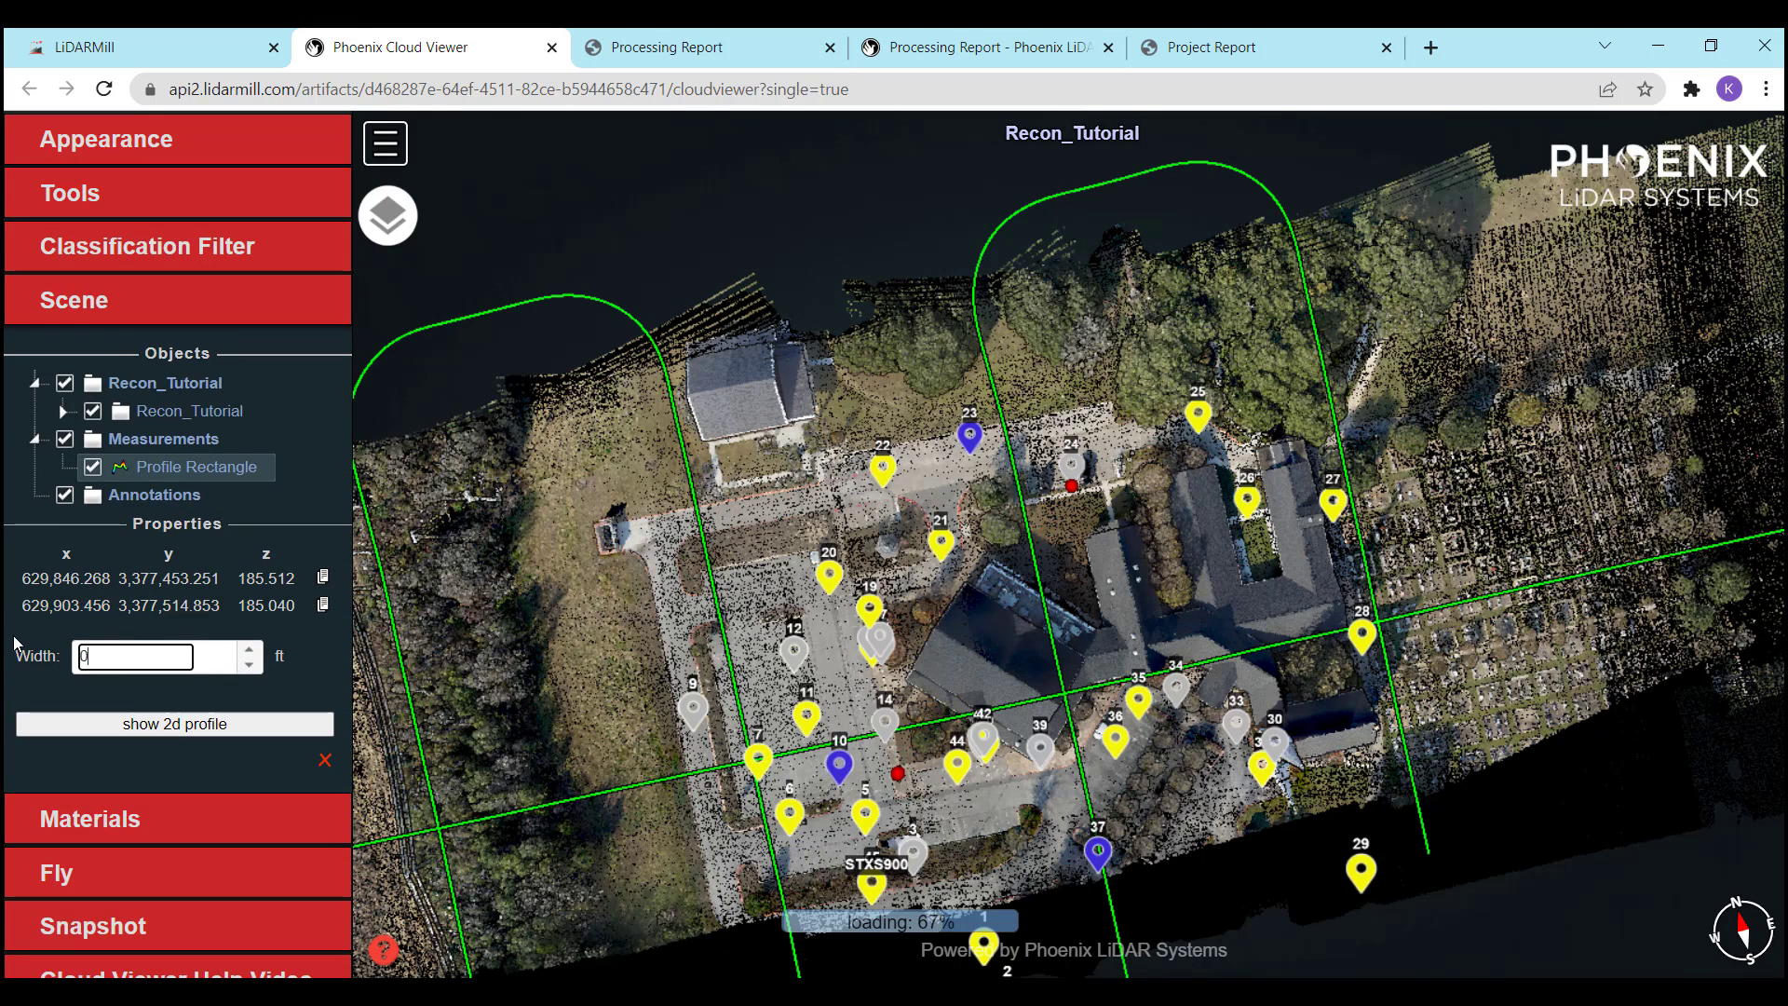
pyautogui.click(128, 723)
pyautogui.doubleClick(118, 652)
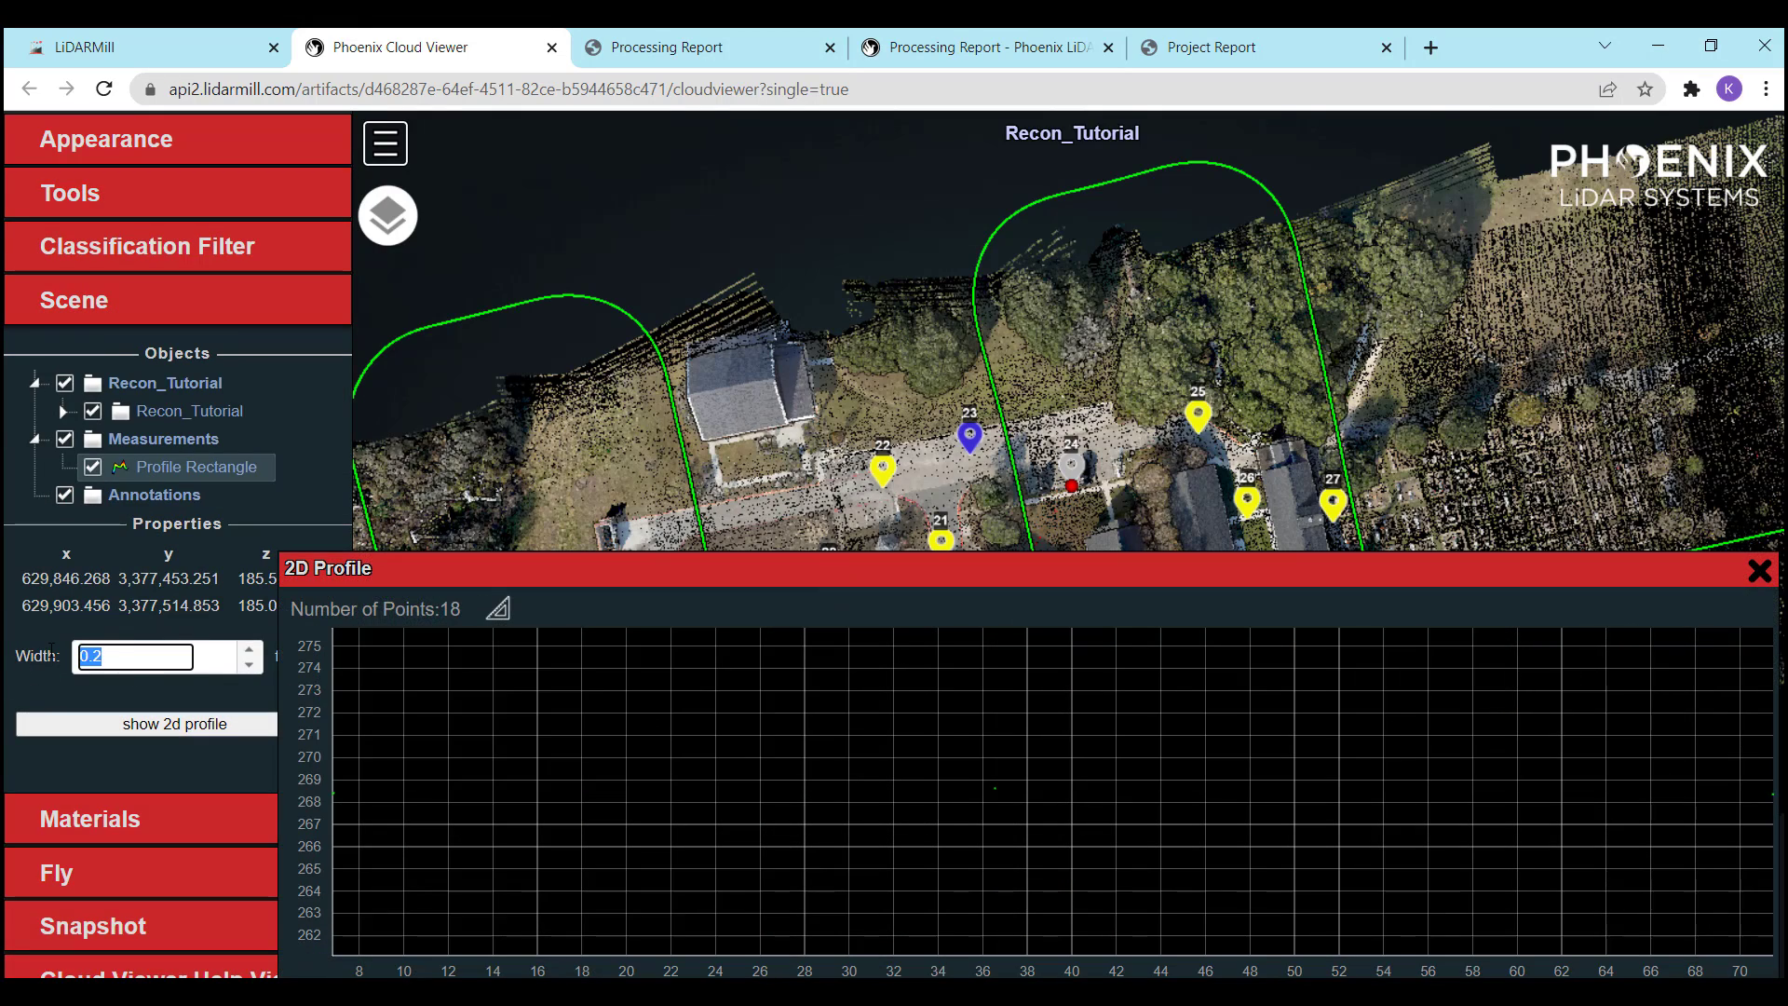
pyautogui.write('1')
pyautogui.click(130, 723)
pyautogui.moveTo(1115, 572); pyautogui.dragTo(1119, 414)
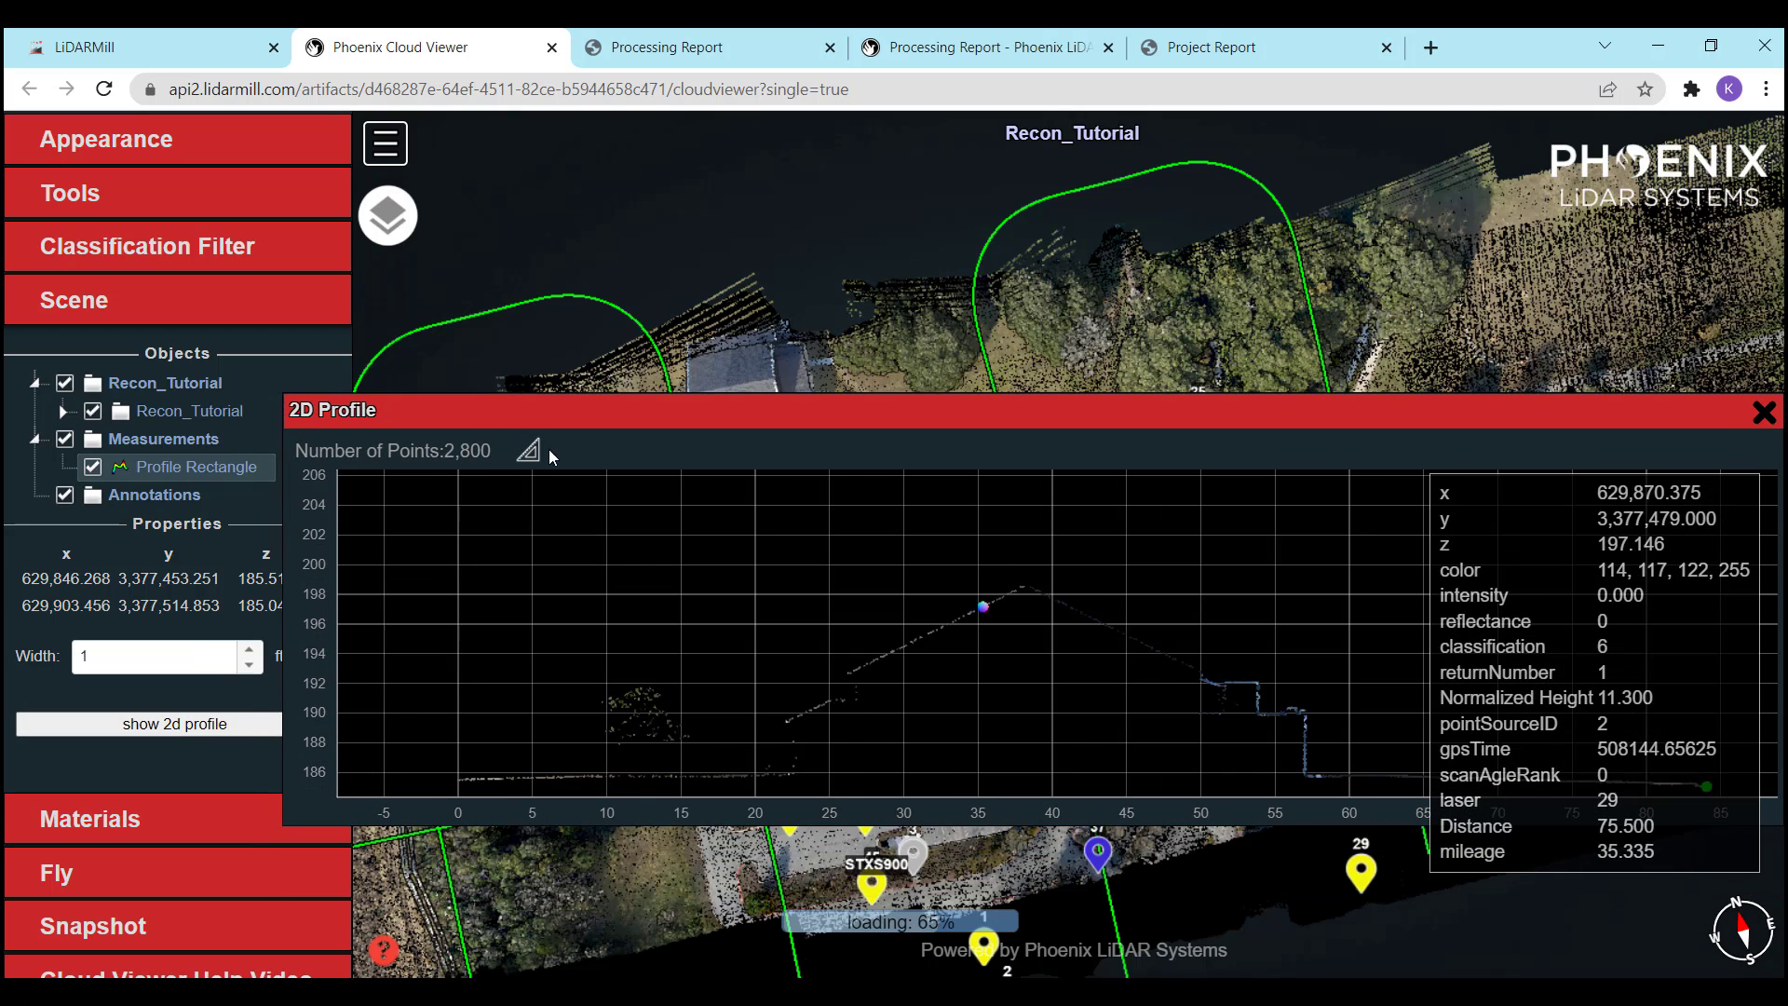
pyautogui.click(787, 774)
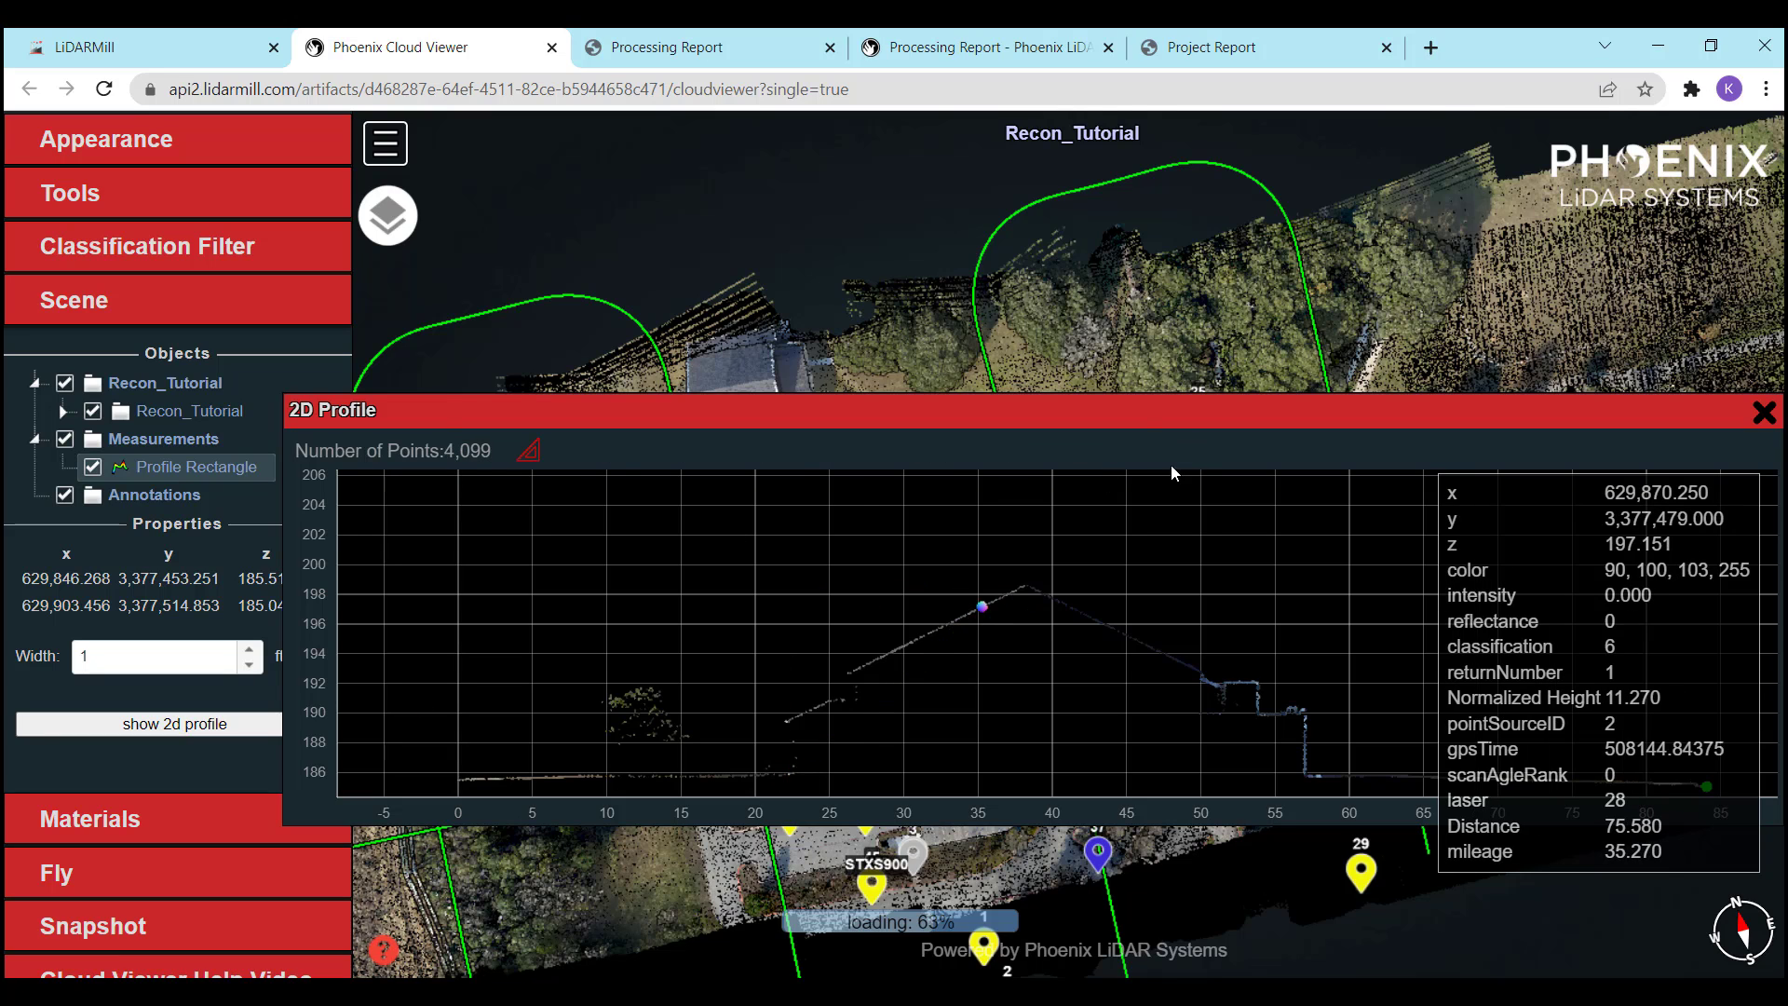
pyautogui.click(1764, 412)
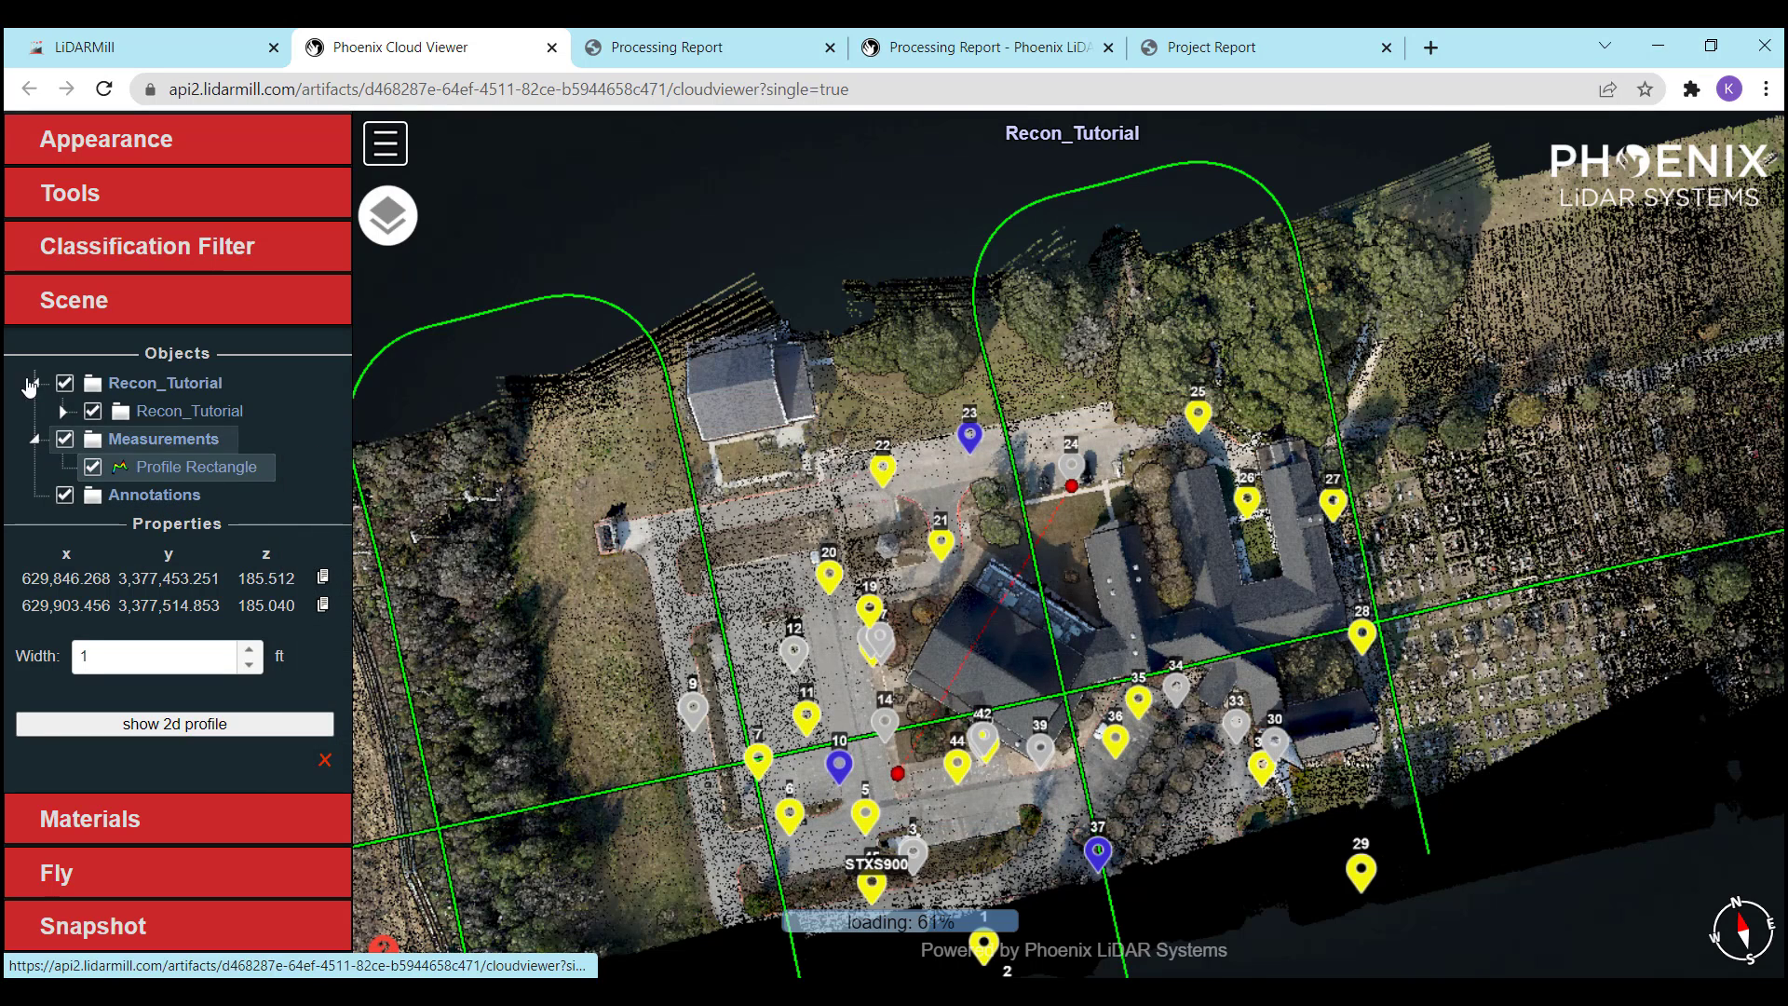
# Hide both LiDARSnap trajectories, the DTM and the control points in the Recon_Tutorial scene
pyautogui.click(63, 410)
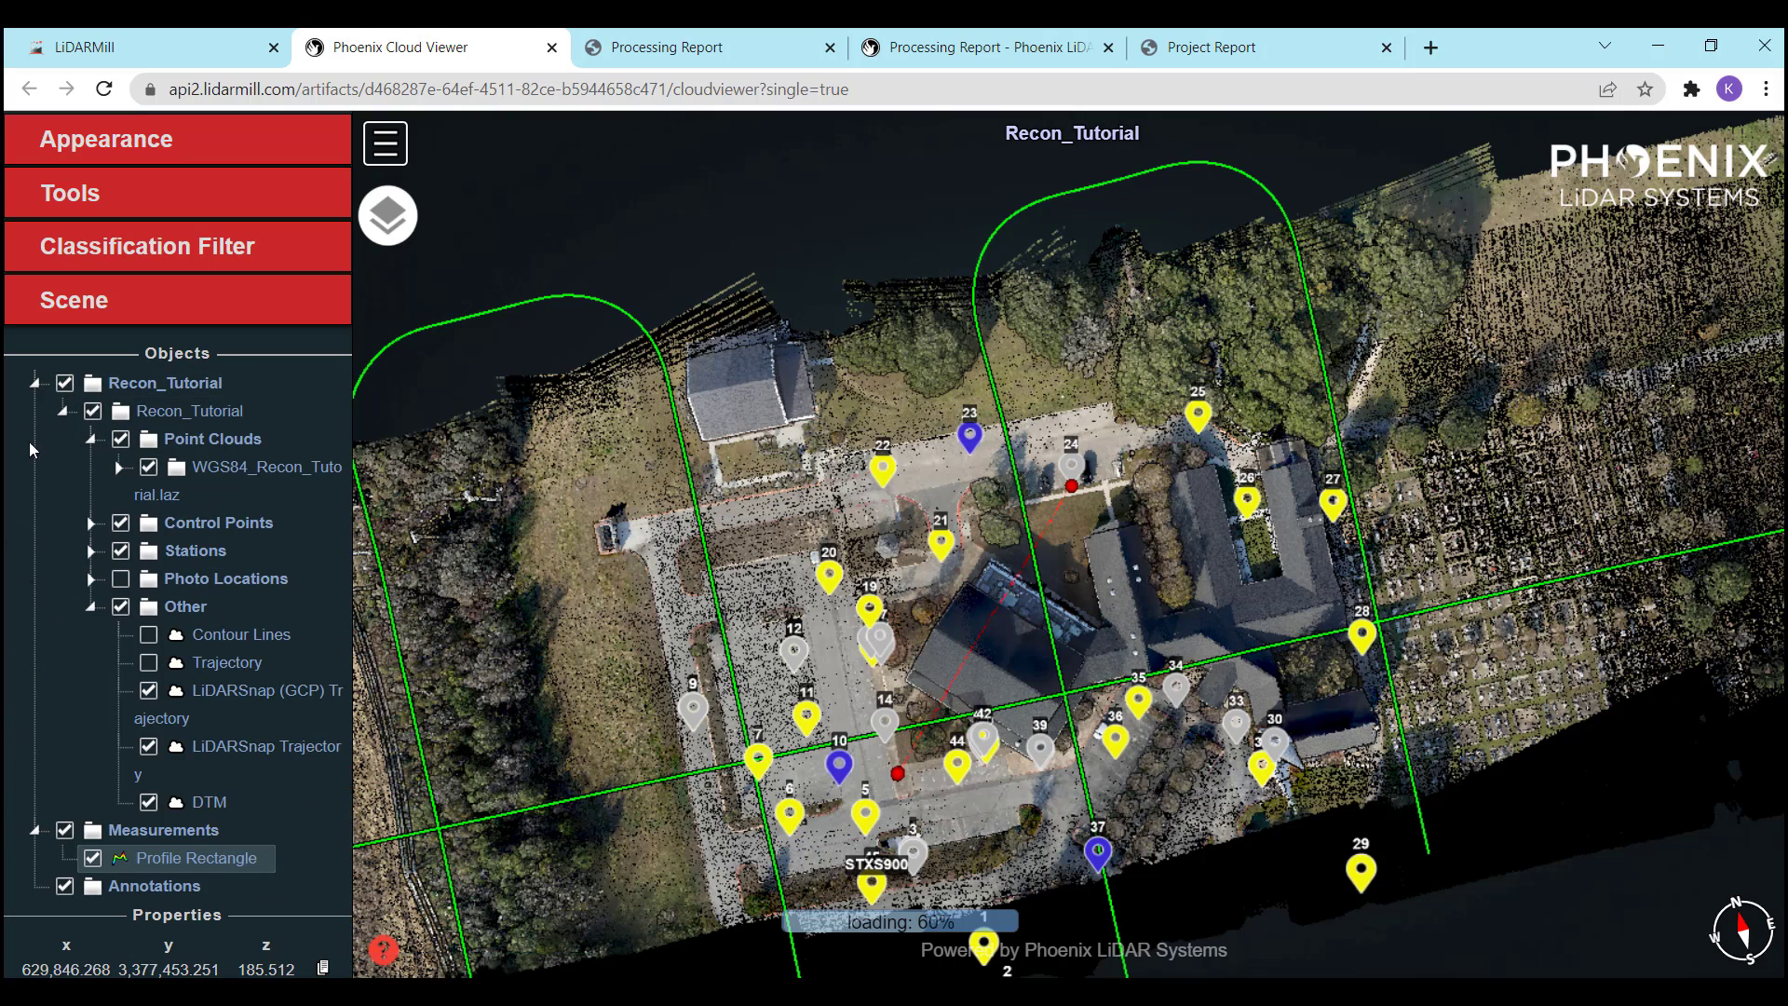
pyautogui.click(149, 747)
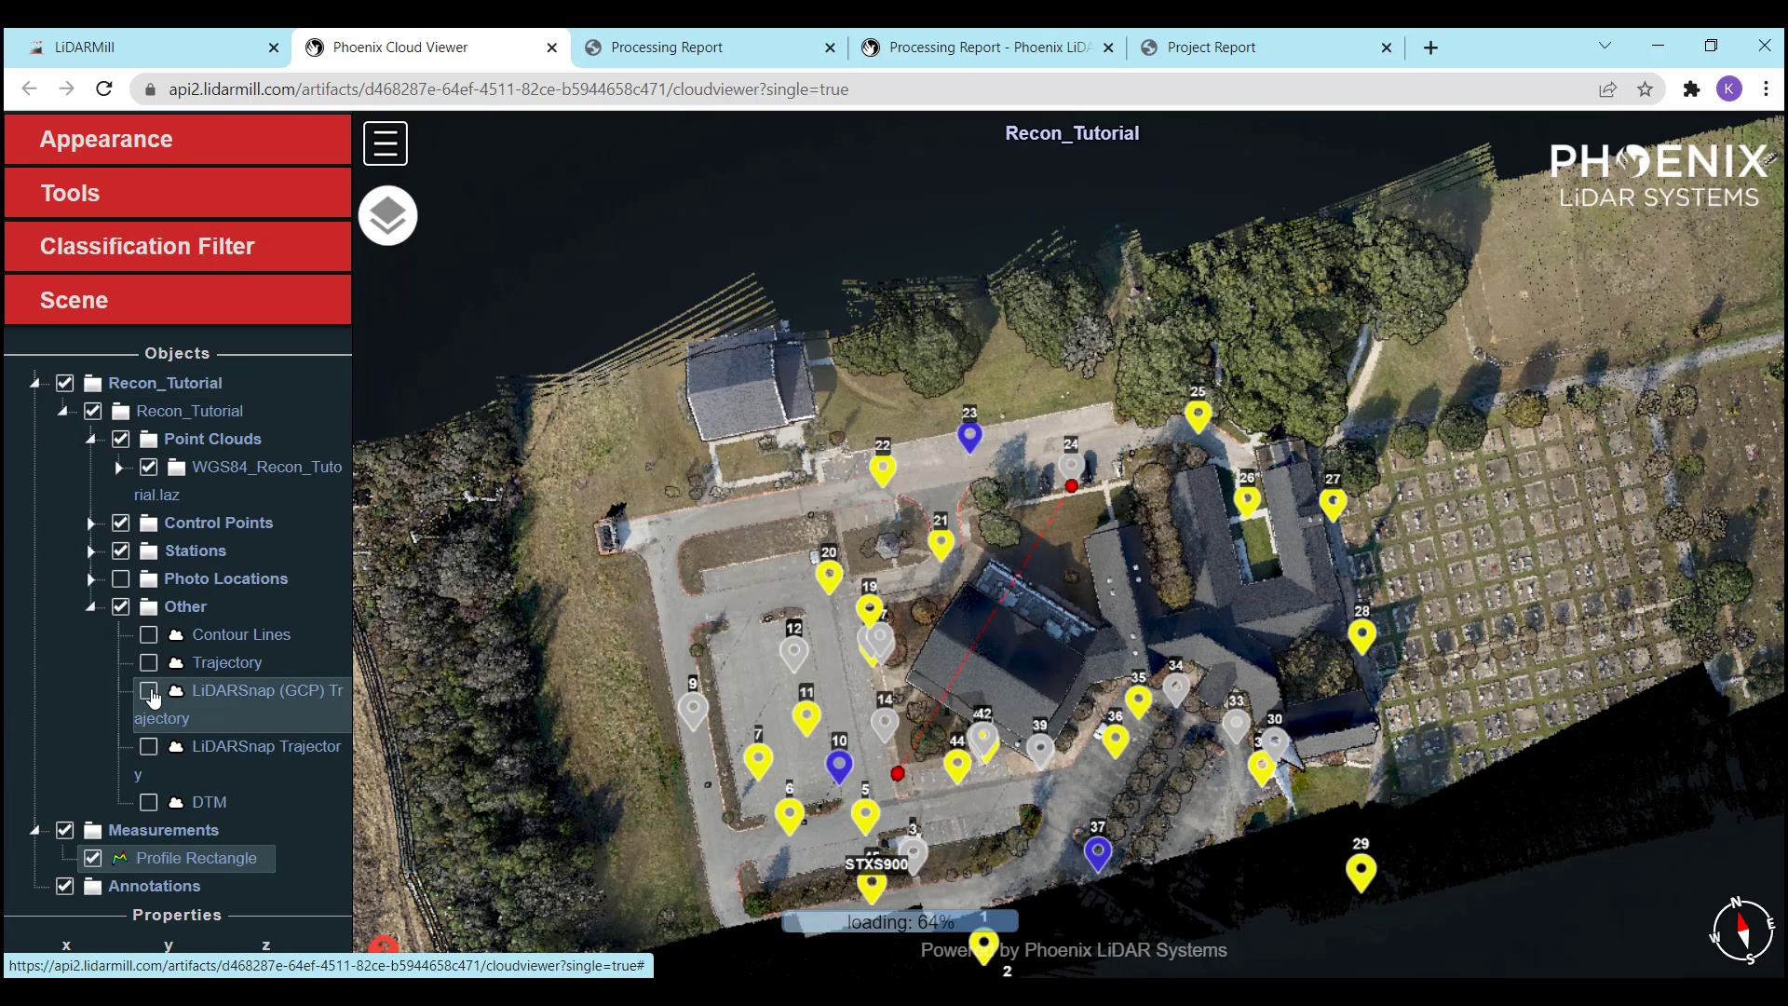
pyautogui.click(149, 691)
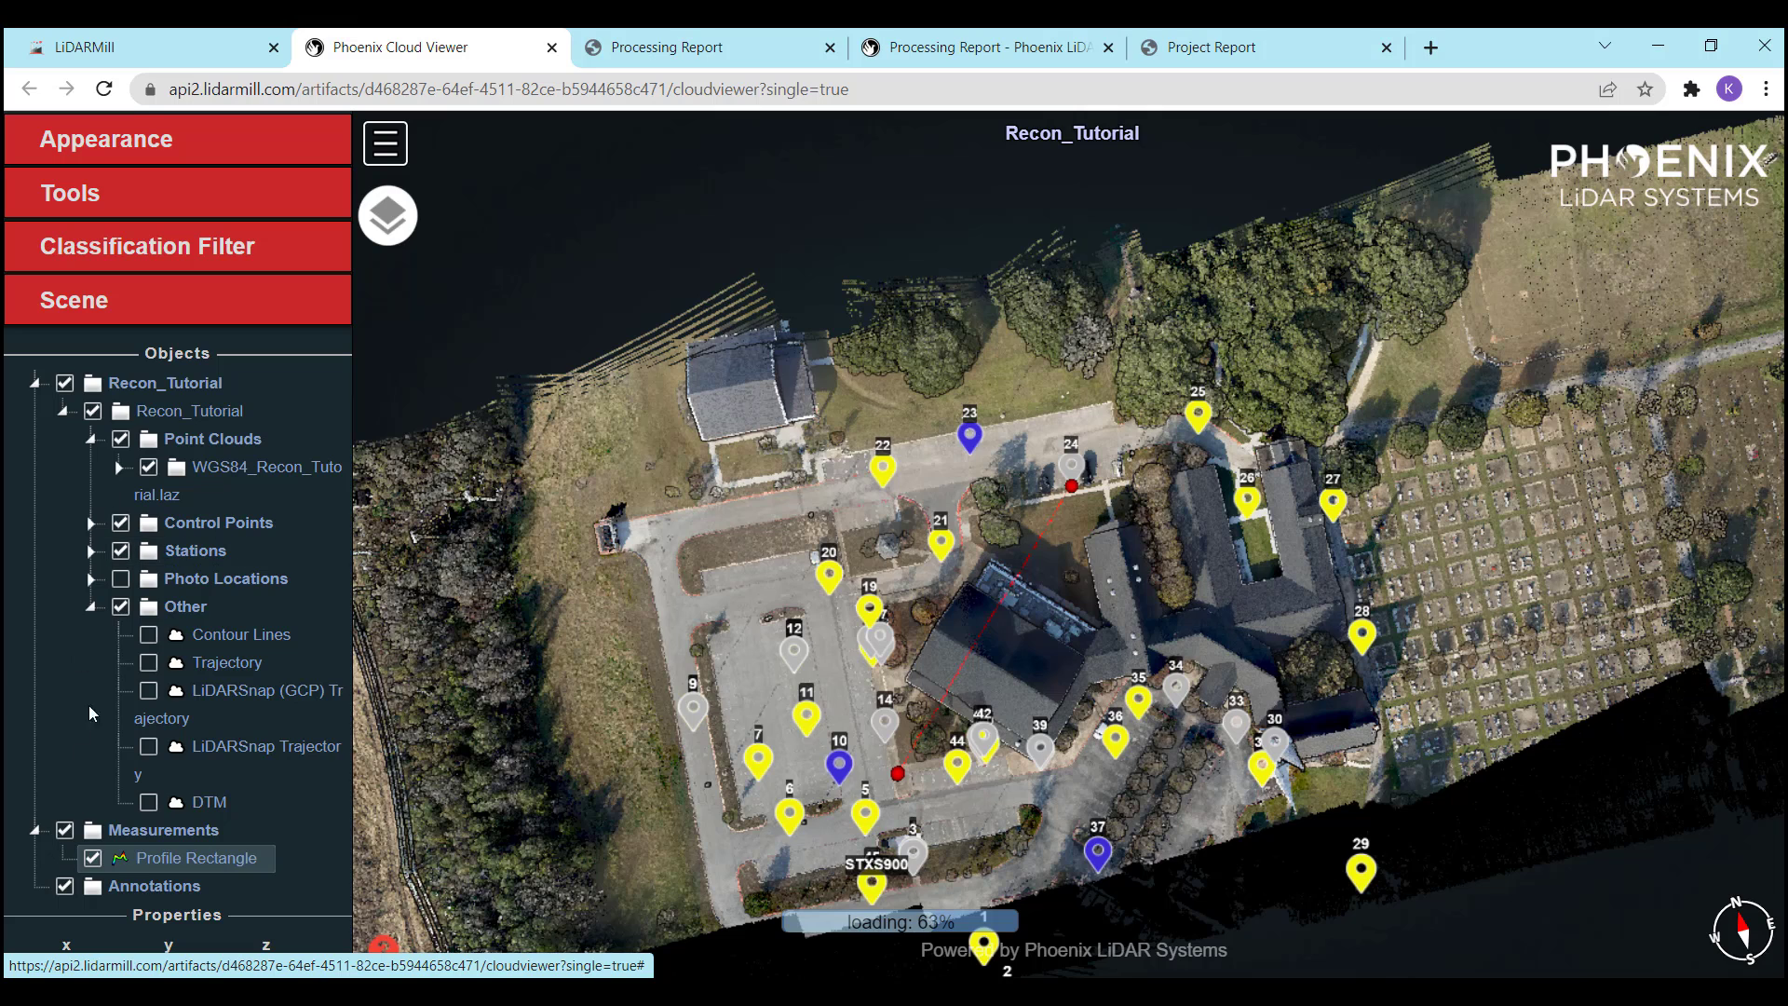
pyautogui.click(121, 524)
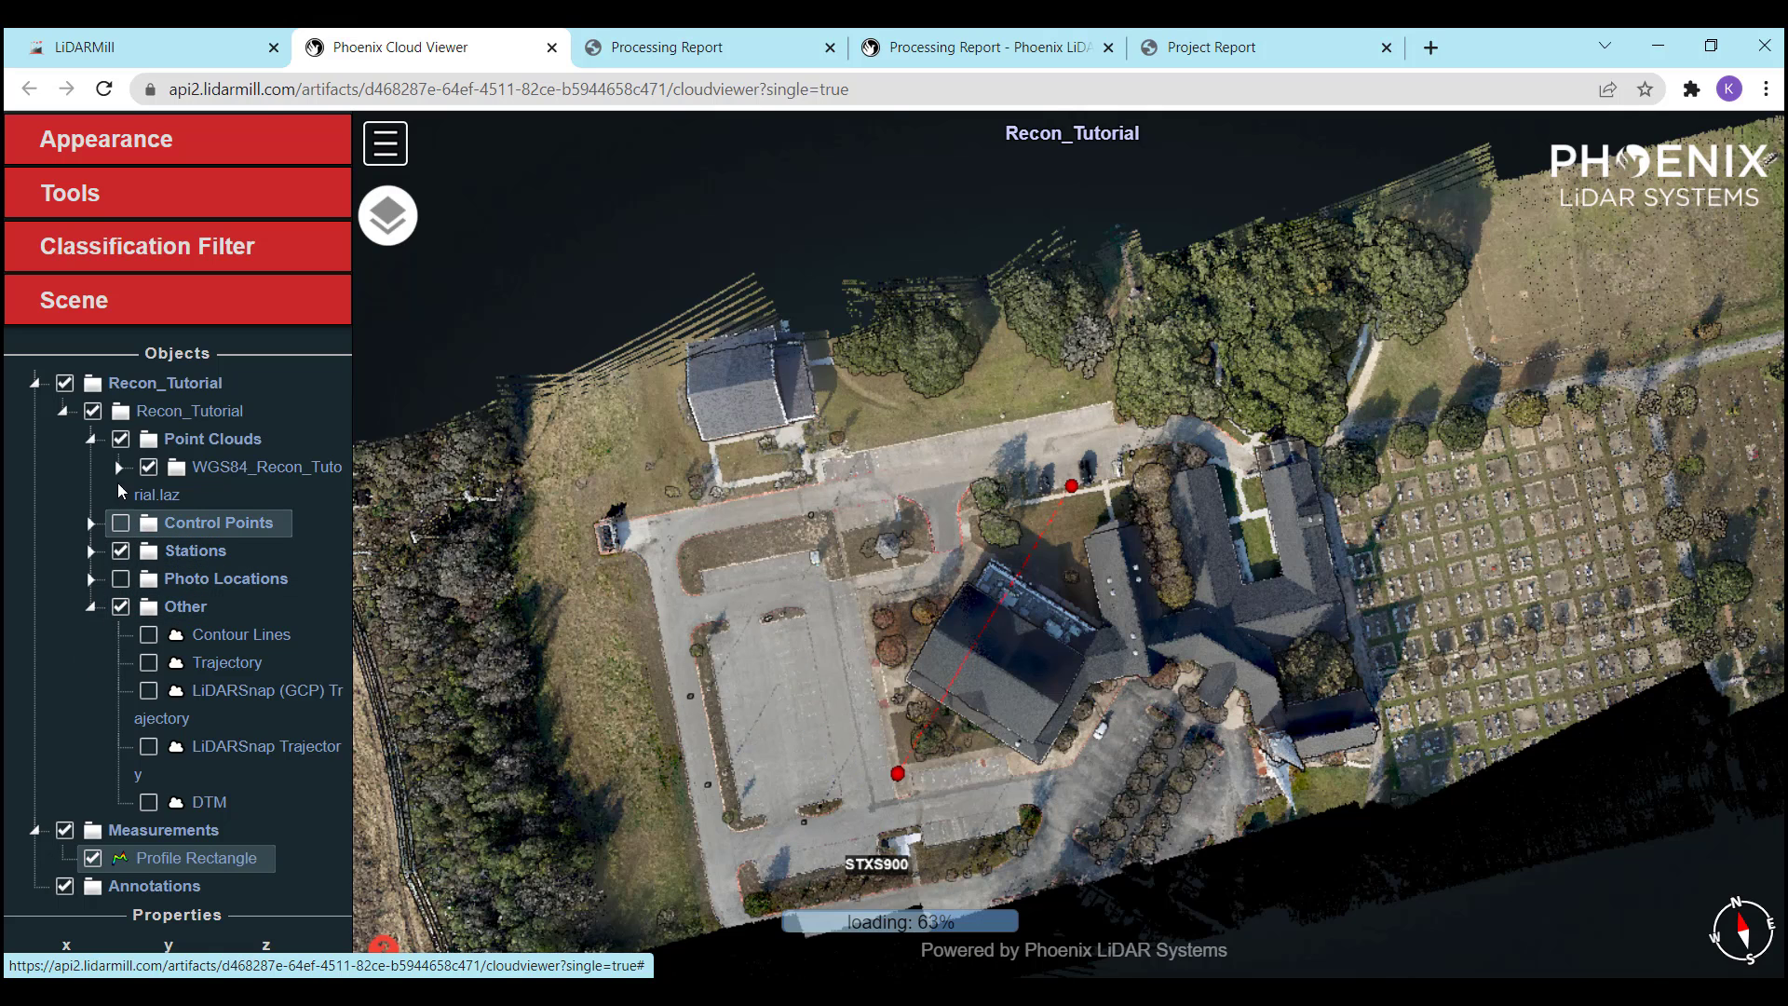
pyautogui.click(63, 411)
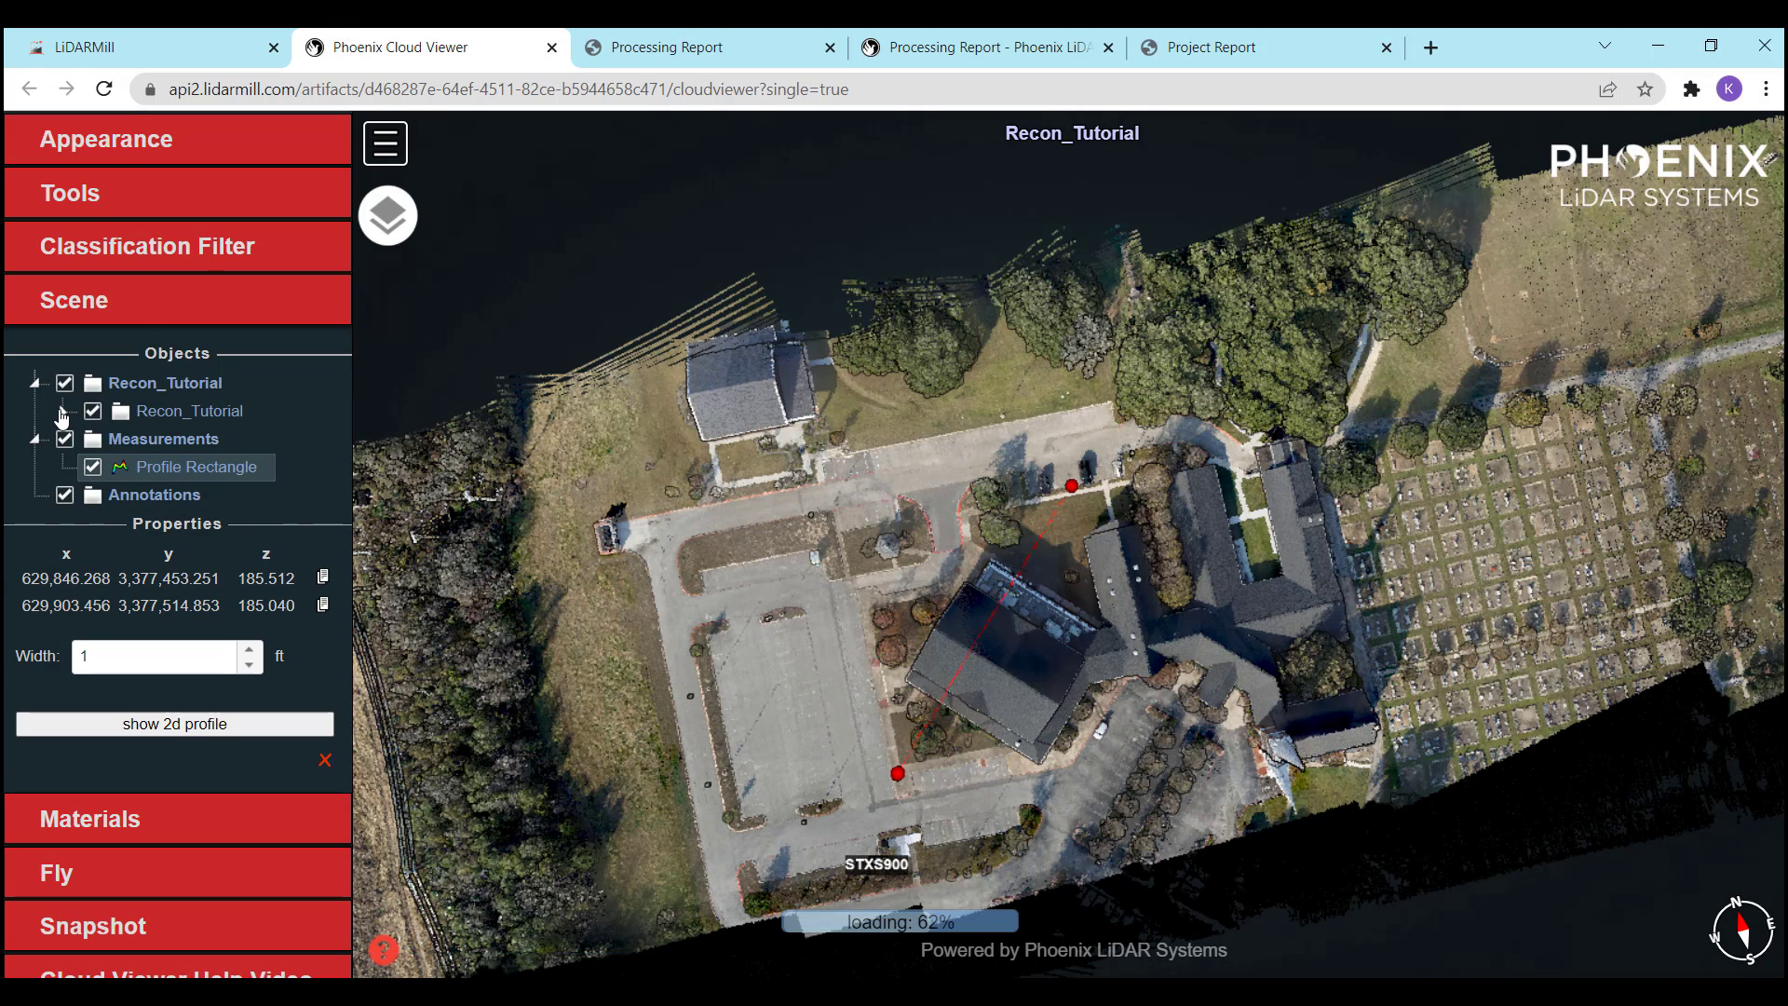
pyautogui.click(137, 317)
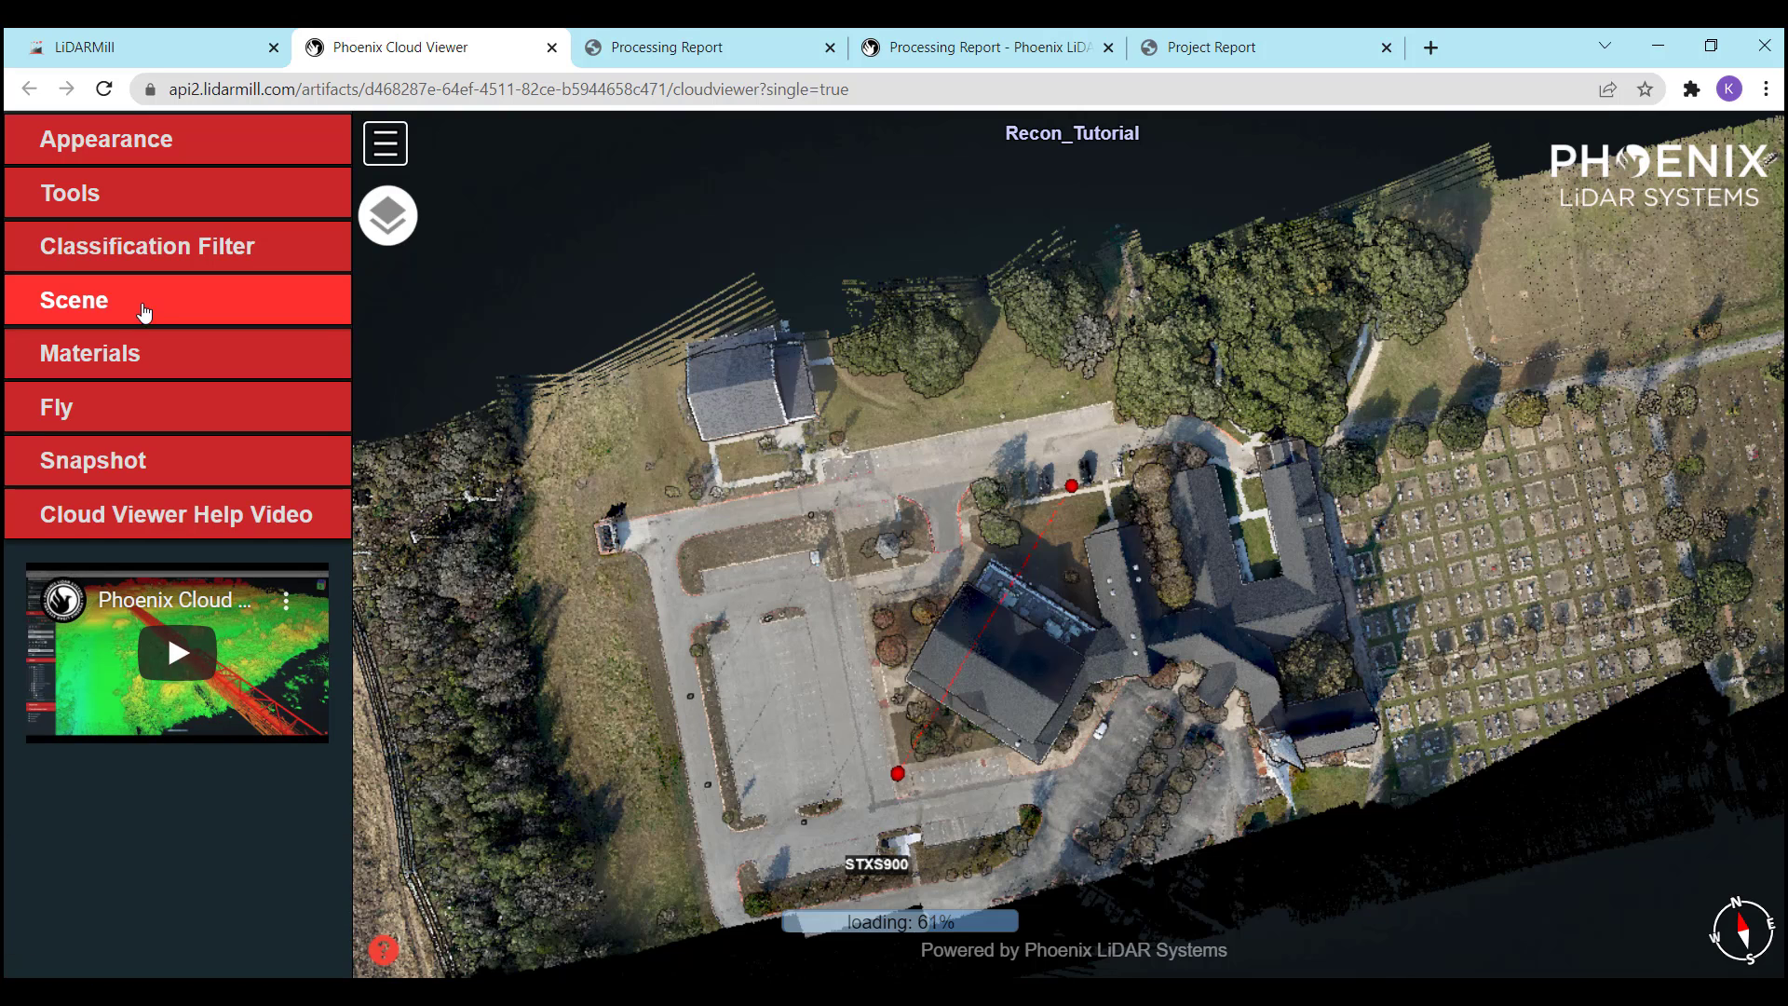
# Switch the point cloud's coloring from RGB to classification, and view the classified buildings, vegetation and transmission wires
pyautogui.click(211, 364)
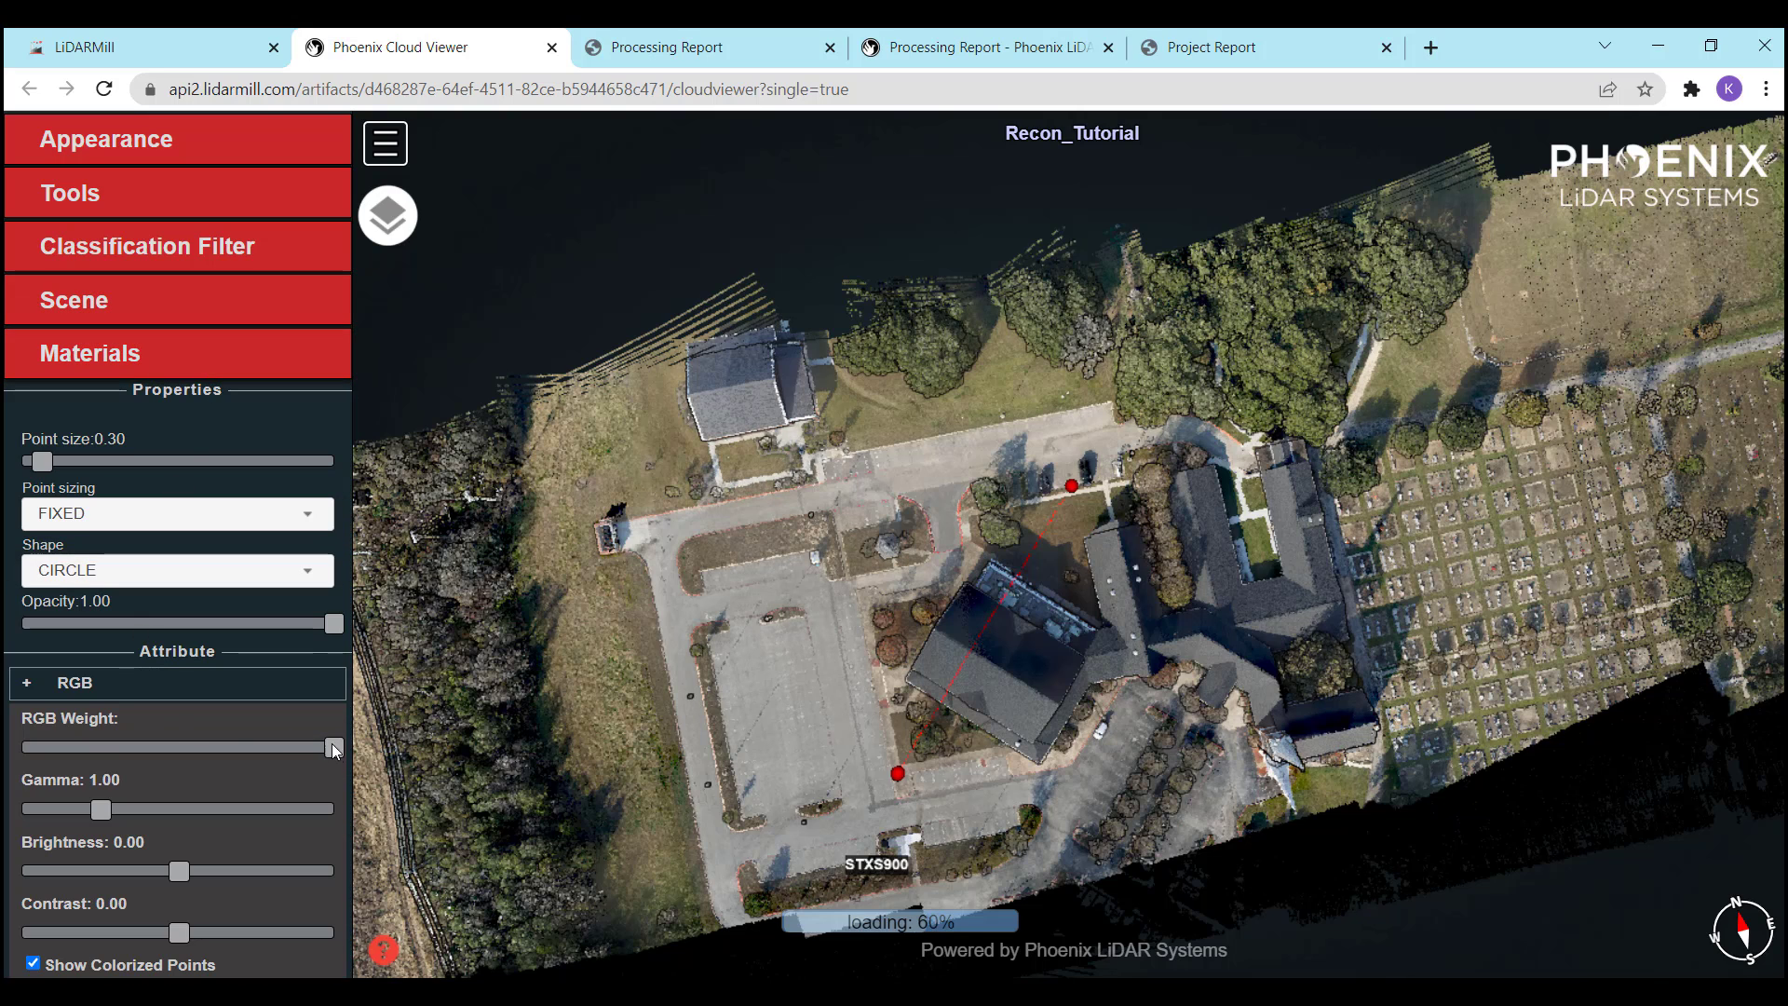
pyautogui.moveTo(333, 747); pyautogui.dragTo(23, 747)
pyautogui.click(122, 686)
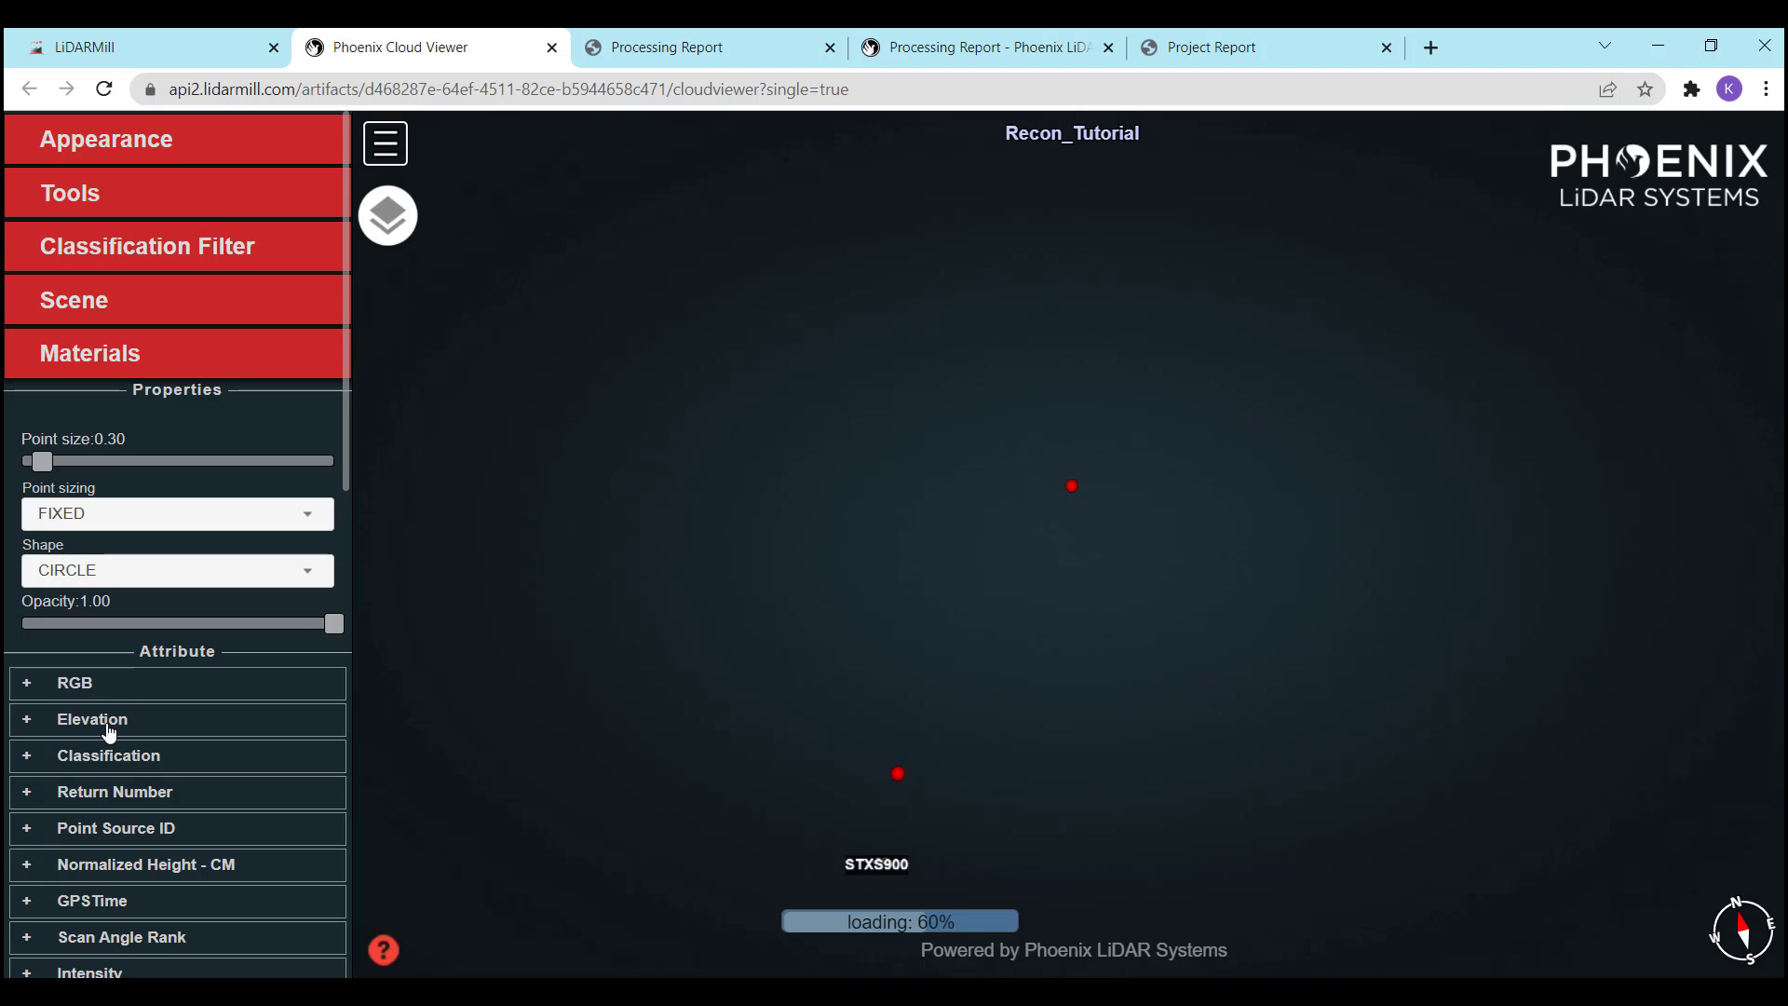
pyautogui.click(109, 733)
pyautogui.moveTo(75, 780); pyautogui.dragTo(179, 820)
pyautogui.click(92, 719)
pyautogui.click(117, 755)
pyautogui.click(198, 759)
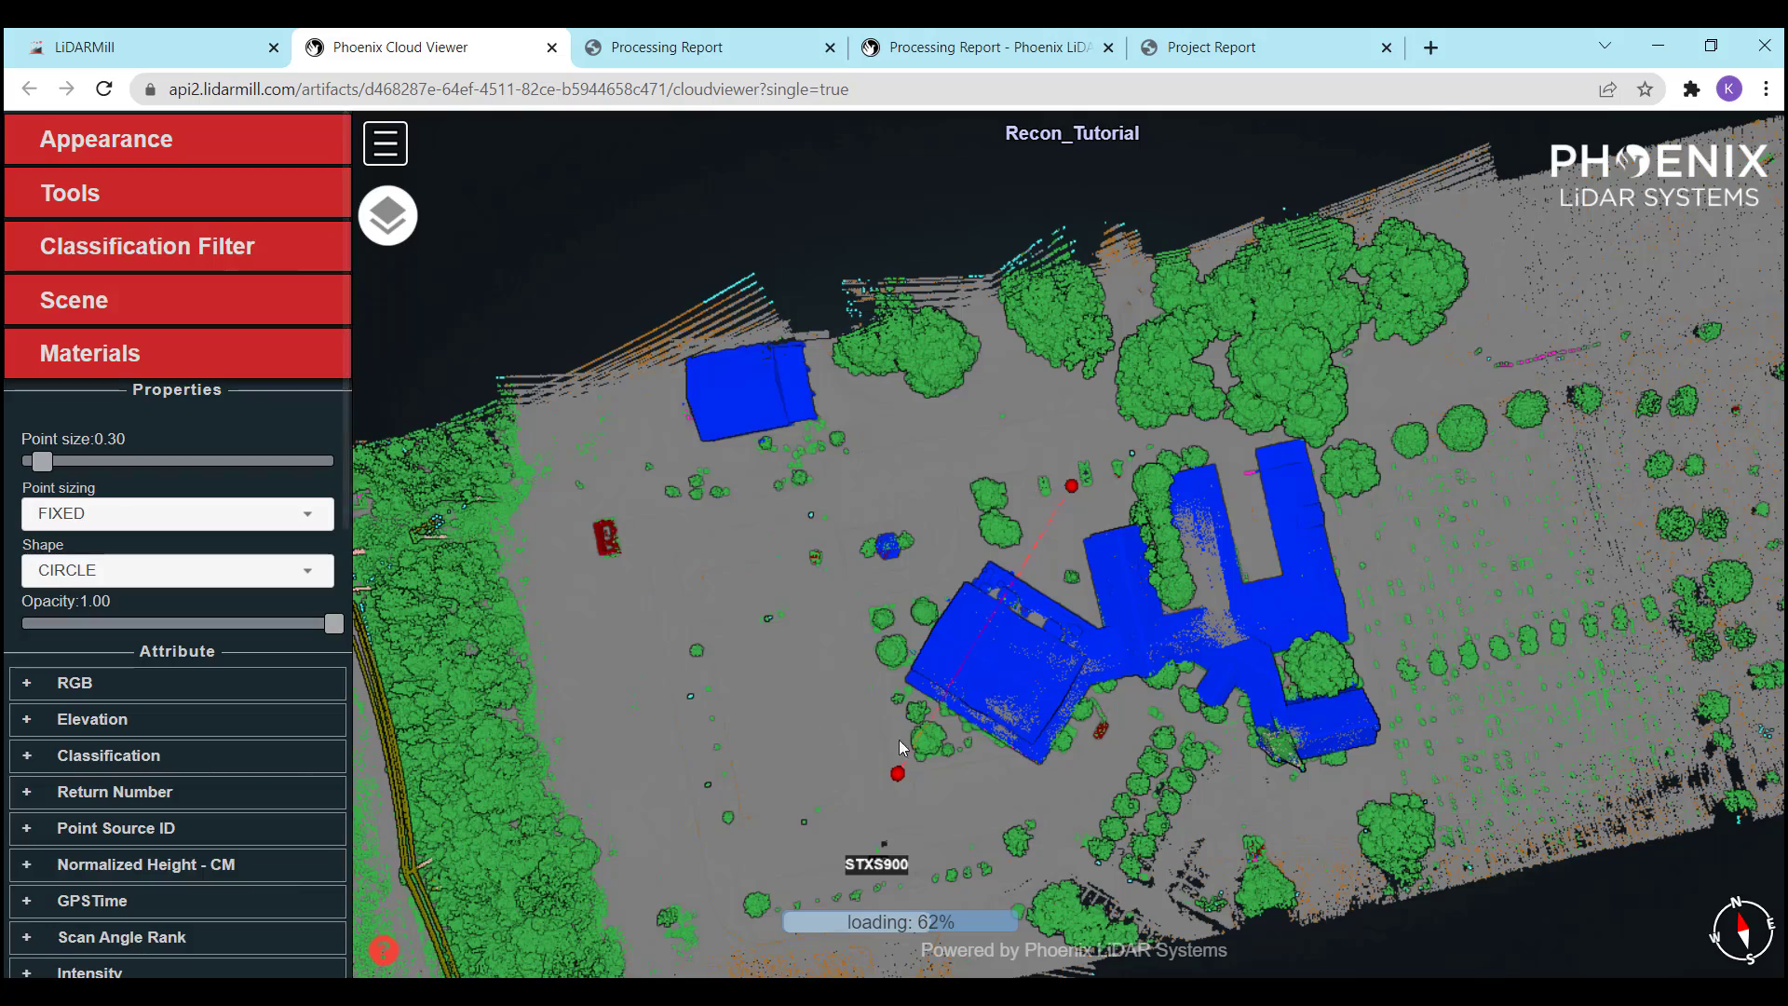
pyautogui.moveTo(902, 745); pyautogui.dragTo(1114, 662)
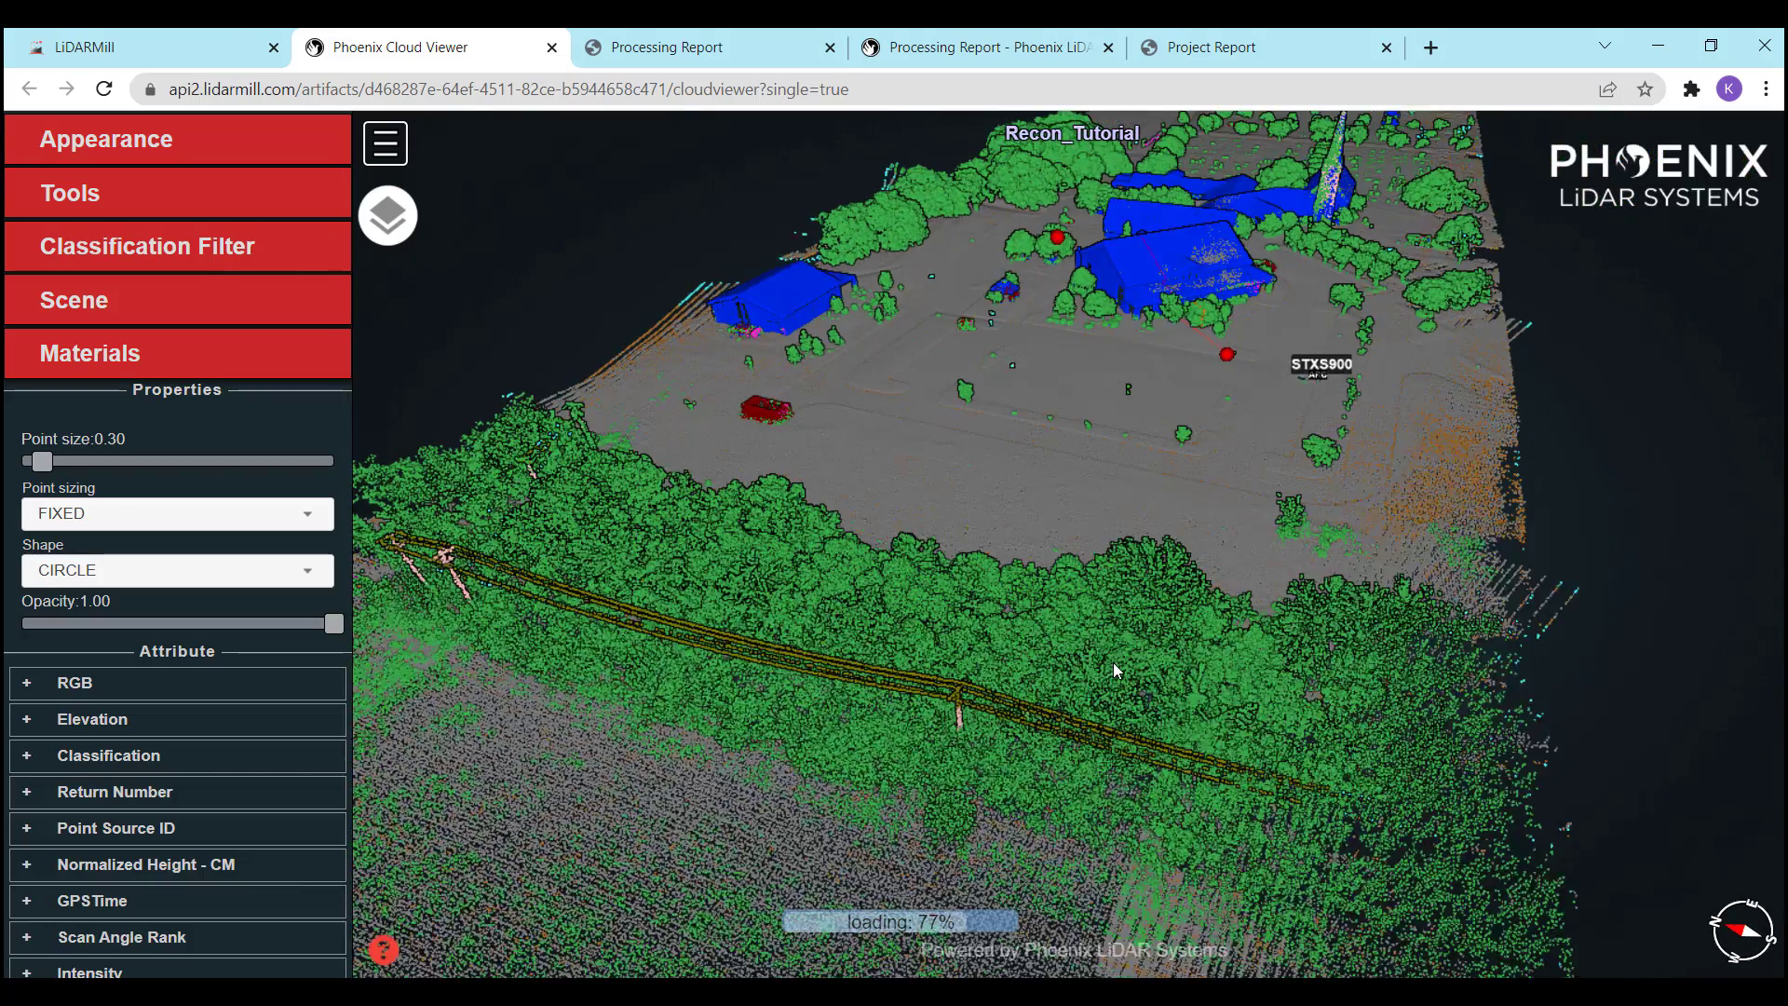
pyautogui.click(177, 353)
# Filter out the Created, never classified (0), High Vegetation (5) and Low Point (noise) (7) classes, keeping Unclassified and Building shown
pyautogui.click(182, 264)
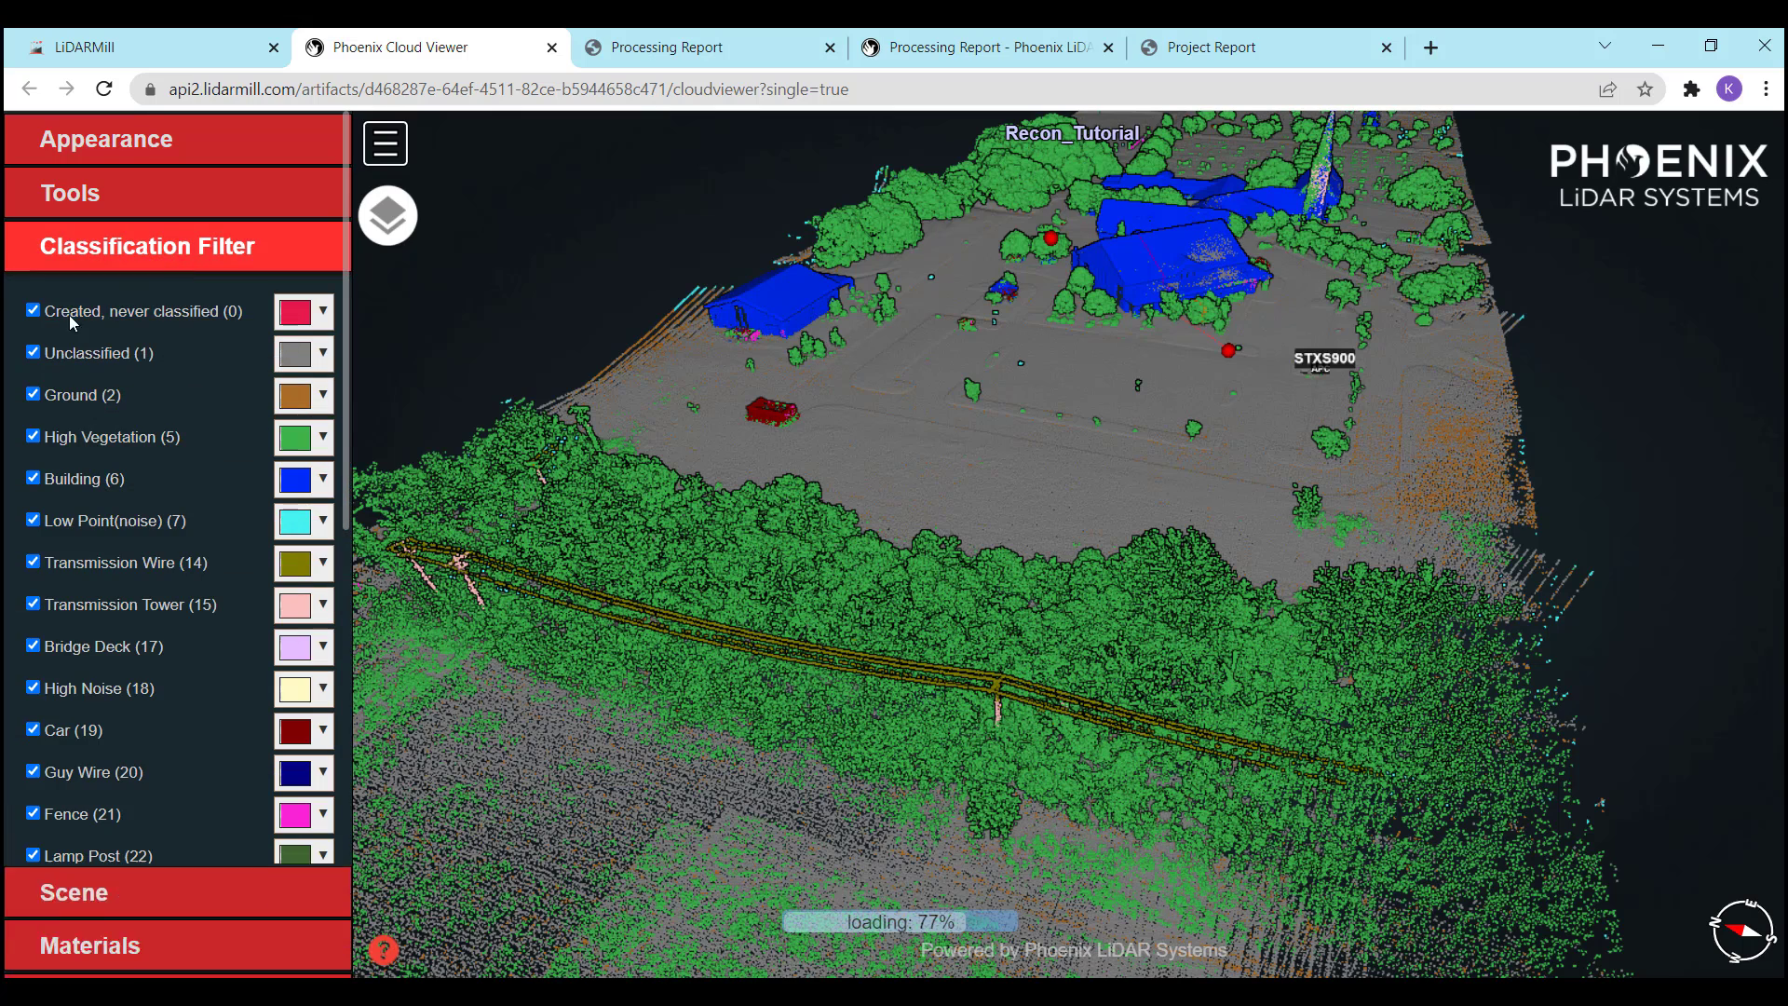
pyautogui.click(33, 310)
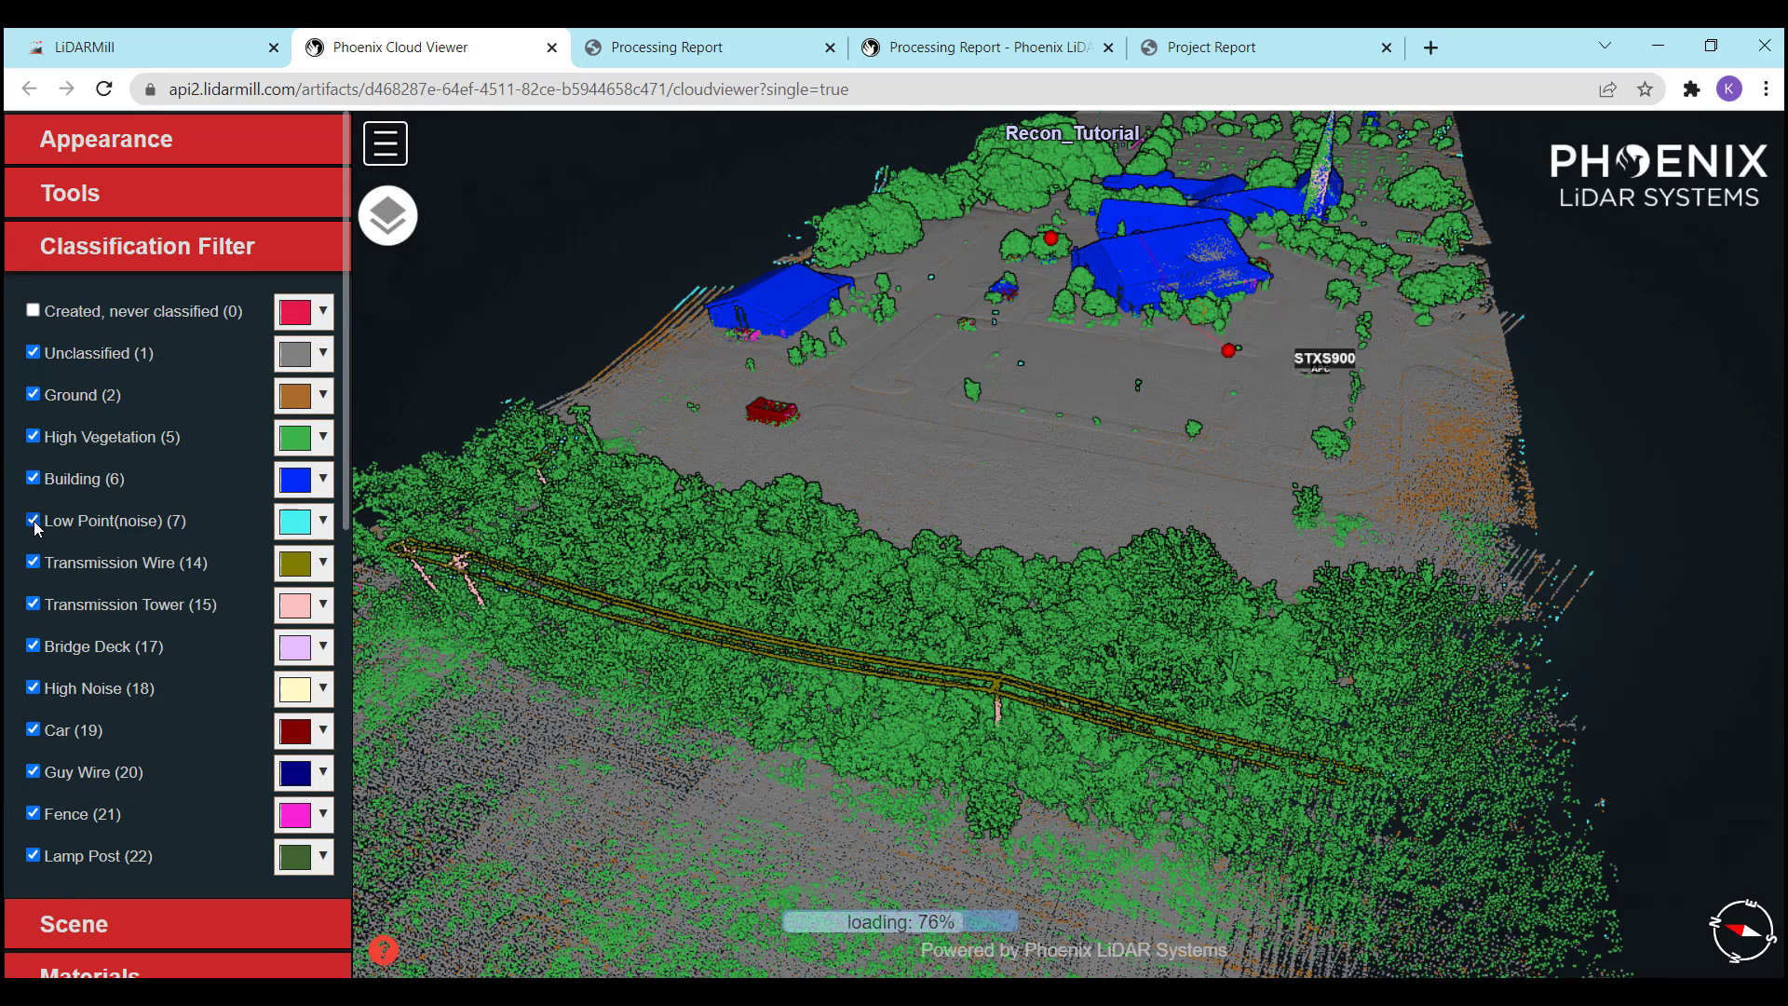
pyautogui.click(34, 479)
pyautogui.click(34, 479)
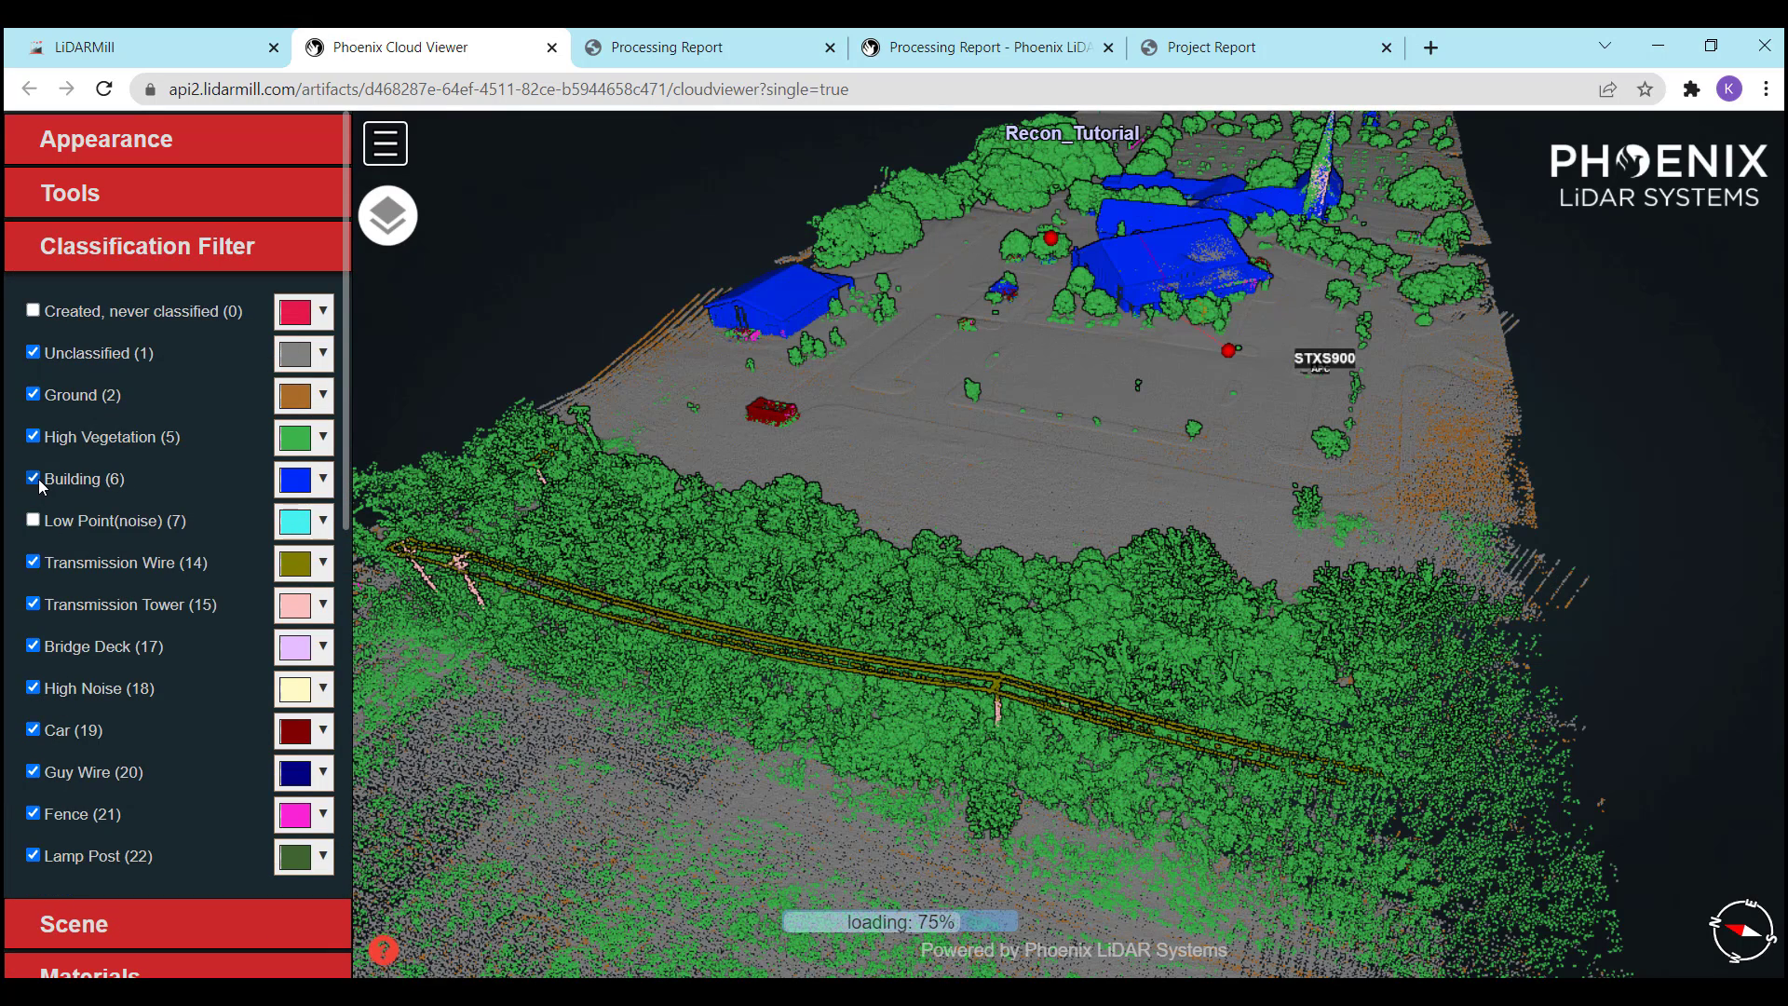
pyautogui.click(38, 354)
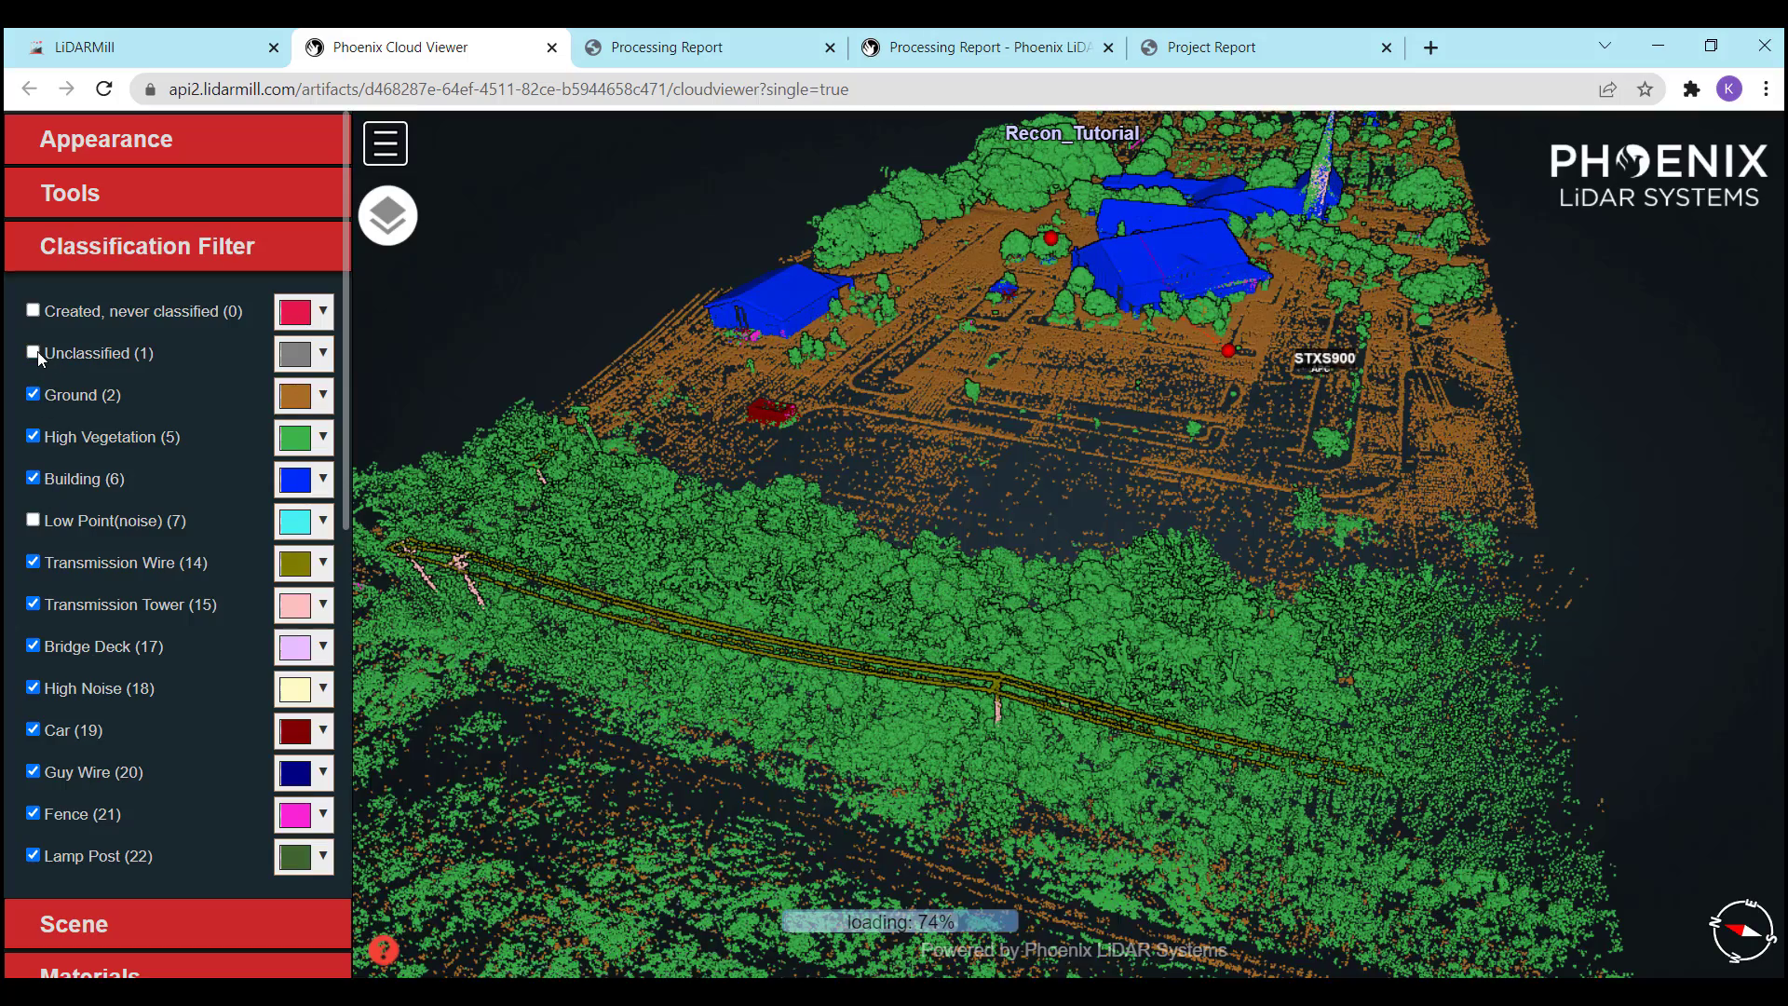
pyautogui.click(38, 354)
pyautogui.click(34, 437)
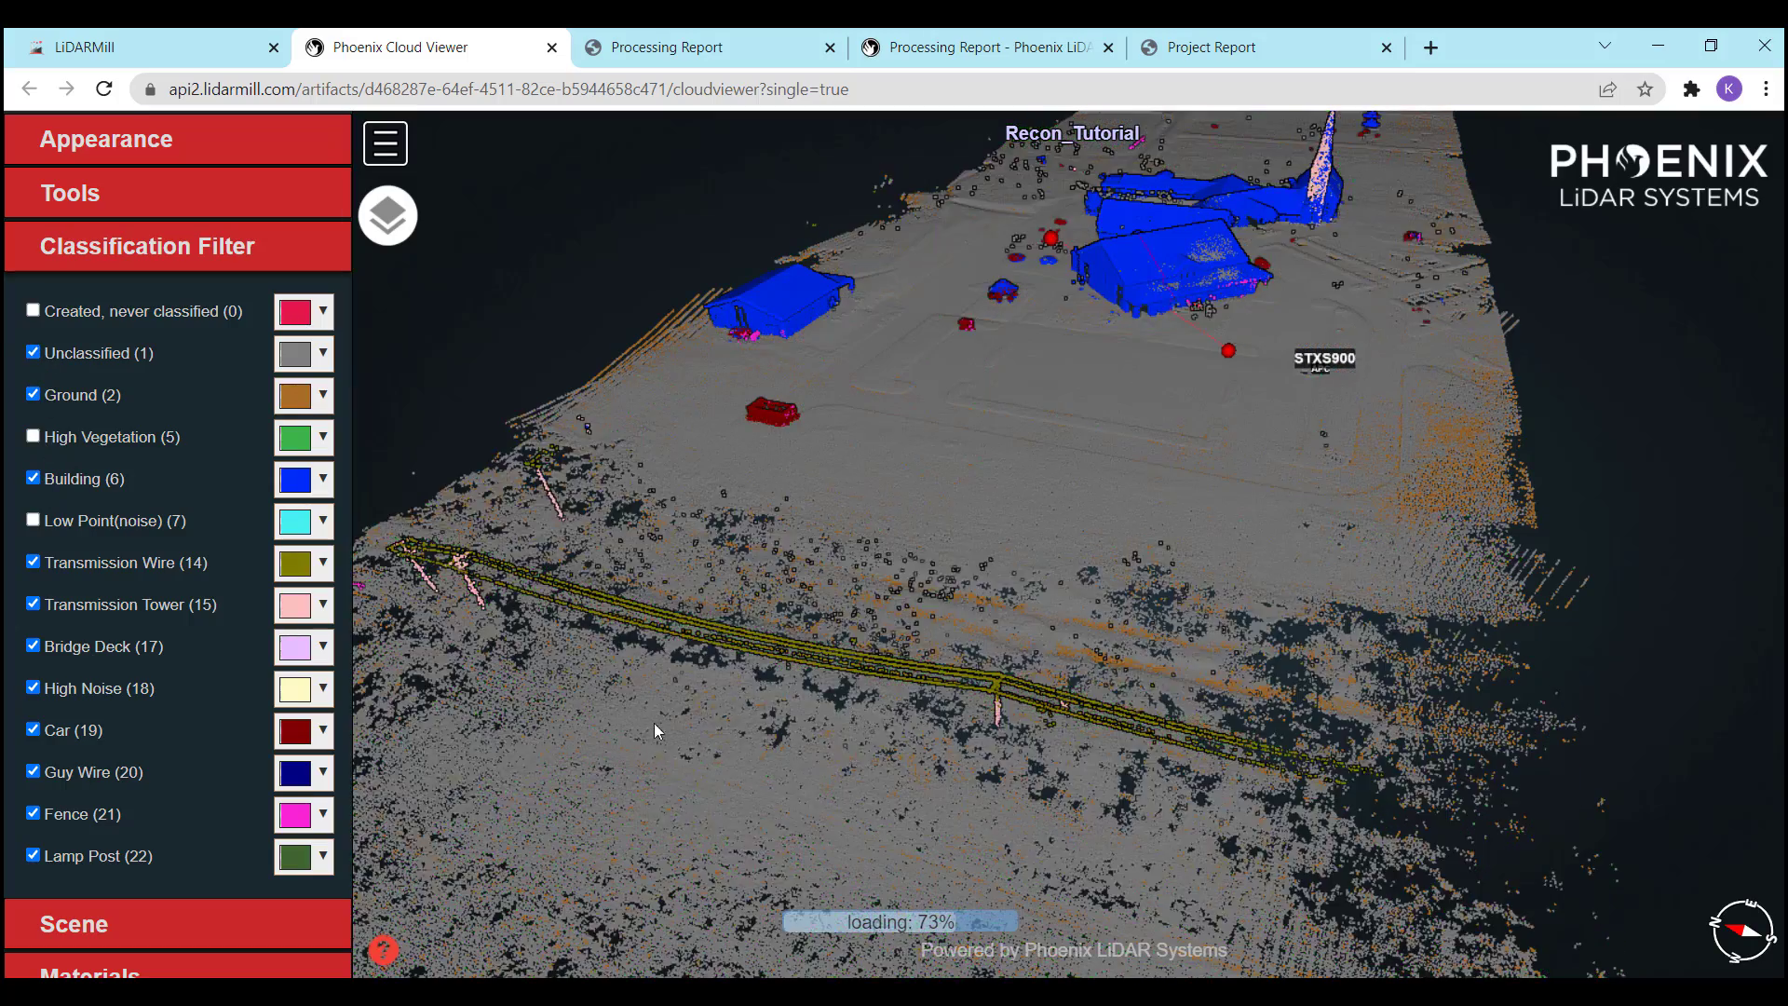
# Show the High Vegetation (5) class again in the classified point cloud
pyautogui.moveTo(654, 723); pyautogui.dragTo(728, 738)
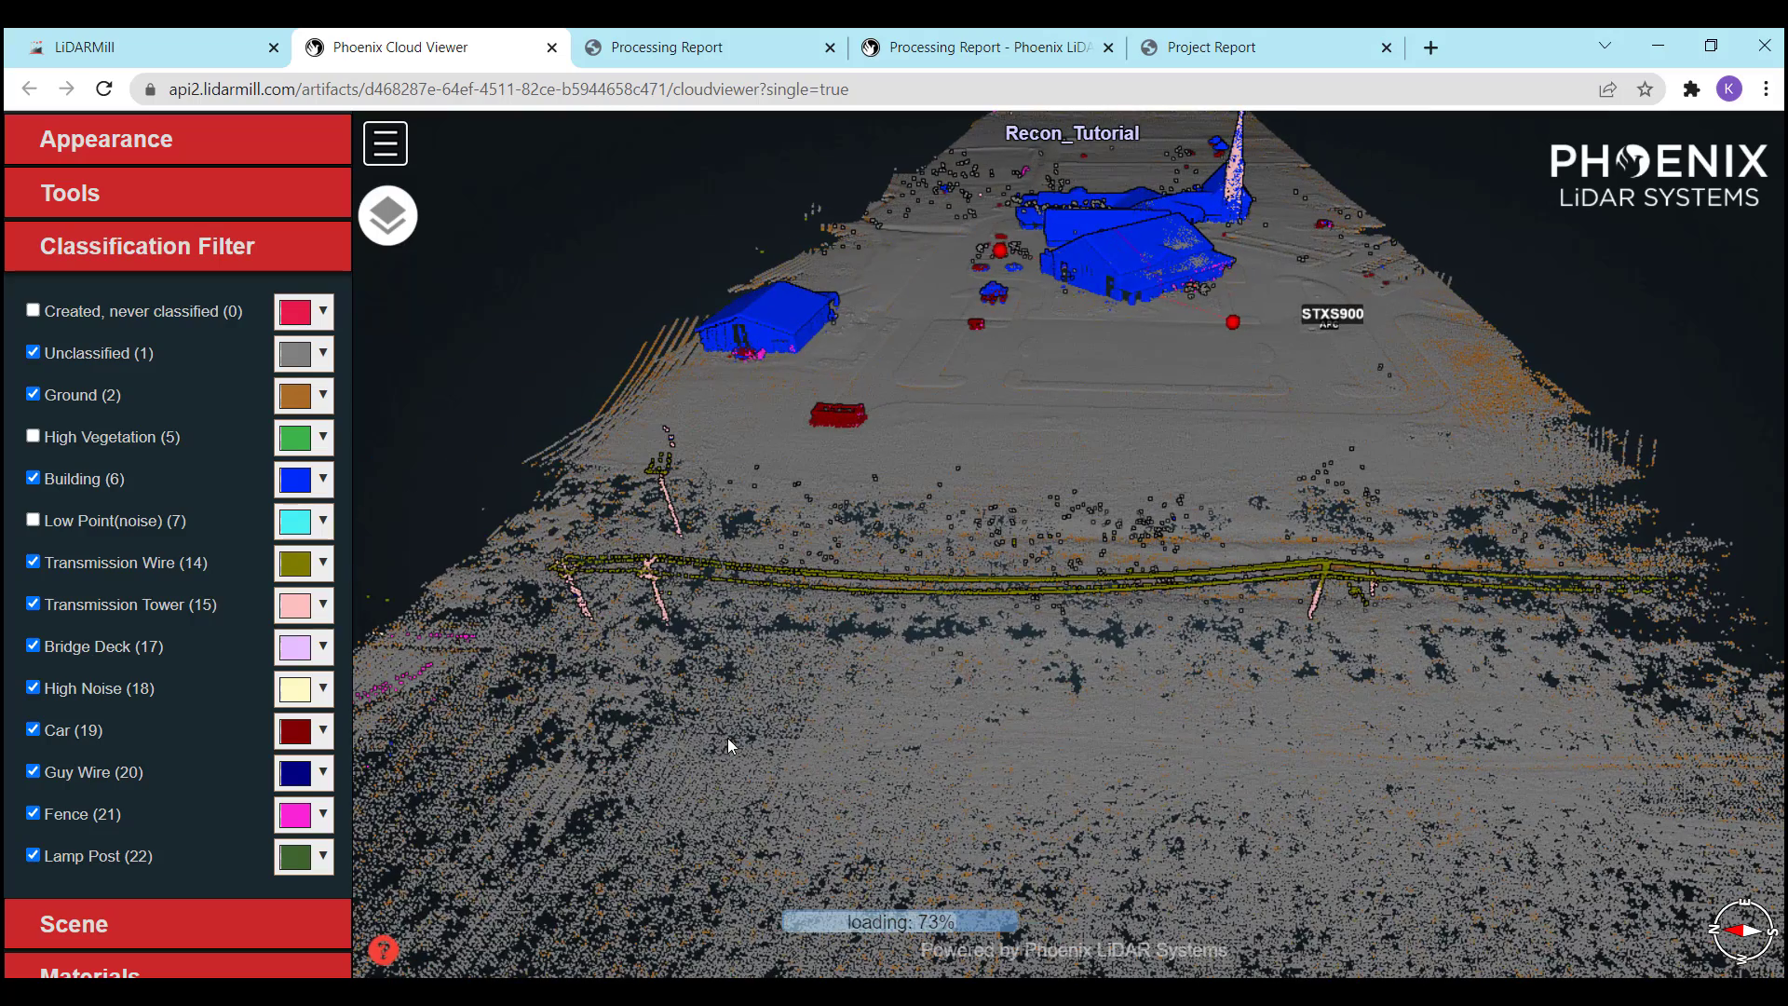
pyautogui.click(171, 252)
pyautogui.click(171, 249)
pyautogui.click(33, 437)
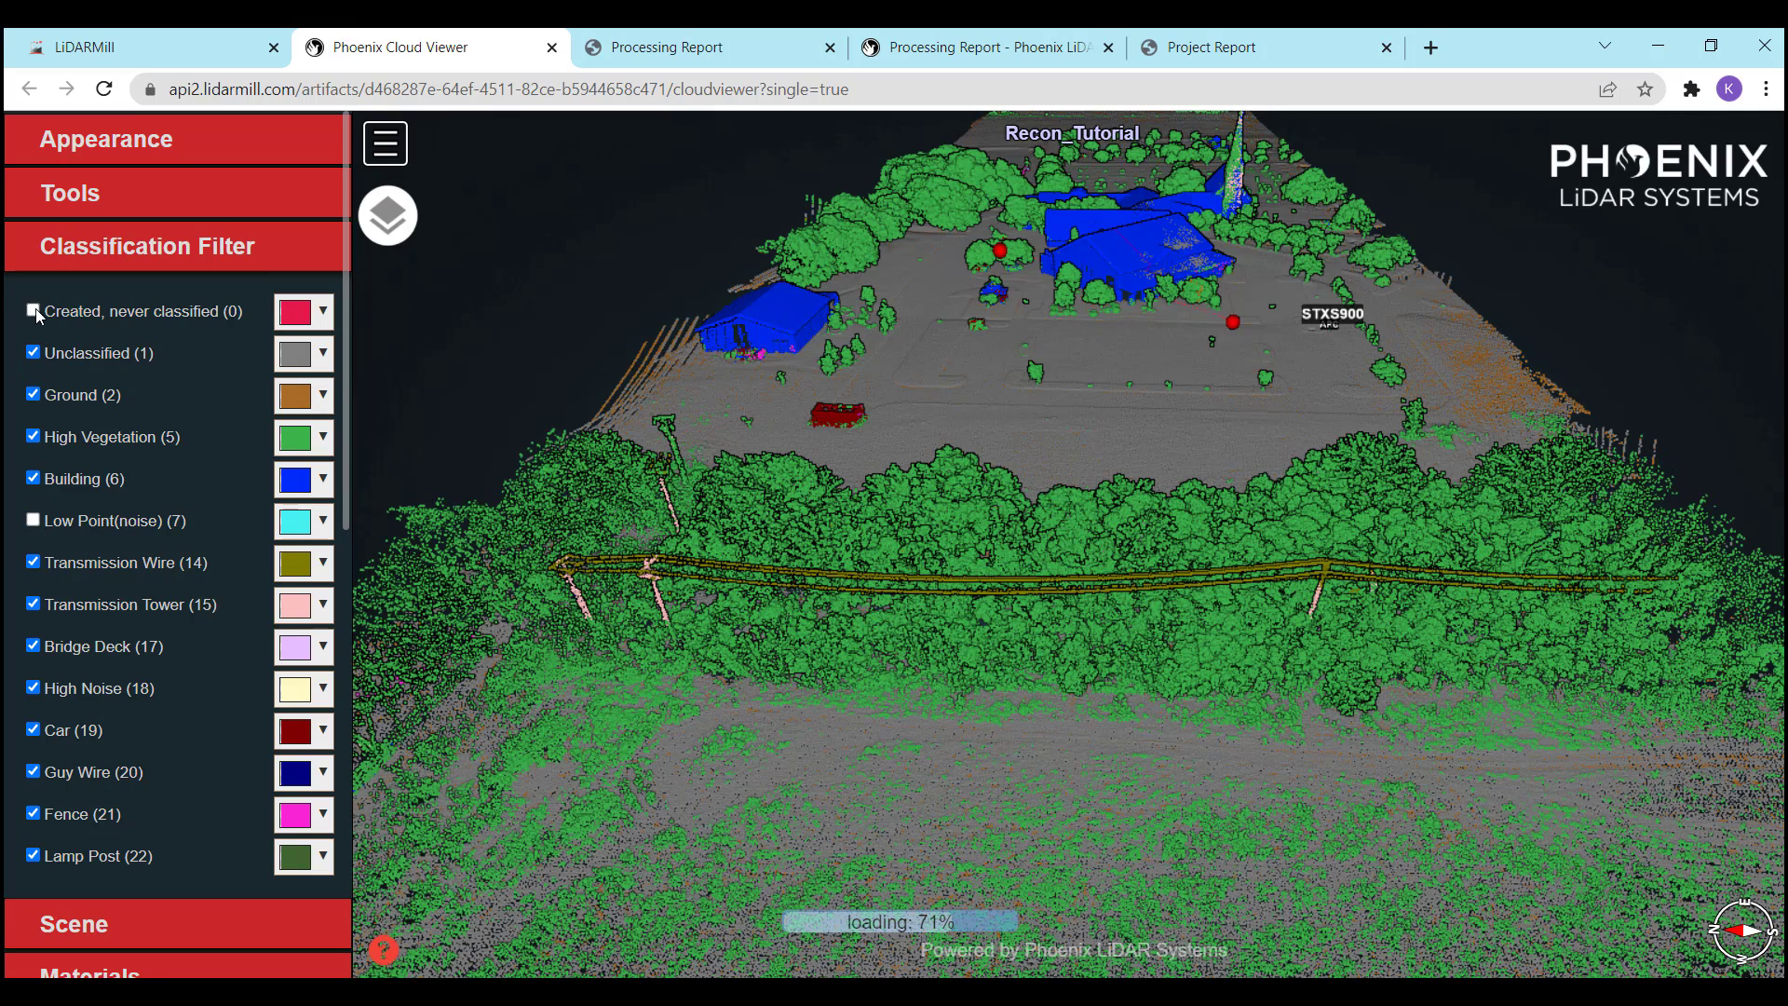
pyautogui.click(140, 246)
# Switch the point cloud's coloring from classification back to RGB by rebalancing the RGB and Classification attribute weights
pyautogui.click(137, 313)
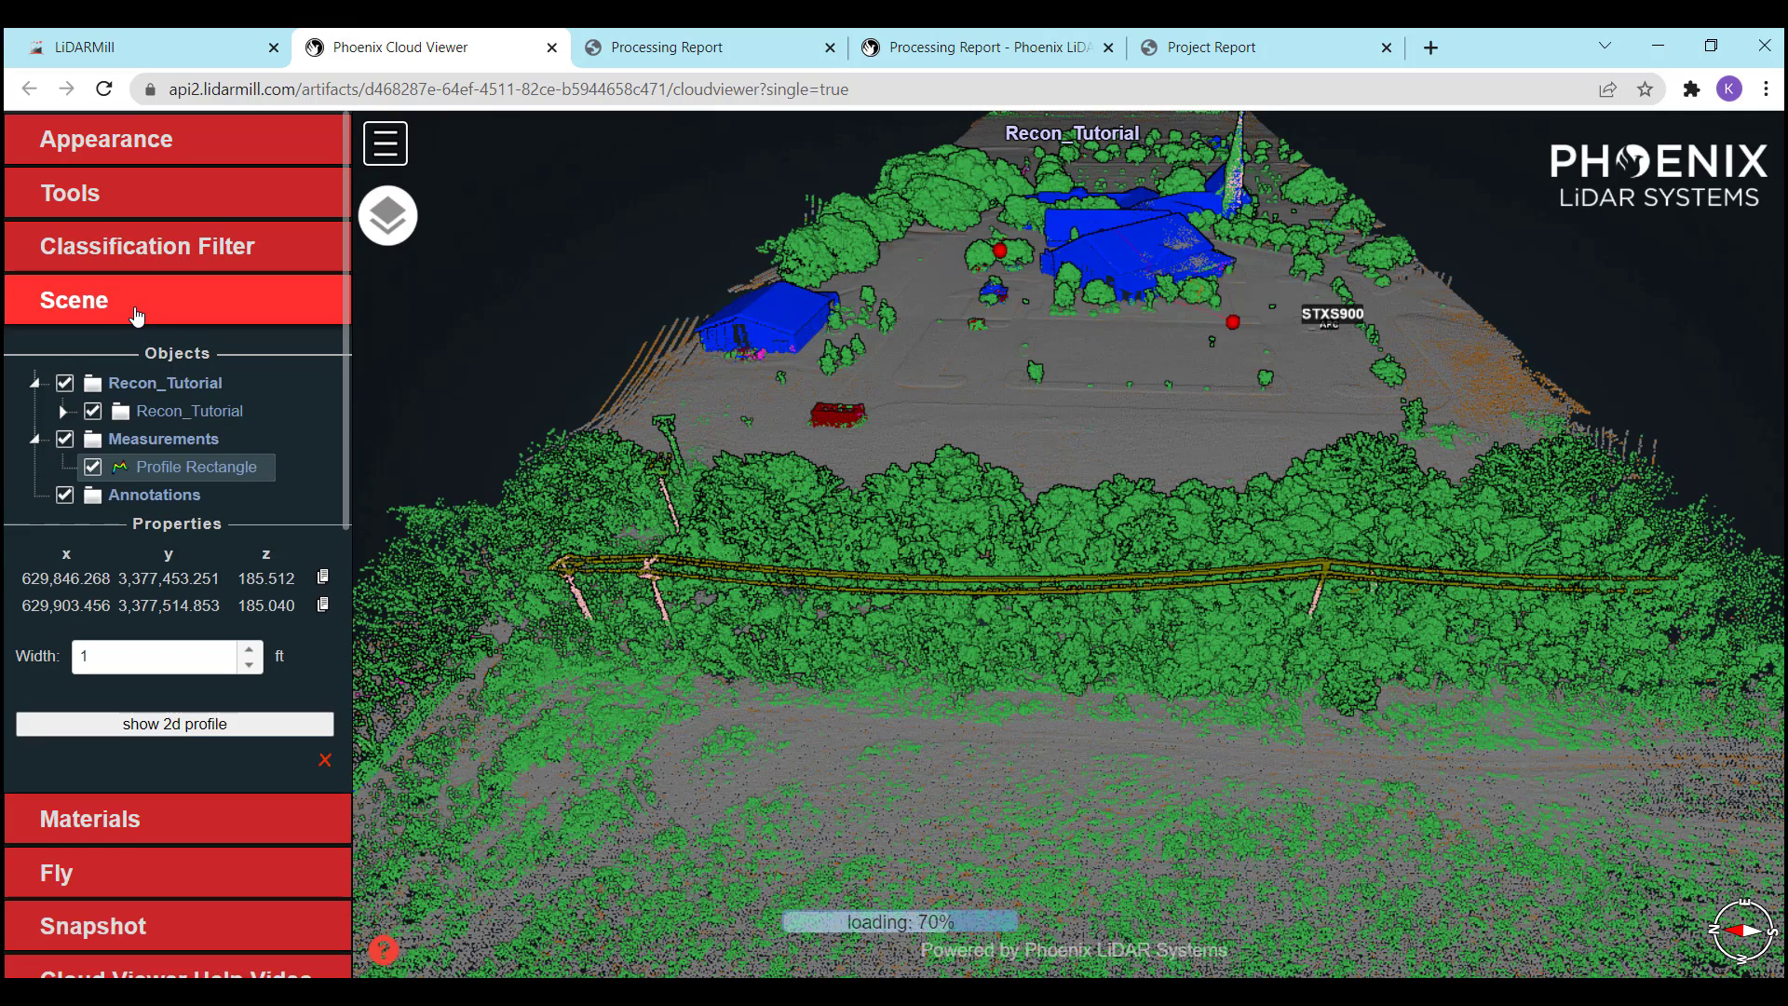
pyautogui.click(131, 303)
pyautogui.click(90, 353)
pyautogui.click(70, 683)
pyautogui.click(75, 683)
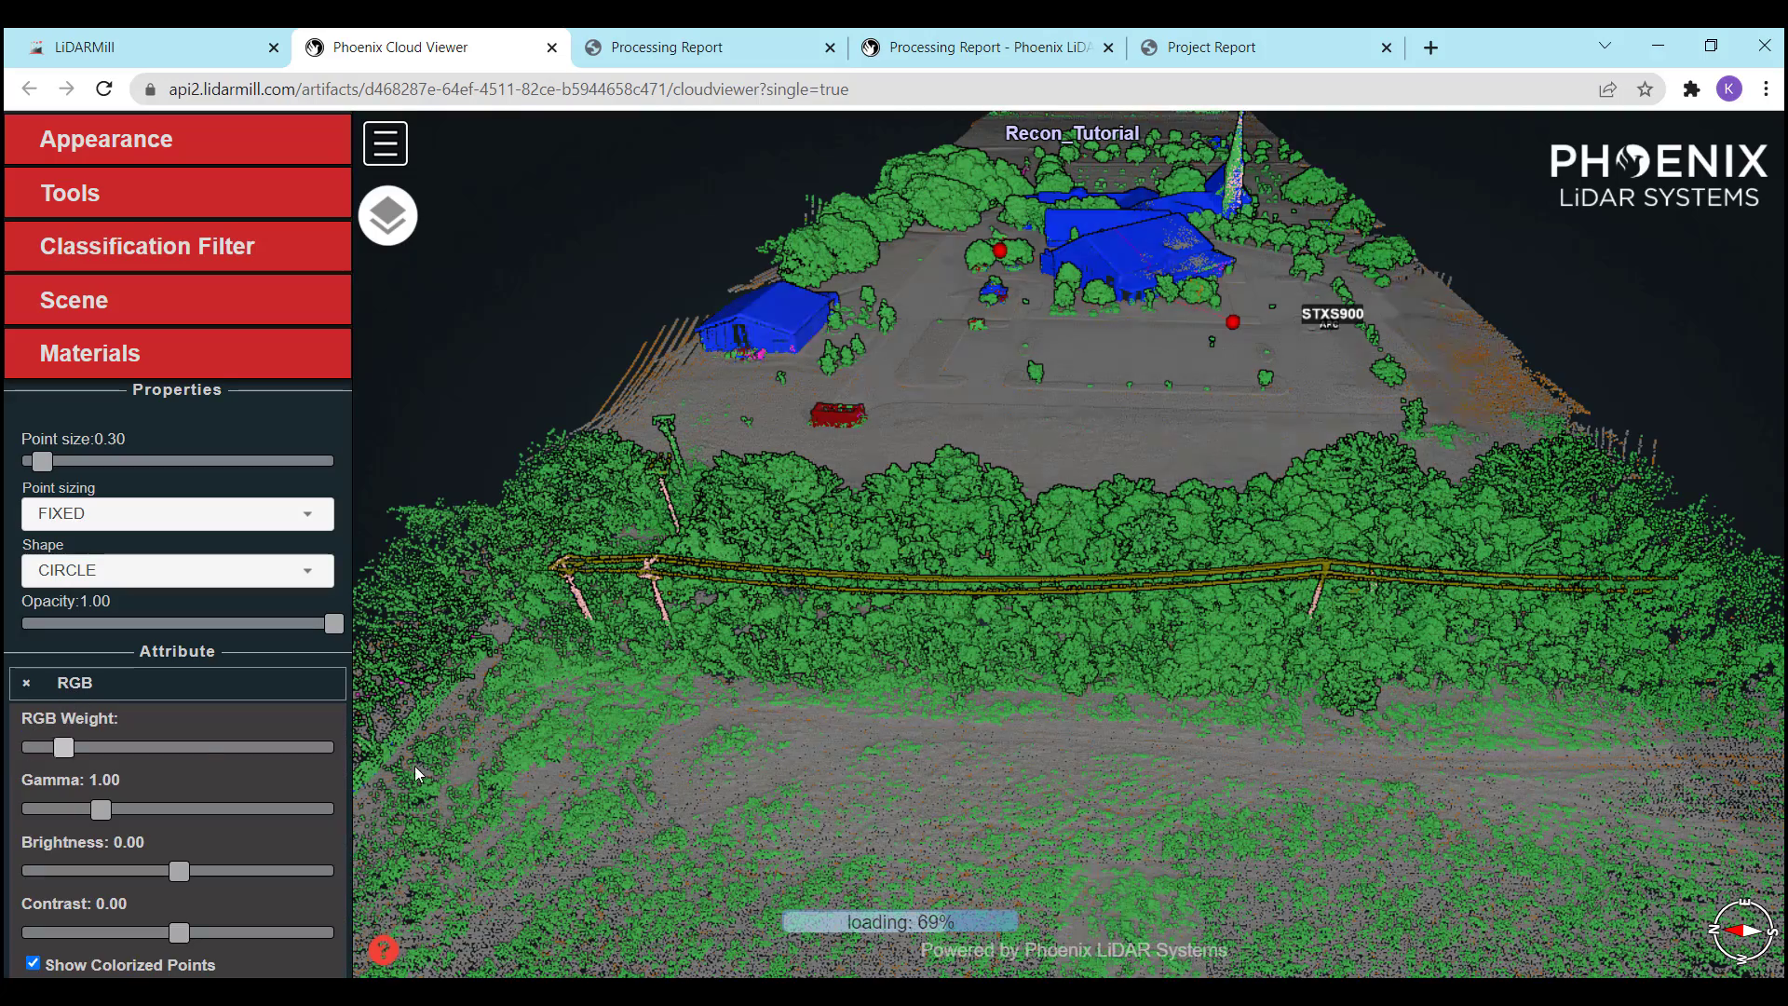
pyautogui.click(103, 687)
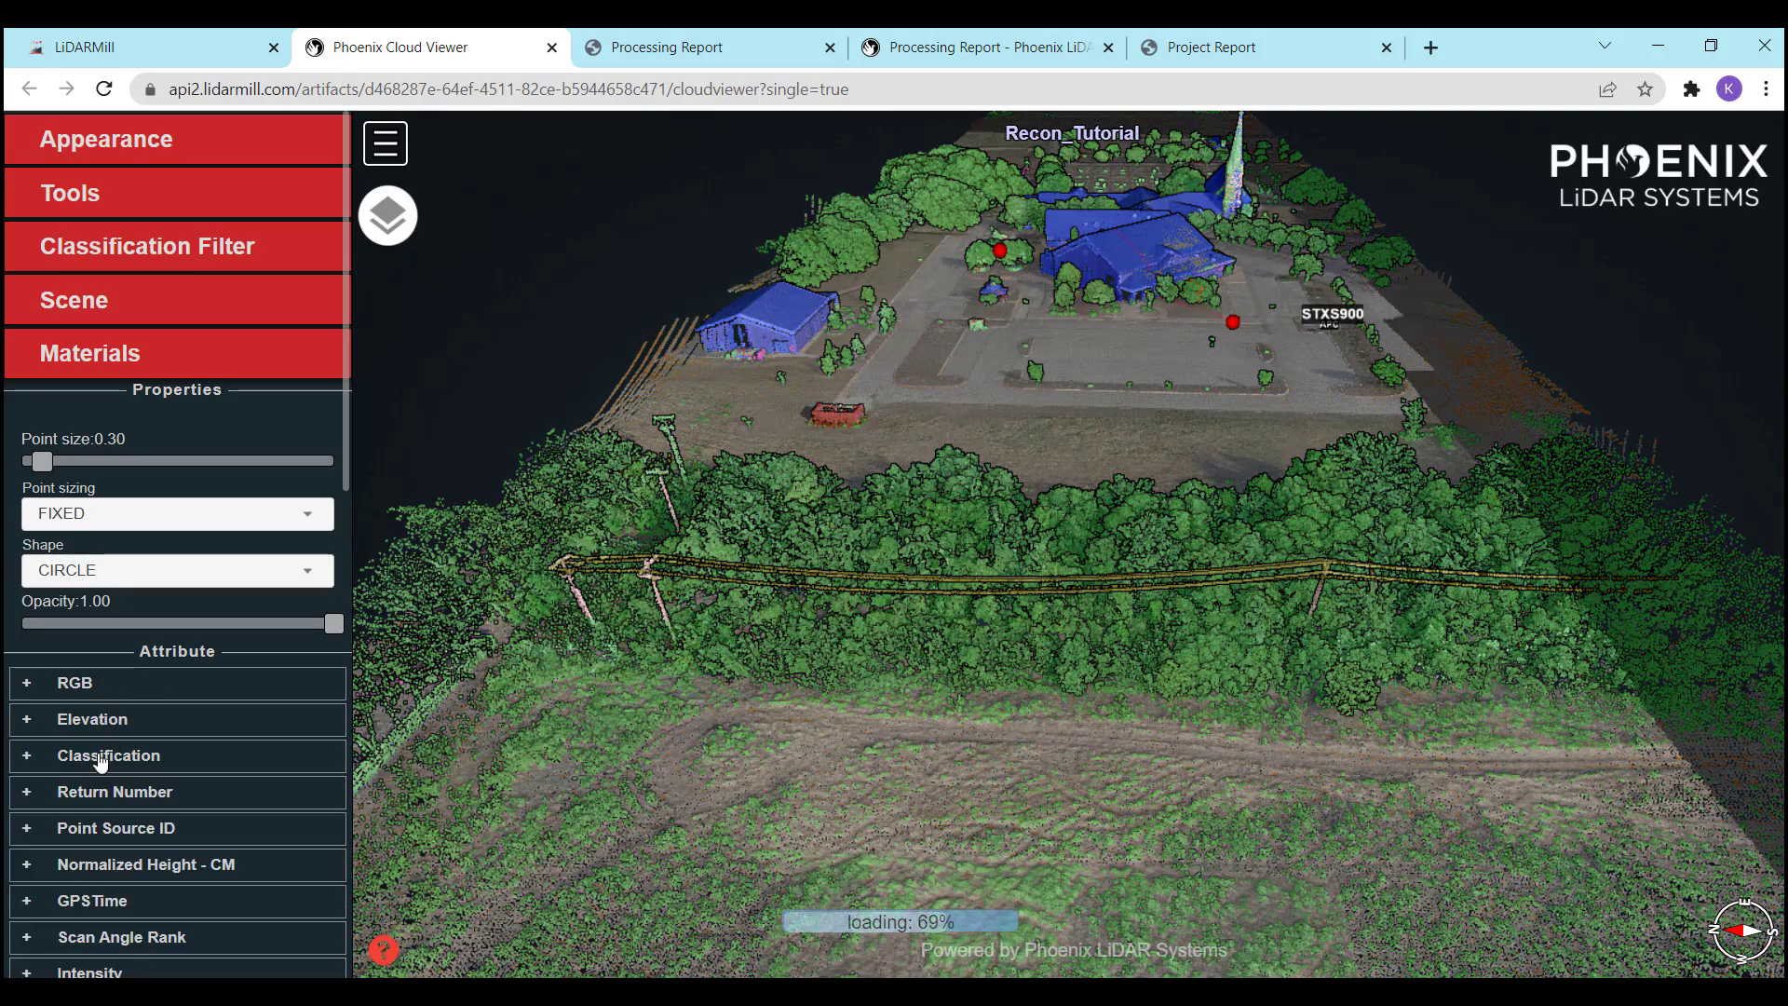
pyautogui.click(102, 759)
pyautogui.click(103, 759)
pyautogui.click(165, 363)
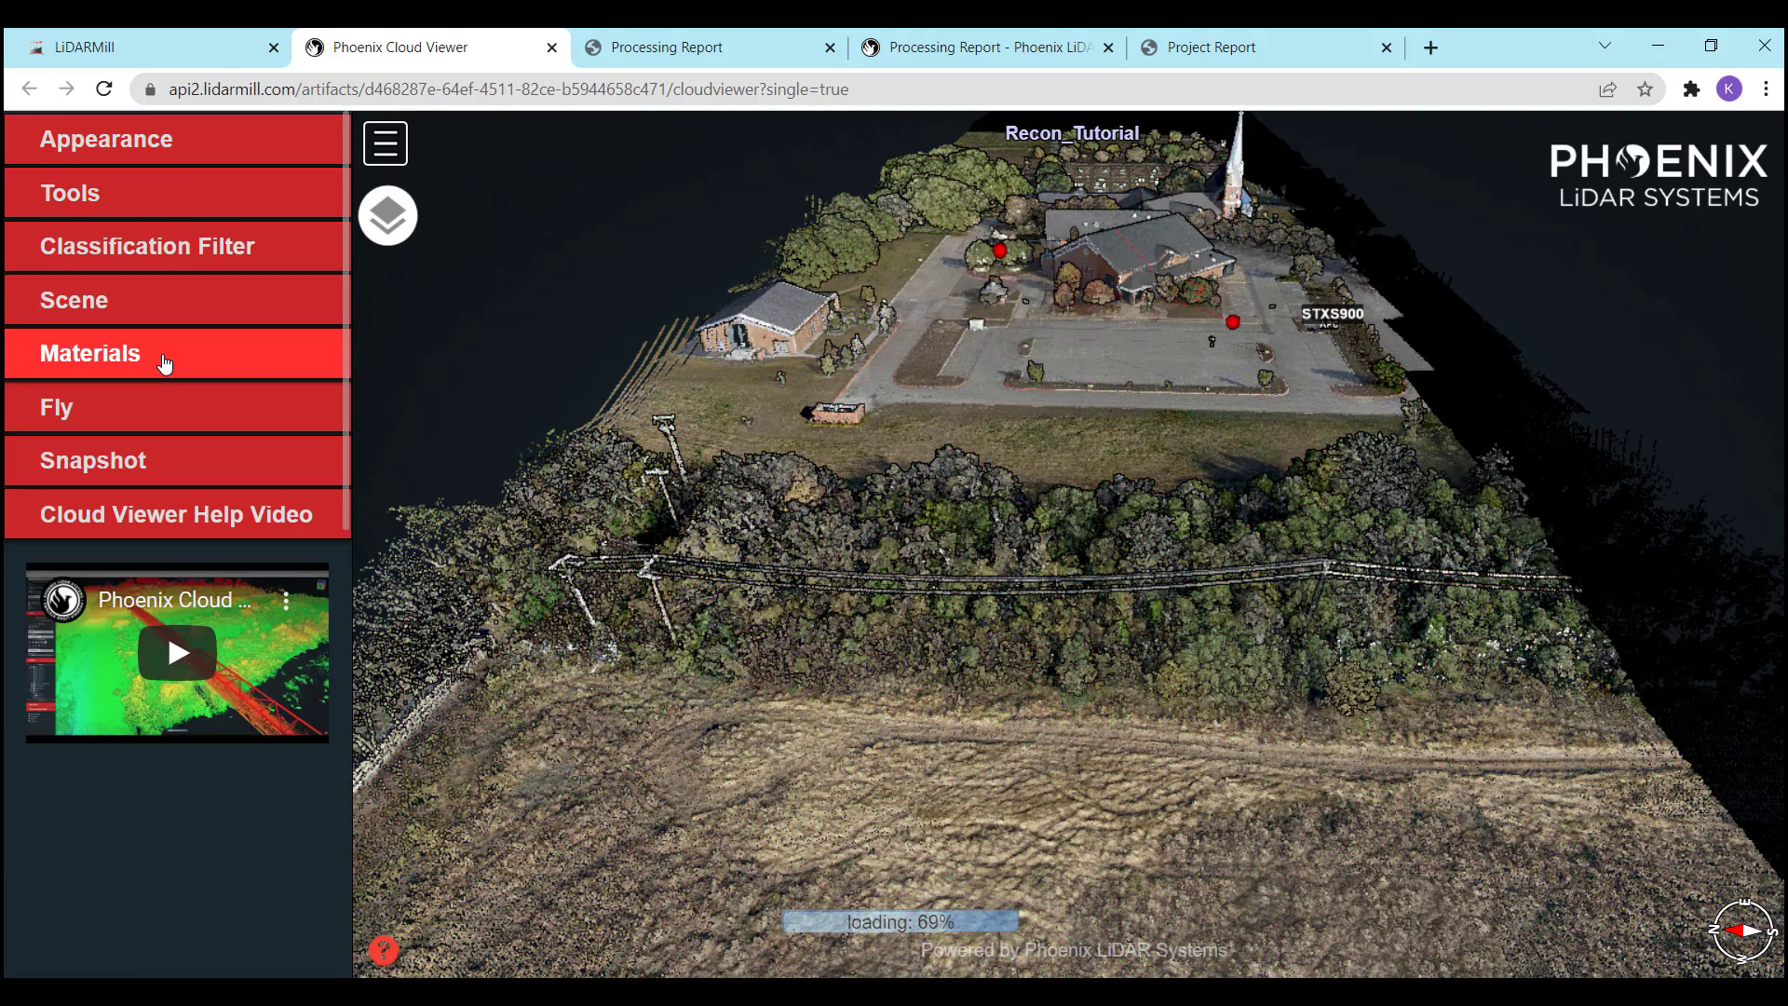
# Add four fly-through way points at different views around the church, and return to the first one to play the flight path
pyautogui.click(120, 415)
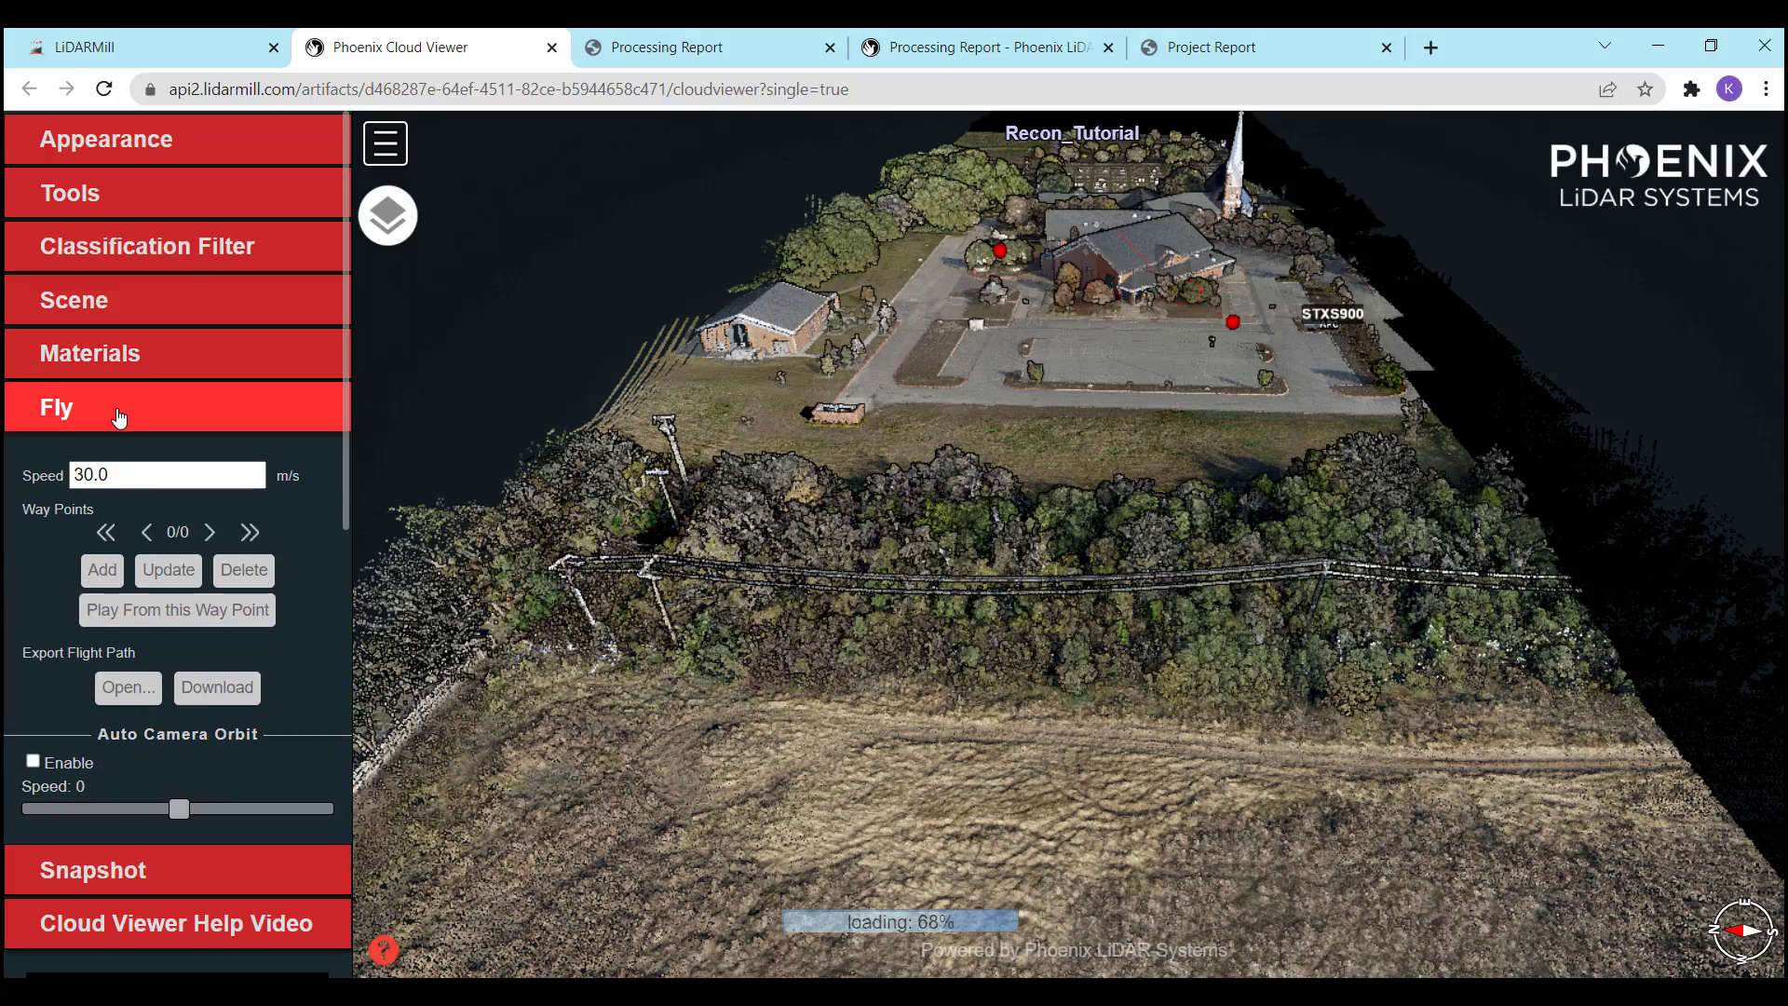
pyautogui.moveTo(1178, 668); pyautogui.dragTo(1261, 676)
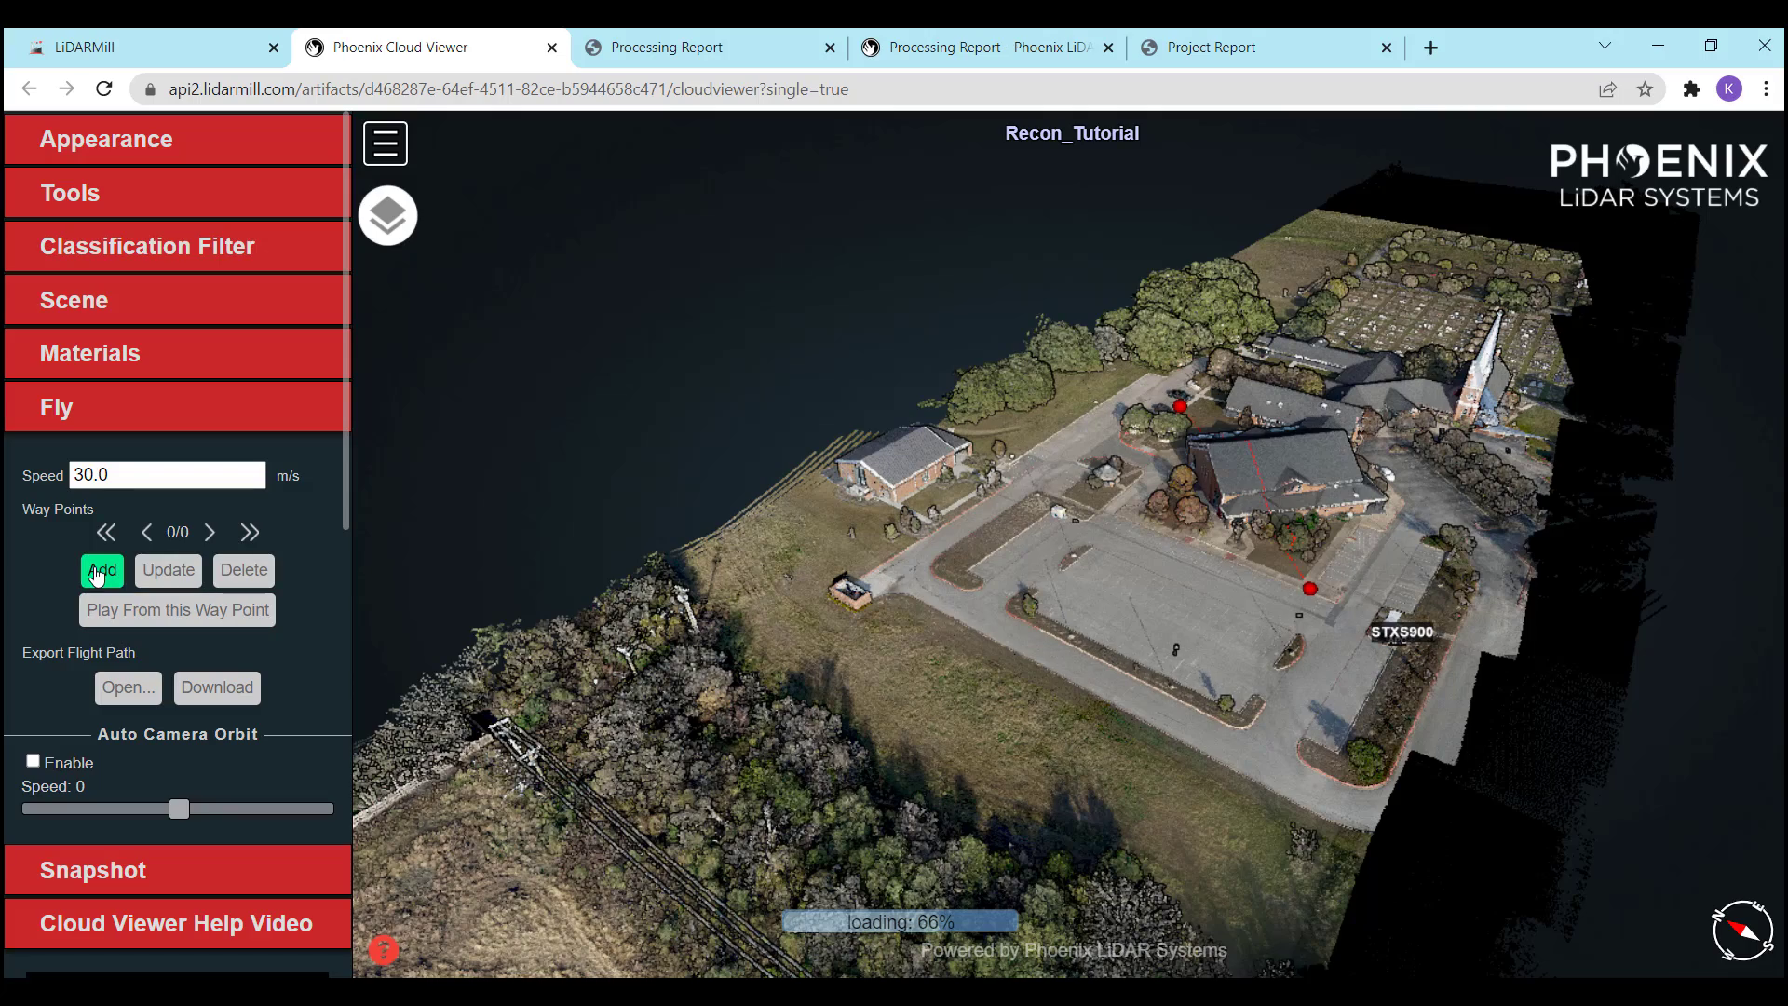
pyautogui.moveTo(1049, 659); pyautogui.dragTo(1261, 443)
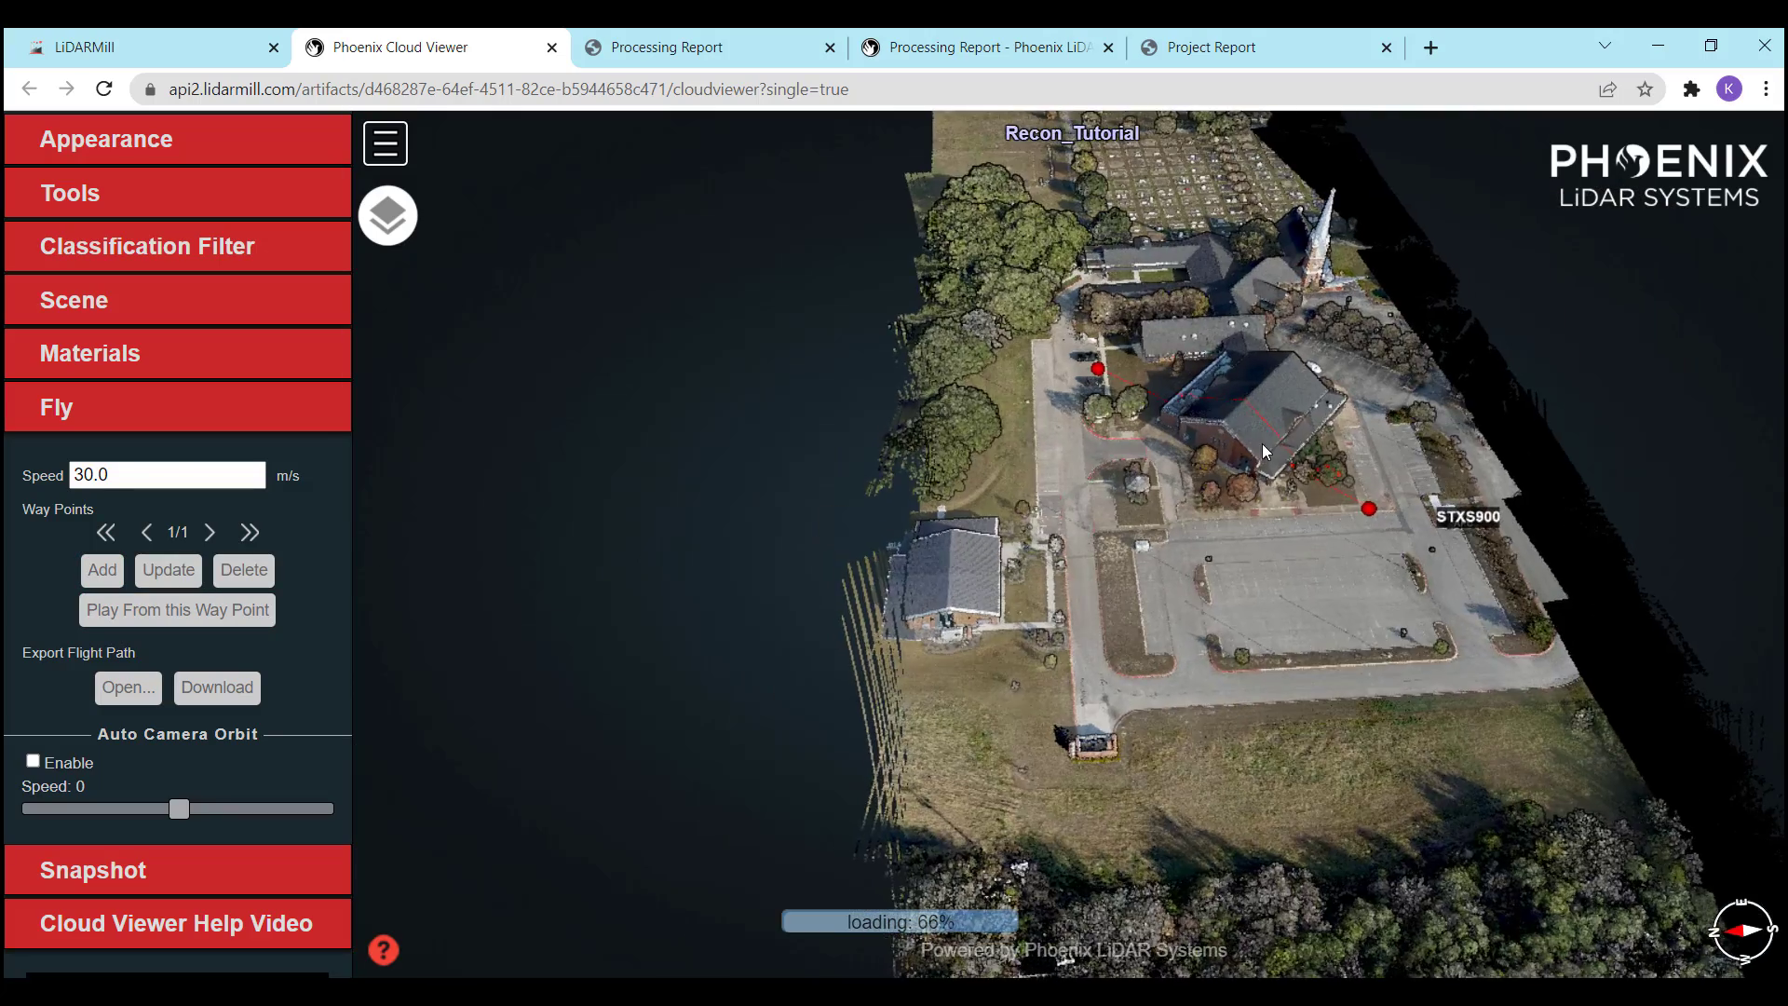
pyautogui.scroll(3, 1261, 455)
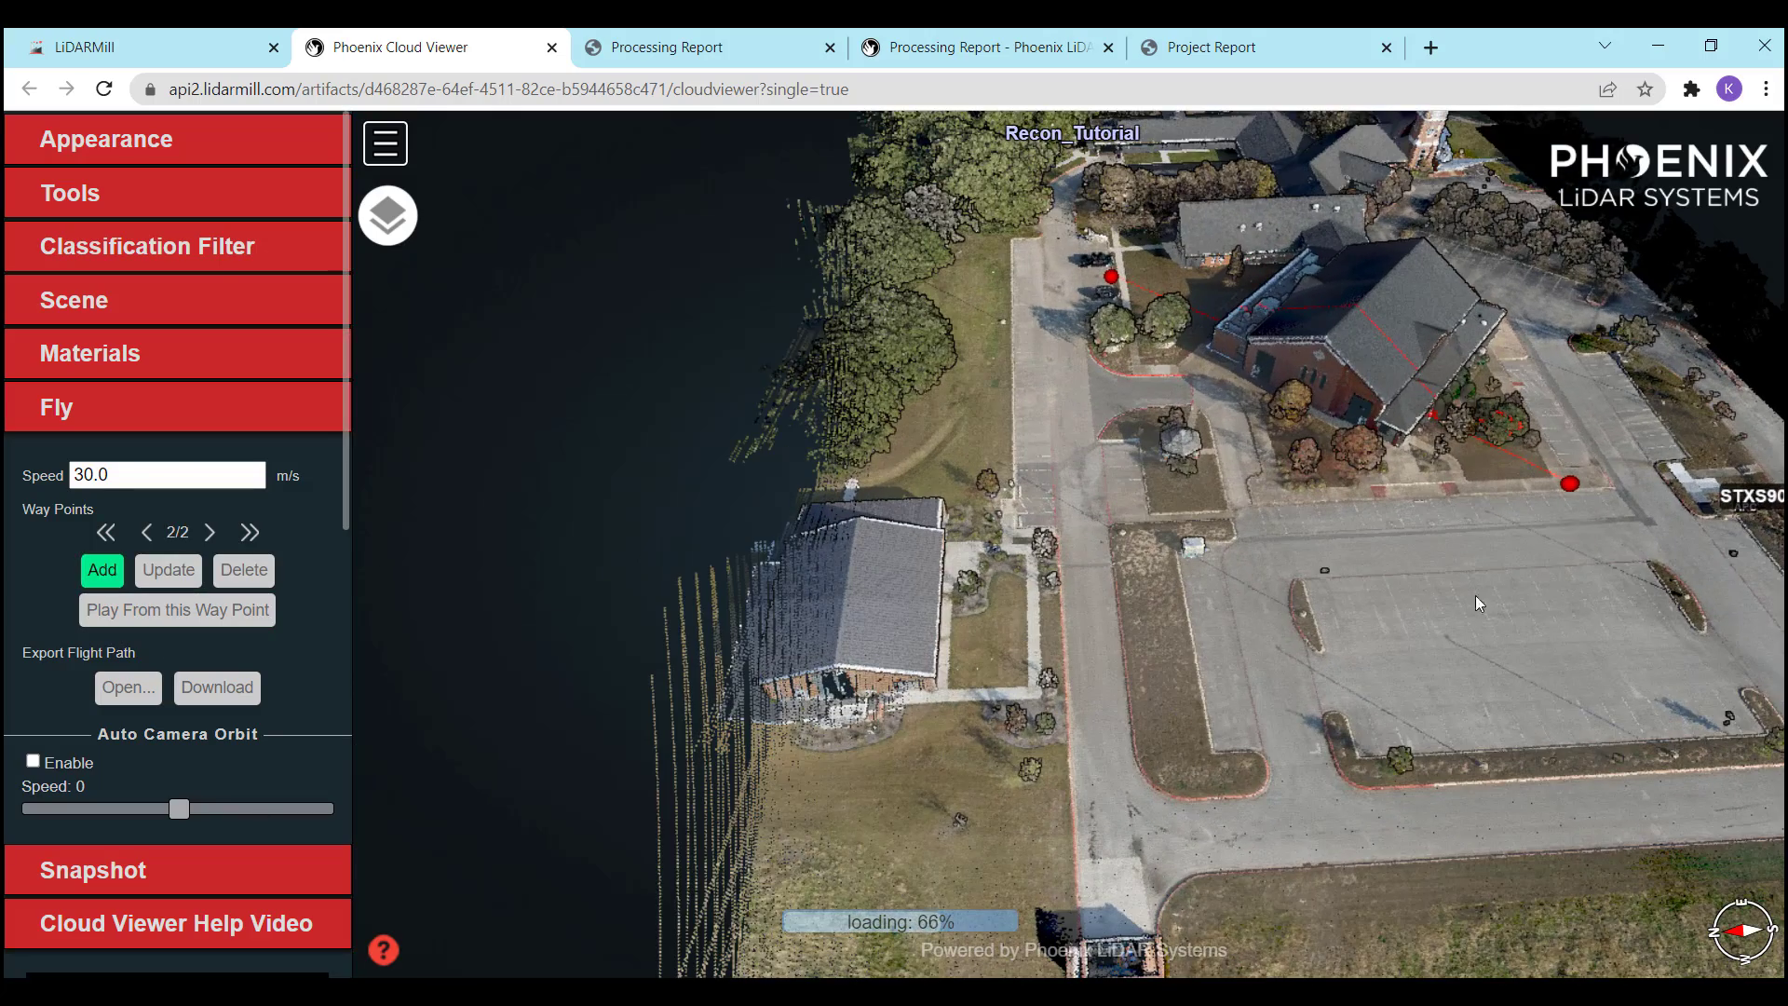
pyautogui.moveTo(1304, 588); pyautogui.dragTo(1326, 532)
pyautogui.scroll(5, 1328, 535)
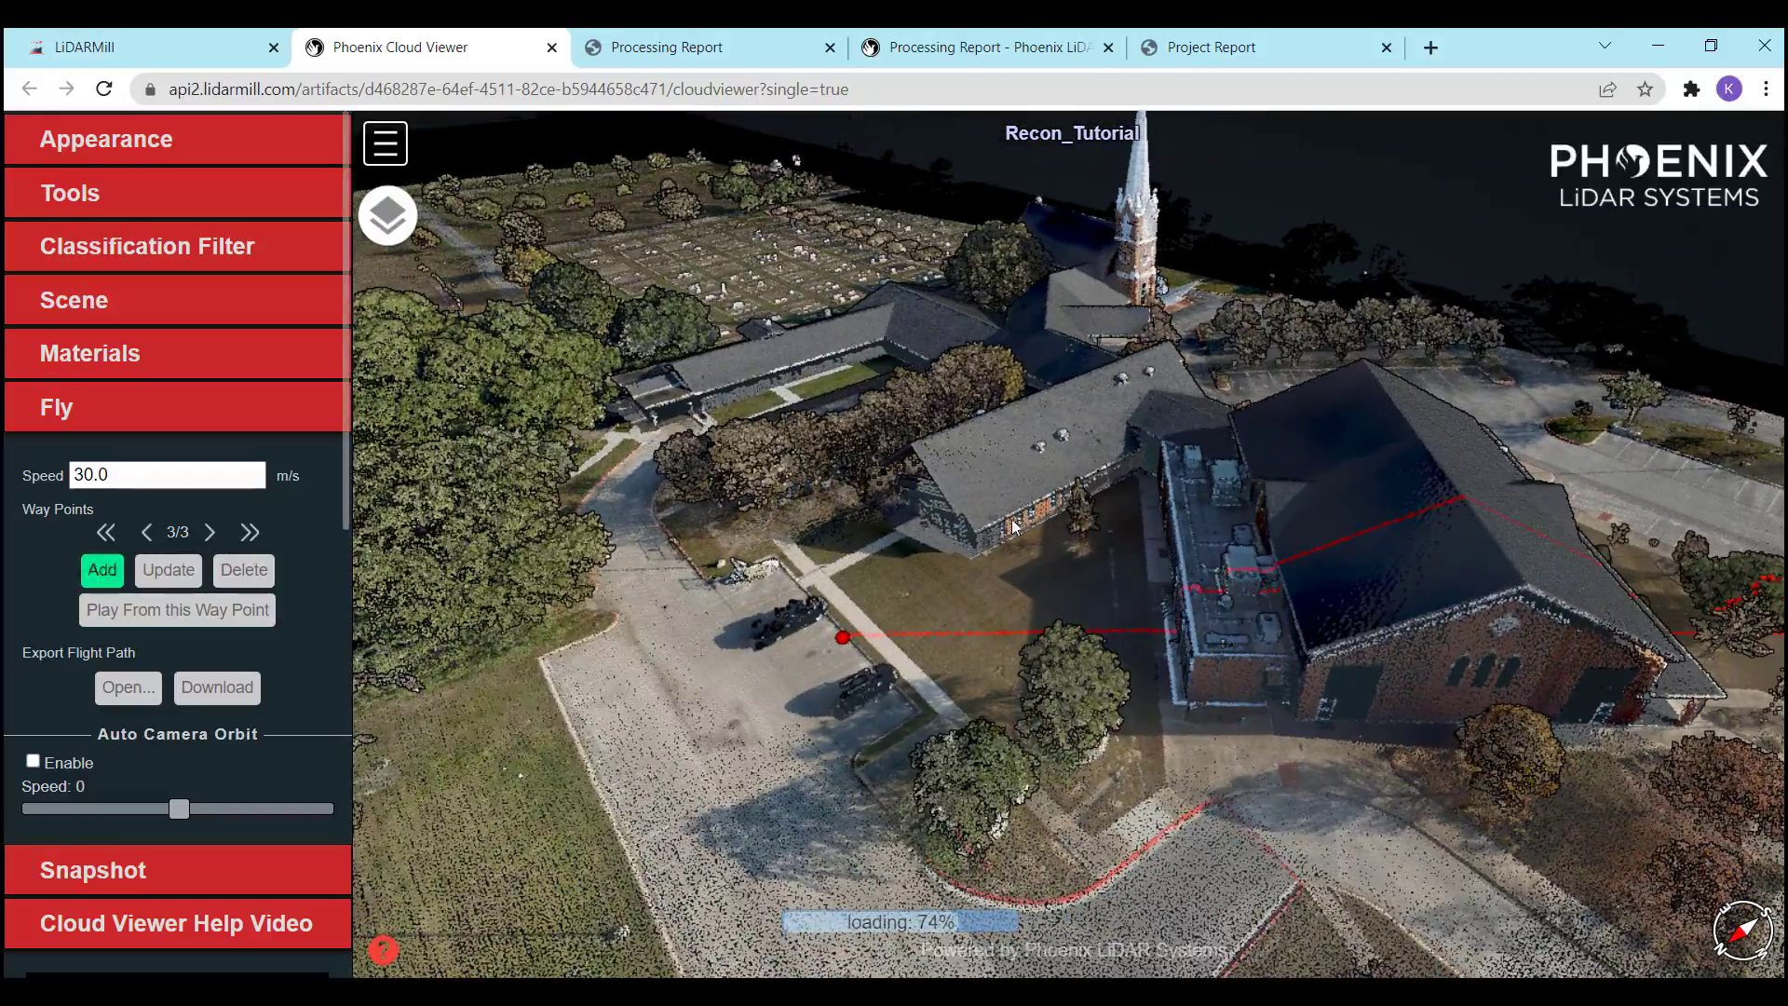
pyautogui.moveTo(1013, 528); pyautogui.dragTo(1524, 658)
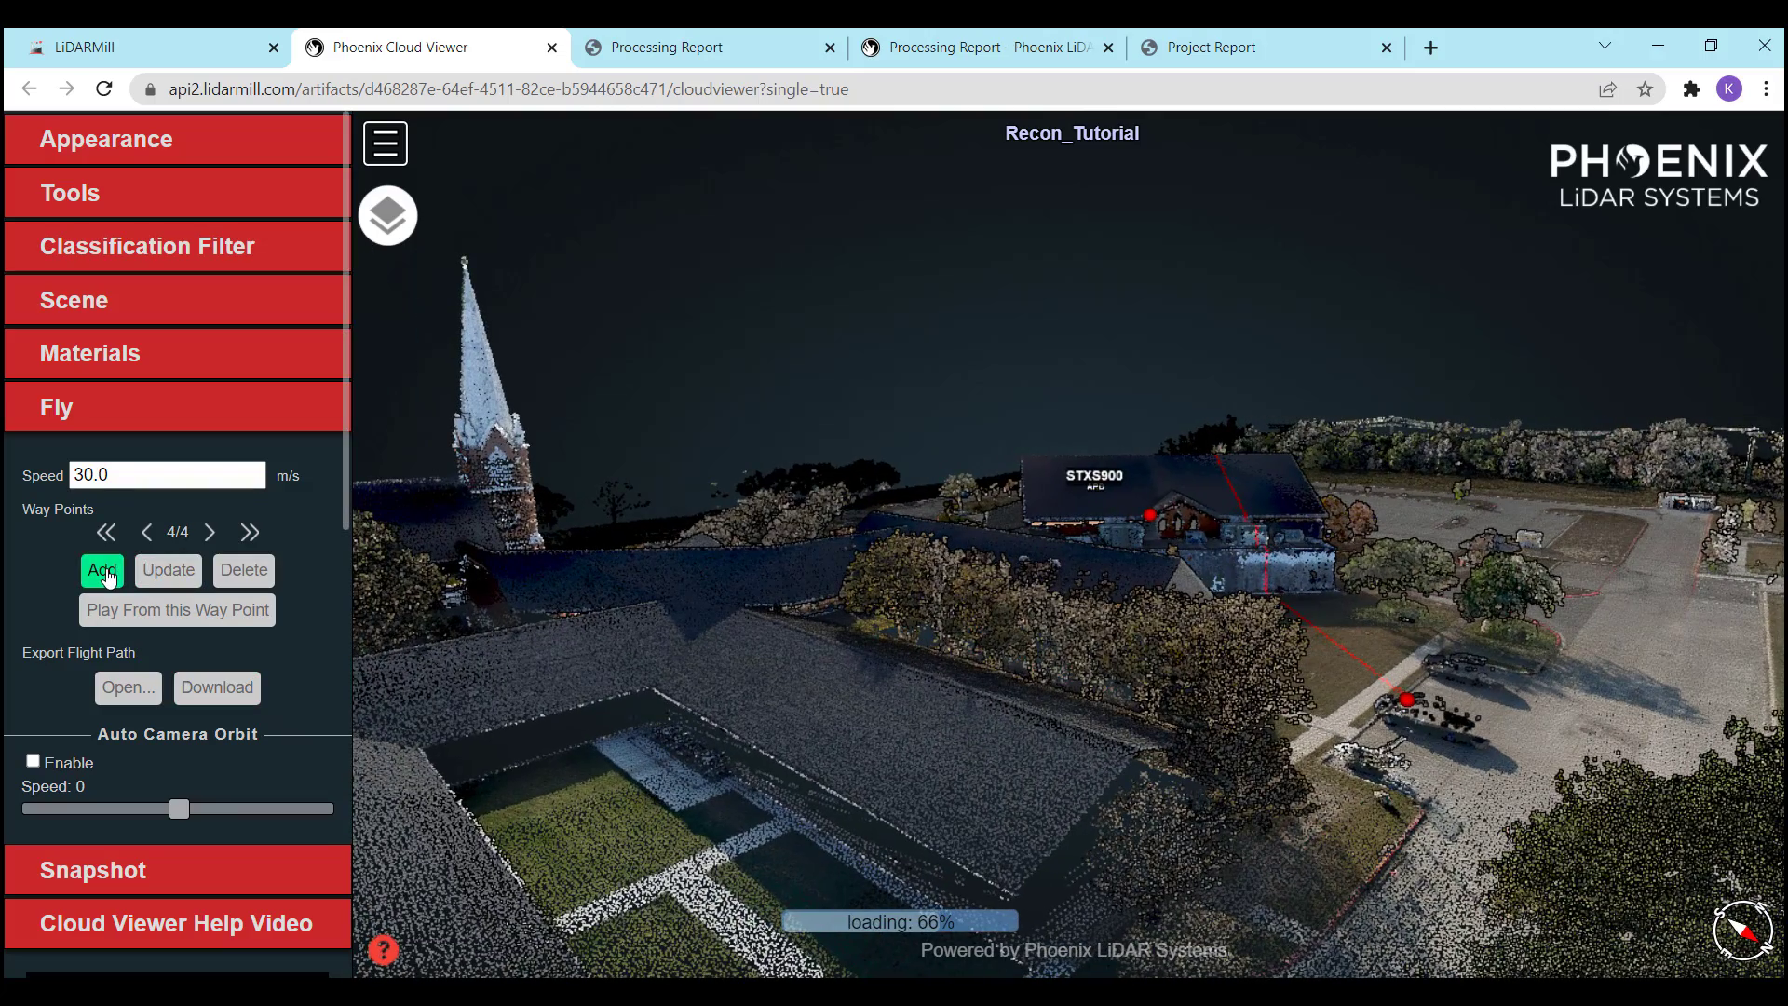
pyautogui.click(105, 530)
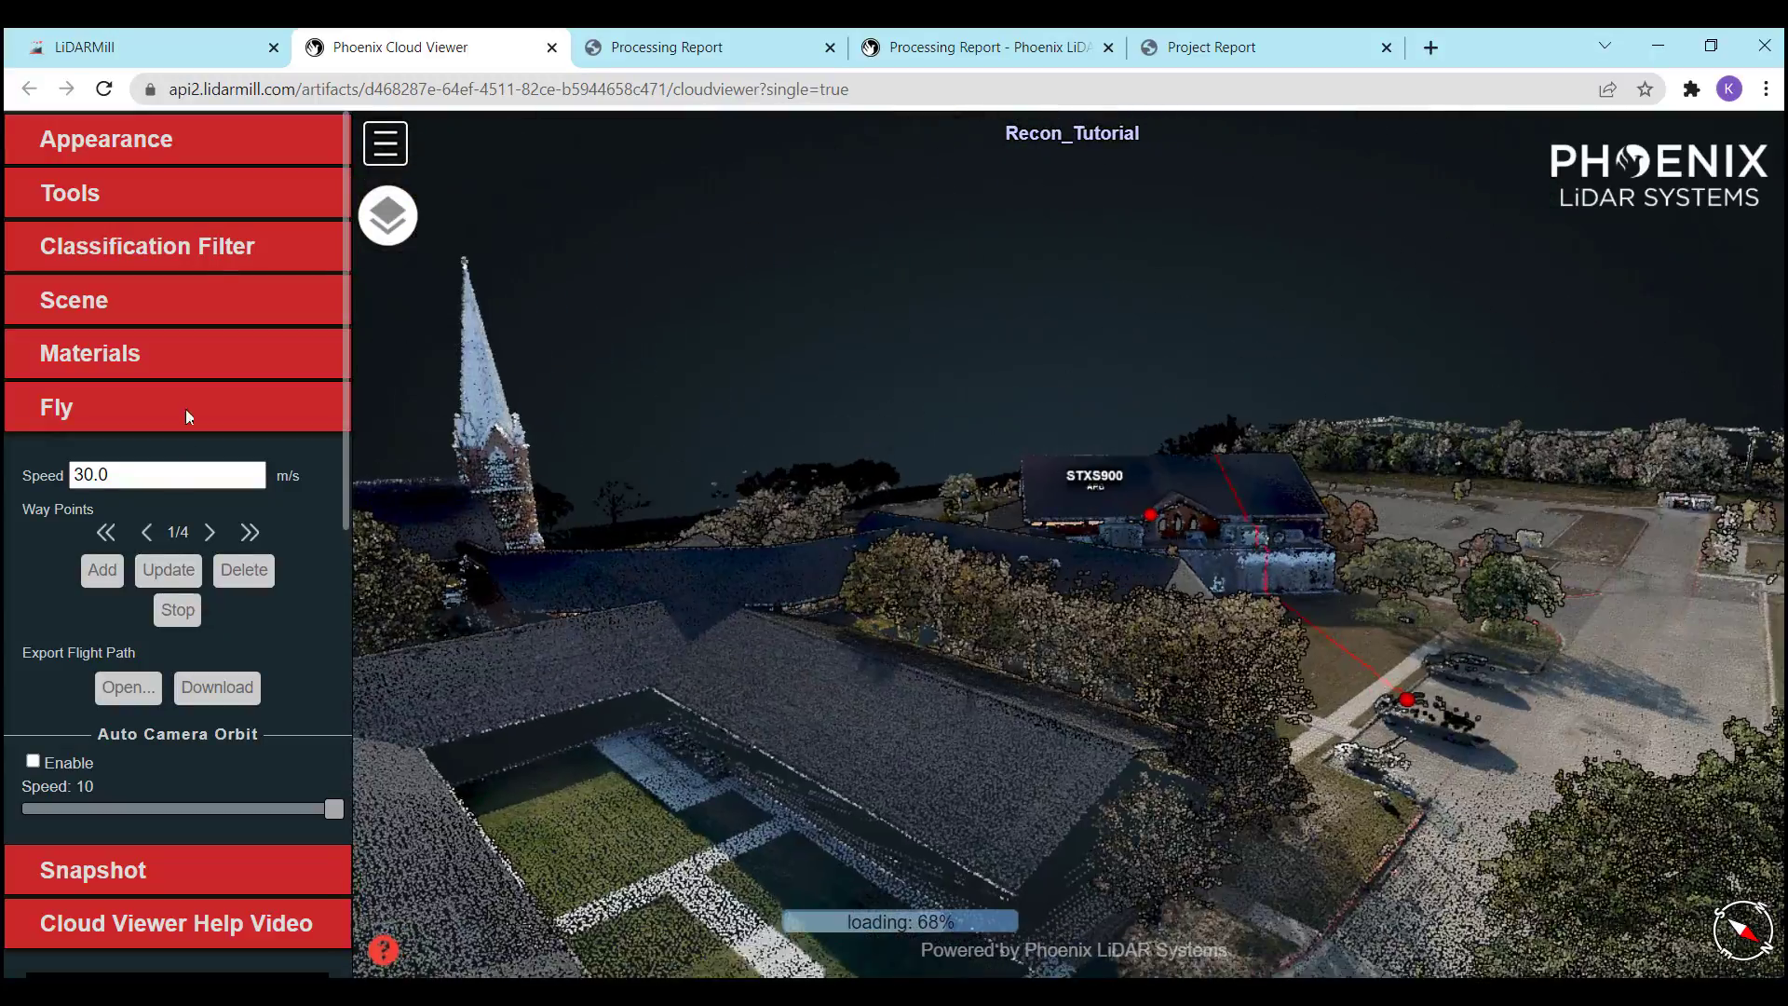
pyautogui.click(187, 416)
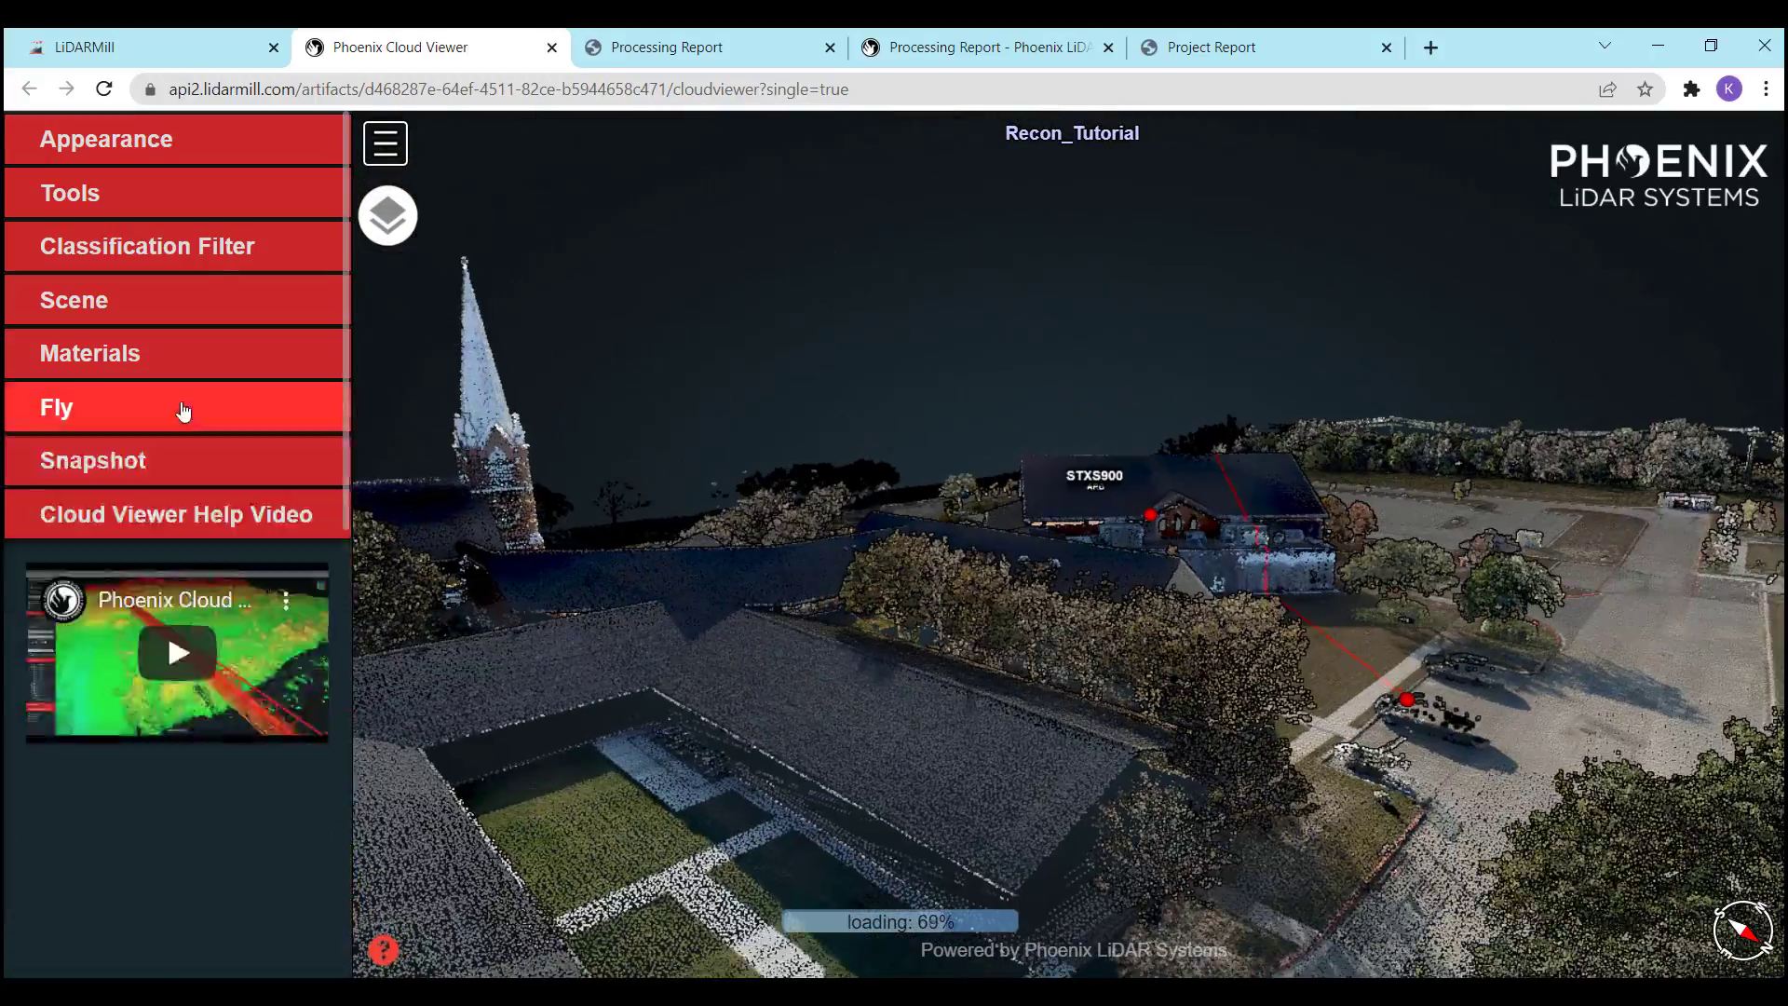
# Take a snapshot of the church view in the point cloud and download the image
pyautogui.click(117, 470)
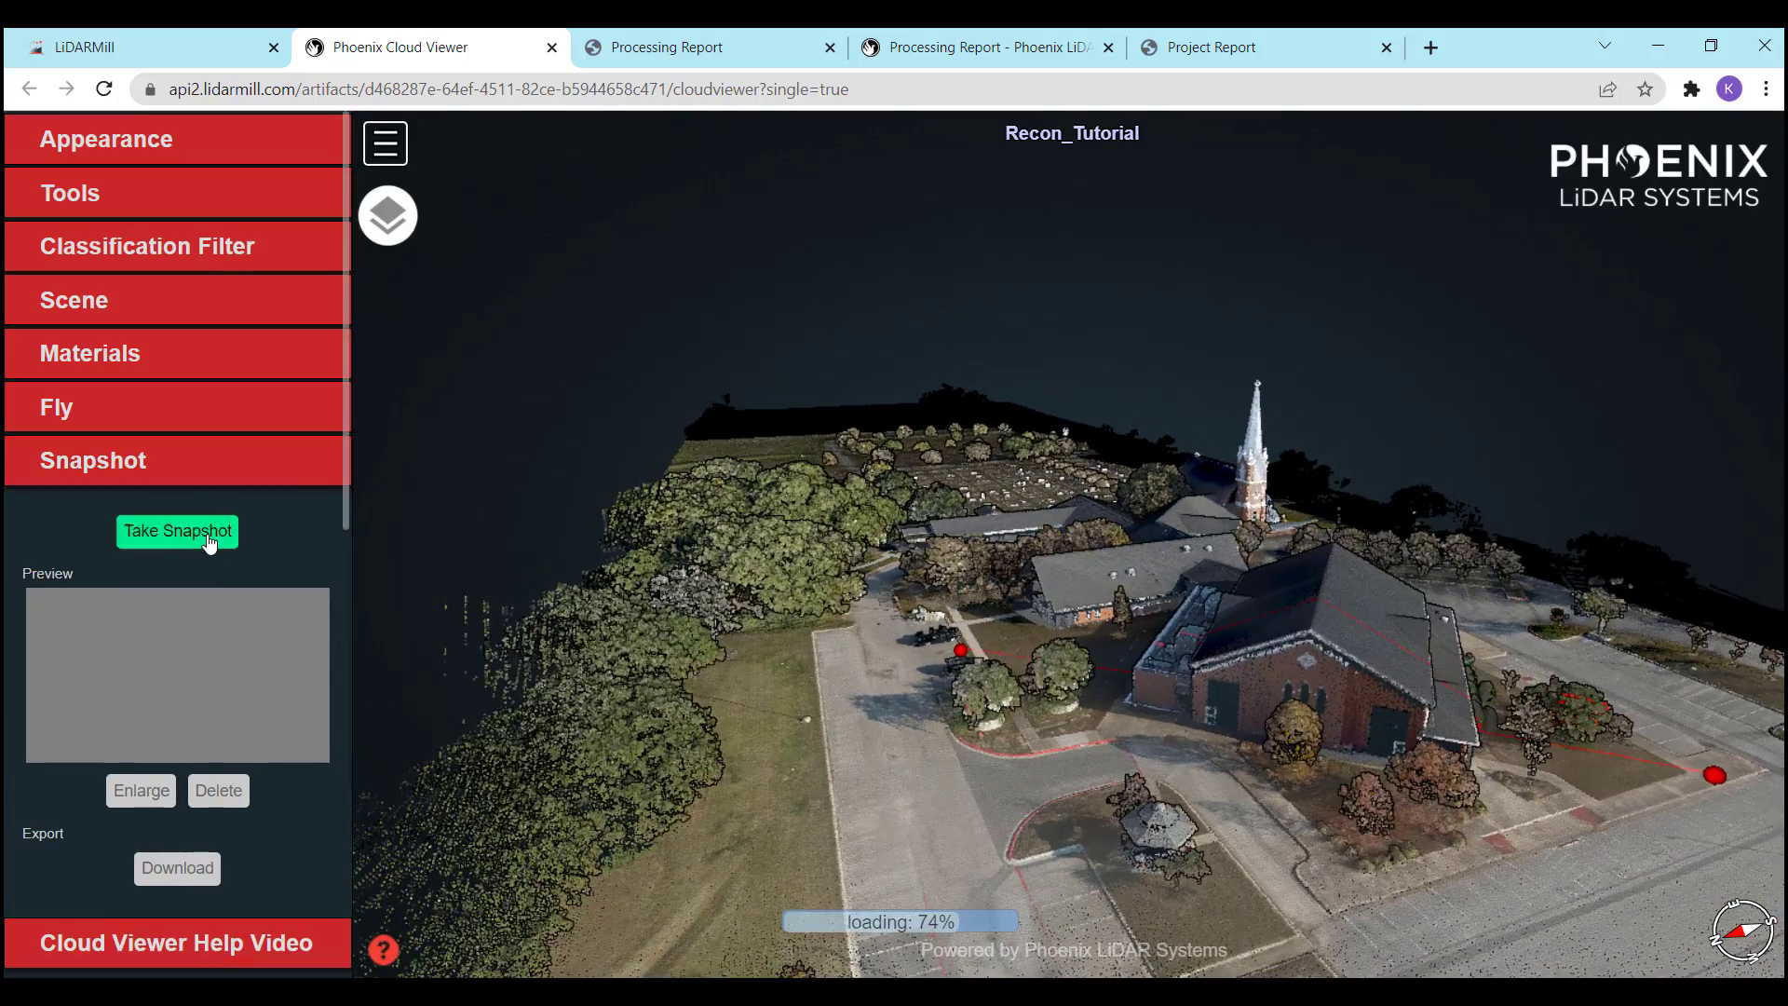
pyautogui.click(207, 540)
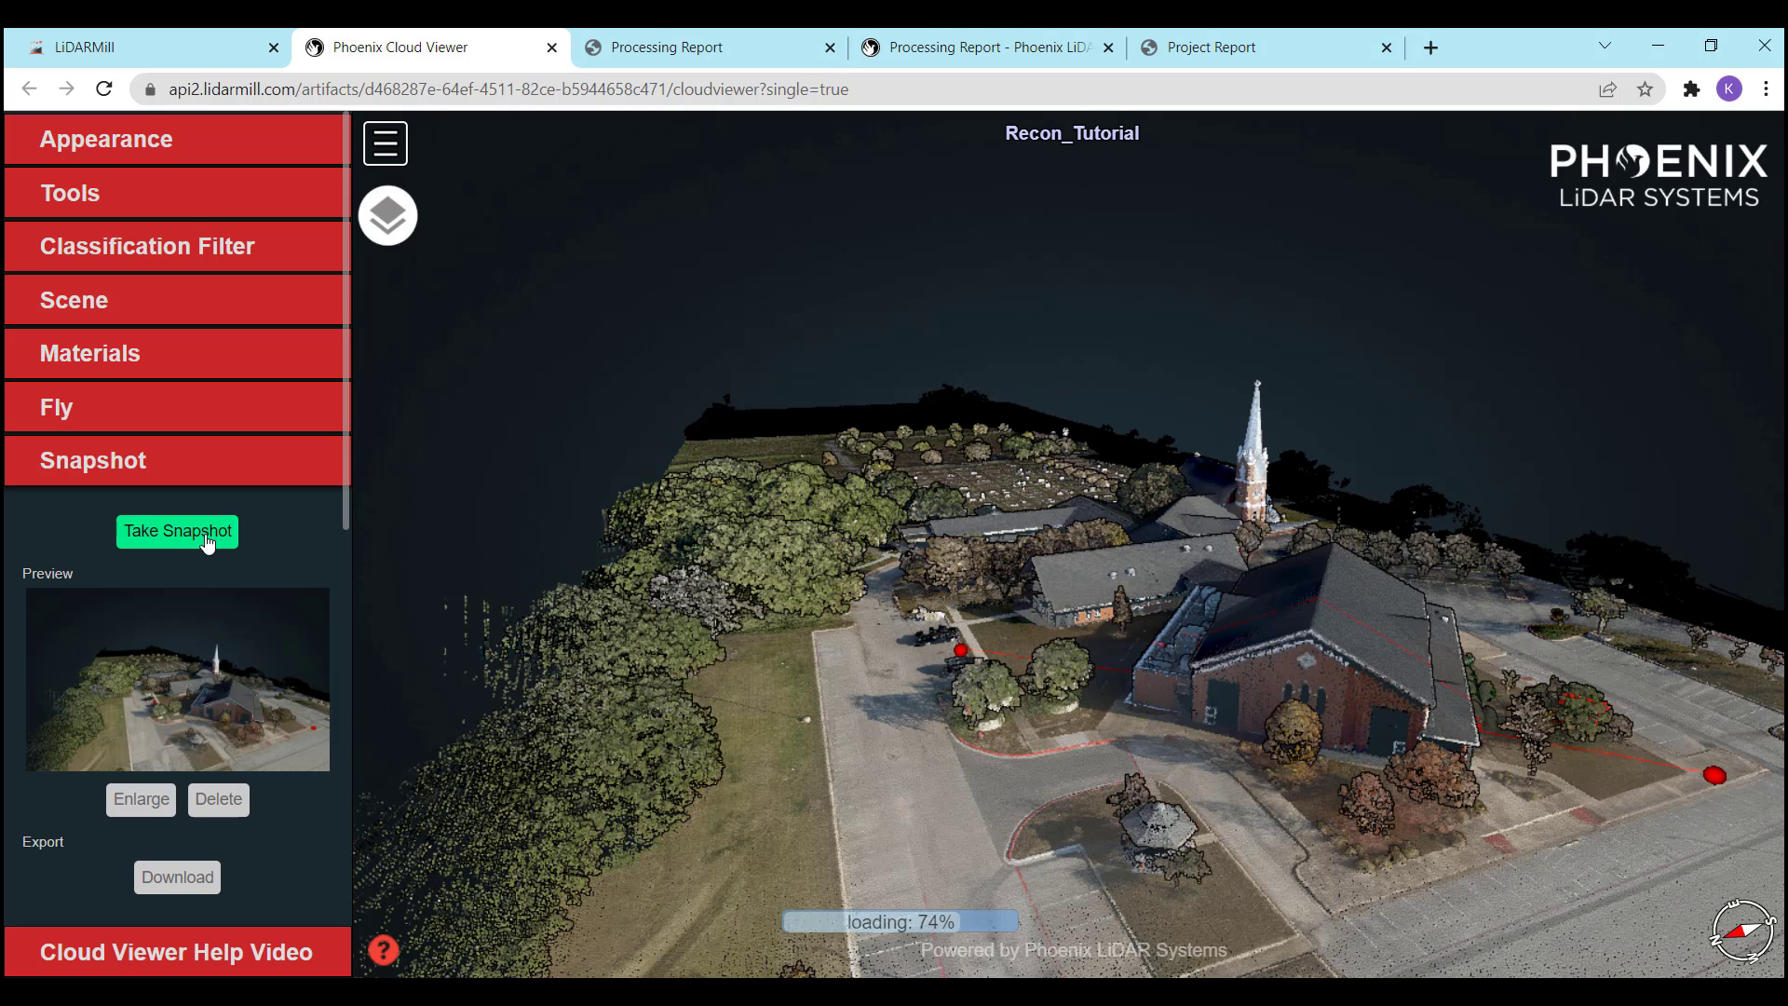
pyautogui.click(170, 881)
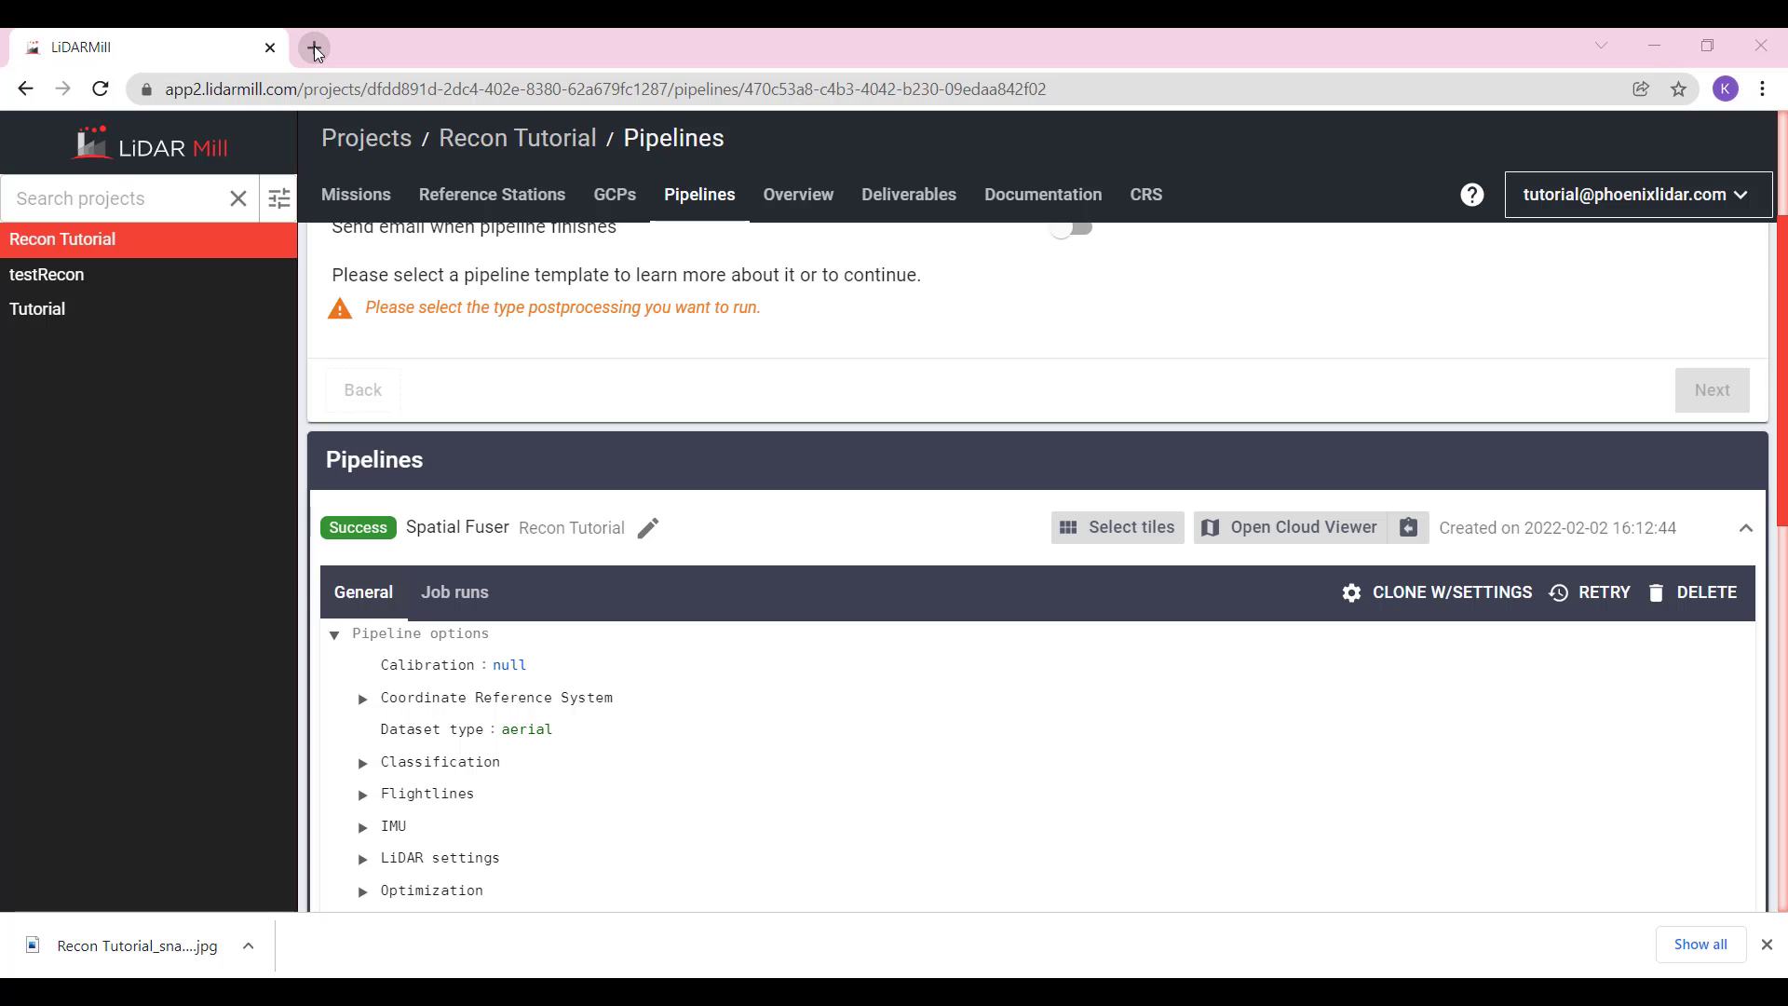
# Open the Comprehensive User Manual from phoenixlidar.com in a new browser tab, and view its LiDARMill Cloud (Processing) Introduction
pyautogui.click(315, 49)
pyautogui.write('ph')
pyautogui.press('Return')
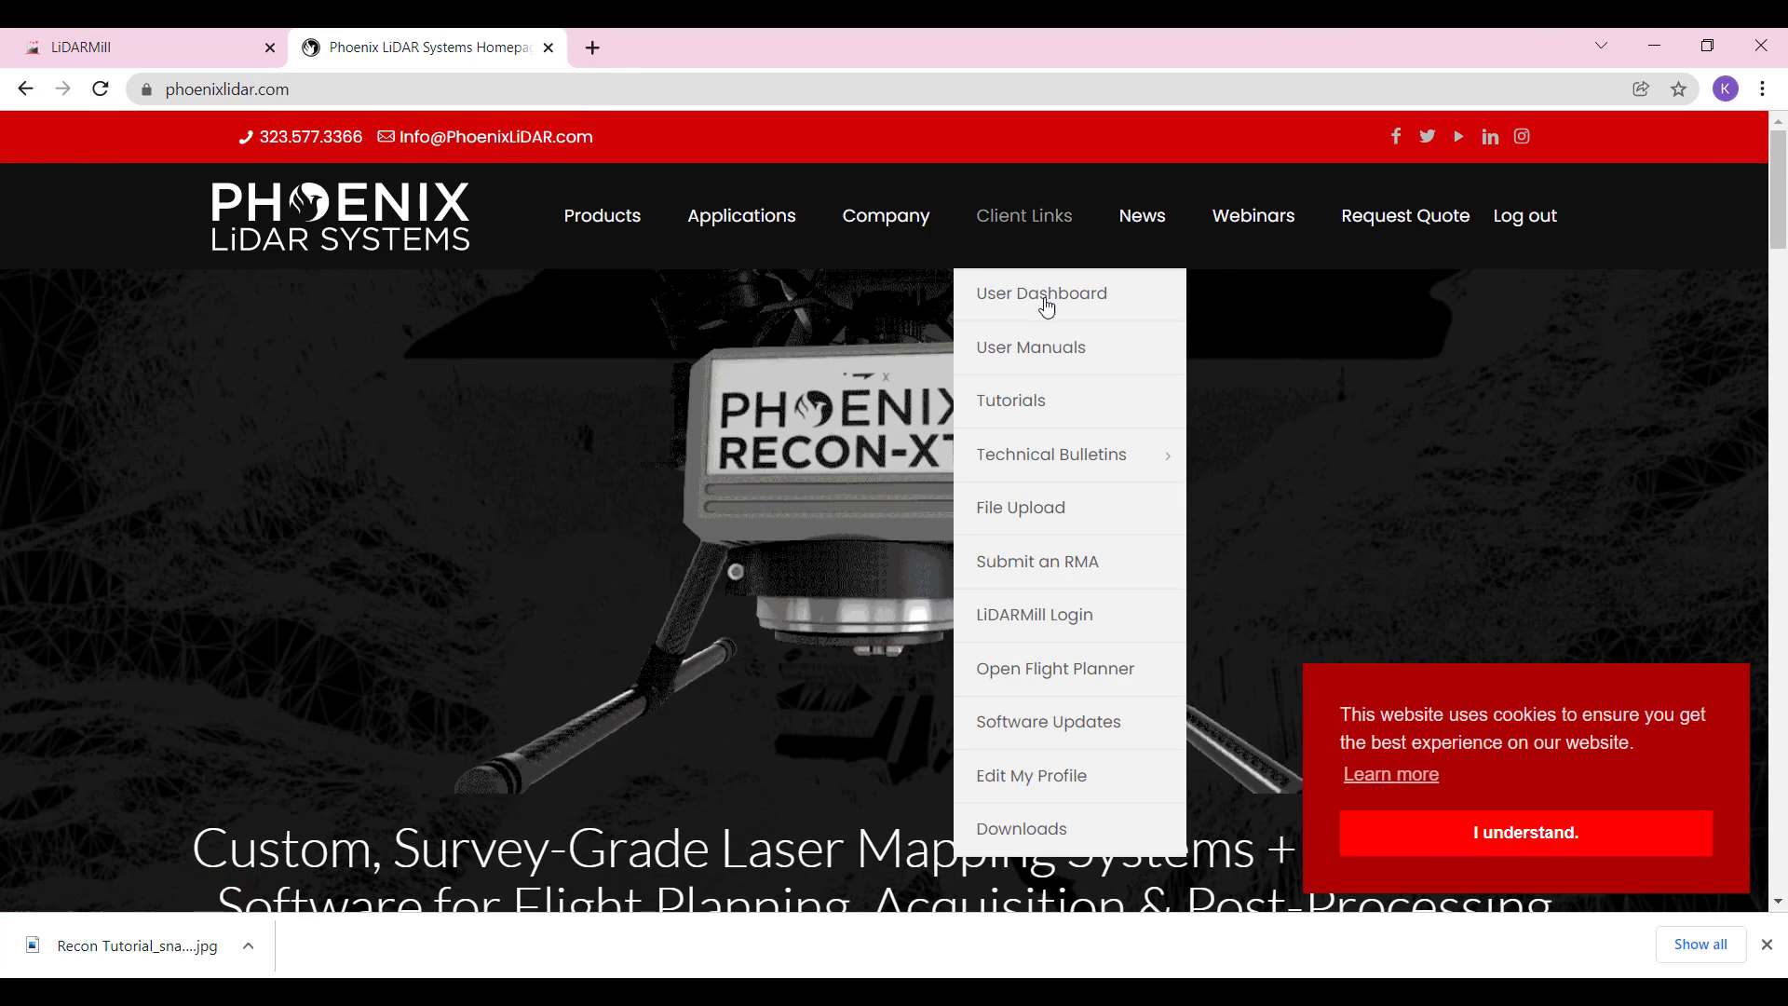
pyautogui.click(1024, 352)
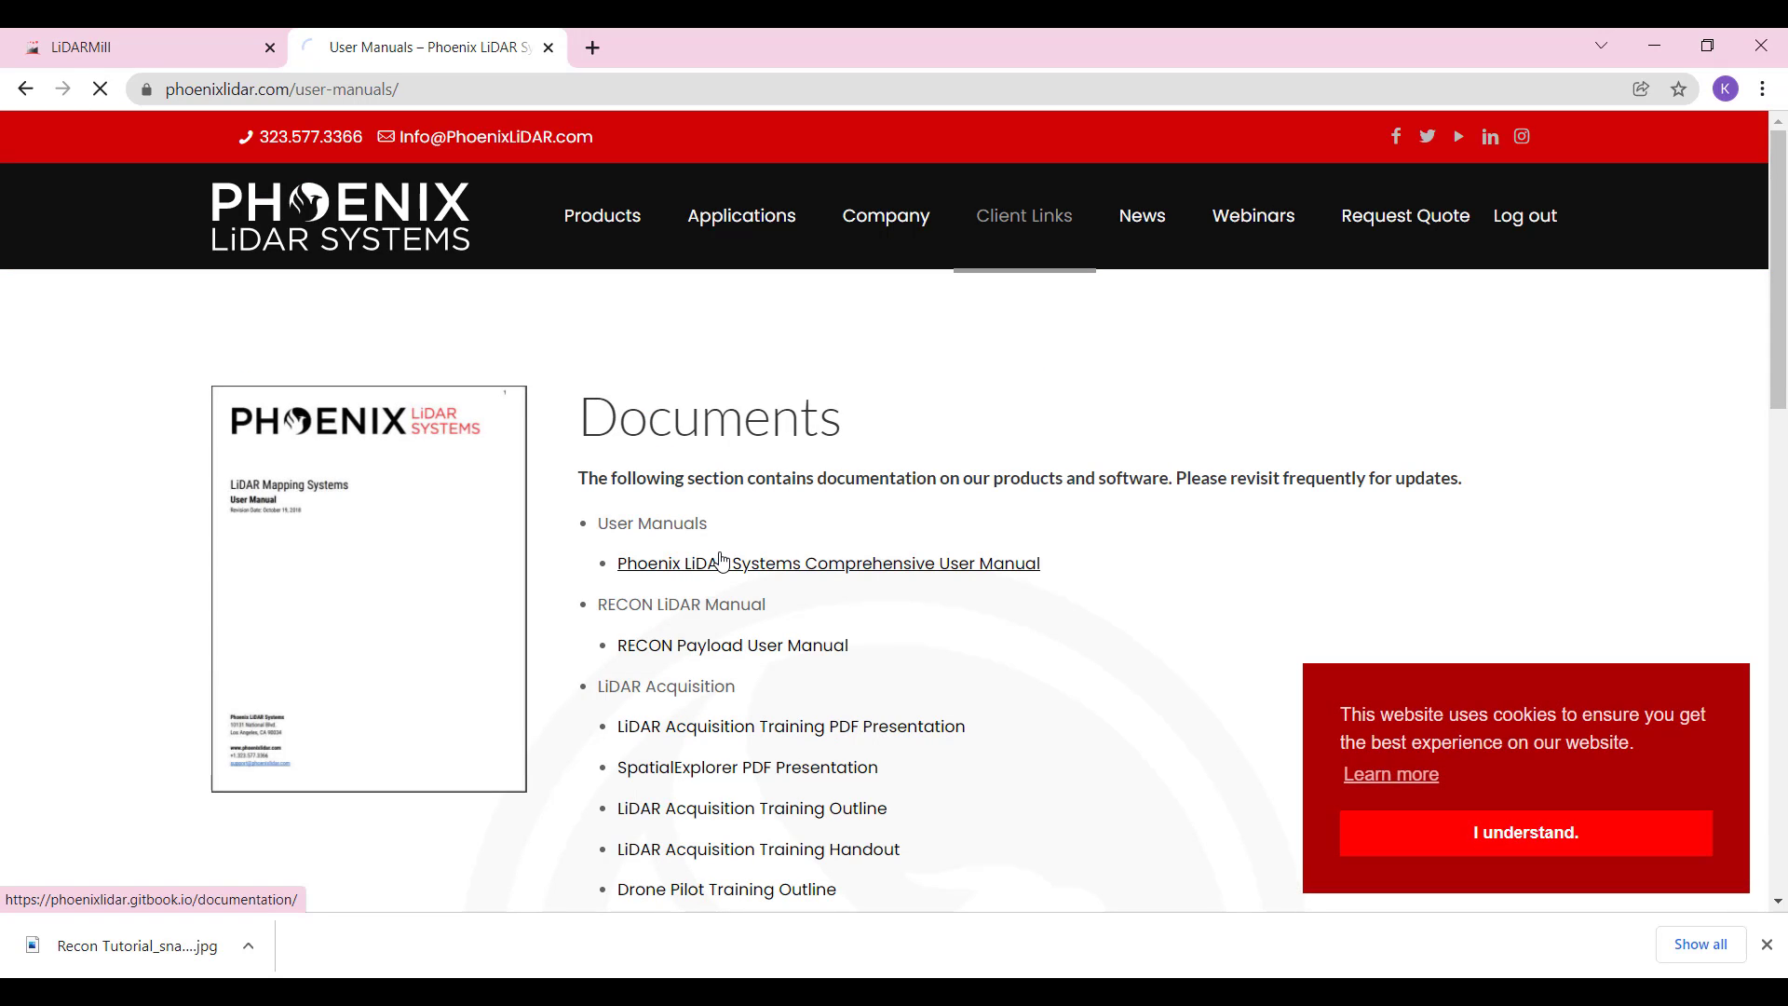
pyautogui.scroll(-10, 149, 410)
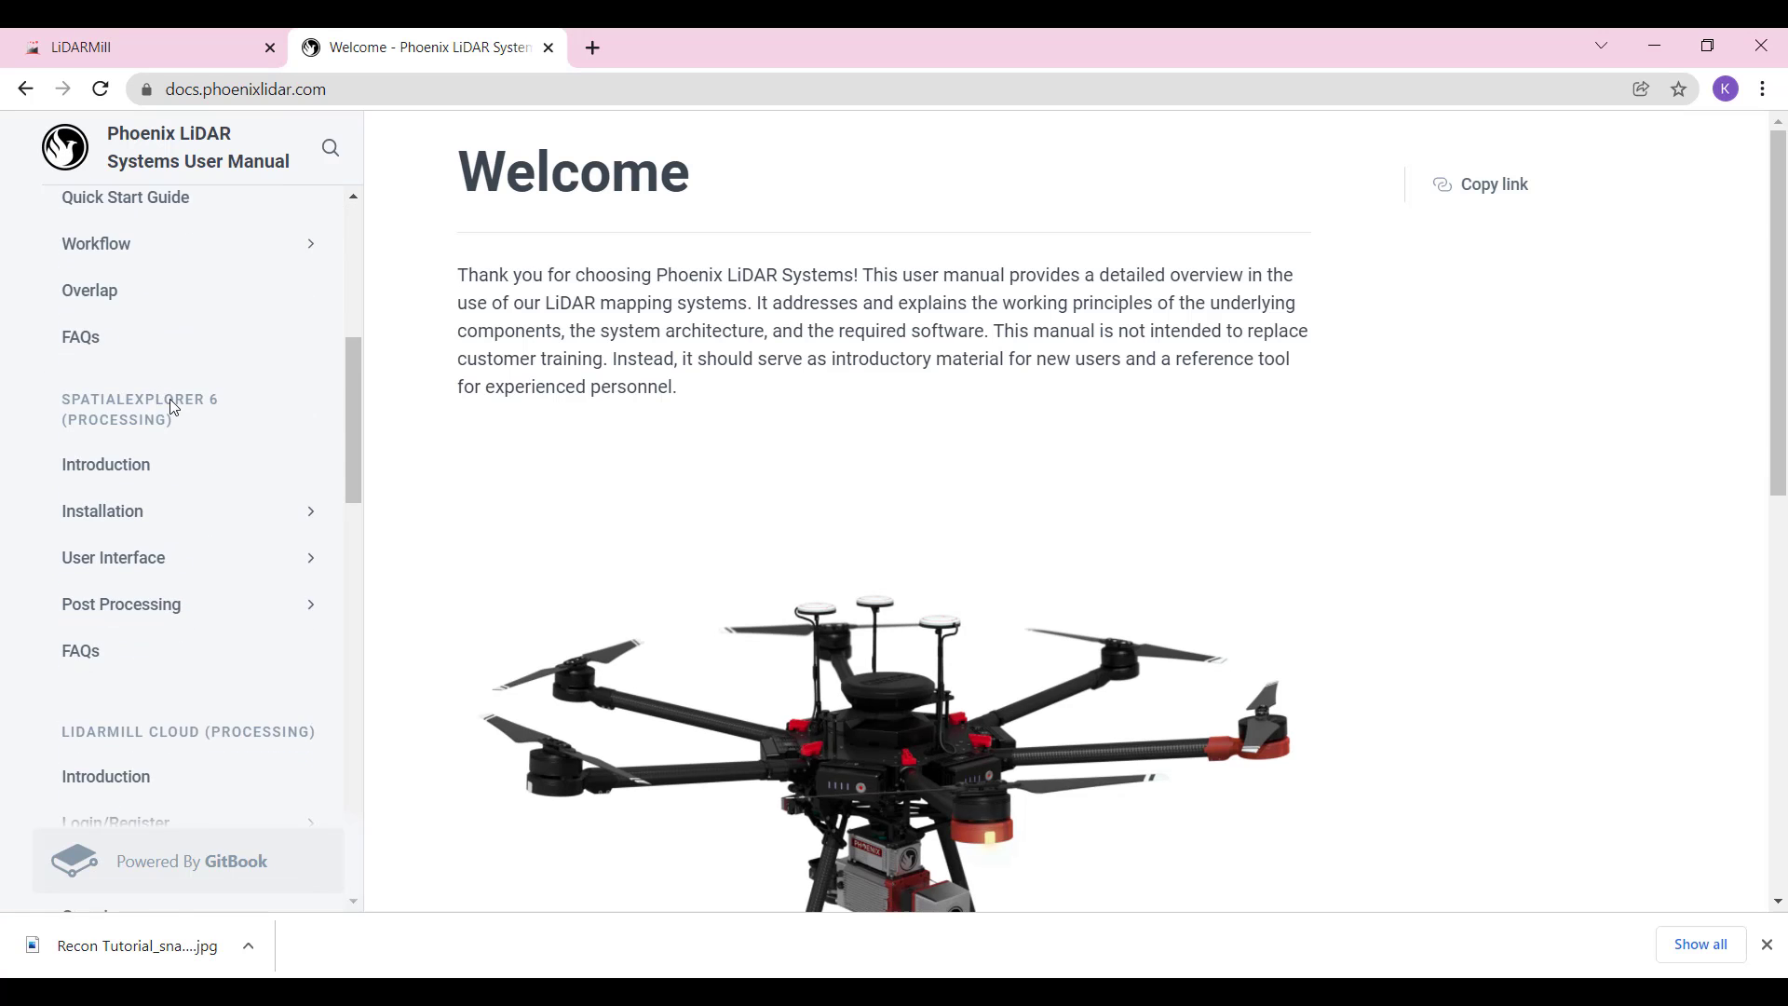
pyautogui.click(141, 425)
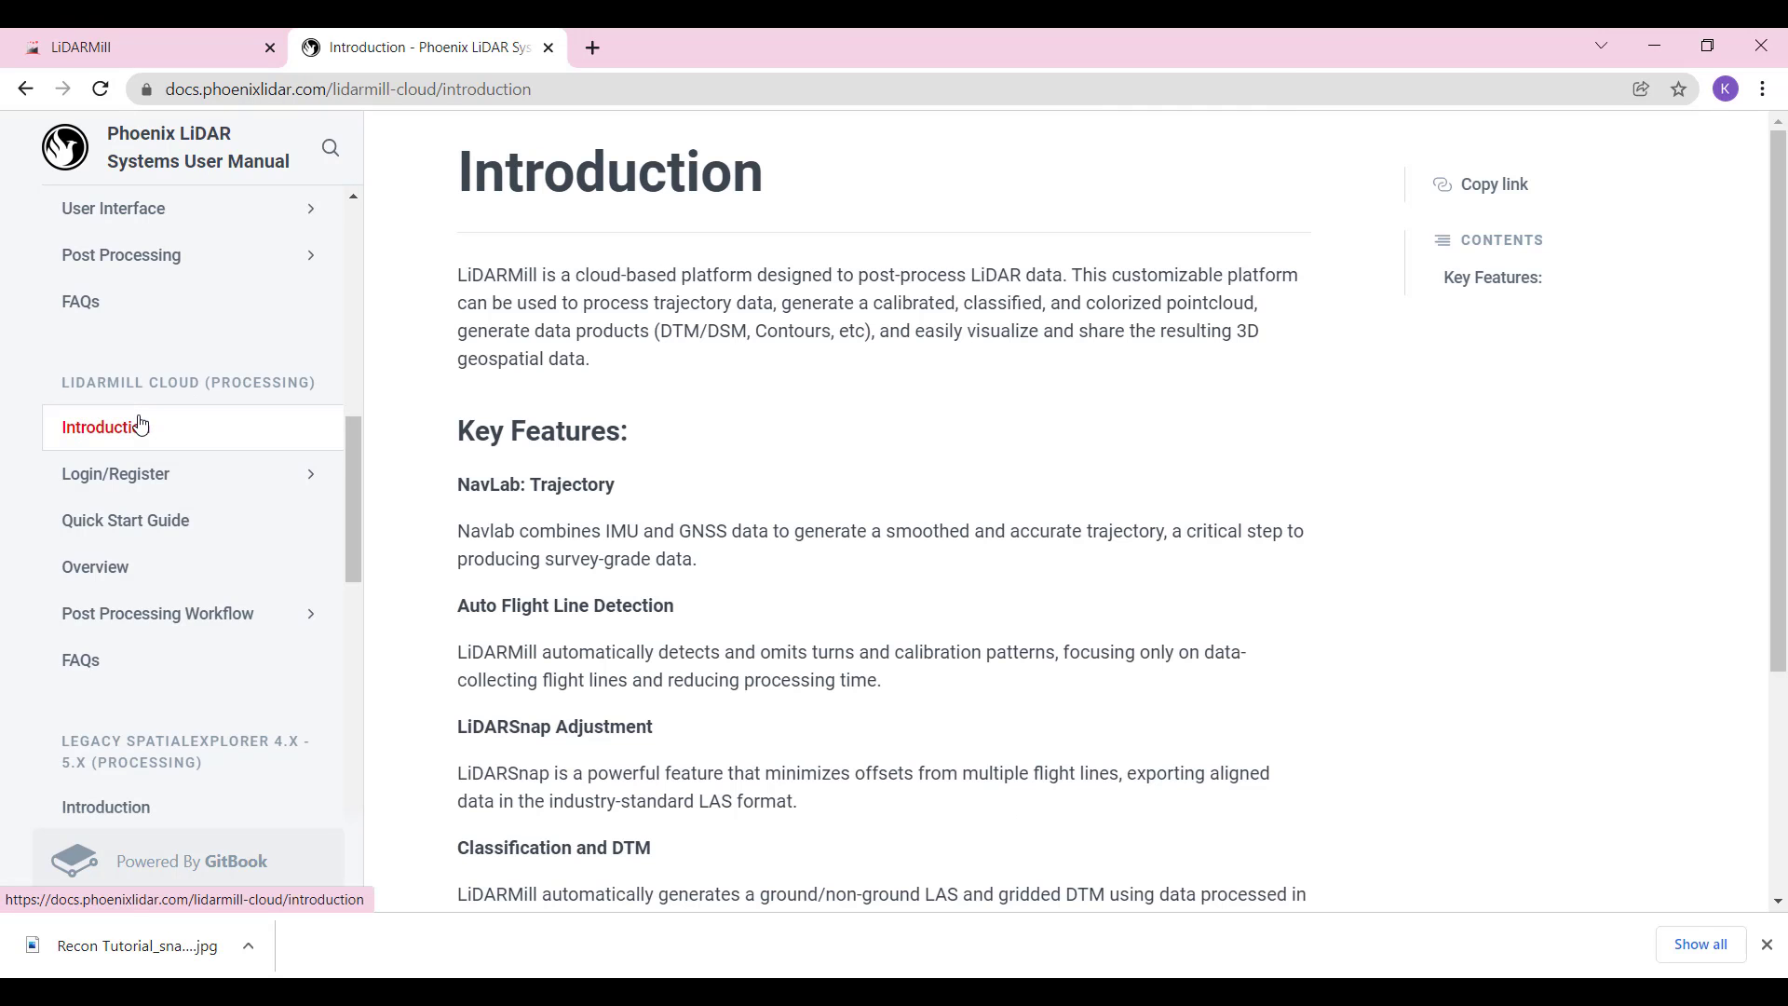